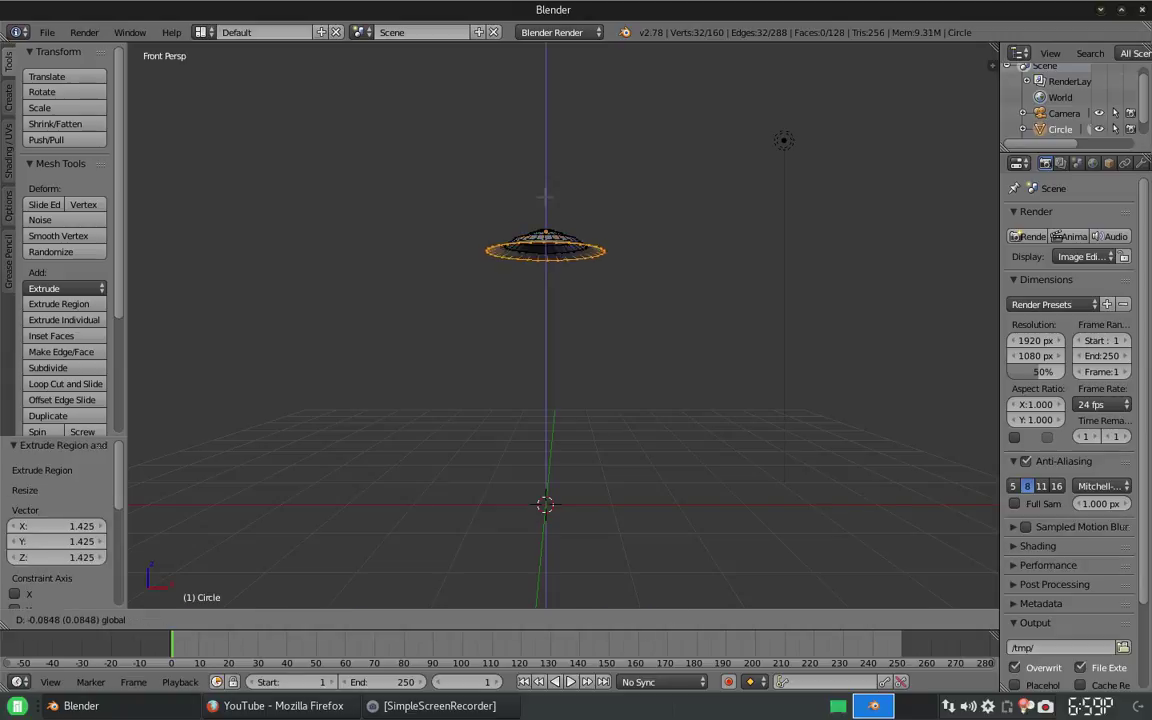
Step: Extrude the dome's open rim into wider rings by scaling outward, lowering the last ring 0.267 along Z
{"action": "key", "text": "e"}
{"action": "key", "text": "s"}
{"action": "left_click", "coordinate": [620, 255]}
{"action": "key", "text": "e"}
{"action": "key", "text": "s"}
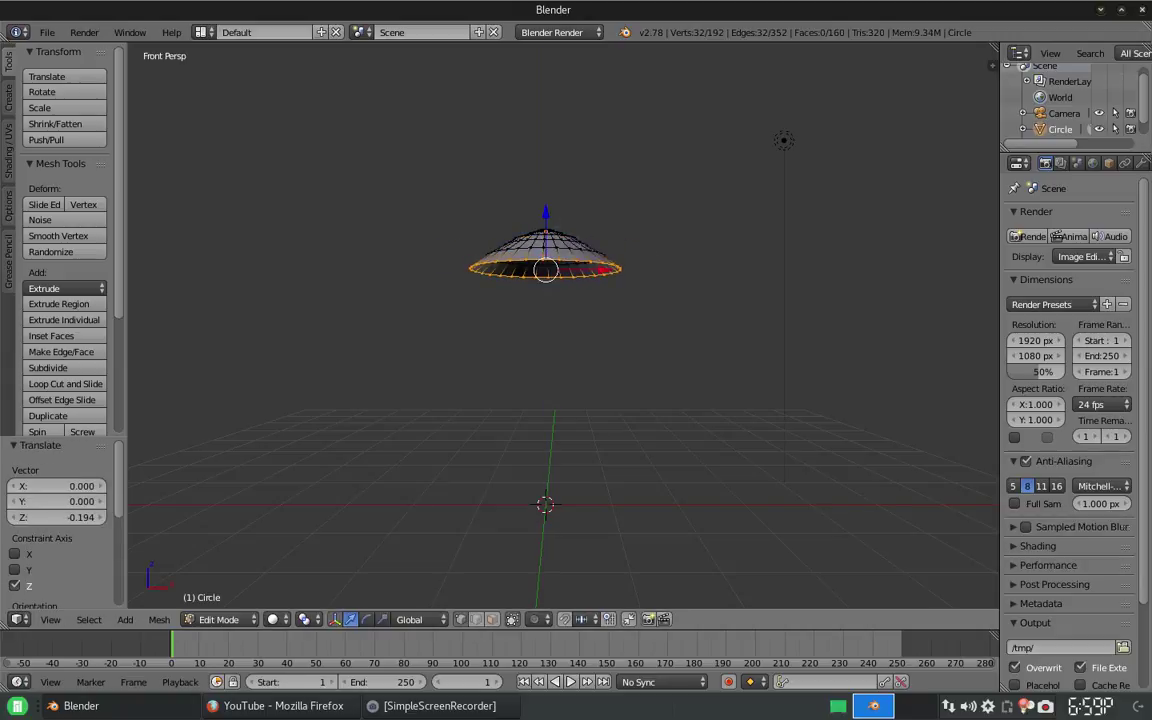
{"action": "key", "text": "Return"}
{"action": "key", "text": "g"}
{"action": "key", "text": "z"}
{"action": "key", "text": "Return"}
Step: Extrude the dome's rim down about 2.72 along Z as the body, and extrude its lower edge inward at scale 0.846
{"action": "key", "text": "e"}
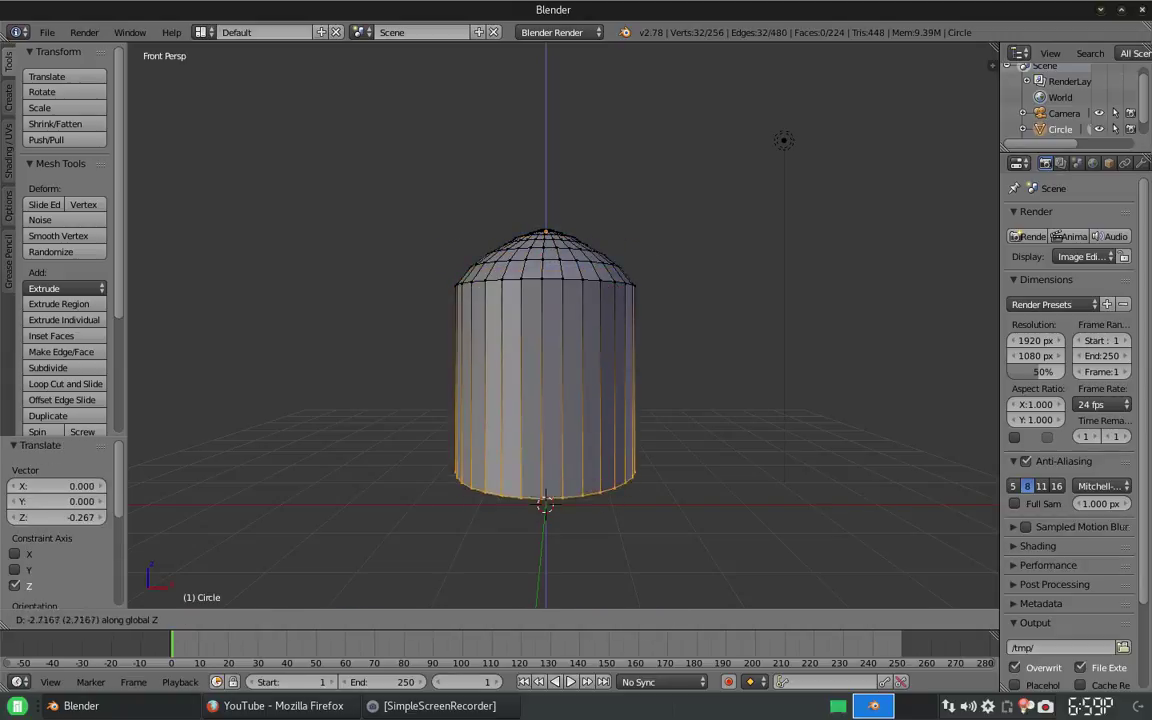
{"action": "key", "text": "Return"}
{"action": "middle_click_drag", "start_coordinate": [600, 420], "coordinate": [650, 370]}
{"action": "key", "text": "e"}
{"action": "key", "text": "Return"}
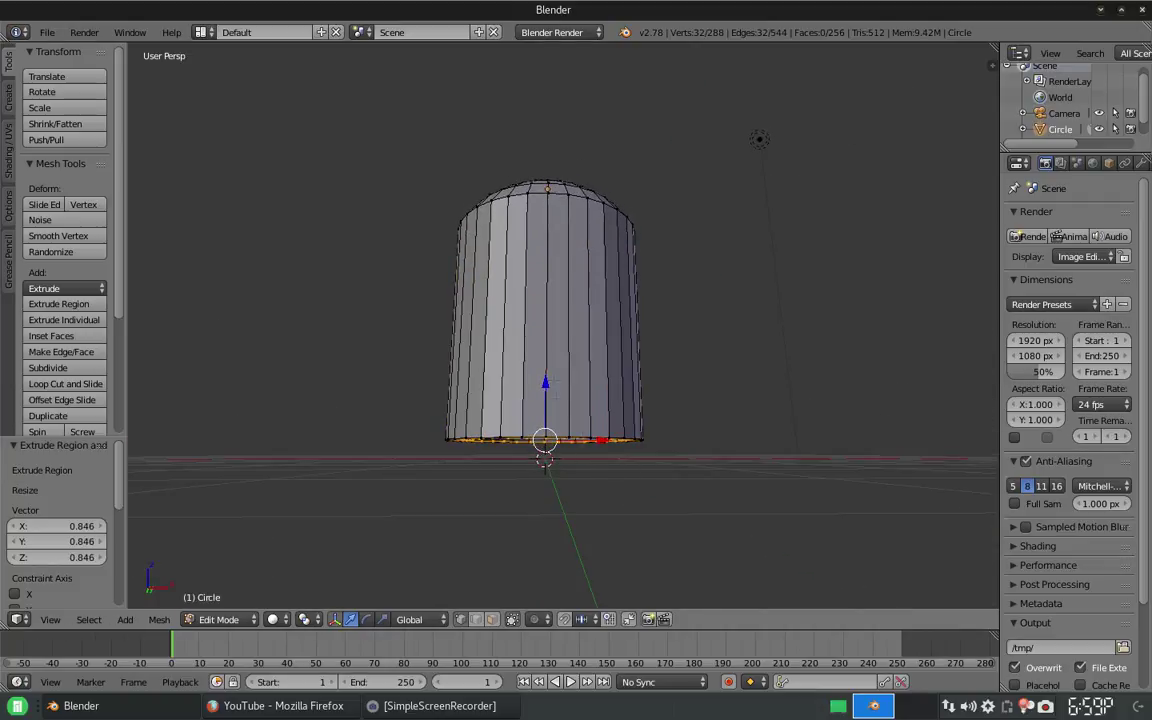
{"action": "key", "text": "s"}
{"action": "key", "text": "Return"}
Step: Extrude the inner bottom rim down 0.276 along Z and scale it inward to form a tapered base
{"action": "key", "text": "e"}
{"action": "key", "text": "Return"}
{"action": "key", "text": "z"}
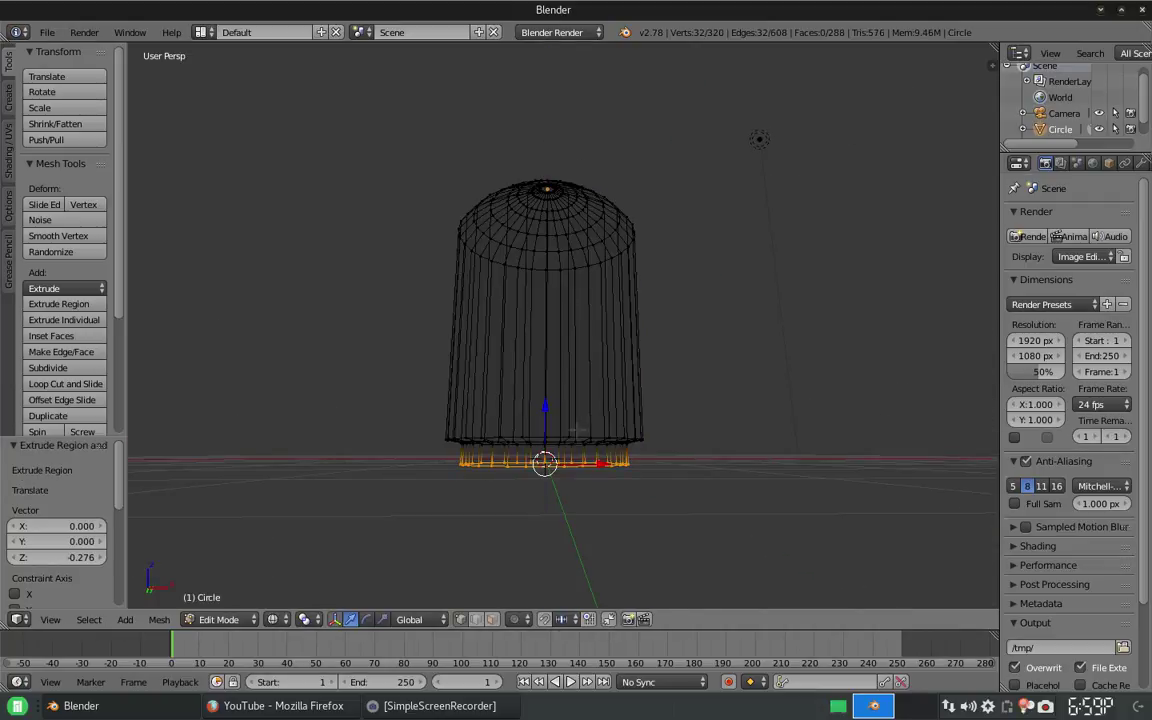
{"action": "key", "text": "z"}
{"action": "key", "text": "s"}
{"action": "key", "text": "Return"}
Step: Move the whole object up 0.267 along Z in Object Mode
{"action": "middle_click_drag", "start_coordinate": [535, 268], "coordinate": [535, 303], "text": "shift"}
{"action": "key", "text": "Tab"}
{"action": "left_click_drag", "start_coordinate": [546, 182], "coordinate": [548, 168]}
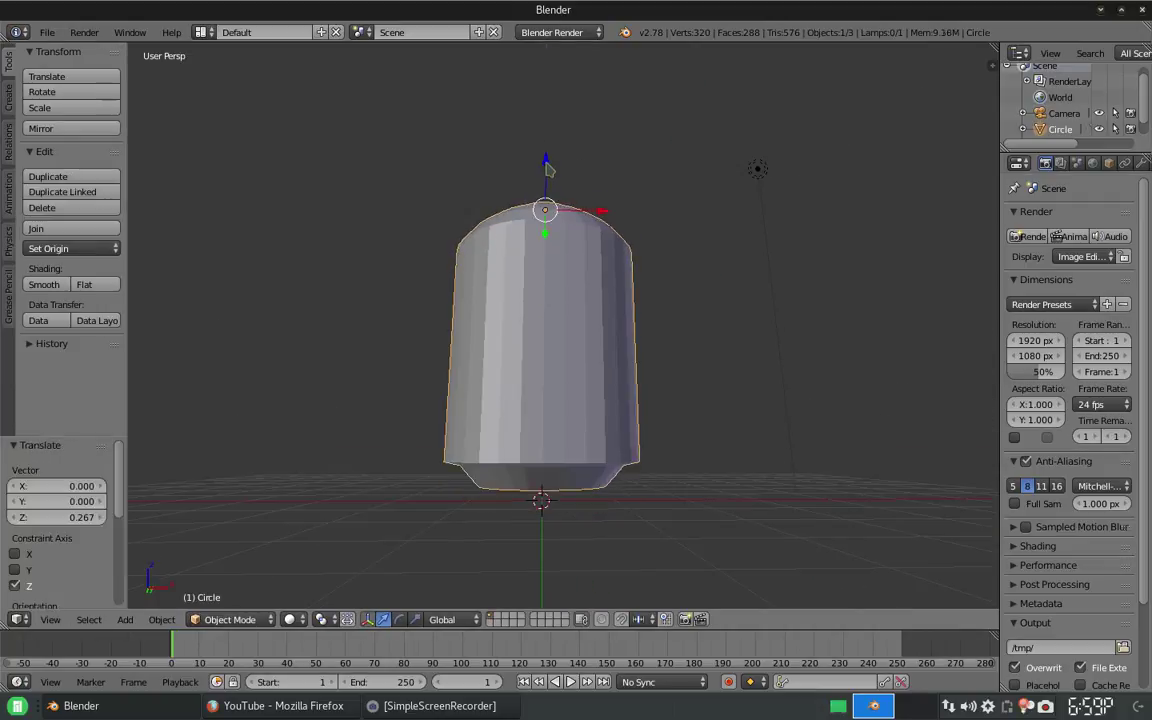
Step: In Edit Mode, start capping the base opening from one side with strip faces between opposite rim vertices
{"action": "key", "text": "Tab"}
{"action": "middle_click_drag", "start_coordinate": [646, 396], "coordinate": [640, 290]}
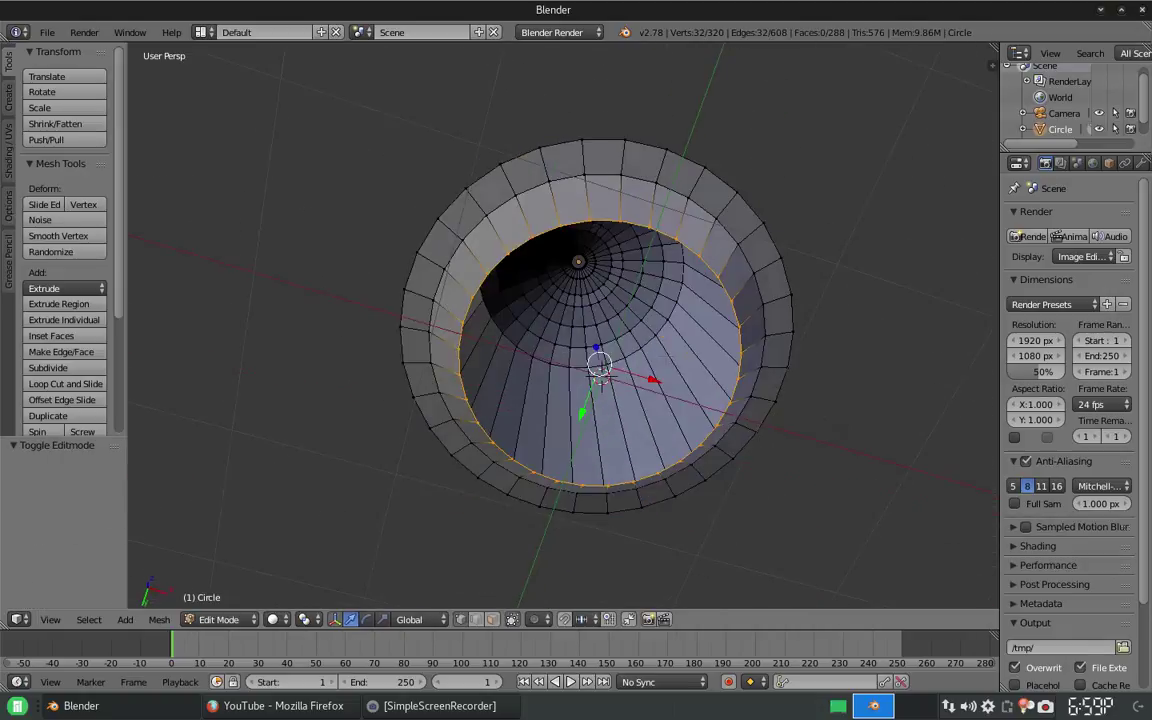
{"action": "scroll", "coordinate": [640, 290], "scroll_direction": "up", "scroll_amount": 4}
{"action": "right_click", "coordinate": [340, 370]}
{"action": "key", "text": "f"}
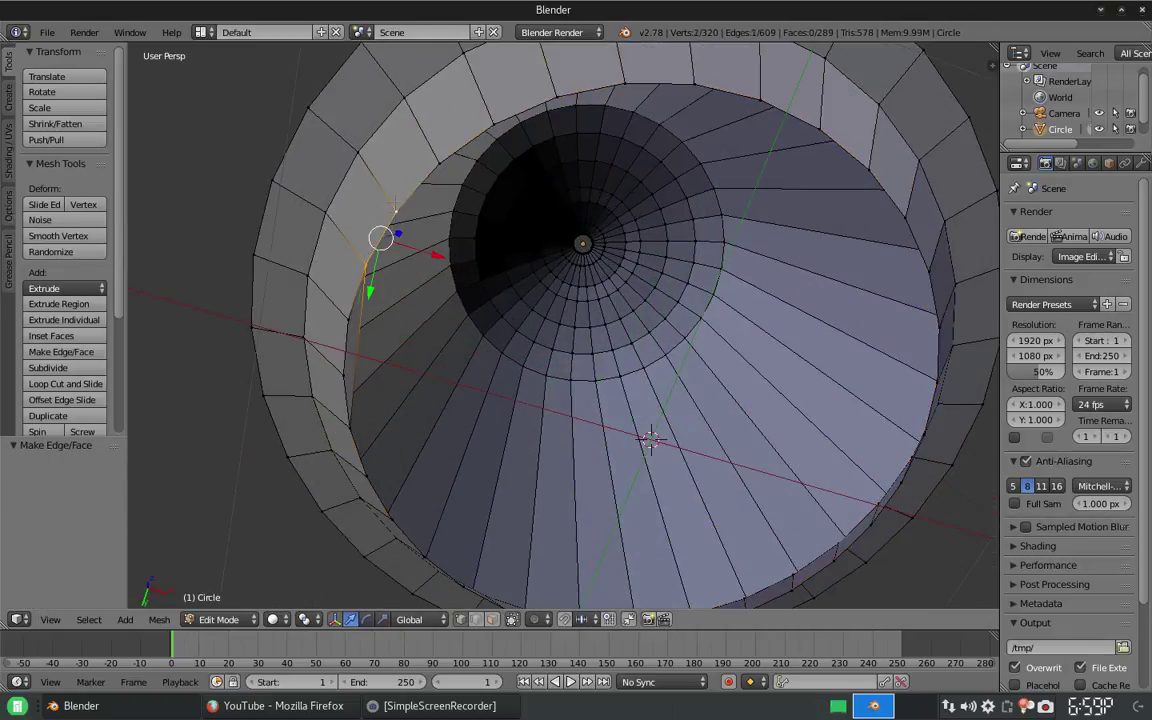
{"action": "key", "text": "f"}
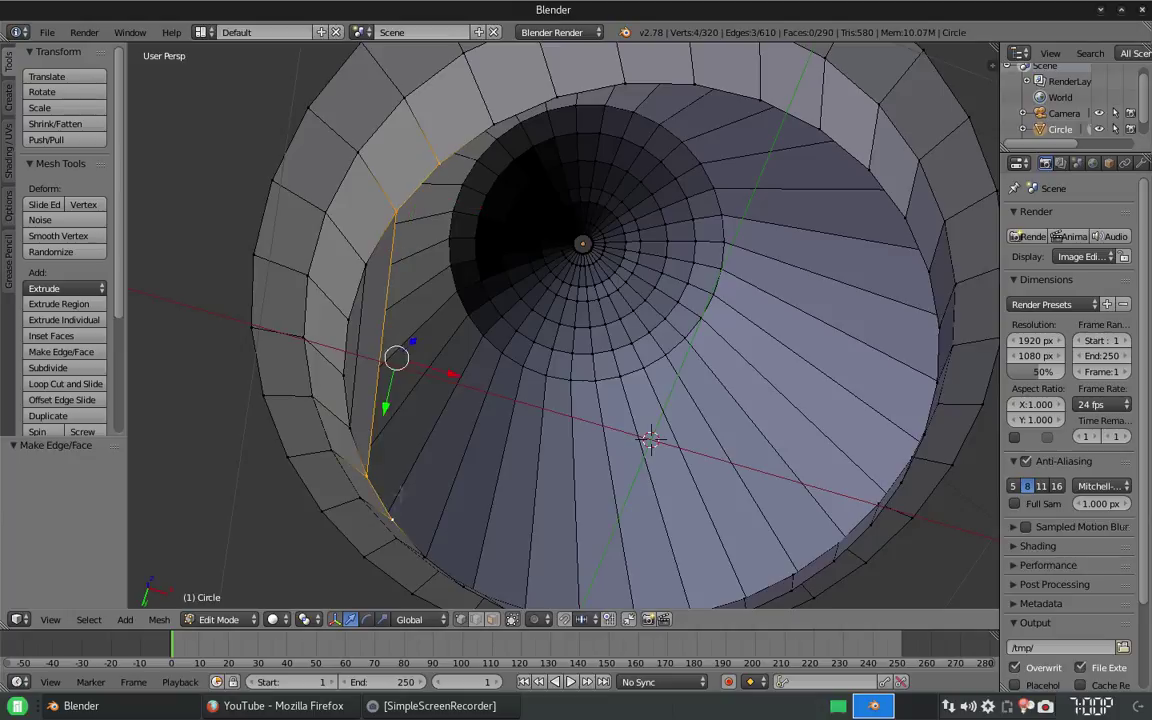
{"action": "key", "text": "f"}
{"action": "key", "text": "f"}
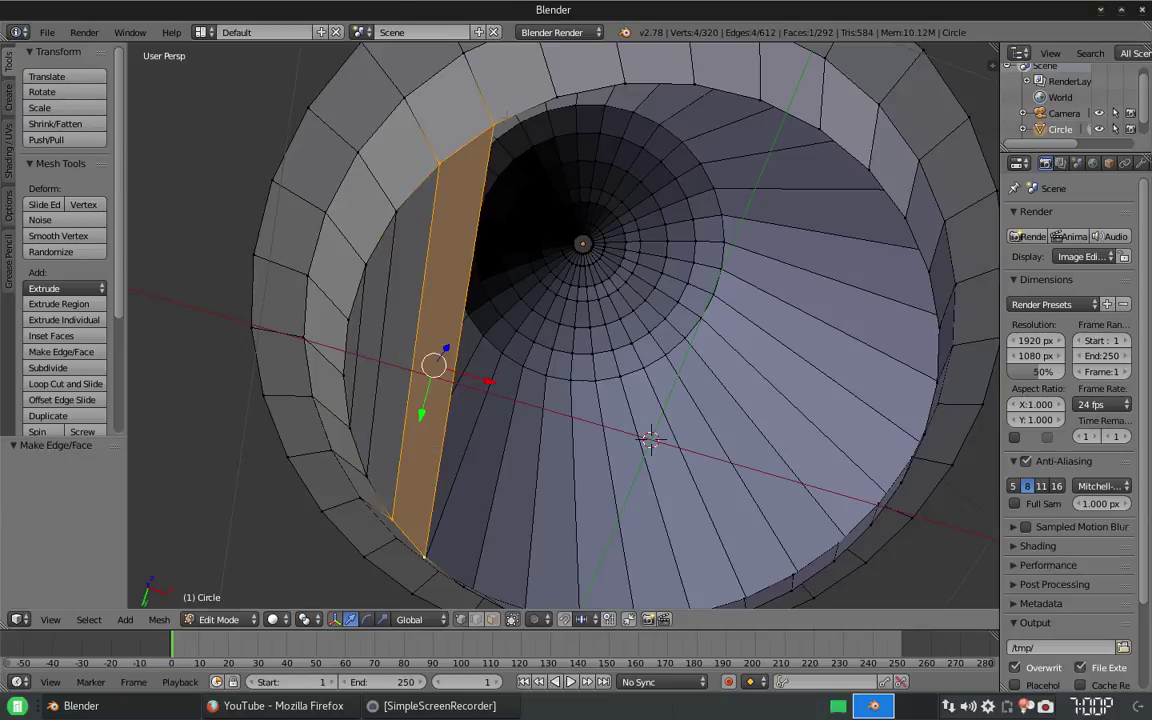
{"action": "right_click", "coordinate": [525, 110]}
{"action": "key", "text": "f"}
Step: Continue capping the base opening with adjoining strip faces up to just past its middle
{"action": "scroll", "coordinate": [565, 330], "scroll_direction": "down", "scroll_amount": 2}
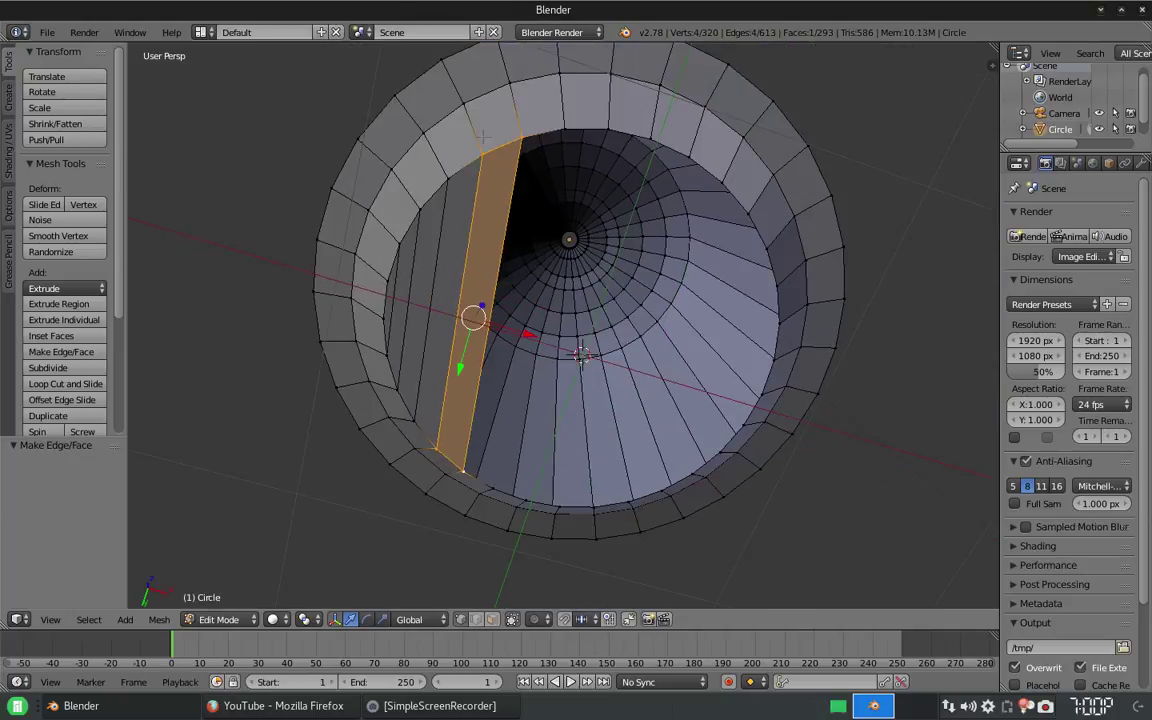
{"action": "right_click", "coordinate": [521, 137]}
{"action": "key", "text": "f"}
{"action": "right_click", "coordinate": [564, 128]}
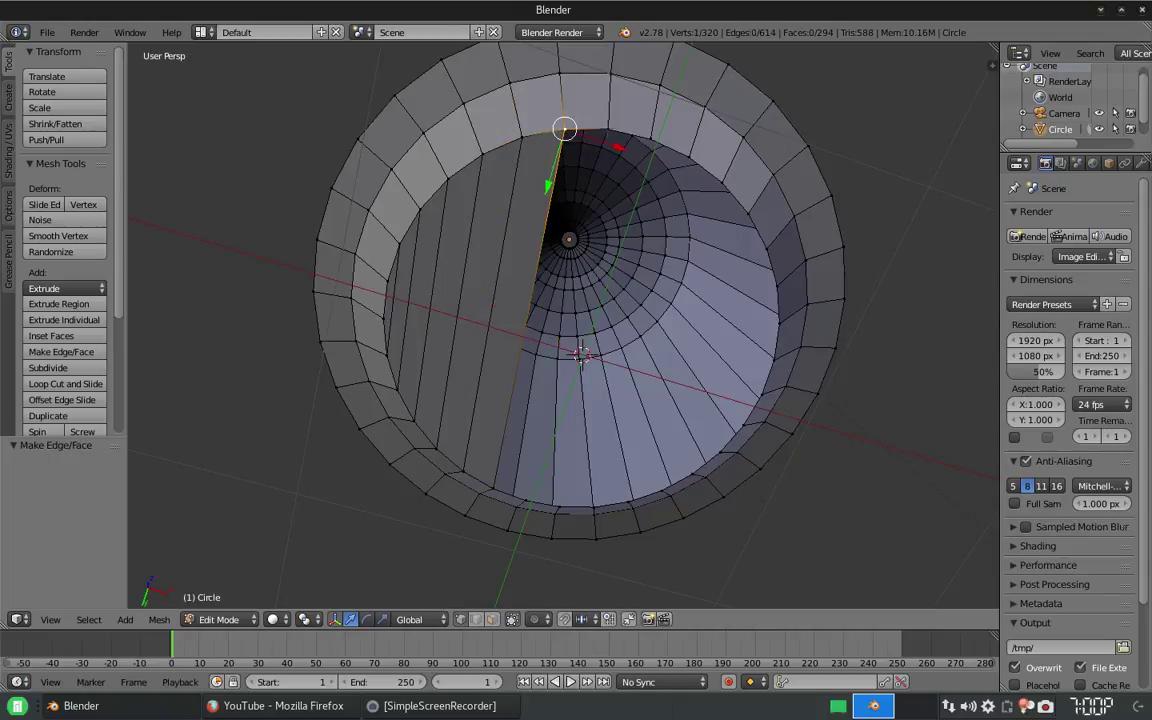
{"action": "key", "text": "f"}
{"action": "middle_click_drag", "start_coordinate": [805, 320], "coordinate": [809, 228]}
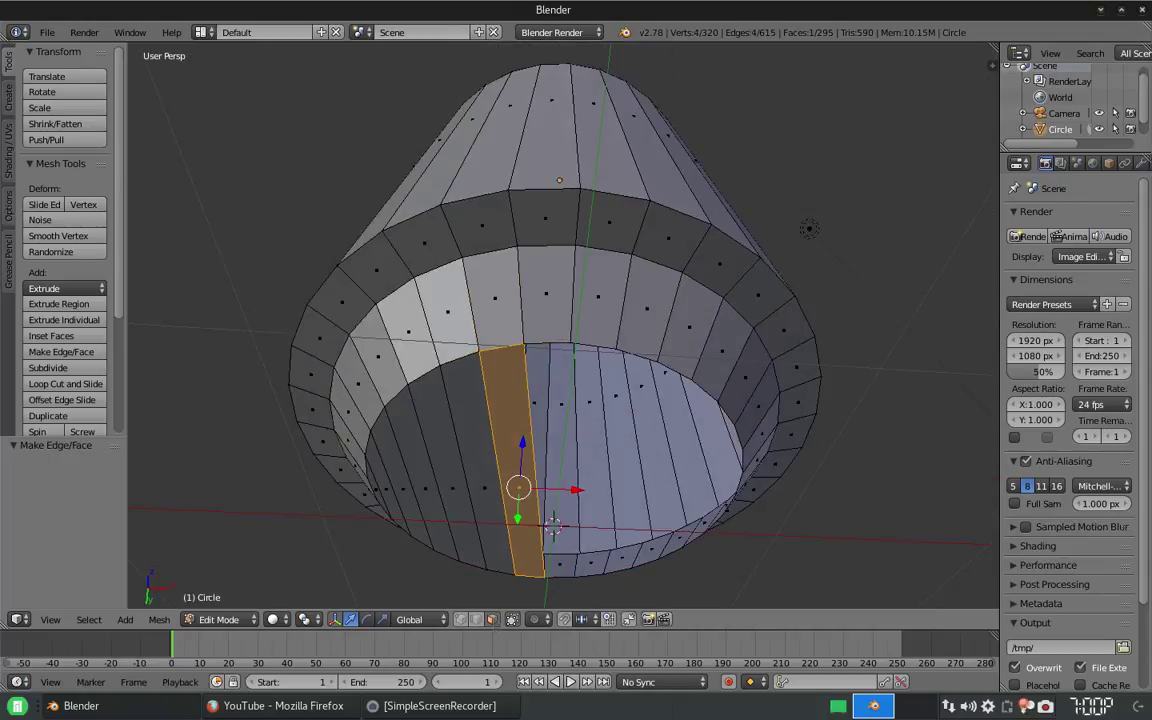
{"action": "right_click", "coordinate": [548, 343]}
{"action": "key", "text": "f"}
Step: Fill strip faces across the second half of the base opening, working toward its far side
{"action": "right_click", "coordinate": [589, 470]}
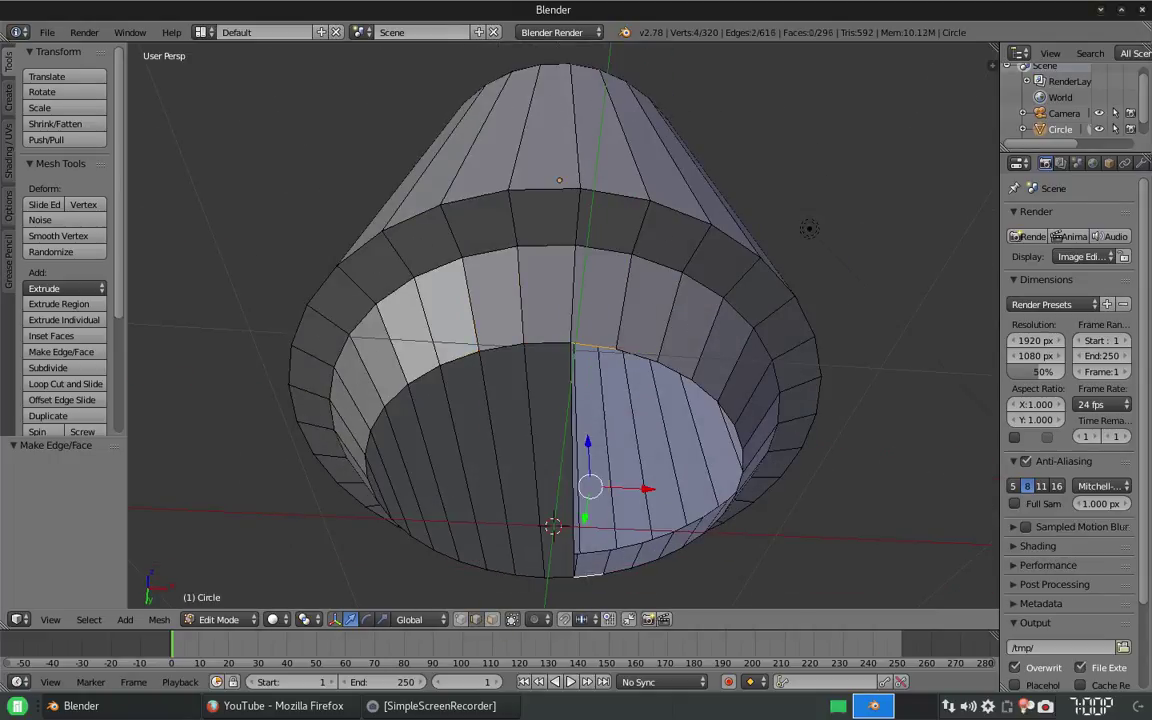
{"action": "key", "text": "f"}
{"action": "right_click", "coordinate": [637, 352]}
{"action": "key", "text": "f"}
{"action": "right_click", "coordinate": [673, 373]}
{"action": "key", "text": "f"}
{"action": "right_click", "coordinate": [707, 391]}
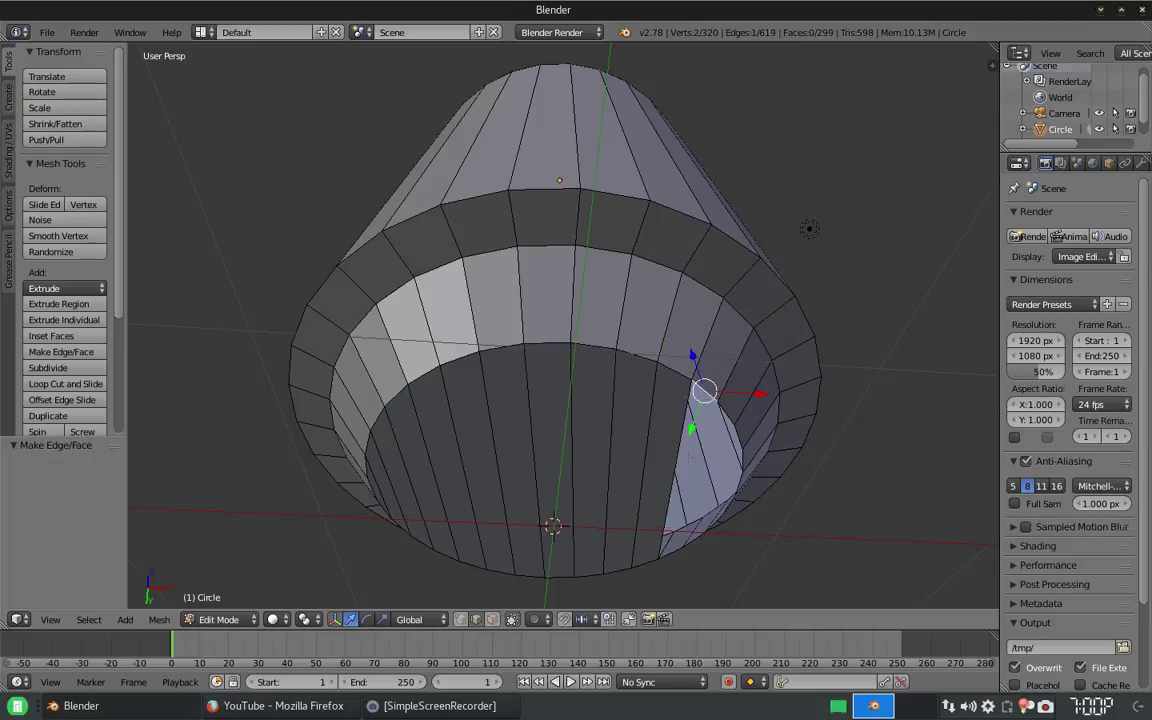
{"action": "key", "text": "f"}
Step: Close the remaining narrow gap at the far side of the base opening with the last strip faces
{"action": "right_click", "coordinate": [697, 345]}
{"action": "middle_click_drag", "start_coordinate": [560, 300], "coordinate": [560, 400]}
{"action": "key", "text": "f"}
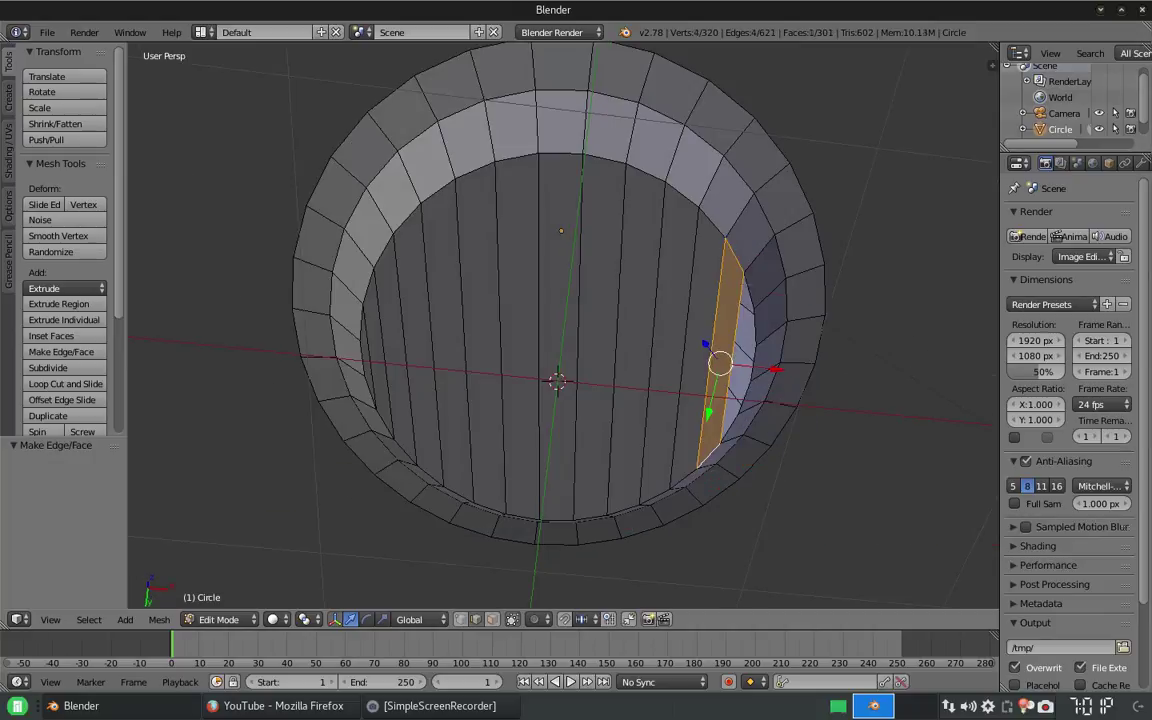
{"action": "right_click", "coordinate": [728, 380]}
{"action": "key", "text": "f"}
{"action": "right_click", "coordinate": [752, 330]}
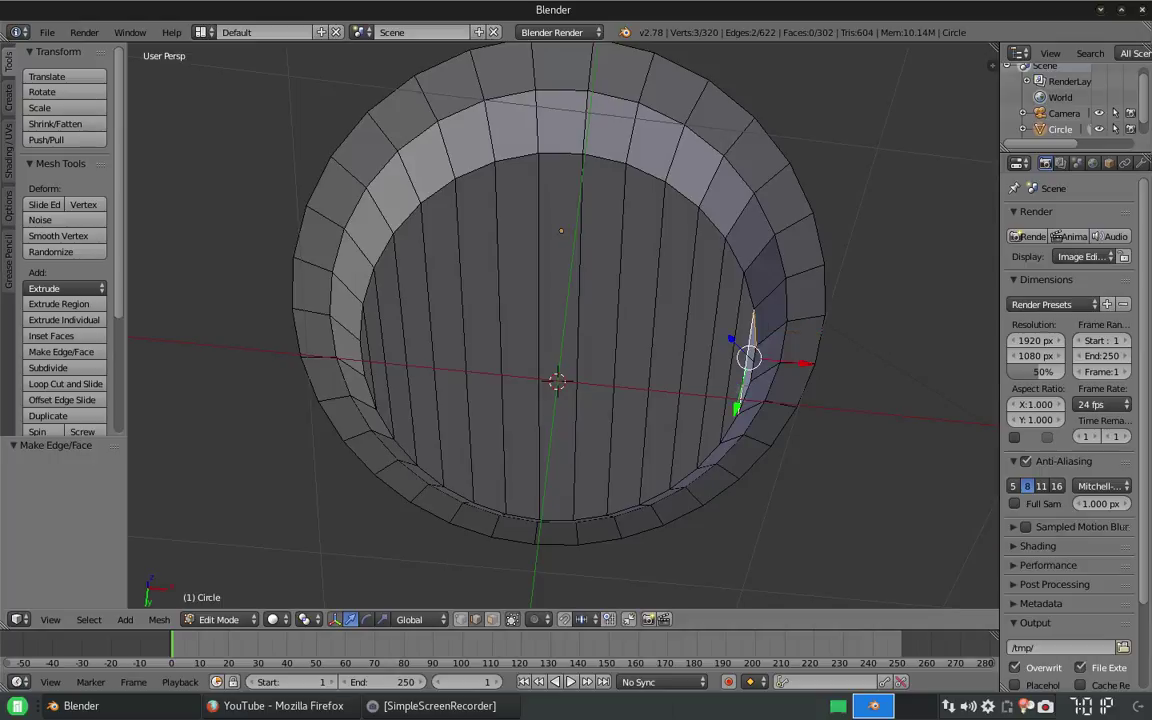
{"action": "scroll", "coordinate": [750, 360], "scroll_direction": "up", "scroll_amount": 3}
{"action": "key", "text": "f"}
Step: Select the edge loop of the hole at the dome's top and fill it with a single face
{"action": "middle_click_drag", "start_coordinate": [432, 460], "coordinate": [432, 310]}
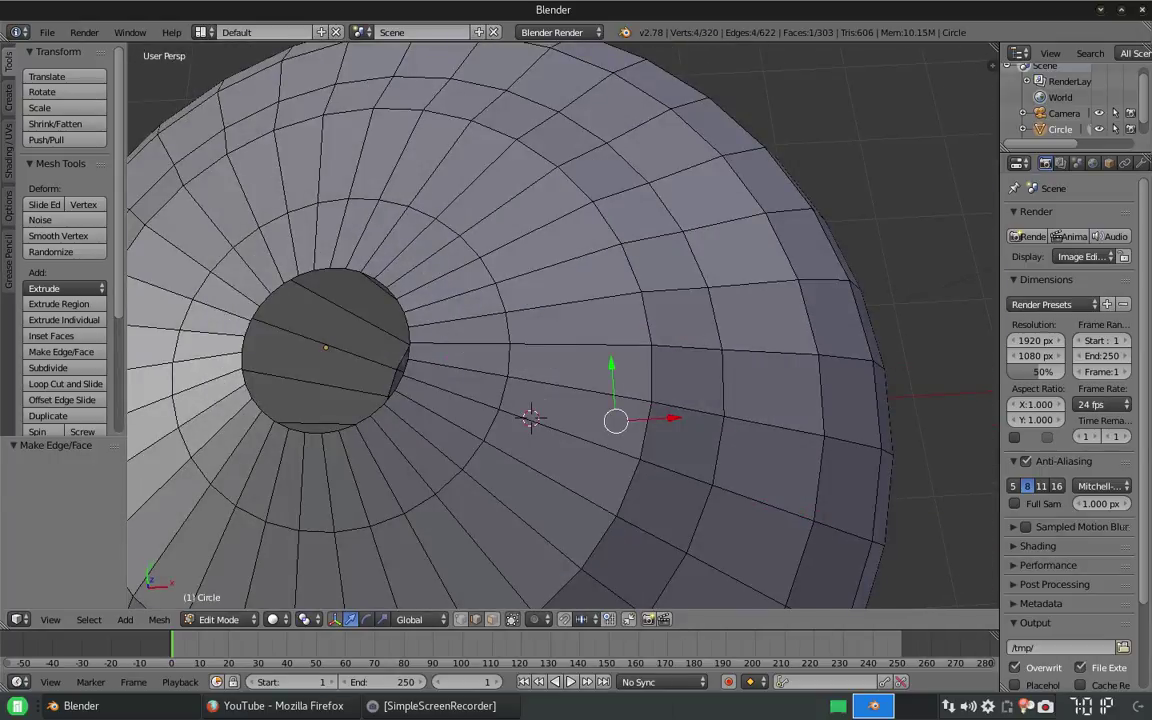
{"action": "key", "text": "a"}
{"action": "scroll", "coordinate": [563, 325], "scroll_direction": "up", "scroll_amount": 2}
{"action": "middle_click_drag", "start_coordinate": [563, 400], "coordinate": [563, 300]}
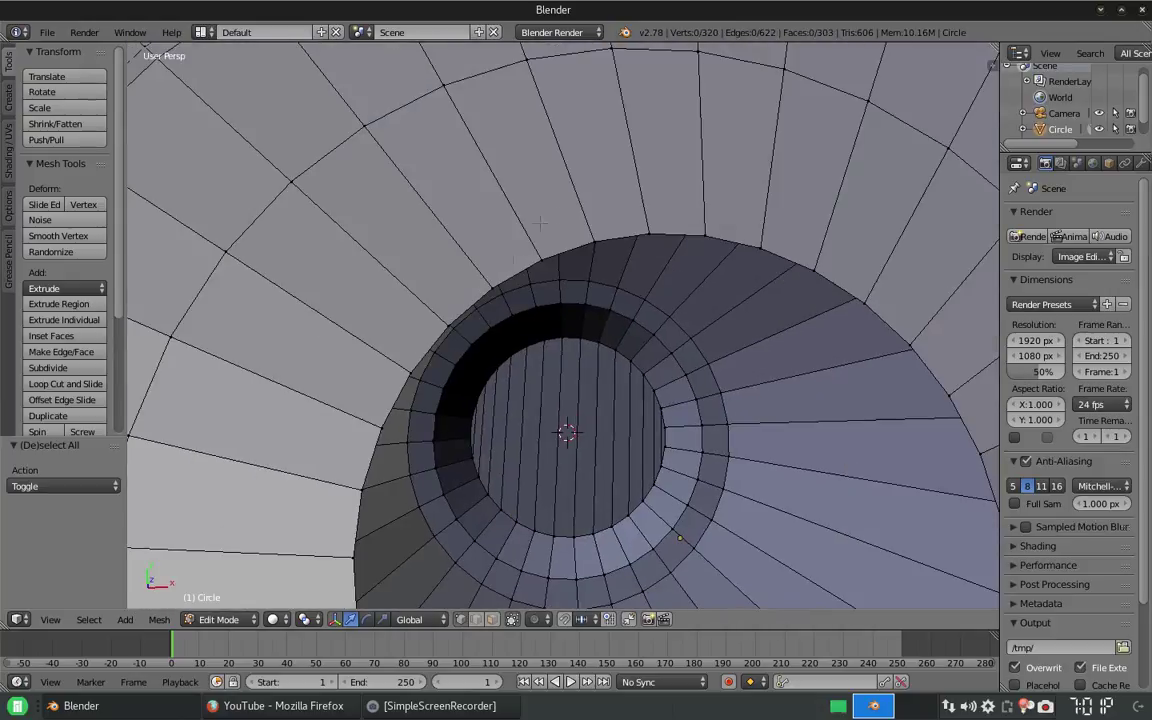
{"action": "left_click", "coordinate": [640, 445], "text": "alt"}
{"action": "scroll", "coordinate": [563, 325], "scroll_direction": "down", "scroll_amount": 5}
{"action": "key", "text": "f"}
Step: Lower the dome's top cap 0.098 along Z and adjust the height of the edge loop at the top
{"action": "middle_click_drag", "start_coordinate": [573, 343], "coordinate": [573, 150]}
{"action": "key", "text": "g"}
{"action": "left_click", "coordinate": [574, 130]}
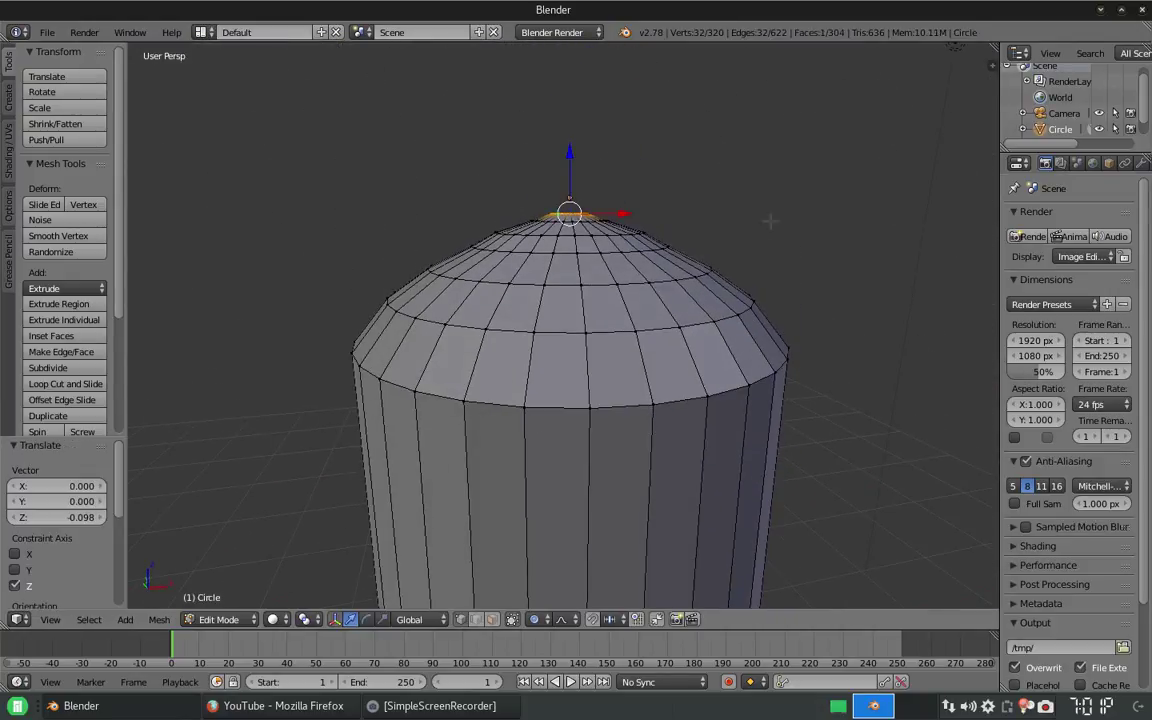
{"action": "key", "text": "a"}
{"action": "scroll", "coordinate": [574, 120], "scroll_direction": "up", "scroll_amount": 3}
{"action": "middle_click_drag", "start_coordinate": [573, 300], "coordinate": [610, 270]}
{"action": "left_click", "coordinate": [700, 197], "text": "alt"}
{"action": "key", "text": "g"}
{"action": "key", "text": "z"}
{"action": "key", "text": "Return"}
Step: Reselect the top cap's edge loop, lower it 0.016 along Z and scale it to smooth the dome's tip
{"action": "scroll", "coordinate": [573, 330], "scroll_direction": "up", "scroll_amount": 2}
{"action": "key", "text": "a"}
{"action": "right_click", "coordinate": [610, 270], "text": "alt"}
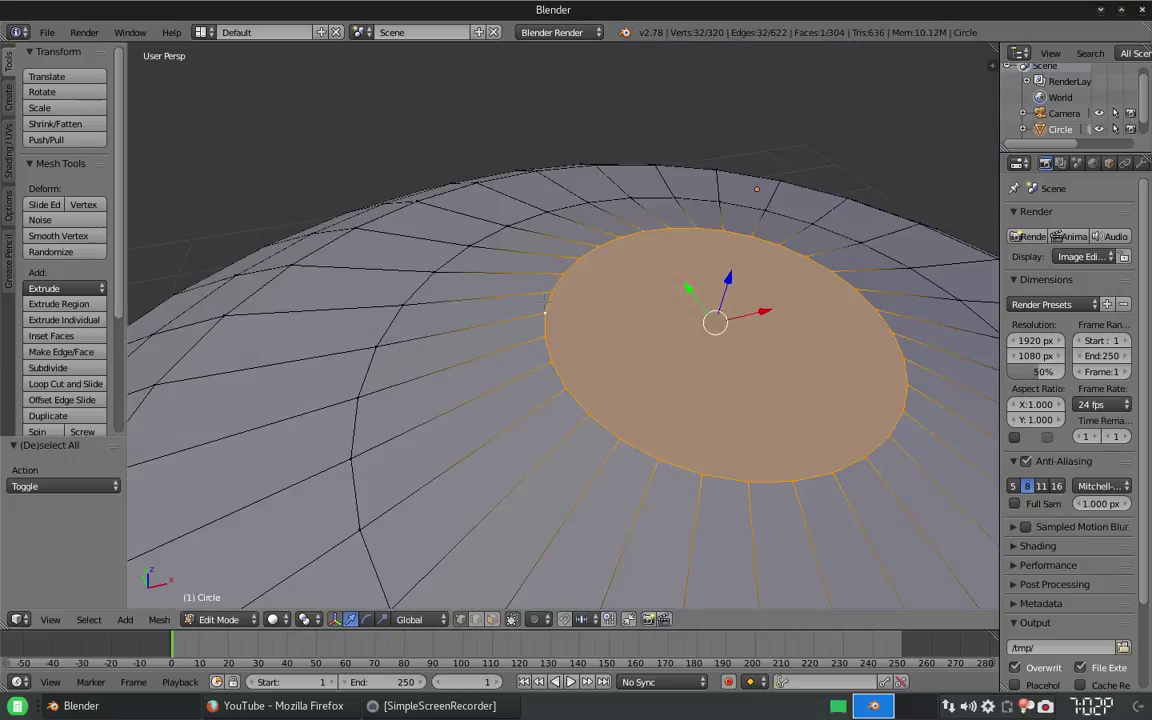
{"action": "scroll", "coordinate": [690, 118], "scroll_direction": "down", "scroll_amount": 2}
{"action": "key", "text": "g"}
{"action": "key", "text": "z"}
{"action": "key", "text": "Return"}
{"action": "middle_click_drag", "start_coordinate": [690, 118], "coordinate": [690, 80]}
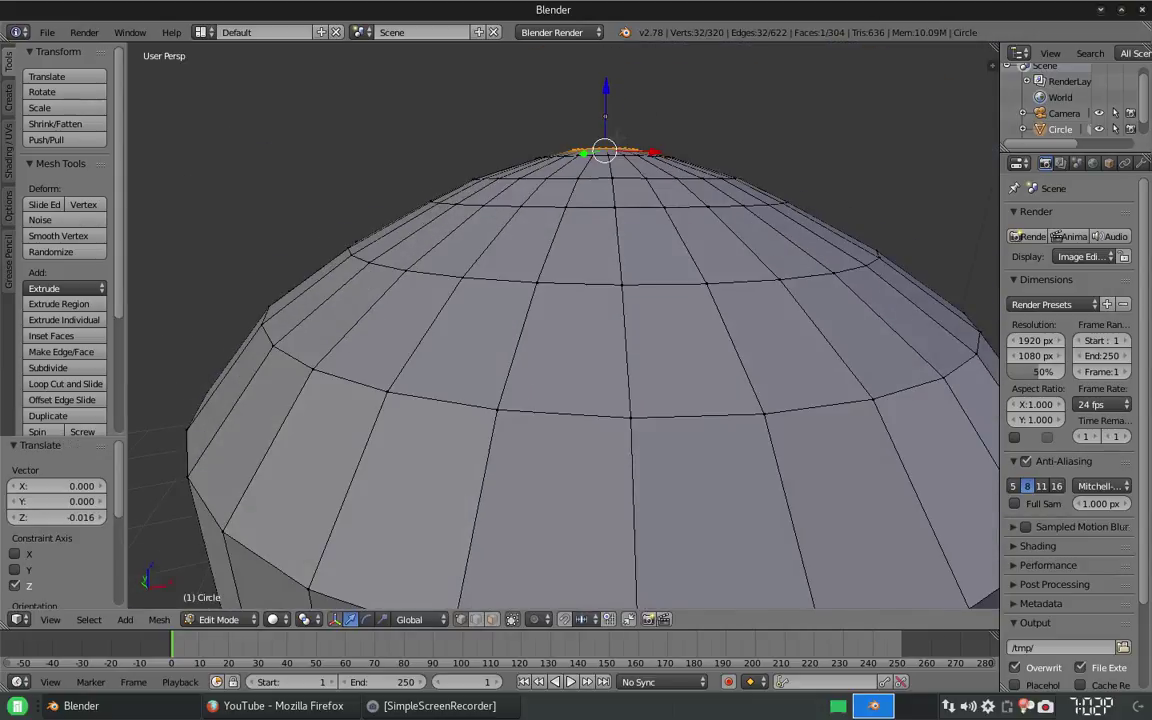
{"action": "key", "text": "s"}
{"action": "key", "text": "Return"}
{"action": "key", "text": "Tab"}
{"action": "scroll", "coordinate": [706, 391], "scroll_direction": "down", "scroll_amount": 5}
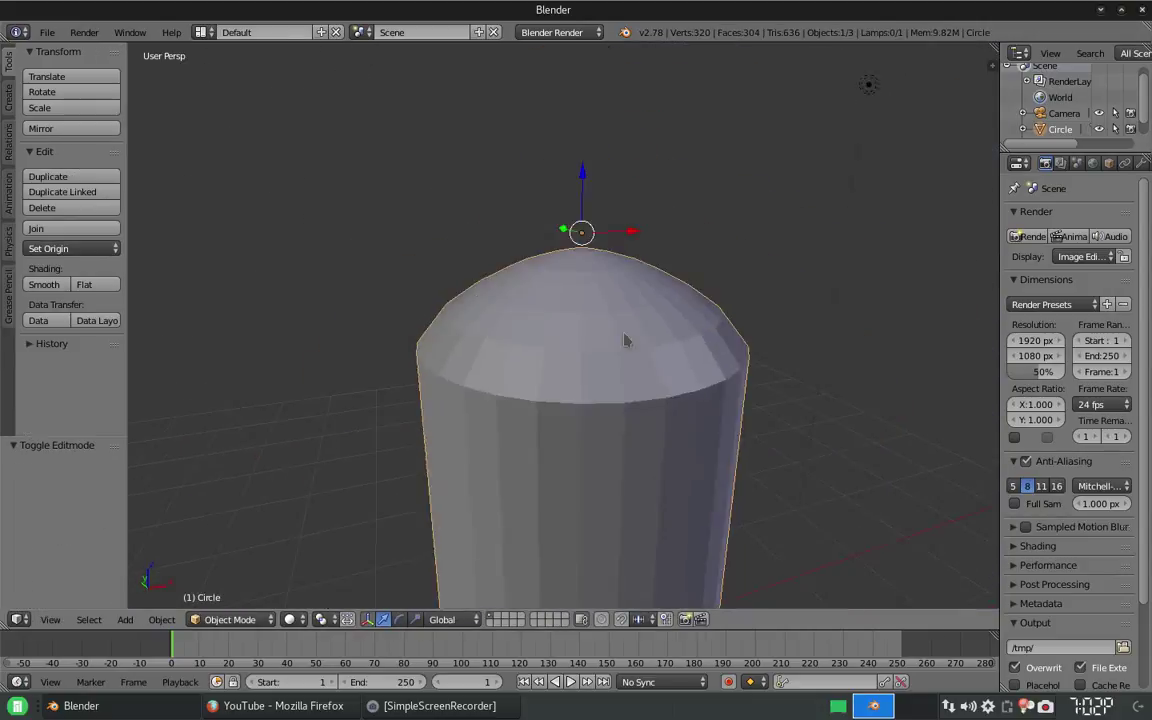
Step: Inset the ring of tapered base faces individually with a thickness of 0.1339
{"action": "scroll", "coordinate": [706, 391], "scroll_direction": "up", "scroll_amount": 2}
{"action": "middle_click_drag", "start_coordinate": [706, 391], "coordinate": [559, 325]}
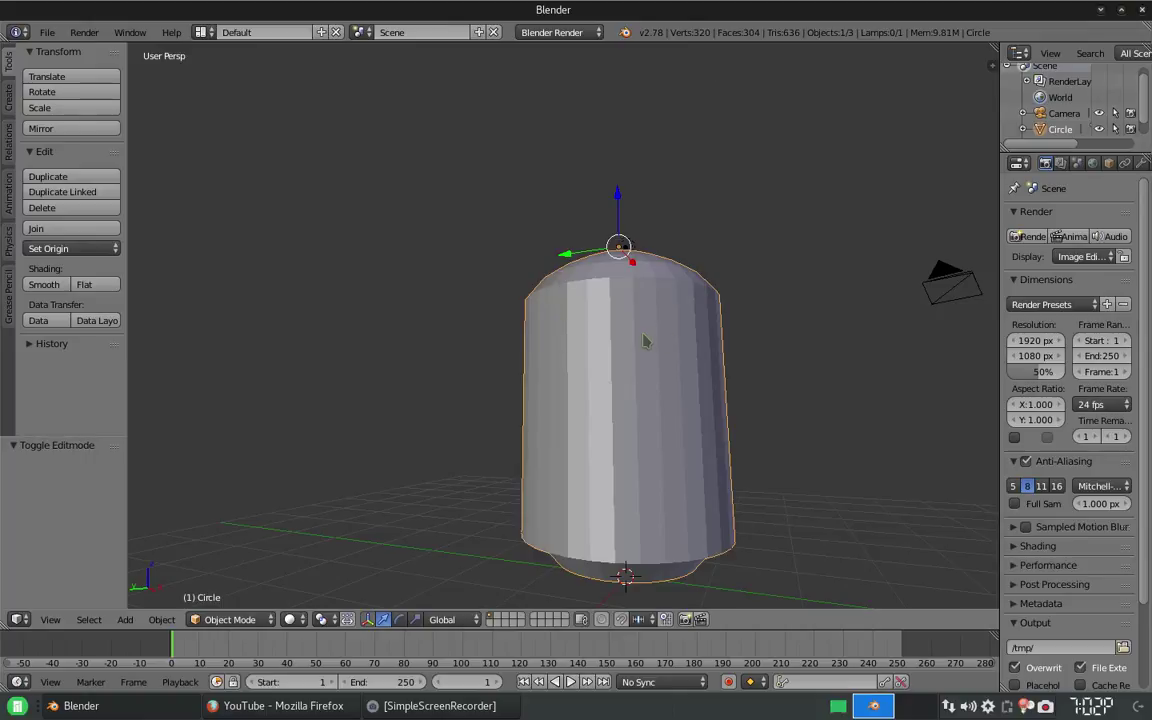
{"action": "middle_click_drag", "start_coordinate": [645, 341], "coordinate": [691, 330]}
{"action": "key", "text": "Tab"}
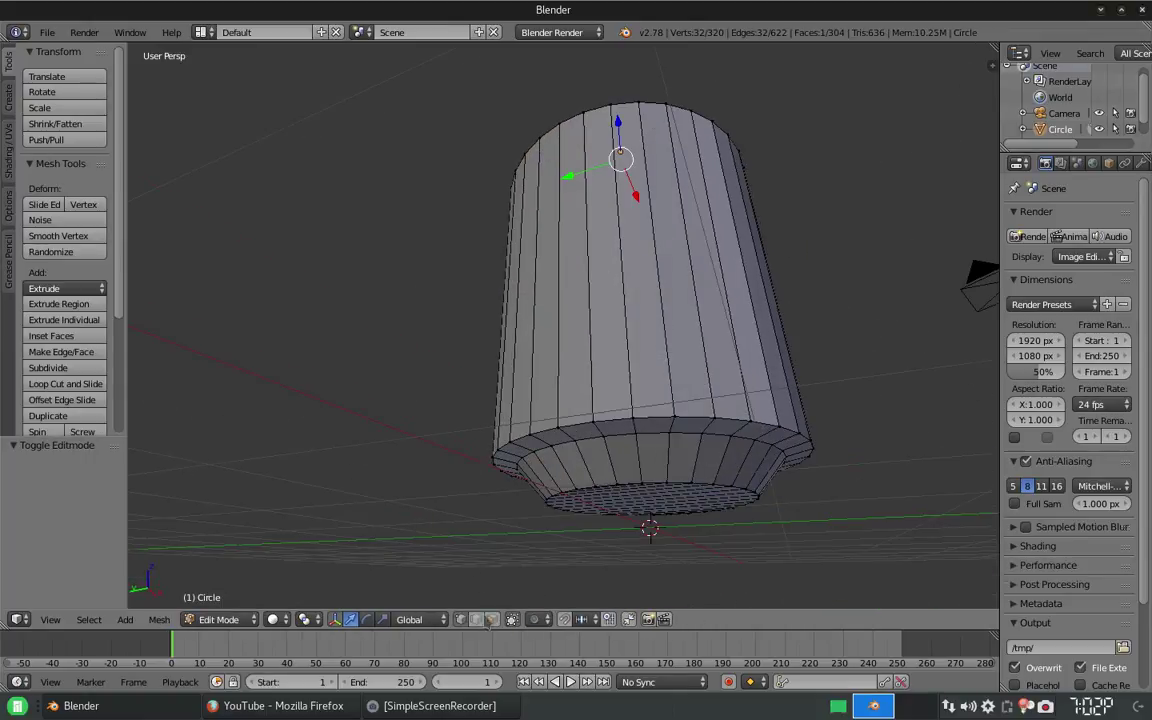
{"action": "key", "text": "i"}
{"action": "left_click", "coordinate": [735, 580]}
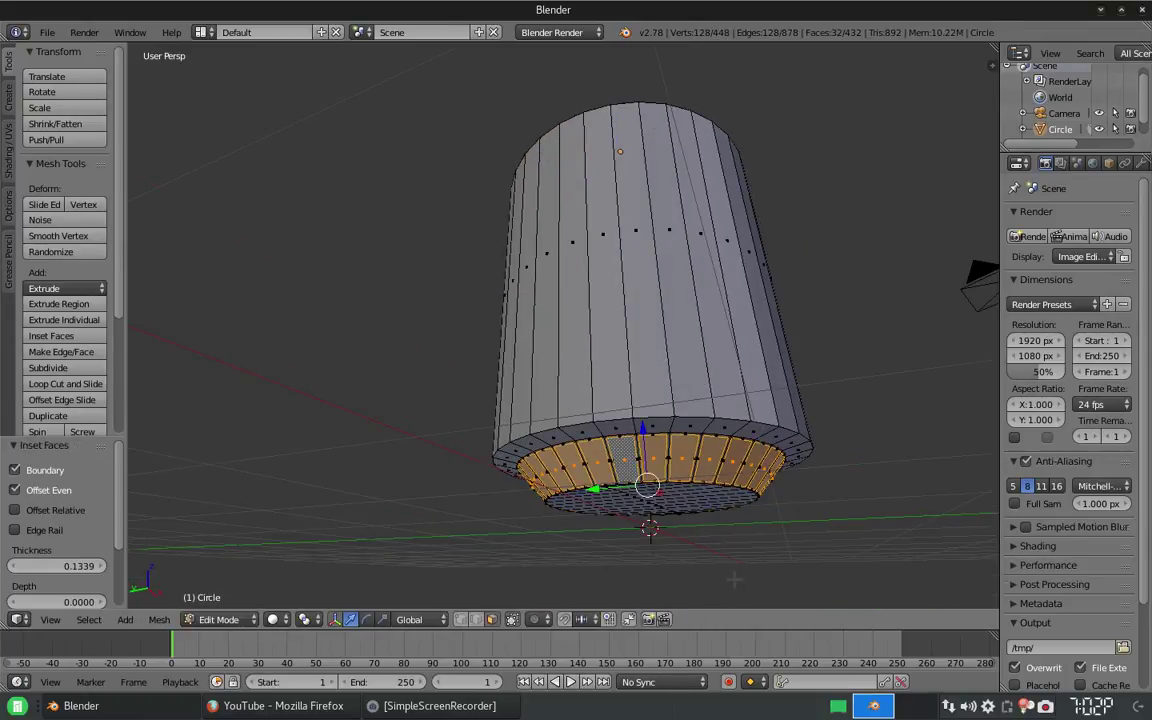
Step: Extrude the inset base faces and scale them inward to 0.921, then deselect everything
{"action": "key", "text": "e"}
{"action": "key", "text": "s"}
{"action": "left_click", "coordinate": [728, 572]}
{"action": "middle_click_drag", "start_coordinate": [728, 572], "coordinate": [735, 660]}
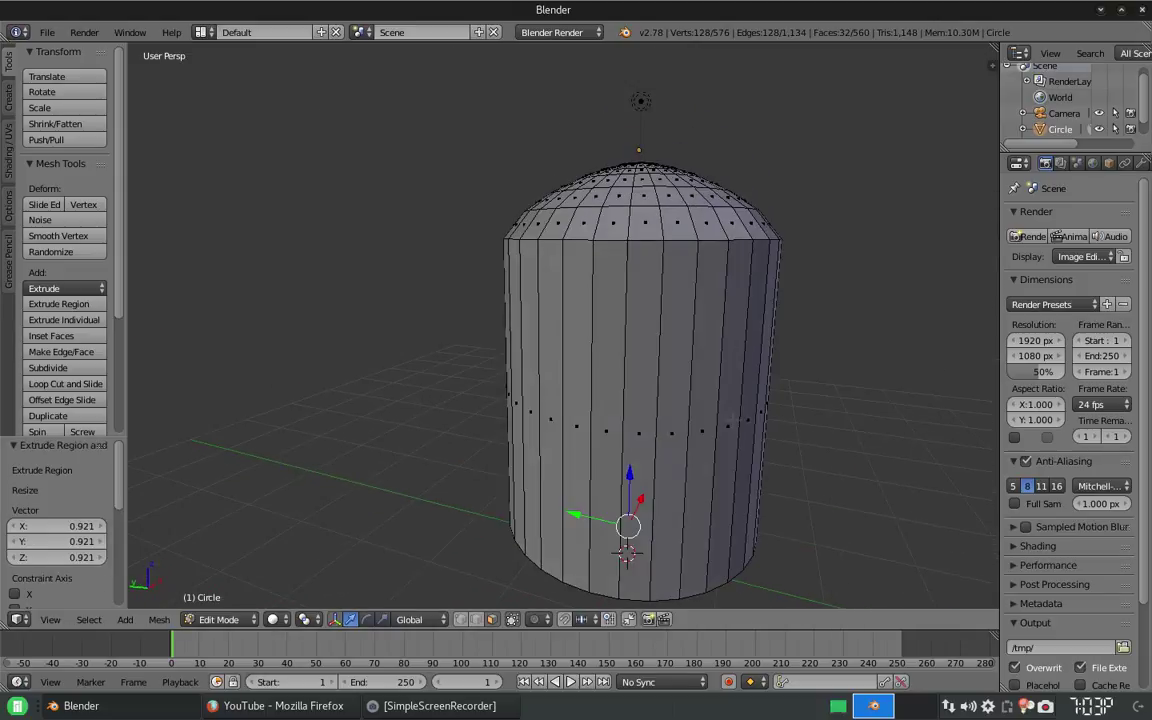
{"action": "key", "text": "a"}
Step: Add two centred loop cuts around the lowest band of the dome, just above the body
{"action": "middle_click_drag", "start_coordinate": [700, 480], "coordinate": [700, 545]}
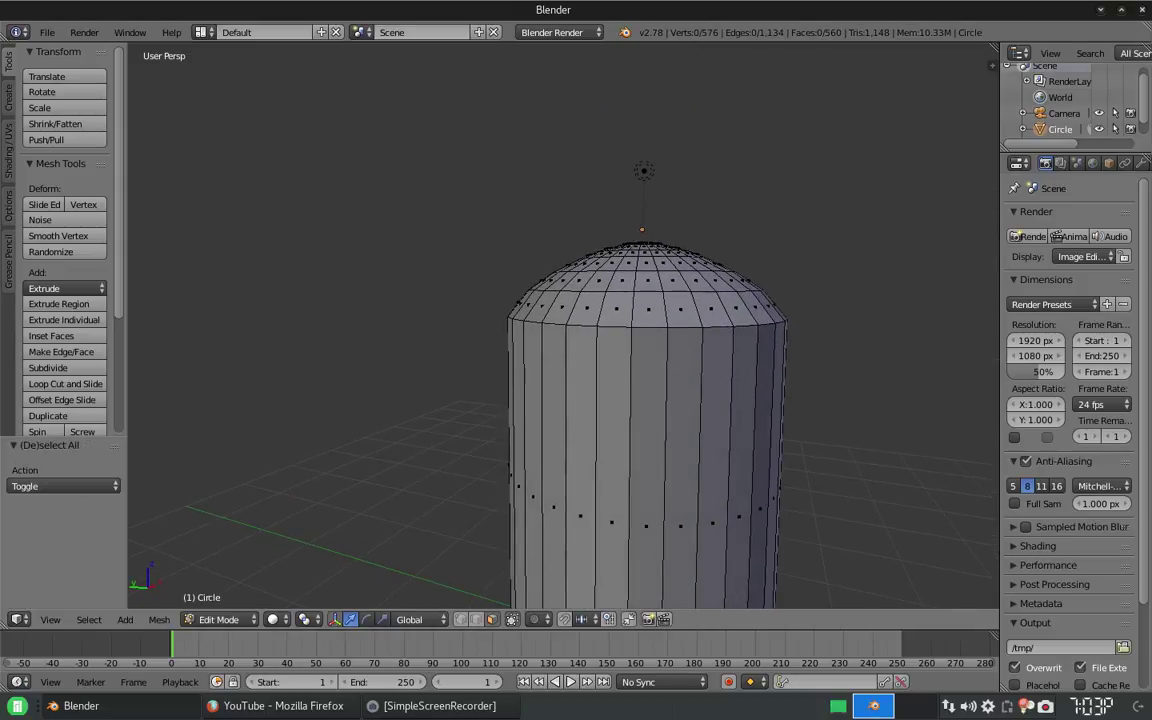
{"action": "key", "text": "ctrl+r"}
{"action": "scroll", "coordinate": [620, 300], "scroll_direction": "up", "scroll_amount": 1}
{"action": "left_click", "coordinate": [620, 300]}
{"action": "right_click", "coordinate": [620, 300]}
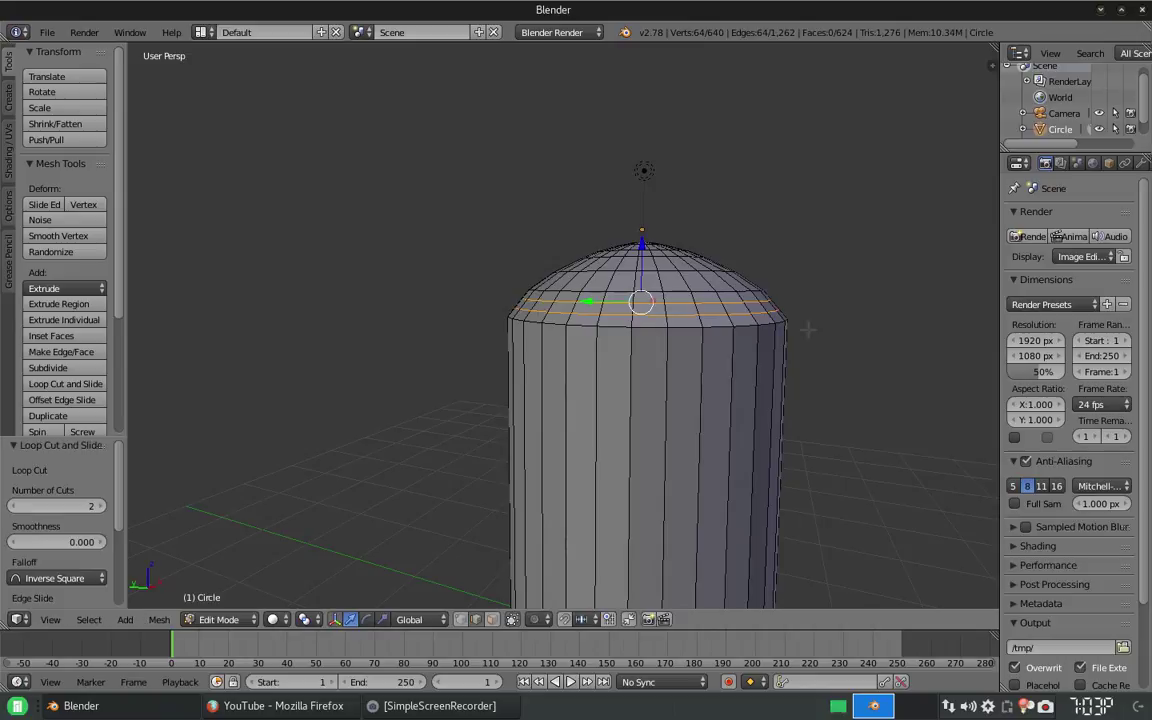
Step: Squeeze the two new loops together to about 0.45 along Z and shape the band between them into a groove
{"action": "key", "text": "s"}
{"action": "key", "text": "z"}
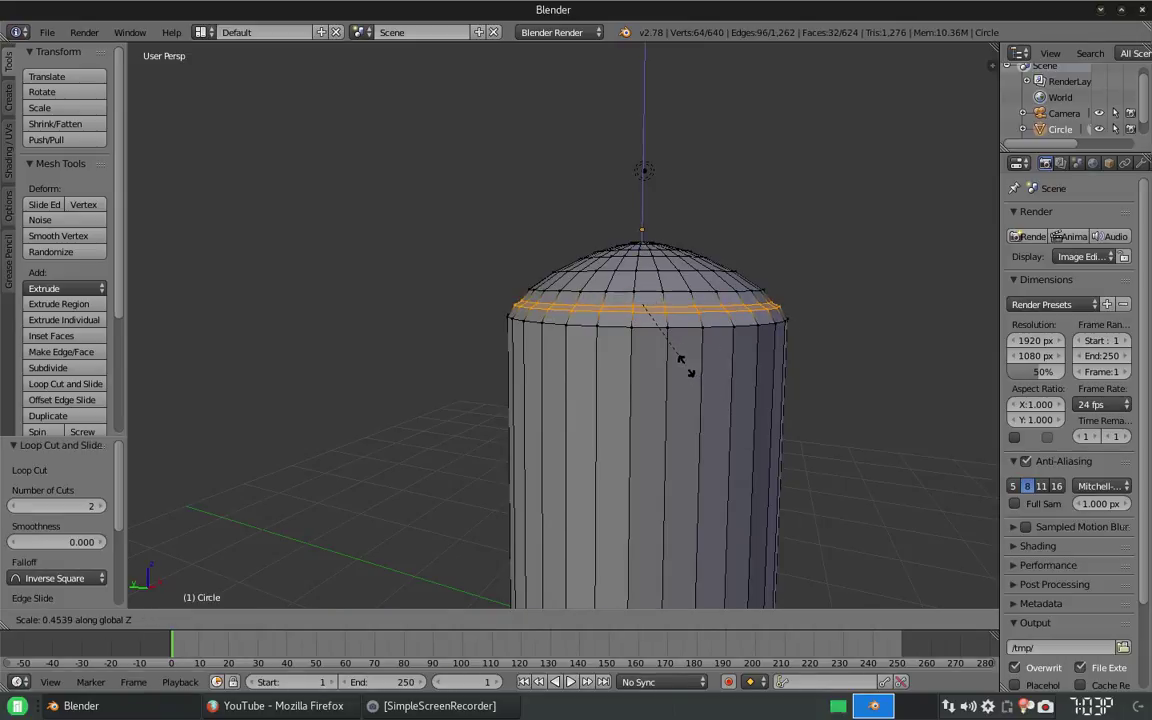
{"action": "left_click", "coordinate": [686, 365]}
{"action": "key", "text": "Tab"}
{"action": "key", "text": "KP_1"}
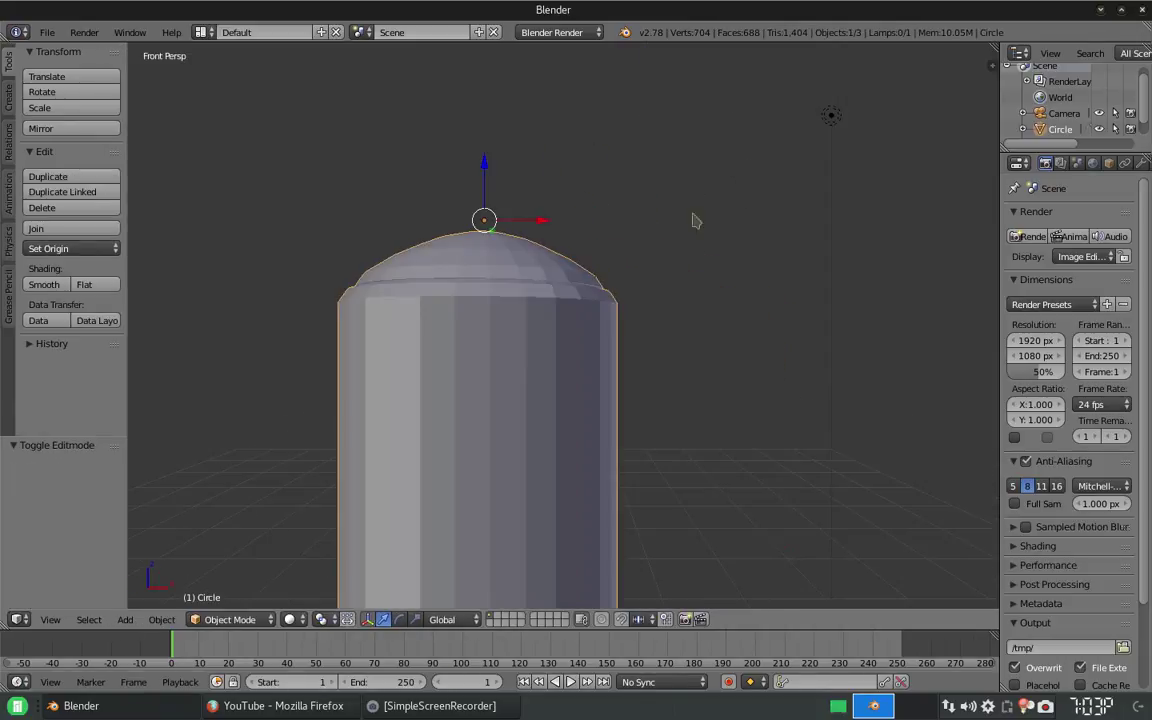
Step: Add two loop cuts around the dome band above the groove and scale them to 0.859 along Z
{"action": "key", "text": "Tab"}
{"action": "key", "text": "ctrl+r"}
{"action": "scroll", "coordinate": [640, 352], "scroll_direction": "up", "scroll_amount": 1}
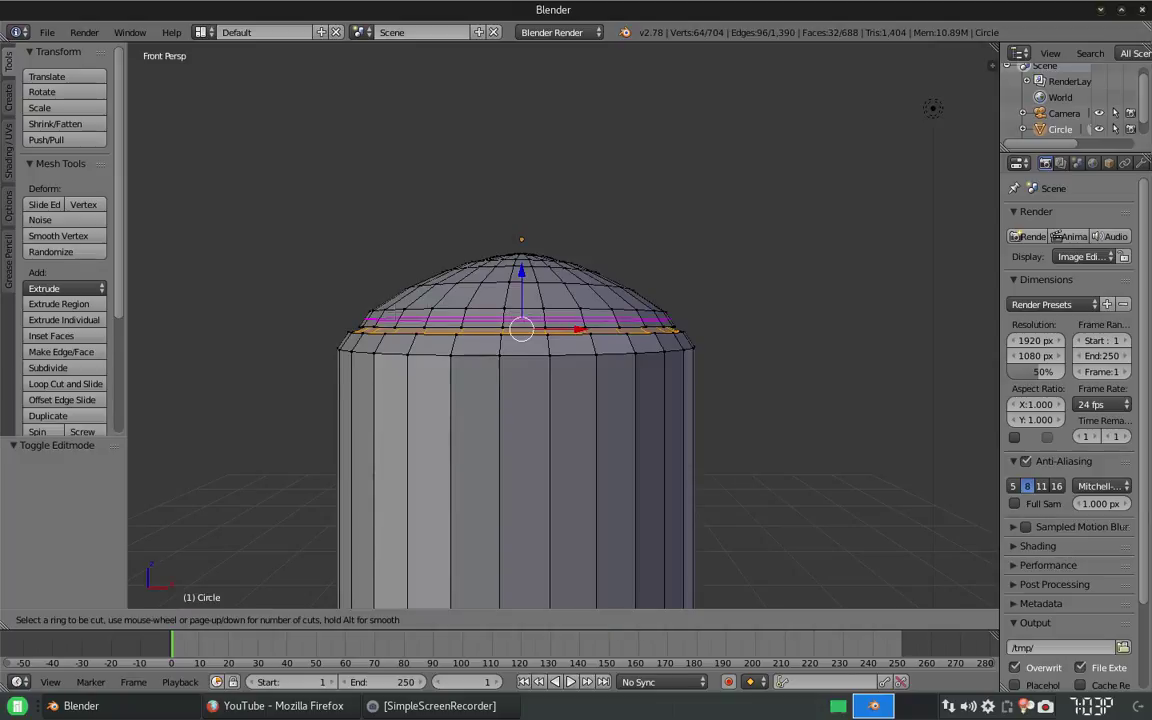
{"action": "left_click", "coordinate": [640, 352]}
{"action": "right_click", "coordinate": [640, 352]}
{"action": "key", "text": "s"}
{"action": "key", "text": "z"}
{"action": "left_click", "coordinate": [630, 350]}
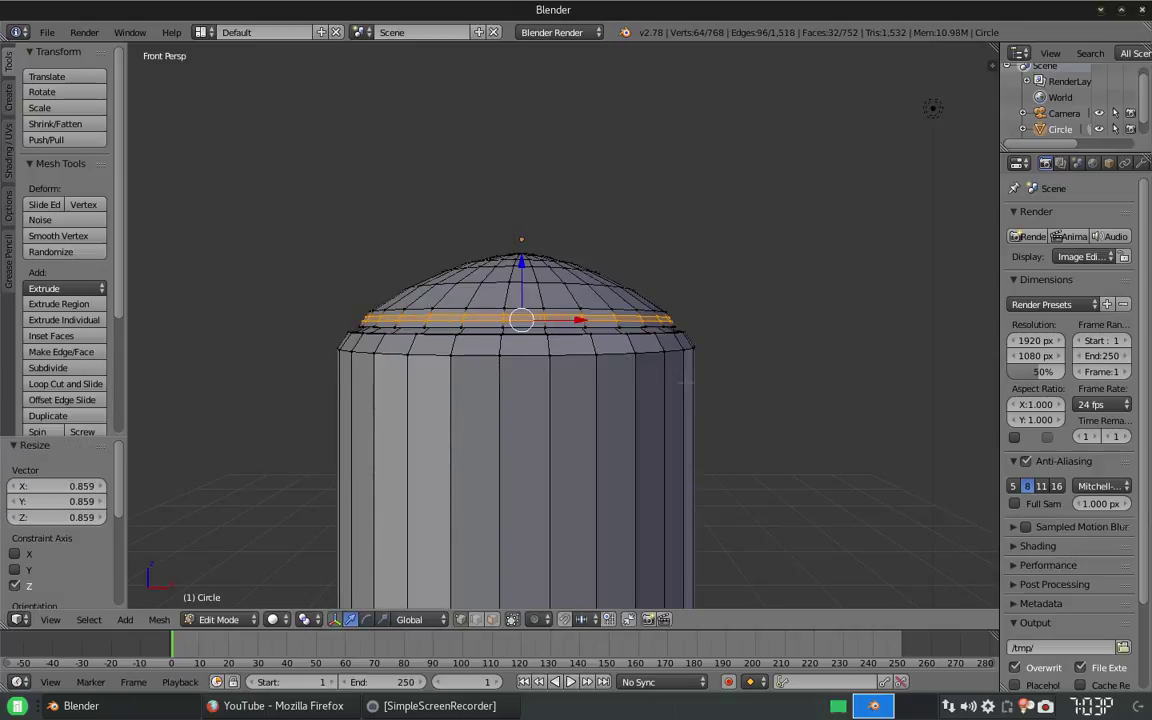
Step: Try to shape the band between the upper loops into a second groove by scaling it inward
{"action": "key", "text": "s"}
{"action": "left_click", "coordinate": [686, 379]}
{"action": "key", "text": "Tab"}
{"action": "scroll", "coordinate": [638, 342], "scroll_direction": "up", "scroll_amount": 3}
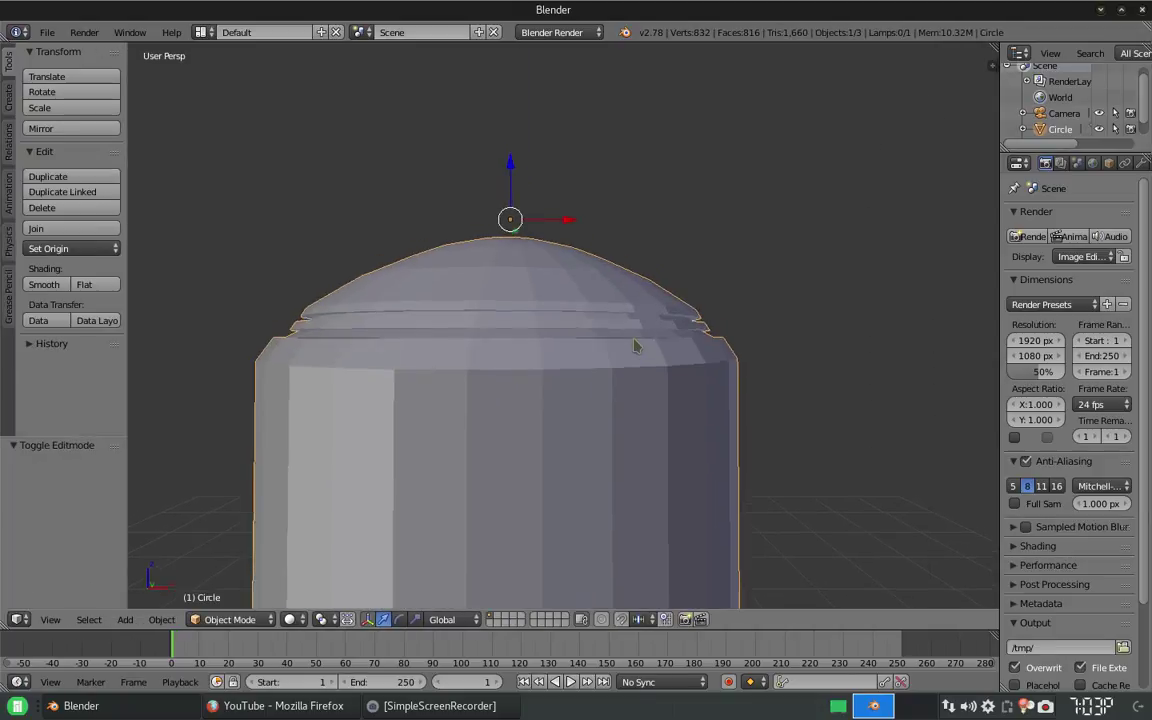
{"action": "middle_click_drag", "start_coordinate": [638, 342], "coordinate": [613, 347]}
Step: Add two loop cuts around the band between the existing groove and the body, and scale them to 0.686 along Z
{"action": "key", "text": "Tab"}
{"action": "key", "text": "ctrl+r"}
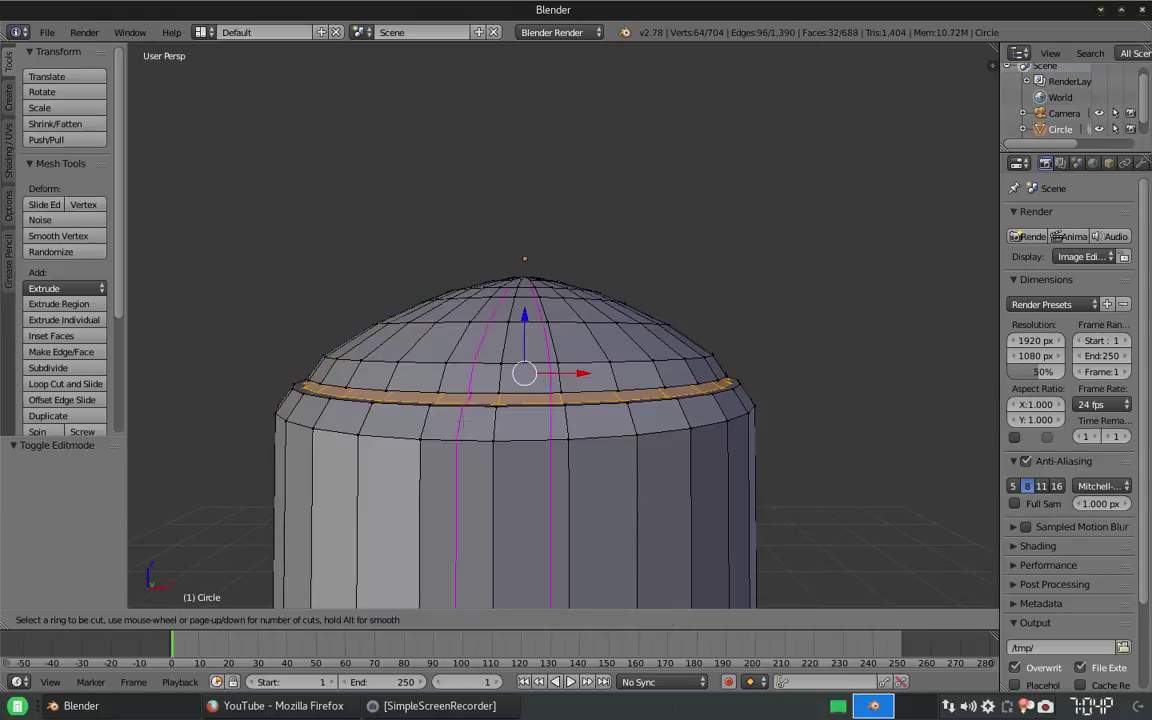
{"action": "scroll", "coordinate": [604, 491], "scroll_direction": "up", "scroll_amount": 1}
{"action": "left_click", "coordinate": [604, 491]}
{"action": "right_click", "coordinate": [604, 491]}
Step: Extrude the narrow band between the new loops and scale it inward to 0.967 to form a second groove
{"action": "key", "text": "e"}
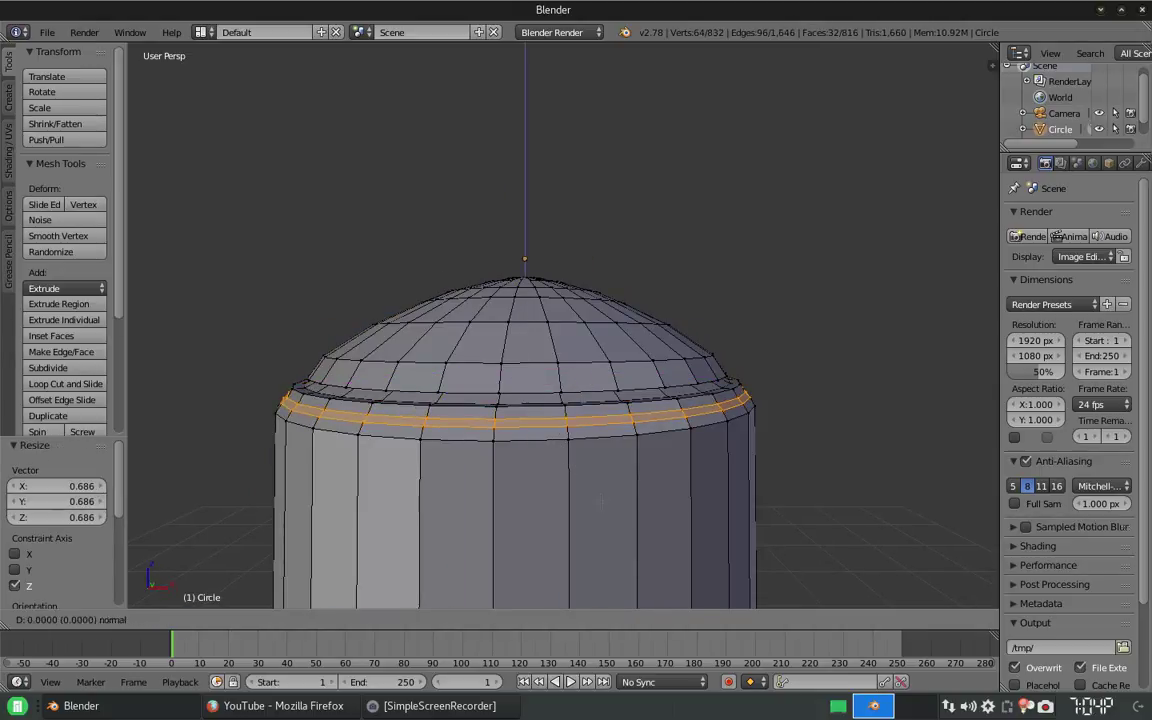
{"action": "key", "text": "s"}
{"action": "left_click", "coordinate": [599, 496]}
Step: Extrude two adjacent faces in the dome's wide band outward by 0.028 as a raised panel, then clear the selection
{"action": "scroll", "coordinate": [535, 416], "scroll_direction": "up", "scroll_amount": 2}
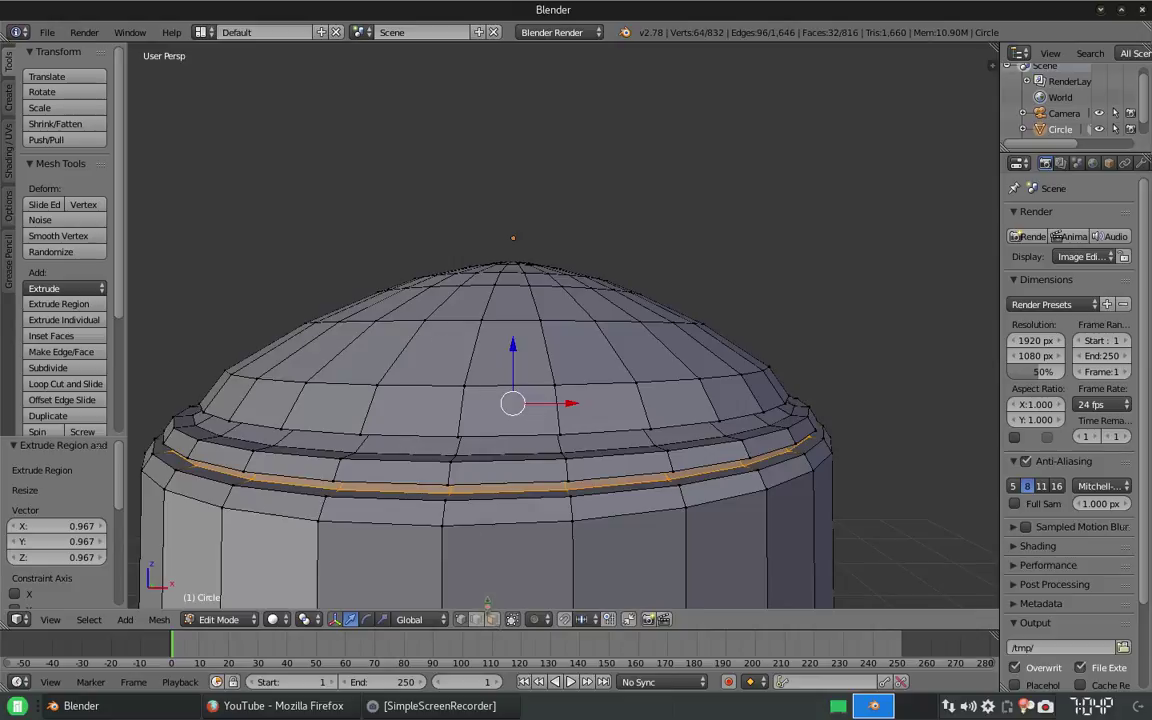
{"action": "right_click", "coordinate": [430, 300]}
{"action": "middle_click_drag", "start_coordinate": [457, 340], "coordinate": [400, 330]}
{"action": "key", "text": "e"}
{"action": "left_click", "coordinate": [240, 360]}
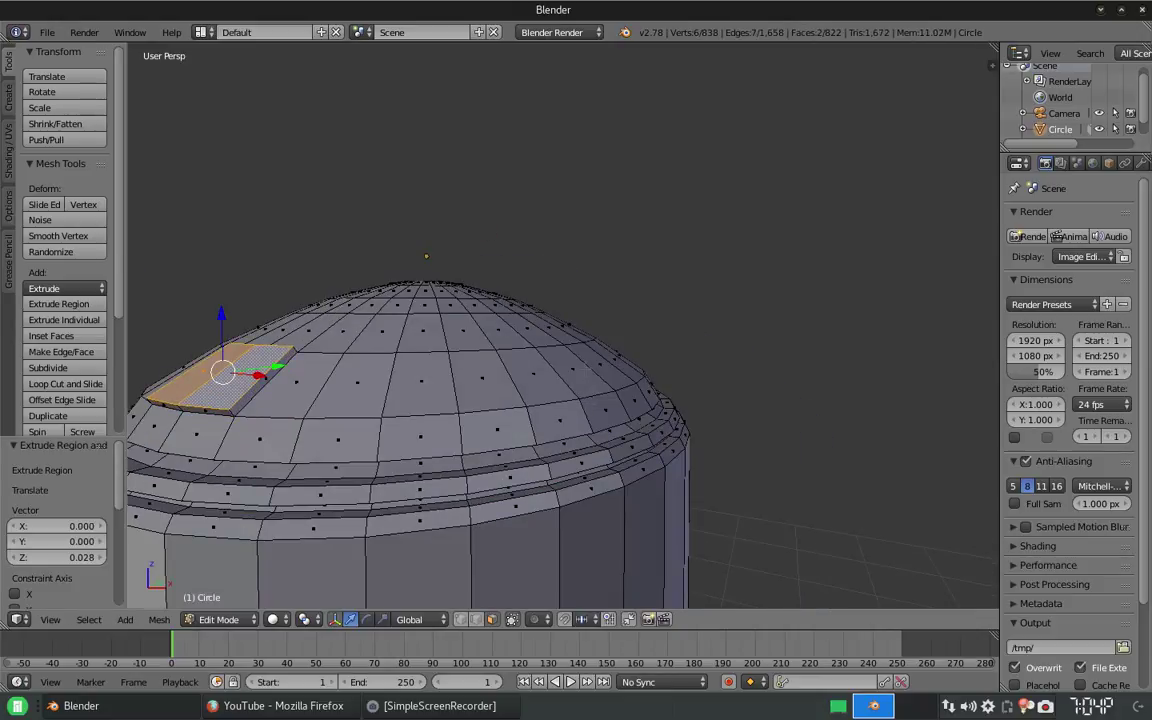
{"action": "middle_click_drag", "start_coordinate": [480, 330], "coordinate": [560, 420]}
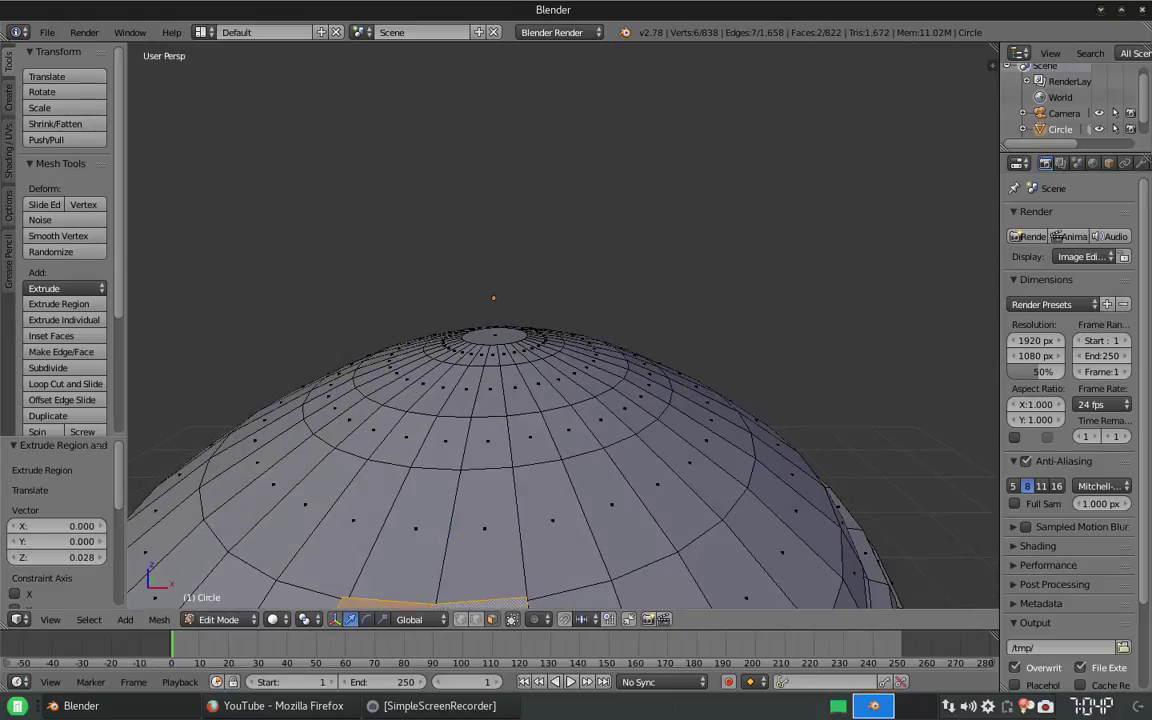
{"action": "key", "text": "a"}
{"action": "middle_click_drag", "start_coordinate": [489, 450], "coordinate": [367, 378]}
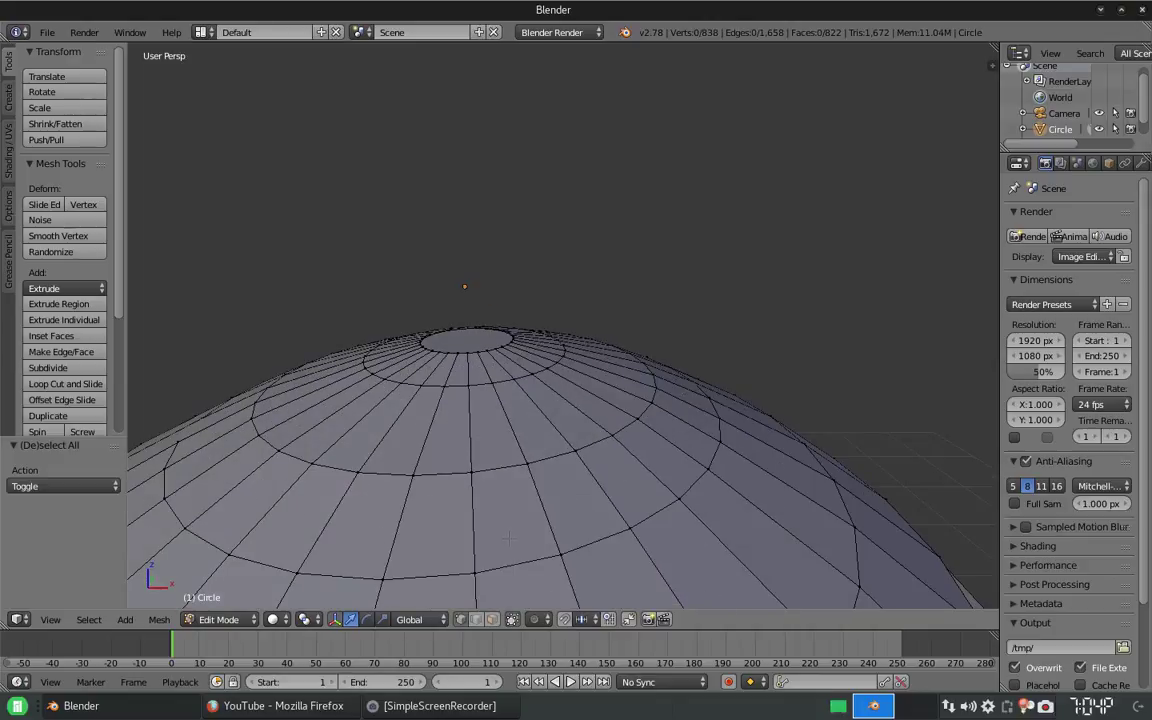
{"action": "right_click", "coordinate": [320, 550], "text": "alt"}
{"action": "right_click", "coordinate": [600, 455], "text": "alt+shift"}
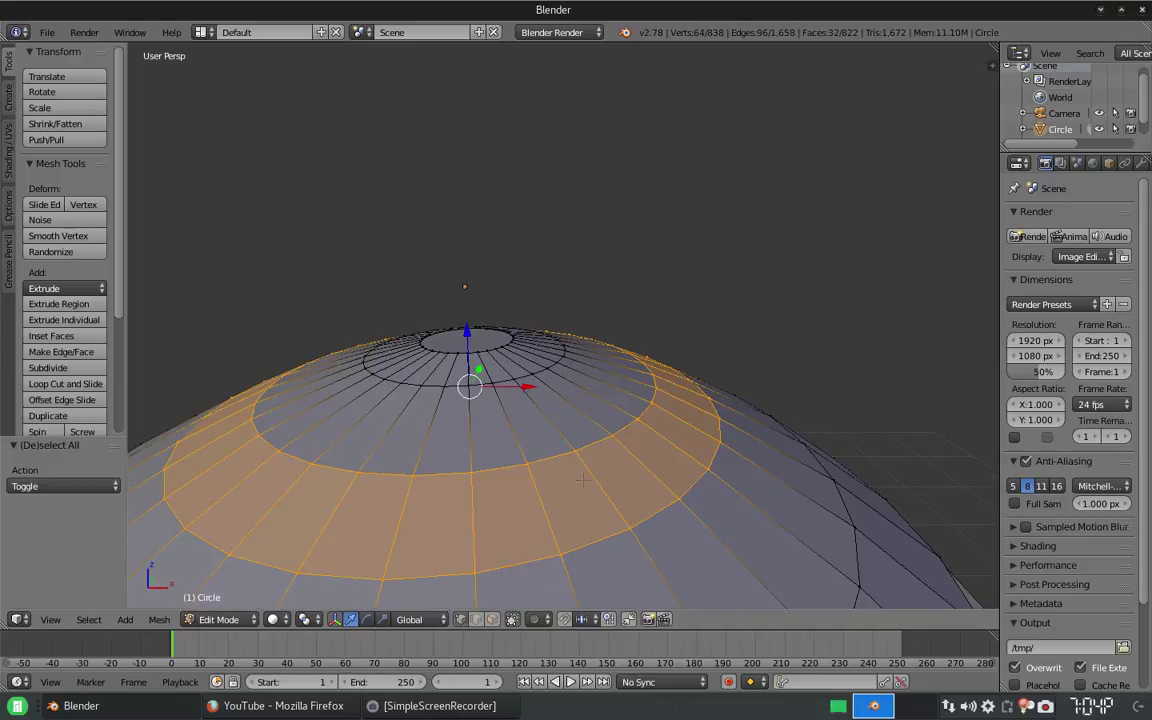
{"action": "key", "text": "ctrl+Tab"}
{"action": "right_click", "coordinate": [350, 462], "text": "shift"}
{"action": "right_click", "coordinate": [465, 465], "text": "shift"}
{"action": "right_click", "coordinate": [580, 458], "text": "shift"}
{"action": "middle_click_drag", "start_coordinate": [465, 465], "coordinate": [486, 442]}
{"action": "right_click", "coordinate": [486, 442], "text": "shift"}
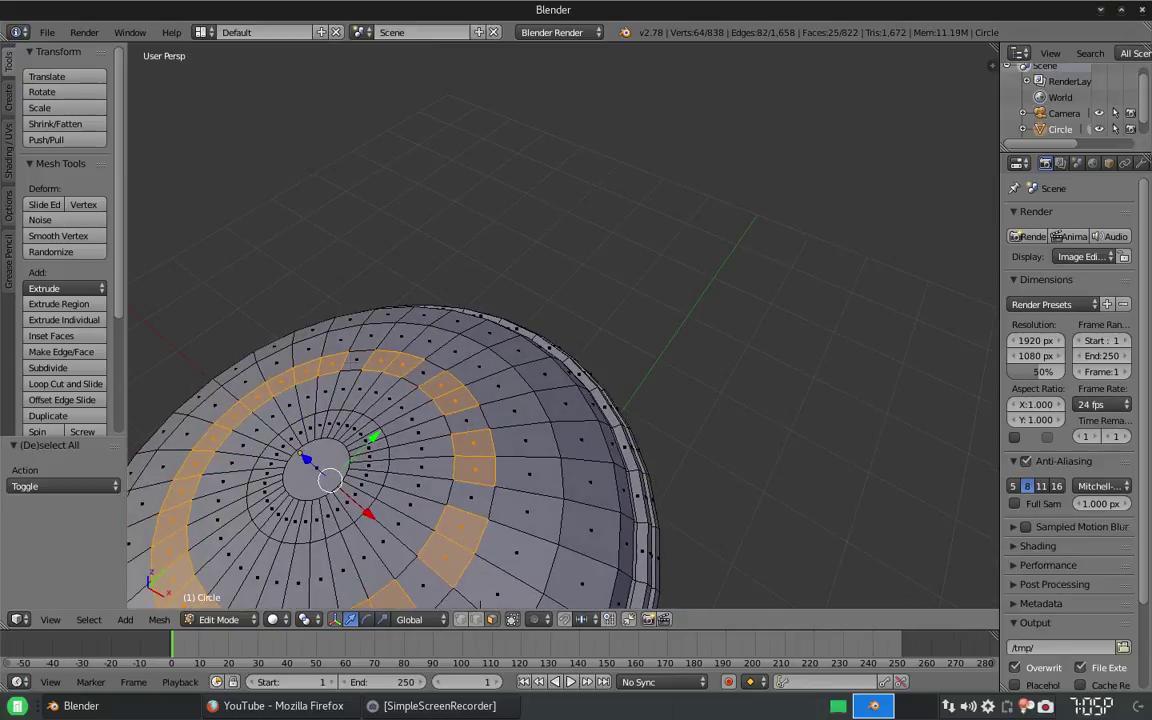
{"action": "middle_click_drag", "start_coordinate": [345, 442], "coordinate": [386, 488]}
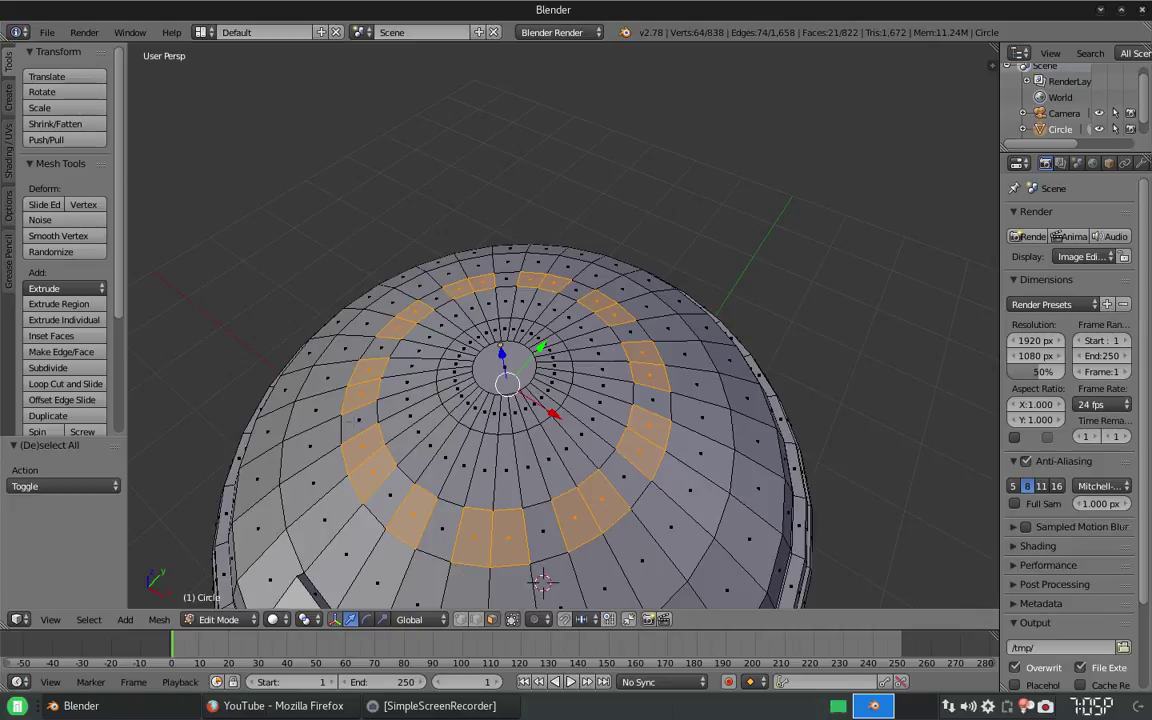
{"action": "key", "text": "a"}
Step: Select the faces of the upper dome ring in eight groups of three, leaving one face unselected between groups
{"action": "right_click", "coordinate": [475, 535], "text": "shift"}
{"action": "right_click", "coordinate": [510, 532], "text": "shift"}
{"action": "right_click", "coordinate": [575, 518], "text": "shift"}
{"action": "right_click", "coordinate": [625, 485], "text": "shift"}
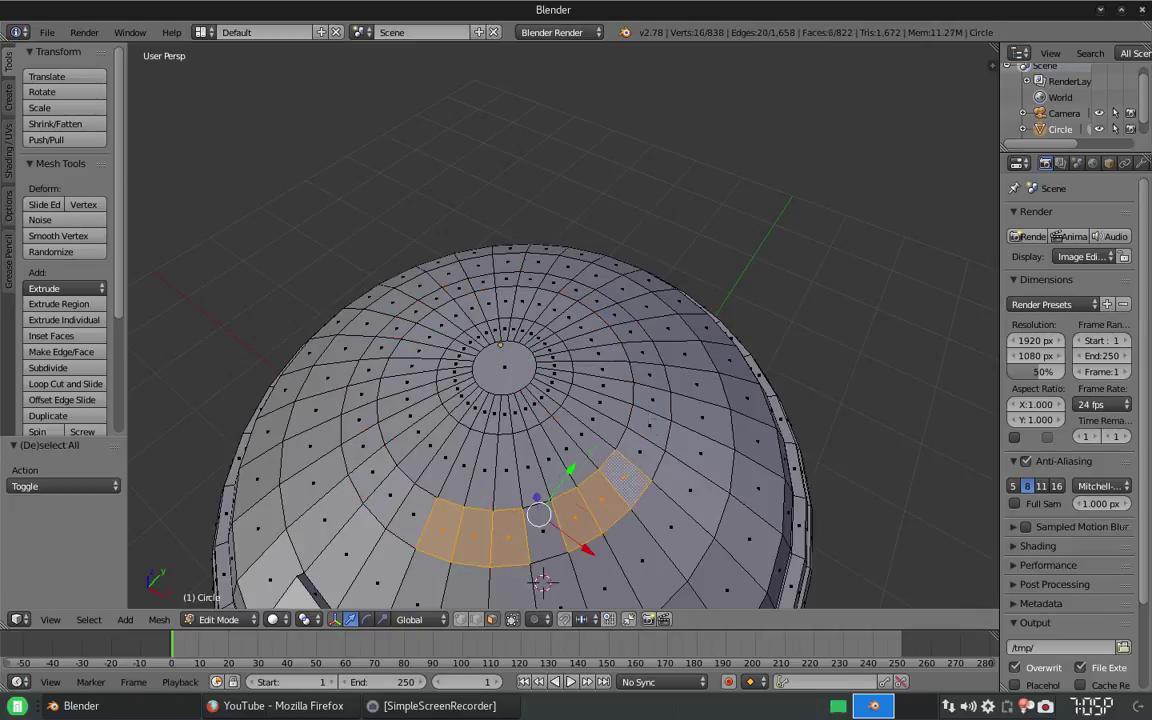
{"action": "right_click", "coordinate": [650, 430], "text": "shift"}
{"action": "right_click", "coordinate": [650, 400], "text": "shift"}
{"action": "right_click", "coordinate": [650, 375], "text": "shift"}
{"action": "right_click", "coordinate": [598, 300], "text": "shift"}
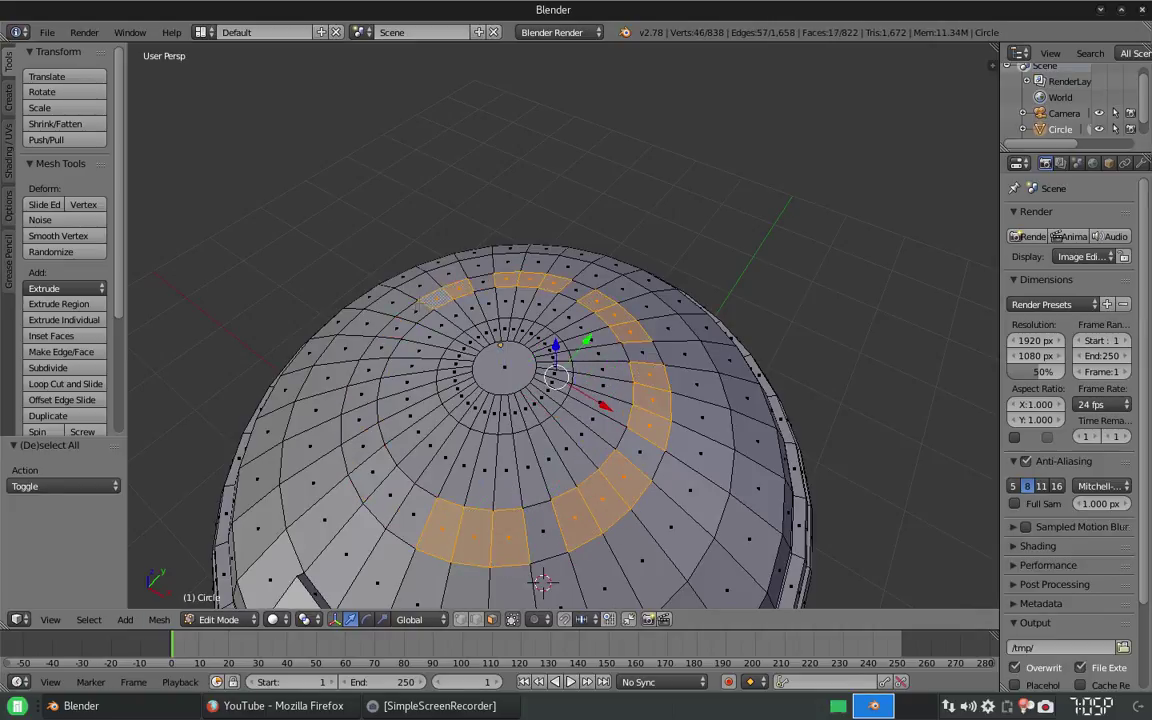
{"action": "right_click", "coordinate": [335, 350], "text": "shift"}
{"action": "right_click", "coordinate": [330, 400], "text": "shift"}
{"action": "right_click", "coordinate": [345, 440], "text": "shift"}
{"action": "right_click", "coordinate": [385, 485], "text": "shift"}
{"action": "right_click", "coordinate": [410, 515], "text": "shift"}
Step: Inset the eight selected face groups by 0.0704 and extrude them inward by 0.004
{"action": "middle_click_drag", "start_coordinate": [626, 540], "coordinate": [626, 466]}
{"action": "key", "text": "i"}
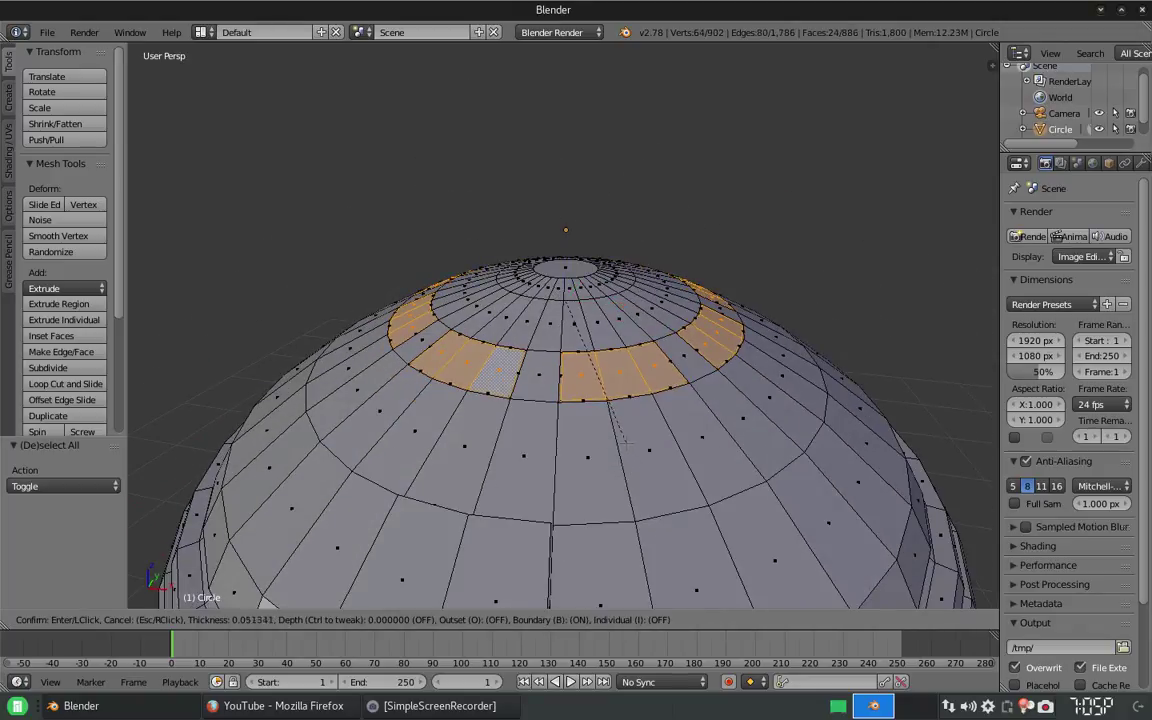
{"action": "left_click", "coordinate": [617, 428]}
{"action": "key", "text": "i"}
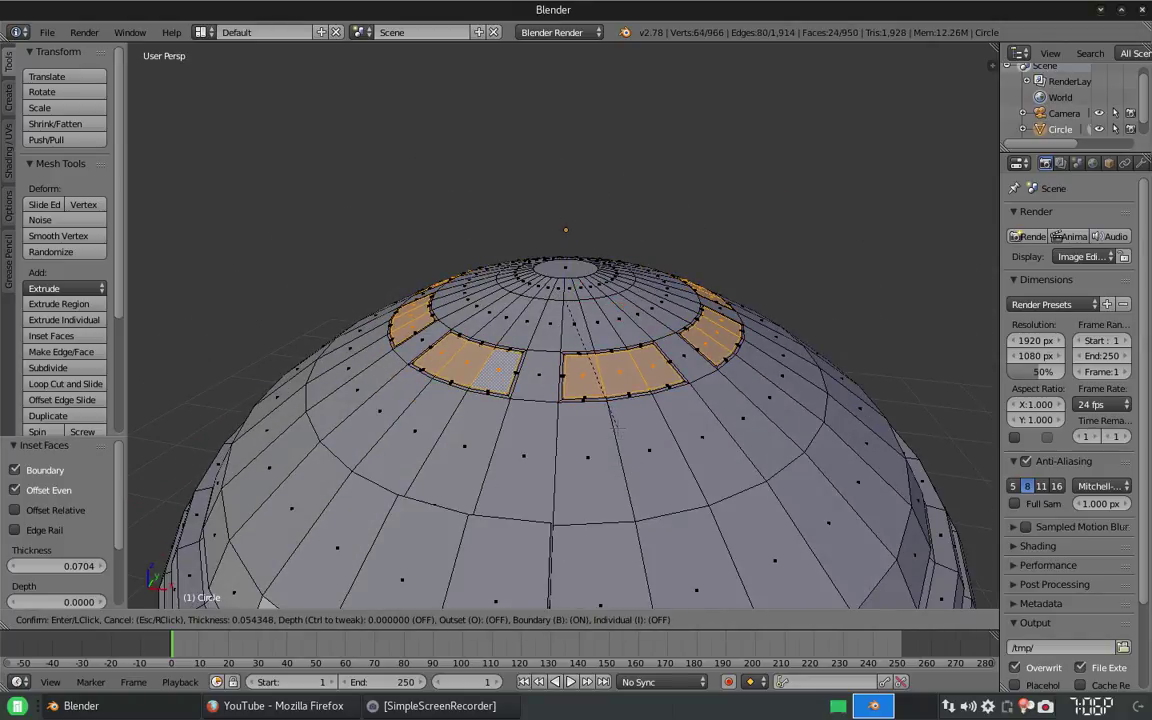
{"action": "left_click", "coordinate": [617, 428]}
{"action": "scroll", "coordinate": [656, 461], "scroll_direction": "up", "scroll_amount": 4}
{"action": "key", "text": "e"}
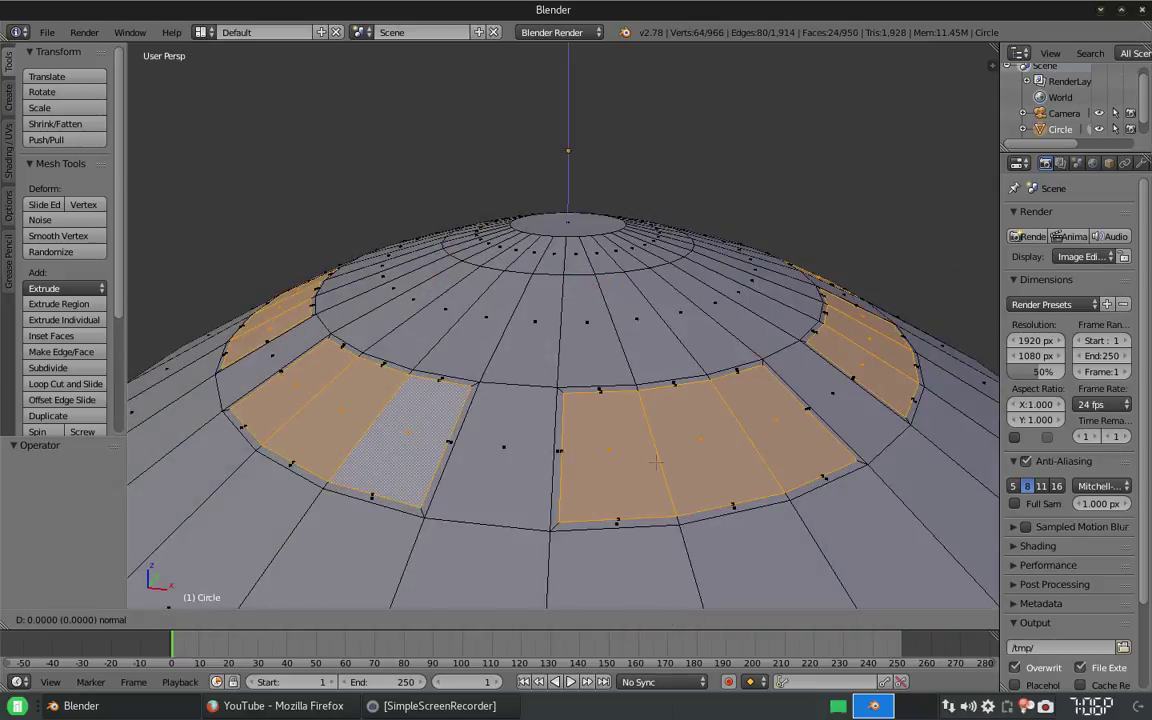
{"action": "left_click", "coordinate": [656, 462]}
Step: Inset the eight sunken panels again and extrude them back outward by 0.004
{"action": "key", "text": "i"}
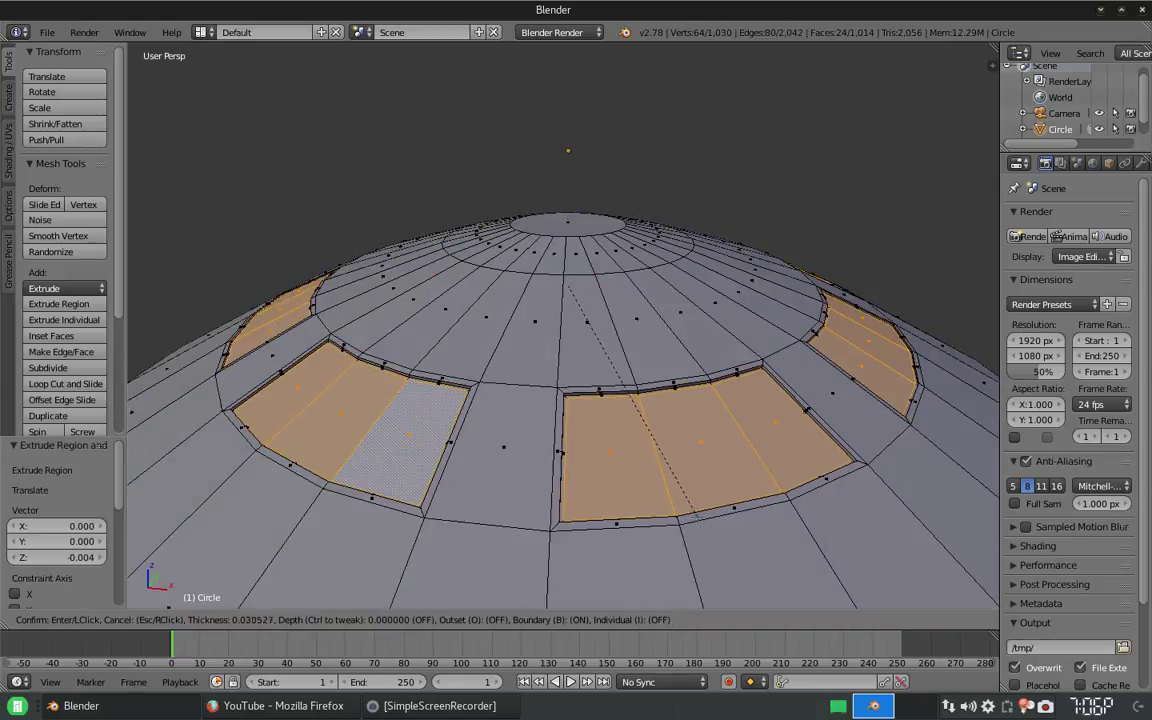
{"action": "left_click", "coordinate": [655, 460]}
{"action": "key", "text": "e"}
{"action": "left_click", "coordinate": [655, 460]}
Step: Inset the dome's top cap together with its surrounding ring by 0.0456 and extrude the area inward by 0.010
{"action": "scroll", "coordinate": [563, 588], "scroll_direction": "down", "scroll_amount": 5}
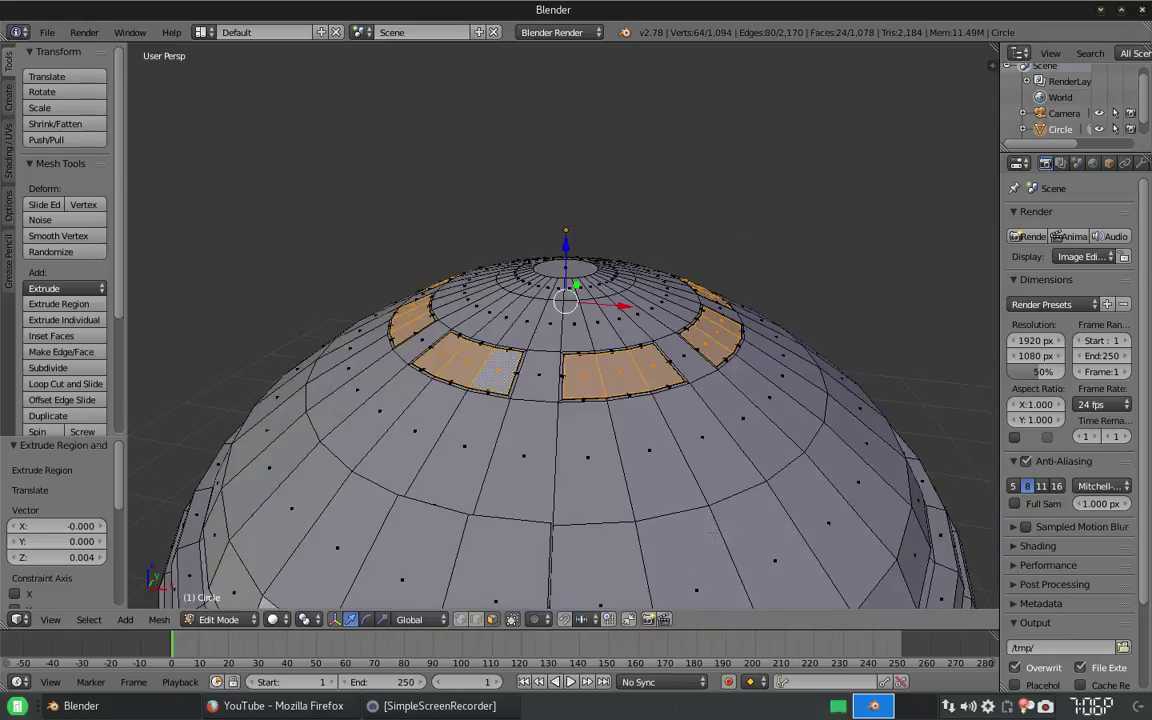
{"action": "scroll", "coordinate": [563, 588], "scroll_direction": "up", "scroll_amount": 3}
{"action": "right_click", "coordinate": [565, 390]}
{"action": "key", "text": "ctrl+KP_Add"}
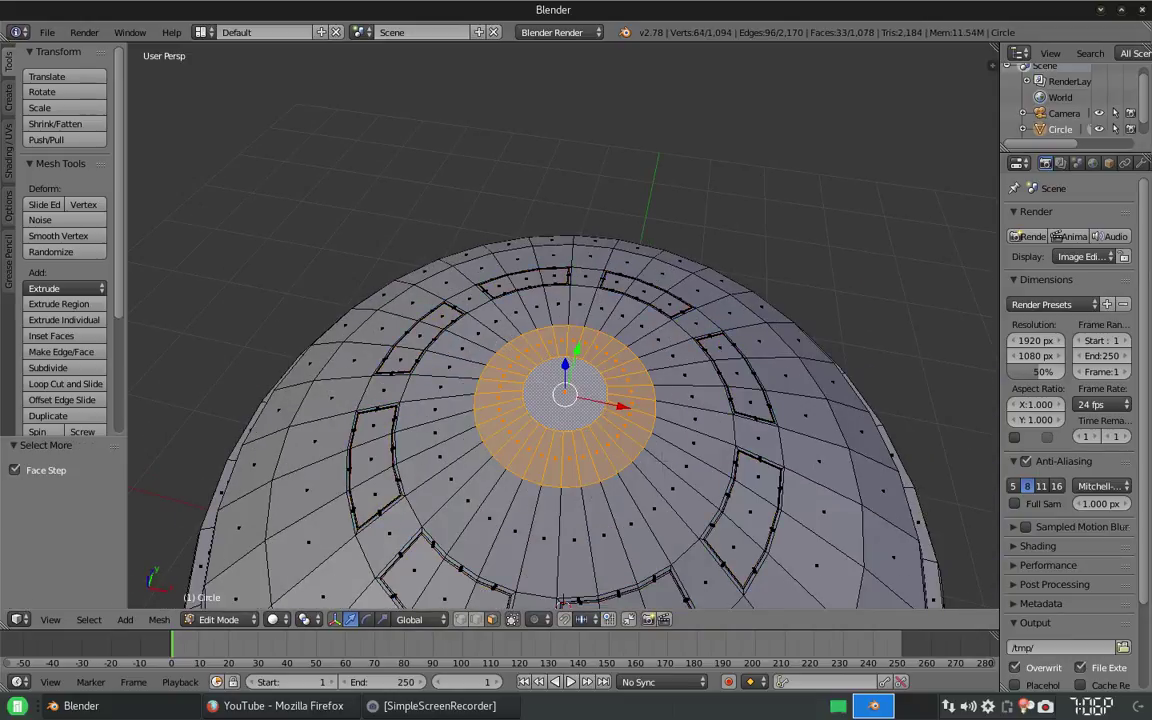
{"action": "key", "text": "i"}
{"action": "left_click", "coordinate": [645, 460]}
{"action": "middle_click_drag", "start_coordinate": [645, 460], "coordinate": [645, 420]}
{"action": "key", "text": "e"}
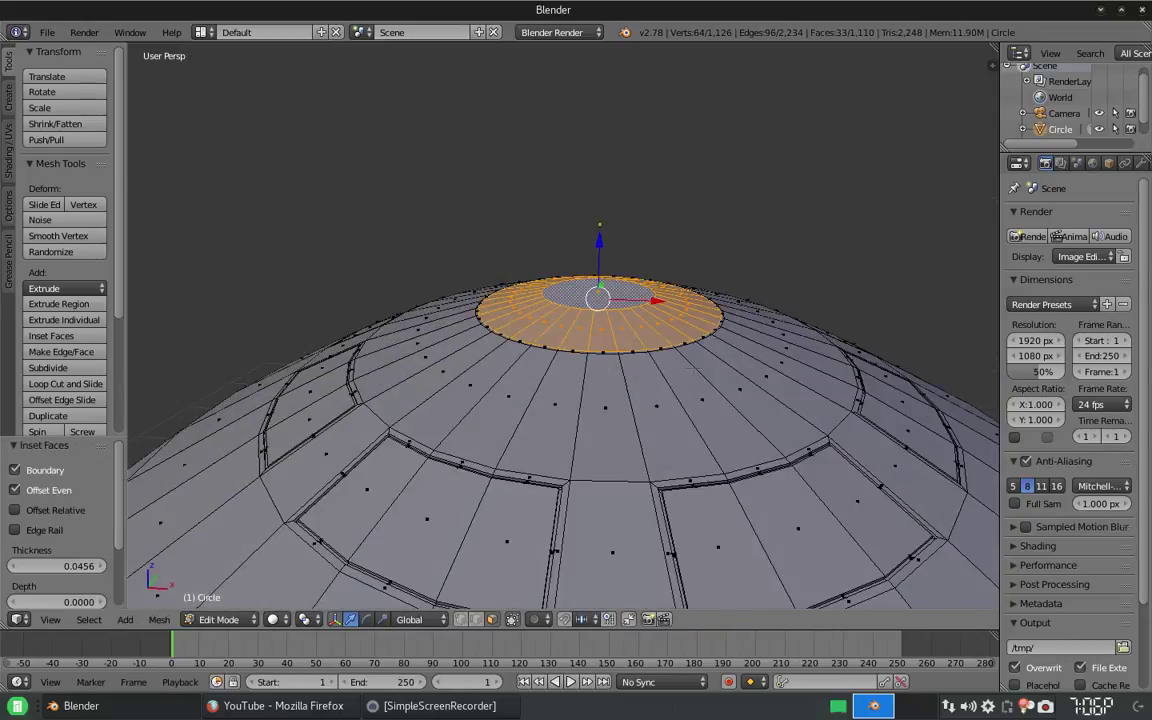
{"action": "key", "text": "Return"}
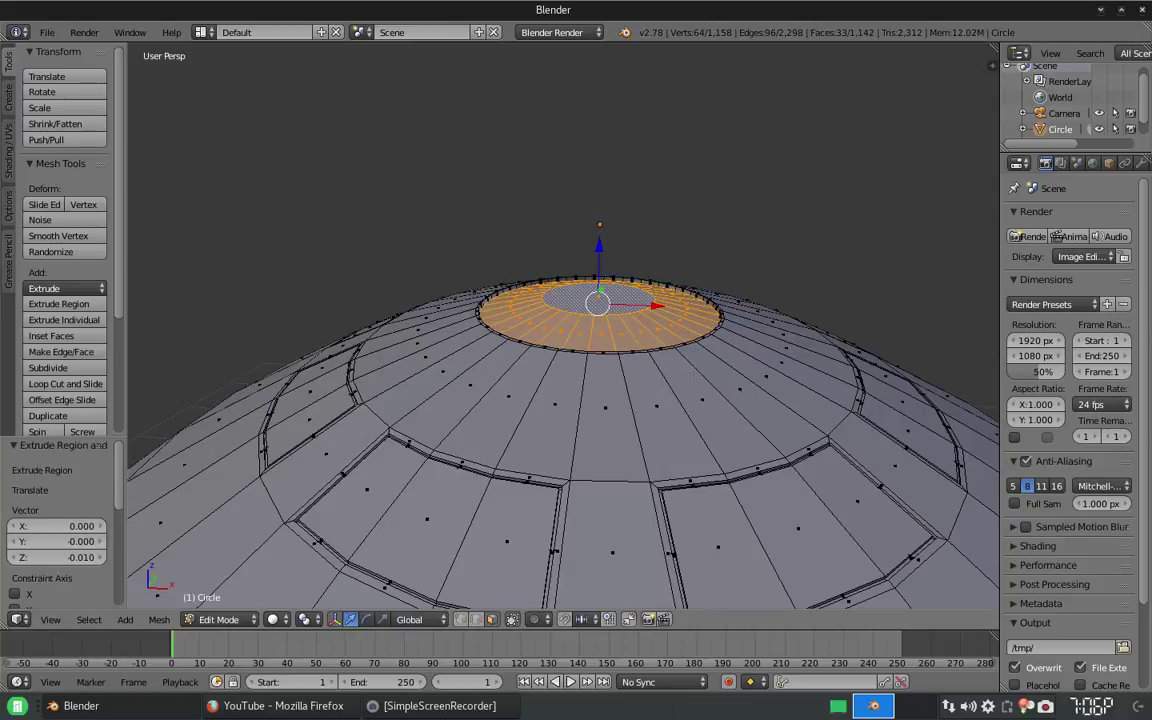
Step: Inset the sunken cap area by 0.0418, extrude it outward by about 0.01, and leave Edit Mode
{"action": "key", "text": "i"}
{"action": "key", "text": "Return"}
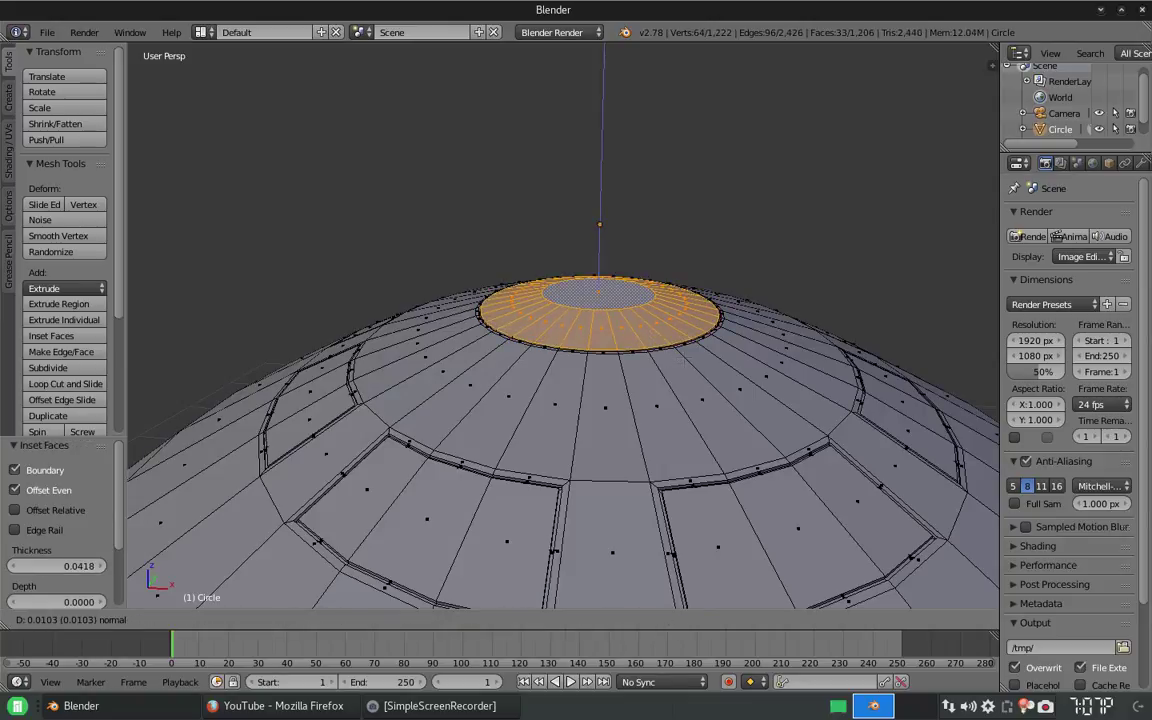
{"action": "key", "text": "Tab"}
{"action": "middle_click_drag", "start_coordinate": [600, 420], "coordinate": [646, 372]}
{"action": "scroll", "coordinate": [612, 383], "scroll_direction": "down", "scroll_amount": 3}
{"action": "scroll", "coordinate": [646, 372], "scroll_direction": "up", "scroll_amount": 2}
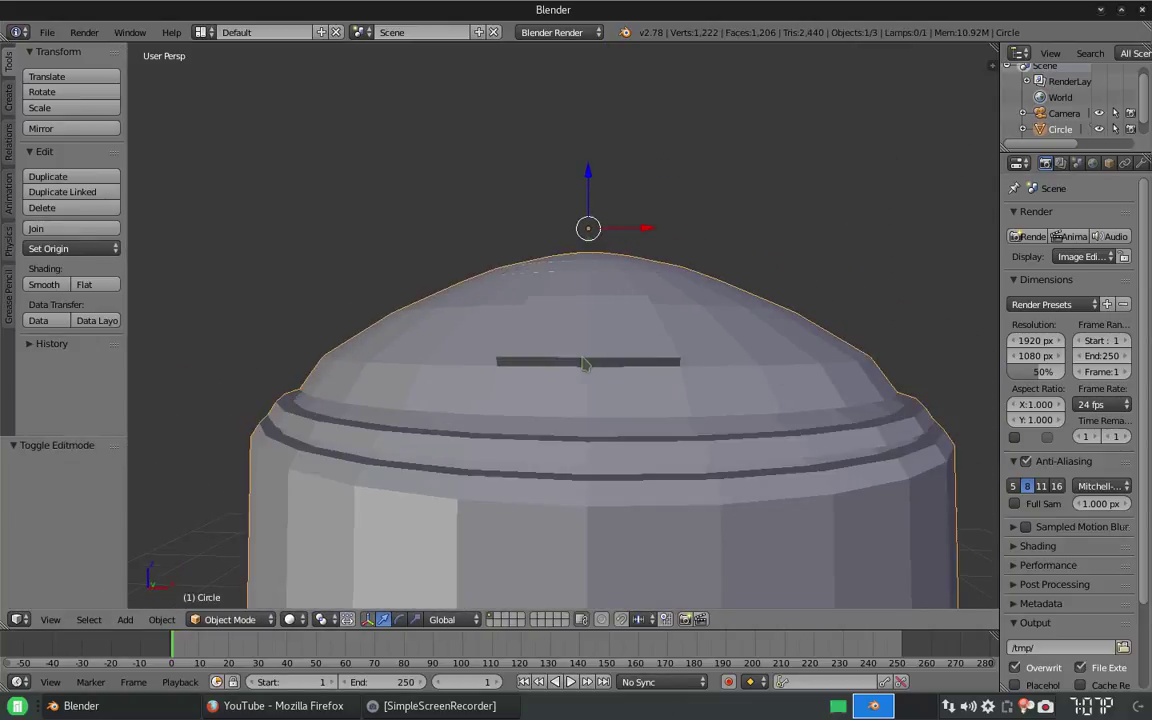
Step: Extrude the single face directly below the right half of the raised dome panel outward by 0.034
{"action": "key", "text": "Tab"}
{"action": "right_click", "coordinate": [613, 388]}
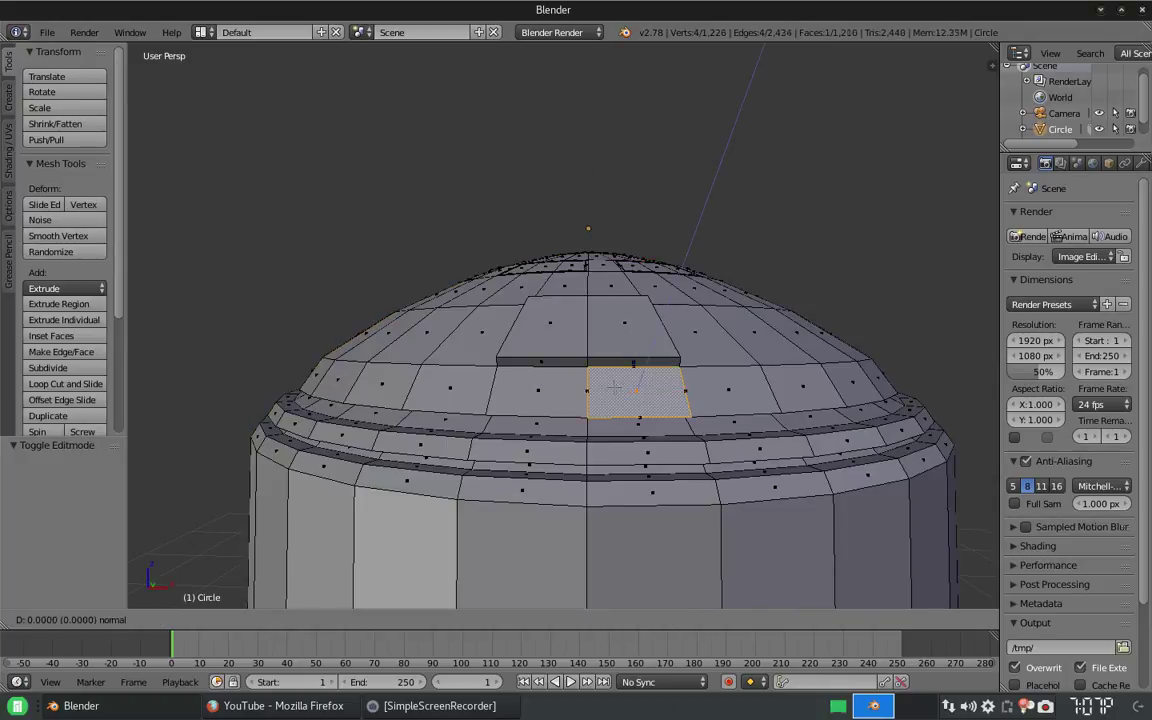
{"action": "key", "text": "e"}
{"action": "key", "text": "Return"}
Step: Inset the face two places left of the raised single face by 0.0731 and extrude it inward
{"action": "right_click", "coordinate": [463, 383]}
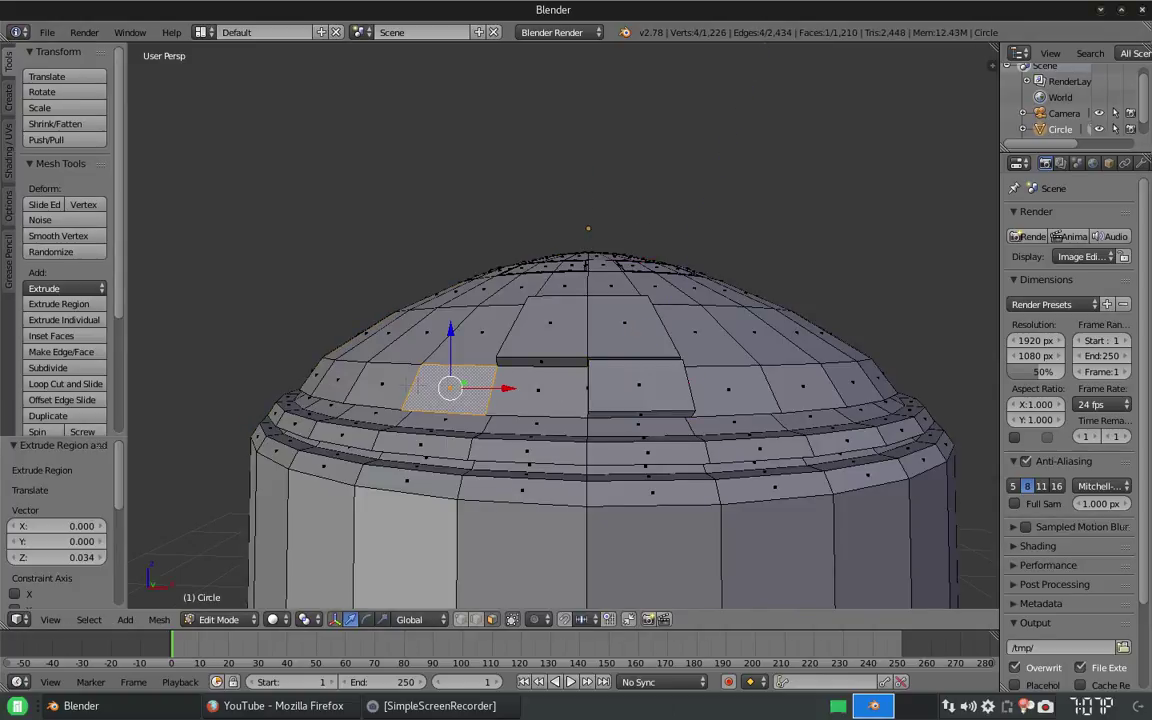
{"action": "middle_click_drag", "start_coordinate": [382, 386], "coordinate": [425, 400]}
{"action": "key", "text": "i"}
{"action": "left_click", "coordinate": [440, 400]}
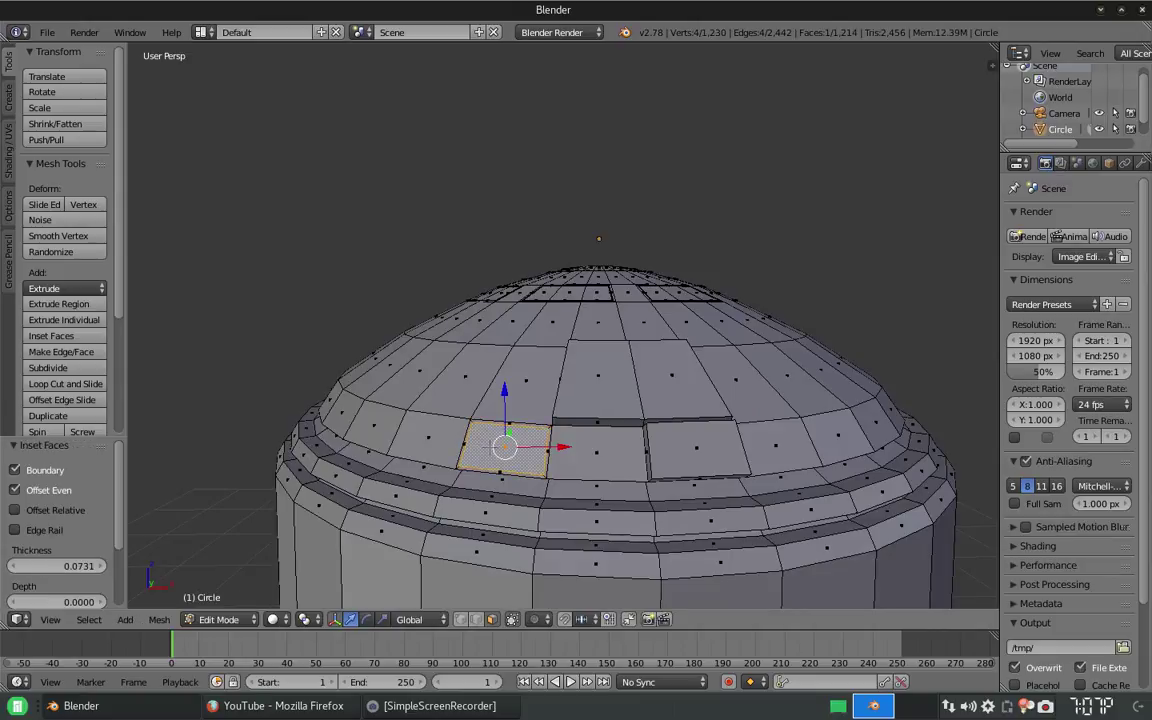
{"action": "key", "text": "e"}
{"action": "left_click", "coordinate": [481, 433]}
Step: Inset the sunken face by 0.0628 and extrude it back outward by 0.020
{"action": "key", "text": "i"}
{"action": "left_click", "coordinate": [481, 433]}
{"action": "key", "text": "e"}
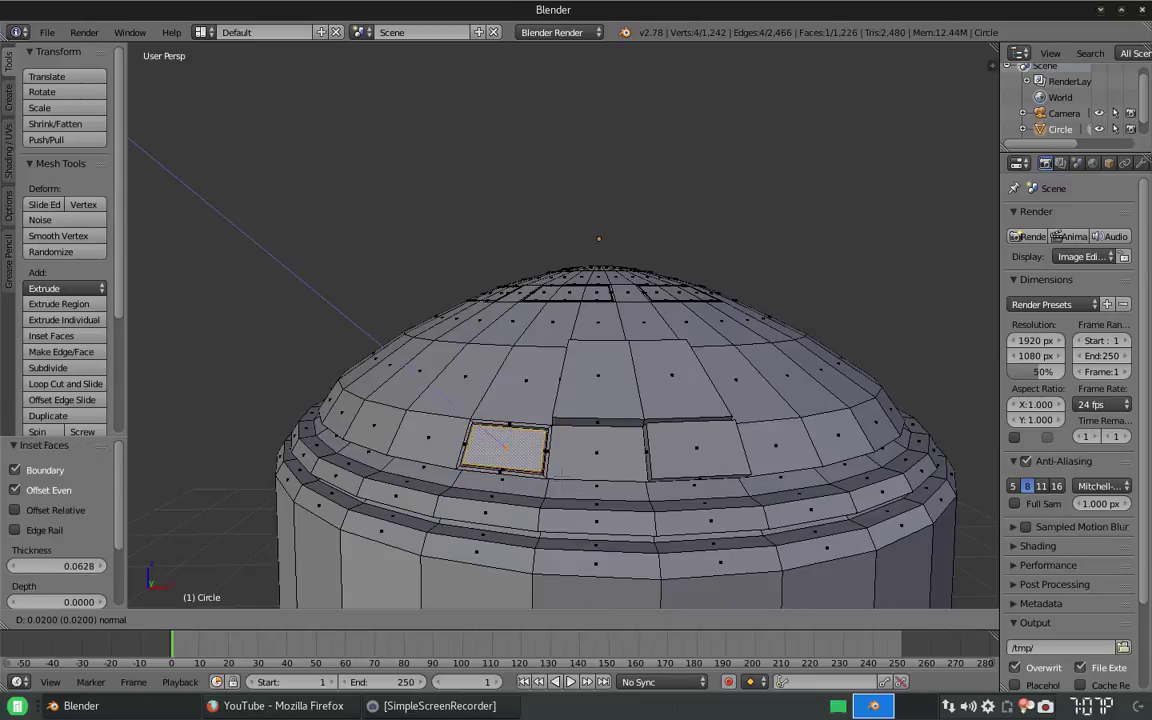
{"action": "left_click", "coordinate": [481, 433]}
Step: Inset the adjoining face left of the finished rimmed panel by 0.0502 and extrude it inward by about 0.03
{"action": "middle_click_drag", "start_coordinate": [481, 433], "coordinate": [540, 420]}
{"action": "right_click", "coordinate": [648, 402]}
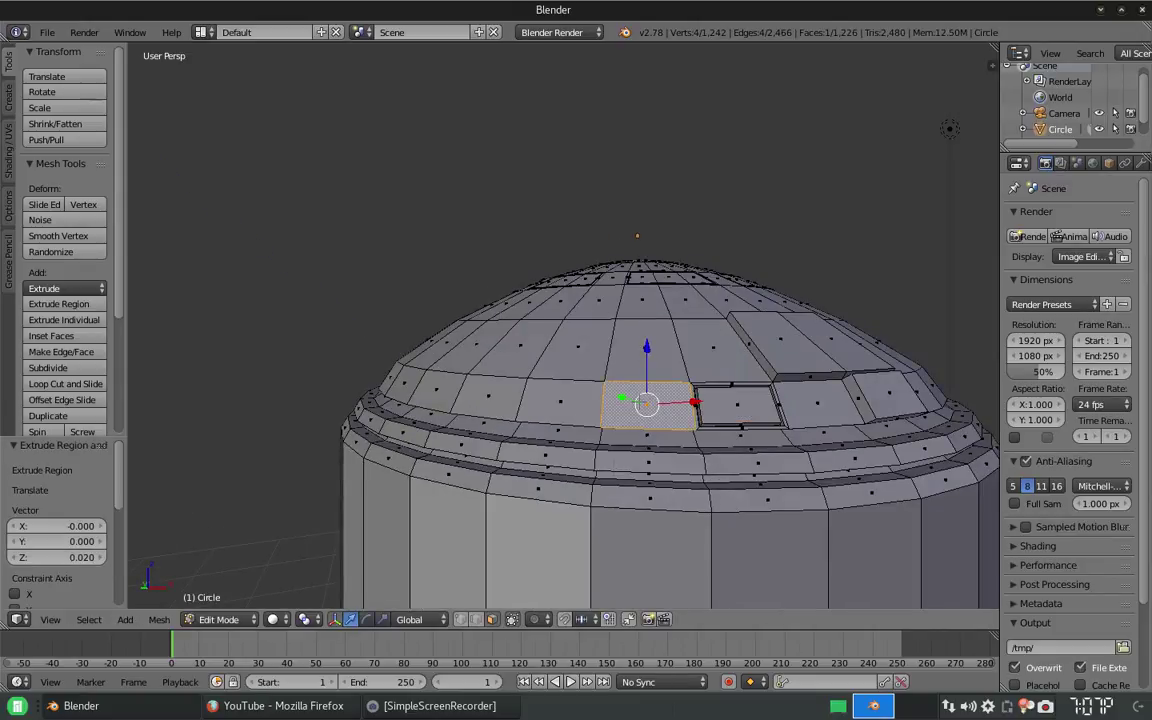
{"action": "key", "text": "i"}
{"action": "left_click", "coordinate": [645, 407]}
{"action": "key", "text": "e"}
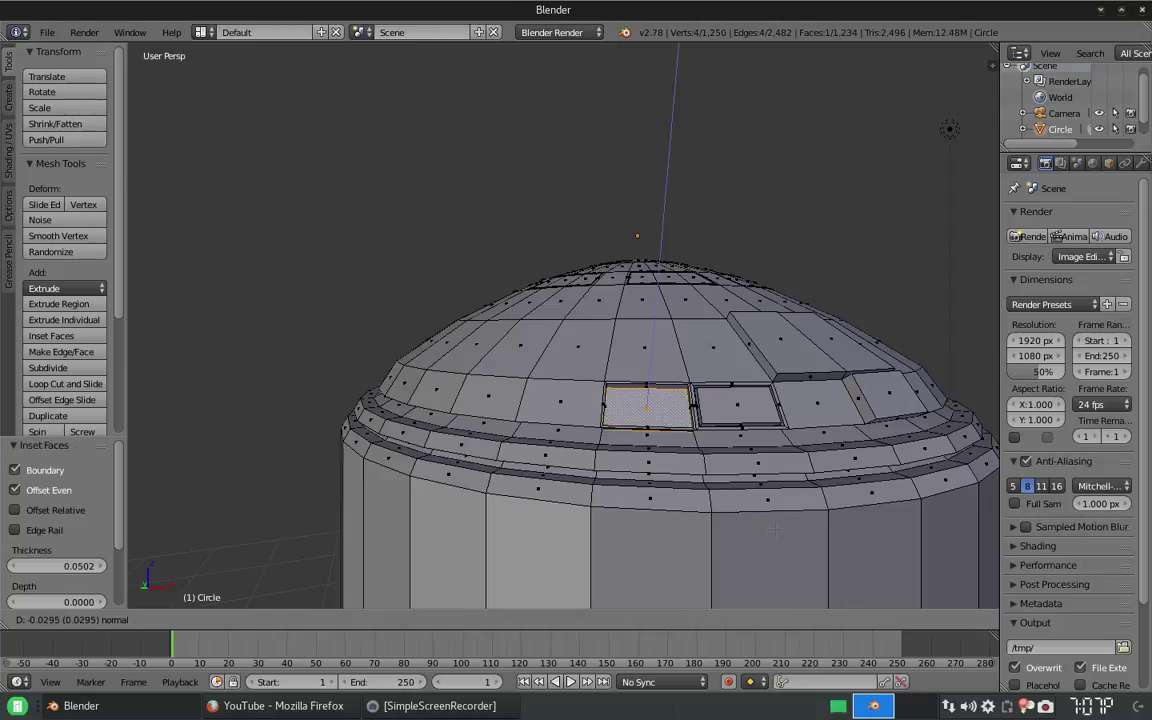
{"action": "left_click", "coordinate": [645, 407]}
Step: Inset the second sunken face again and extrude it back outward by 0.033
{"action": "key", "text": "i"}
{"action": "left_click", "coordinate": [645, 407]}
{"action": "key", "text": "e"}
{"action": "left_click", "coordinate": [755, 503]}
Step: Add four centred horizontal loop cuts around the dome band that contains the two rimmed panels
{"action": "middle_click_drag", "start_coordinate": [755, 503], "coordinate": [650, 460]}
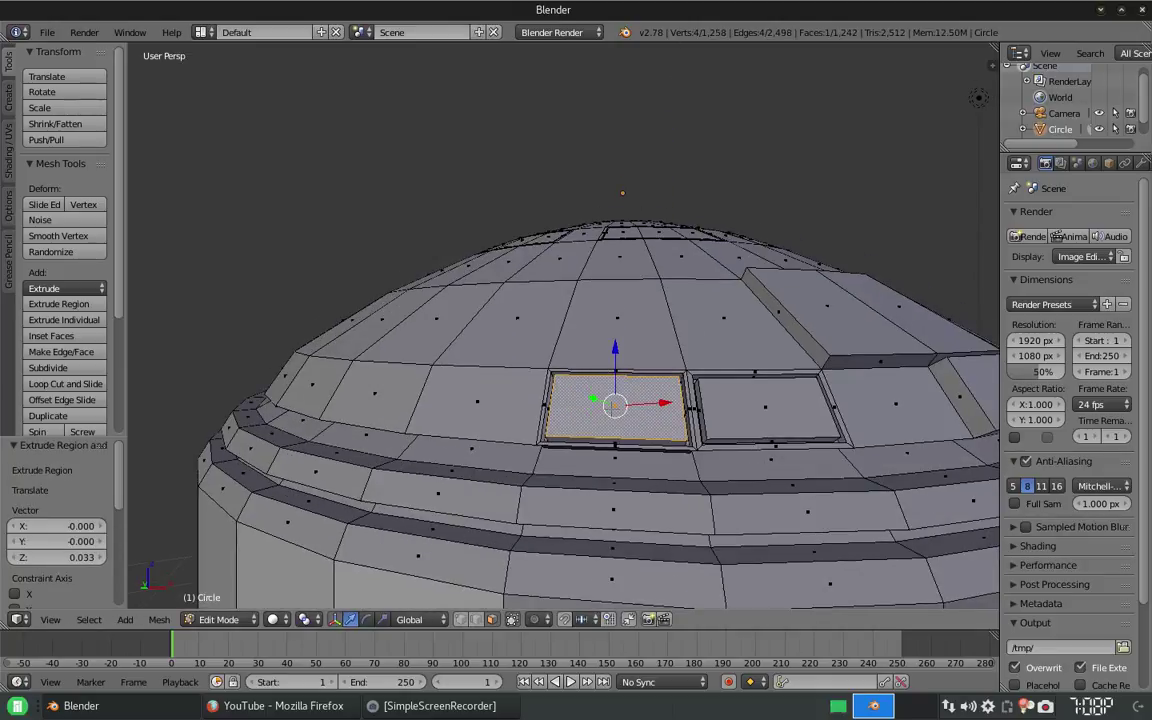
{"action": "key", "text": "ctrl+r"}
{"action": "scroll", "coordinate": [548, 410], "scroll_direction": "up", "scroll_amount": 2}
{"action": "scroll", "coordinate": [548, 410], "scroll_direction": "up", "scroll_amount": 1}
{"action": "left_click", "coordinate": [548, 410]}
{"action": "right_click", "coordinate": [563, 418]}
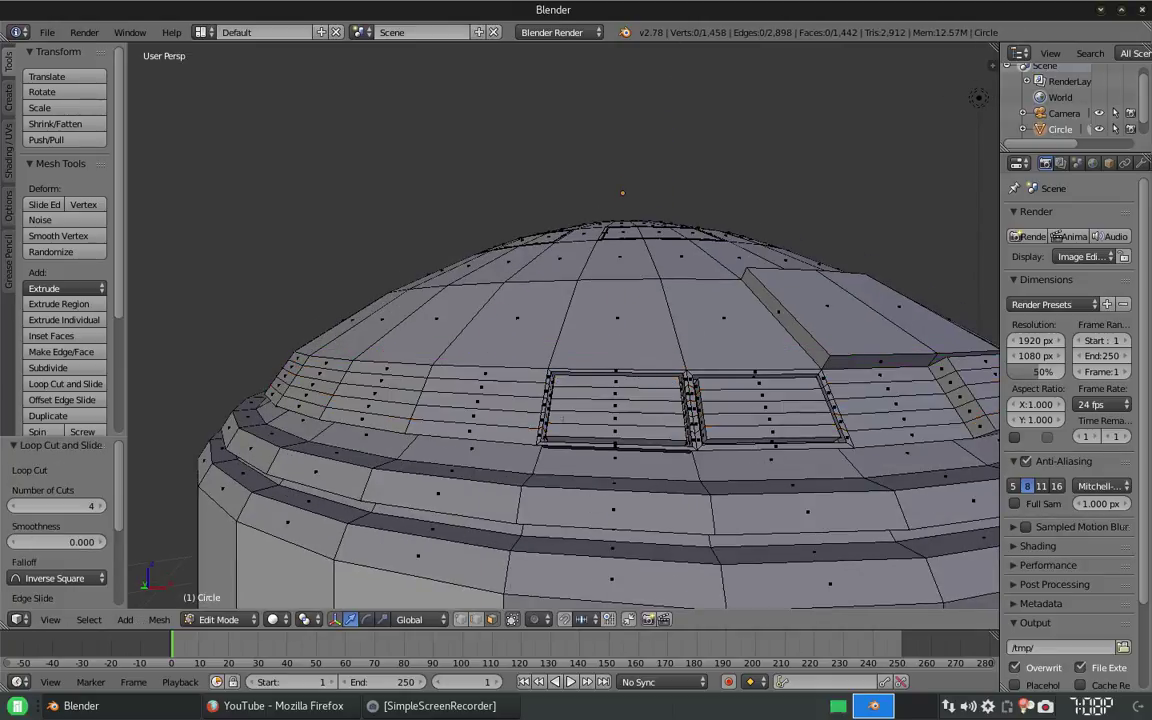
Step: Inset the second and fourth horizontal strips of the left rimmed panel by 0.0310 and extrude them inward by 0.023
{"action": "right_click", "coordinate": [615, 393]}
{"action": "right_click", "coordinate": [615, 418], "text": "shift"}
{"action": "key", "text": "i"}
{"action": "left_click", "coordinate": [615, 430]}
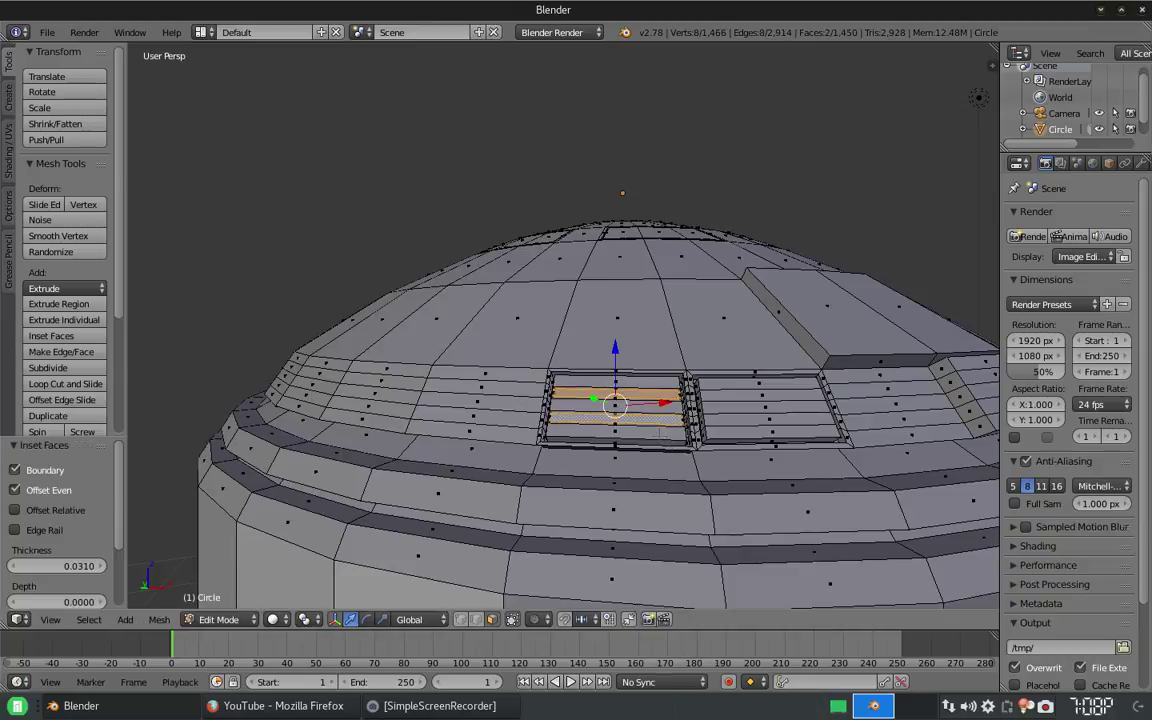
{"action": "key", "text": "e"}
{"action": "left_click", "coordinate": [662, 430]}
Step: Add one vertical loop cut through the face column just left of the slotted panel
{"action": "middle_click_drag", "start_coordinate": [662, 430], "coordinate": [607, 444]}
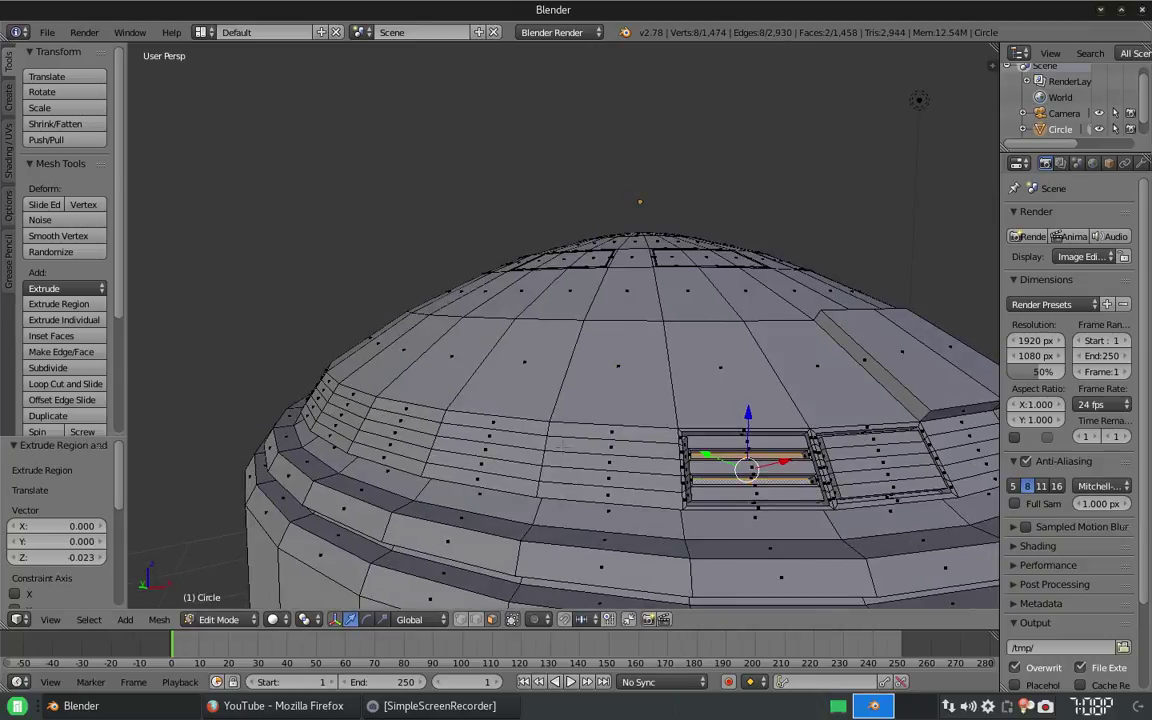
{"action": "right_click", "coordinate": [608, 444], "text": "alt"}
{"action": "key", "text": "ctrl+r"}
{"action": "key", "text": "Escape"}
{"action": "left_click", "coordinate": [350, 619]}
Step: Shape the five stacked faces left of the vertical cut into a rimmed panel with insets of 0.0552 and 0.0492 and a final 0.028 extrusion
{"action": "right_click", "coordinate": [580, 430]}
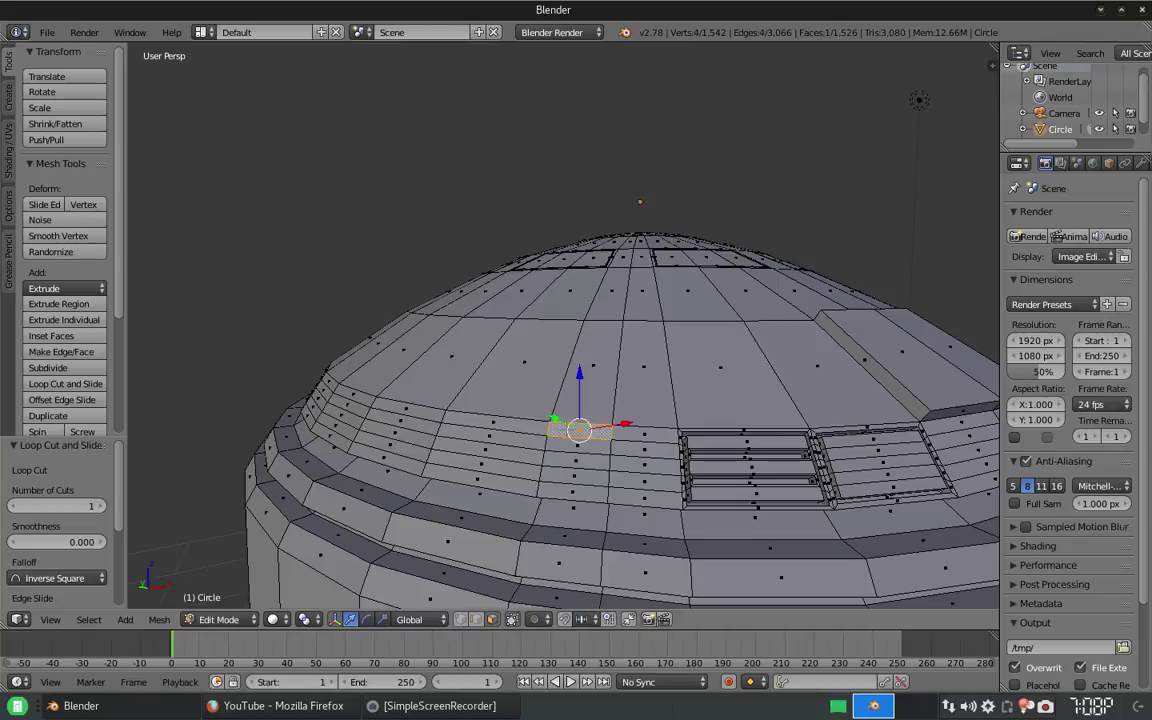
{"action": "right_click", "coordinate": [580, 441], "text": "shift"}
{"action": "right_click", "coordinate": [575, 475], "text": "shift"}
{"action": "key", "text": "i"}
{"action": "left_click", "coordinate": [525, 432]}
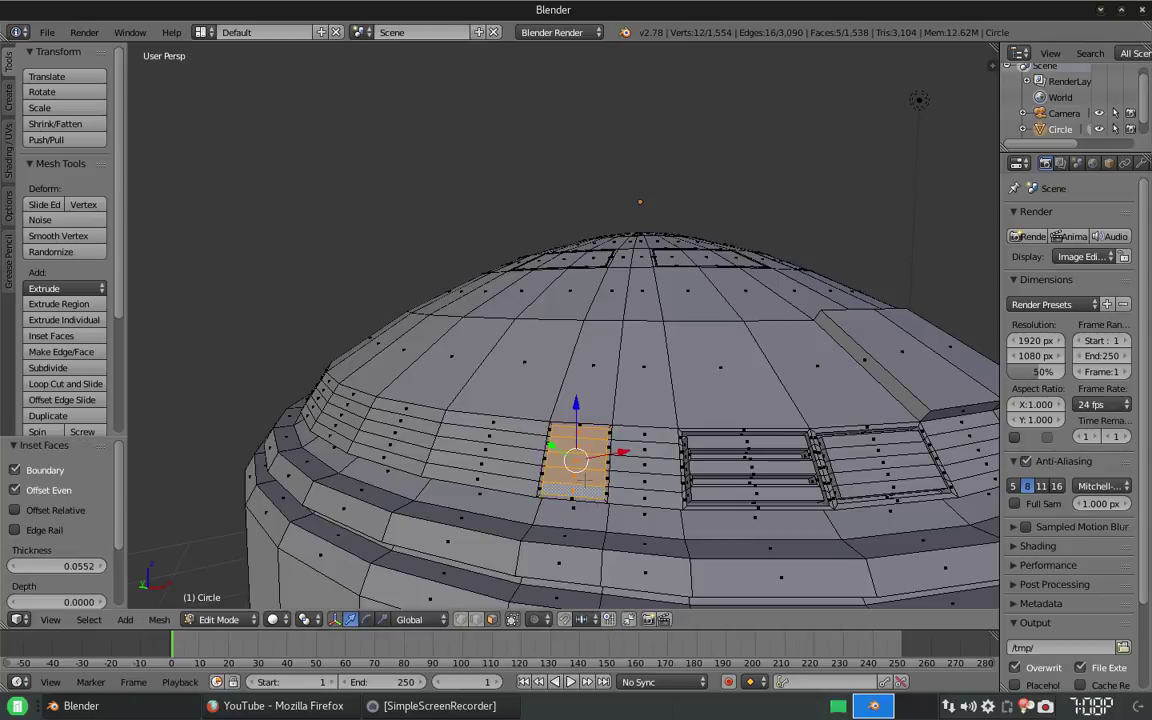
{"action": "key", "text": "e"}
{"action": "left_click", "coordinate": [520, 420]}
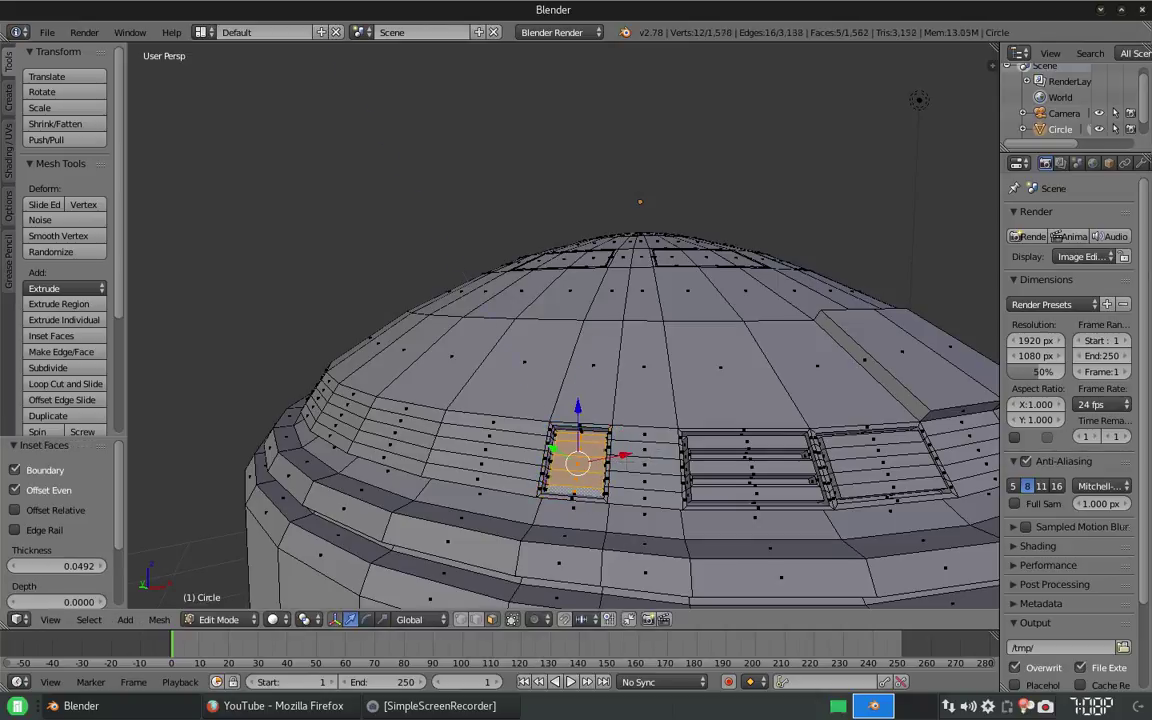
Step: Shape the two-column block of ten faces left of the existing panels into a rimmed panel, recessed 0.010 and then raised at its centre
{"action": "middle_click_drag", "start_coordinate": [520, 420], "coordinate": [368, 408]}
{"action": "right_click", "coordinate": [340, 365]}
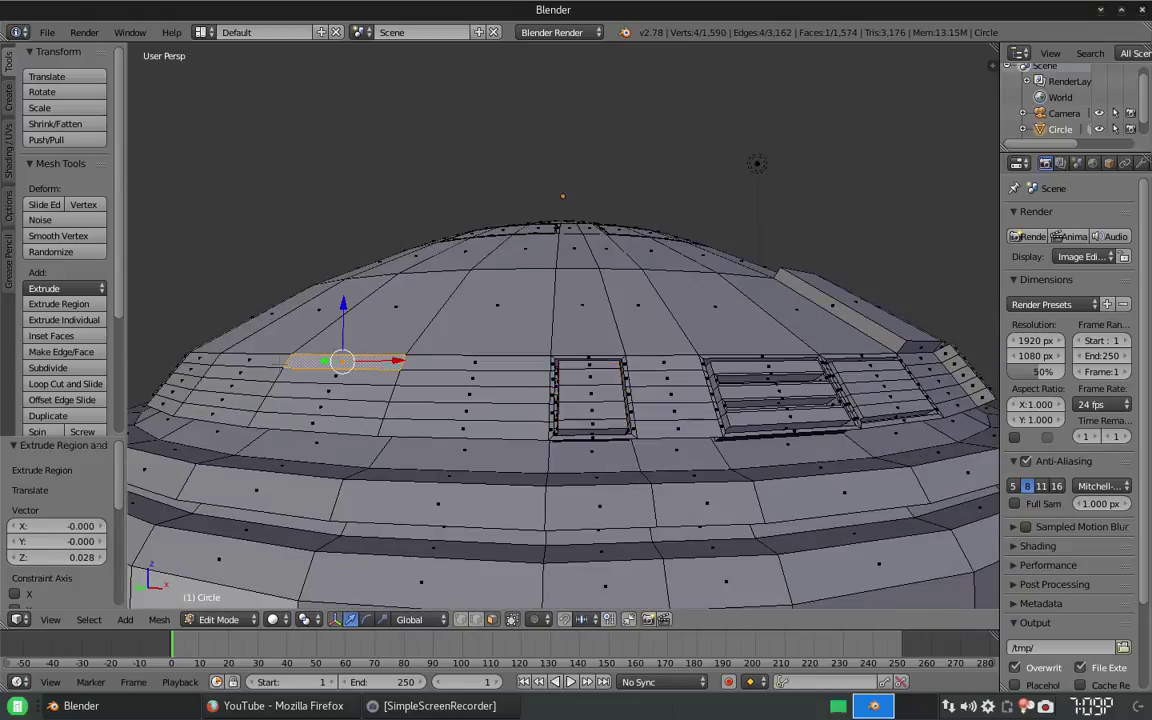
{"action": "right_click", "coordinate": [225, 365], "text": "ctrl"}
{"action": "right_click", "coordinate": [380, 420], "text": "ctrl"}
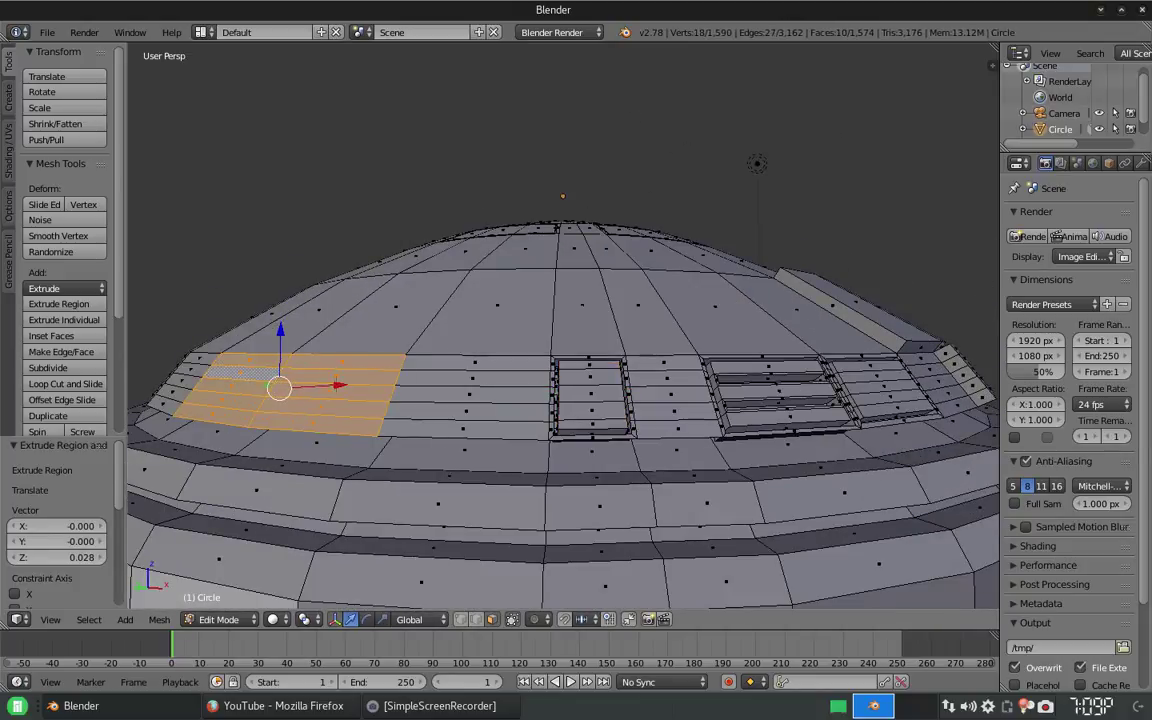
{"action": "key", "text": "i"}
{"action": "left_click", "coordinate": [316, 388]}
{"action": "key", "text": "i"}
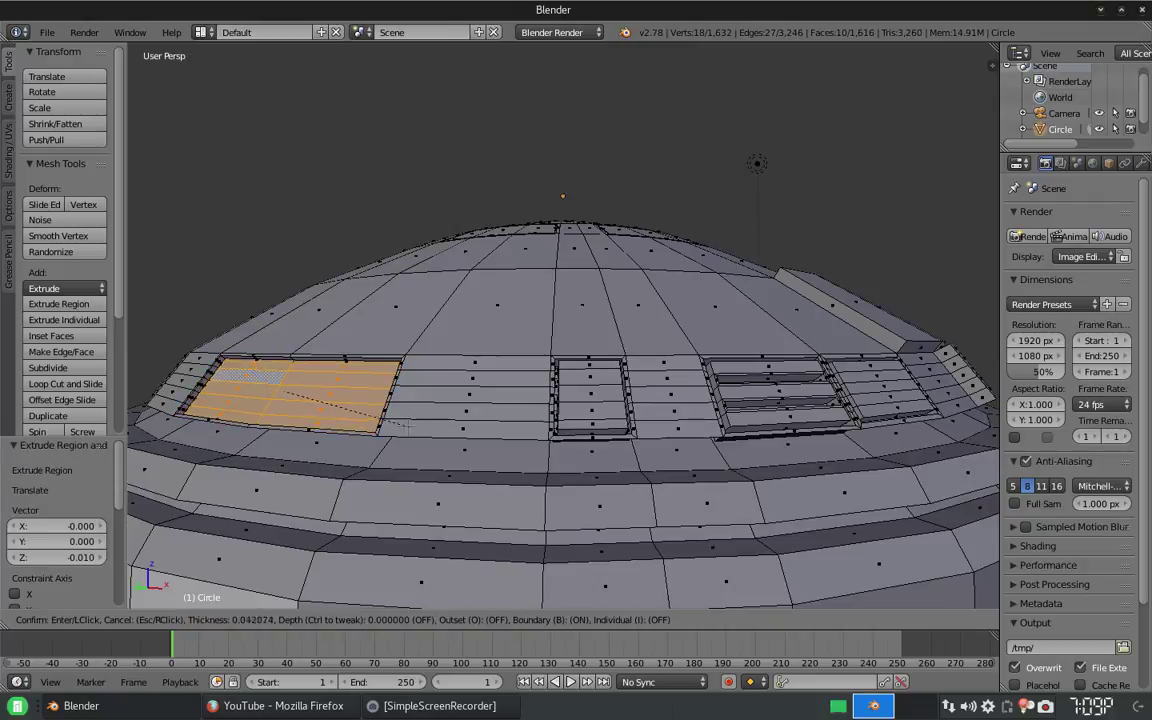
{"action": "left_click", "coordinate": [330, 392]}
{"action": "key", "text": "e"}
{"action": "left_click", "coordinate": [406, 423]}
Step: Add one centred vertical loop cut through the face column just right of the wide two-column rimmed panel
{"action": "key", "text": "ctrl+r"}
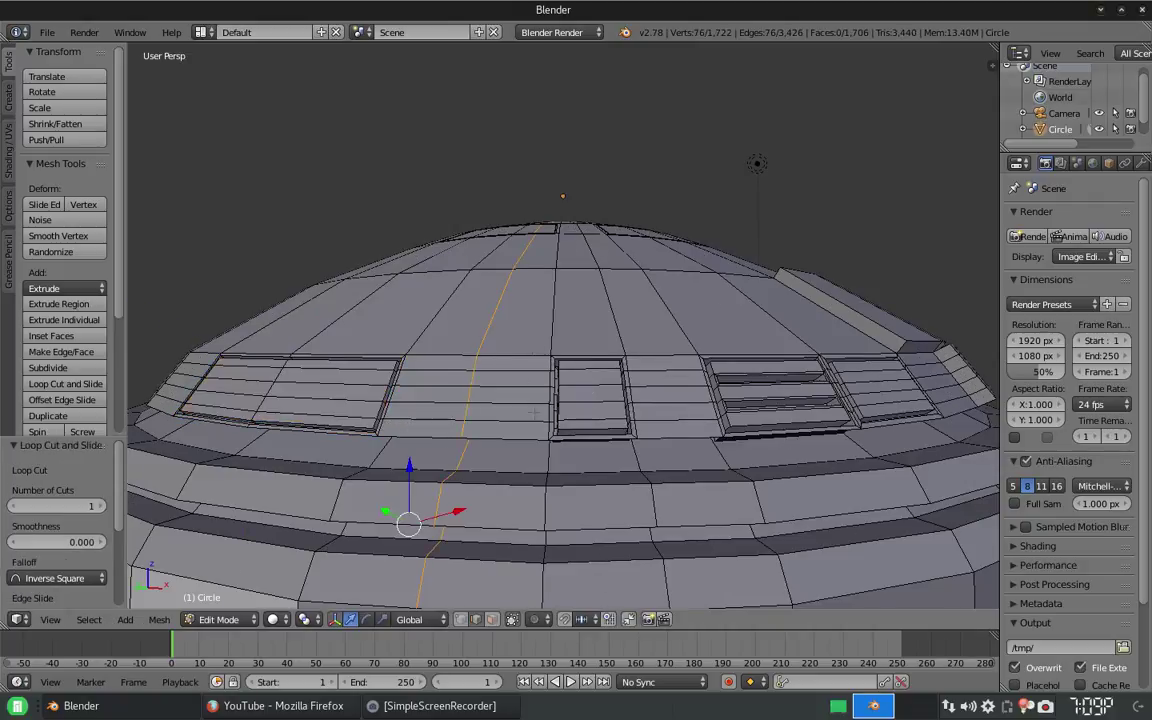
{"action": "left_click", "coordinate": [406, 470]}
{"action": "right_click", "coordinate": [406, 470]}
Step: Shape the five stacked faces left of the new cut into a rimmed panel, recessed 0.015 with the inner faces raised 0.017
{"action": "right_click", "coordinate": [428, 392]}
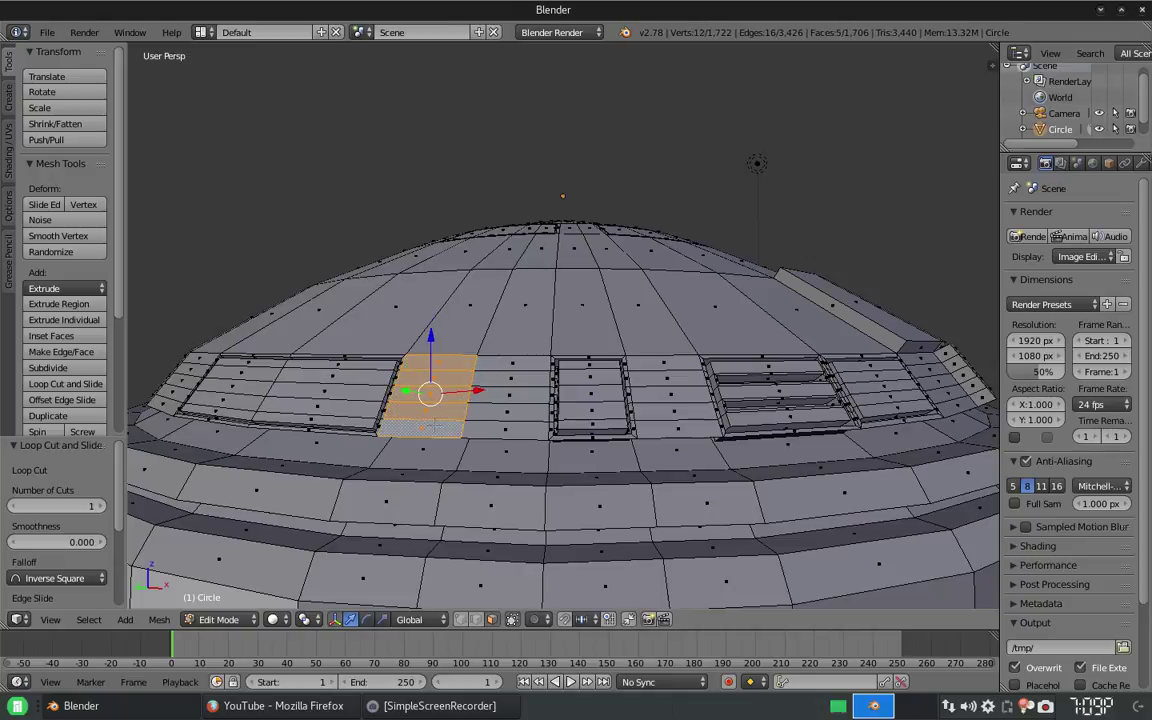
{"action": "key", "text": "i"}
{"action": "left_click", "coordinate": [420, 395]}
{"action": "key", "text": "e"}
{"action": "left_click", "coordinate": [500, 378]}
{"action": "key", "text": "i"}
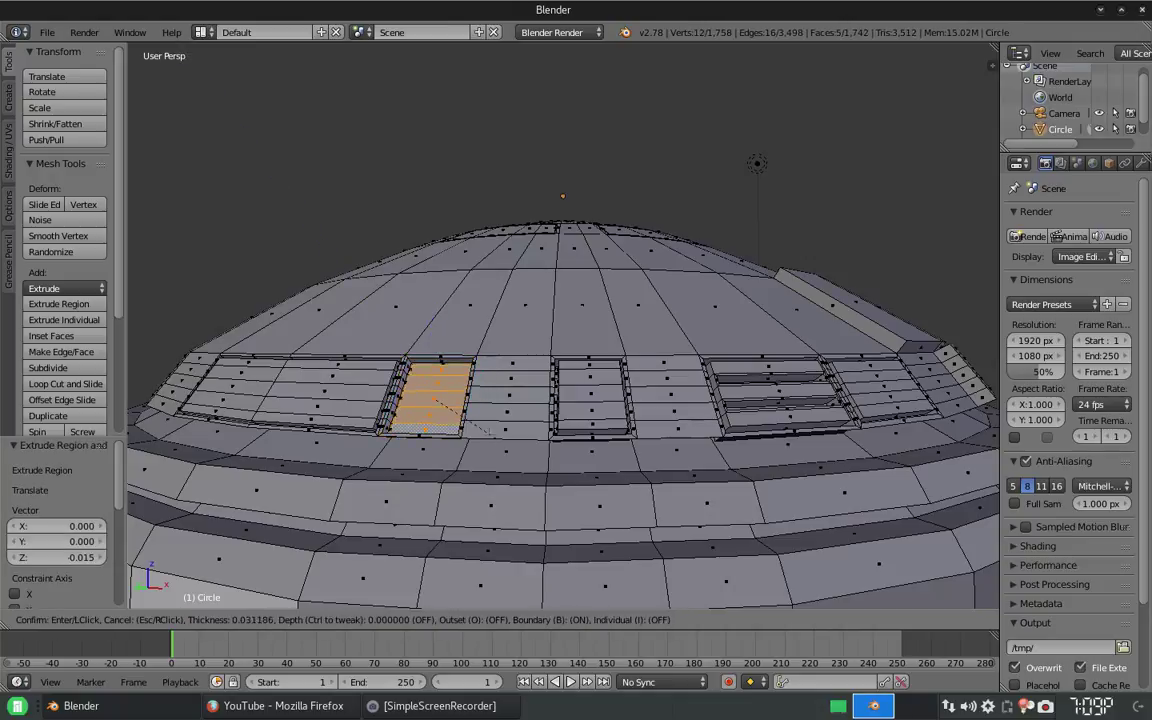
{"action": "left_click", "coordinate": [499, 379]}
{"action": "key", "text": "e"}
{"action": "left_click", "coordinate": [498, 380]}
Step: Add one vertical loop cut through the face column just right of the large raised dome panel
{"action": "middle_click_drag", "start_coordinate": [470, 340], "coordinate": [180, 350]}
{"action": "key", "text": "ctrl+r"}
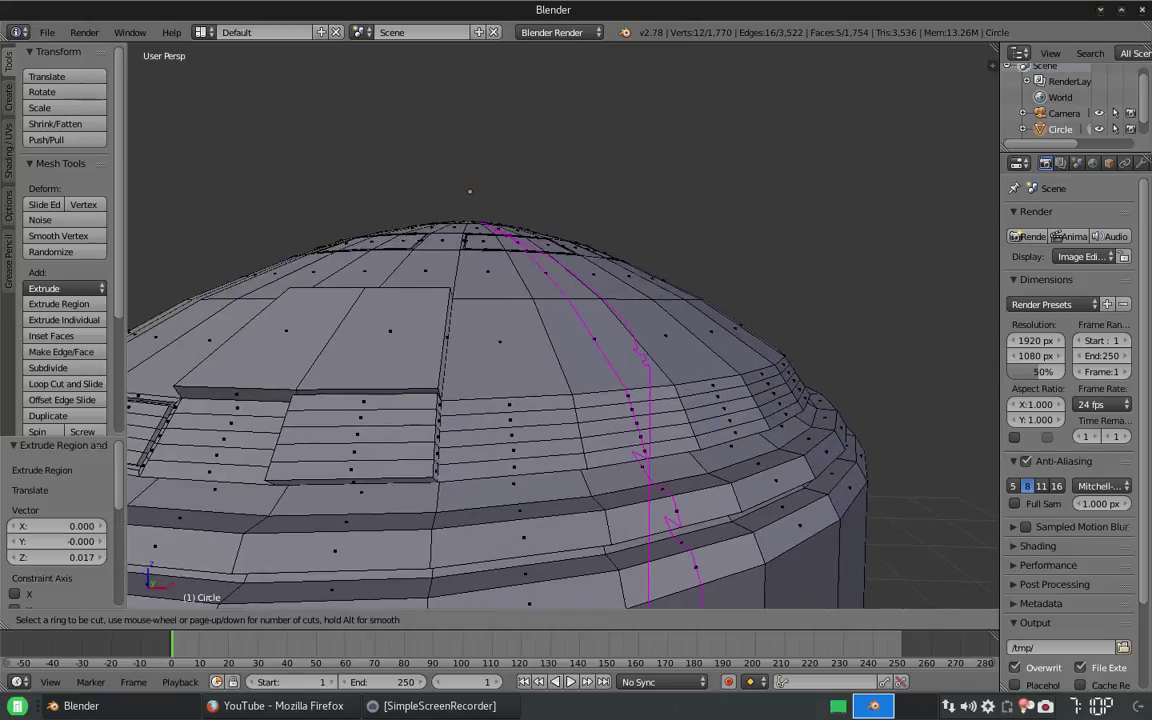
{"action": "left_click", "coordinate": [466, 555]}
{"action": "left_click", "coordinate": [441, 563]}
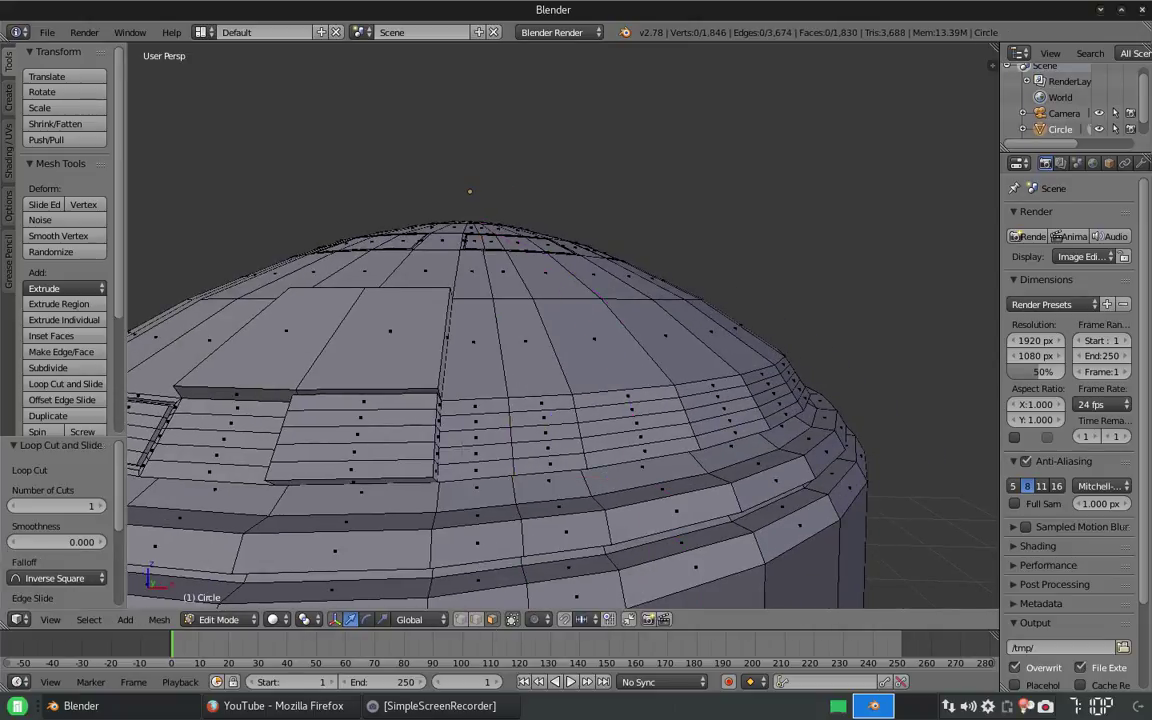
Step: Shape the five stacked faces right of that cut into a rimmed panel with insets of 0.0450 and 0.0373 and a final outward extrusion
{"action": "right_click", "coordinate": [540, 416]}
{"action": "key", "text": "i"}
{"action": "left_click", "coordinate": [540, 416]}
{"action": "key", "text": "e"}
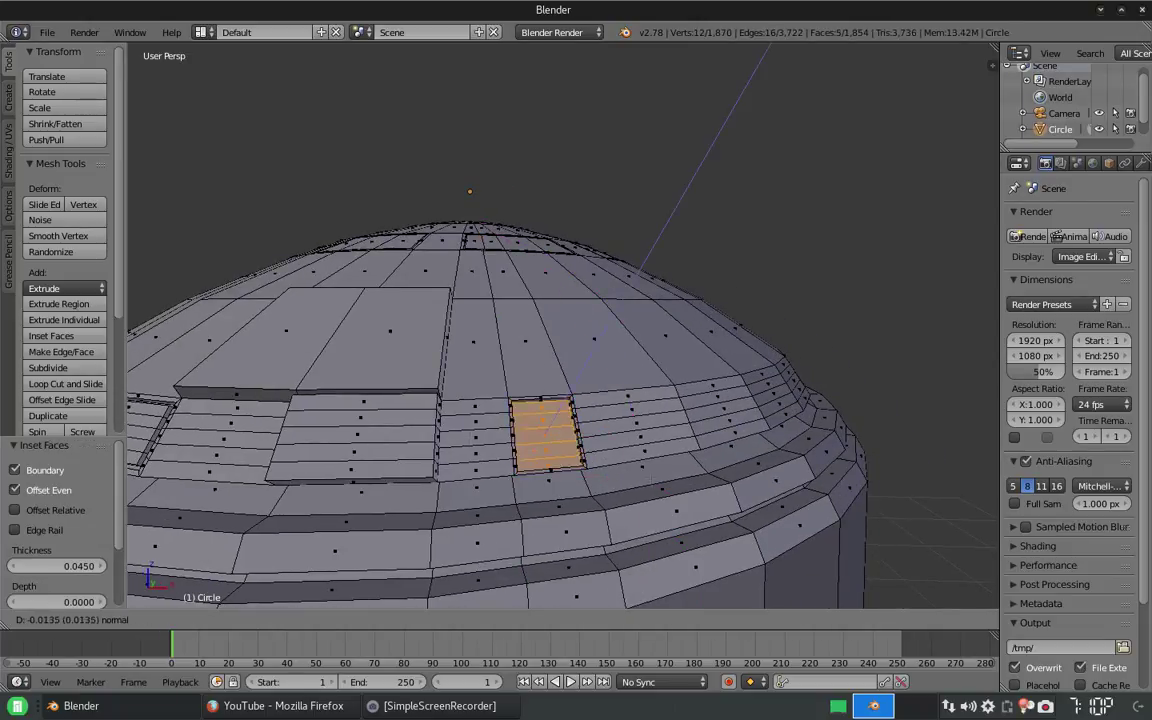
{"action": "left_click", "coordinate": [608, 436]}
{"action": "key", "text": "i"}
{"action": "key", "text": "Return"}
{"action": "key", "text": "e"}
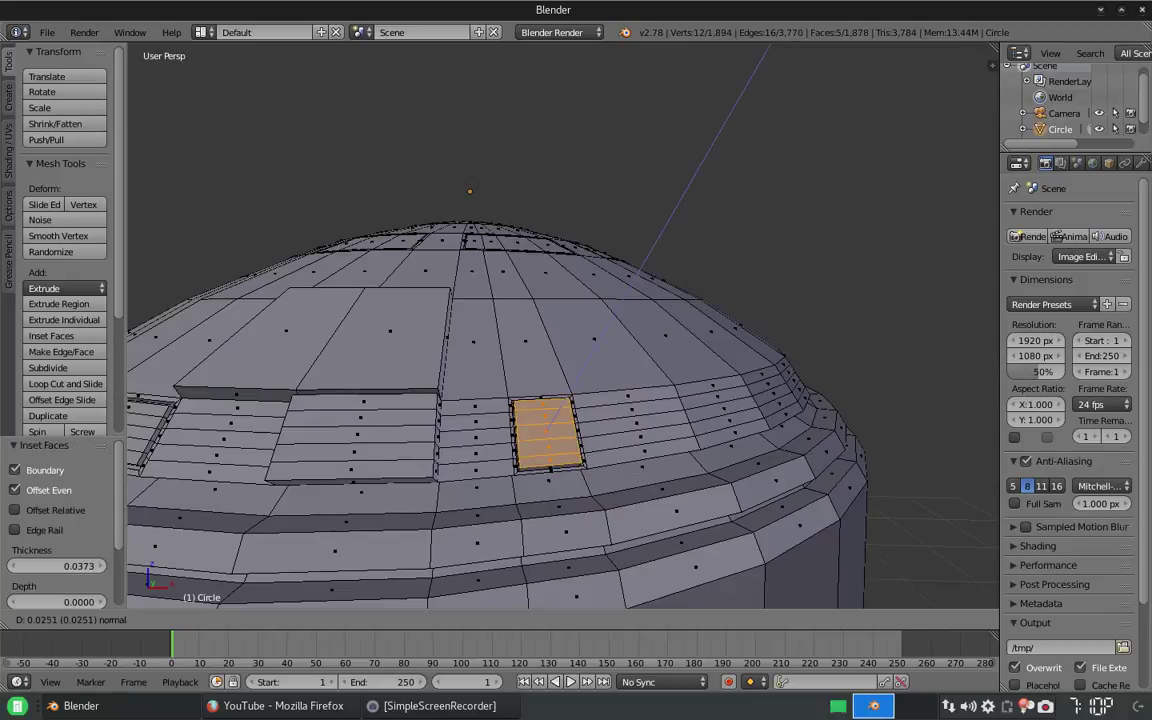
{"action": "key", "text": "Return"}
Step: Add one vertical loop cut through the face column just right of the newest rimmed panel
{"action": "middle_click_drag", "start_coordinate": [560, 400], "coordinate": [540, 330]}
{"action": "key", "text": "ctrl+r"}
{"action": "left_click", "coordinate": [510, 415]}
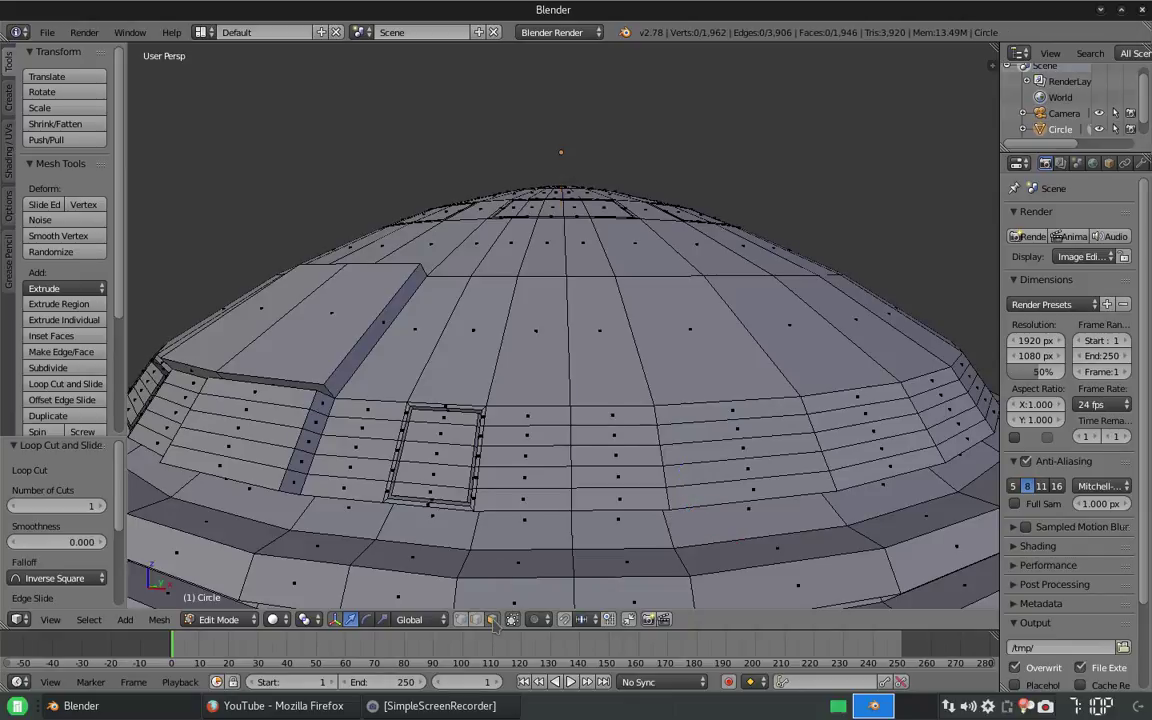
Step: Shape the five stacked faces between that panel and the cut into a rimmed panel, recessed 0.017 with the inner faces raised 0.024
{"action": "right_click", "coordinate": [525, 418]}
{"action": "right_click", "coordinate": [525, 480], "text": "shift"}
{"action": "key", "text": "i"}
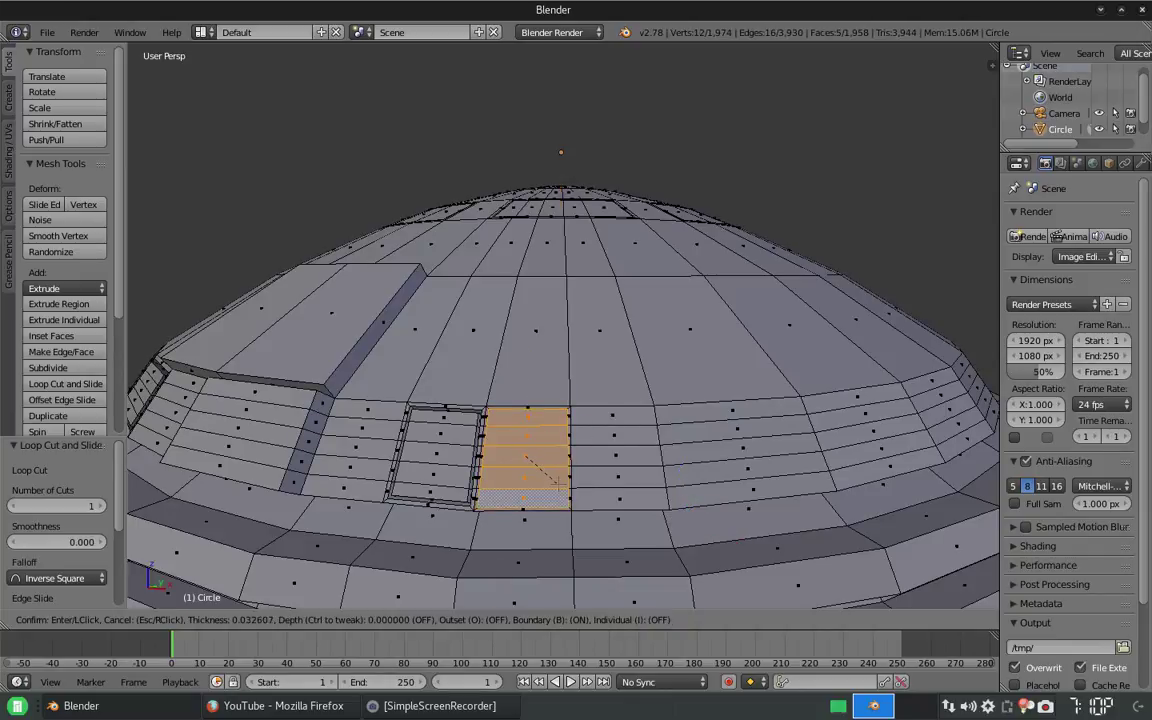
{"action": "left_click", "coordinate": [558, 482]}
{"action": "key", "text": "e"}
{"action": "left_click", "coordinate": [557, 483]}
{"action": "key", "text": "i"}
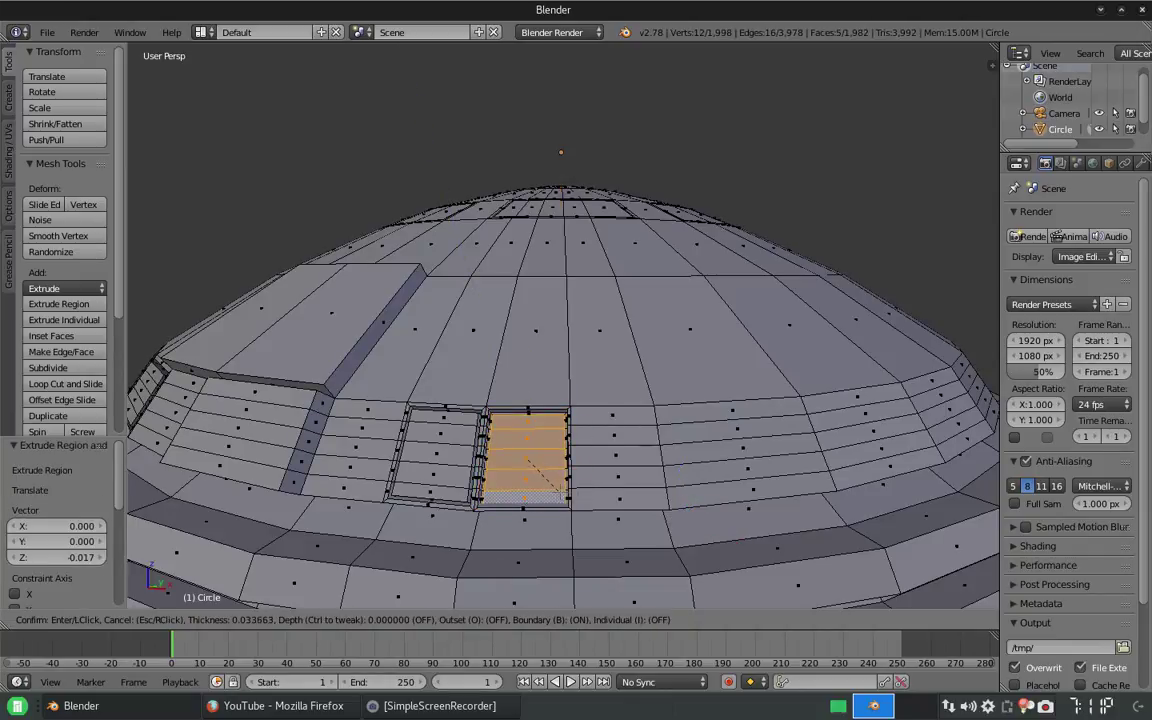
{"action": "left_click", "coordinate": [557, 483]}
{"action": "key", "text": "e"}
{"action": "left_click", "coordinate": [557, 483]}
Step: Lower the raised inner faces of this panel by 0.005 along their local Z axis
{"action": "middle_click_drag", "start_coordinate": [557, 483], "coordinate": [380, 420]}
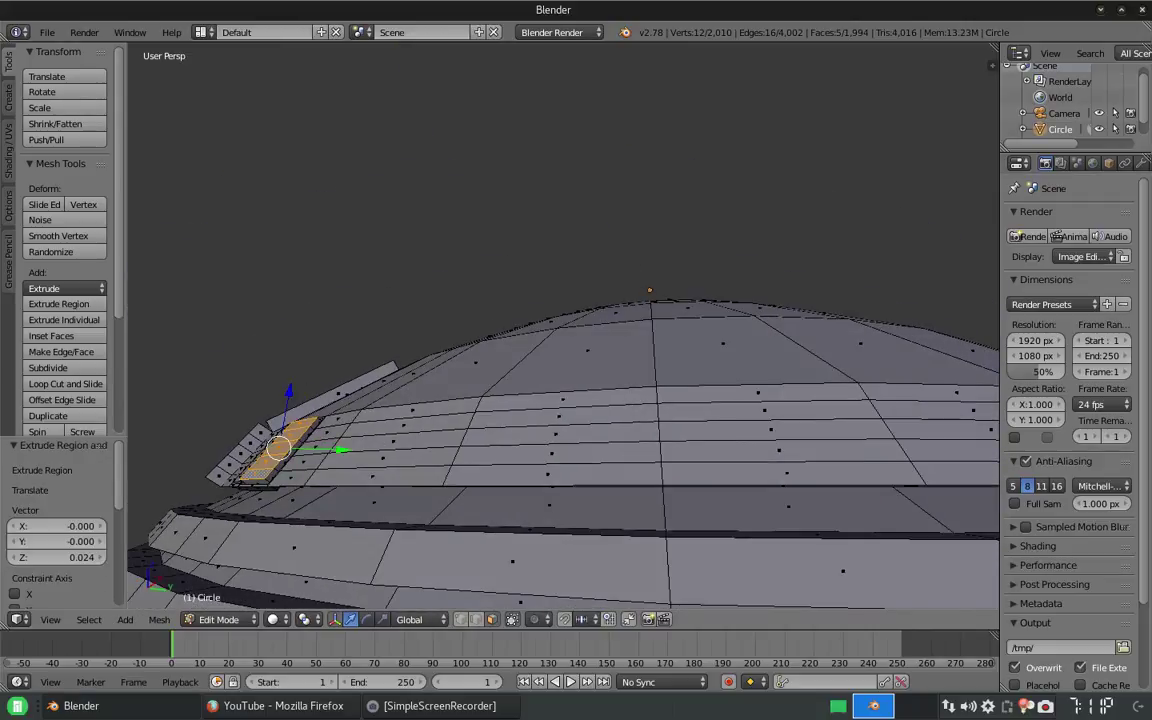
{"action": "key", "text": "g"}
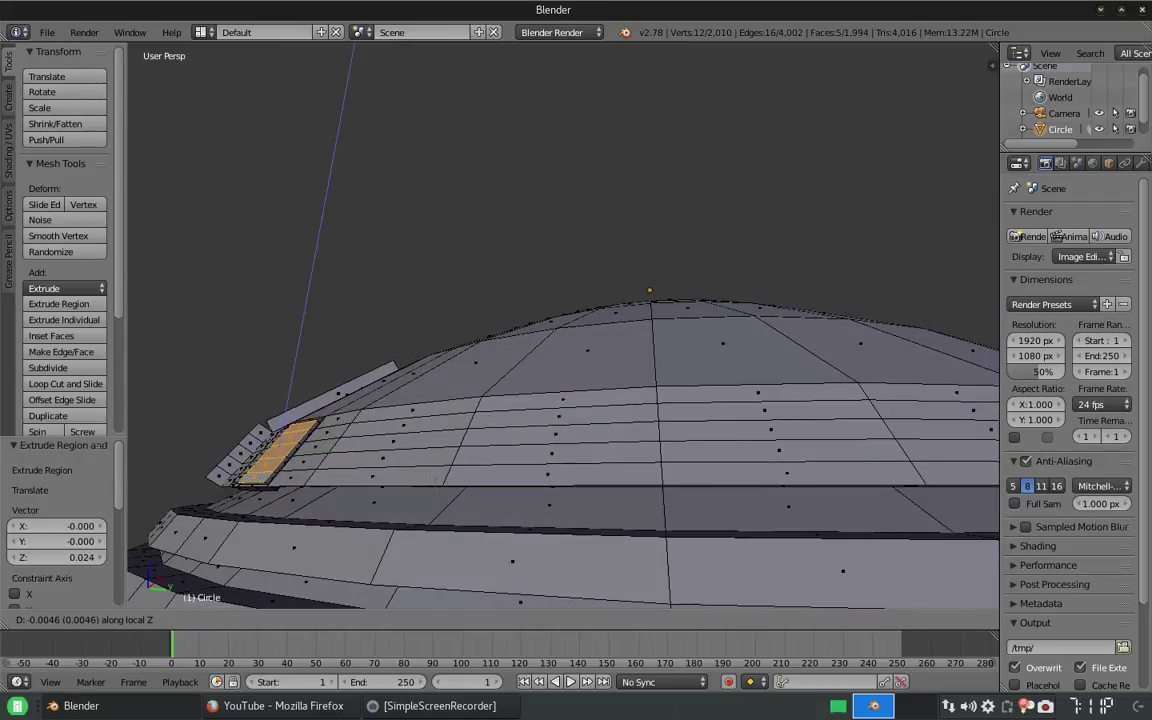
{"action": "key", "text": "Return"}
Step: Add one vertical loop cut through the face column right of the second panel in this group
{"action": "middle_click_drag", "start_coordinate": [380, 420], "coordinate": [470, 450]}
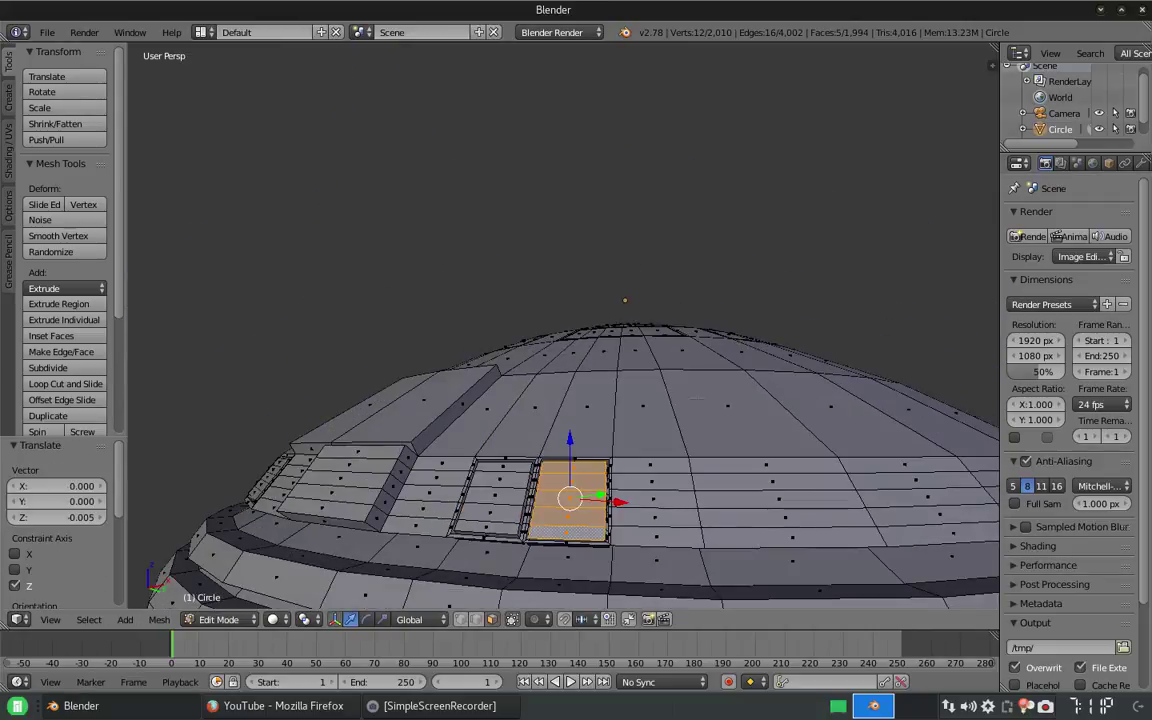
{"action": "key", "text": "ctrl+r"}
{"action": "key", "text": "Return"}
{"action": "key", "text": "Return"}
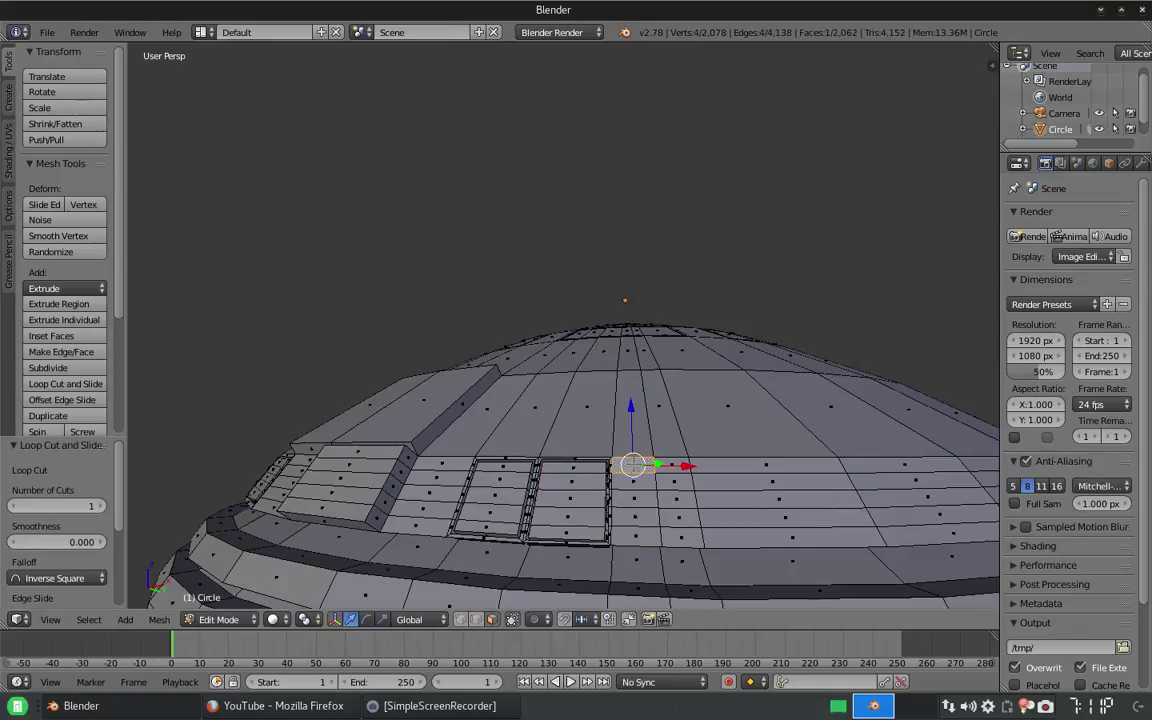
Step: Shape the five narrow stacked faces left of the cut into a rimmed panel with insets of 0.0306 and 0.0254 and a final 0.014 extrusion
{"action": "key", "text": "i"}
{"action": "left_click", "coordinate": [645, 512]}
{"action": "key", "text": "e"}
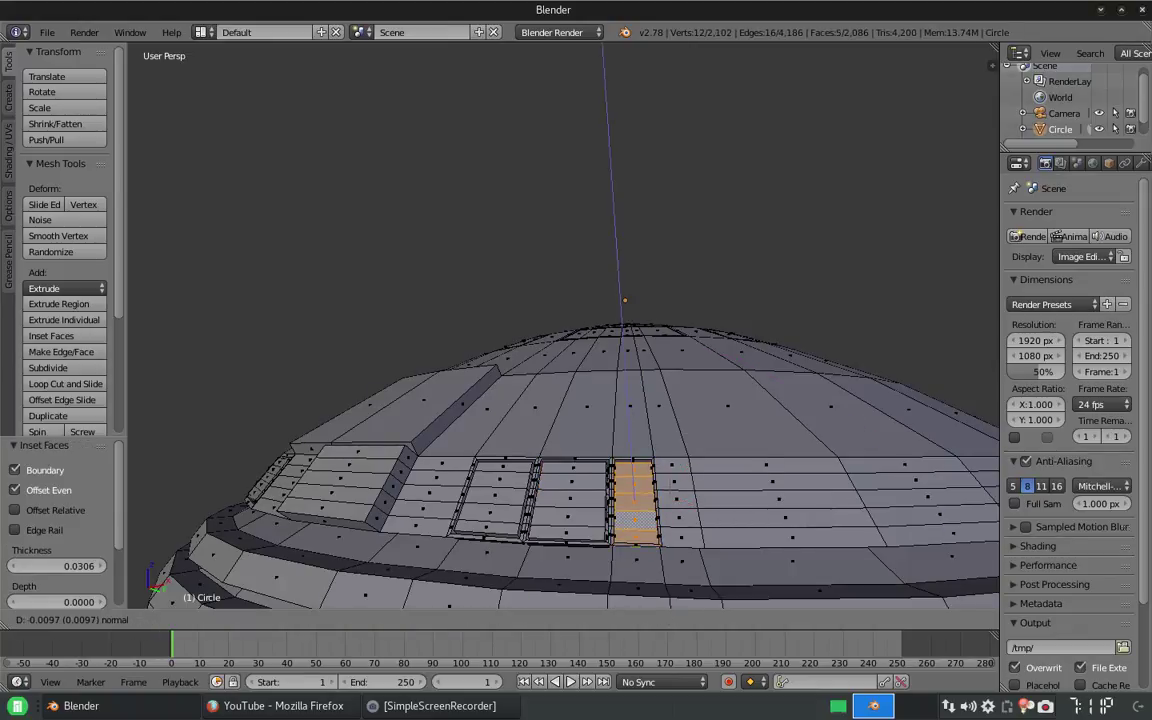
{"action": "left_click", "coordinate": [648, 505]}
{"action": "key", "text": "i"}
{"action": "left_click", "coordinate": [652, 495]}
{"action": "key", "text": "e"}
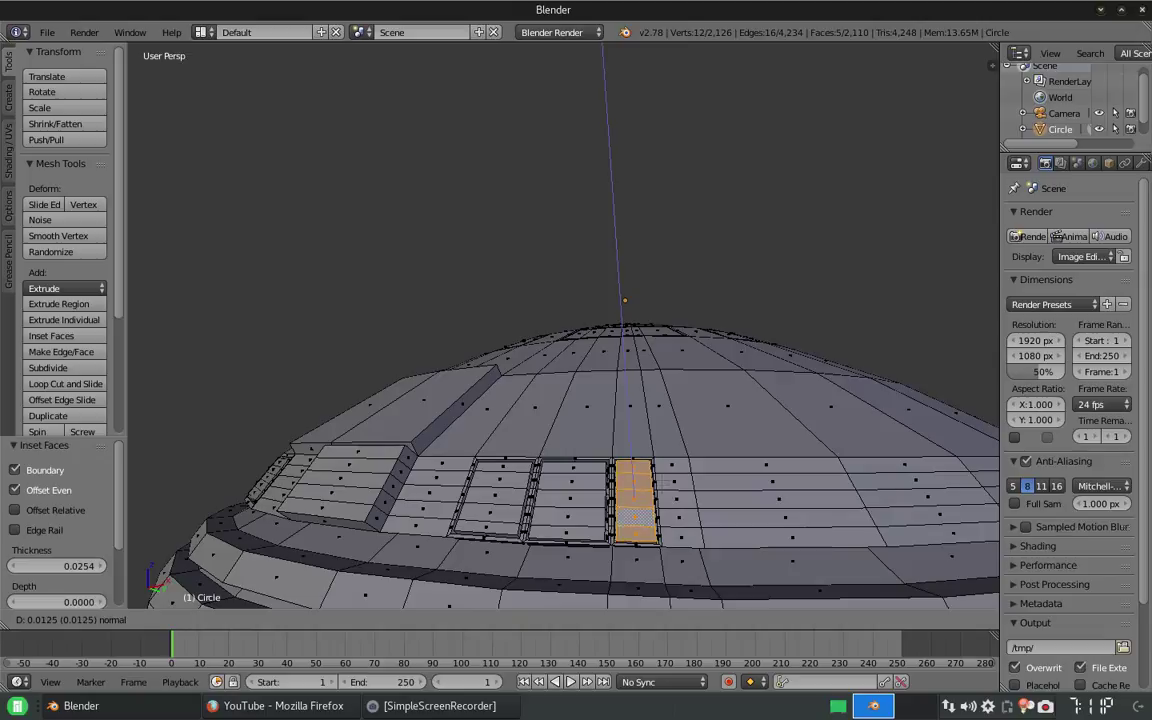
{"action": "key", "text": "Return"}
Step: Shape the next wide stack of five faces, one column past the narrow panel, into a rimmed panel, recessed 0.019 and raised 0.019
{"action": "middle_click_drag", "start_coordinate": [650, 490], "coordinate": [620, 485]}
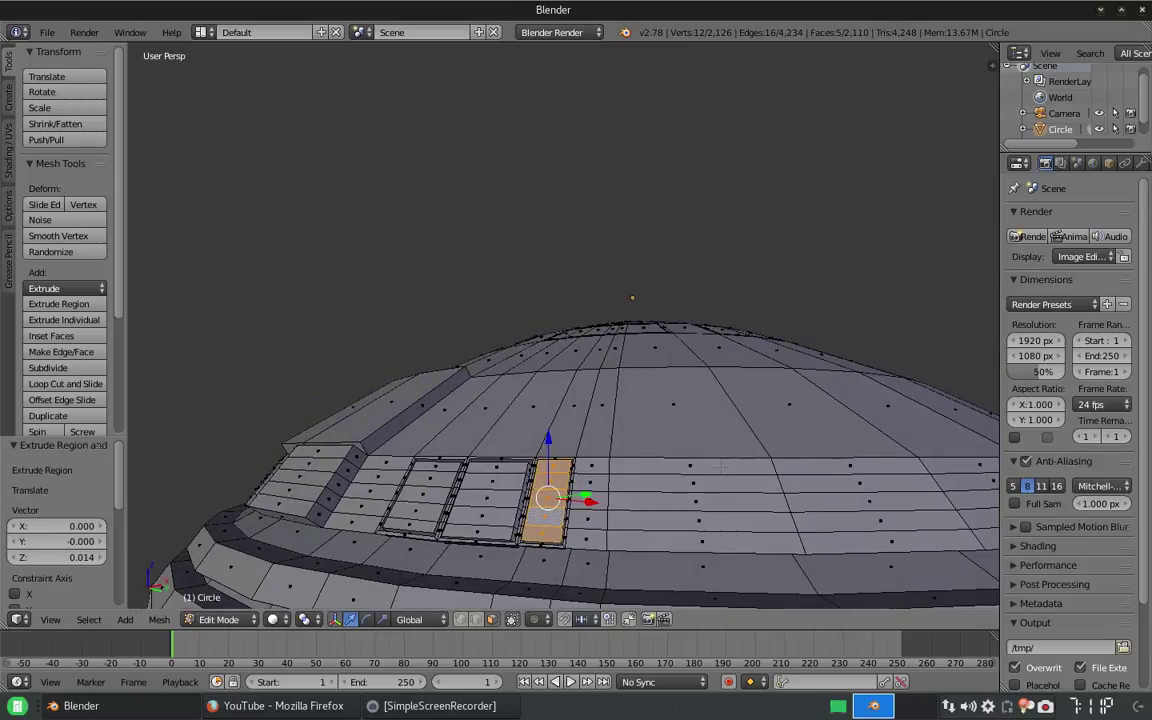
{"action": "key", "text": "a"}
{"action": "left_click", "coordinate": [709, 524], "text": "alt"}
{"action": "key", "text": "i"}
{"action": "left_click", "coordinate": [700, 500]}
{"action": "key", "text": "e"}
{"action": "right_click", "coordinate": [700, 500]}
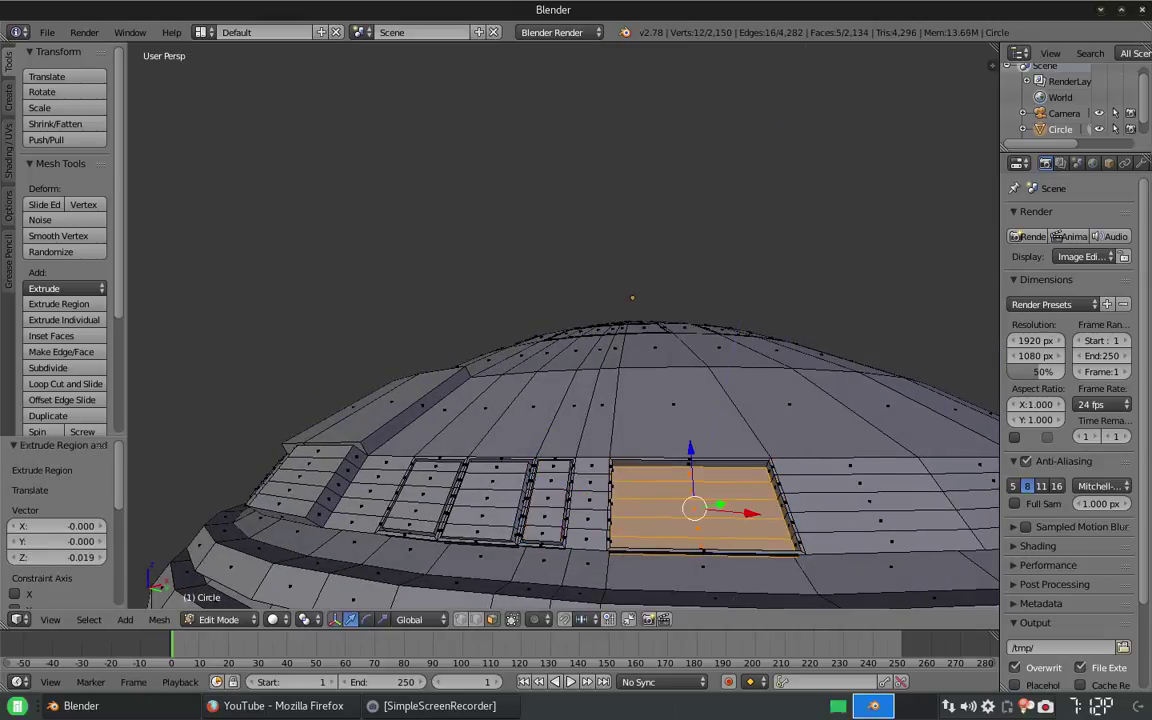
{"action": "key", "text": "i"}
{"action": "left_click", "coordinate": [700, 500]}
{"action": "key", "text": "e"}
{"action": "left_click", "coordinate": [713, 525]}
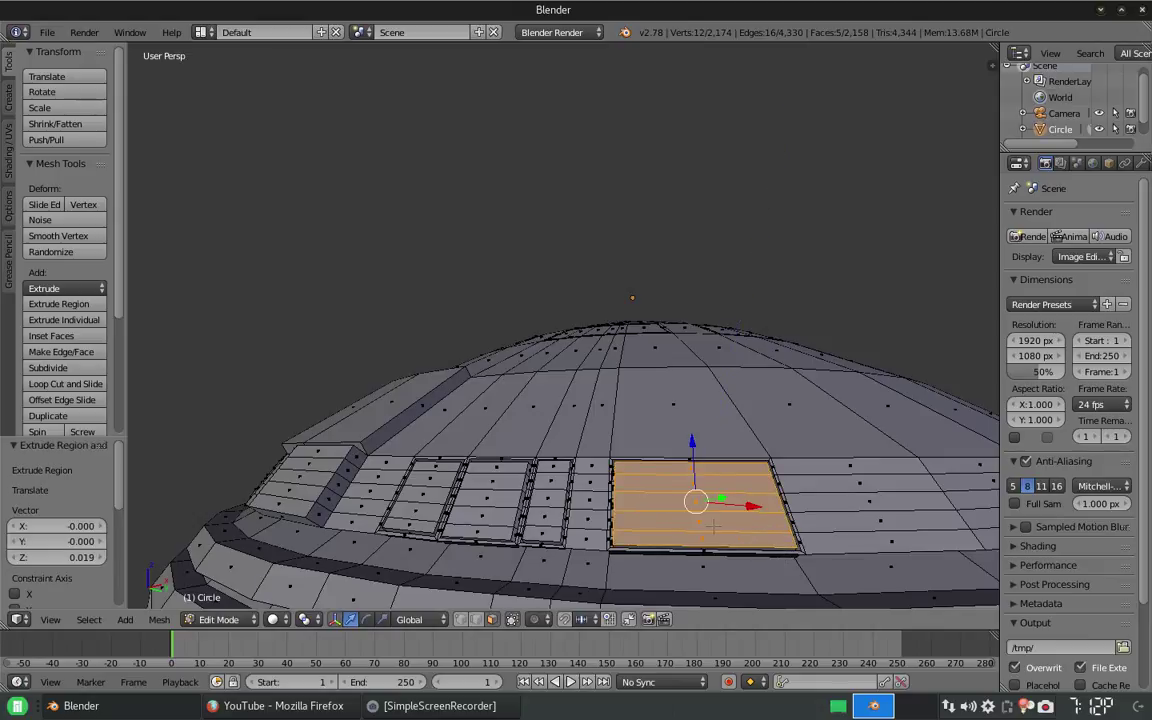
Step: Add two horizontal loop cuts around the cylindrical body, slid up towards the dome
{"action": "scroll", "coordinate": [713, 525], "scroll_direction": "down", "scroll_amount": 3}
{"action": "middle_click_drag", "start_coordinate": [713, 525], "coordinate": [713, 480]}
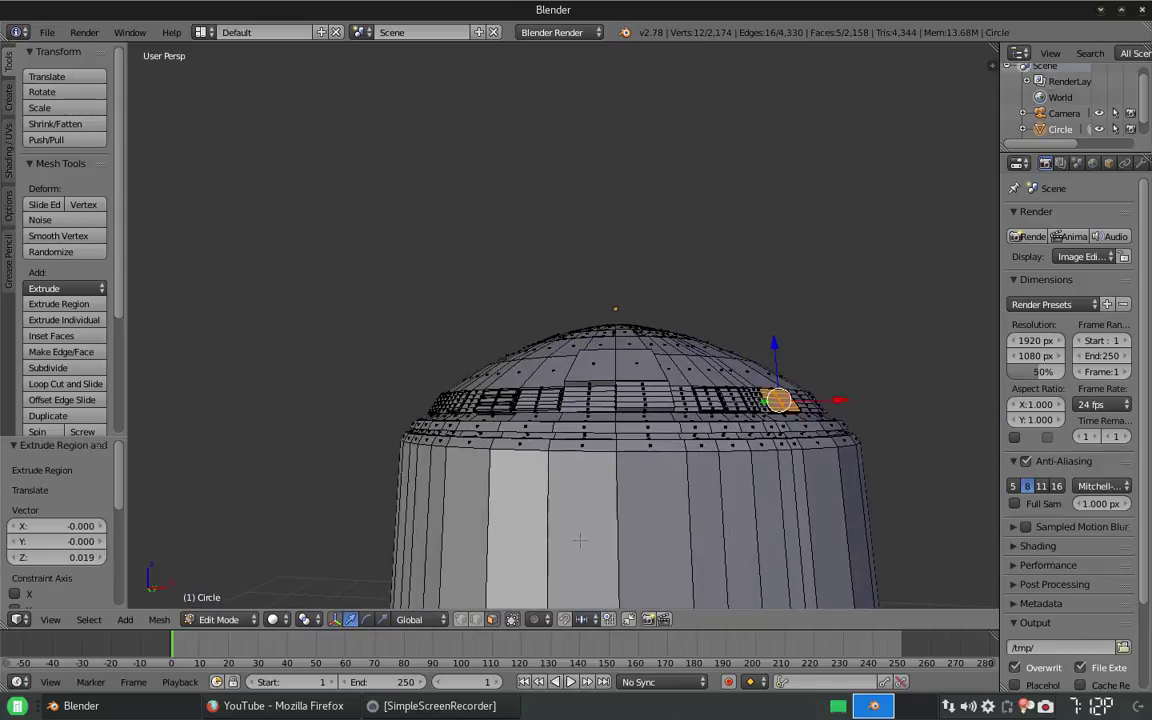
{"action": "key", "text": "a"}
{"action": "scroll", "coordinate": [575, 500], "scroll_direction": "down", "scroll_amount": 2}
{"action": "key", "text": "ctrl+r"}
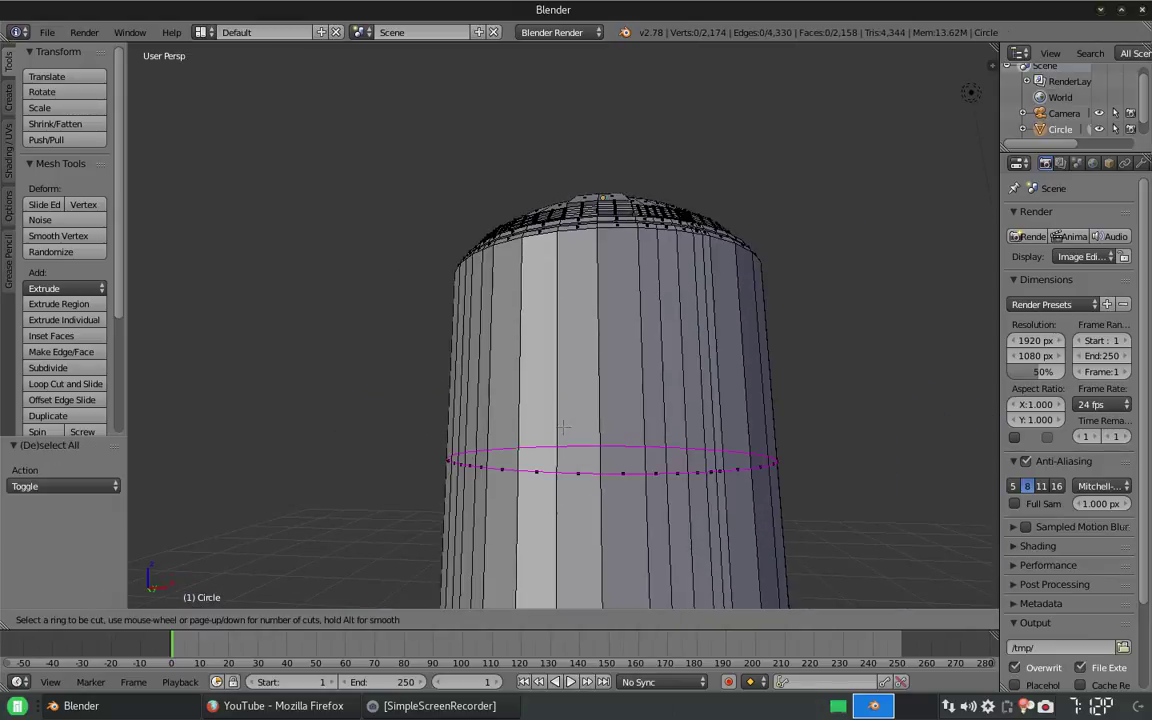
{"action": "left_click", "coordinate": [563, 427]}
{"action": "left_click", "coordinate": [583, 279]}
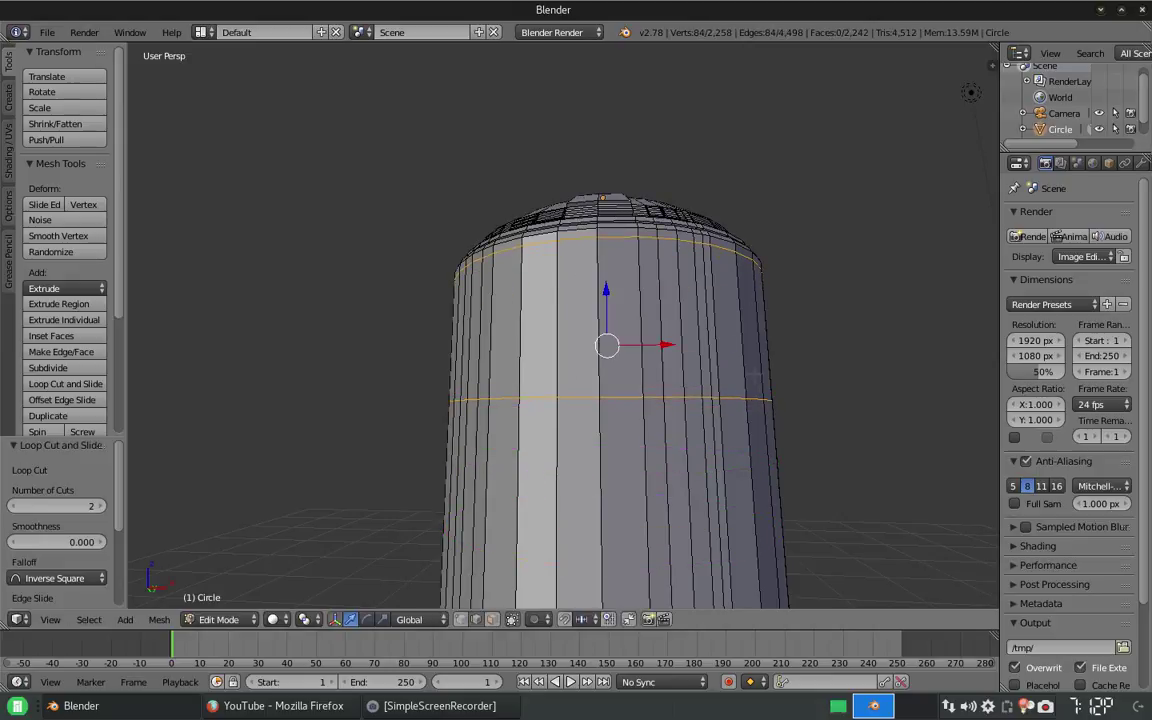
Step: Bring the two body loops close together along Z and move them up 0.445 to form a narrow band below the dome
{"action": "key", "text": "s"}
{"action": "key", "text": "z"}
{"action": "left_click", "coordinate": [604, 360]}
{"action": "key", "text": "g"}
{"action": "key", "text": "z"}
{"action": "left_click", "coordinate": [614, 241]}
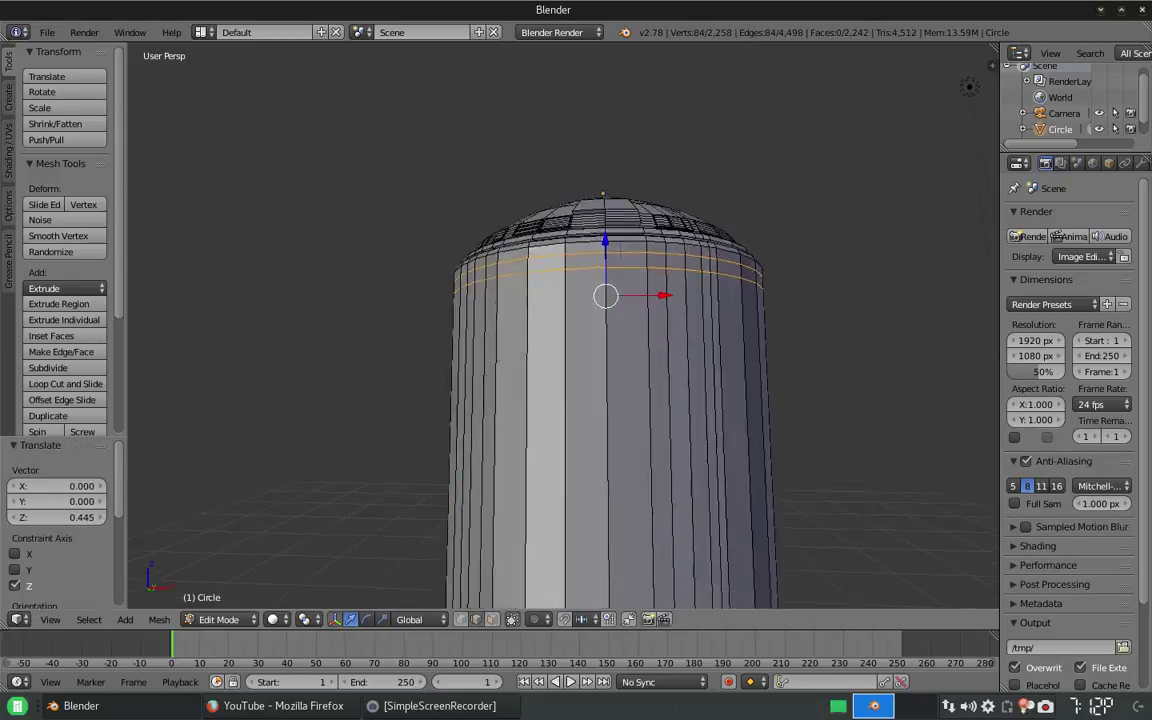
Step: Shape a front strip of nine faces in the narrow band into a recessed, rimmed panel, starting with an inset of 0.0693
{"action": "key", "text": "a"}
{"action": "scroll", "coordinate": [614, 241], "scroll_direction": "up", "scroll_amount": 2}
{"action": "scroll", "coordinate": [487, 270], "scroll_direction": "up", "scroll_amount": 1}
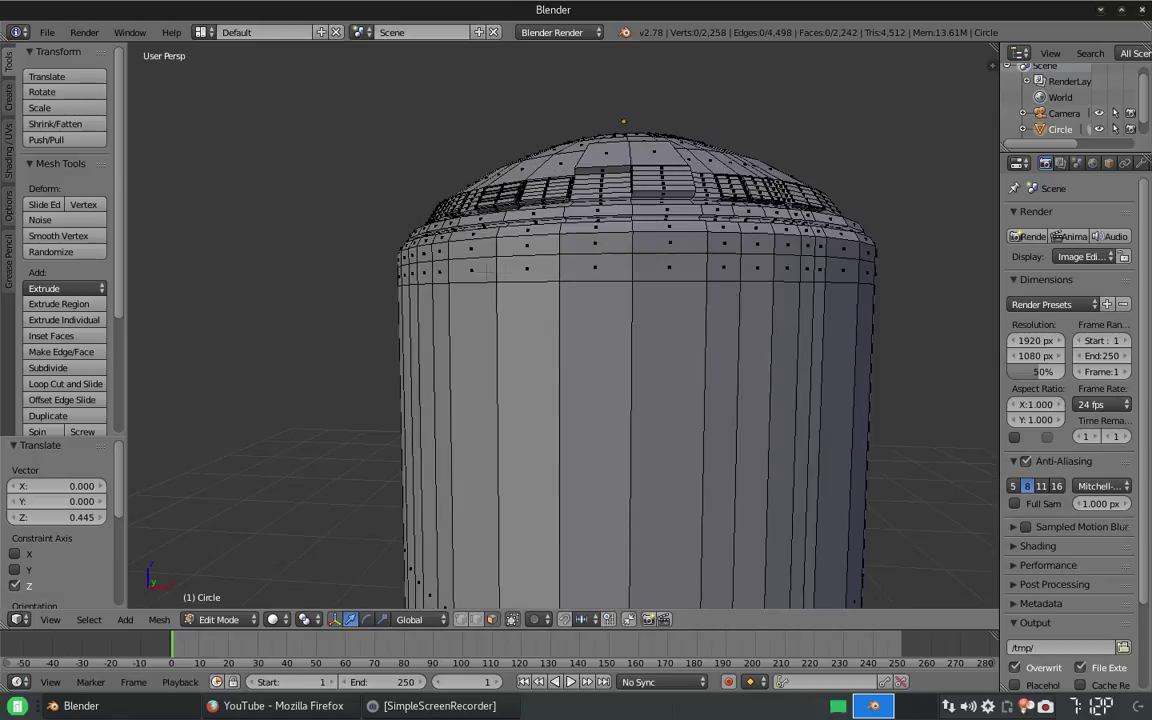
{"action": "right_click", "coordinate": [757, 268], "text": "ctrl"}
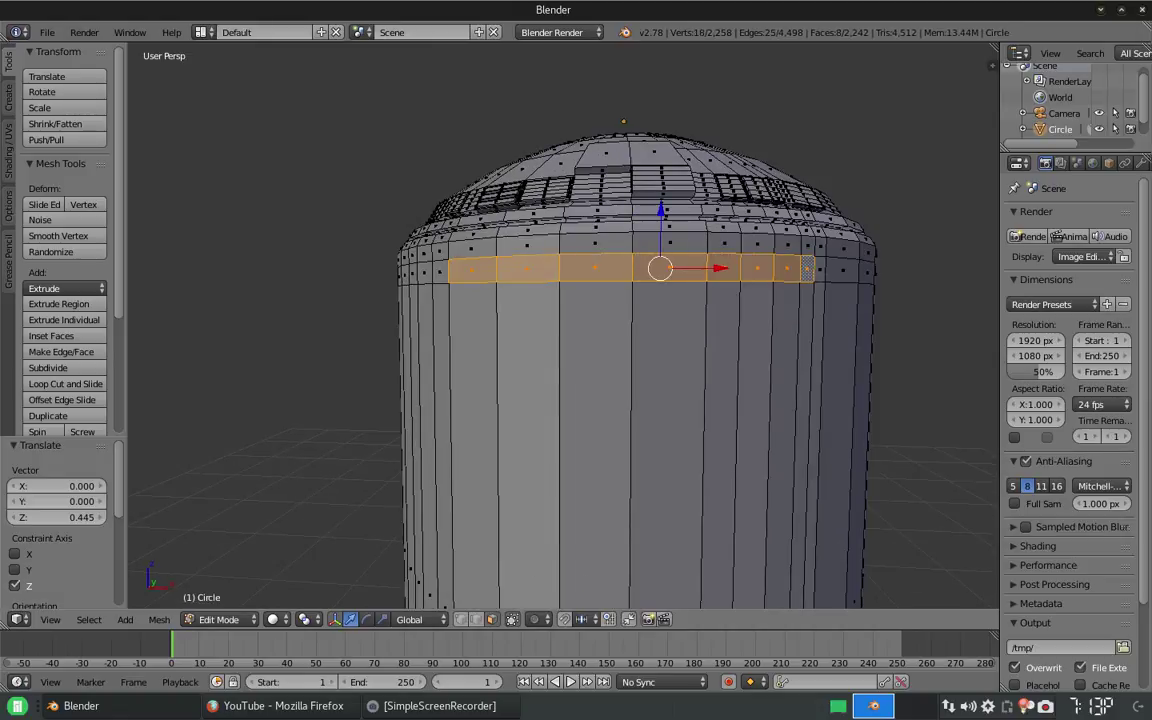
{"action": "key", "text": "i"}
{"action": "key", "text": "Return"}
{"action": "key", "text": "e"}
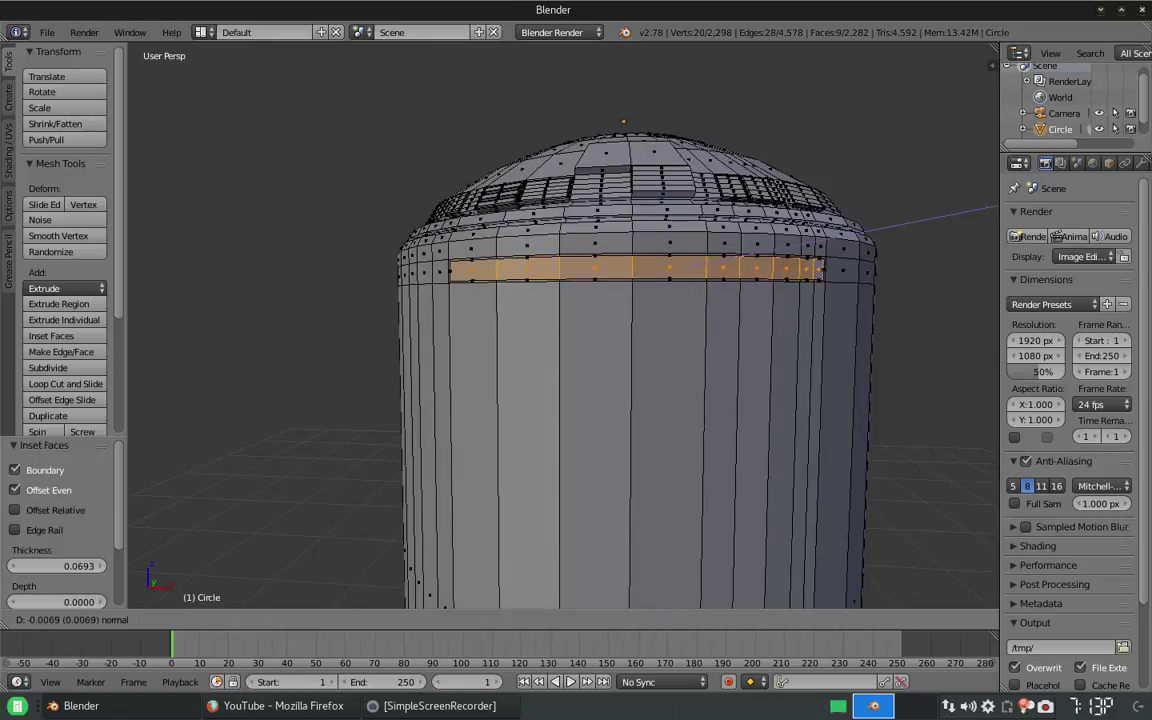
{"action": "key", "text": "Return"}
{"action": "key", "text": "i"}
{"action": "key", "text": "Return"}
Step: Preview the model in Object Mode, then add two horizontal loop cuts around the body below the strip panel
{"action": "middle_click_drag", "start_coordinate": [670, 270], "coordinate": [640, 303]}
{"action": "key", "text": "Tab"}
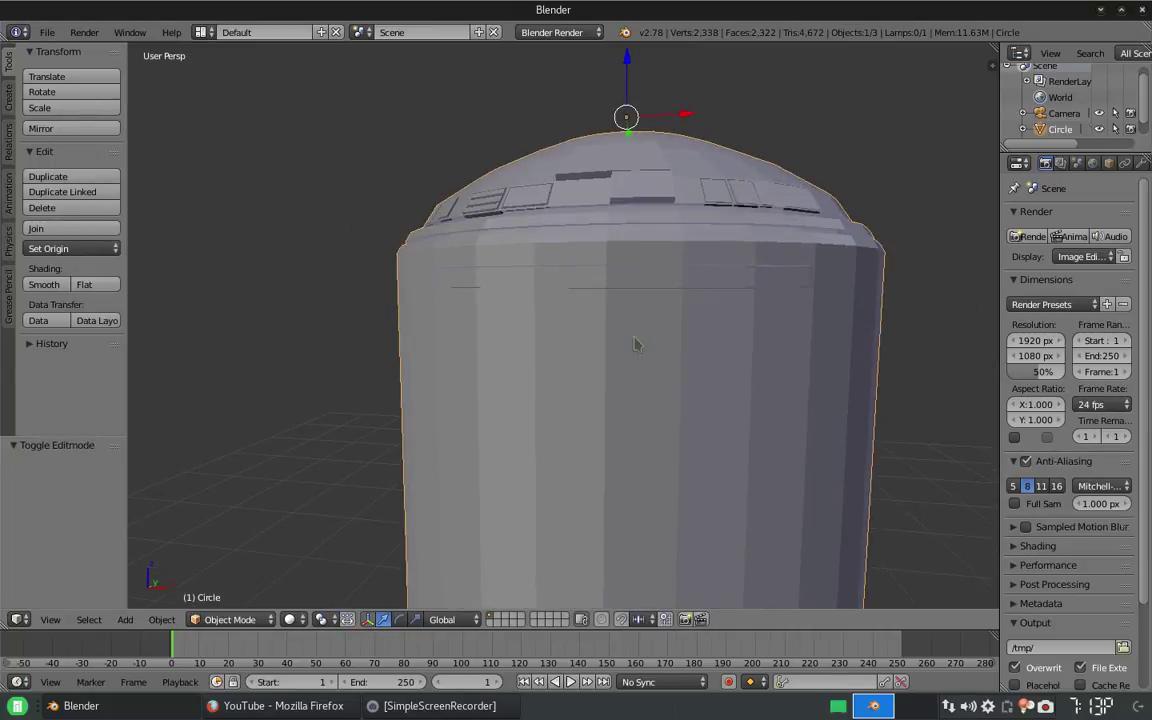
{"action": "key", "text": "Tab"}
{"action": "key", "text": "ctrl+r"}
{"action": "scroll", "coordinate": [633, 344], "scroll_direction": "up", "scroll_amount": 1}
{"action": "left_click", "coordinate": [633, 344]}
{"action": "left_click", "coordinate": [633, 344]}
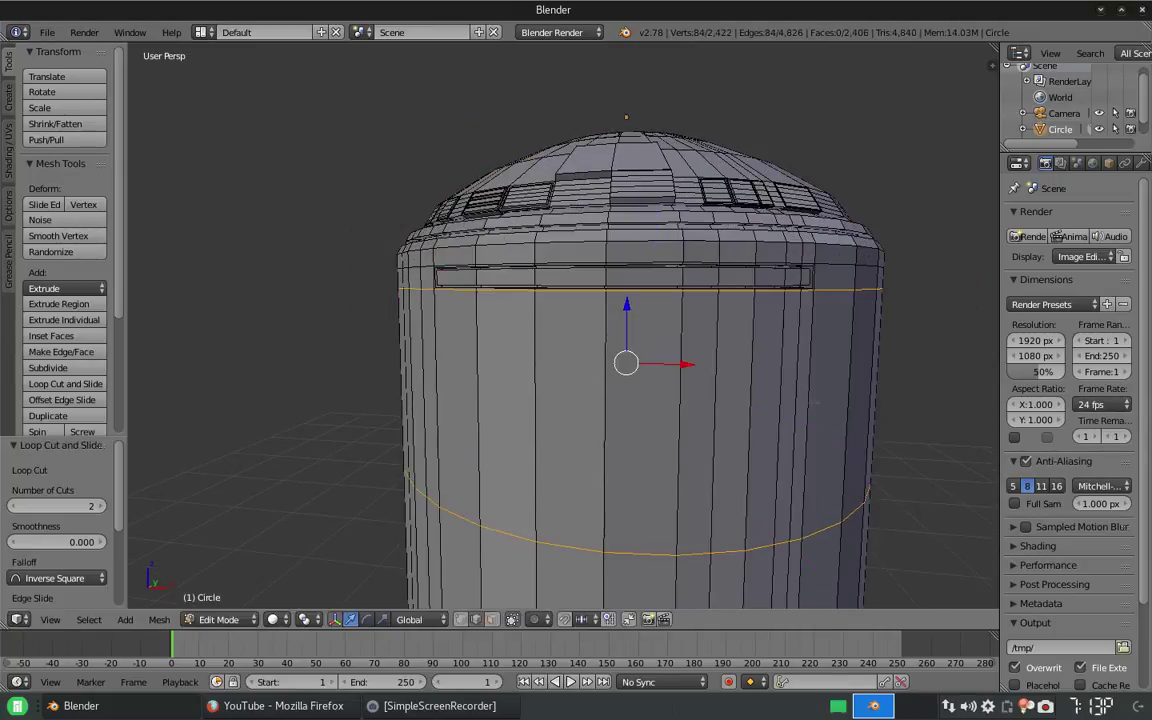
Step: Scale the two new loops to 0.082 along Z and move them up 0.403 to form a second narrow band
{"action": "key", "text": "s"}
{"action": "key", "text": "z"}
{"action": "left_click", "coordinate": [628, 372]}
{"action": "key", "text": "g"}
{"action": "key", "text": "z"}
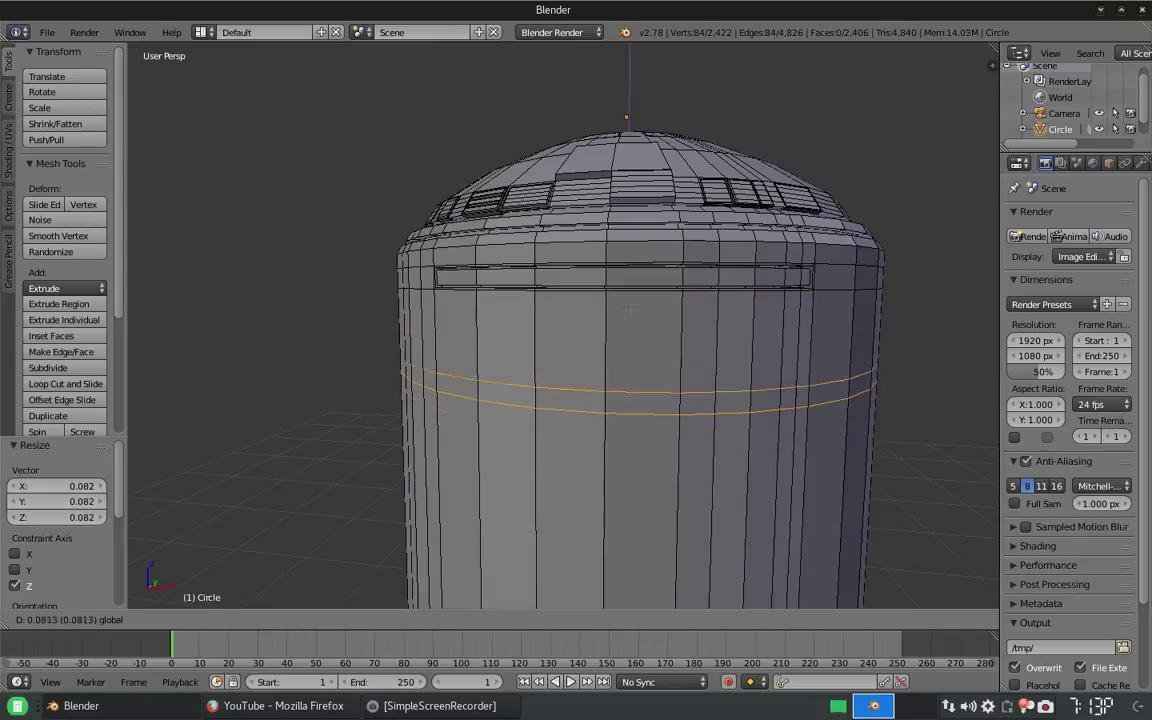
{"action": "key", "text": "Return"}
Step: Inset the nine faces of the second band directly below the strip panel and extrude them inward by 0.123
{"action": "key", "text": "a"}
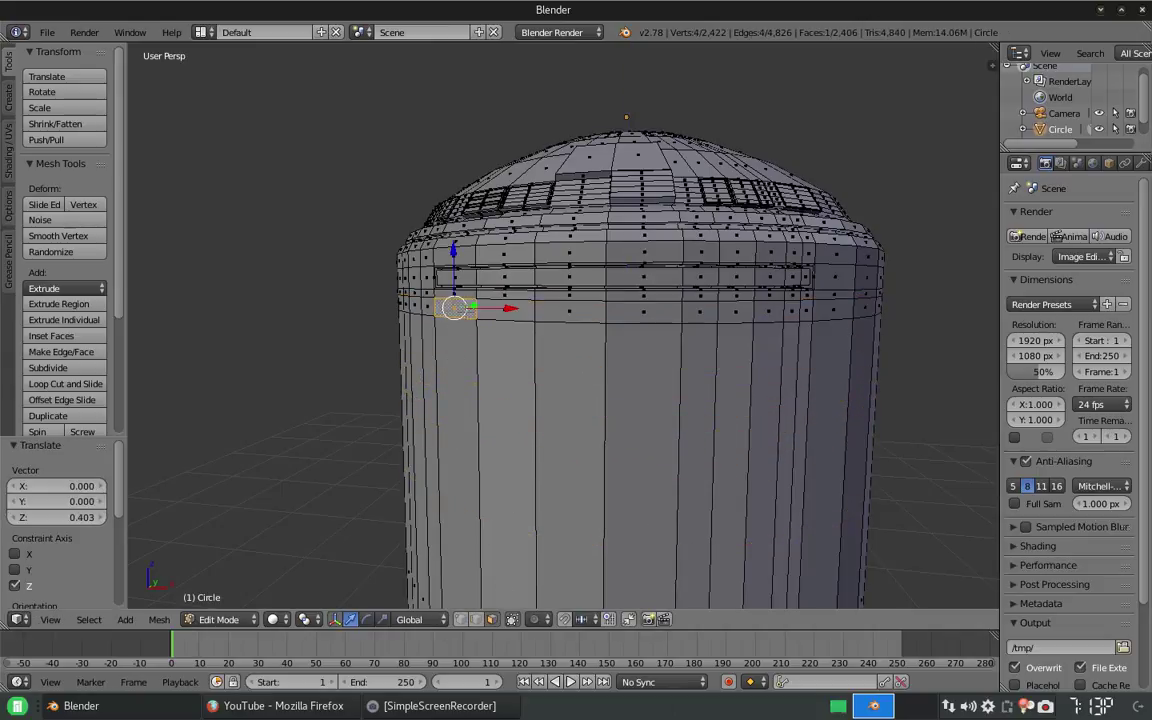
{"action": "left_click", "coordinate": [792, 311], "text": "ctrl"}
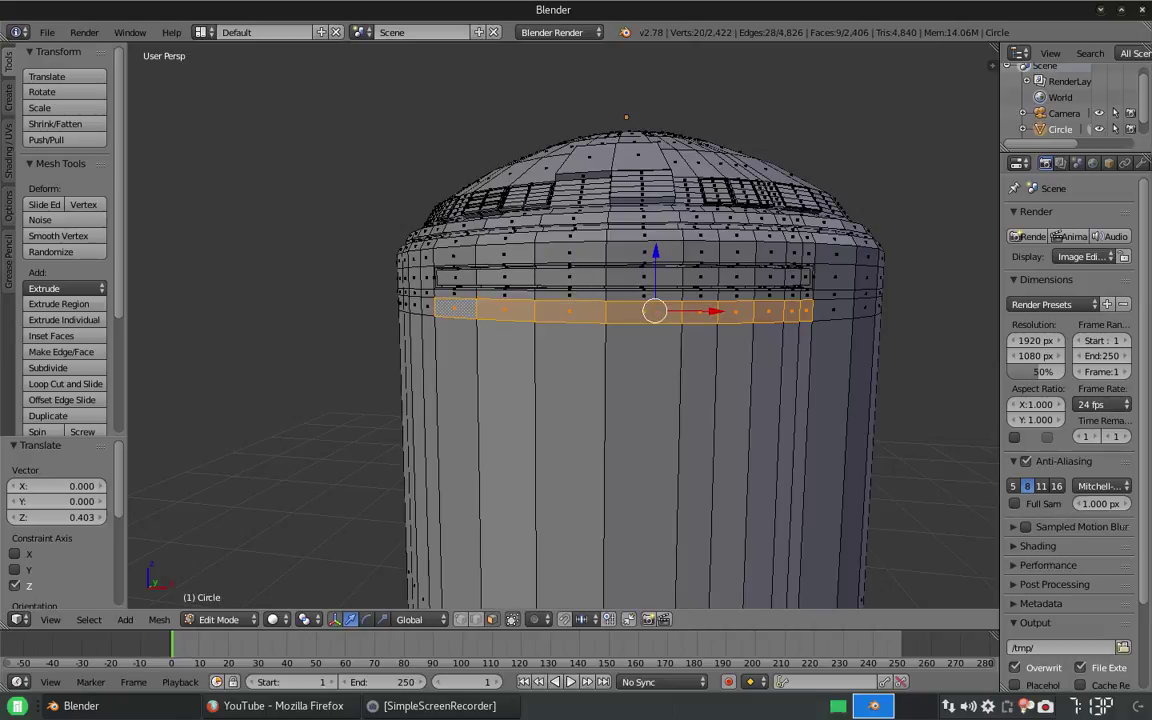
{"action": "key", "text": "i"}
{"action": "key", "text": "Return"}
{"action": "key", "text": "e"}
{"action": "key", "text": "Return"}
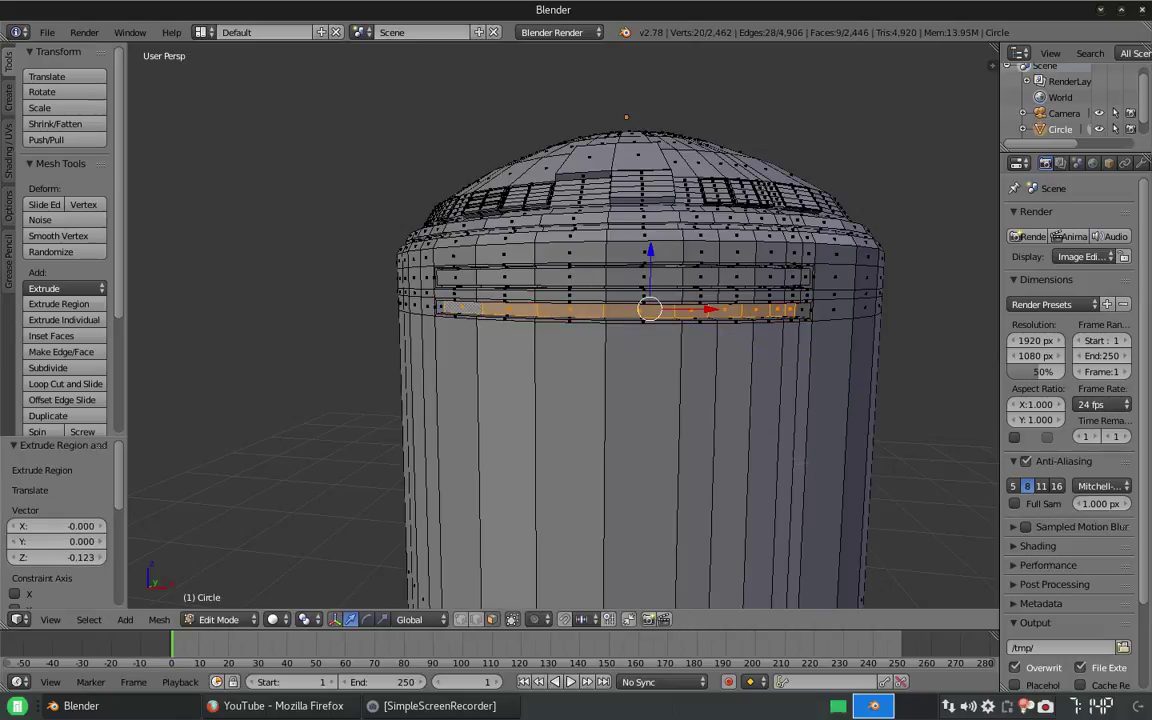
Step: Inset the nine recessed faces of the second band again and extrude them outward by 0.117
{"action": "key", "text": "i"}
{"action": "key", "text": "Return"}
{"action": "key", "text": "e"}
{"action": "key", "text": "Return"}
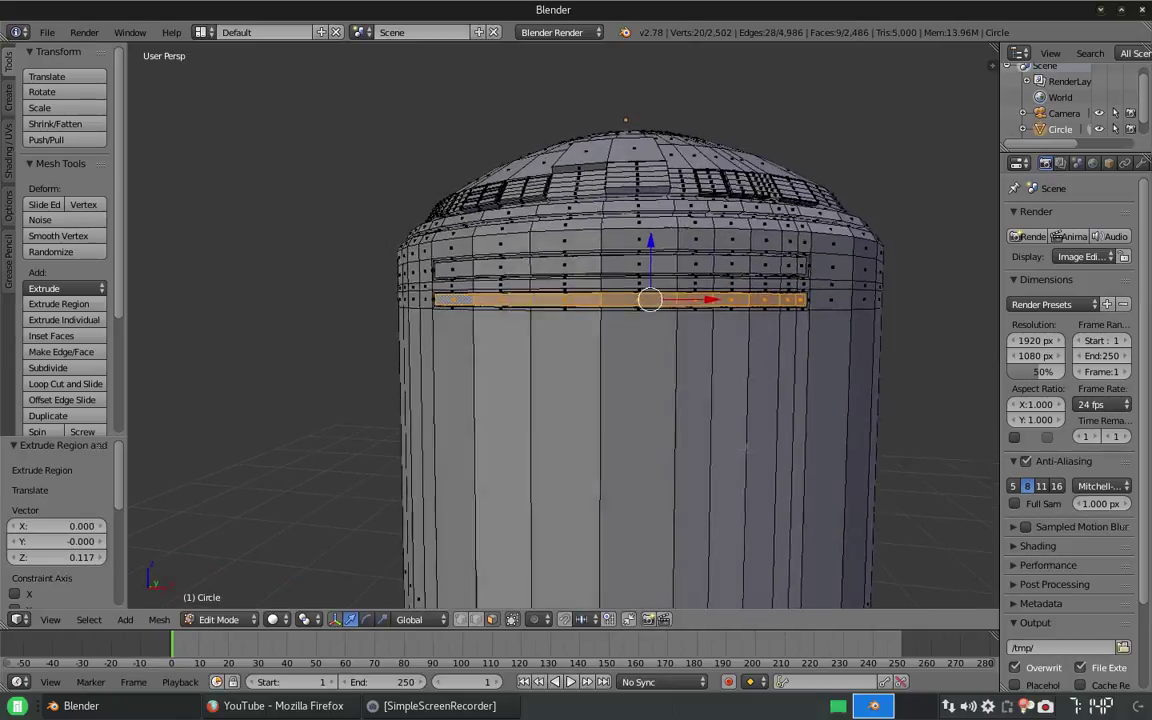
Step: Add two horizontal loop cuts around the body below the strips, scale them closer along Z and move them up 0.282
{"action": "middle_click_drag", "start_coordinate": [700, 350], "coordinate": [500, 355]}
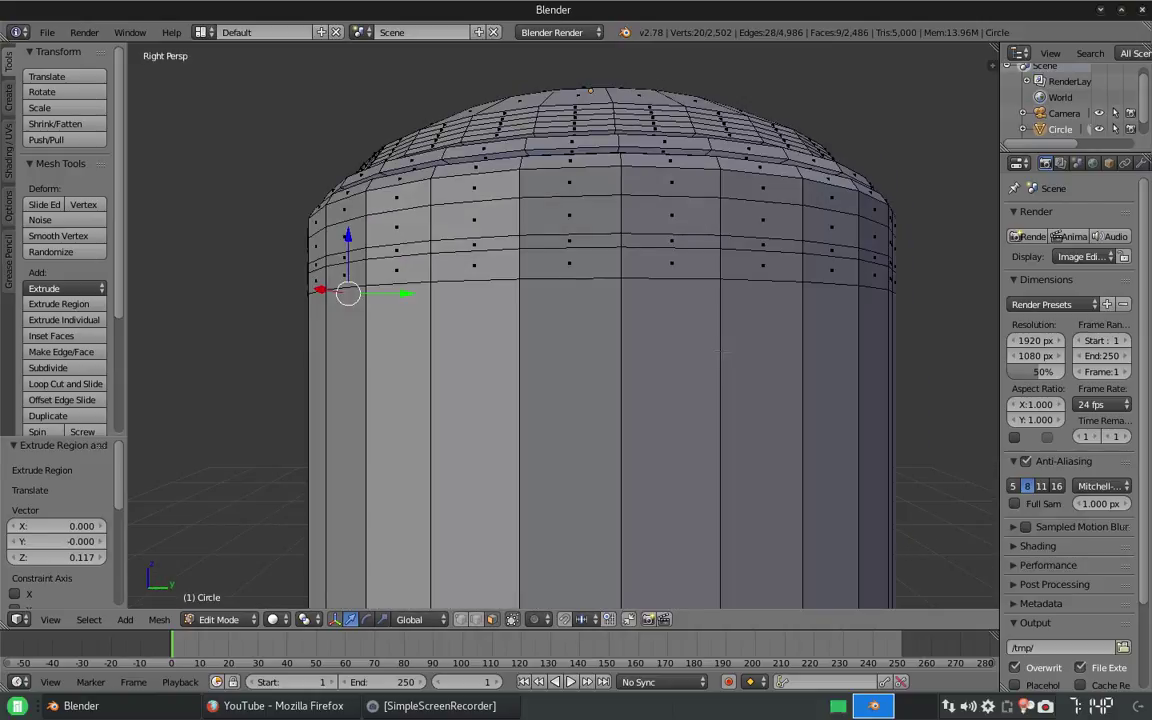
{"action": "scroll", "coordinate": [600, 350], "scroll_direction": "down", "scroll_amount": 2}
{"action": "key", "text": "ctrl+r"}
{"action": "scroll", "coordinate": [590, 470], "scroll_direction": "up", "scroll_amount": 1}
{"action": "left_click", "coordinate": [590, 470]}
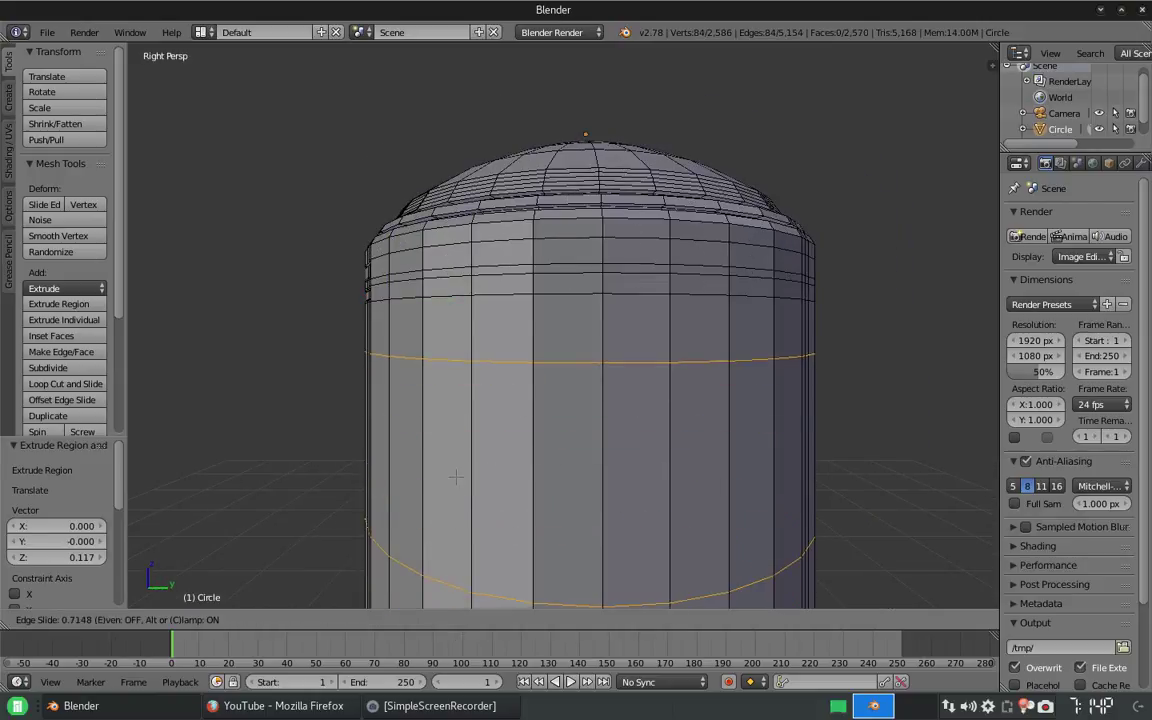
{"action": "right_click", "coordinate": [590, 470]}
{"action": "key", "text": "s"}
{"action": "key", "text": "z"}
{"action": "left_click", "coordinate": [589, 463]}
{"action": "key", "text": "g"}
{"action": "key", "text": "z"}
{"action": "left_click", "coordinate": [591, 333]}
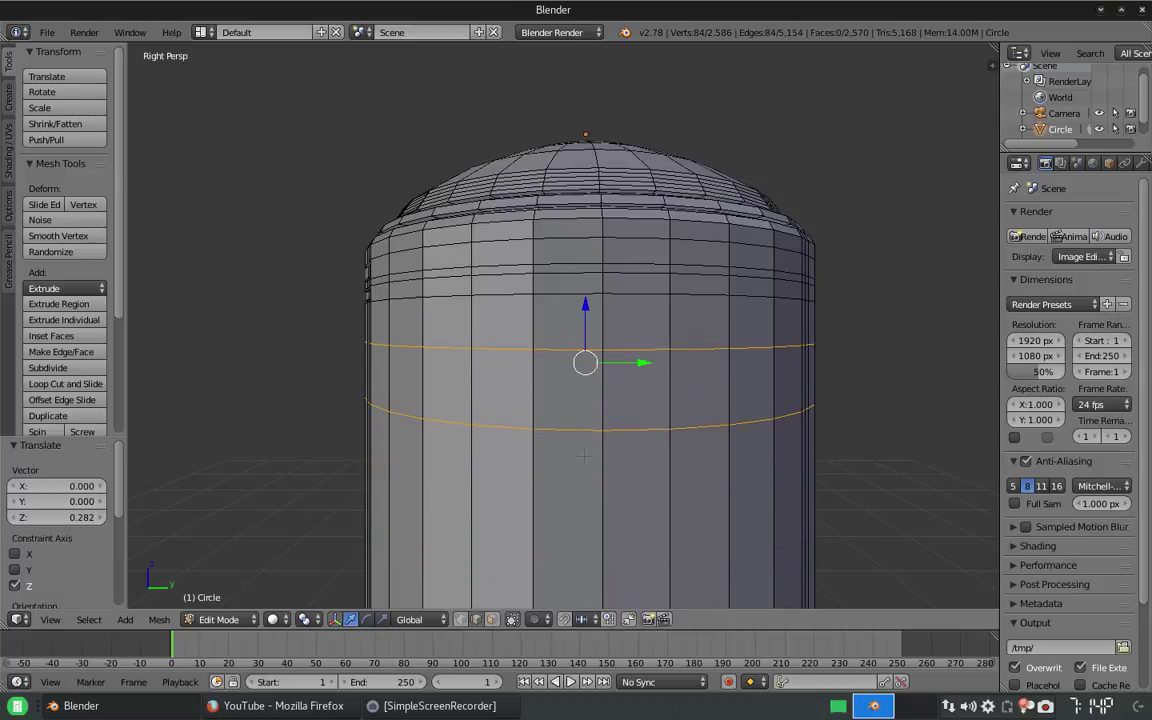
Step: Extrude two adjacent band faces on each side of the body and scale them outward by about 1.16 to form side blocks
{"action": "key", "text": "a"}
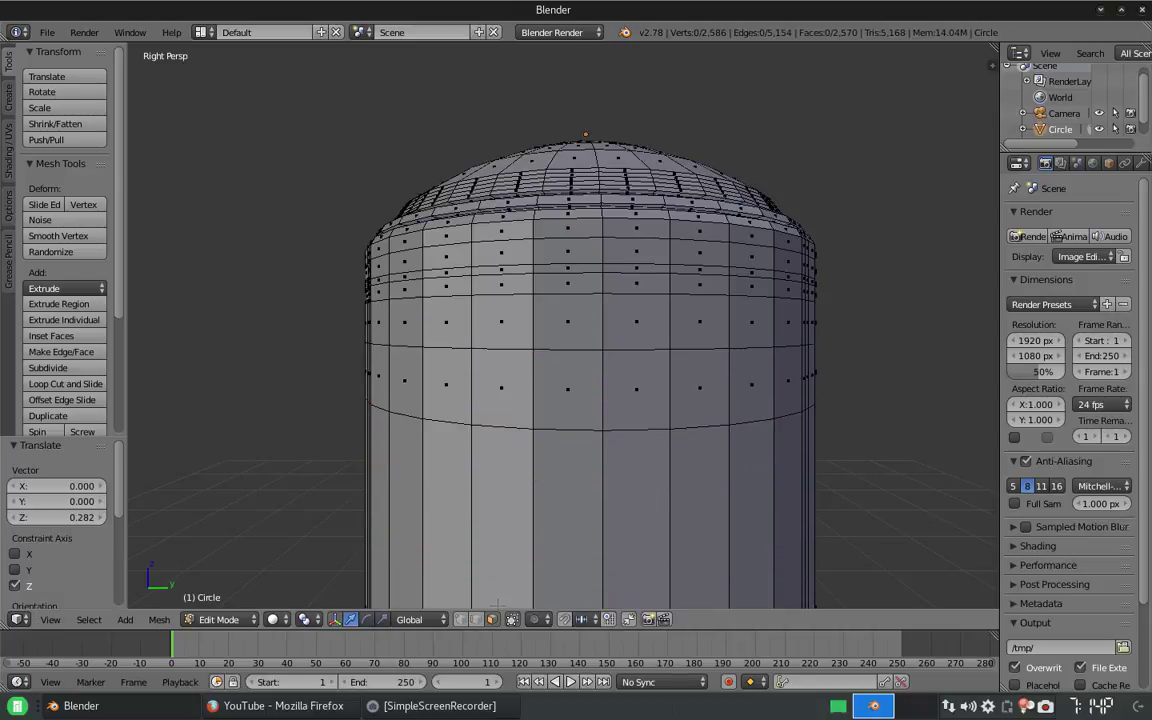
{"action": "right_click", "coordinate": [530, 388]}
{"action": "middle_click_drag", "start_coordinate": [530, 388], "coordinate": [595, 380]}
{"action": "key", "text": "e"}
{"action": "key", "text": "s"}
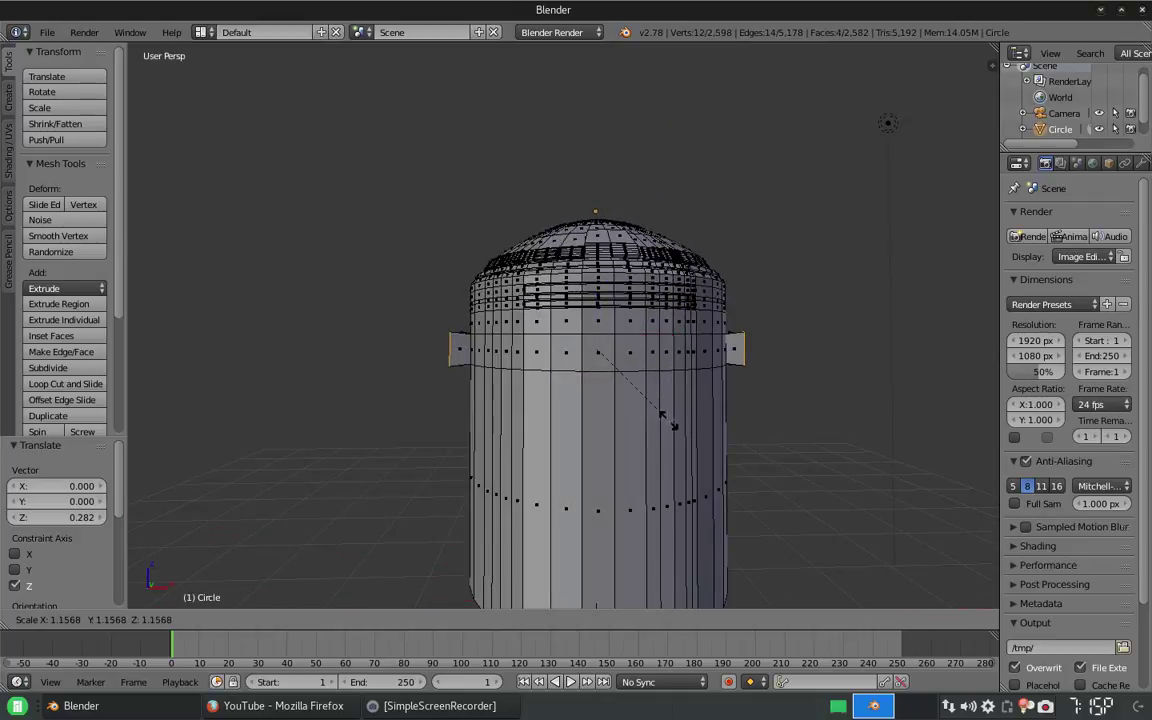
{"action": "left_click", "coordinate": [668, 421]}
{"action": "scroll", "coordinate": [727, 390], "scroll_direction": "up", "scroll_amount": 2}
{"action": "key", "text": "Tab"}
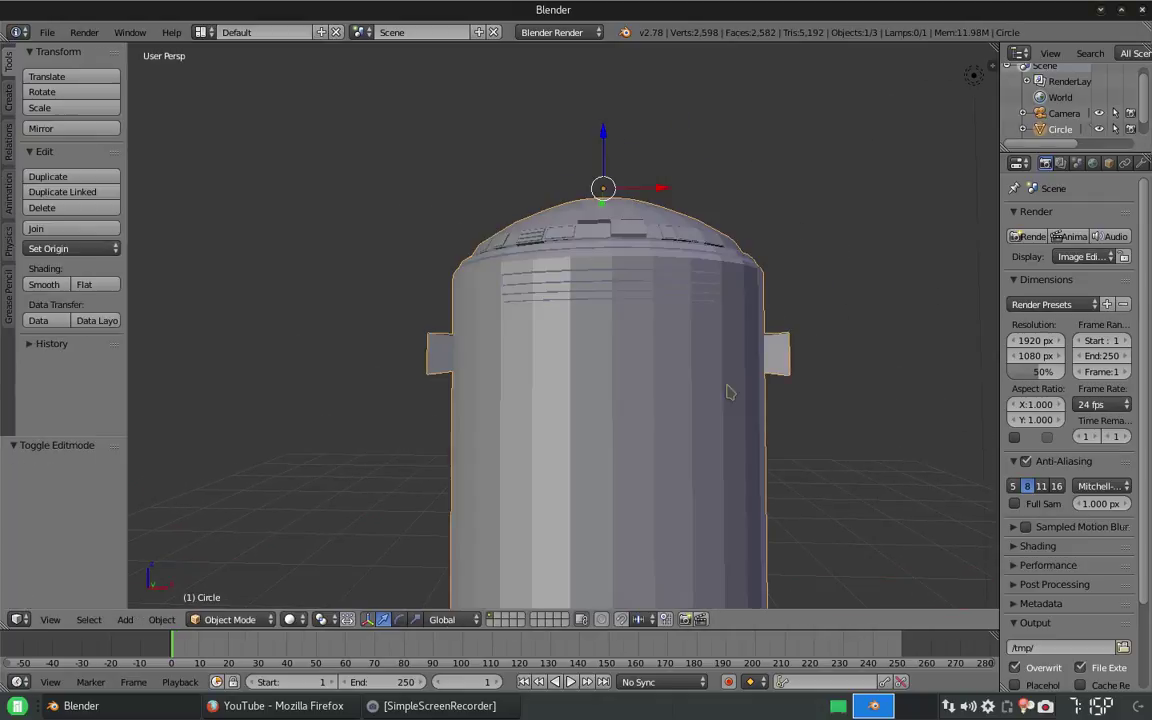
Step: Add two horizontal loop cuts below the side blocks, spread them apart and add a third loop midway between them
{"action": "key", "text": "Tab"}
{"action": "middle_click_drag", "start_coordinate": [575, 377], "coordinate": [533, 442]}
{"action": "key", "text": "ctrl+r"}
{"action": "scroll", "coordinate": [616, 434], "scroll_direction": "up", "scroll_amount": 1}
{"action": "left_click", "coordinate": [616, 434]}
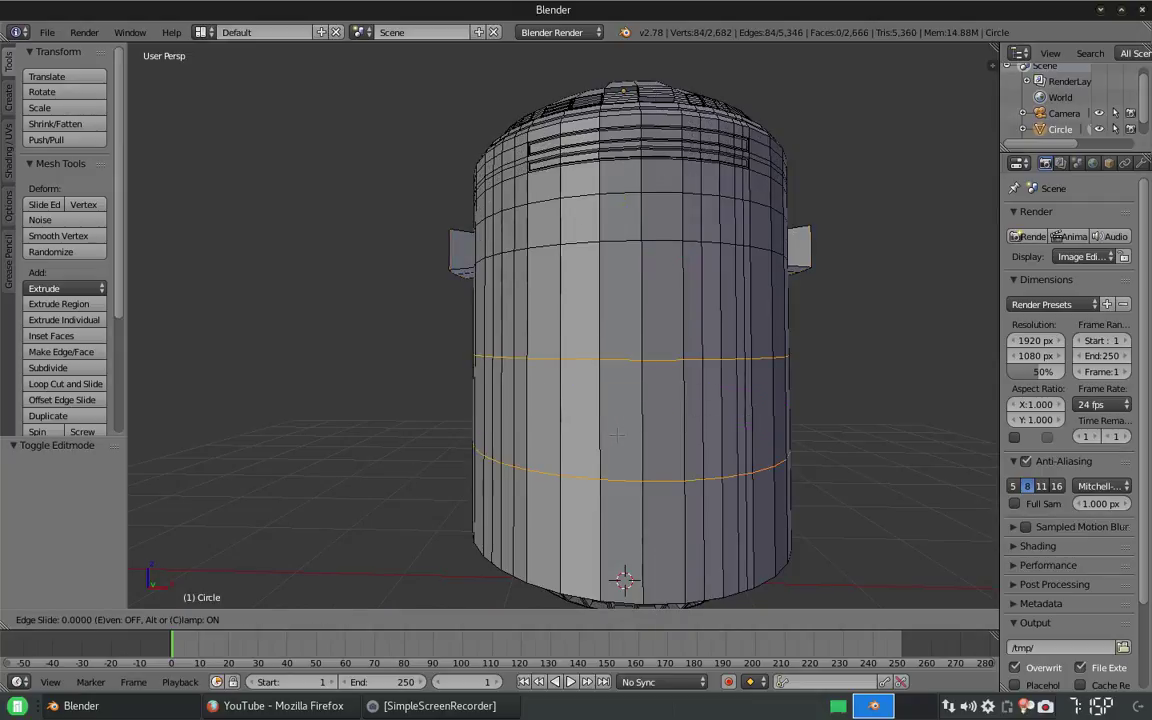
{"action": "left_click", "coordinate": [624, 332]}
{"action": "type", "text": "a"}
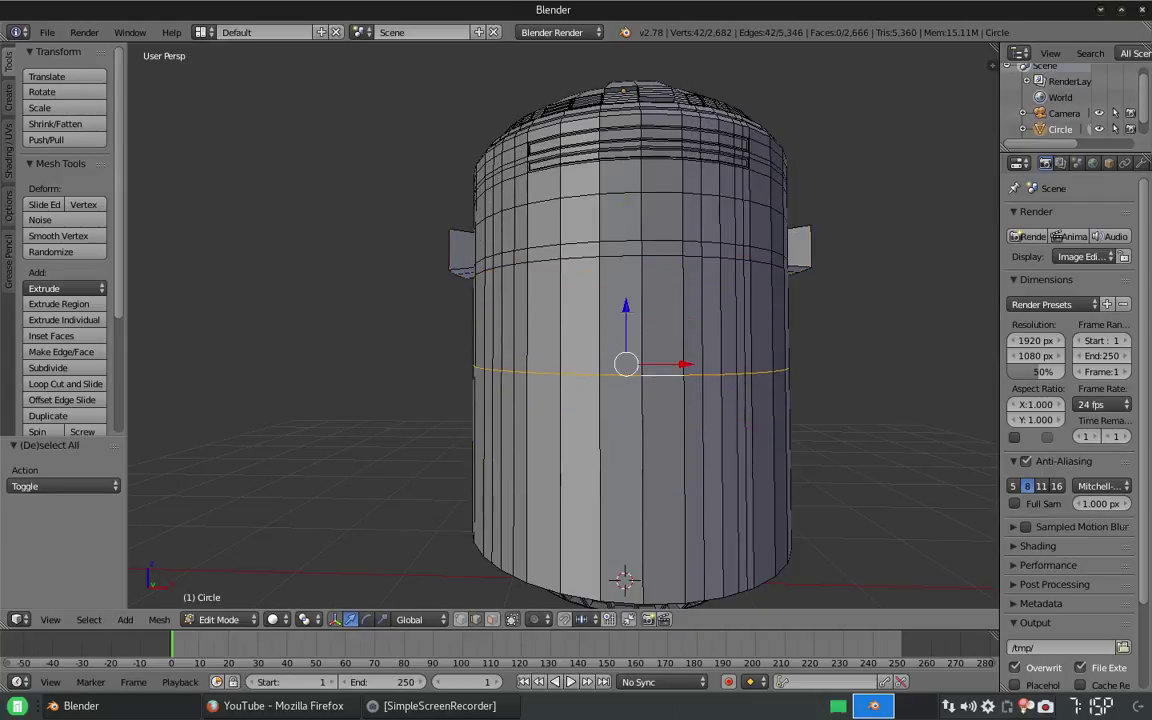
{"action": "type", "text": "gz-0.2"}
{"action": "key", "text": "Return"}
{"action": "key", "text": "ctrl+r"}
{"action": "left_click", "coordinate": [624, 332]}
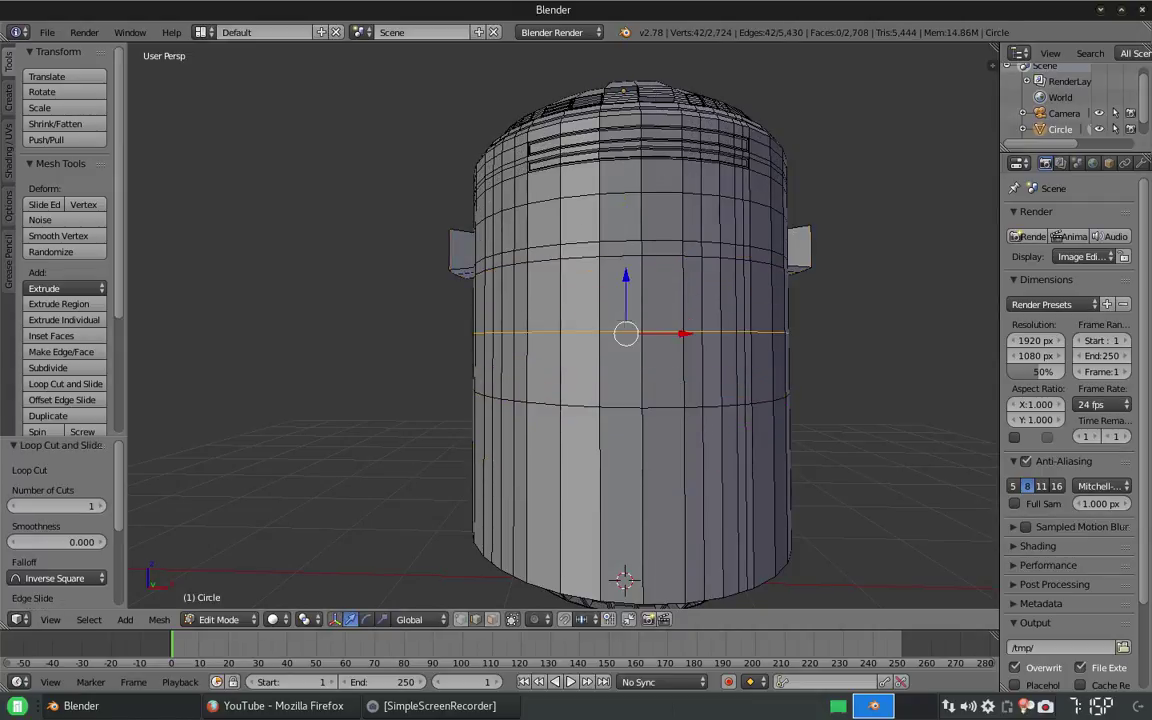
{"action": "left_click", "coordinate": [624, 332]}
Step: Shape the two stacked front faces between the new loops into separate rimmed panels with repeated insets and extrusions, ending 0.071 inward
{"action": "key", "text": "i"}
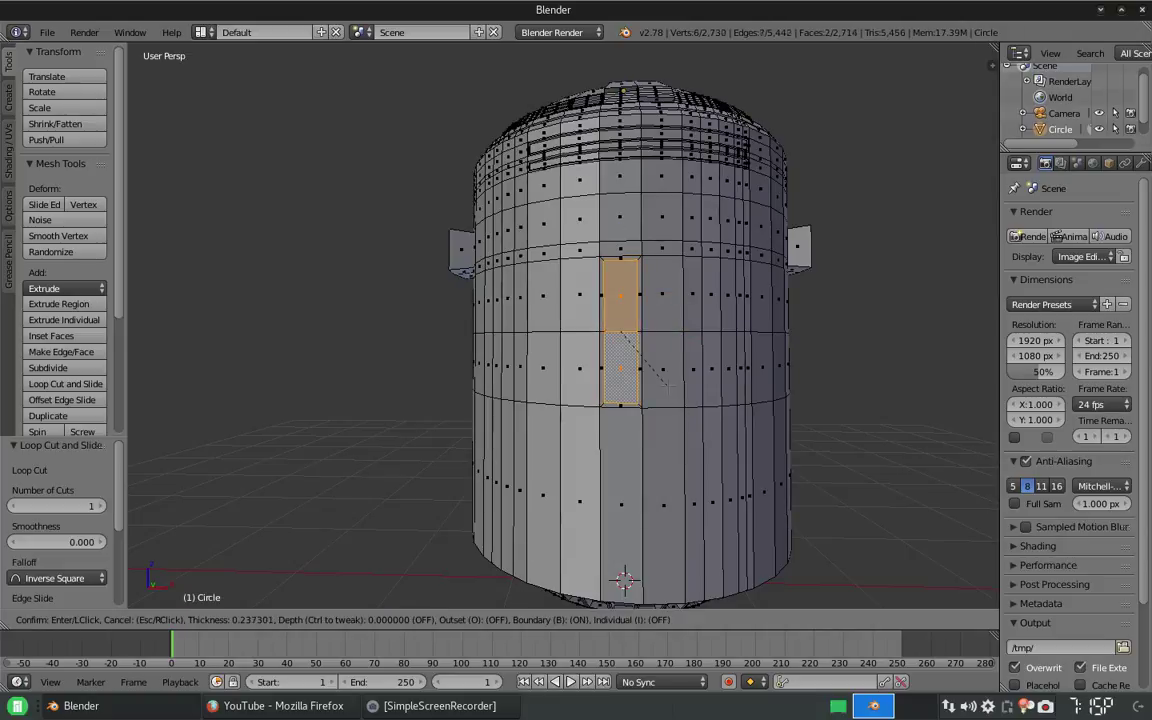
{"action": "left_click", "coordinate": [668, 386]}
{"action": "middle_click_drag", "start_coordinate": [668, 386], "coordinate": [677, 320]}
{"action": "key", "text": "e"}
{"action": "left_click", "coordinate": [620, 380]}
{"action": "key", "text": "i"}
{"action": "left_click", "coordinate": [634, 392]}
{"action": "key", "text": "e"}
{"action": "left_click", "coordinate": [634, 392]}
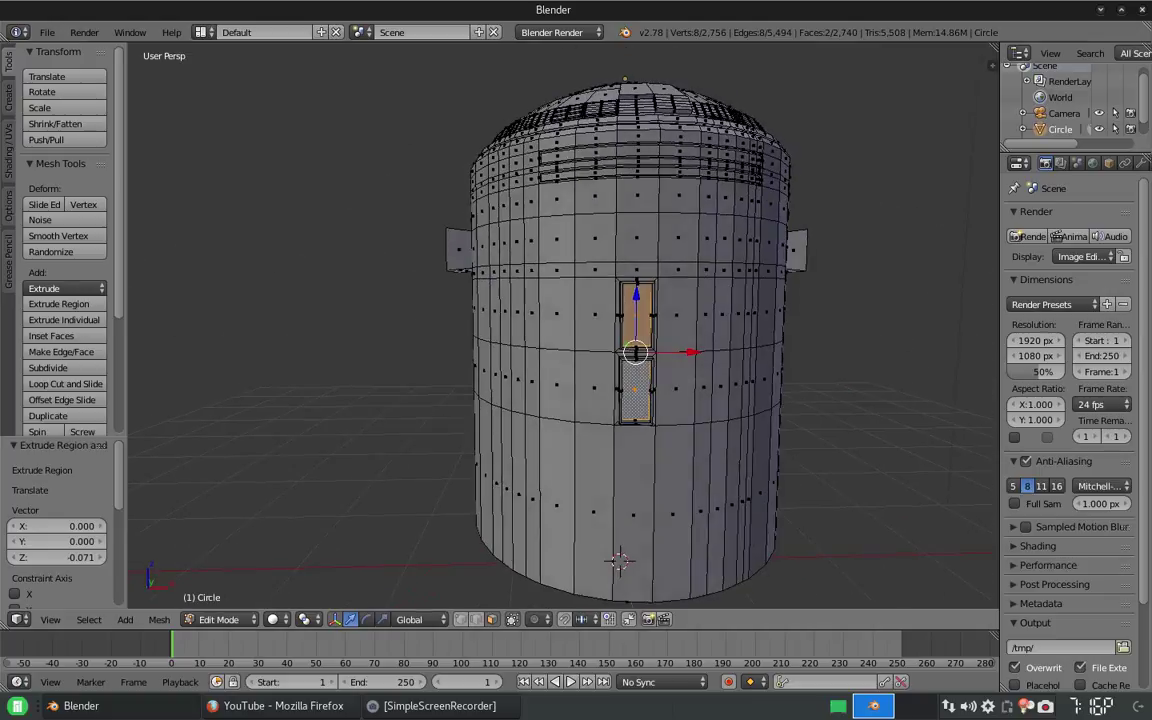
Step: Divide the upper front panel with six horizontal loop cuts and extrude three alternate strips inward by 0.037
{"action": "scroll", "coordinate": [677, 308], "scroll_direction": "up", "scroll_amount": 3}
{"action": "key", "text": "ctrl+r"}
{"action": "key", "text": "Escape"}
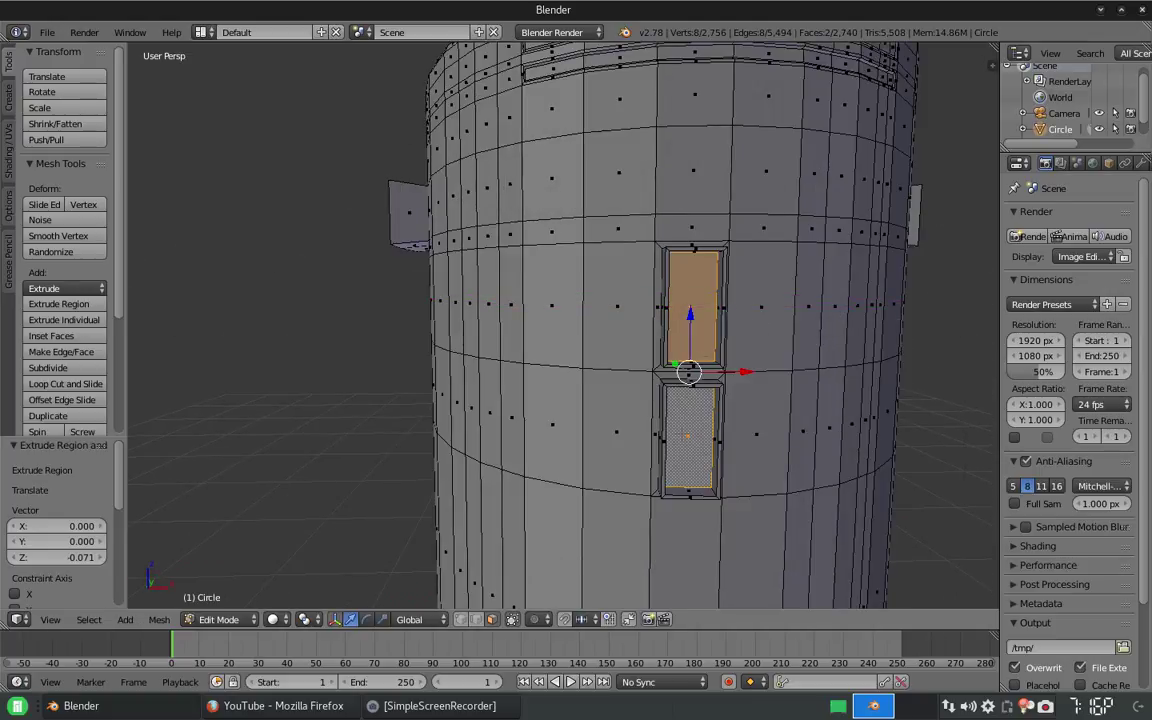
{"action": "key", "text": "ctrl+r"}
{"action": "scroll", "coordinate": [626, 328], "scroll_direction": "up", "scroll_amount": 5}
{"action": "left_click", "coordinate": [626, 328]}
{"action": "right_click", "coordinate": [603, 413]}
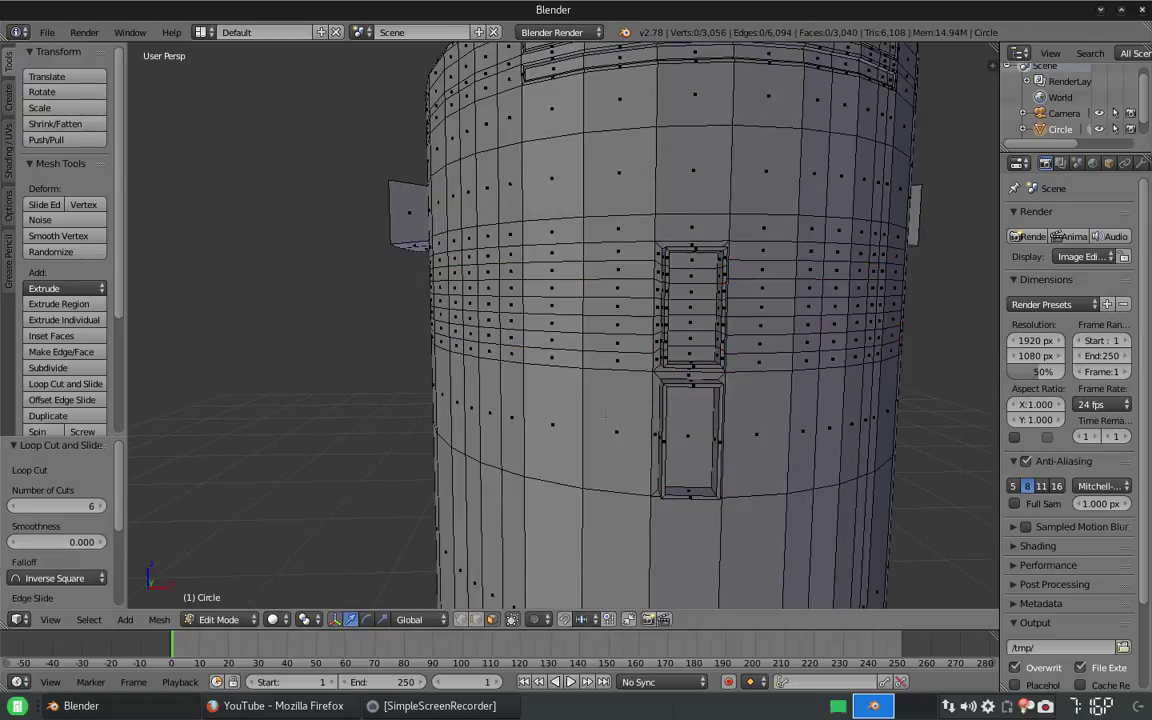
{"action": "mouse_move", "coordinate": [640, 400]}
{"action": "middle_mouse_down"}
{"action": "mouse_move", "coordinate": [600, 400]}
{"action": "mouse_move", "coordinate": [635, 400]}
{"action": "middle_mouse_up"}
{"action": "key", "text": "e"}
{"action": "left_click", "coordinate": [600, 400]}
Step: Divide the lower front panel with five horizontal loop cuts and extrude three alternate strips inward by about 0.06
{"action": "key", "text": "ctrl+r"}
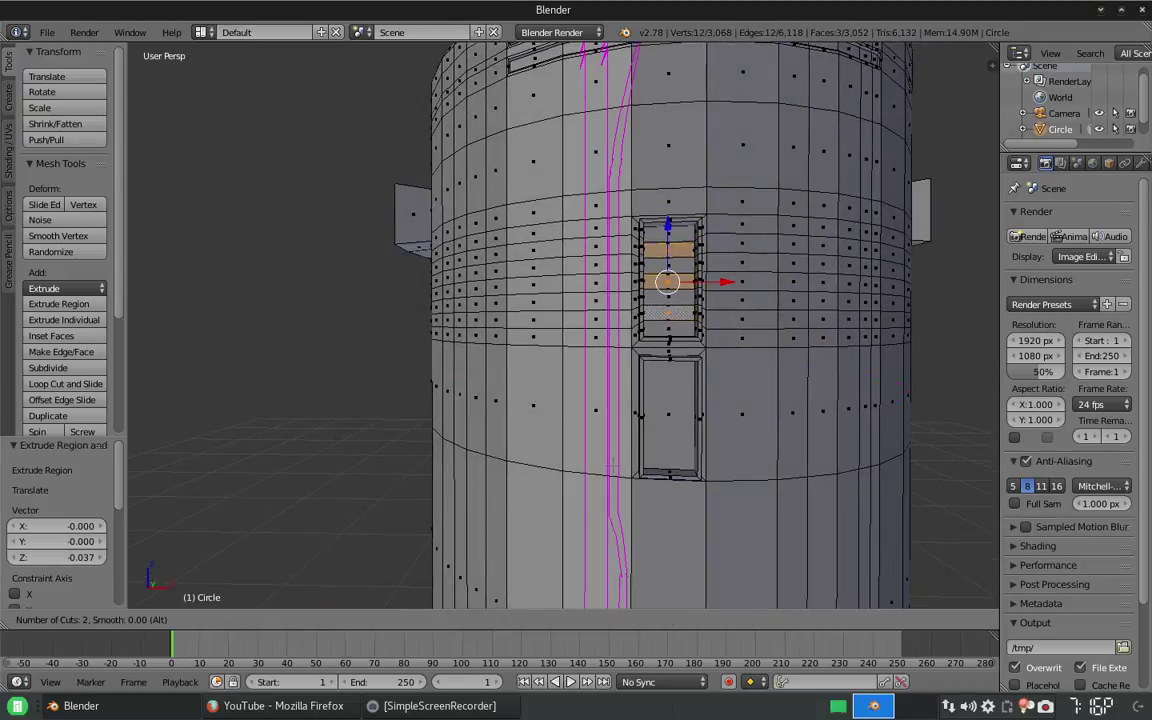
{"action": "scroll", "coordinate": [530, 480], "scroll_direction": "up", "scroll_amount": 4}
{"action": "left_click", "coordinate": [530, 480]}
{"action": "right_click", "coordinate": [529, 645]}
{"action": "key", "text": "3"}
{"action": "right_click", "coordinate": [668, 386]}
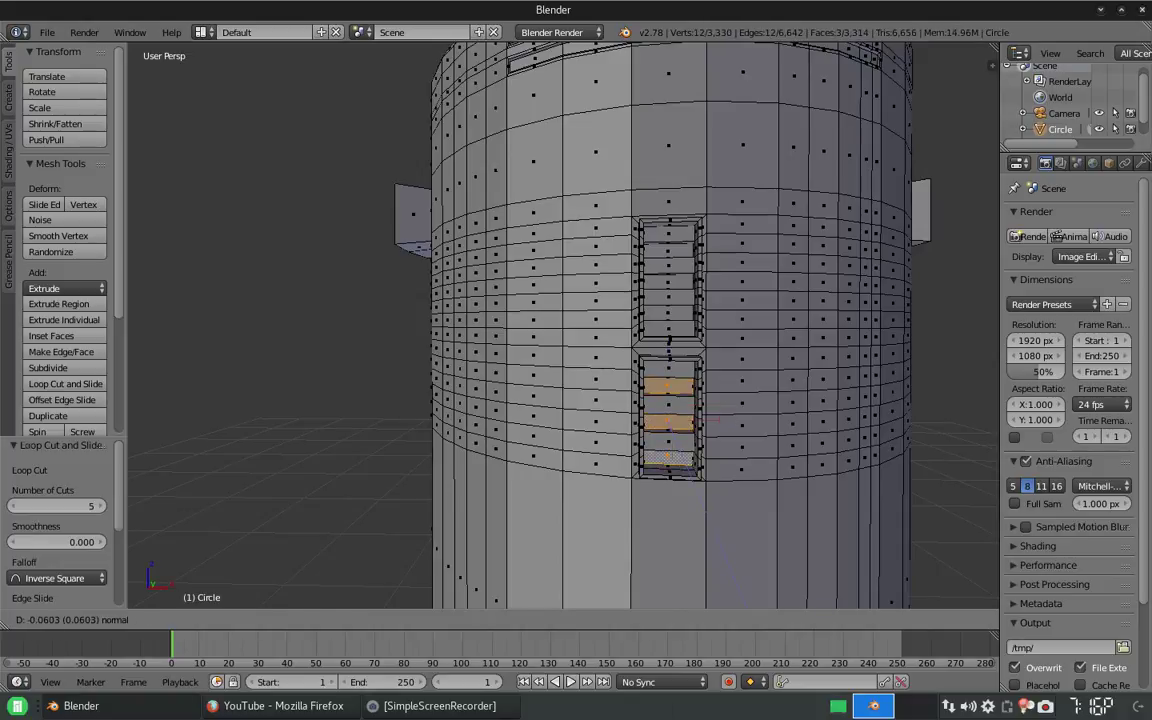
{"action": "key", "text": "Tab"}
{"action": "scroll", "coordinate": [695, 313], "scroll_direction": "down", "scroll_amount": 1}
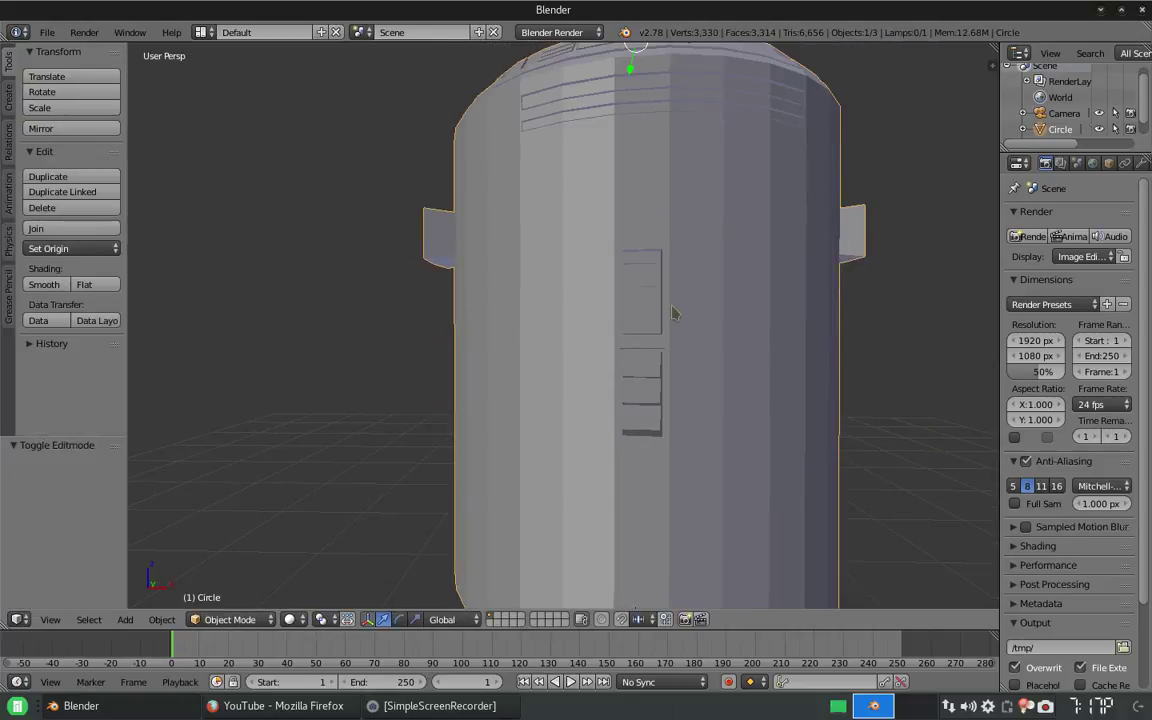
{"action": "scroll", "coordinate": [549, 260], "scroll_direction": "down", "scroll_amount": 4, "text": "shift"}
Step: Add a horizontal loop cut around the lower body and extrude the bottom front face inward by 0.054
{"action": "key", "text": "Tab"}
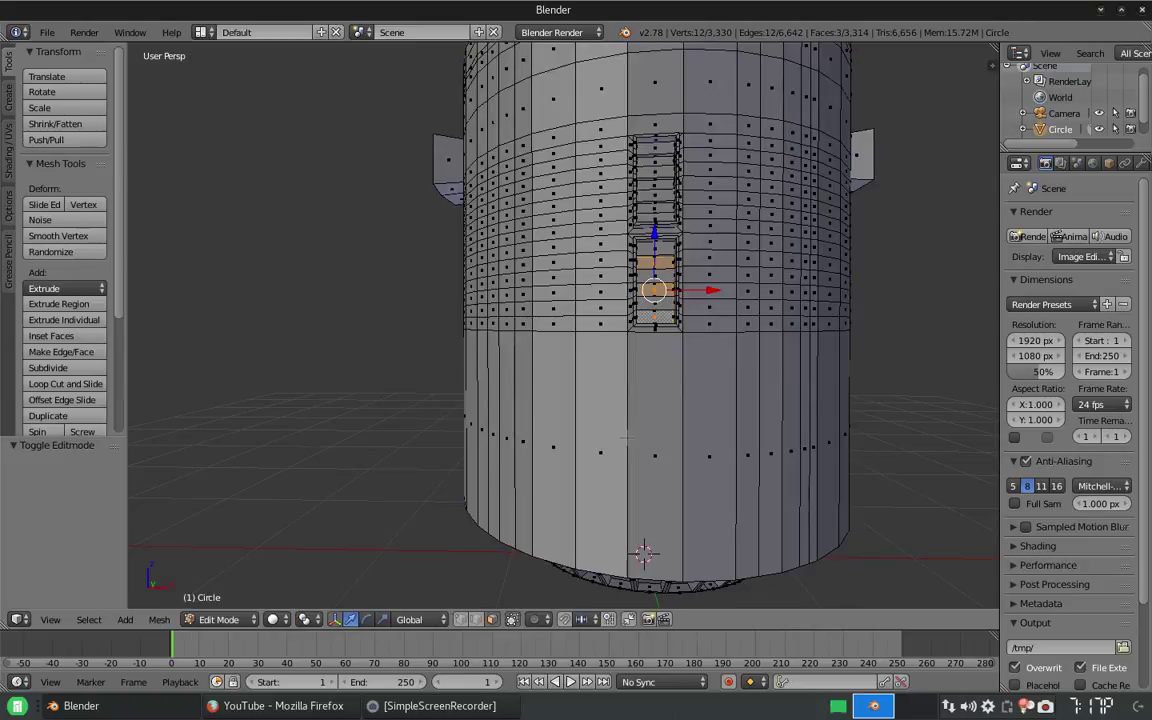
{"action": "key", "text": "ctrl+r"}
{"action": "left_click", "coordinate": [602, 455]}
{"action": "right_click", "coordinate": [602, 455]}
{"action": "key", "text": "3"}
{"action": "right_click", "coordinate": [645, 553]}
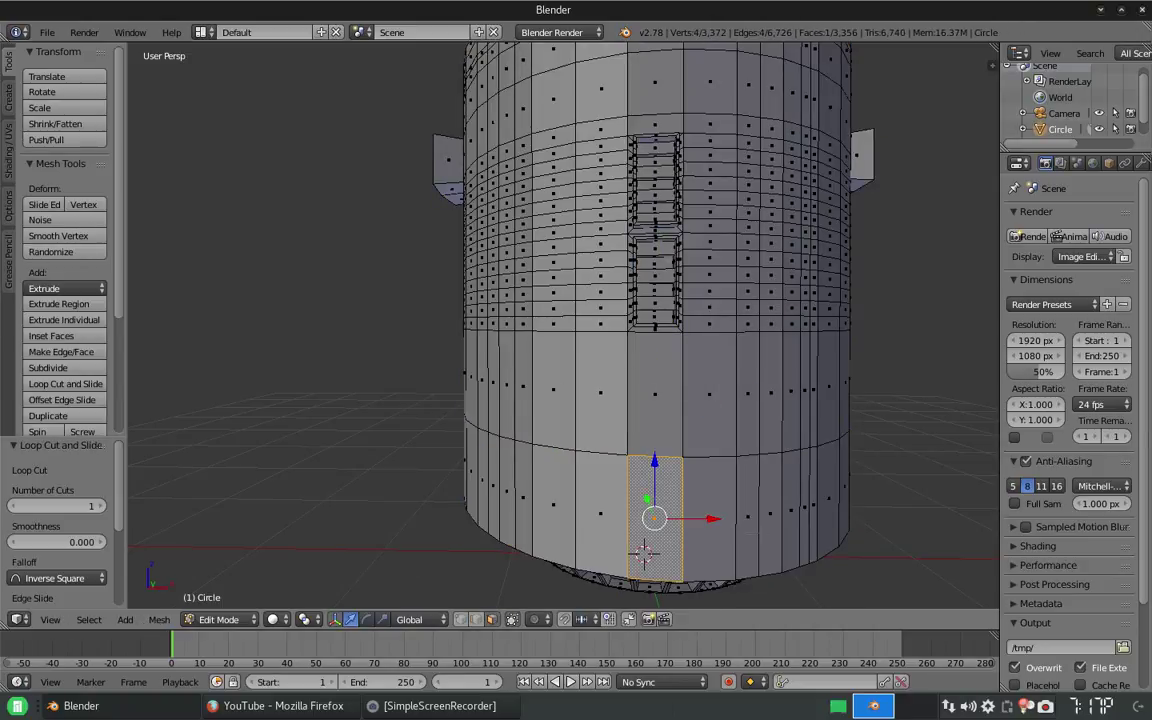
{"action": "key", "text": "e"}
{"action": "left_click", "coordinate": [710, 364]}
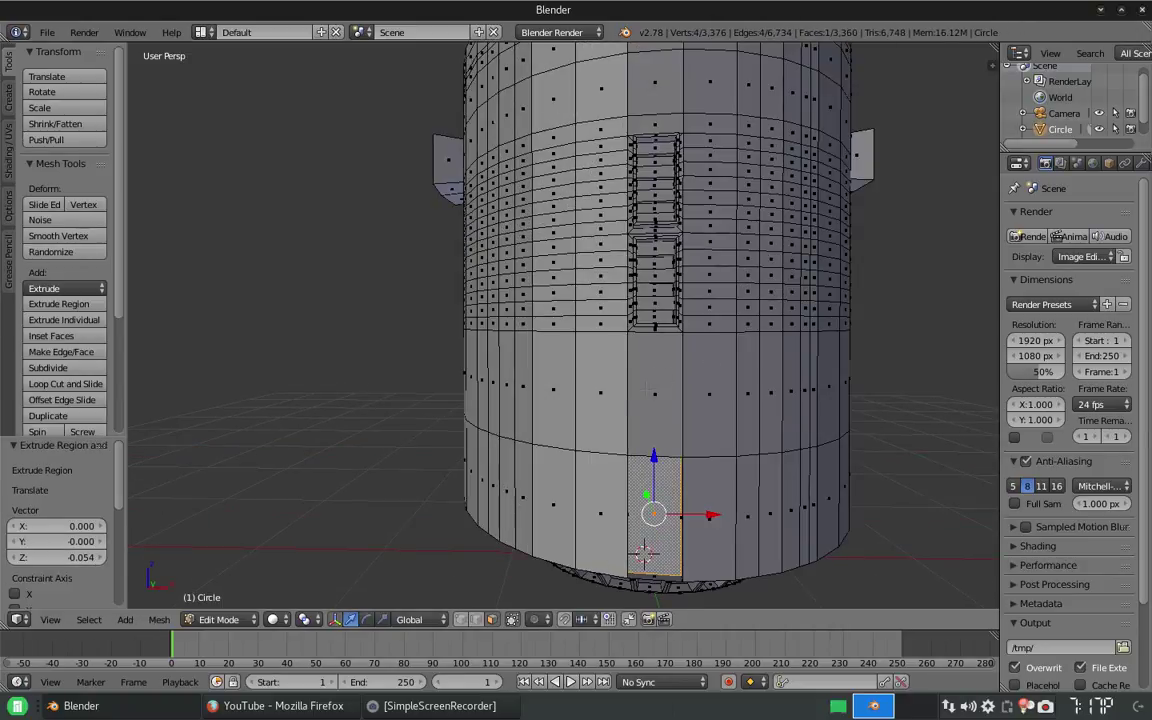
Step: Add two horizontal loop cuts to the band between the slotted panels and the bottom recess
{"action": "key", "text": "ctrl+r"}
{"action": "scroll", "coordinate": [643, 380], "scroll_direction": "up", "scroll_amount": 1}
{"action": "left_click", "coordinate": [643, 368]}
{"action": "right_click", "coordinate": [643, 368]}
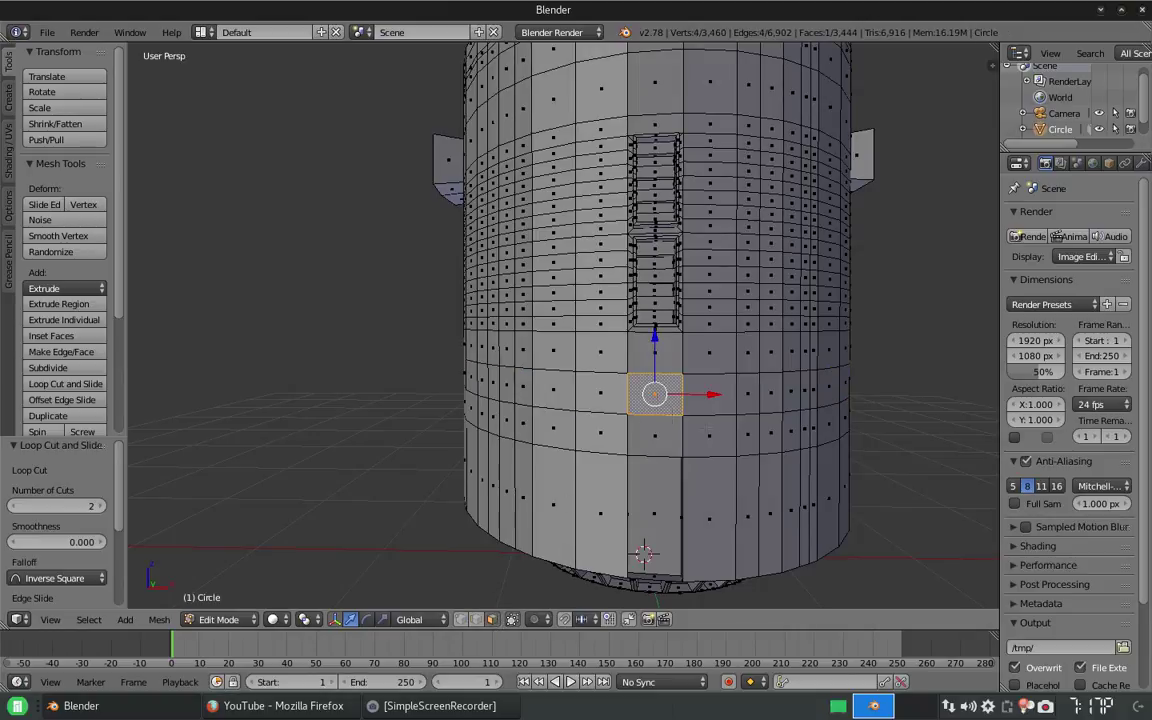
Step: Make the middle front face of that band a rimmed panel by insetting it, ending with a 0.1138 inset and 0.075 outward extrusion
{"action": "key", "text": "i"}
{"action": "key", "text": "Return"}
{"action": "key", "text": "e"}
{"action": "key", "text": "Escape"}
{"action": "key", "text": "i"}
{"action": "key", "text": "Return"}
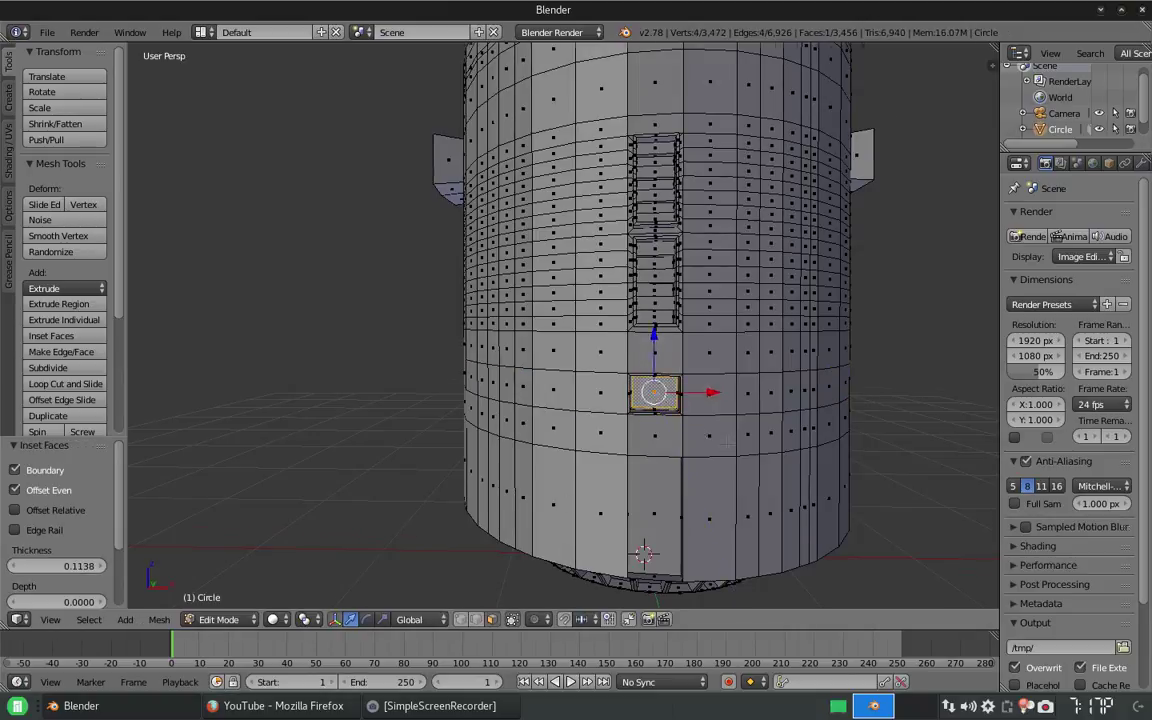
{"action": "middle_click_drag", "start_coordinate": [727, 444], "coordinate": [865, 442]}
{"action": "key", "text": "e"}
{"action": "left_click", "coordinate": [775, 440]}
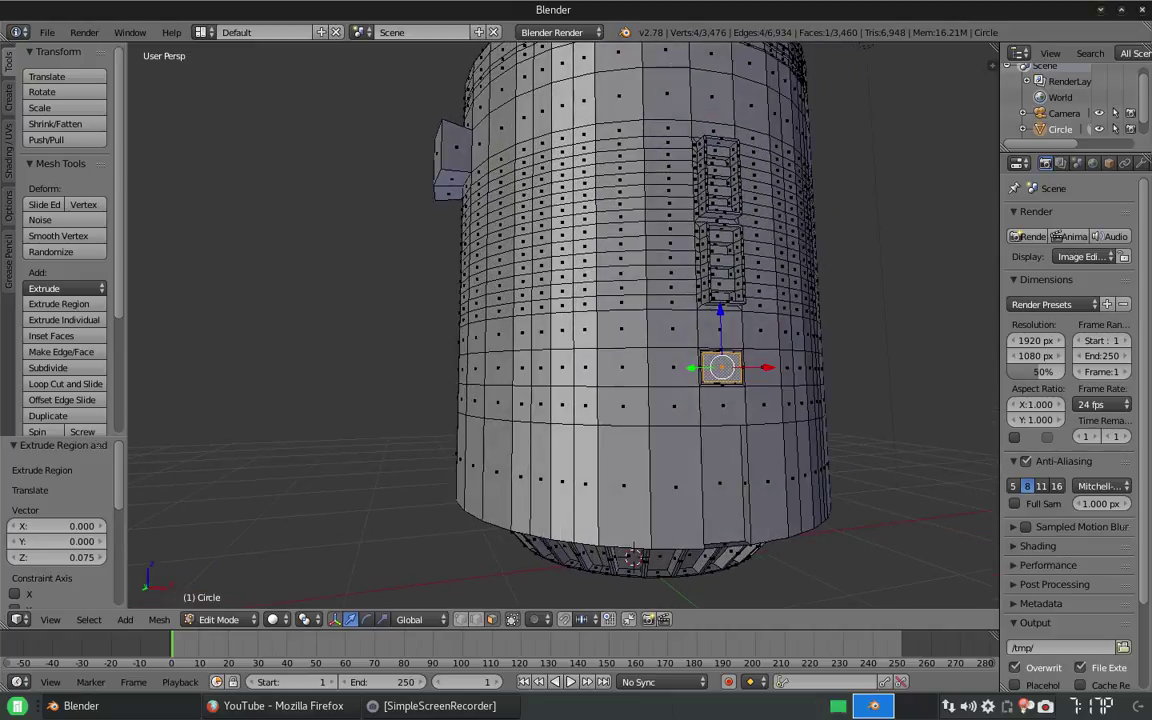
Step: Inset two adjacent bottom faces beside the front recess and extrude them inward by 0.107
{"action": "right_click", "coordinate": [622, 487]}
{"action": "right_click", "coordinate": [587, 480], "text": "shift"}
{"action": "key", "text": "e"}
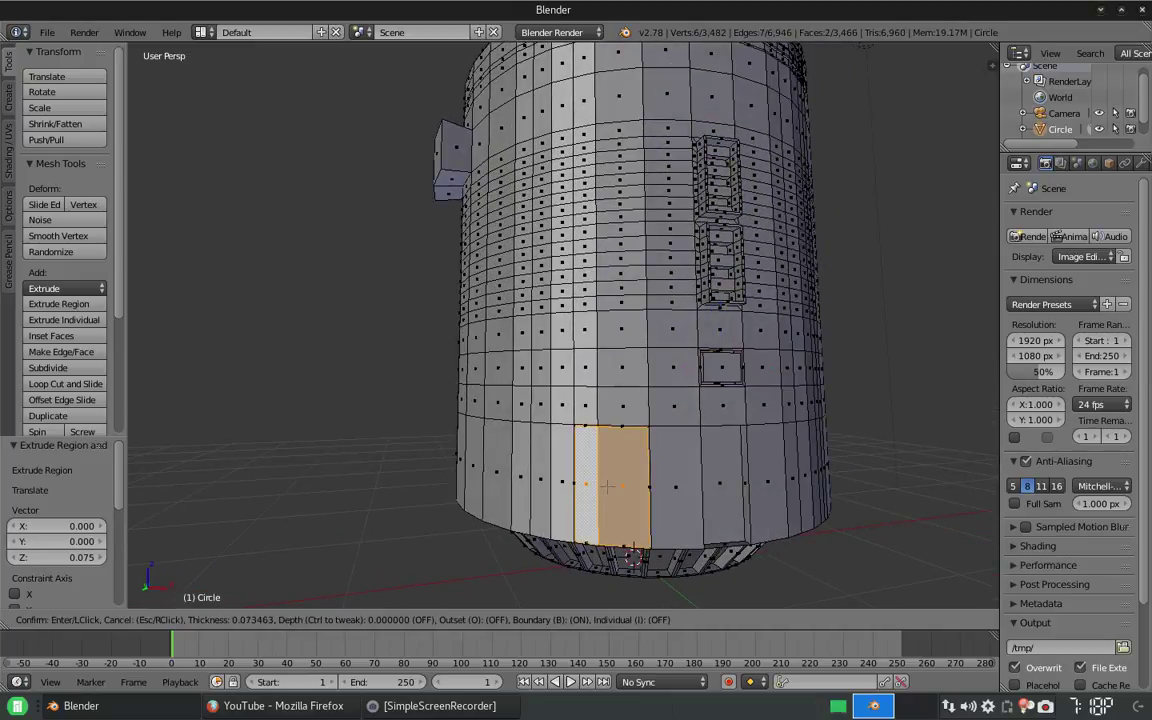
{"action": "left_click", "coordinate": [620, 485]}
{"action": "key", "text": "e"}
{"action": "left_click", "coordinate": [643, 487]}
Step: Inset the two recessed bottom faces again and extrude them outward by 0.105 to form a raised door panel
{"action": "key", "text": "i"}
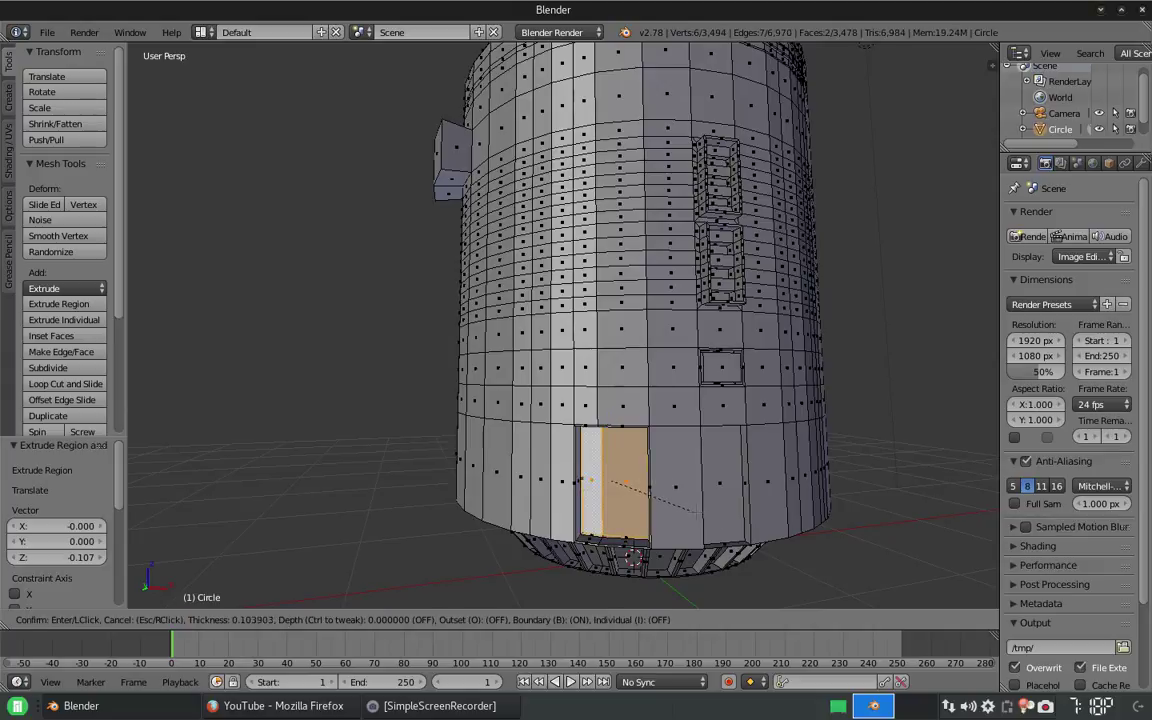
{"action": "left_click", "coordinate": [625, 490]}
{"action": "mouse_move", "coordinate": [625, 490]}
{"action": "middle_mouse_down"}
{"action": "mouse_move", "coordinate": [545, 500]}
{"action": "mouse_move", "coordinate": [640, 500]}
{"action": "middle_mouse_up"}
{"action": "key", "text": "e"}
{"action": "left_click", "coordinate": [545, 515]}
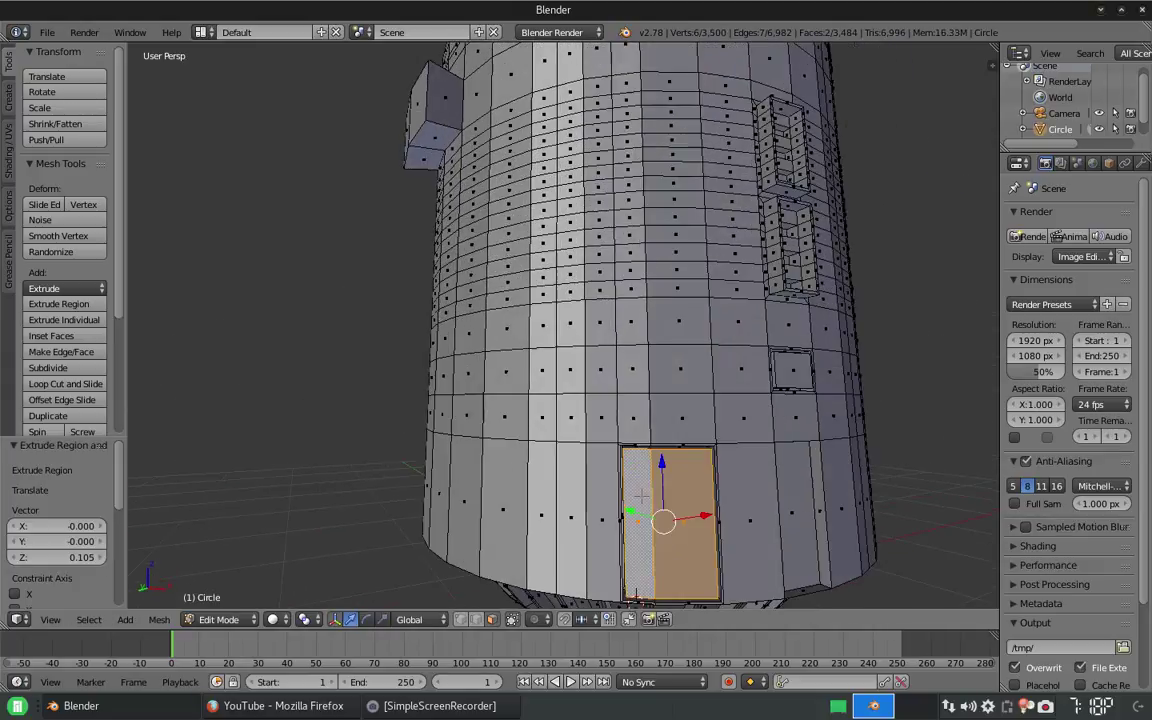
Step: Add one horizontal loop cut through the bottom band and door panel, and inspect the model in Object Mode
{"action": "key", "text": "ctrl+r"}
{"action": "left_click", "coordinate": [640, 490]}
{"action": "right_click", "coordinate": [640, 490]}
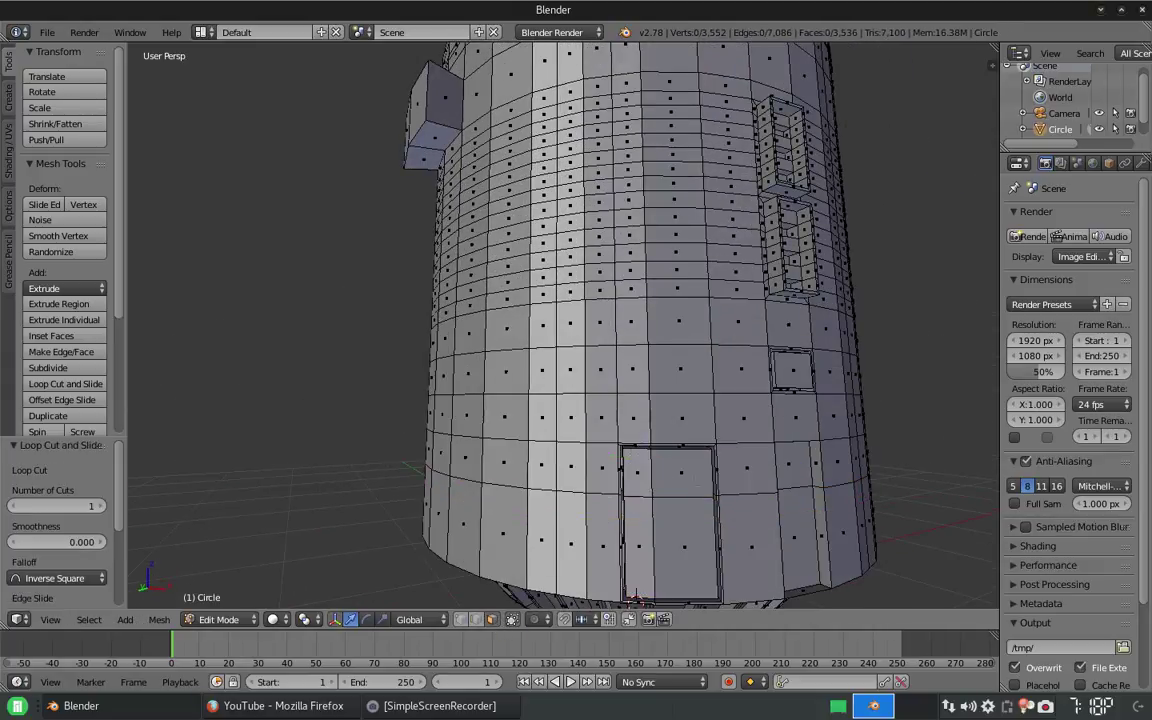
{"action": "middle_click_drag", "start_coordinate": [638, 484], "coordinate": [620, 345]}
{"action": "key", "text": "Tab"}
{"action": "scroll", "coordinate": [716, 292], "scroll_direction": "down", "scroll_amount": 4}
{"action": "scroll", "coordinate": [617, 347], "scroll_direction": "up", "scroll_amount": 4}
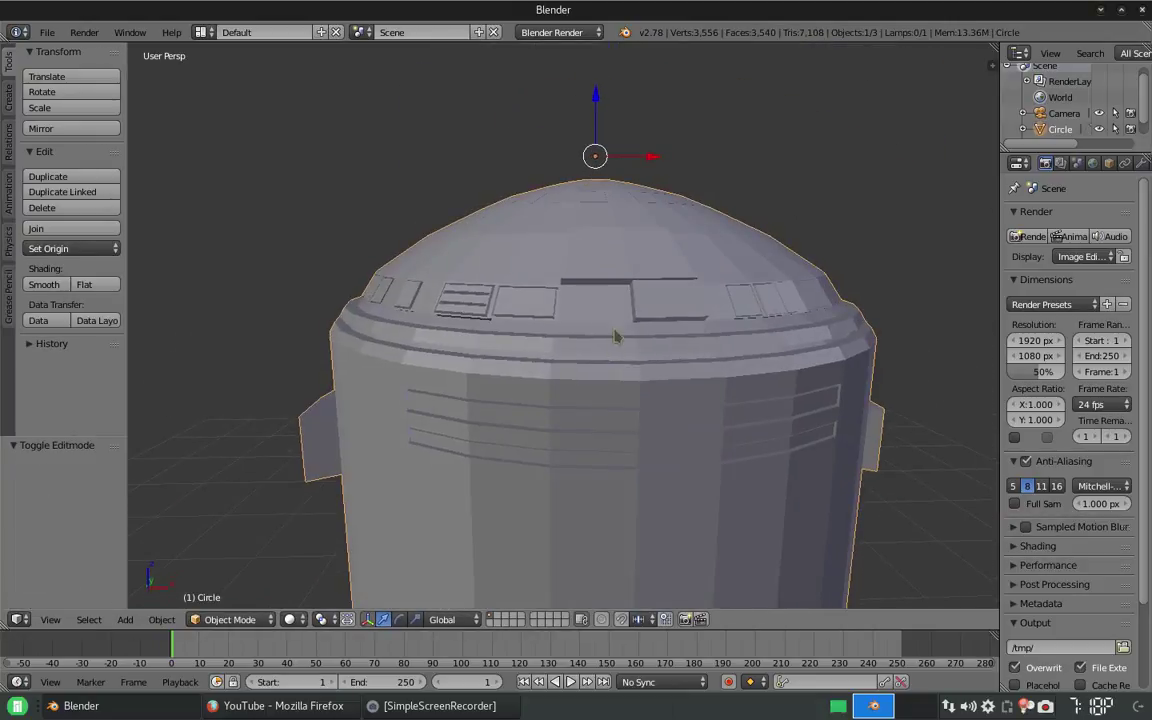
Step: Add a 32-vertex circle to the mesh and move it up 4.367 along Z to the top of the dome
{"action": "key", "text": "Tab"}
{"action": "scroll", "coordinate": [545, 237], "scroll_direction": "down", "scroll_amount": 5}
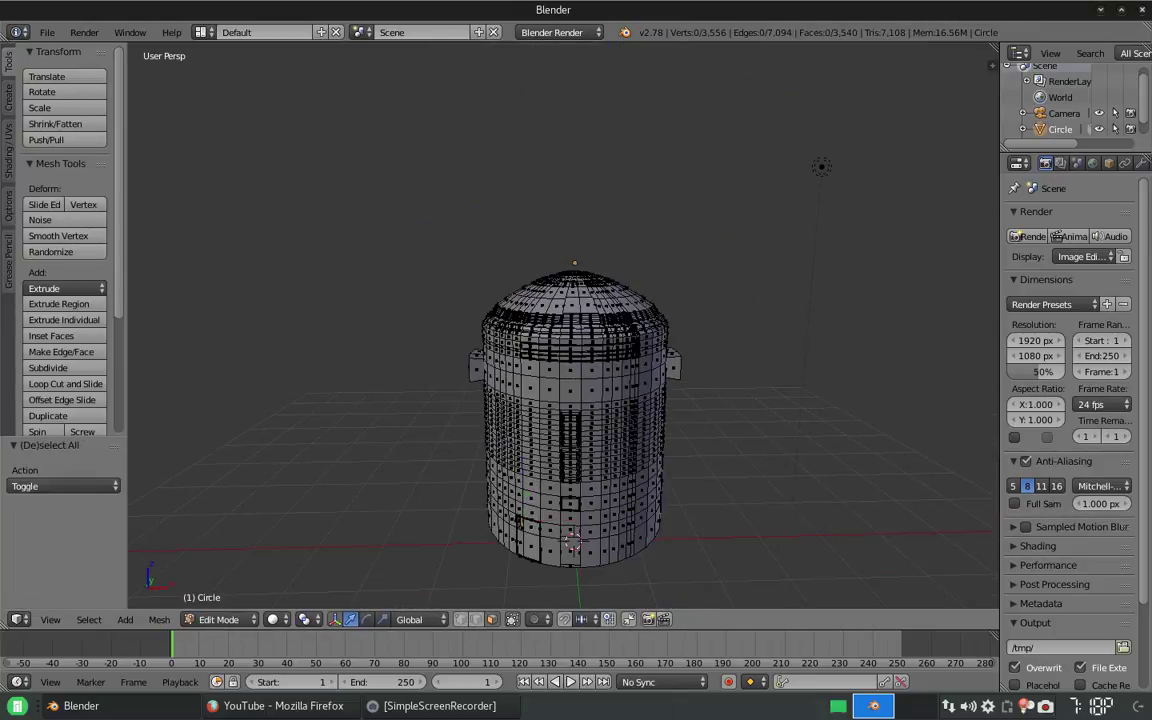
{"action": "key", "text": "shift+a"}
{"action": "left_click", "coordinate": [522, 469]}
{"action": "key", "text": "g"}
{"action": "key", "text": "z"}
{"action": "key", "text": "Return"}
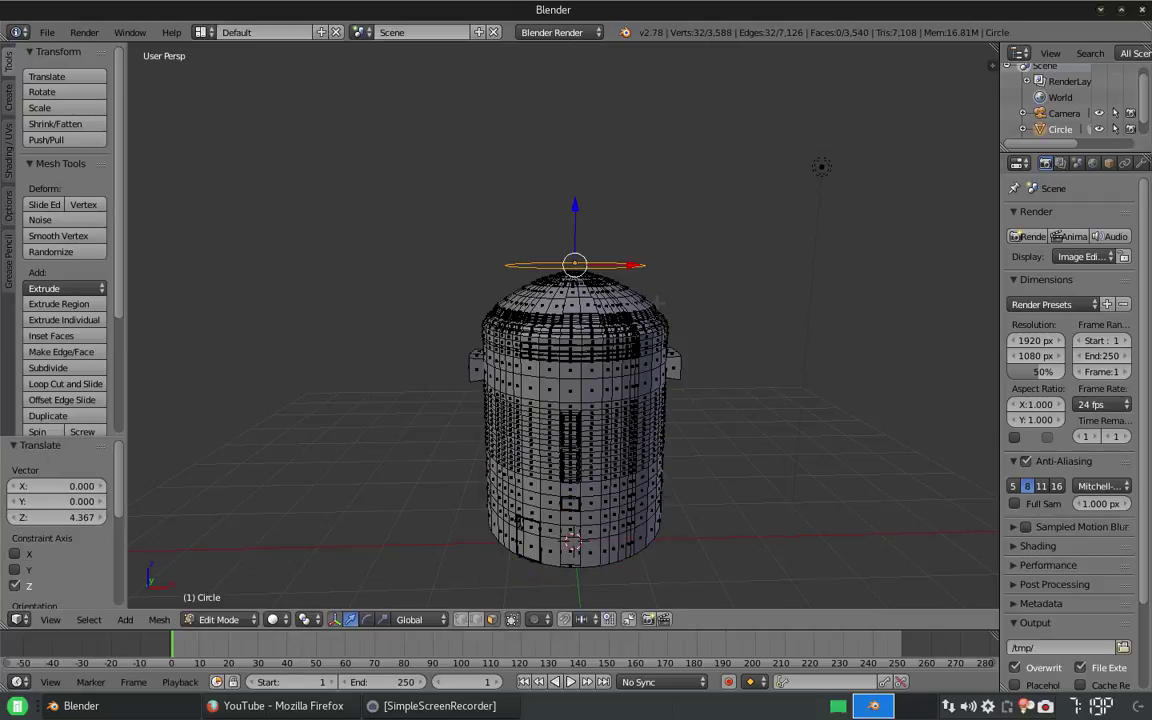
Step: Tilt the new circle about X, shrink it and move it along Y to the front of the dome
{"action": "key", "text": "r"}
{"action": "key", "text": "x"}
{"action": "key", "text": "Return"}
{"action": "key", "text": "s"}
{"action": "key", "text": "Return"}
{"action": "middle_click_drag", "start_coordinate": [700, 400], "coordinate": [640, 380]}
{"action": "key", "text": "g"}
{"action": "key", "text": "y"}
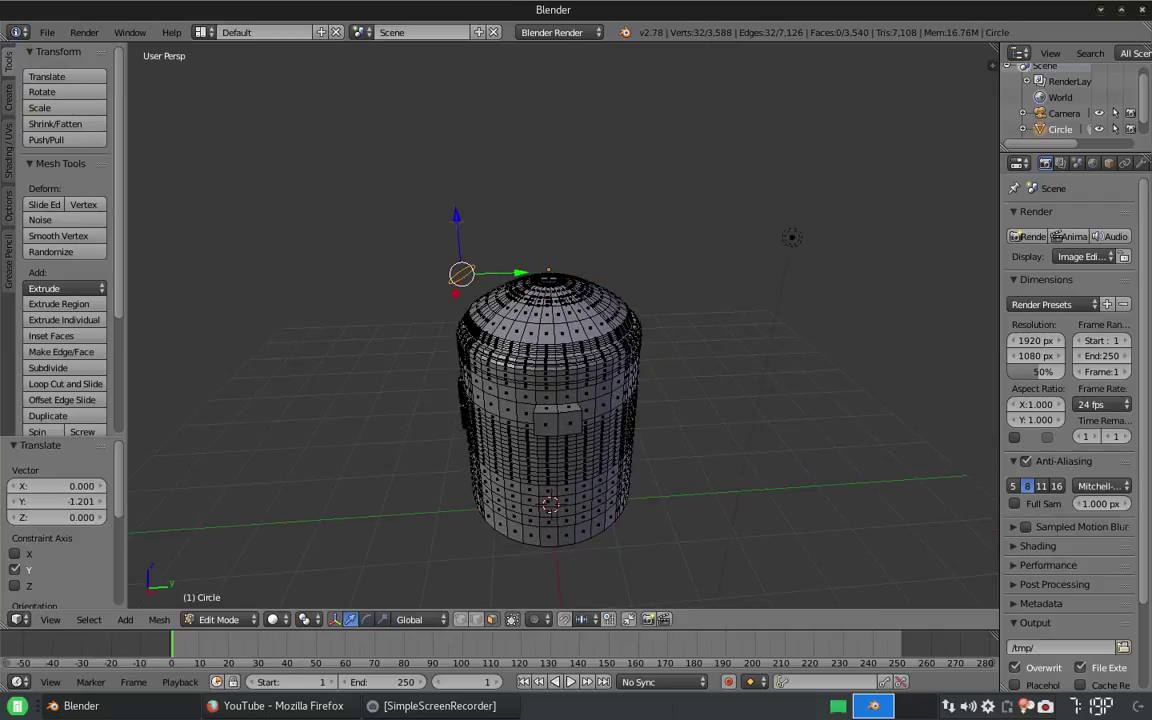
{"action": "key", "text": "Return"}
{"action": "key", "text": "g"}
{"action": "key", "text": "y"}
{"action": "key", "text": "Return"}
Step: Scale the circle to 0.507 and move it in Y and Z onto the raised front panel of the dome
{"action": "scroll", "coordinate": [586, 328], "scroll_direction": "up", "scroll_amount": 6}
{"action": "key", "text": "s"}
{"action": "key", "text": "Return"}
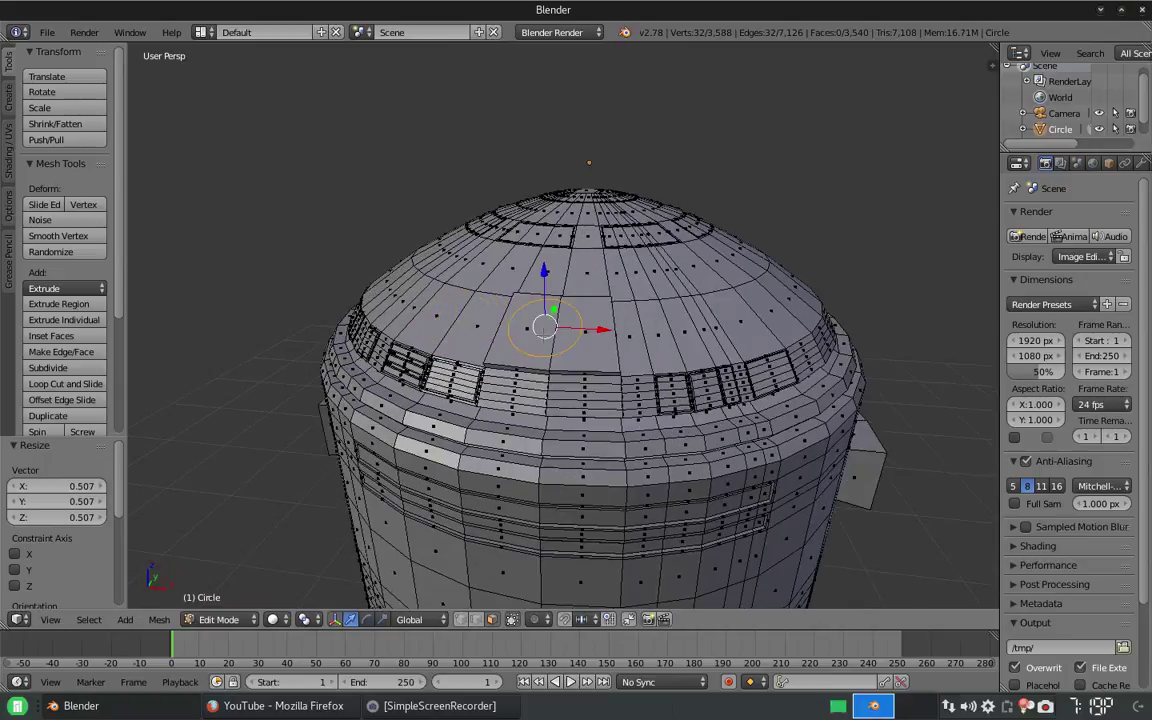
{"action": "key", "text": "g"}
{"action": "key", "text": "y"}
{"action": "key", "text": "z"}
{"action": "key", "text": "Return"}
Step: Rotate the circle about X to match the slope of the raised dome panel and move it along Y to the panel's surface
{"action": "middle_click_drag", "start_coordinate": [588, 328], "coordinate": [518, 303]}
{"action": "key", "text": "r"}
{"action": "key", "text": "x"}
{"action": "left_click", "coordinate": [462, 268]}
{"action": "middle_click_drag", "start_coordinate": [462, 268], "coordinate": [520, 300]}
{"action": "key", "text": "Tab"}
{"action": "key", "text": "Tab"}
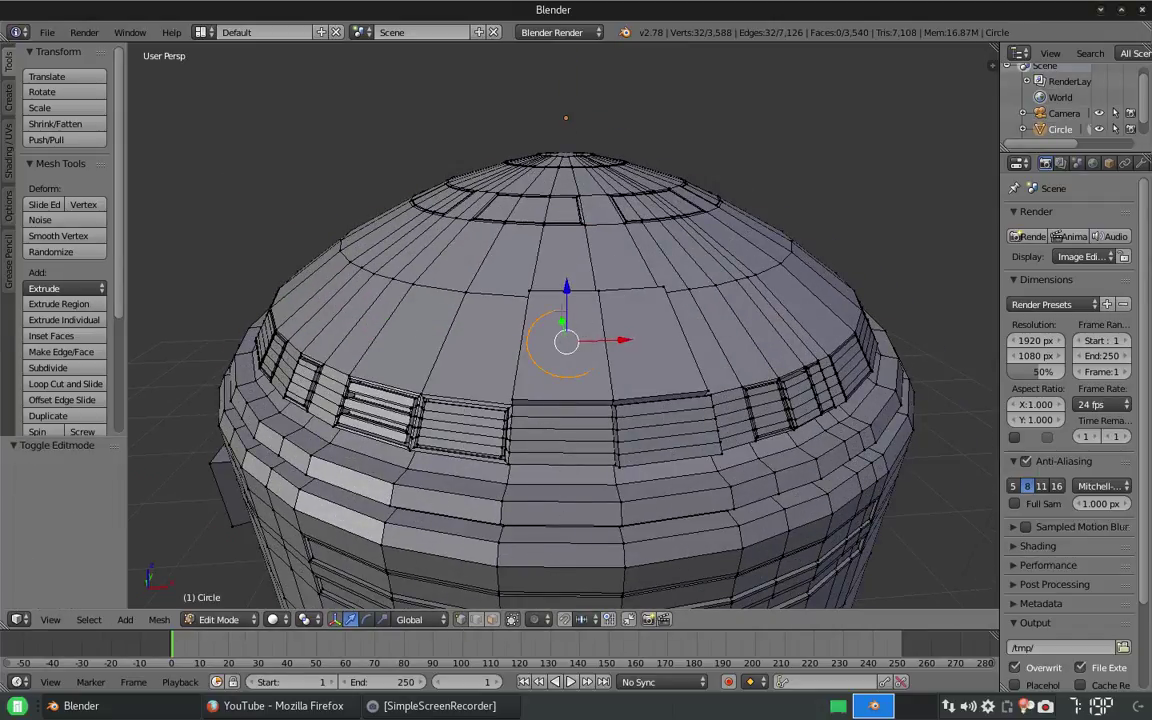
{"action": "key", "text": "g"}
{"action": "key", "text": "y"}
{"action": "left_click", "coordinate": [628, 370]}
Step: Extrude the circle inward into concentric rings of decreasing scale and fill the small centre opening with a face
{"action": "middle_click_drag", "start_coordinate": [640, 376], "coordinate": [630, 440]}
{"action": "key", "text": "e"}
{"action": "key", "text": "s"}
{"action": "left_click", "coordinate": [629, 453]}
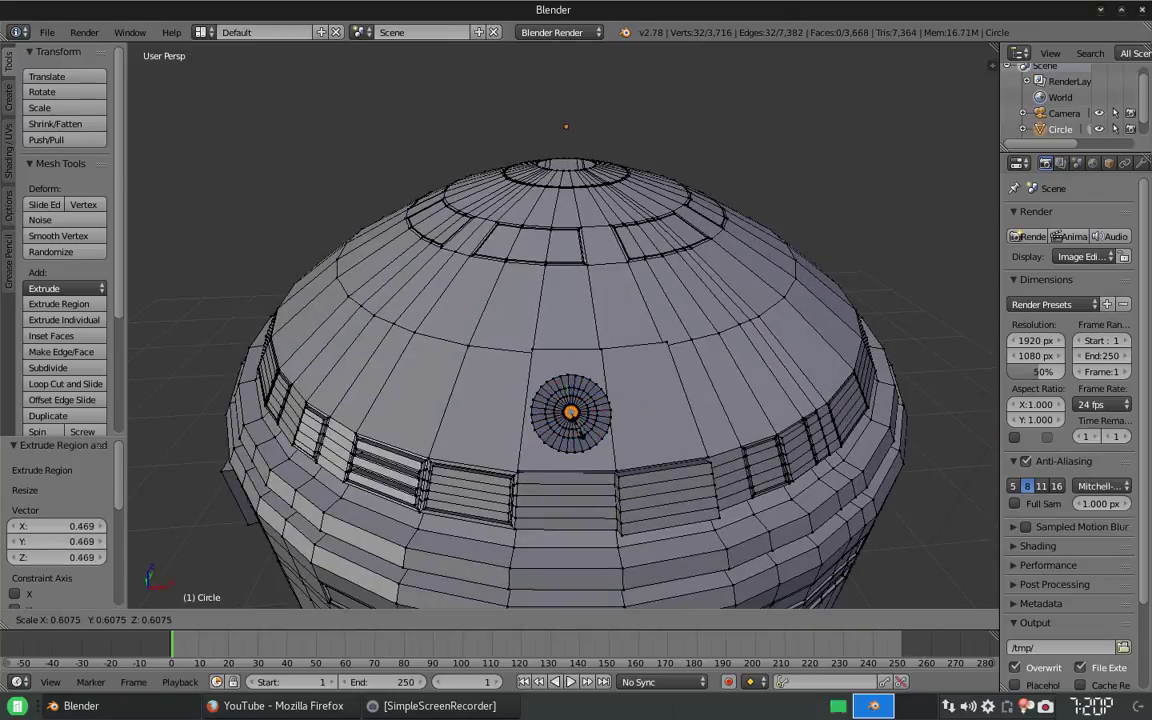
{"action": "left_click", "coordinate": [581, 433]}
{"action": "key", "text": "f"}
{"action": "scroll", "coordinate": [581, 433], "scroll_direction": "up", "scroll_amount": 4}
{"action": "middle_click_drag", "start_coordinate": [581, 433], "coordinate": [620, 380]}
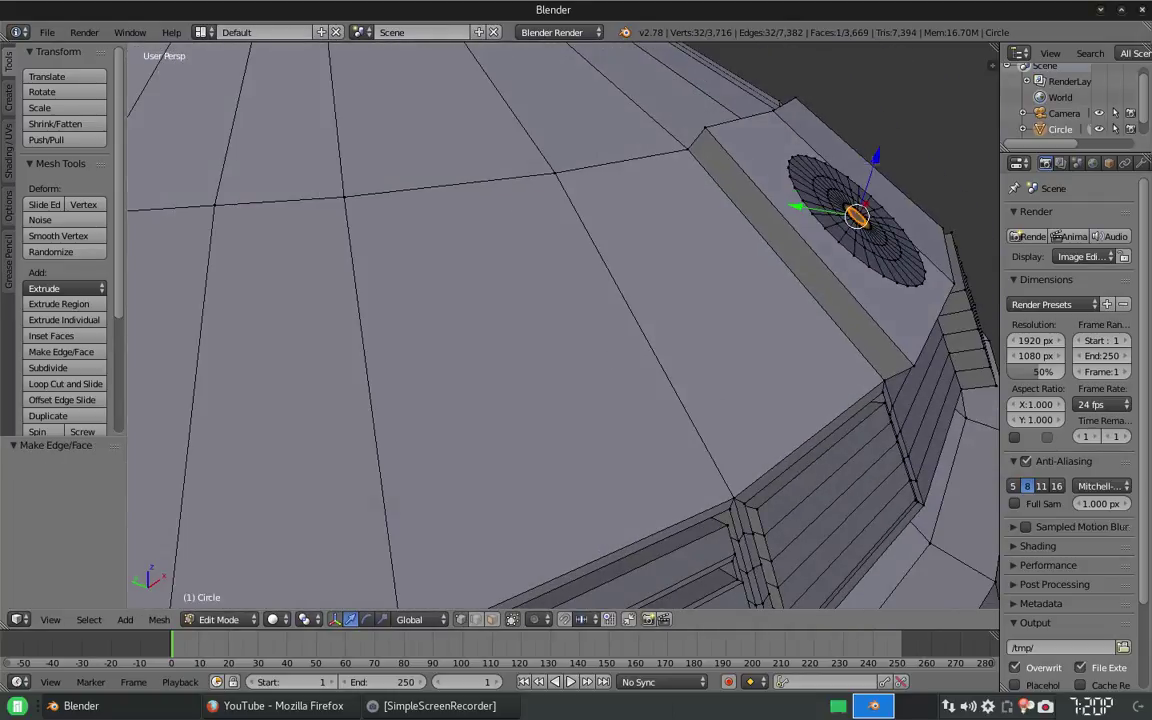
{"action": "key", "text": "g"}
{"action": "key", "text": "z"}
{"action": "key", "text": "z"}
{"action": "key", "text": "Escape"}
{"action": "middle_click_drag", "start_coordinate": [784, 205], "coordinate": [690, 215]}
{"action": "key", "text": "KP_3"}
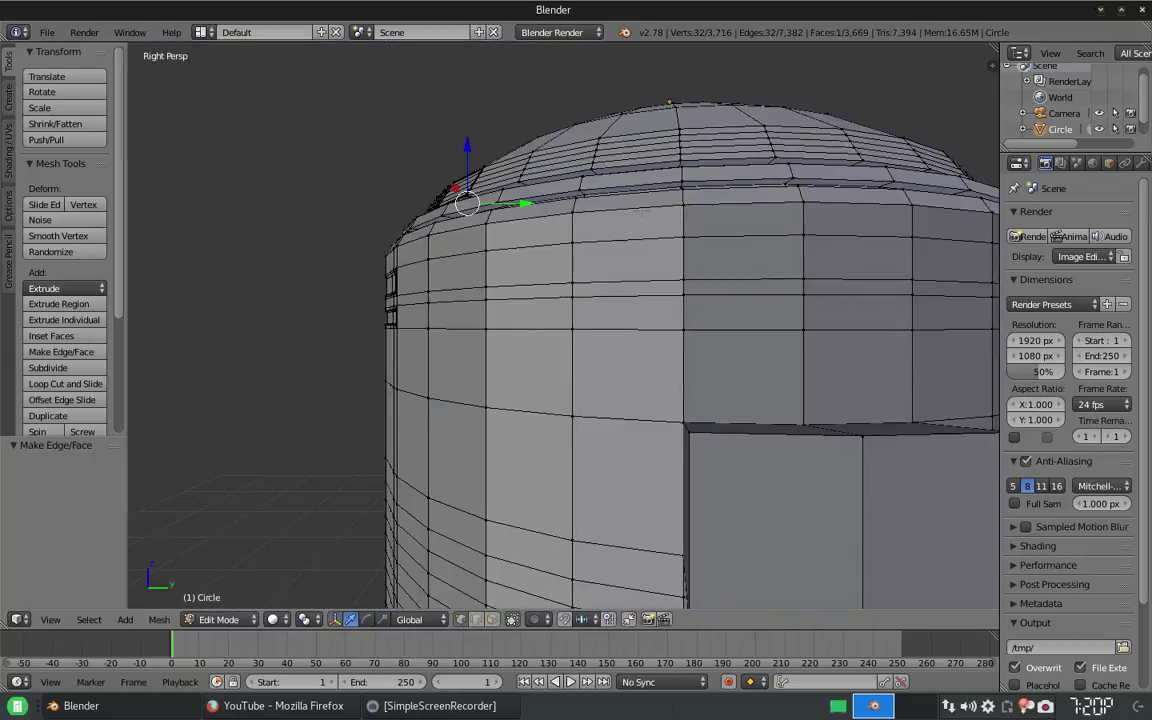
{"action": "key", "text": "KP_Decimal"}
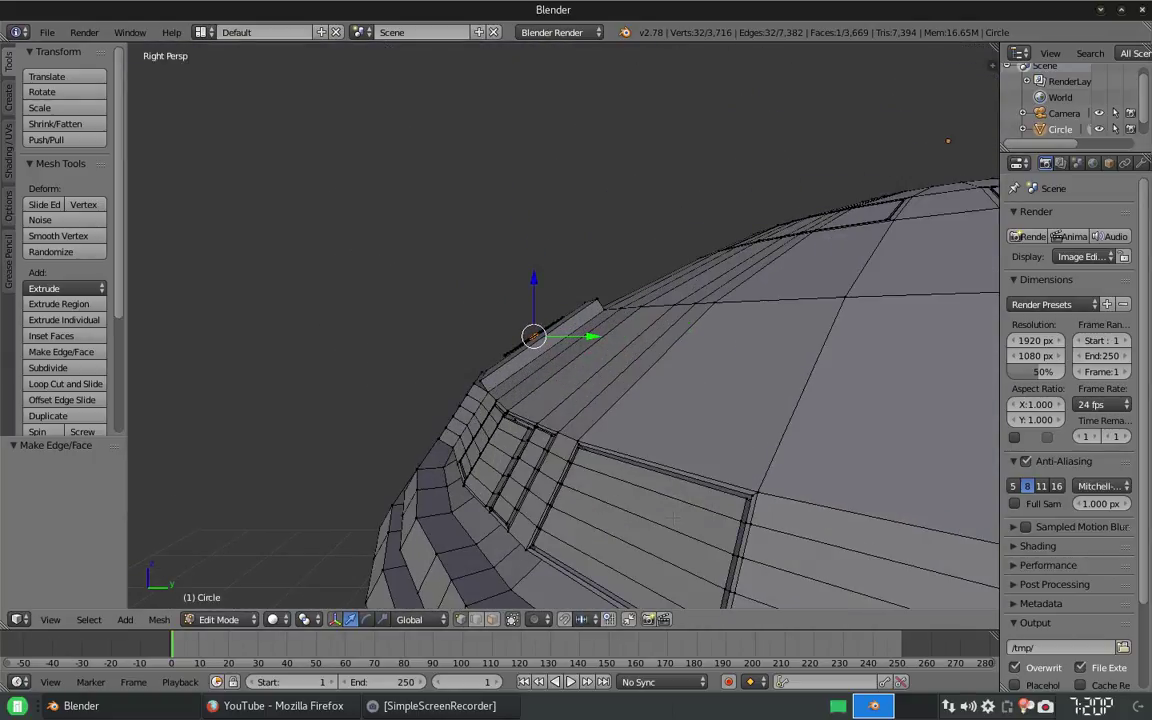
{"action": "left_click", "coordinate": [190, 706]}
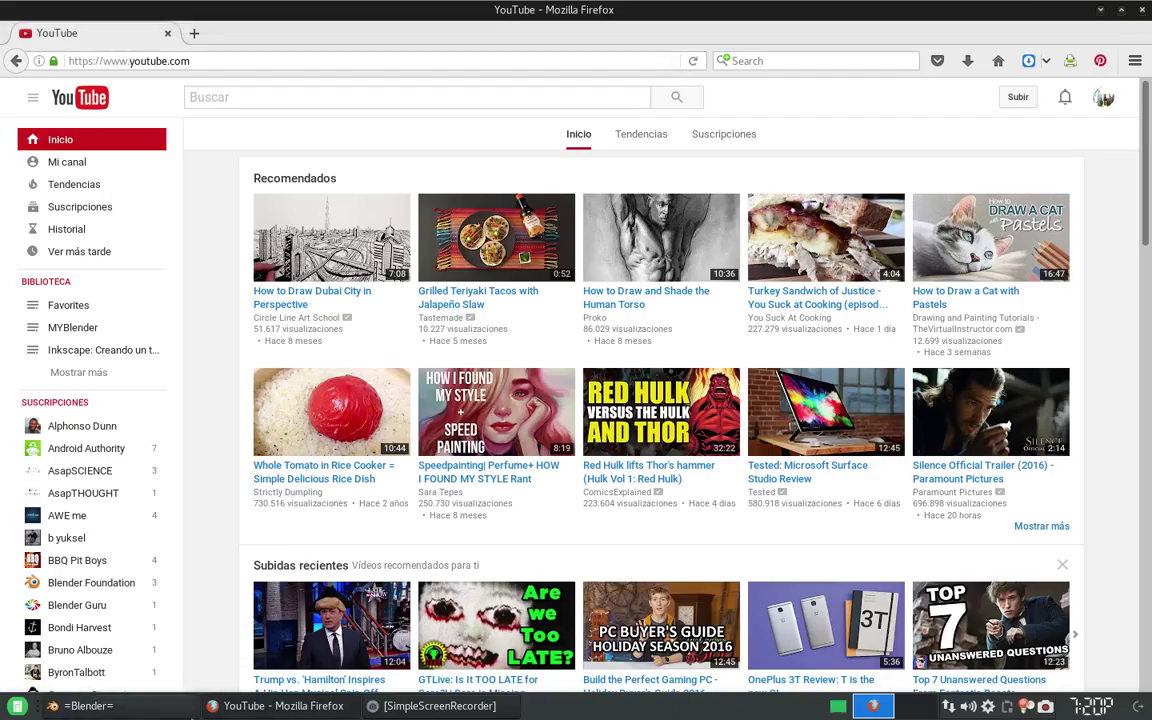
{"action": "left_click", "coordinate": [120, 706]}
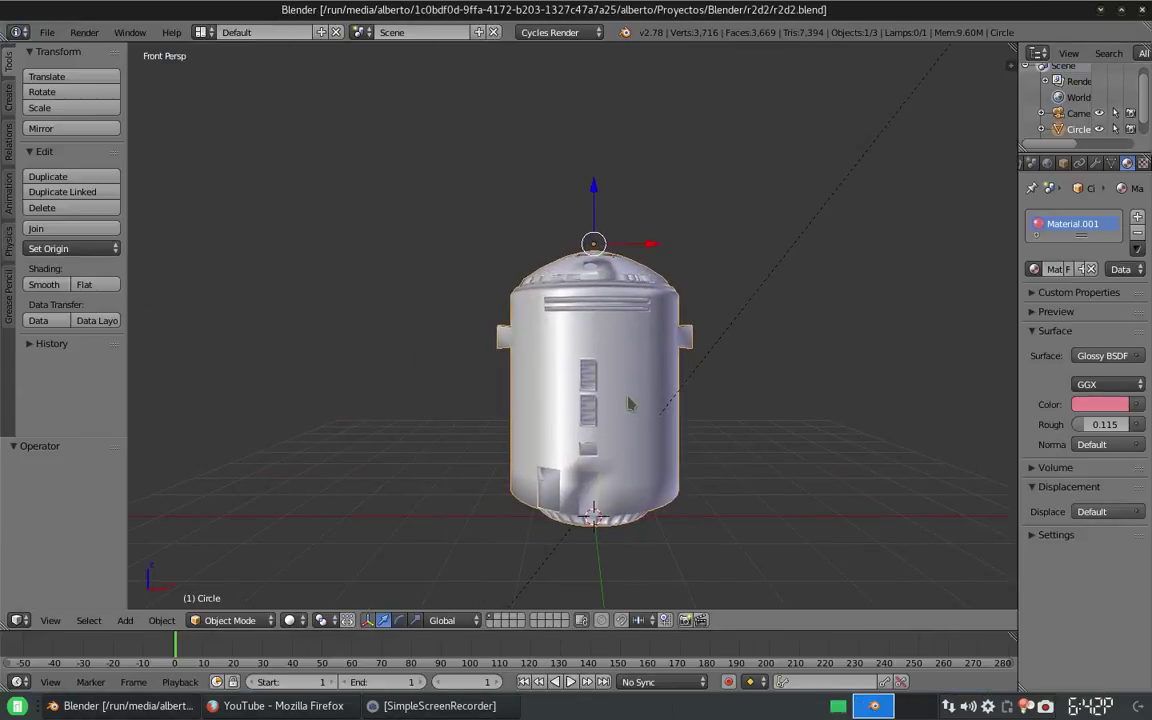
Step: Add two edge loops around the body at the height of the side blocks and scale them to 0.553 along Z
{"action": "scroll", "coordinate": [563, 346], "scroll_direction": "up", "scroll_amount": 3}
{"action": "key", "text": "Tab"}
{"action": "key", "text": "ctrl+r"}
{"action": "left_click", "coordinate": [560, 356]}
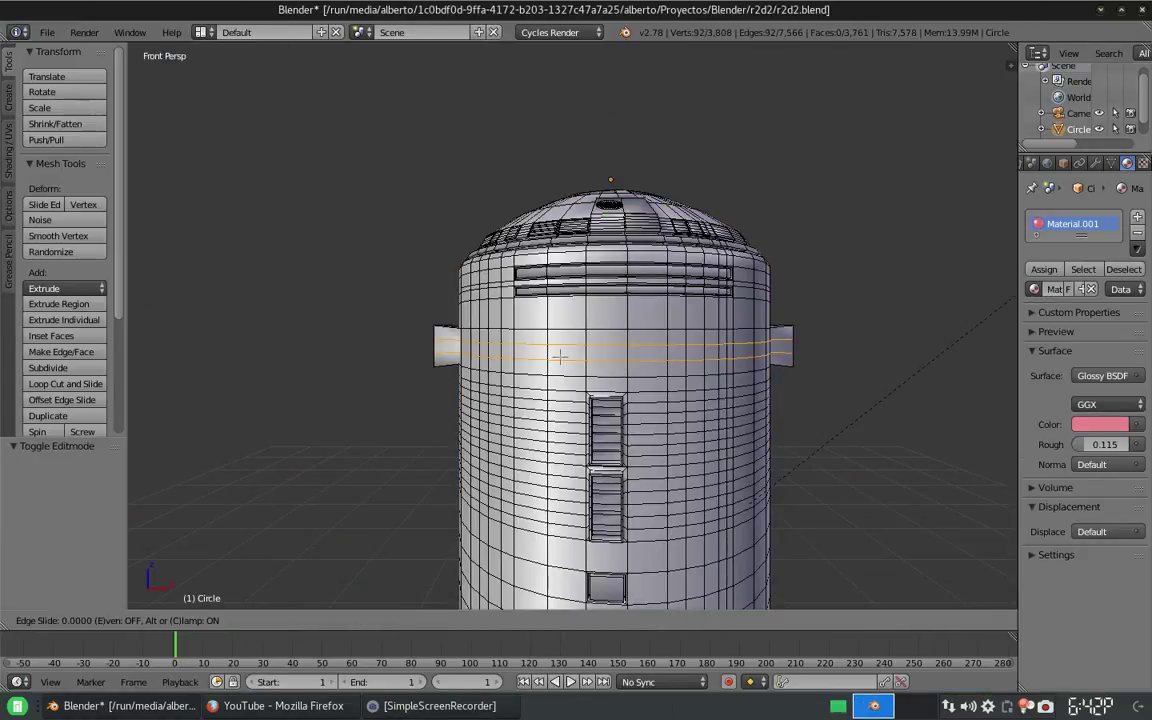
{"action": "left_click", "coordinate": [560, 356]}
{"action": "key", "text": "s"}
{"action": "key", "text": "z"}
{"action": "left_click", "coordinate": [681, 391]}
{"action": "scroll", "coordinate": [549, 578], "scroll_direction": "up", "scroll_amount": 2}
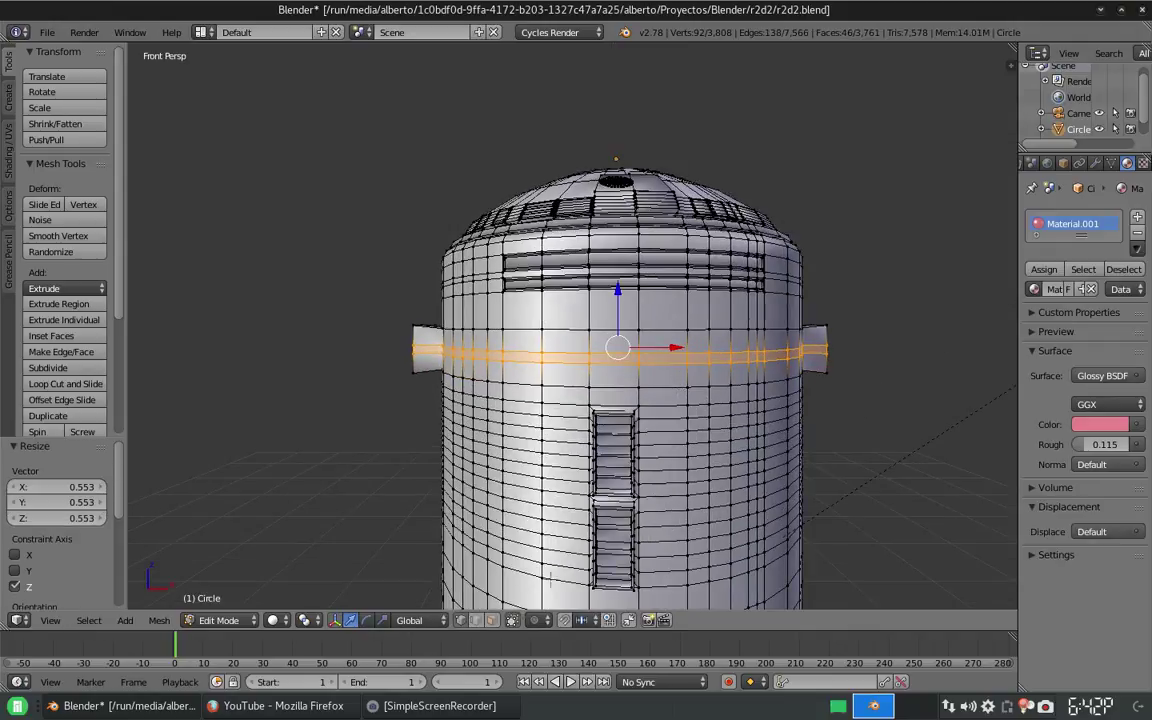
Step: Select the front faces of the band between the new loops, then inset and extrude them into a recessed strip
{"action": "key", "text": "ctrl+tab"}
{"action": "left_click_drag", "start_coordinate": [495, 345], "coordinate": [635, 370]}
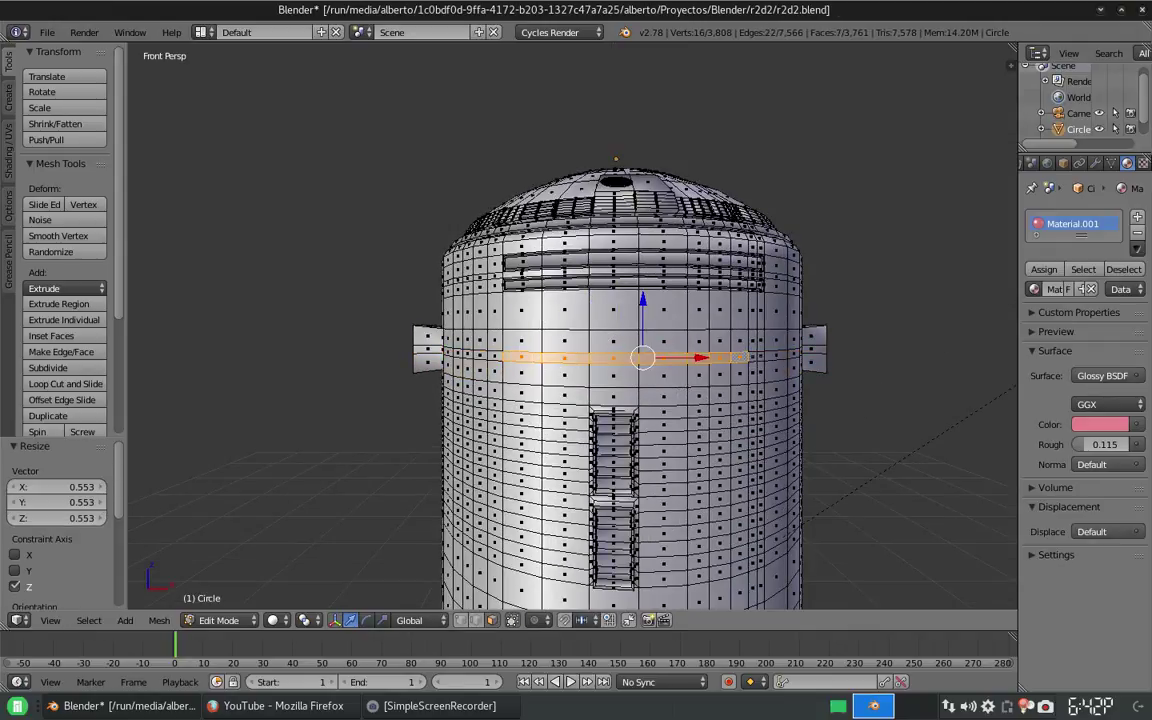
{"action": "scroll", "coordinate": [570, 330], "scroll_direction": "up", "scroll_amount": 2}
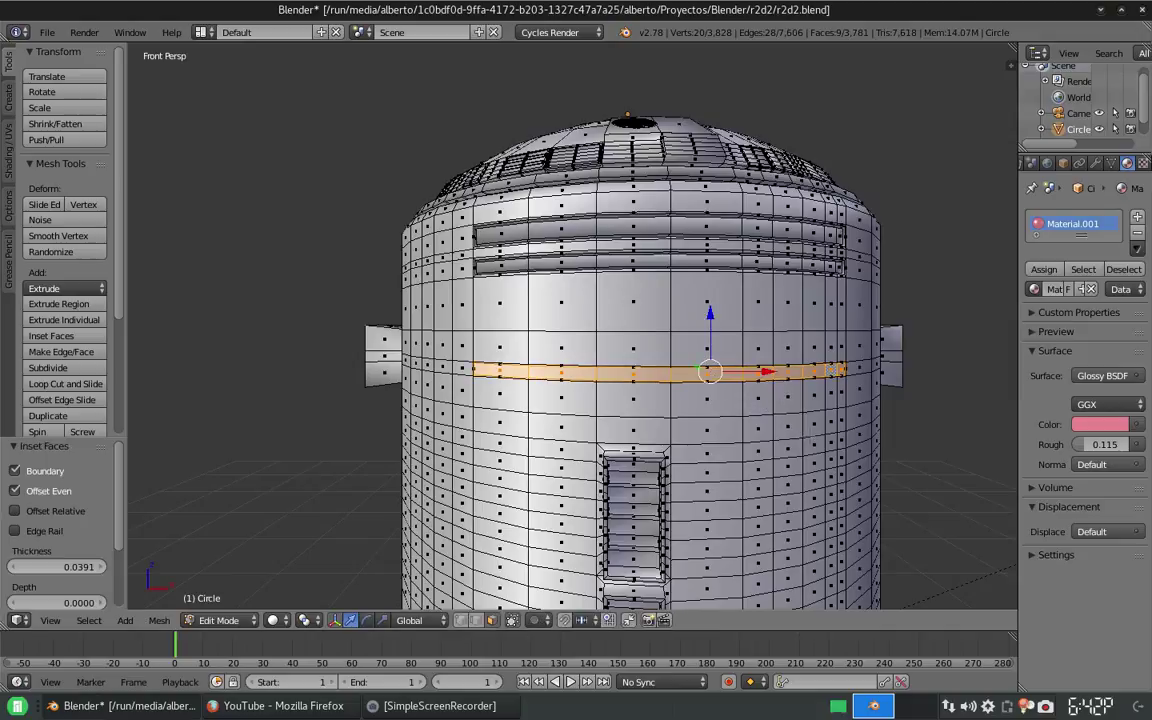
{"action": "middle_click_drag", "start_coordinate": [700, 420], "coordinate": [613, 349]}
{"action": "key", "text": "e"}
{"action": "key", "text": "i"}
{"action": "left_click", "coordinate": [770, 420]}
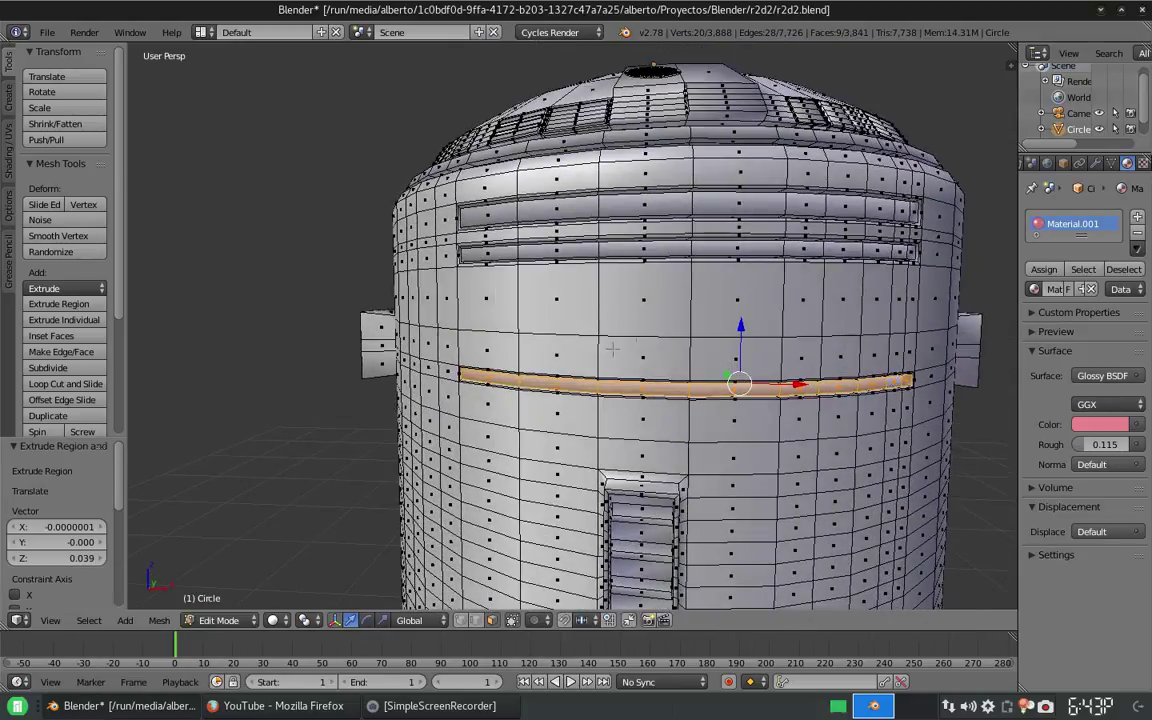
Step: Add an edge loop around the body close to the existing loop above the new recessed strip
{"action": "key", "text": "ctrl+r"}
{"action": "left_click", "coordinate": [613, 335]}
{"action": "left_click", "coordinate": [581, 552]}
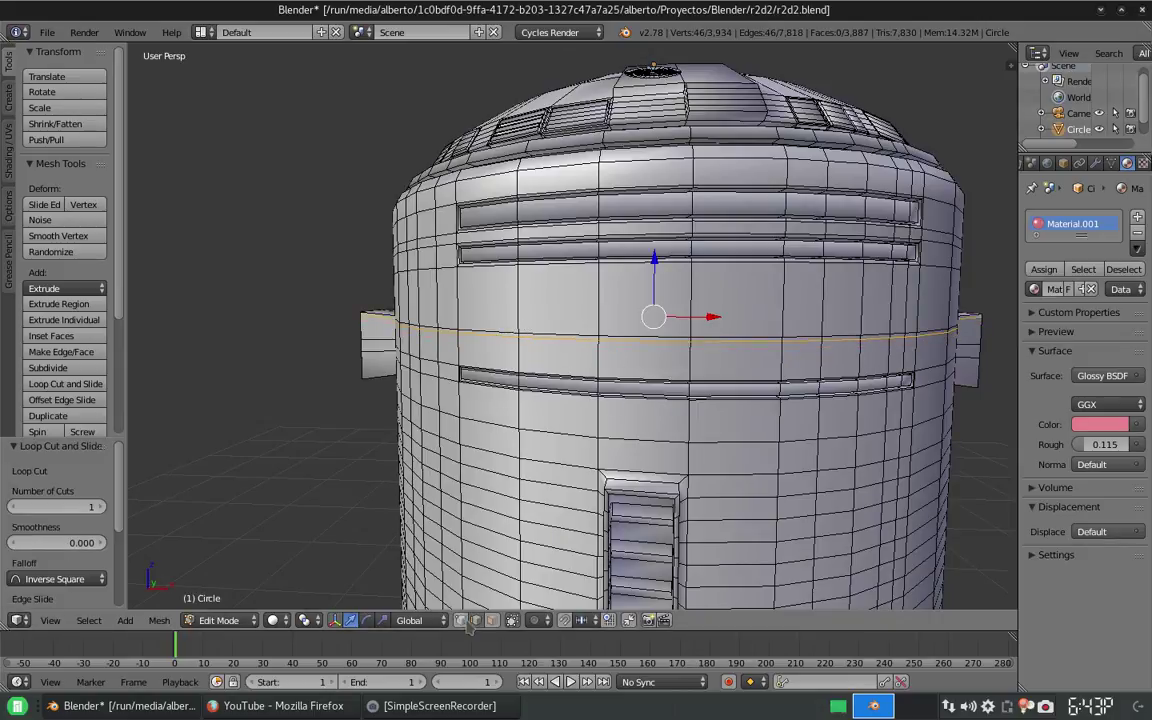
Step: Select the front faces of the thin band above the recessed strip and extrude them into a narrow groove
{"action": "key", "text": "a"}
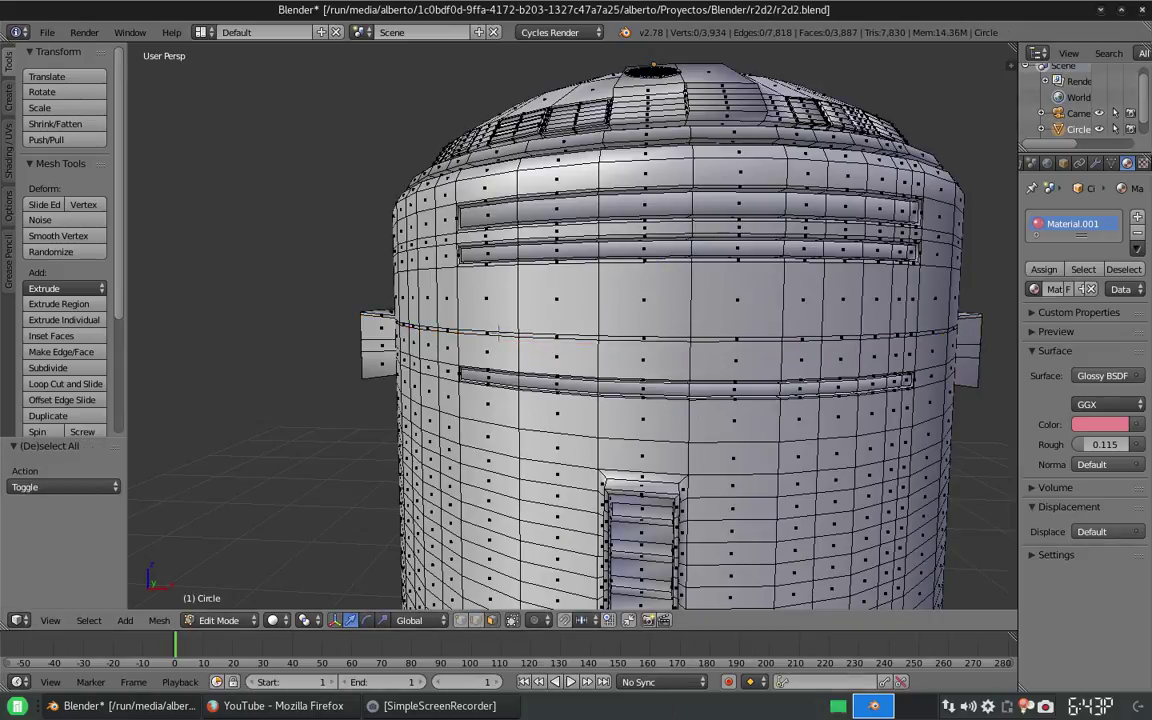
{"action": "right_click", "coordinate": [660, 337], "text": "shift"}
{"action": "scroll", "coordinate": [660, 337], "scroll_direction": "up", "scroll_amount": 2}
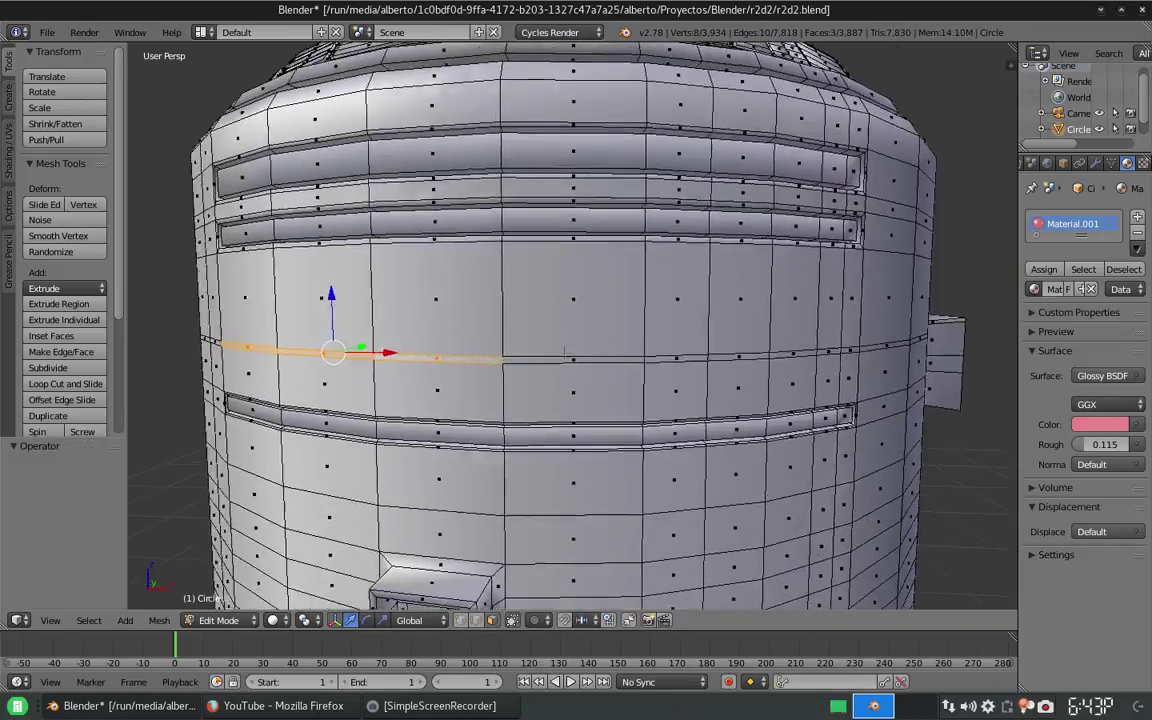
{"action": "middle_click_drag", "start_coordinate": [660, 337], "coordinate": [646, 339], "text": "shift"}
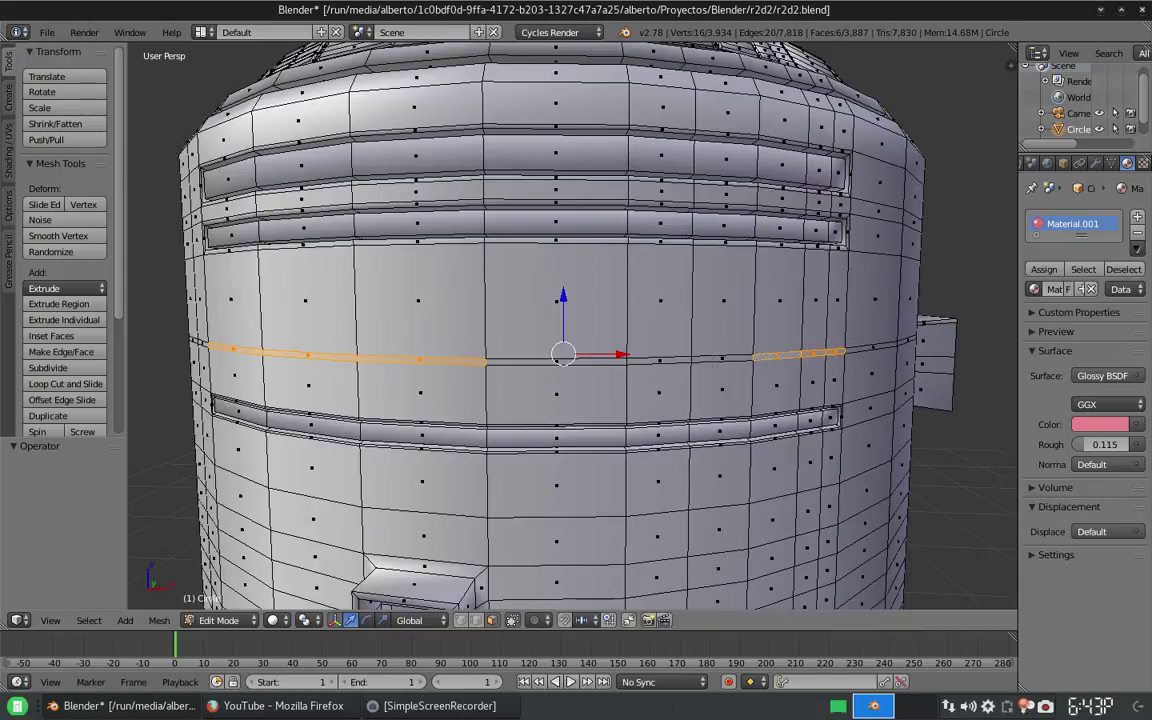
{"action": "scroll", "coordinate": [534, 321], "scroll_direction": "down", "scroll_amount": 3}
{"action": "middle_click_drag", "start_coordinate": [534, 321], "coordinate": [560, 360]}
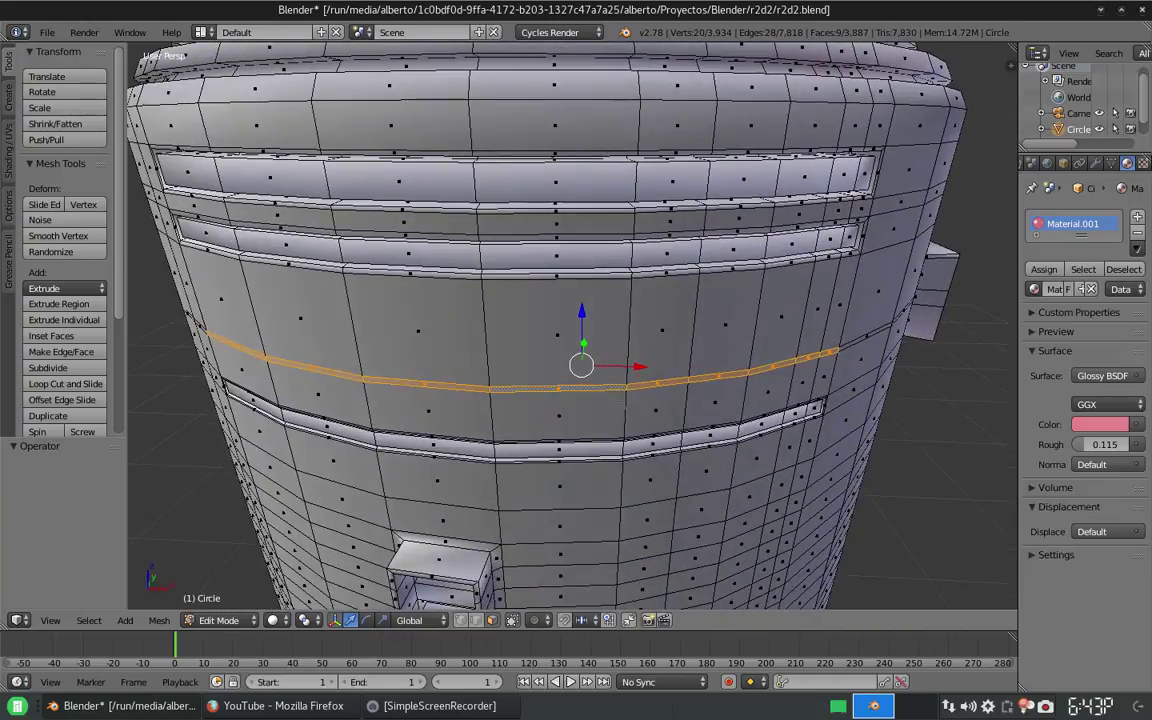
{"action": "key", "text": "Tab"}
{"action": "scroll", "coordinate": [618, 402], "scroll_direction": "down", "scroll_amount": 2}
{"action": "middle_click_drag", "start_coordinate": [618, 402], "coordinate": [634, 337]}
{"action": "key", "text": "Tab"}
{"action": "key", "text": "Tab"}
{"action": "key", "text": "Tab"}
{"action": "key", "text": "a"}
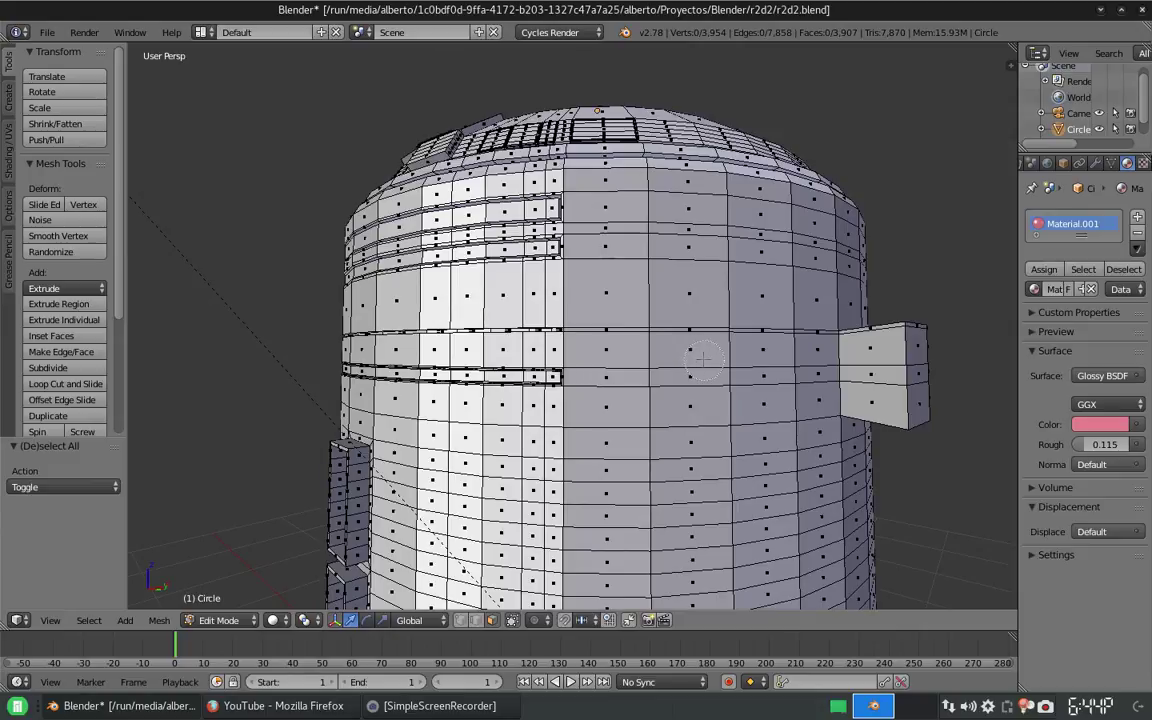
Step: Select a tall three-column panel of body faces beside the side block, then inset it and extrude it by -0.027
{"action": "mouse_move", "coordinate": [723, 395]}
{"action": "left_mouse_down"}
{"action": "mouse_move", "coordinate": [645, 400]}
{"action": "mouse_move", "coordinate": [640, 425]}
{"action": "left_mouse_up"}
{"action": "middle_click_drag", "start_coordinate": [640, 425], "coordinate": [655, 222], "text": "shift"}
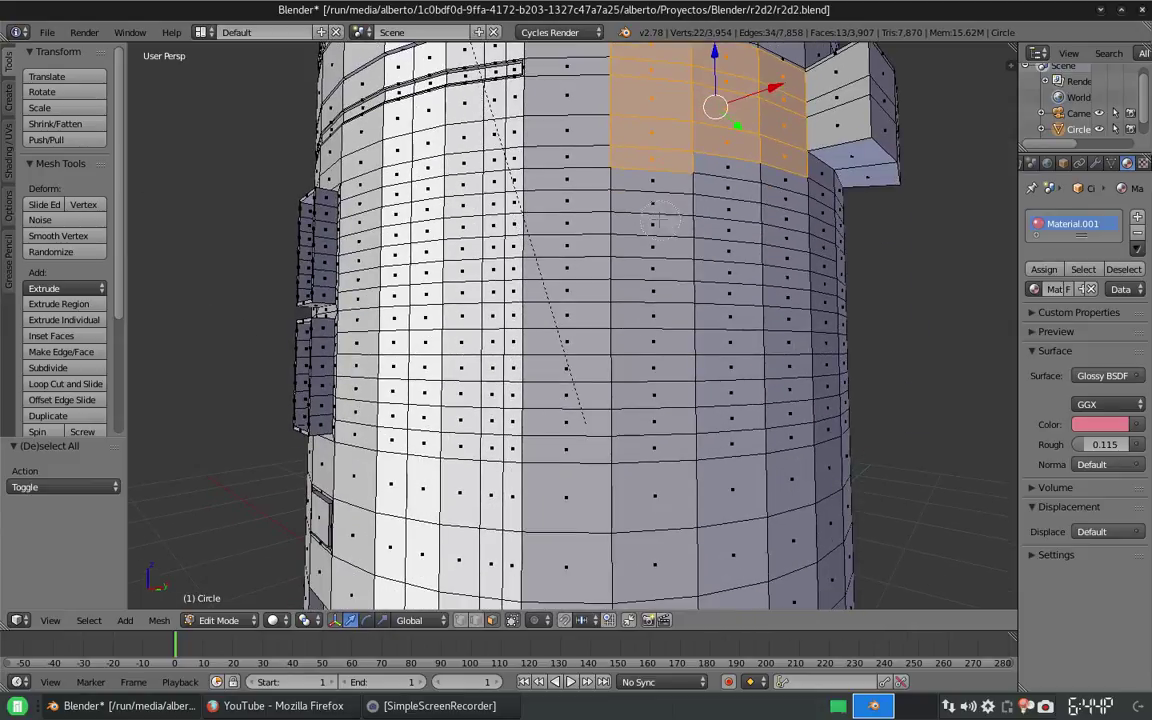
{"action": "mouse_move", "coordinate": [689, 202]}
{"action": "left_mouse_down"}
{"action": "mouse_move", "coordinate": [660, 335]}
{"action": "mouse_move", "coordinate": [680, 450]}
{"action": "left_mouse_up"}
{"action": "middle_click_drag", "start_coordinate": [680, 450], "coordinate": [742, 353]}
{"action": "key", "text": "e"}
{"action": "left_click", "coordinate": [745, 352]}
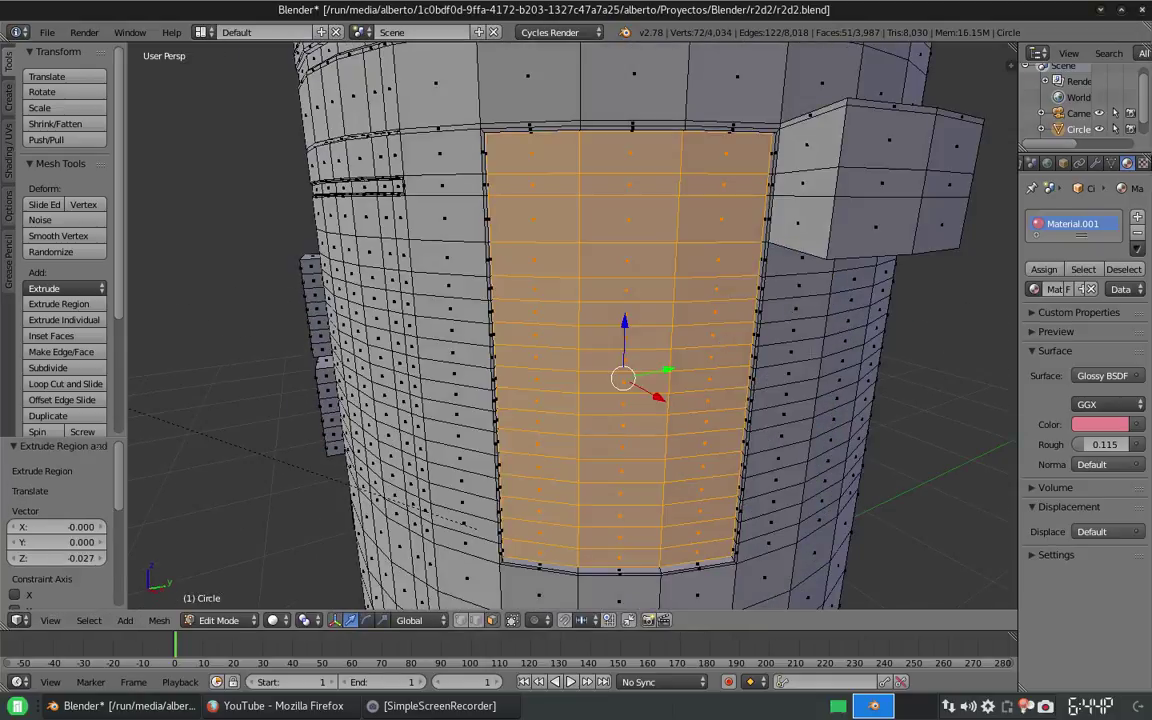
Step: Inset the tall side panel by 0.0595, extrude it in place and move the extruded faces 0.017 along X
{"action": "key", "text": "i"}
{"action": "left_click", "coordinate": [790, 350]}
{"action": "middle_click_drag", "start_coordinate": [790, 350], "coordinate": [760, 300]}
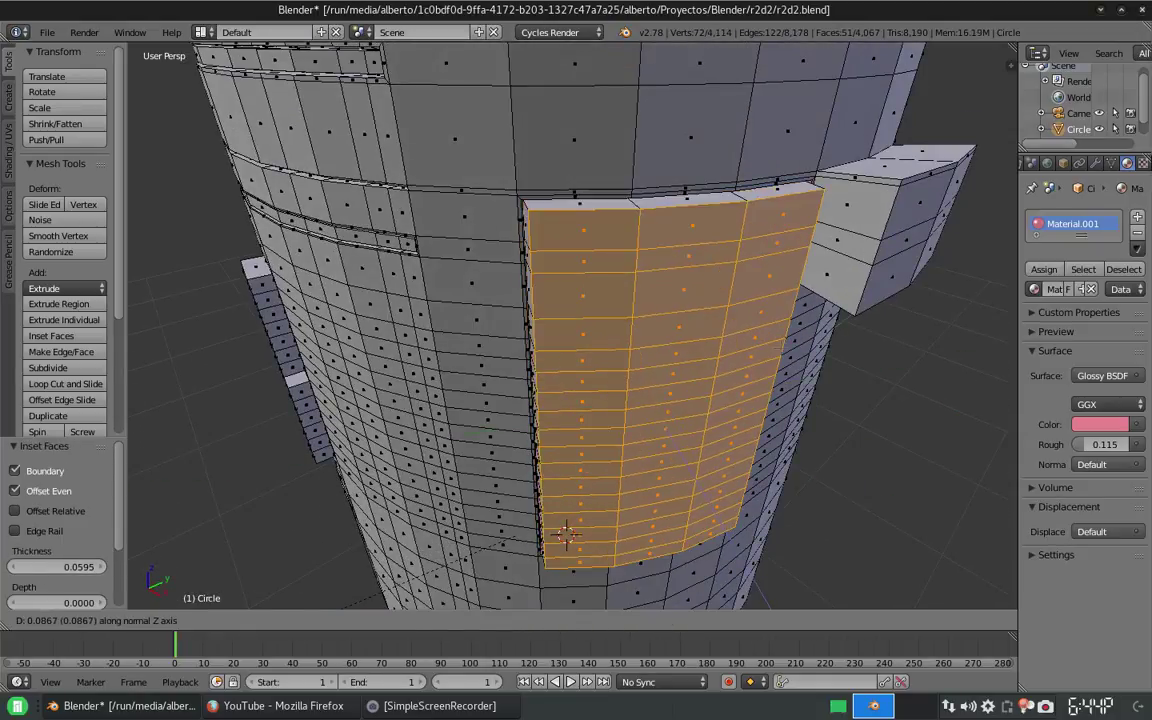
{"action": "key", "text": "e"}
{"action": "key", "text": "Escape"}
{"action": "key", "text": "g"}
{"action": "key", "text": "x"}
{"action": "left_click", "coordinate": [566, 534]}
{"action": "middle_click_drag", "start_coordinate": [566, 534], "coordinate": [785, 438]}
Step: Inset the side panel's faces again by about 0.071 and extrude them by -0.014
{"action": "key", "text": "i"}
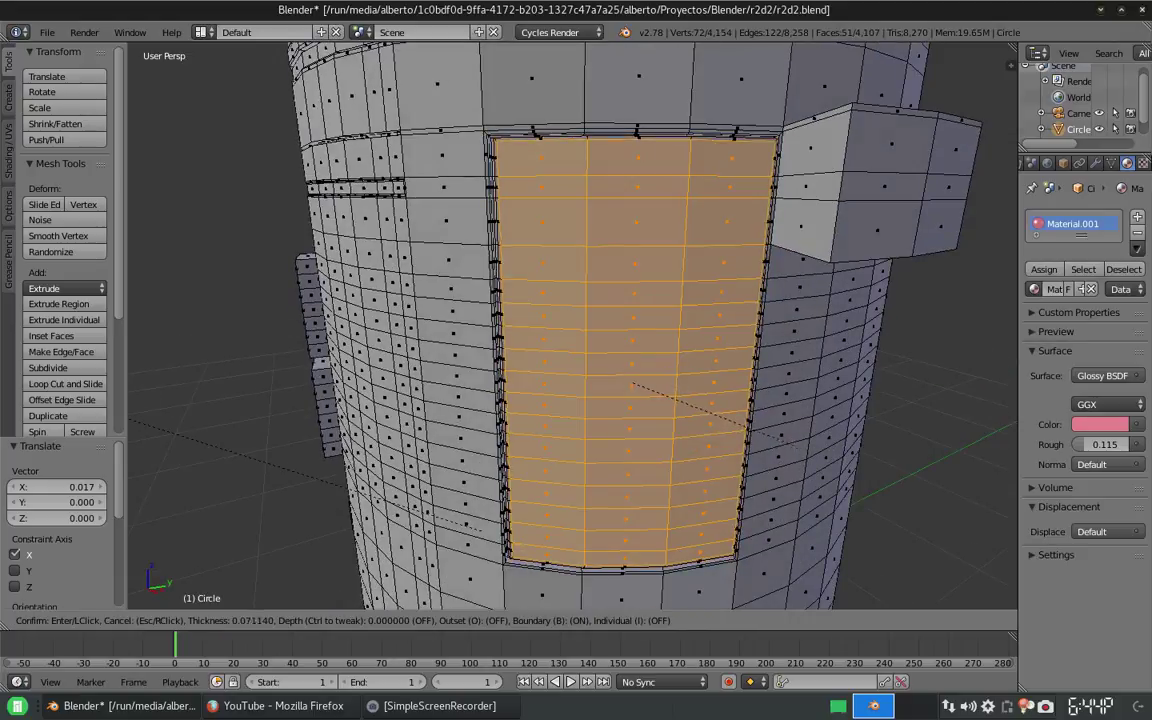
{"action": "left_click", "coordinate": [785, 438]}
{"action": "scroll", "coordinate": [785, 438], "scroll_direction": "down", "scroll_amount": 4}
{"action": "key", "text": "e"}
{"action": "left_click", "coordinate": [600, 440]}
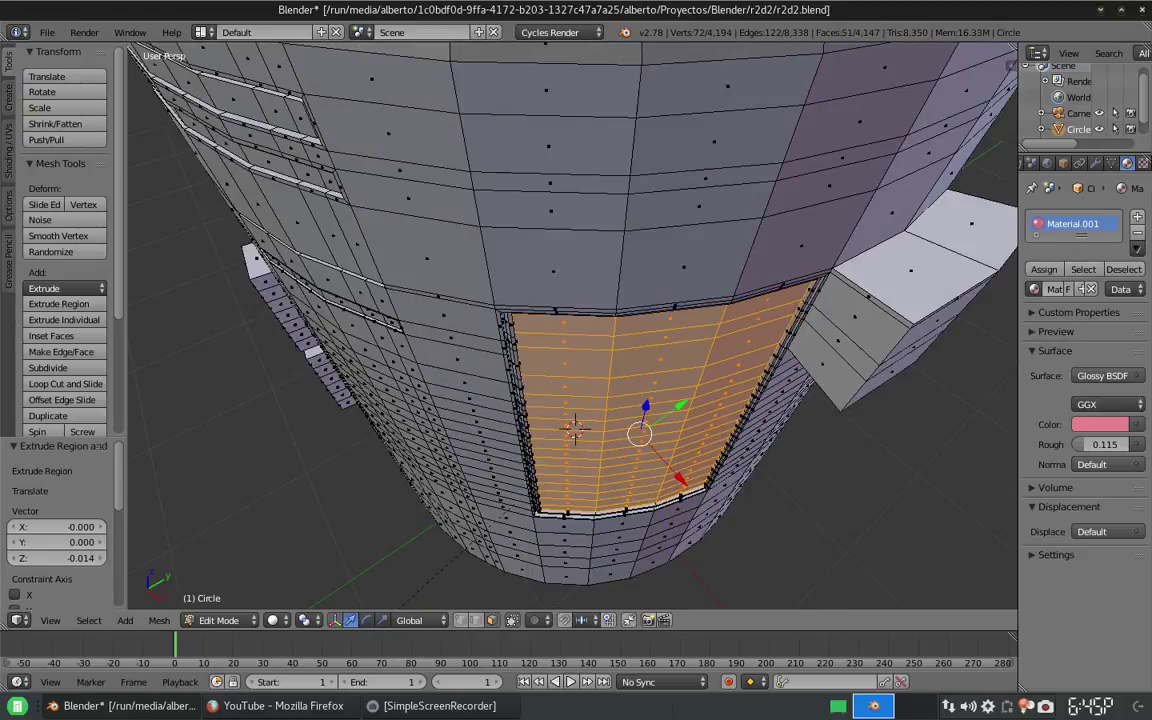
{"action": "middle_click_drag", "start_coordinate": [600, 440], "coordinate": [660, 342]}
{"action": "scroll", "coordinate": [687, 289], "scroll_direction": "down", "scroll_amount": 4}
{"action": "key", "text": "Tab"}
{"action": "scroll", "coordinate": [660, 342], "scroll_direction": "up", "scroll_amount": 5}
{"action": "key", "text": "Tab"}
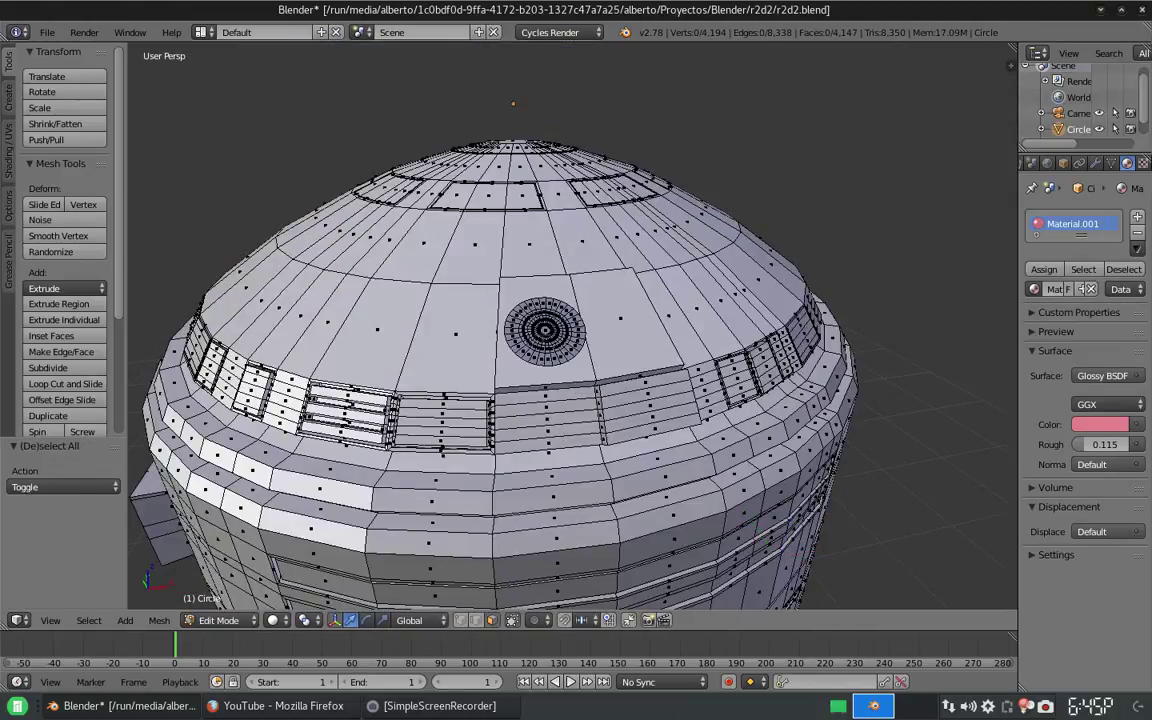
{"action": "key", "text": "l"}
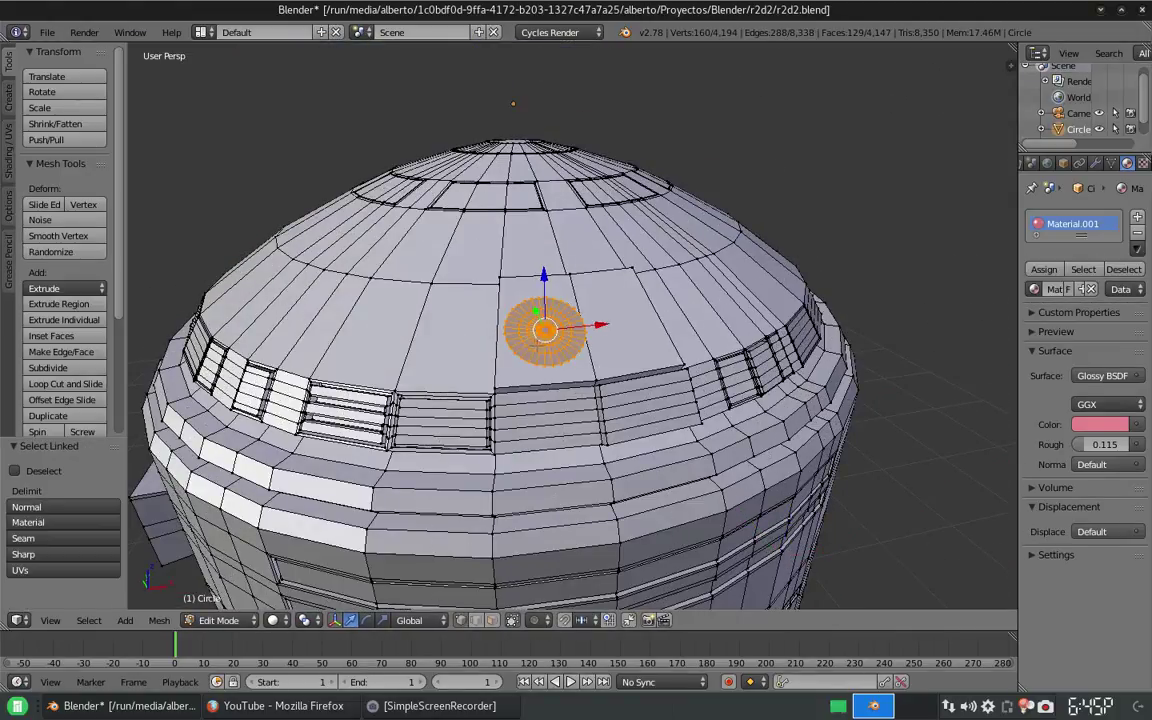
{"action": "middle_click_drag", "start_coordinate": [485, 318], "coordinate": [750, 418]}
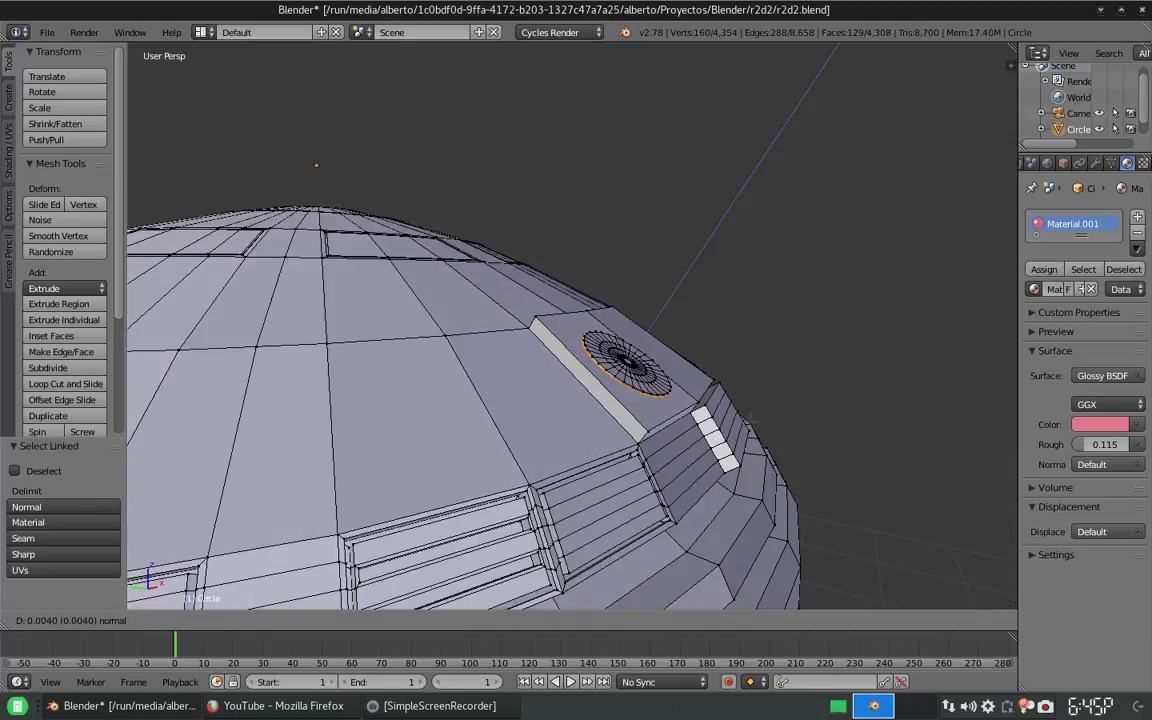
{"action": "scroll", "coordinate": [572, 325], "scroll_direction": "up", "scroll_amount": 7}
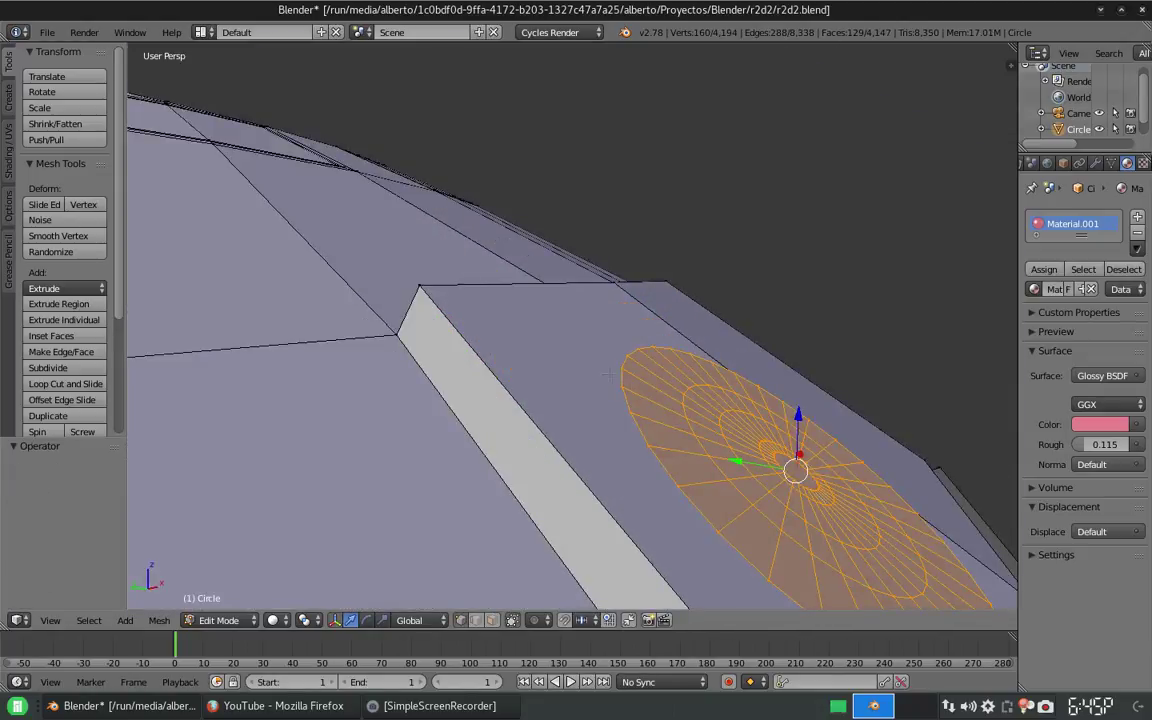
{"action": "middle_click_drag", "start_coordinate": [572, 325], "coordinate": [480, 290]}
{"action": "key", "text": "a"}
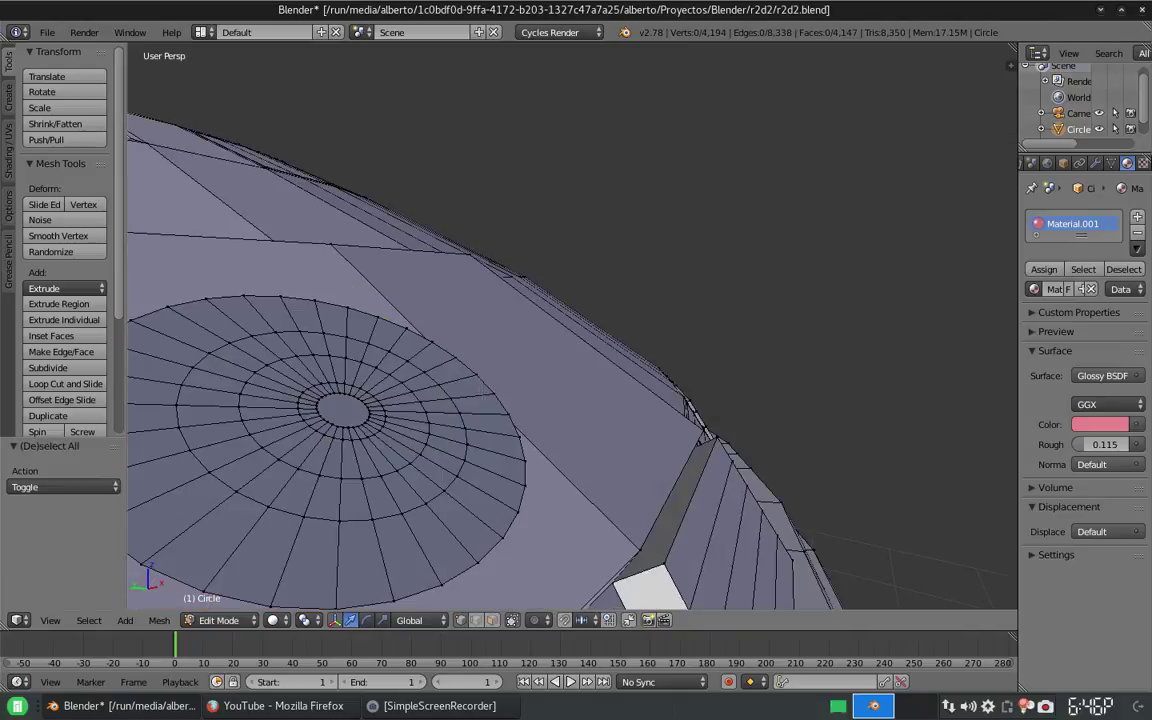
Step: Select the dome lens's centre face and grow the selection outward across its concentric rings
{"action": "left_click", "coordinate": [491, 620]}
{"action": "left_click", "coordinate": [343, 408]}
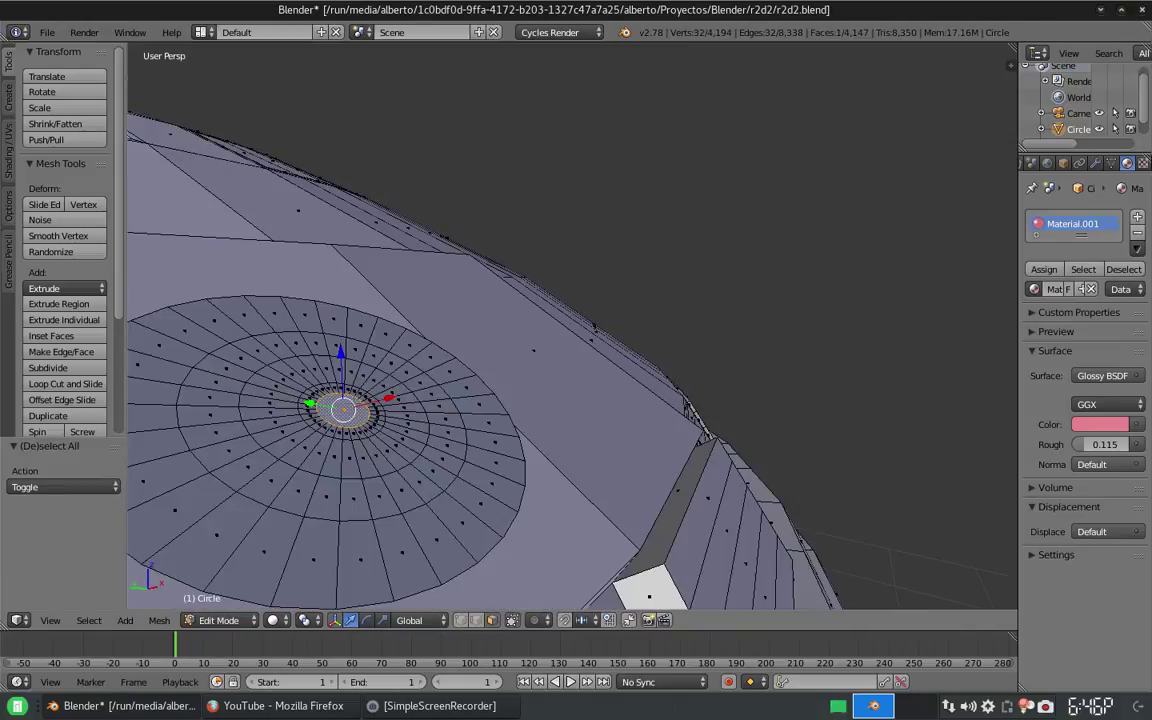
{"action": "key", "text": "ctrl+KP_Add"}
{"action": "key", "text": "ctrl+KP_Add"}
{"action": "key", "text": "ctrl+KP_Add"}
{"action": "key", "text": "ctrl+KP_Add"}
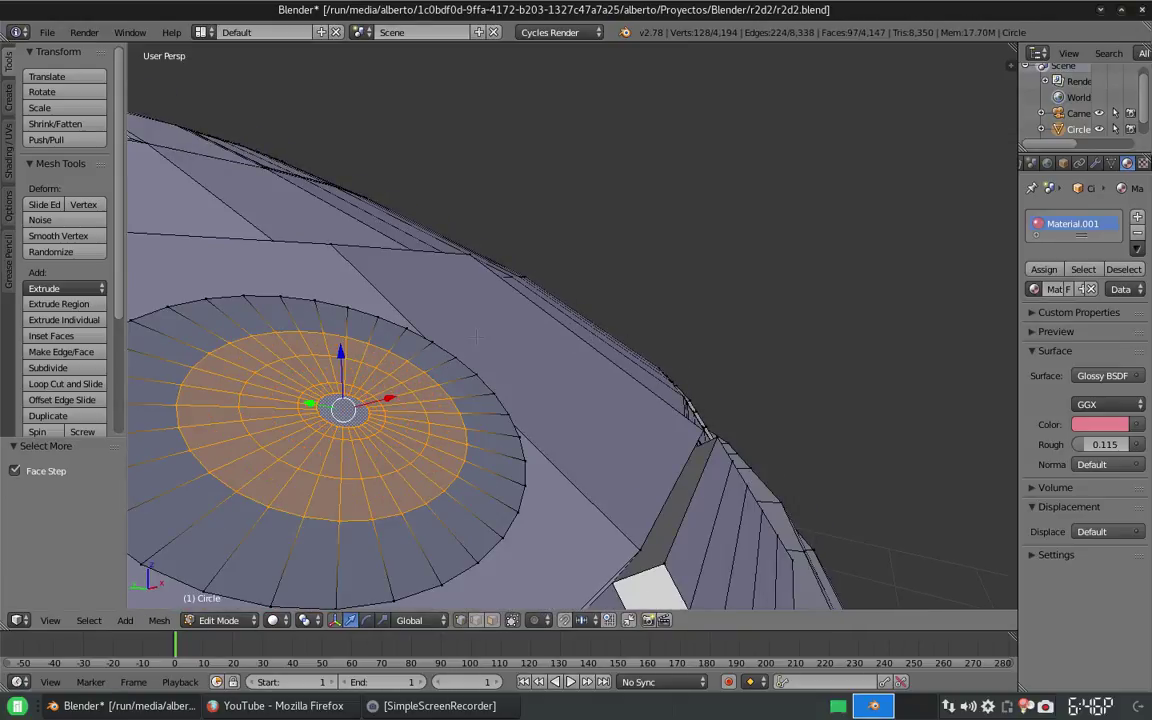
Step: Add an edge loop to the lens's outermost ring and slide it close to the outer rim
{"action": "key", "text": "ctrl+r"}
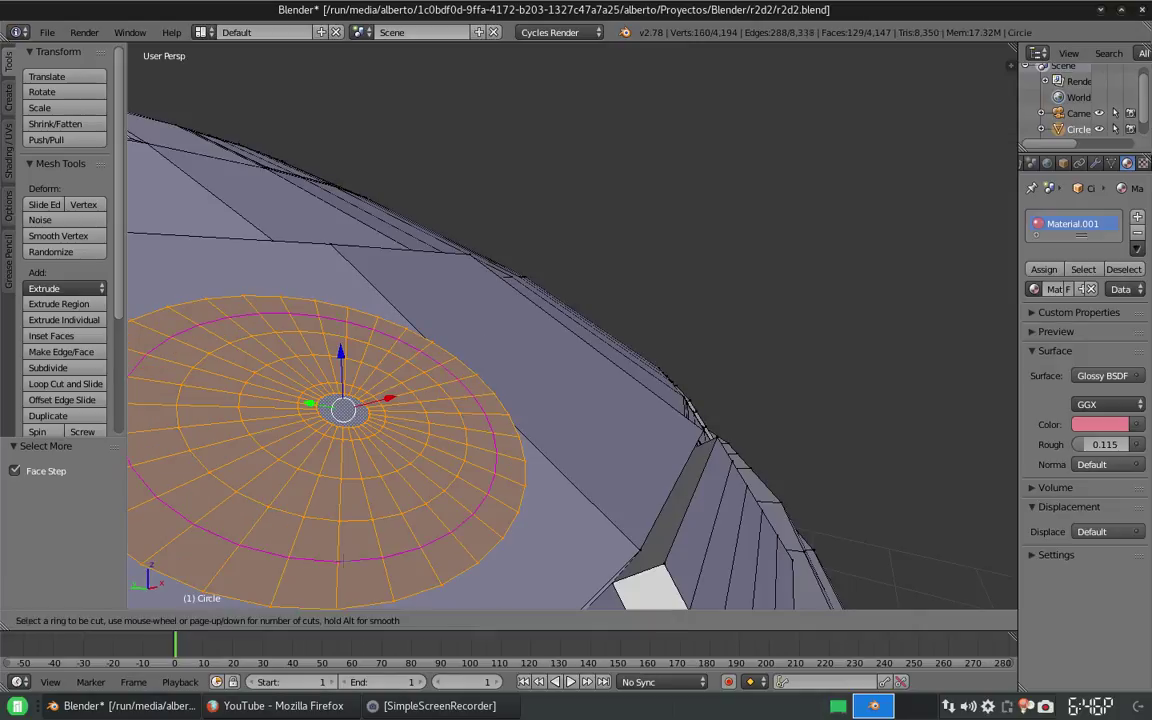
{"action": "left_click", "coordinate": [476, 339]}
{"action": "left_click", "coordinate": [381, 47]}
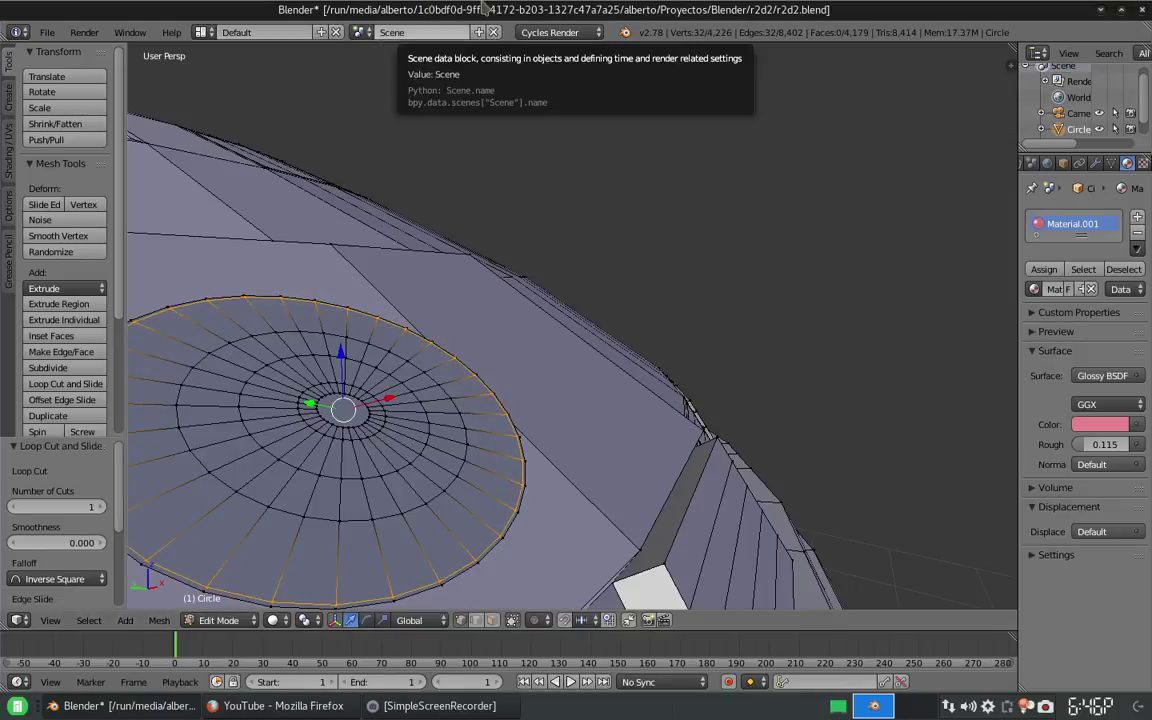
Step: Select all lens faces inside the thin outer rim and extrude them inward by 0.010
{"action": "left_click", "coordinate": [491, 620]}
{"action": "key", "text": "a"}
{"action": "key", "text": "ctrl+KP_Add"}
{"action": "key", "text": "ctrl+KP_Add"}
{"action": "key", "text": "ctrl+KP_Add"}
{"action": "key", "text": "ctrl+KP_Add"}
{"action": "key", "text": "KP_Decimal"}
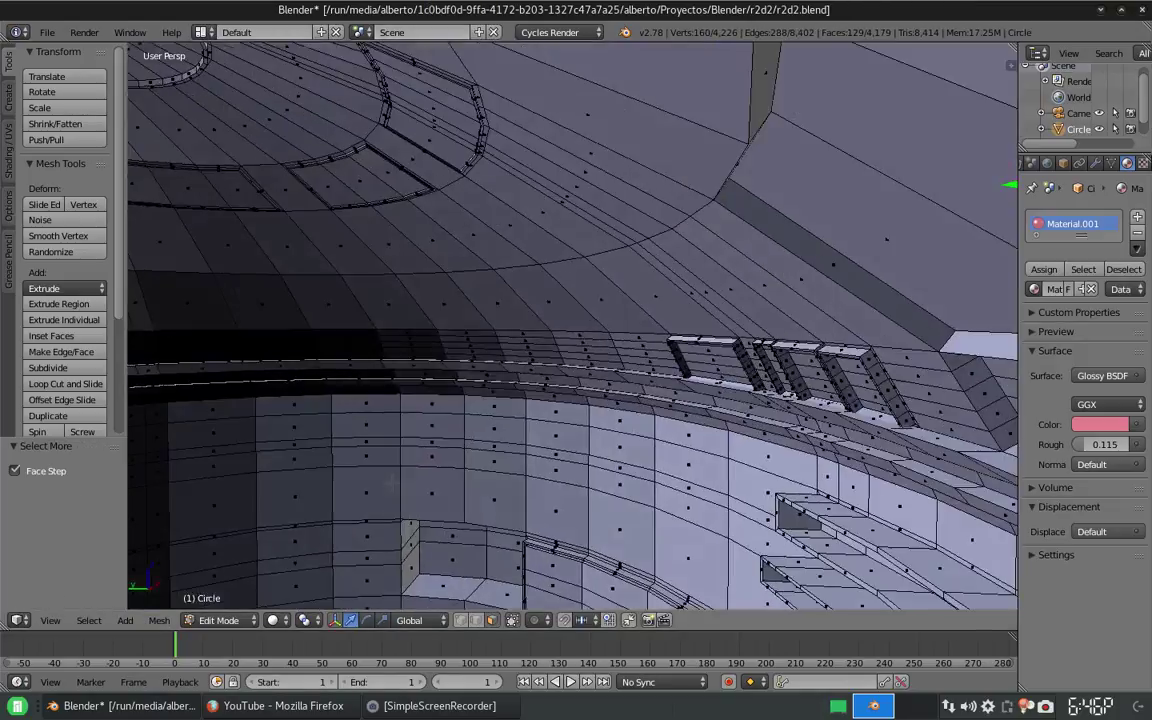
{"action": "key", "text": "e"}
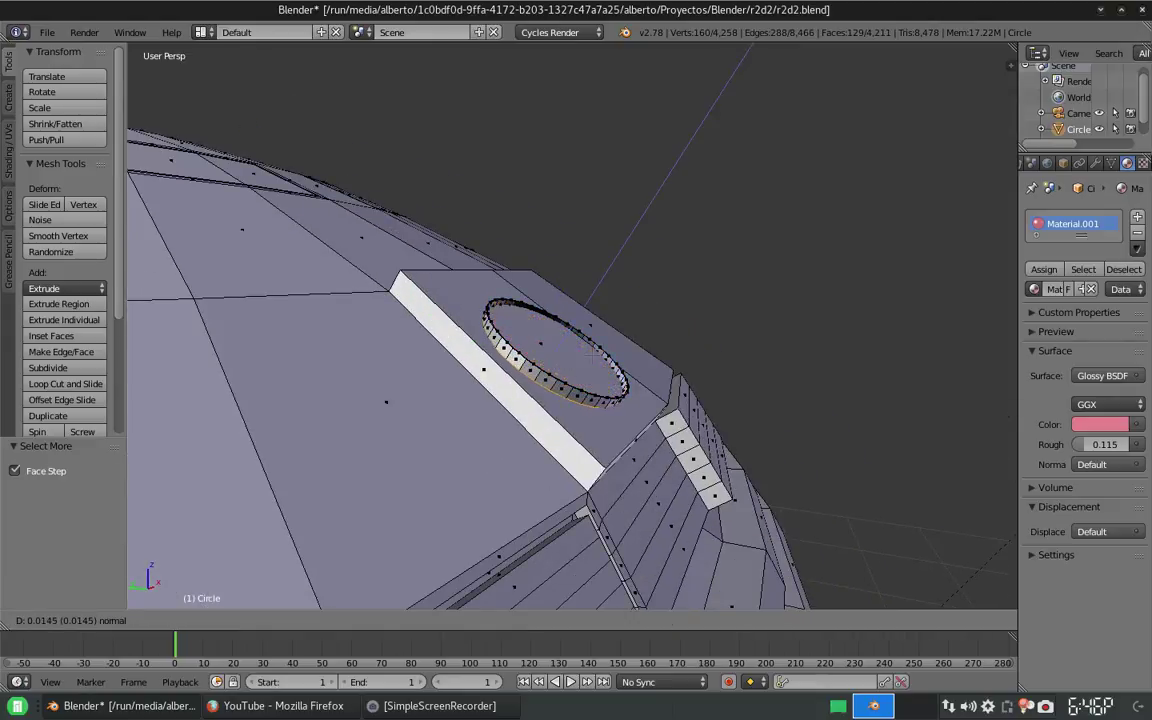
{"action": "left_click", "coordinate": [595, 352]}
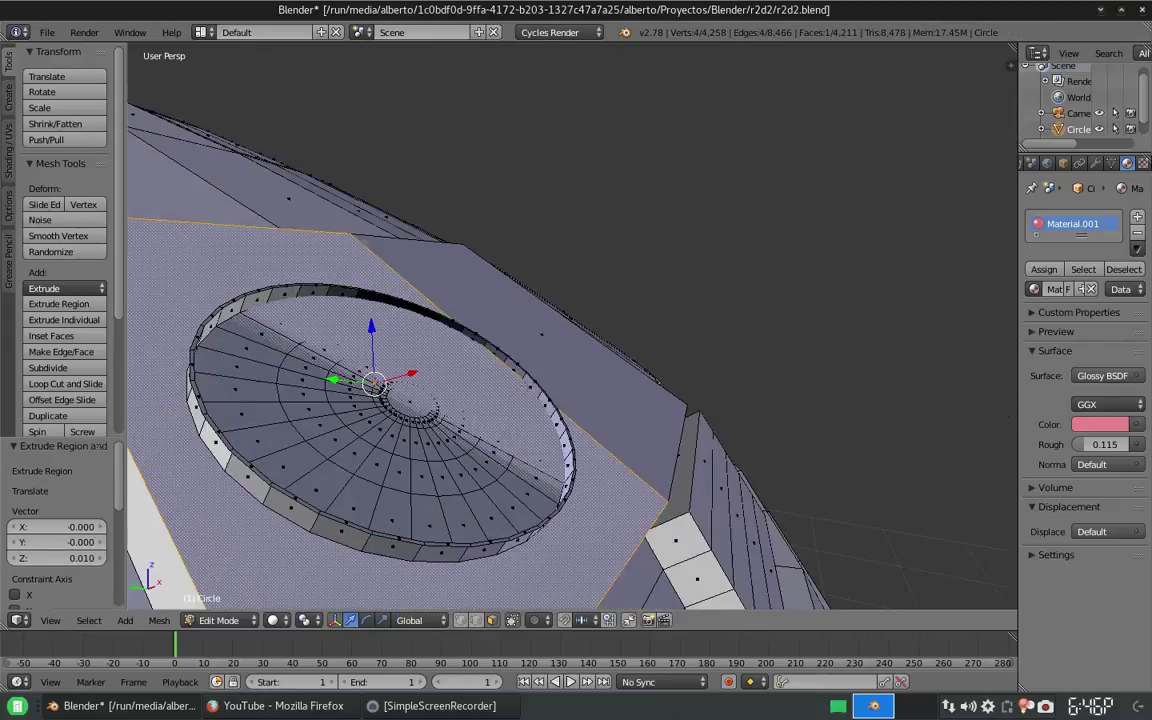
Step: Select the dome lens's centre face and pull it outward with smooth proportional editing to bulge the lens
{"action": "left_click", "coordinate": [512, 620]}
{"action": "left_click", "coordinate": [409, 402]}
{"action": "middle_click_drag", "start_coordinate": [560, 380], "coordinate": [620, 340]}
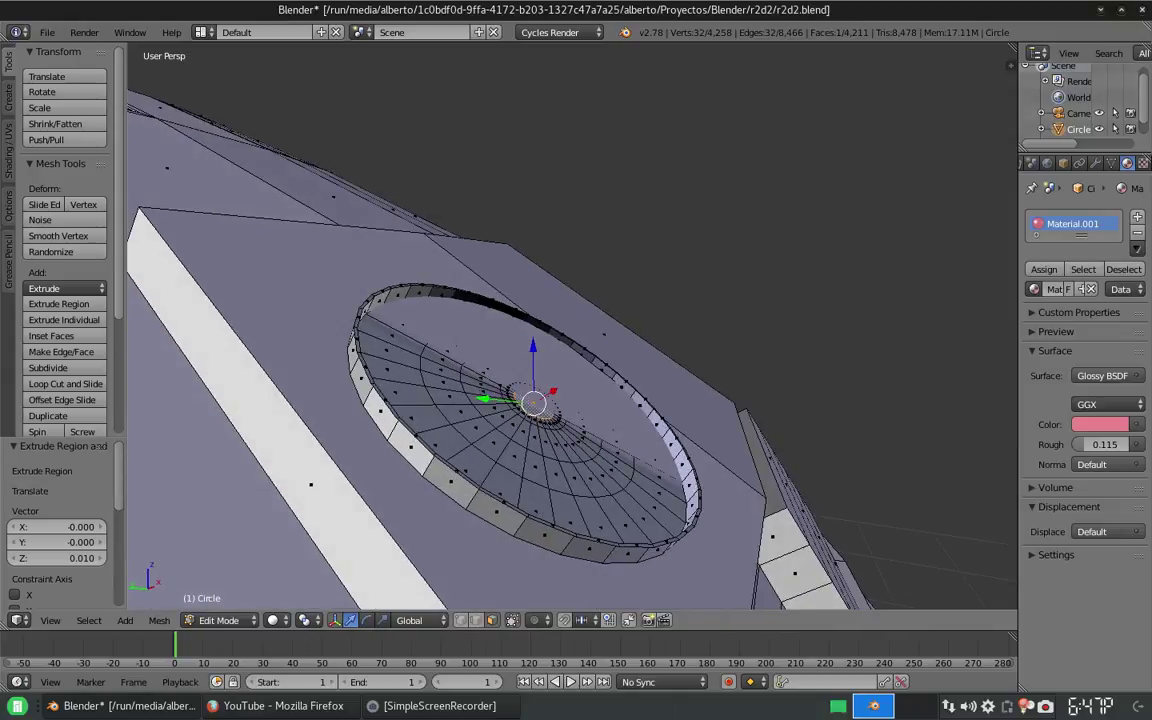
{"action": "right_click", "coordinate": [300, 300]}
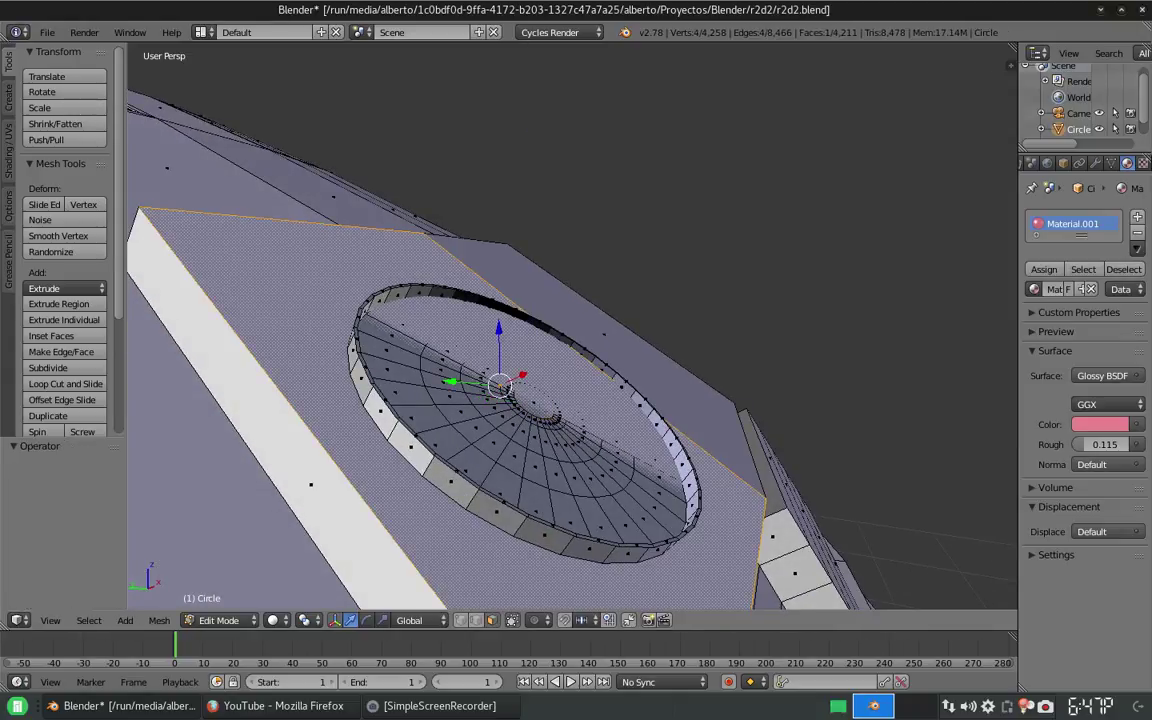
{"action": "key", "text": "alt+z"}
{"action": "key", "text": "ctrl+z"}
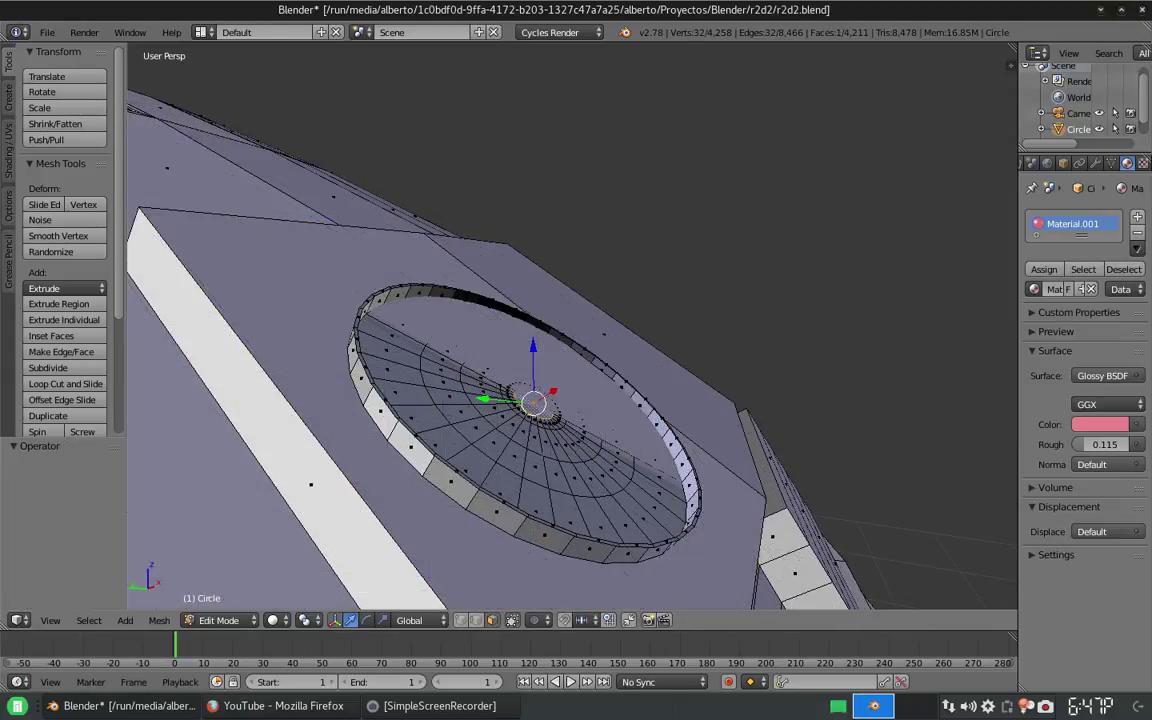
{"action": "middle_click_drag", "start_coordinate": [560, 380], "coordinate": [530, 400]}
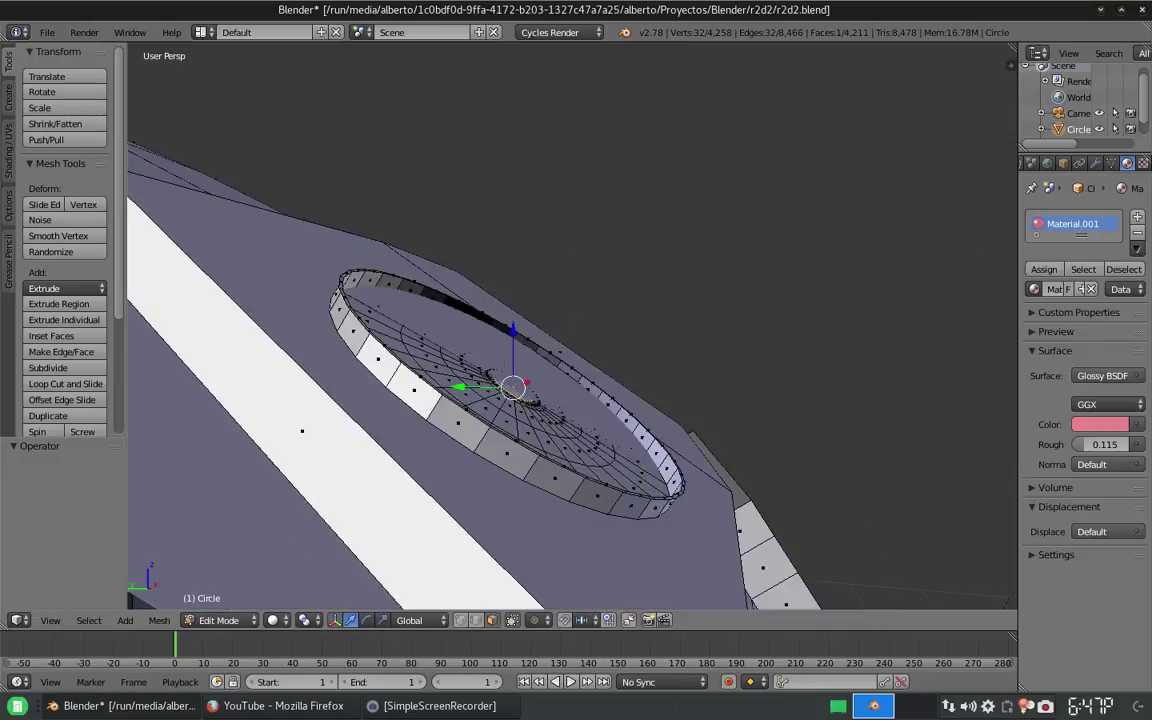
{"action": "key", "text": "g"}
{"action": "scroll", "coordinate": [512, 385], "scroll_direction": "down", "scroll_amount": 4}
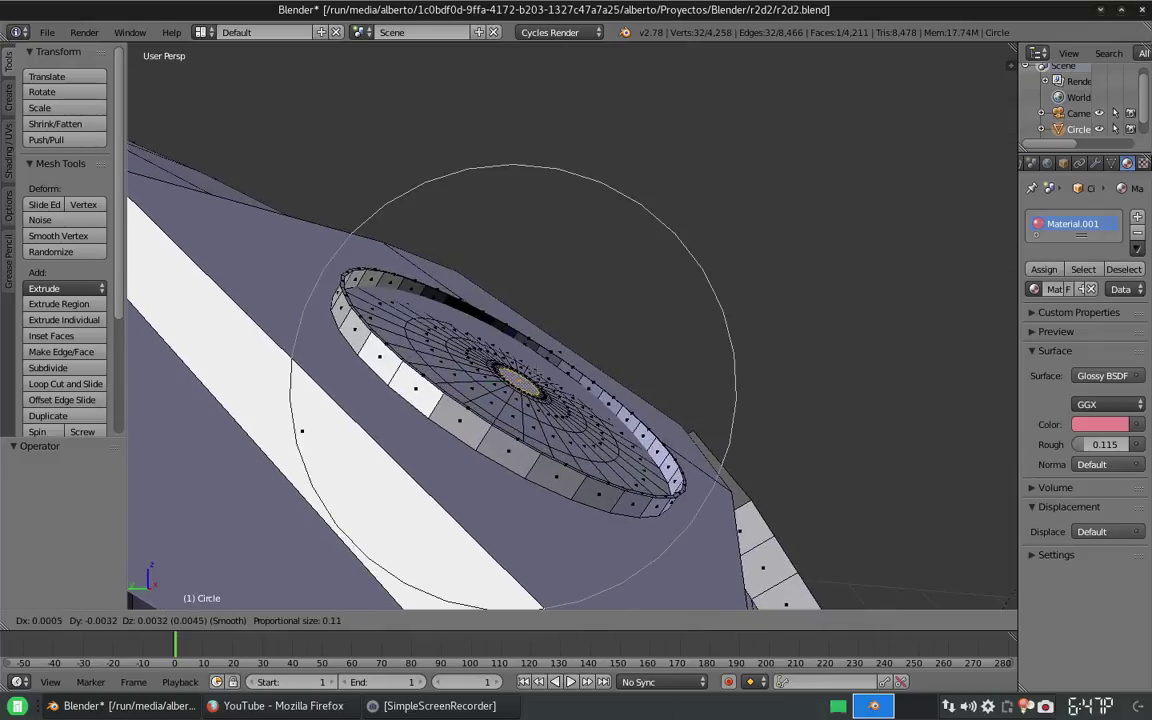
{"action": "scroll", "coordinate": [512, 385], "scroll_direction": "up", "scroll_amount": 1}
{"action": "left_click", "coordinate": [512, 385]}
Step: Select the whole dome lens and rotate it about 1.267° around the X axis
{"action": "middle_click_drag", "start_coordinate": [512, 385], "coordinate": [440, 425]}
{"action": "scroll", "coordinate": [317, 430], "scroll_direction": "up", "scroll_amount": 2}
{"action": "key", "text": "Tab"}
{"action": "key", "text": "Tab"}
{"action": "key", "text": "l"}
{"action": "scroll", "coordinate": [560, 390], "scroll_direction": "up", "scroll_amount": 2}
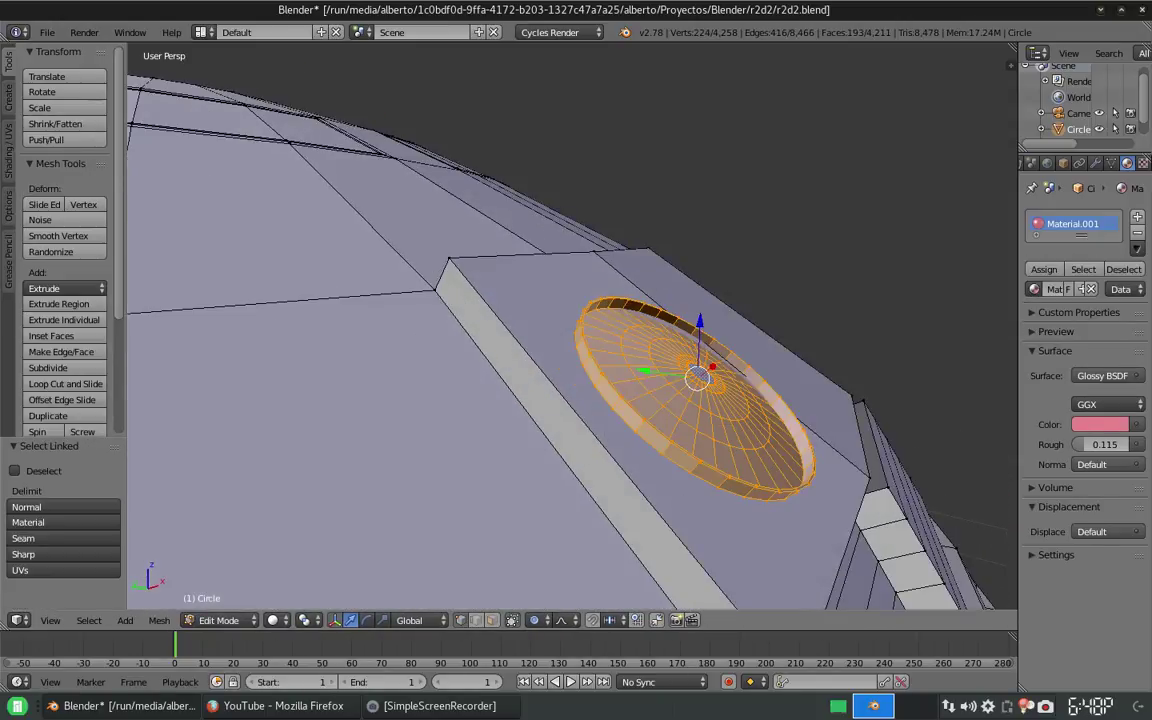
{"action": "key", "text": "r"}
{"action": "key", "text": "x"}
{"action": "key", "text": "Return"}
Step: Rotate the dome lens around the Y axis to align with its panel and set the body to flat shading
{"action": "middle_click_drag", "start_coordinate": [520, 380], "coordinate": [578, 393]}
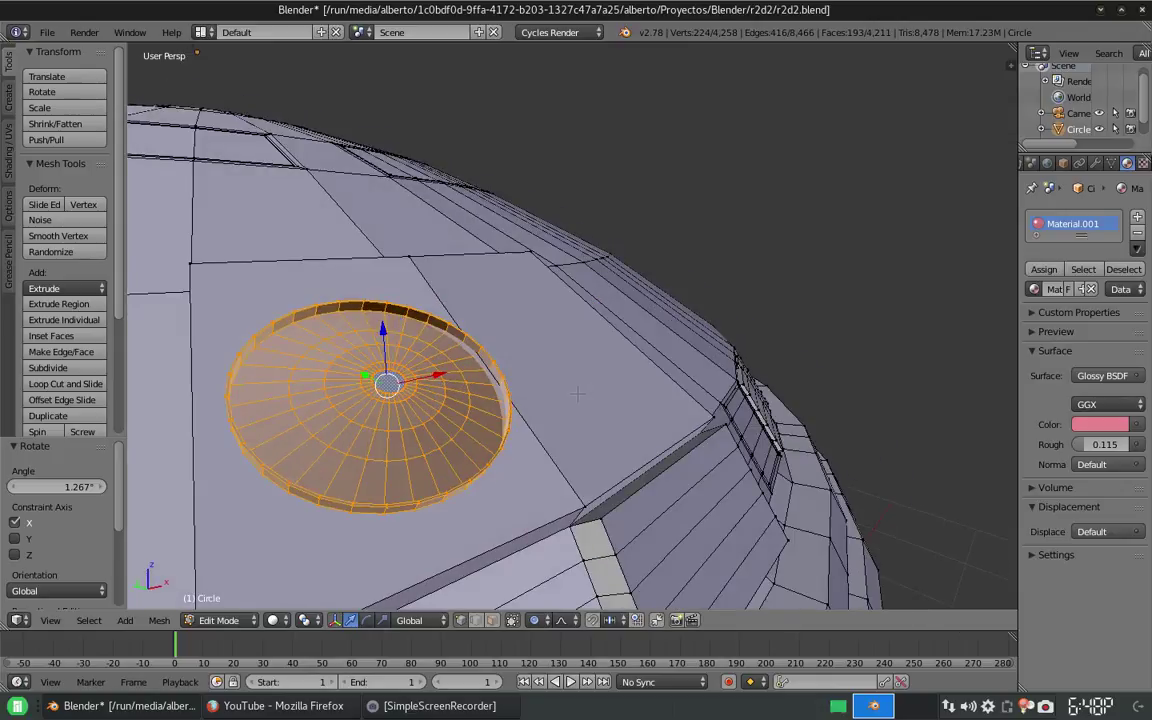
{"action": "key", "text": "r"}
{"action": "key", "text": "y"}
{"action": "left_click", "coordinate": [698, 415]}
{"action": "key", "text": "Tab"}
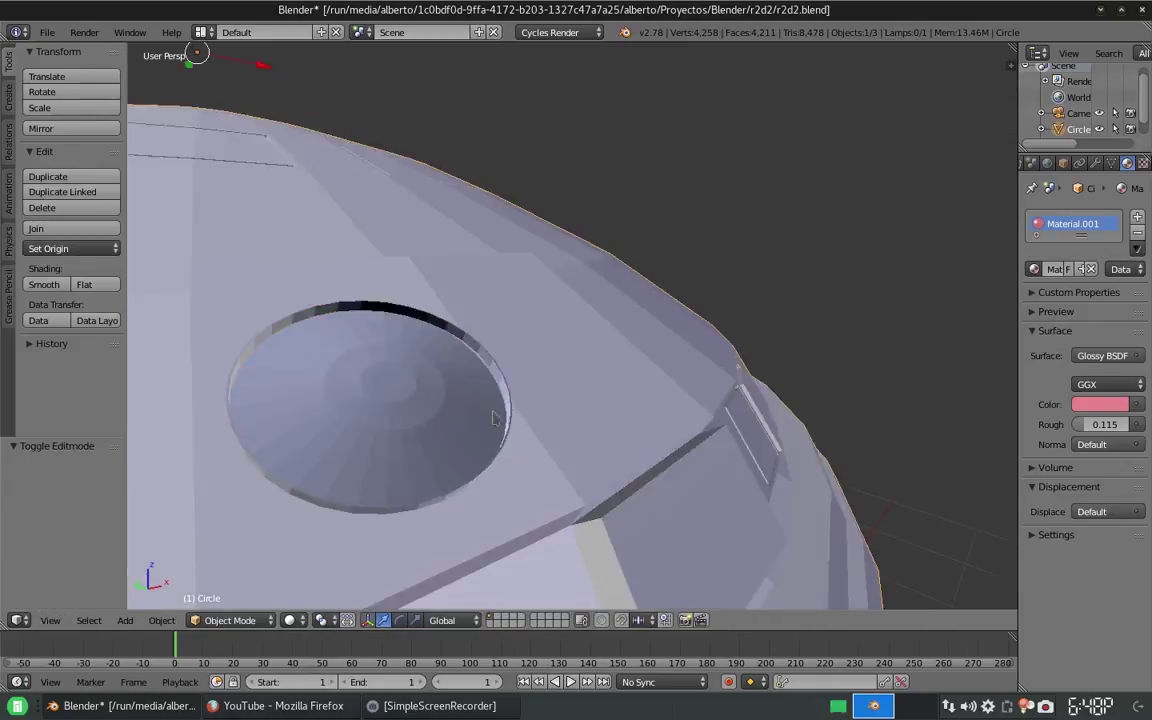
{"action": "key", "text": "KP_Divide"}
{"action": "key", "text": "KP_Divide"}
{"action": "key", "text": "KP_Divide"}
{"action": "middle_click_drag", "start_coordinate": [534, 415], "coordinate": [559, 427]}
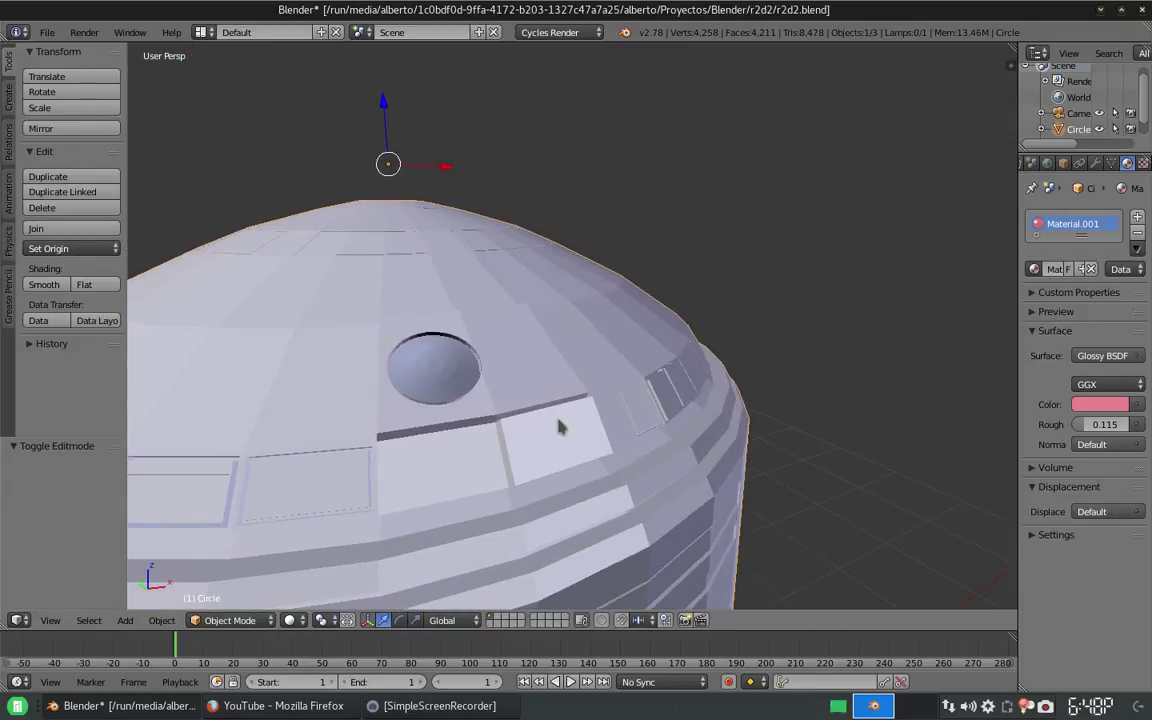
{"action": "left_click", "coordinate": [84, 284]}
{"action": "middle_click_drag", "start_coordinate": [510, 360], "coordinate": [310, 340]}
Step: Duplicate the dome lens and offset the copy by 0.182 along X
{"action": "key", "text": "Tab"}
{"action": "key", "text": "shift+d"}
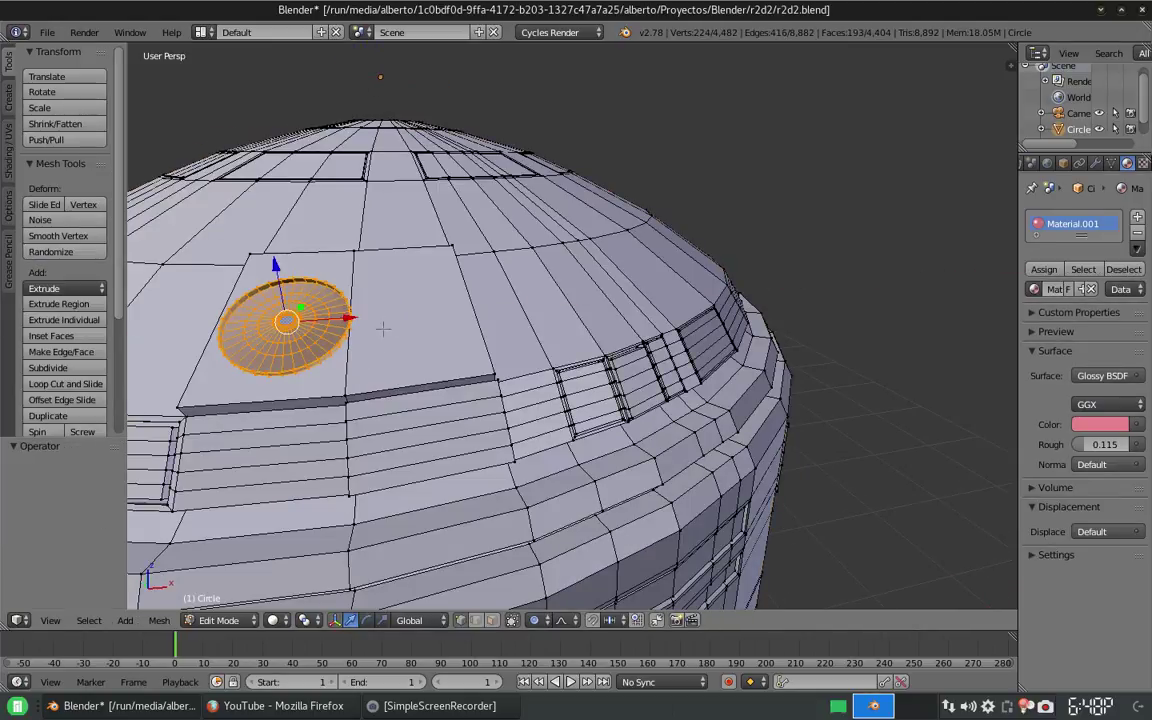
{"action": "key", "text": "x"}
{"action": "left_click", "coordinate": [470, 314]}
Step: Lower the lens copy onto the block below, rotating it about 20.523° around X and 6.936° around Z
{"action": "middle_click_drag", "start_coordinate": [470, 314], "coordinate": [475, 235]}
{"action": "key", "text": "g"}
{"action": "key", "text": "z"}
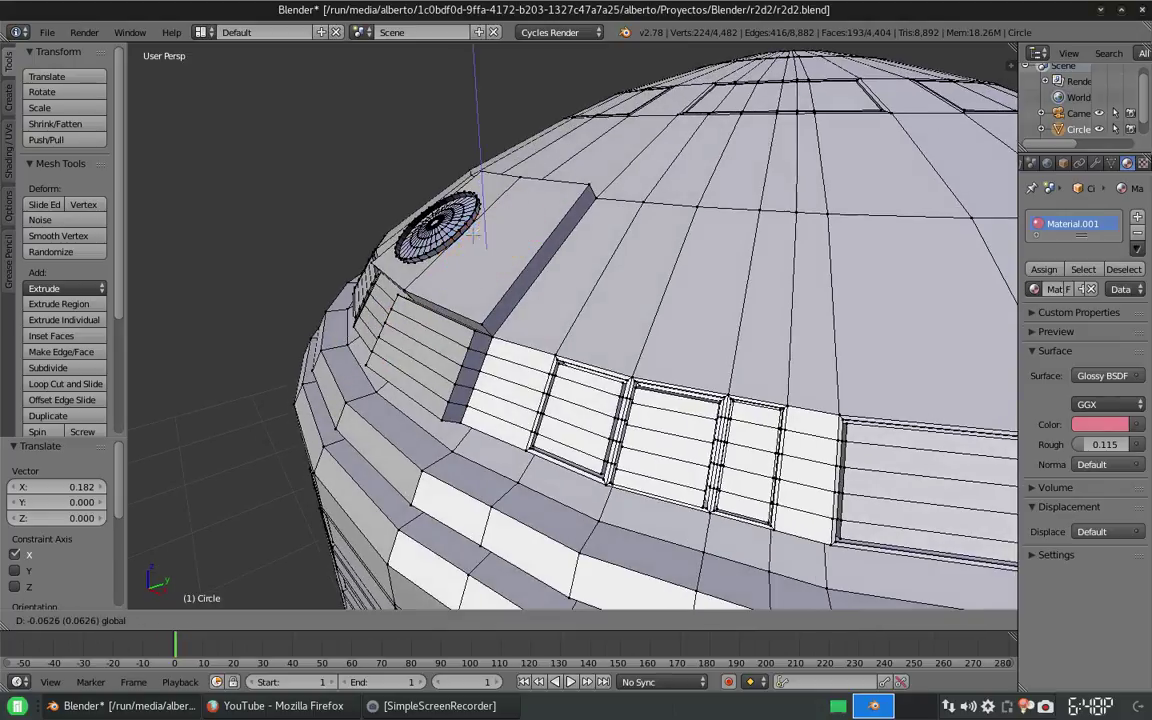
{"action": "left_click", "coordinate": [526, 365]}
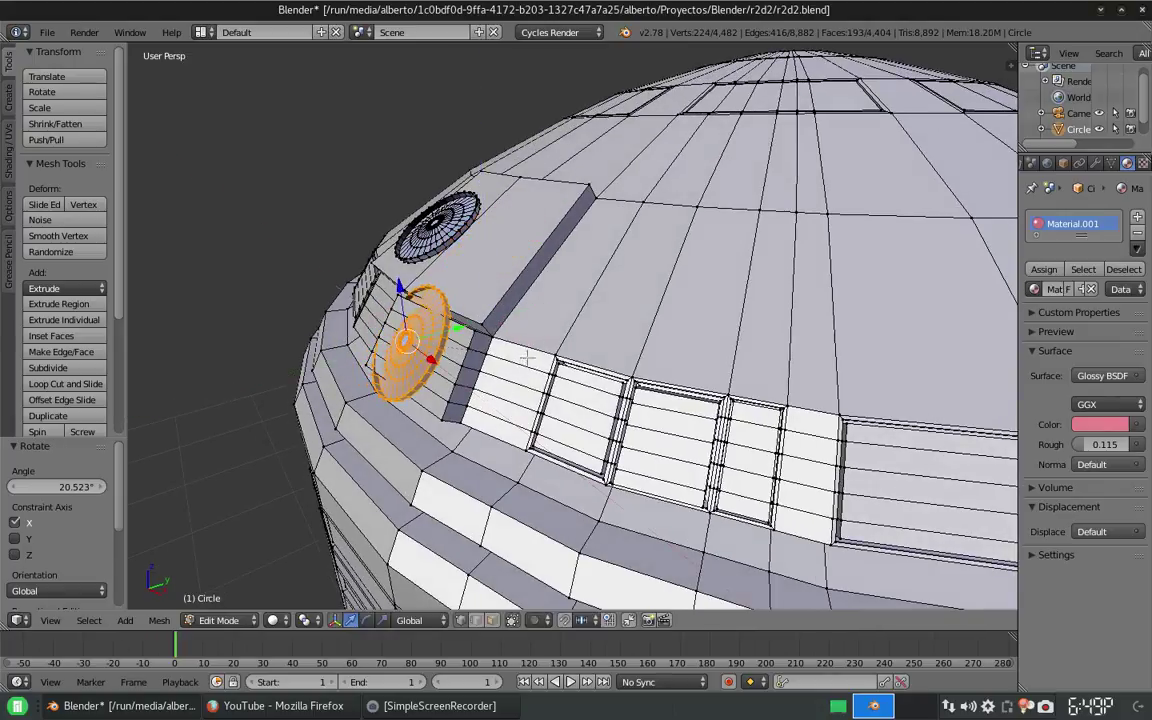
{"action": "middle_click_drag", "start_coordinate": [526, 365], "coordinate": [600, 400]}
{"action": "key", "text": "r"}
{"action": "key", "text": "z"}
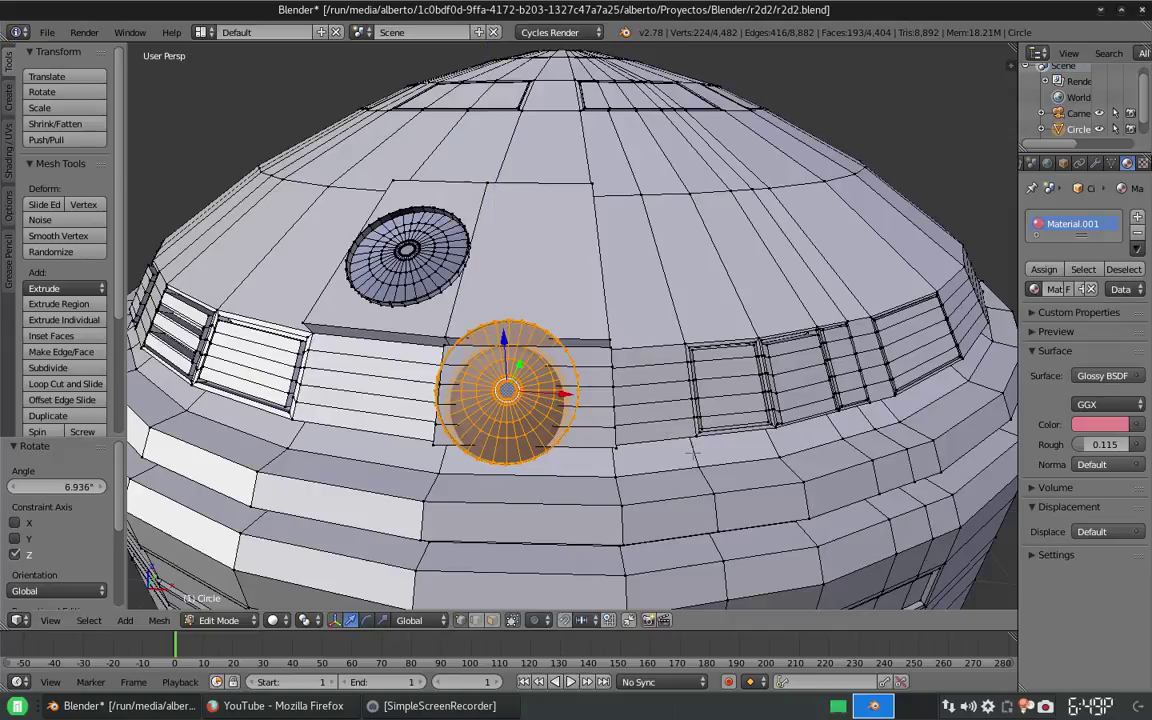
Step: Scale the lens copy to 0.413 and move it 0.092 along X toward the block's side edge
{"action": "key", "text": "s"}
{"action": "left_click", "coordinate": [566, 429]}
{"action": "key", "text": "g"}
{"action": "key", "text": "x"}
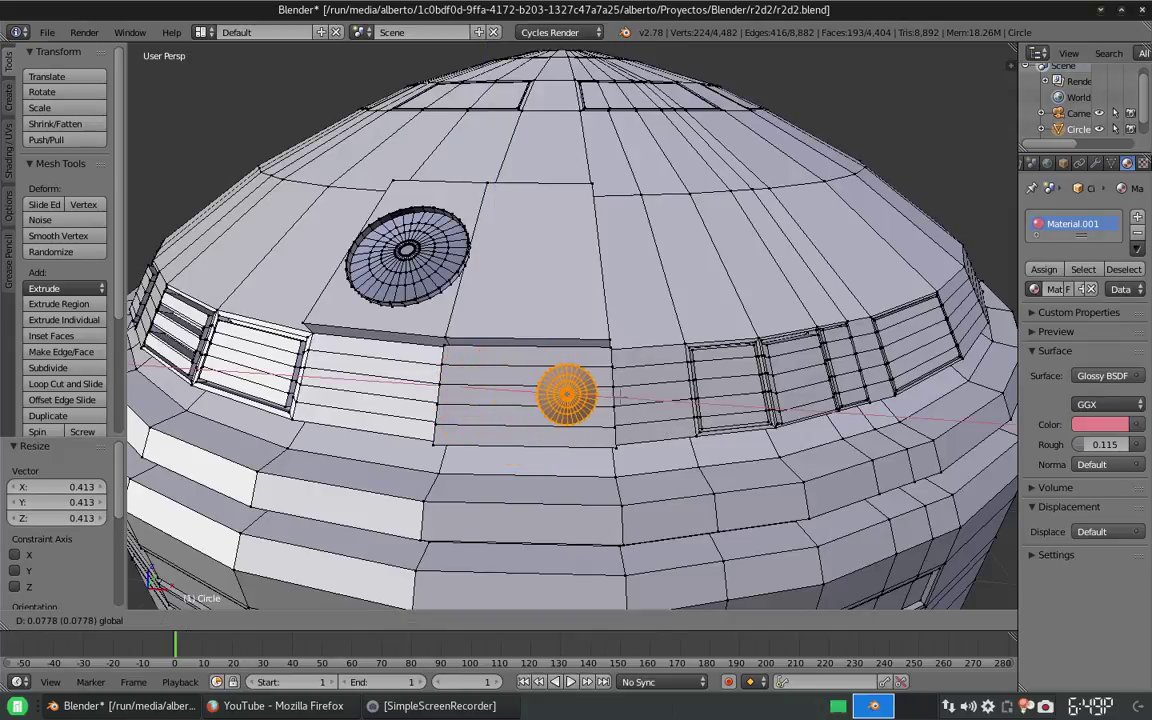
{"action": "middle_click_drag", "start_coordinate": [632, 393], "coordinate": [630, 355]}
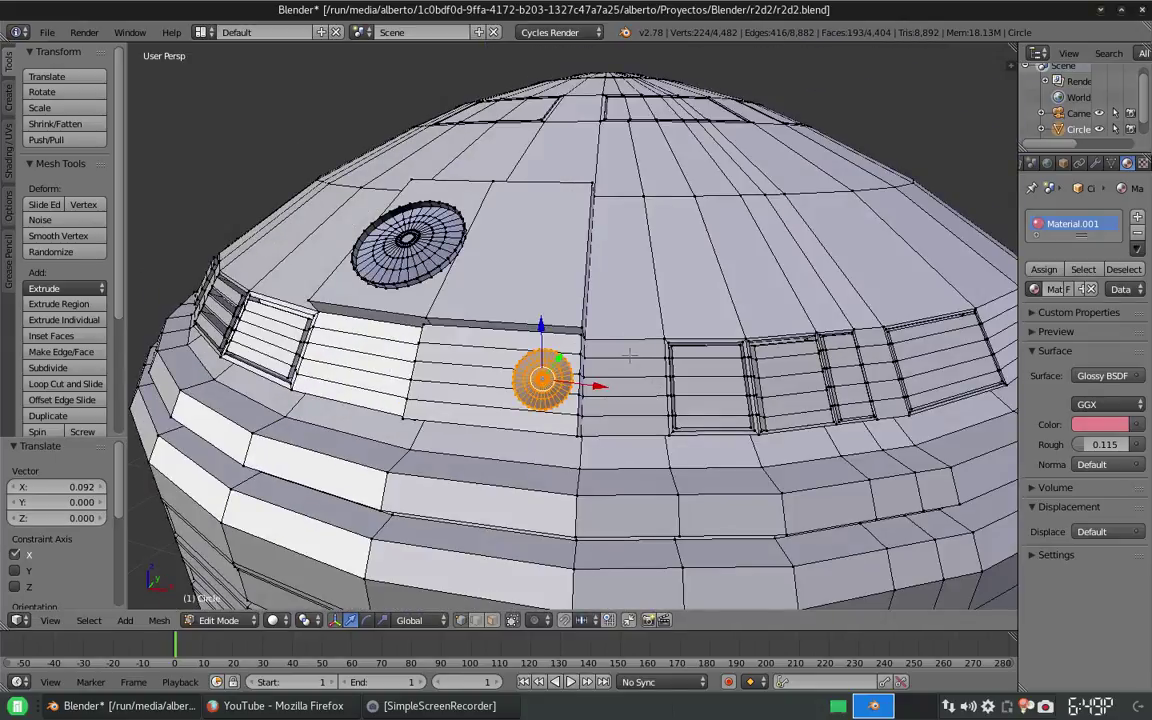
{"action": "key", "text": "Tab"}
{"action": "scroll", "coordinate": [538, 322], "scroll_direction": "up", "scroll_amount": 8}
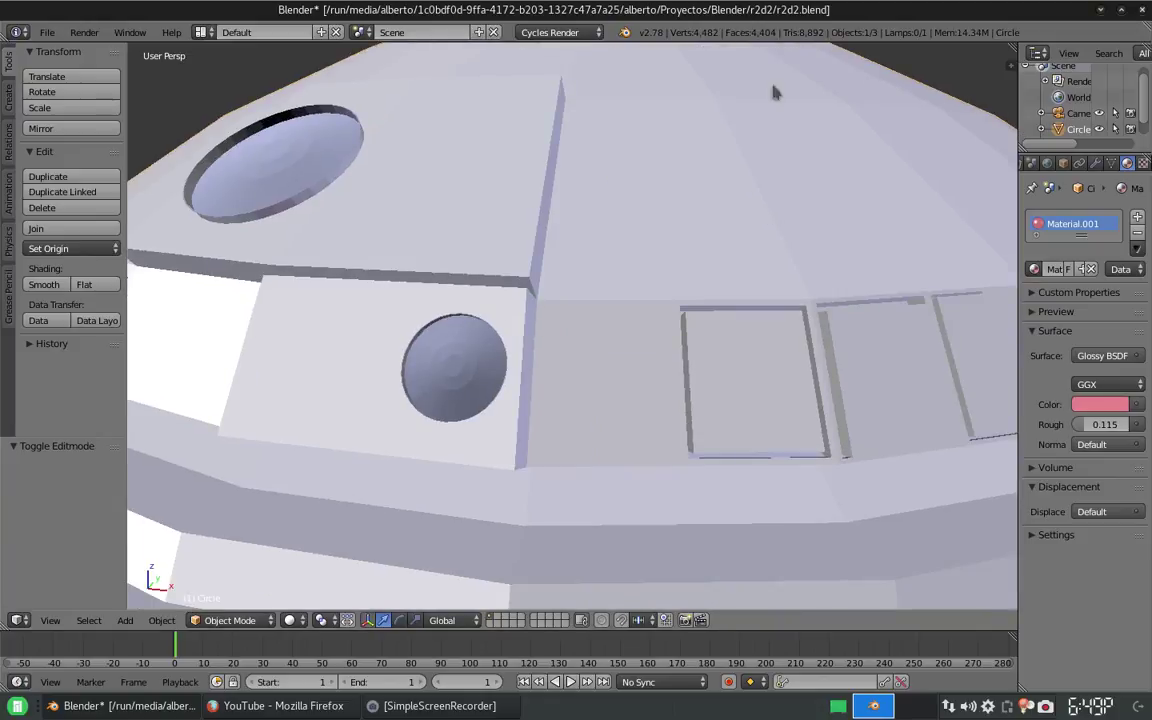
Step: Duplicate the small lens beside the block and rotate the copy about 8.165° around Z
{"action": "key", "text": "Tab"}
{"action": "key", "text": "Escape"}
{"action": "middle_click_drag", "start_coordinate": [570, 330], "coordinate": [600, 300]}
{"action": "key", "text": "r"}
{"action": "key", "text": "z"}
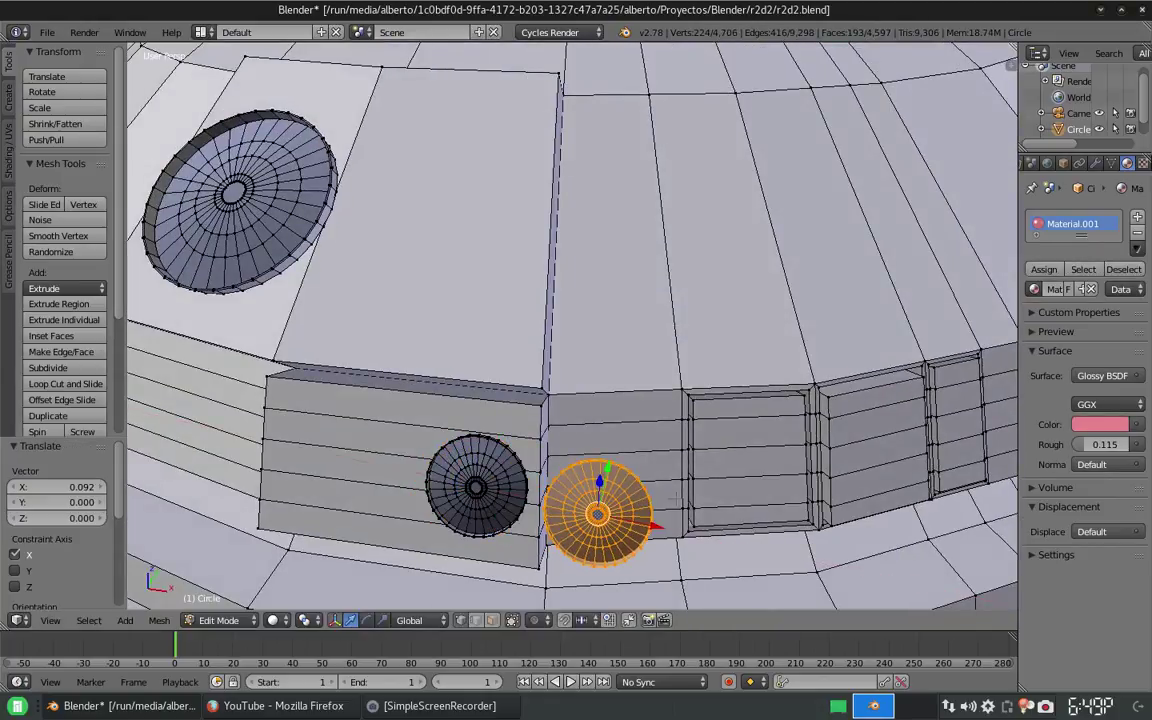
{"action": "key", "text": "Return"}
Step: Move the new lens copy about 0.067 along Y toward the dome strip and turn it around Z to follow the surface
{"action": "scroll", "coordinate": [573, 408], "scroll_direction": "up", "scroll_amount": 3}
{"action": "middle_click_drag", "start_coordinate": [573, 408], "coordinate": [550, 250]}
{"action": "key", "text": "g"}
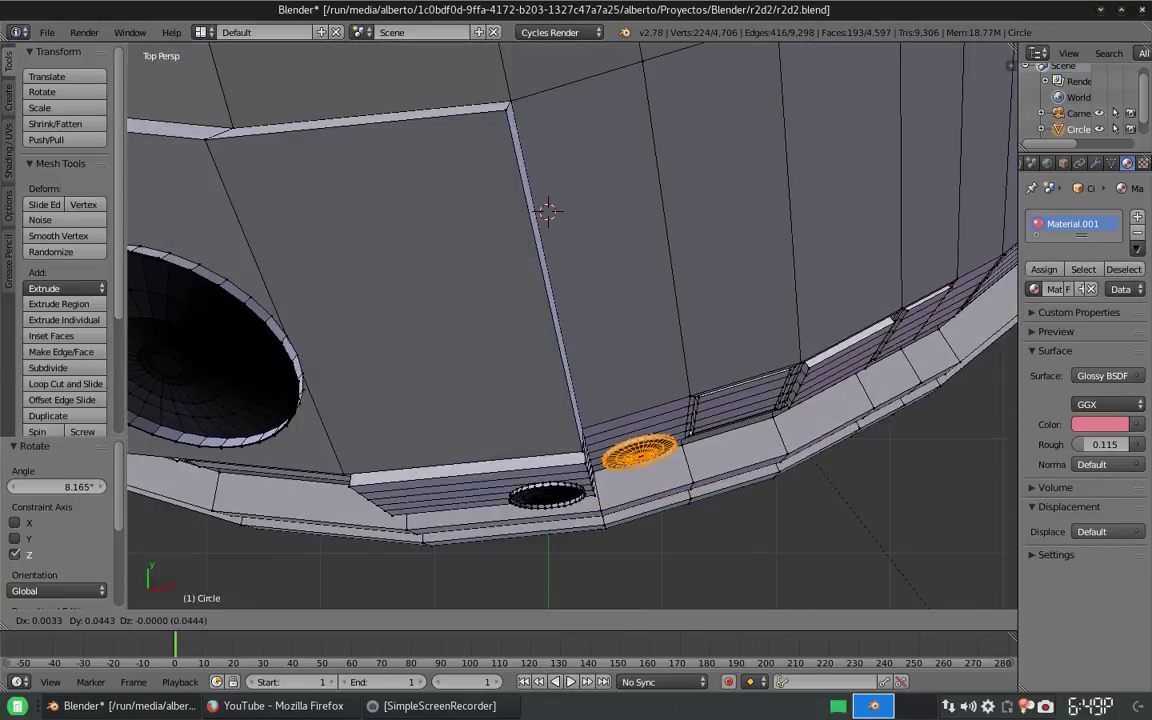
{"action": "key", "text": "Return"}
{"action": "scroll", "coordinate": [548, 211], "scroll_direction": "up", "scroll_amount": 3}
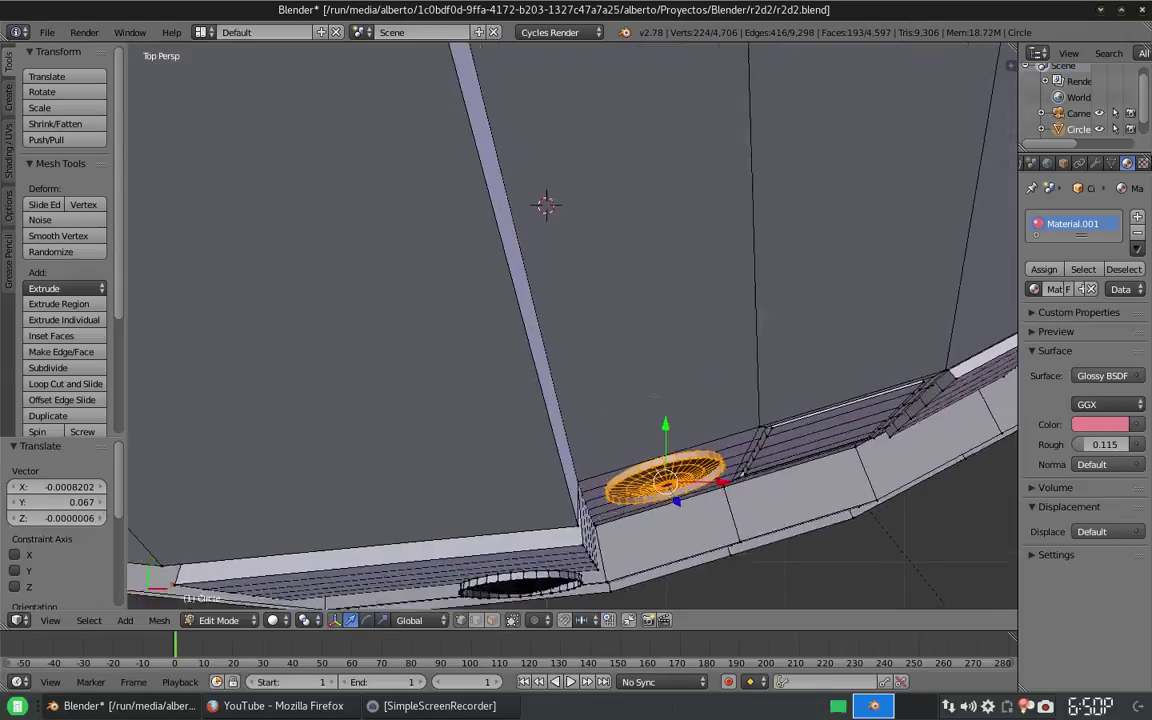
{"action": "key", "text": "r"}
{"action": "key", "text": "z"}
{"action": "key", "text": "Return"}
Step: Reposition the new lens copy on the face beside the block and rotate it about 2.164° around X
{"action": "middle_click_drag", "start_coordinate": [545, 200], "coordinate": [548, 262]}
{"action": "key", "text": "g"}
{"action": "key", "text": "Return"}
{"action": "key", "text": "r"}
{"action": "key", "text": "x"}
{"action": "key", "text": "Return"}
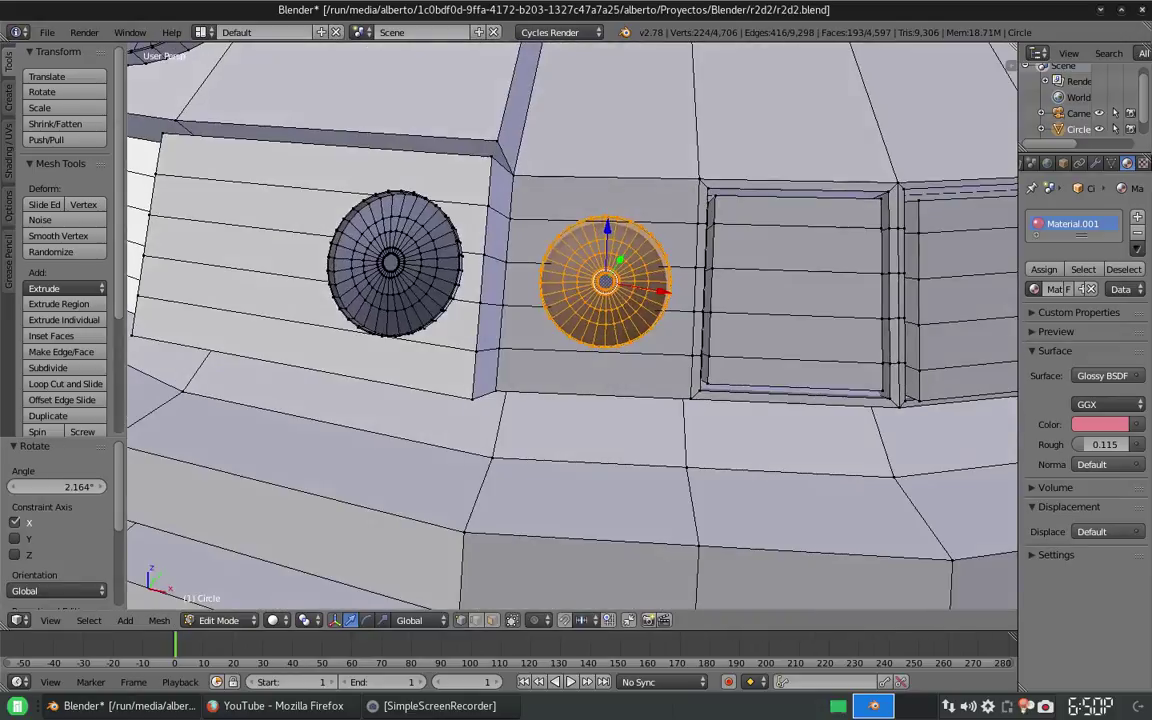
Step: Enlarge the new lens copy to fill its dome face and nudge it about -0.003 along Y
{"action": "key", "text": "s"}
{"action": "key", "text": "Return"}
{"action": "middle_click_drag", "start_coordinate": [663, 360], "coordinate": [550, 285]}
{"action": "key", "text": "g"}
{"action": "key", "text": "Return"}
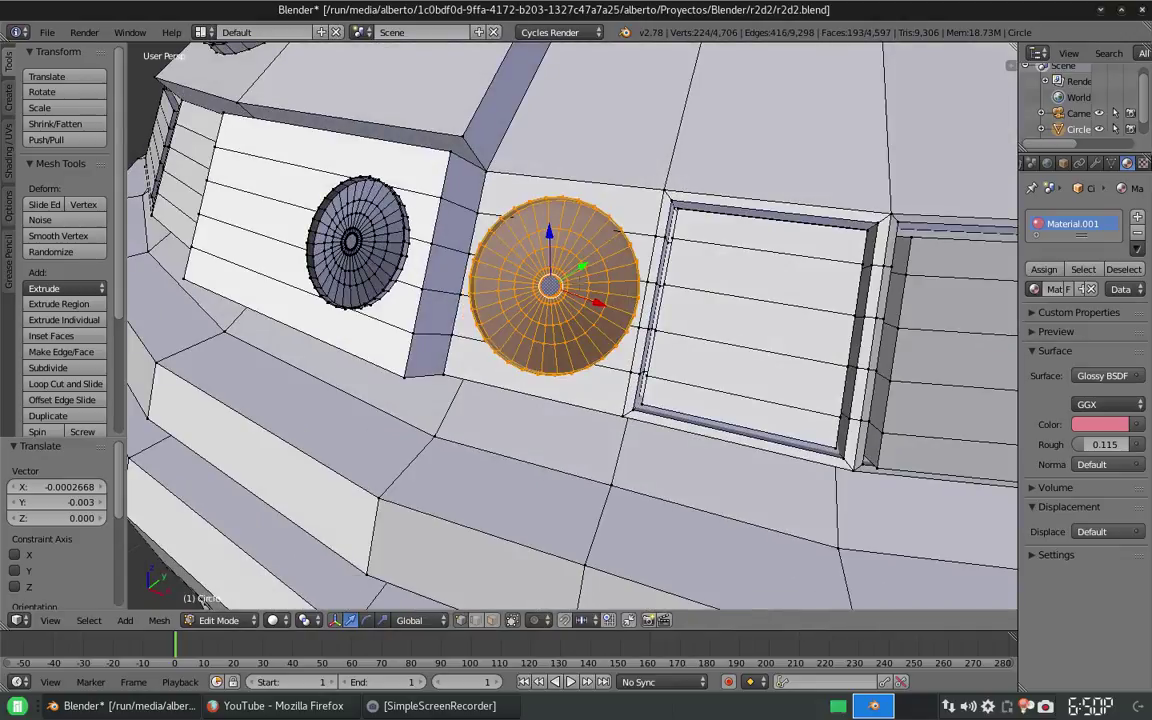
Step: Select the enlarged lens's faces inside its rim and extrude them outward into a short cylinder
{"action": "key", "text": "ctrl+KP_Subtract"}
{"action": "left_click", "coordinate": [491, 620]}
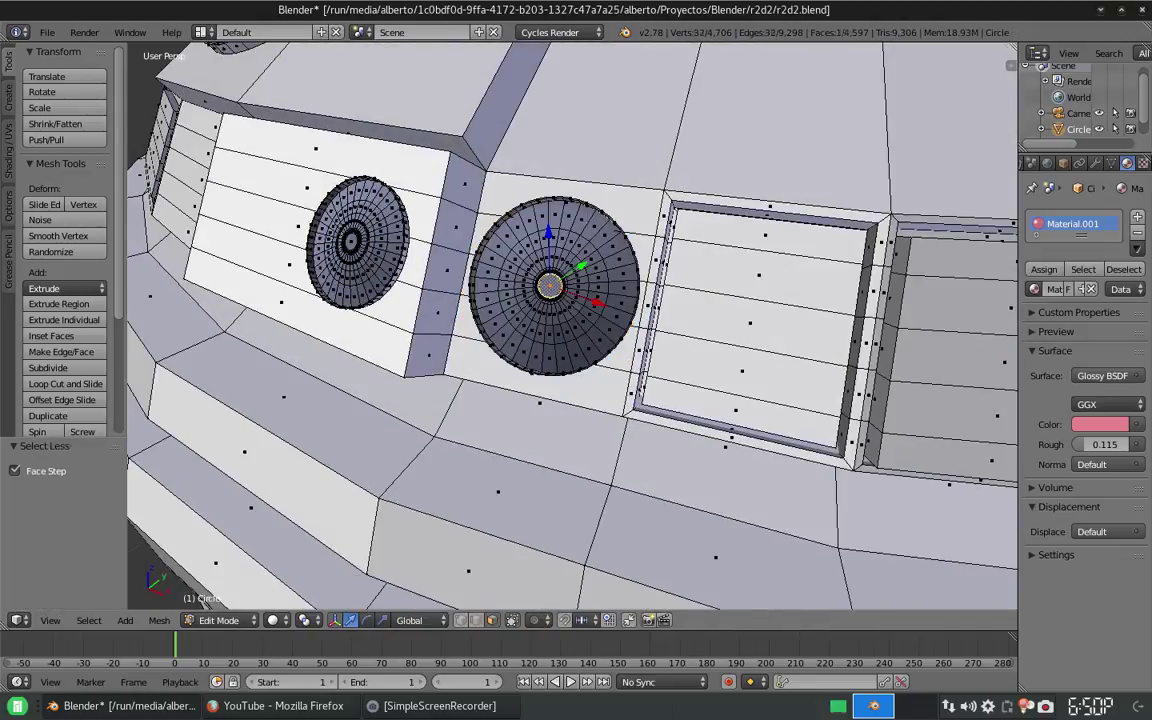
{"action": "key", "text": "ctrl+KP_Add"}
{"action": "key", "text": "ctrl+KP_Add"}
{"action": "key", "text": "ctrl+KP_Add"}
{"action": "key", "text": "ctrl+KP_Add"}
{"action": "key", "text": "KP_4"}
{"action": "key", "text": "KP_4"}
{"action": "key", "text": "KP_4"}
{"action": "key", "text": "e"}
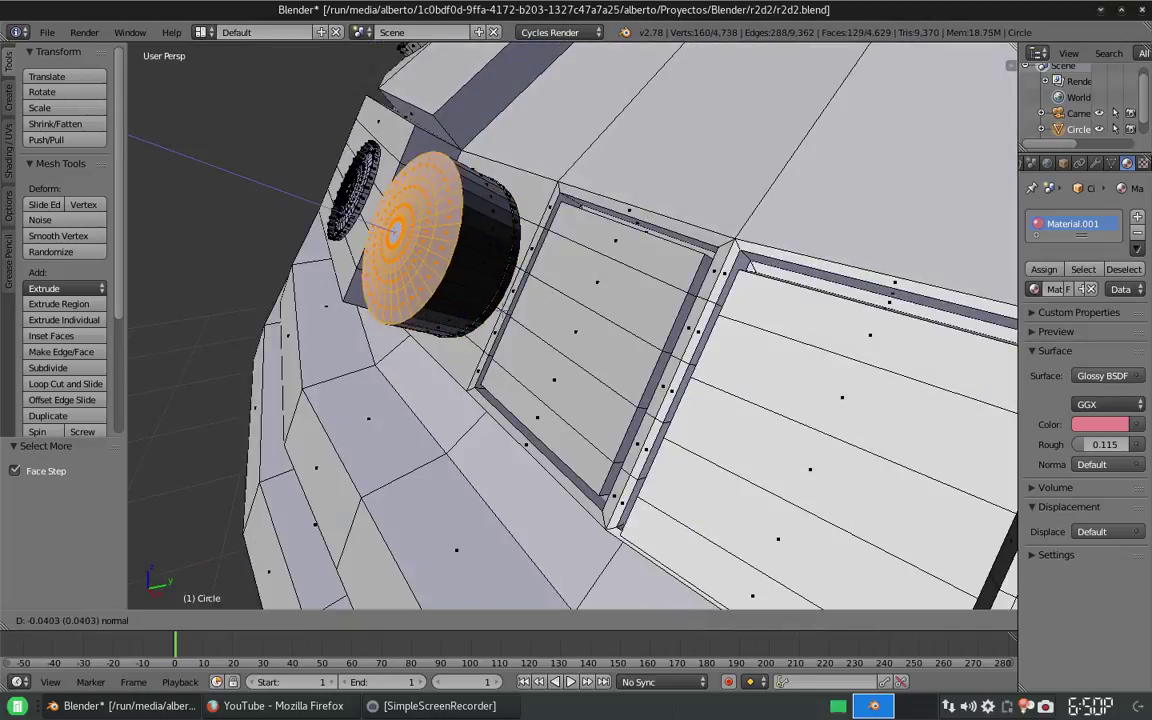
{"action": "key", "text": "Return"}
Step: Add an edge loop to the outer ring of the cylinder's front face and slide it close to the rim
{"action": "key", "text": "KP_6"}
{"action": "key", "text": "KP_6"}
{"action": "key", "text": "KP_6"}
{"action": "key", "text": "ctrl+KP_Subtract"}
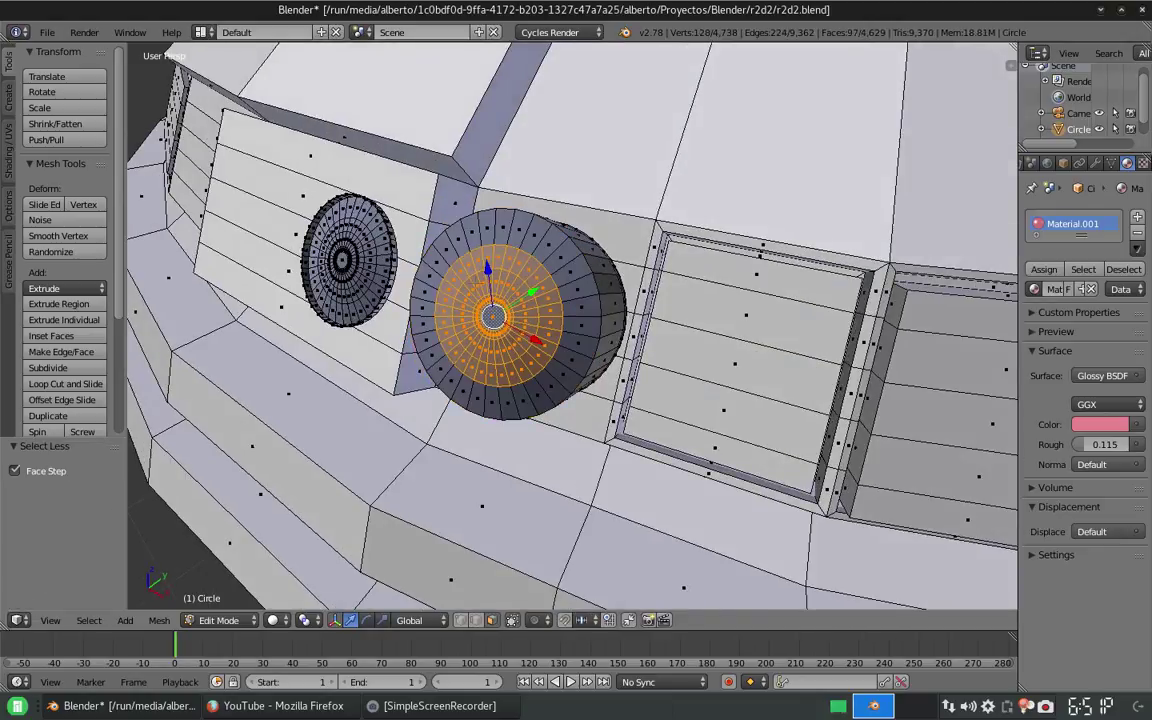
{"action": "key", "text": "KP_Add"}
{"action": "key", "text": "KP_Add"}
{"action": "key", "text": "KP_6"}
{"action": "key", "text": "KP_8"}
{"action": "key", "text": "ctrl+r"}
{"action": "left_click", "coordinate": [625, 587]}
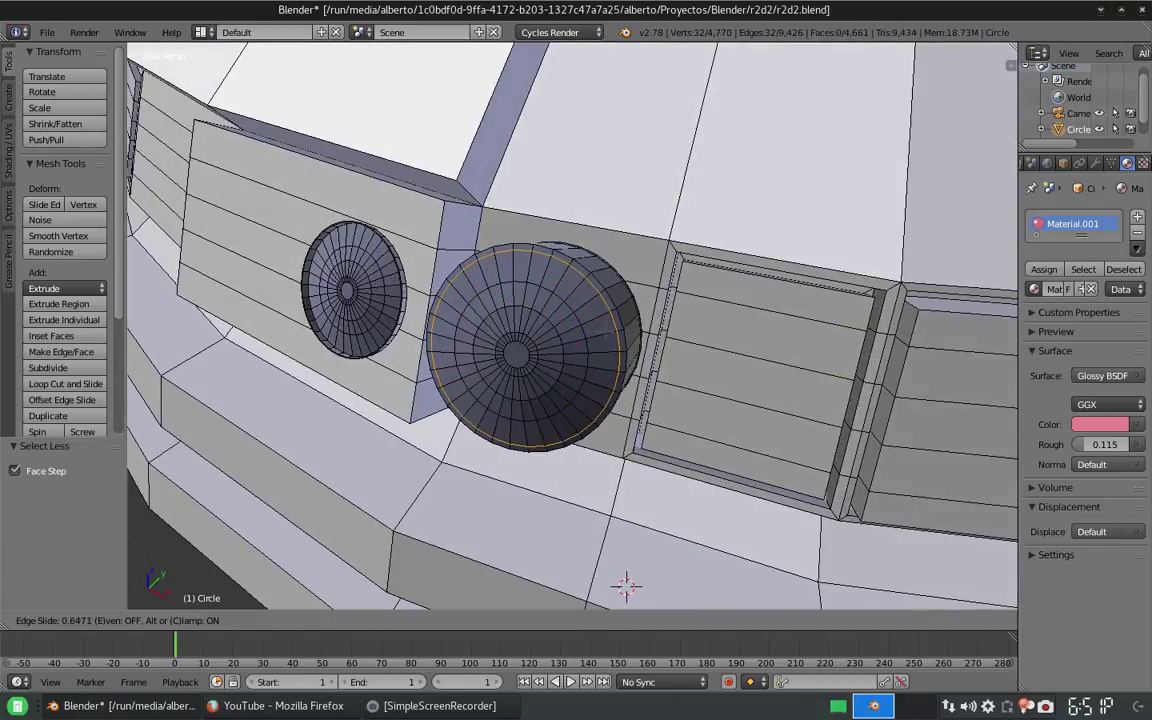
{"action": "left_click", "coordinate": [625, 587]}
Step: Select the cylinder's front faces inside the new edge loop and extrude them outward to lengthen the projector
{"action": "key", "text": "ctrl+Tab"}
{"action": "key", "text": "ctrl+KP_Add"}
{"action": "key", "text": "ctrl+KP_Add"}
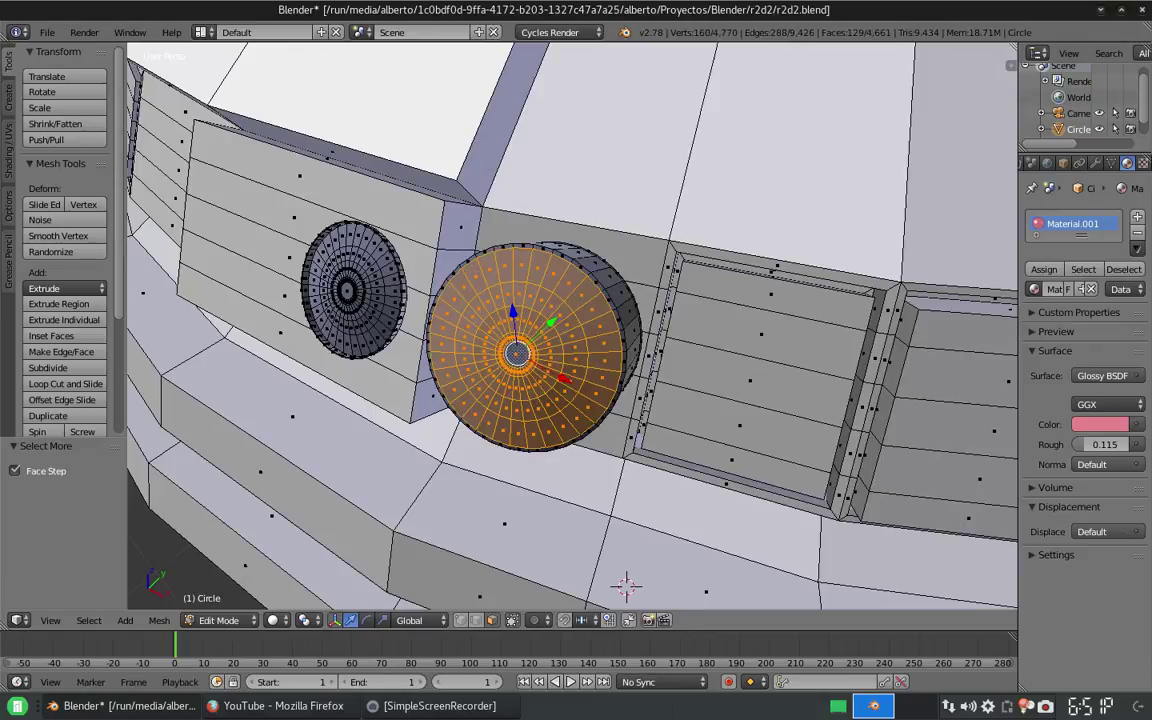
{"action": "key", "text": "e"}
{"action": "left_click", "coordinate": [625, 587]}
Step: Shrink the selection to the faces inside the projector's front ring and extrude them inward to hollow the tube
{"action": "key", "text": "ctrl+KP_Subtract"}
{"action": "key", "text": "ctrl+KP_Subtract"}
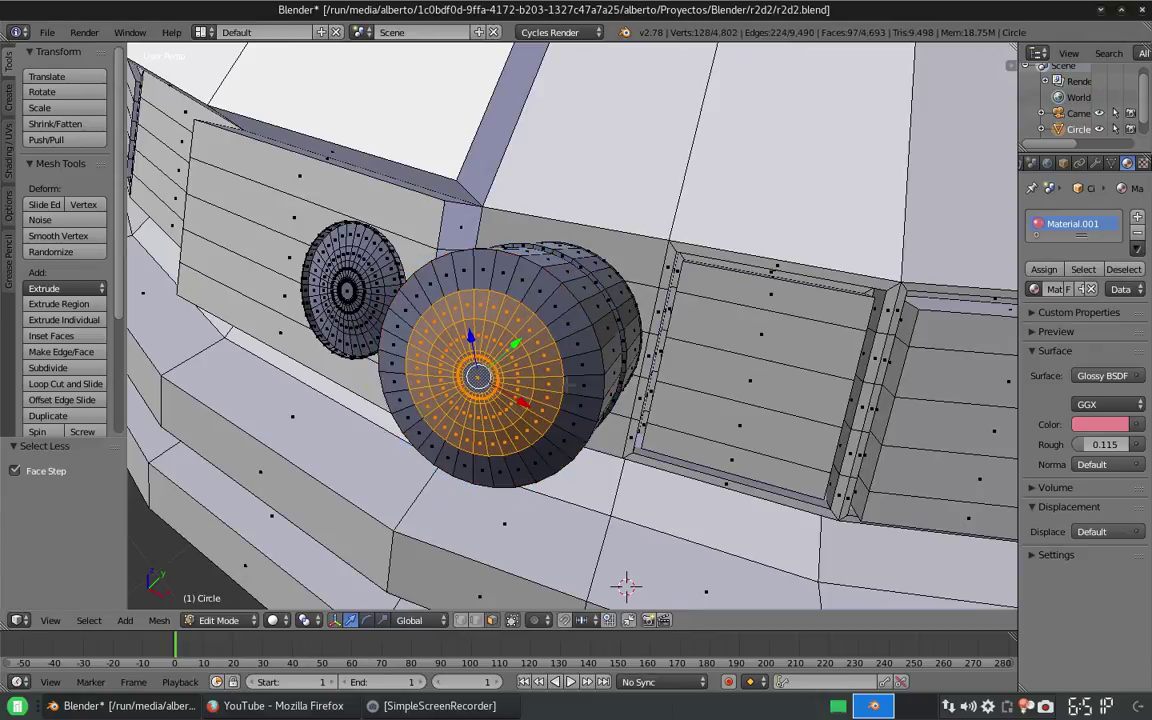
{"action": "key", "text": "Tab"}
{"action": "scroll", "coordinate": [658, 375], "scroll_direction": "down", "scroll_amount": 4}
{"action": "middle_click_drag", "start_coordinate": [658, 375], "coordinate": [588, 368]}
{"action": "key", "text": "KP_1"}
{"action": "scroll", "coordinate": [589, 360], "scroll_direction": "down", "scroll_amount": 3}
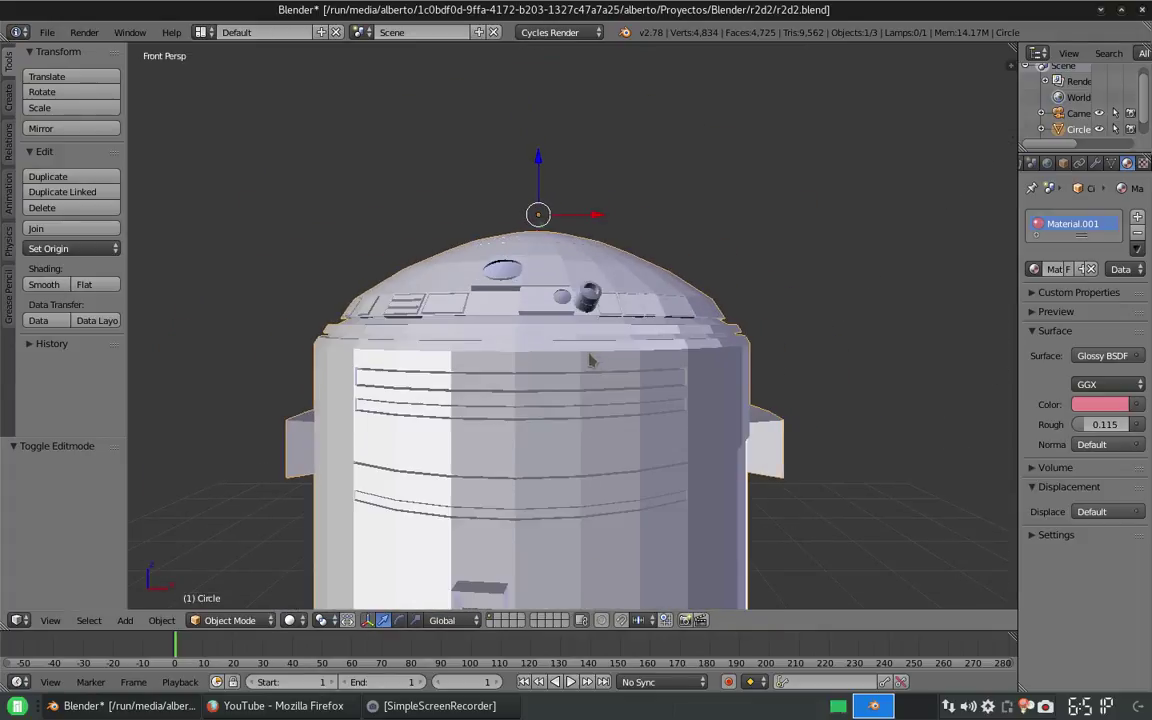
Step: Select the whole projector tube and rotate it about 29.256° around the X axis
{"action": "key", "text": "Tab"}
{"action": "scroll", "coordinate": [705, 374], "scroll_direction": "up", "scroll_amount": 5}
{"action": "middle_click_drag", "start_coordinate": [705, 374], "coordinate": [463, 627]}
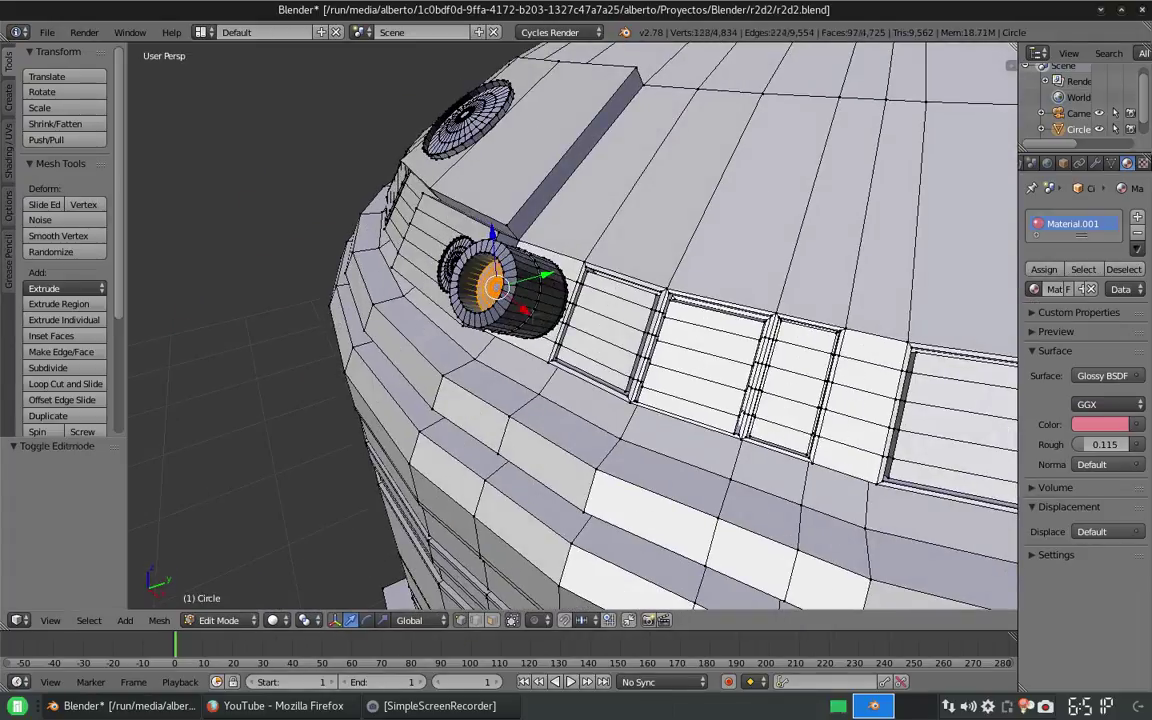
{"action": "key", "text": "l"}
{"action": "middle_click_drag", "start_coordinate": [500, 290], "coordinate": [560, 330]}
{"action": "key", "text": "r"}
{"action": "key", "text": "x"}
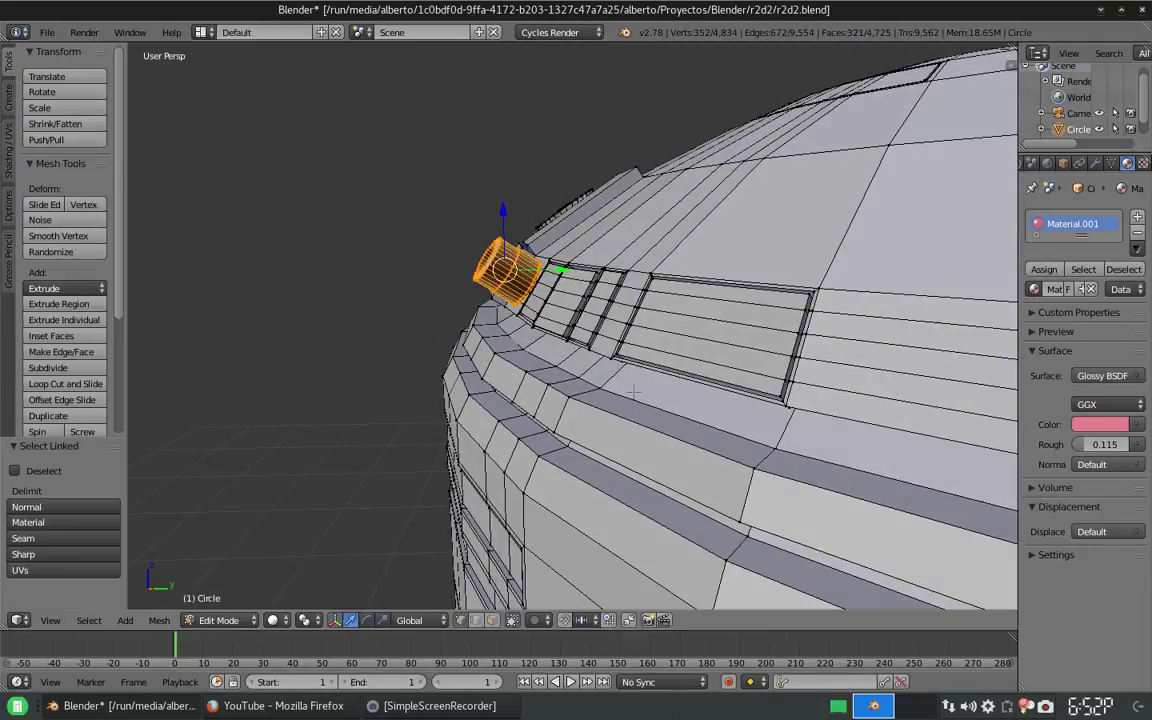
{"action": "left_click", "coordinate": [672, 340]}
Step: Move the projector tube about -0.011 in X and 0.025 in Y toward the dome
{"action": "key", "text": "KP_7"}
{"action": "scroll", "coordinate": [681, 516], "scroll_direction": "up", "scroll_amount": 1}
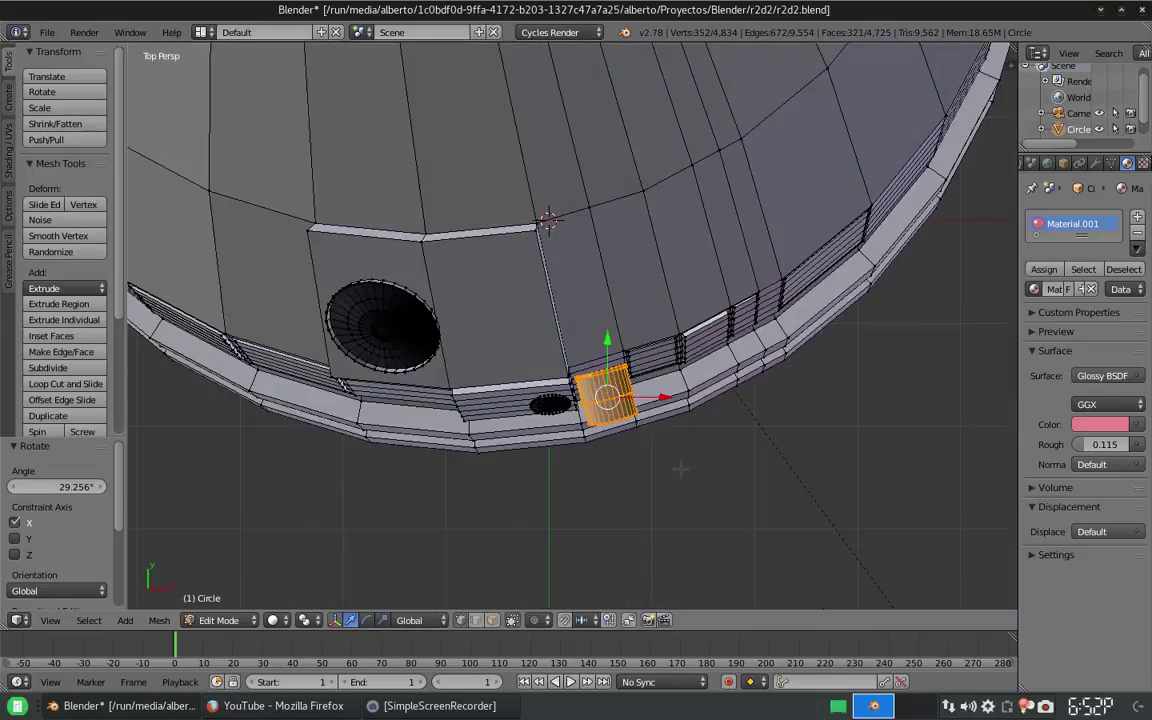
{"action": "key", "text": "g"}
{"action": "left_click", "coordinate": [681, 516]}
Step: Shift the projector tube about -0.017 in Y and -0.024 in Z
{"action": "middle_click_drag", "start_coordinate": [681, 516], "coordinate": [600, 460]}
{"action": "key", "text": "KP_3"}
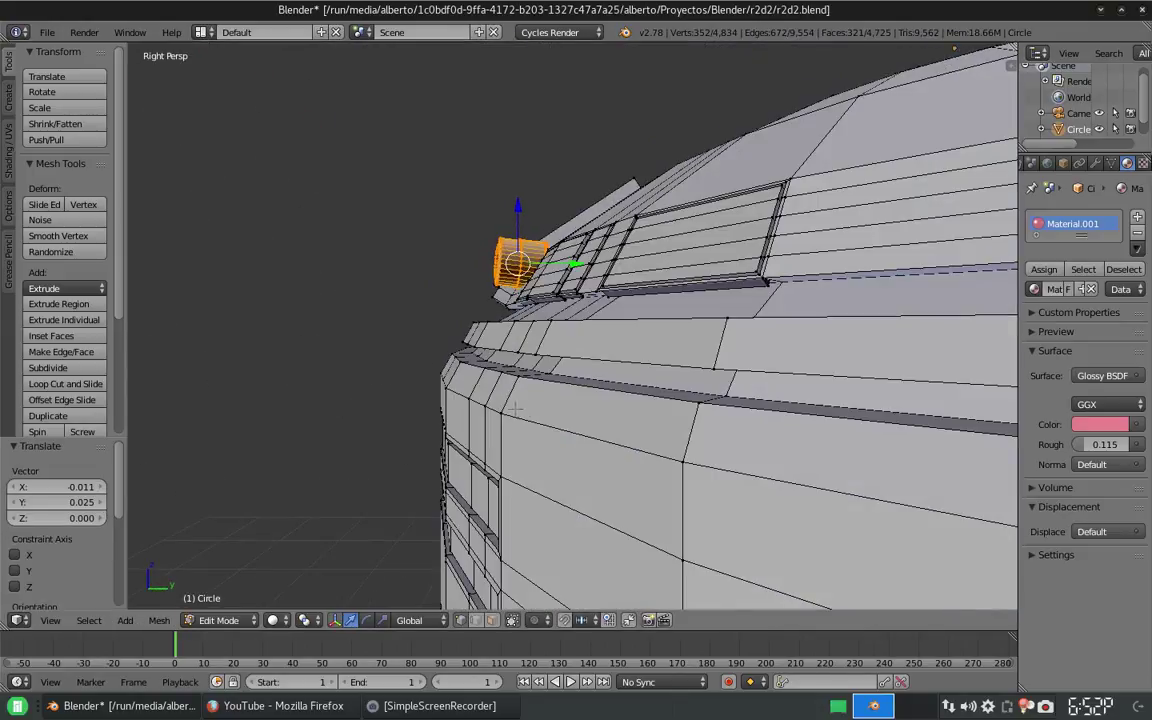
{"action": "left_click", "coordinate": [522, 432]}
Step: Adjust the projector tube's position by about 0.003 in X and 0.013 in Y, then by -0.005 along X
{"action": "key", "text": "KP_7"}
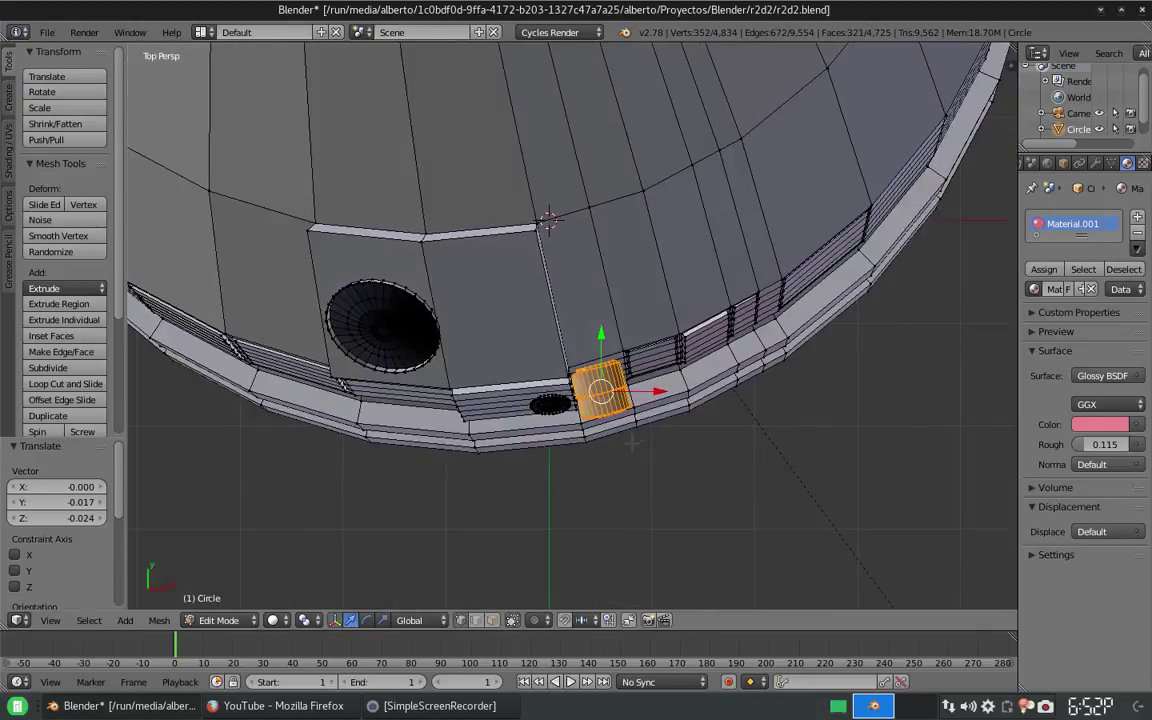
{"action": "middle_click_drag", "start_coordinate": [632, 437], "coordinate": [630, 330]}
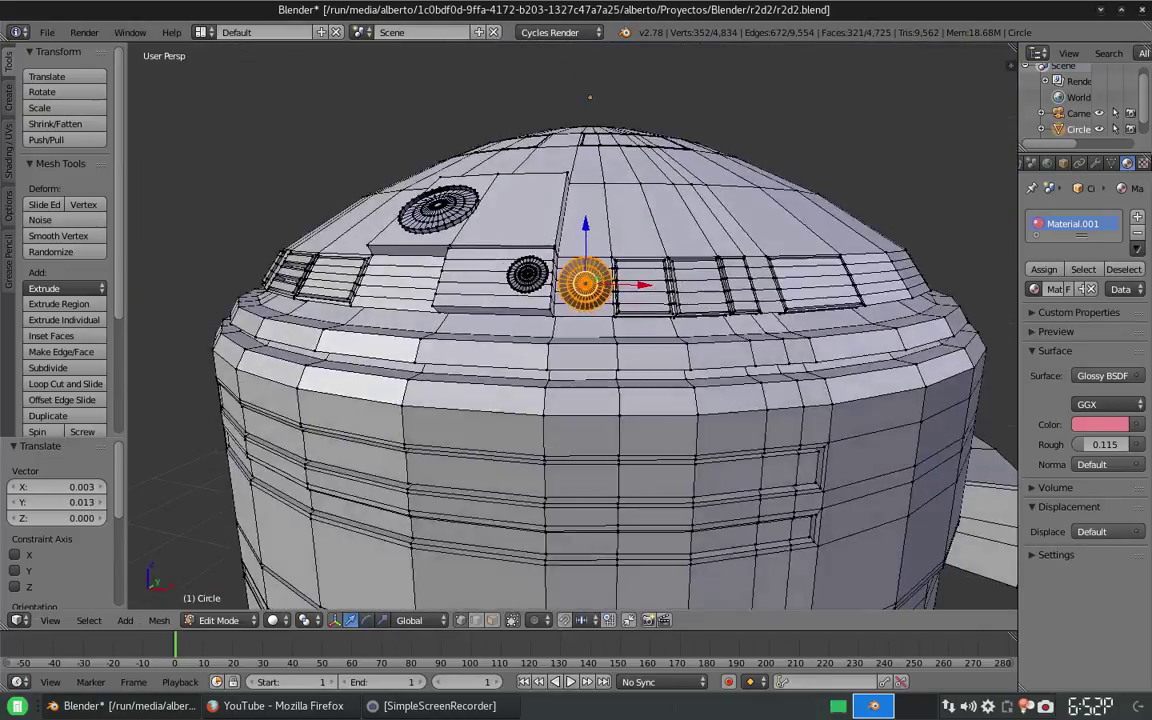
{"action": "key", "text": "Tab"}
{"action": "key", "text": "Tab"}
{"action": "left_click_drag", "start_coordinate": [650, 278], "coordinate": [647, 281]}
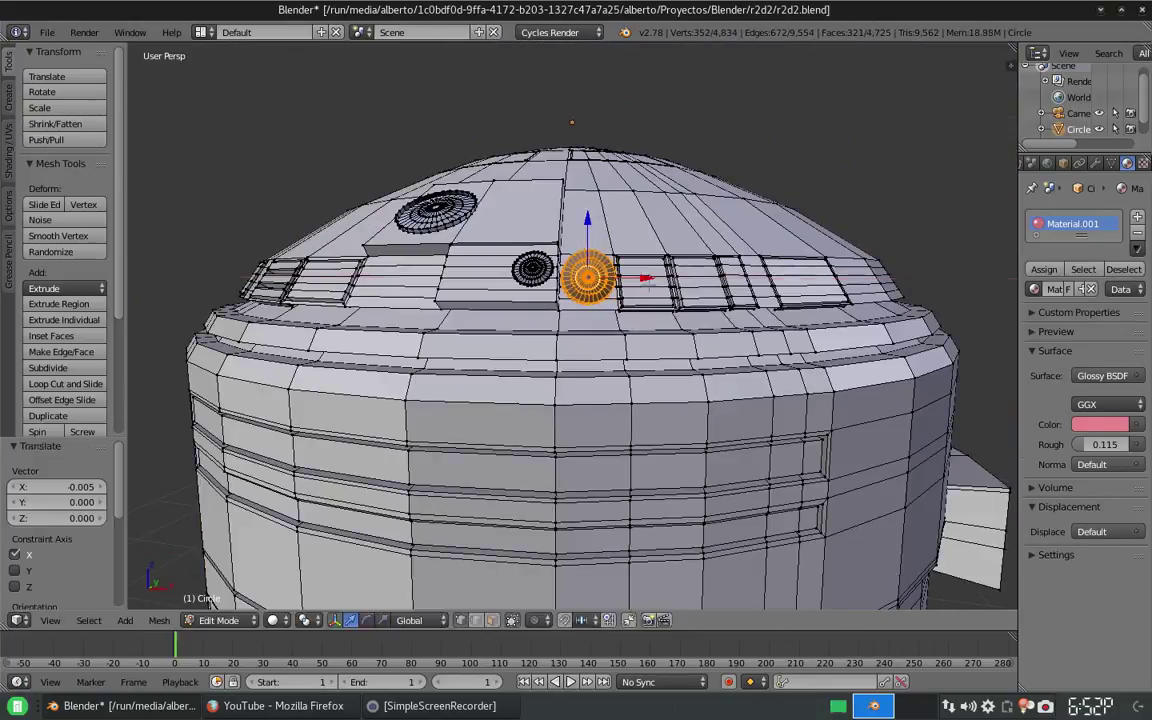
Step: Duplicate the projector tube in place and rotate the copy -90° around the X axis
{"action": "left_click", "coordinate": [697, 307]}
{"action": "key", "text": "Tab"}
{"action": "key", "text": "Tab"}
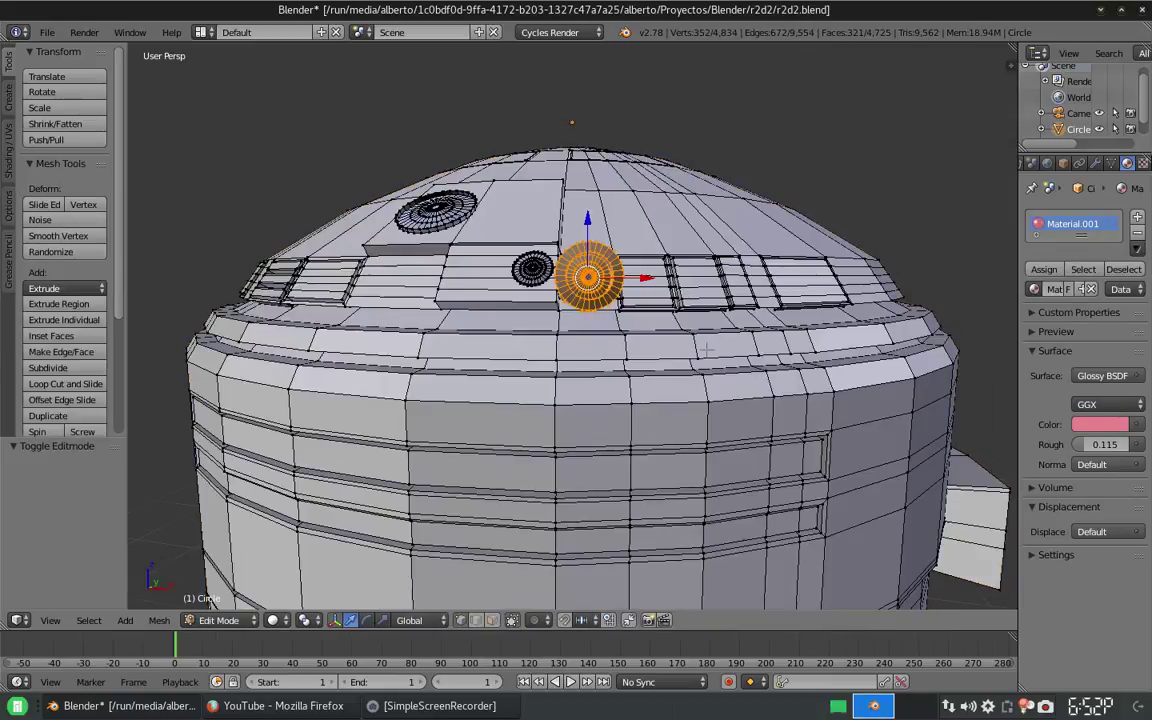
{"action": "middle_click_drag", "start_coordinate": [705, 348], "coordinate": [690, 427]}
{"action": "key", "text": "shift+d"}
{"action": "right_click", "coordinate": [690, 427]}
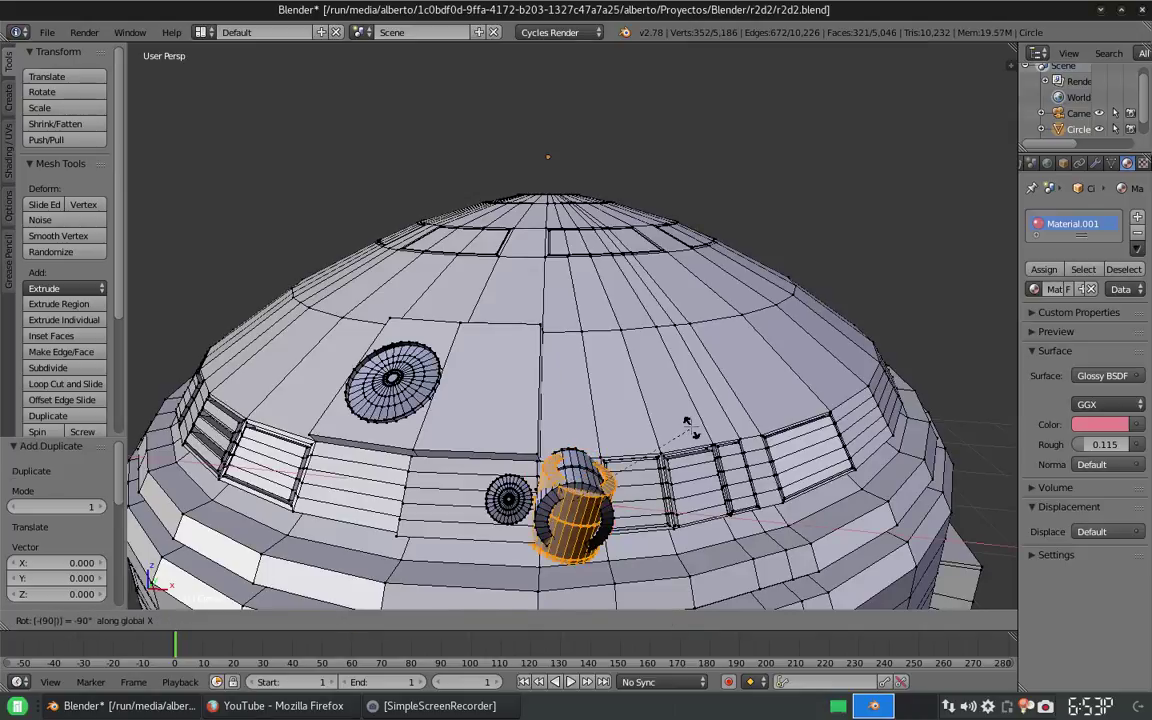
{"action": "key", "text": "Return"}
Step: Move the tube copy onto the upper dome, shifting it about 0.953 in Y, and scale it by about 1.377
{"action": "key", "text": "g"}
{"action": "left_click", "coordinate": [141, 524]}
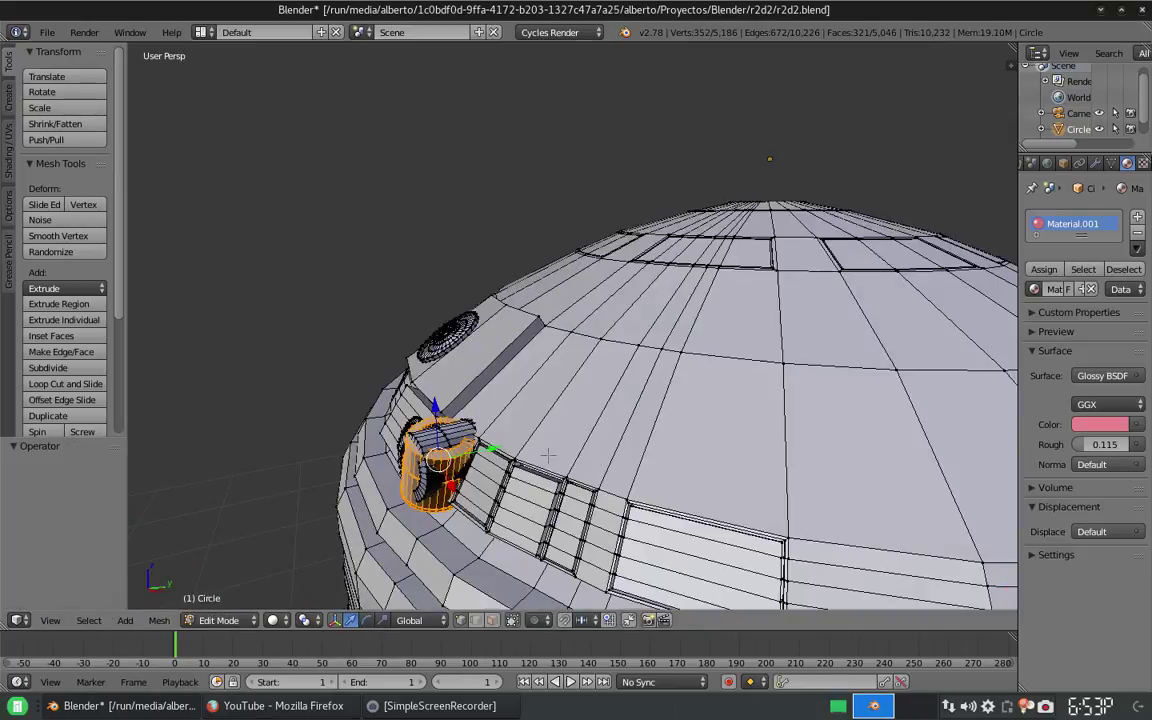
{"action": "middle_click_drag", "start_coordinate": [141, 524], "coordinate": [232, 462]}
{"action": "key", "text": "KP_3"}
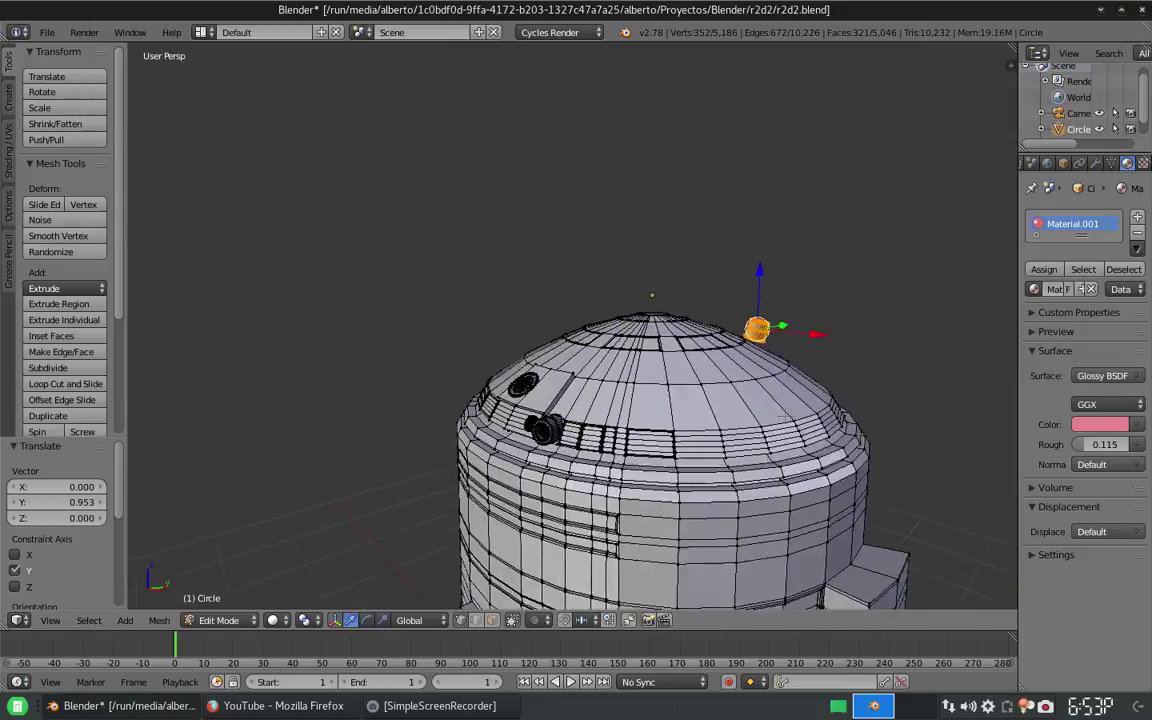
{"action": "key", "text": "s"}
{"action": "key", "text": "Return"}
{"action": "key", "text": "KP_1"}
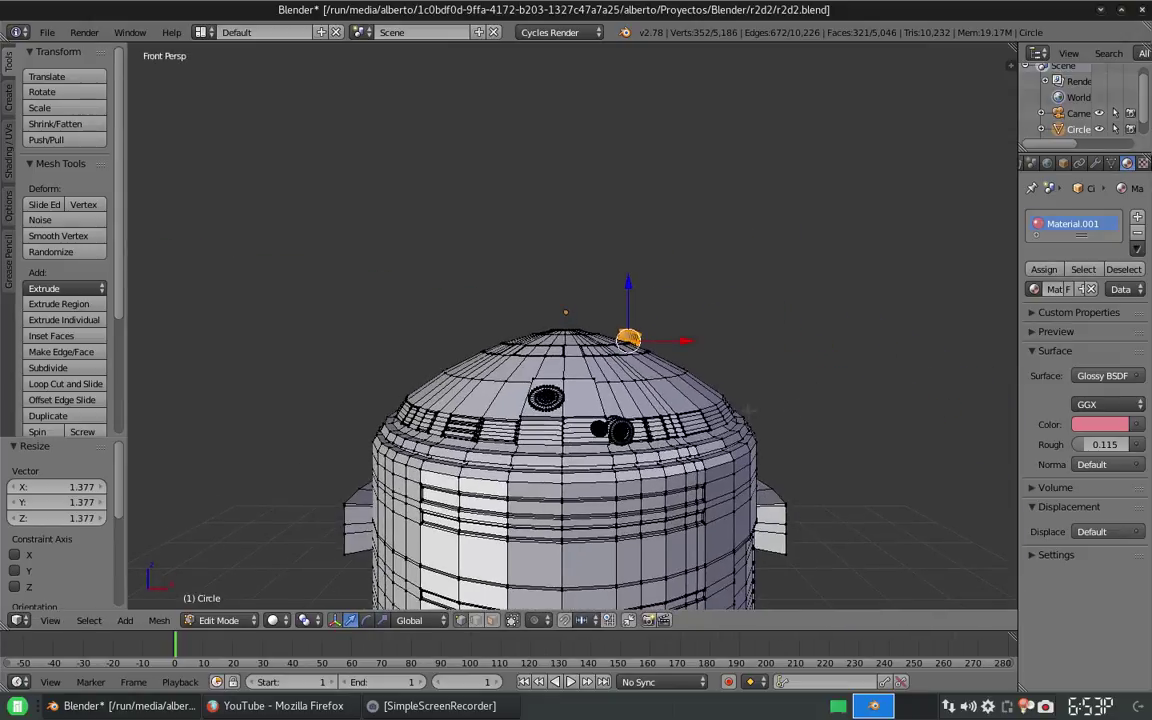
Step: Tilt the copied tube about -16.8° around the Y axis to follow the dome's slope
{"action": "key", "text": "KP_8"}
{"action": "key", "text": "KP_4"}
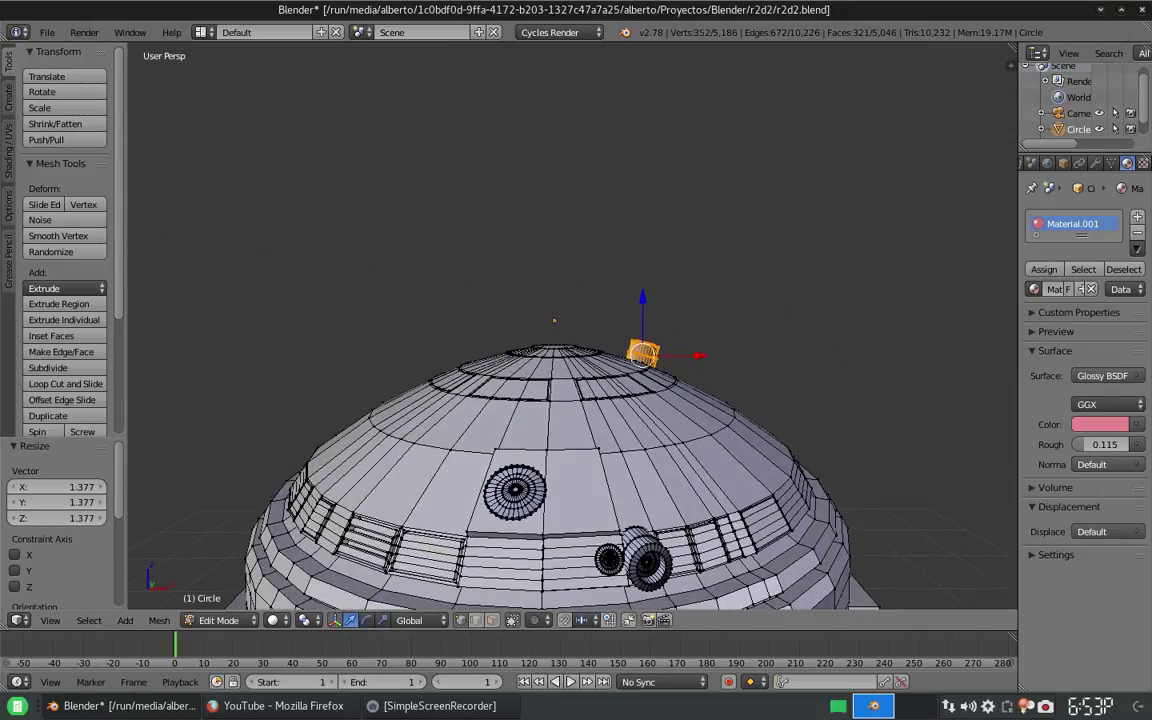
{"action": "middle_click_drag", "start_coordinate": [690, 520], "coordinate": [640, 472]}
{"action": "left_click", "coordinate": [616, 576]}
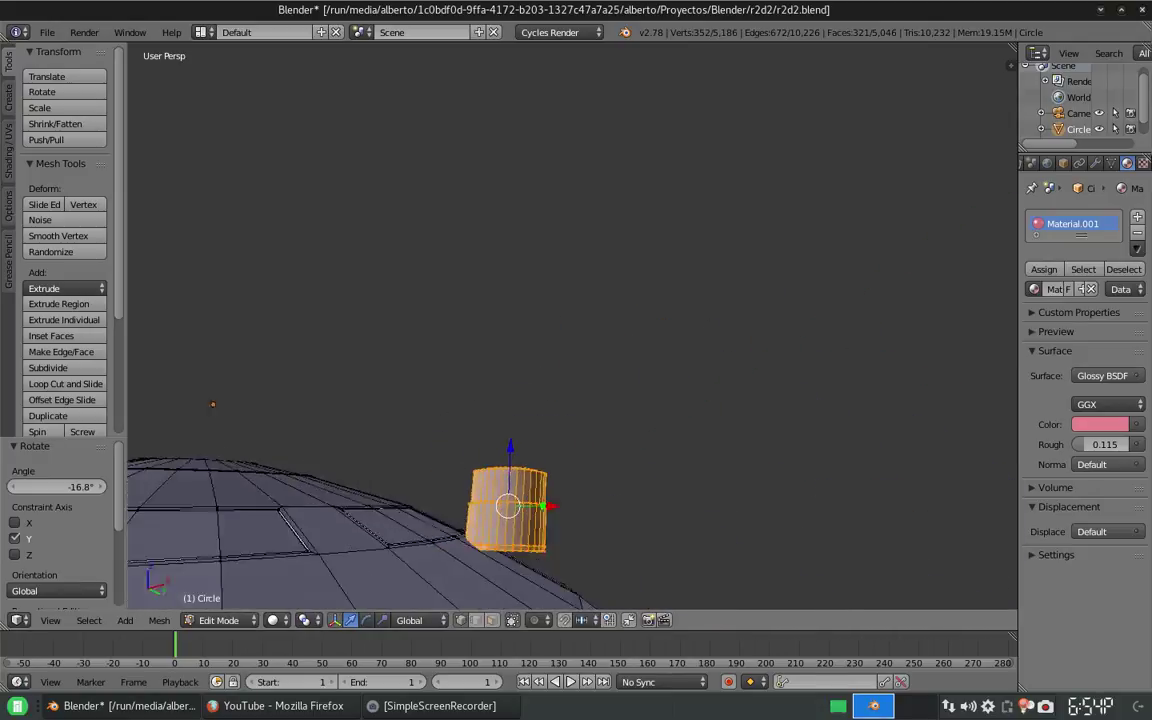
Step: Scale the copied tube along Z and shift it in Z by about -0.042 and 0.115
{"action": "key", "text": "s"}
{"action": "key", "text": "z"}
{"action": "left_click", "coordinate": [609, 538]}
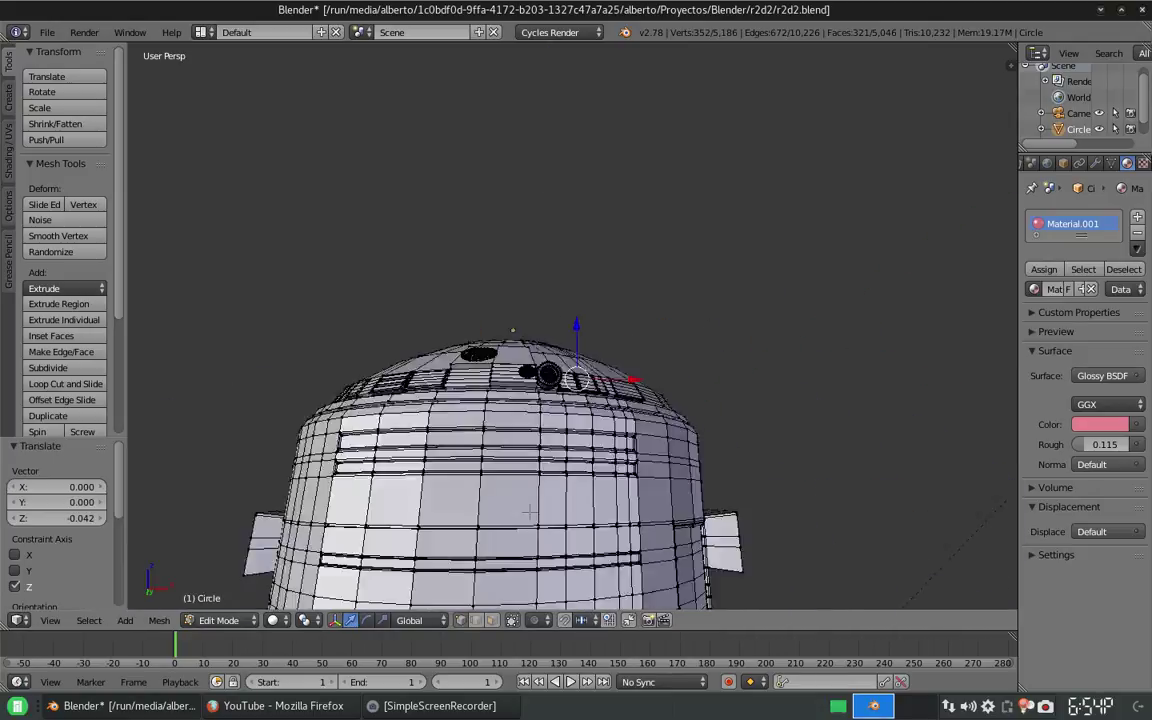
{"action": "middle_click_drag", "start_coordinate": [529, 512], "coordinate": [530, 560]}
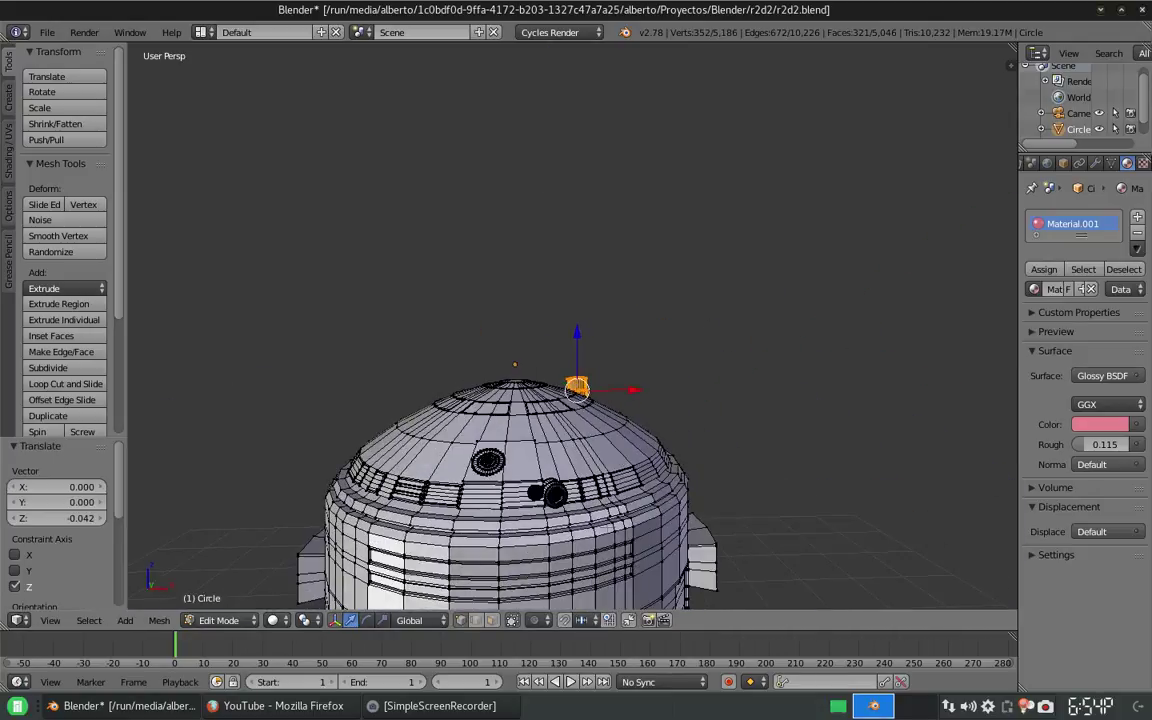
{"action": "left_click", "coordinate": [729, 192]}
{"action": "middle_click_drag", "start_coordinate": [729, 192], "coordinate": [700, 300]}
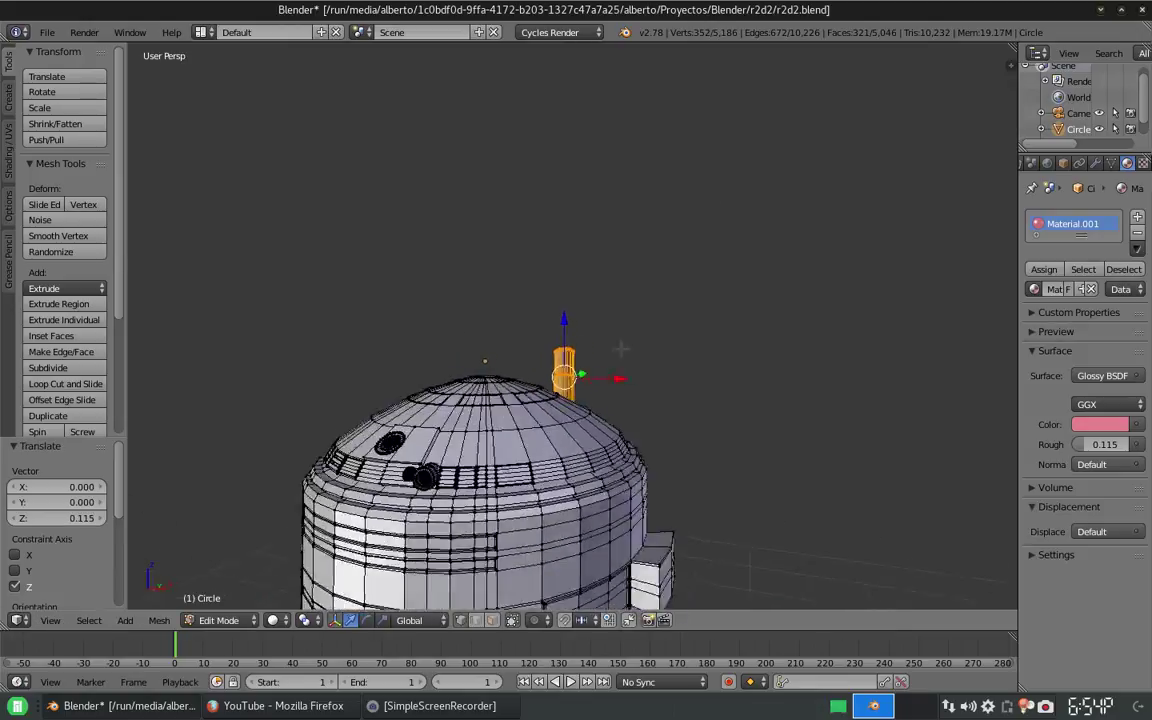
Step: Widen the upright dome tube in X and Y only and rotate it about 5.431° around the Y axis
{"action": "key", "text": "s"}
{"action": "key", "text": "shift+z"}
{"action": "left_click", "coordinate": [671, 425]}
{"action": "key", "text": "r"}
{"action": "key", "text": "y"}
{"action": "left_click", "coordinate": [674, 426]}
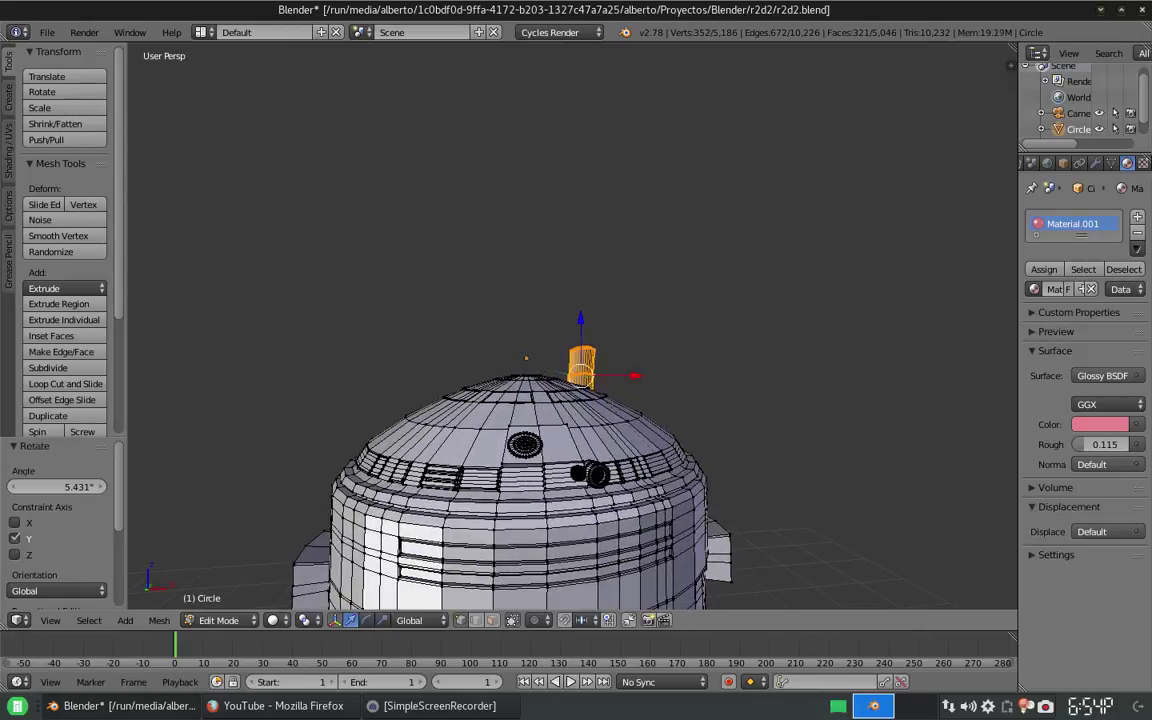
{"action": "middle_click_drag", "start_coordinate": [676, 427], "coordinate": [712, 443]}
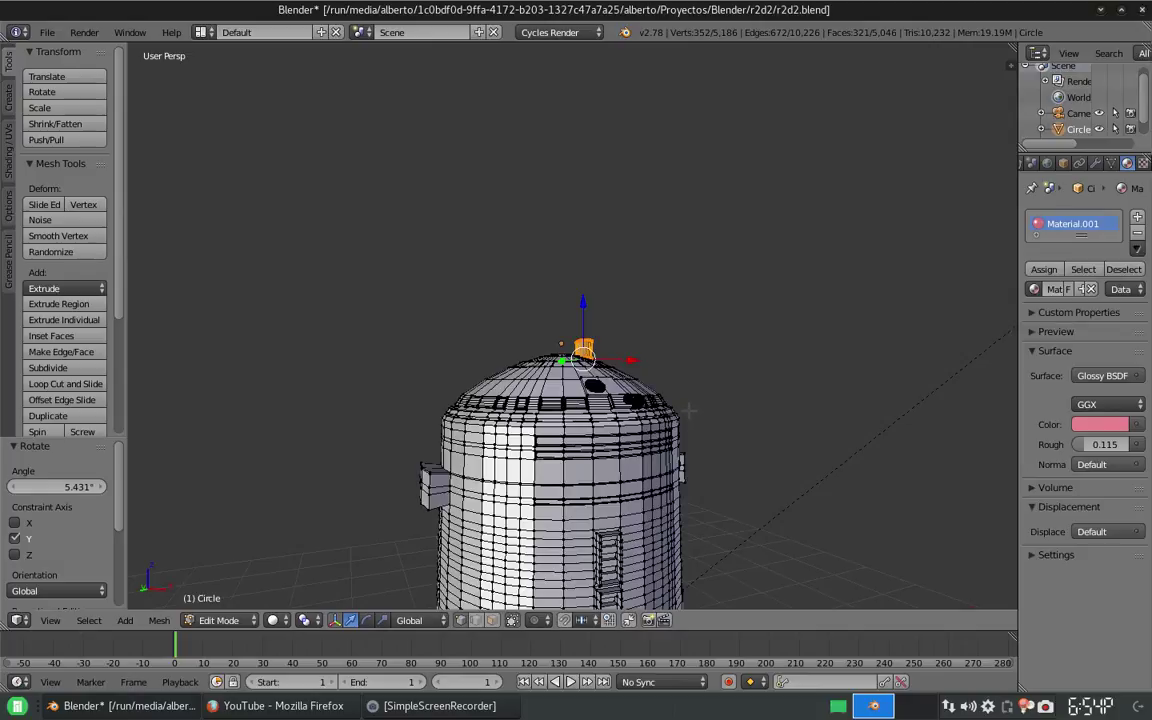
{"action": "scroll", "coordinate": [565, 459], "scroll_direction": "down", "scroll_amount": 1}
{"action": "middle_click_drag", "start_coordinate": [565, 459], "coordinate": [565, 459]}
{"action": "scroll", "coordinate": [565, 459], "scroll_direction": "up", "scroll_amount": 4}
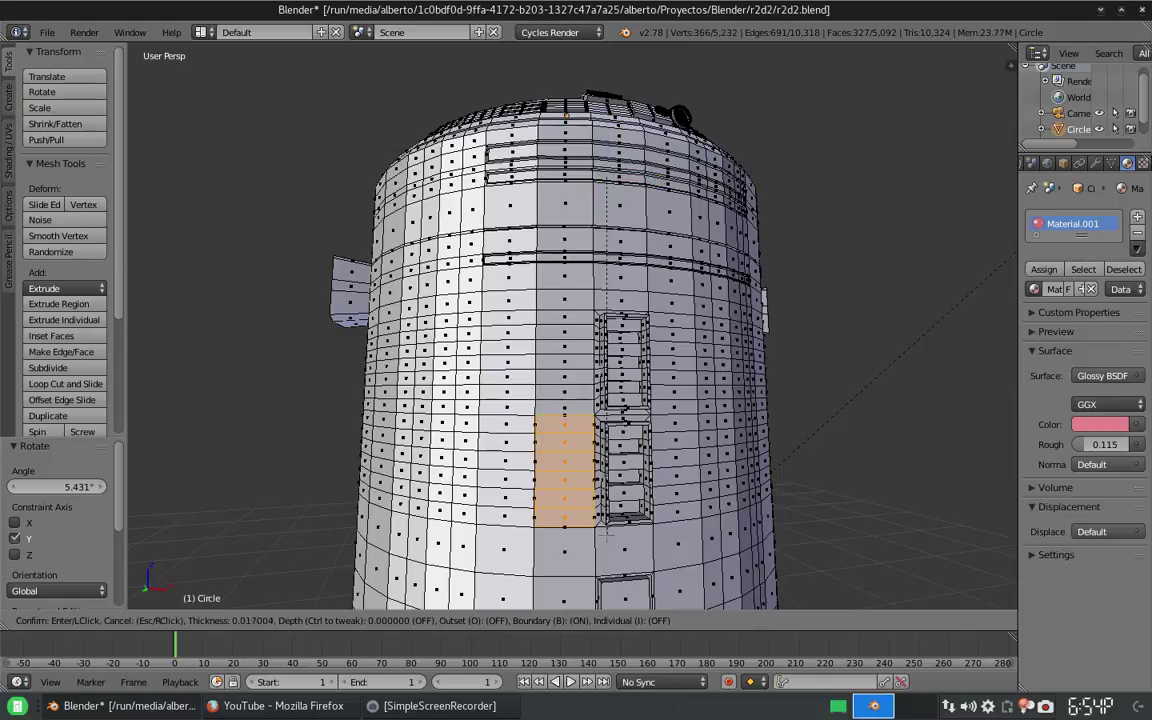
{"action": "key", "text": "Return"}
{"action": "scroll", "coordinate": [565, 459], "scroll_direction": "down", "scroll_amount": 3}
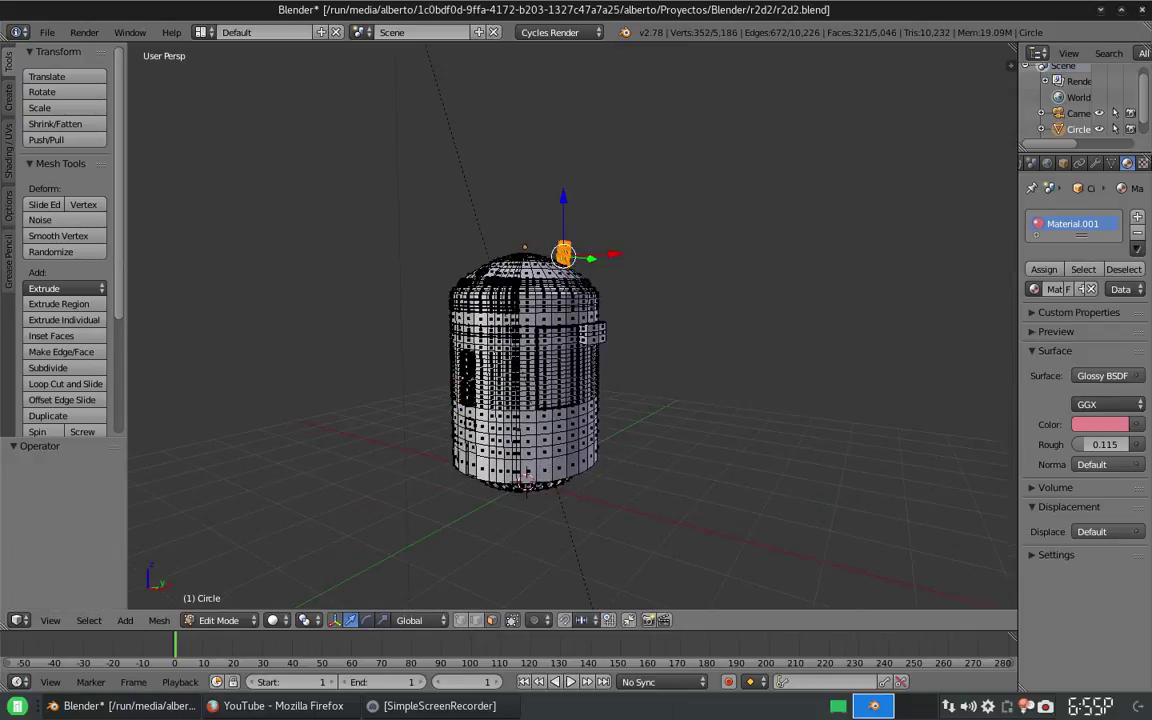
Step: Select the column of eight faces beside the lower slotted opening, inset it by about 0.0675 and extrude it inward
{"action": "scroll", "coordinate": [565, 459], "scroll_direction": "up", "scroll_amount": 3}
{"action": "key", "text": "a"}
{"action": "scroll", "coordinate": [542, 375], "scroll_direction": "up", "scroll_amount": 3}
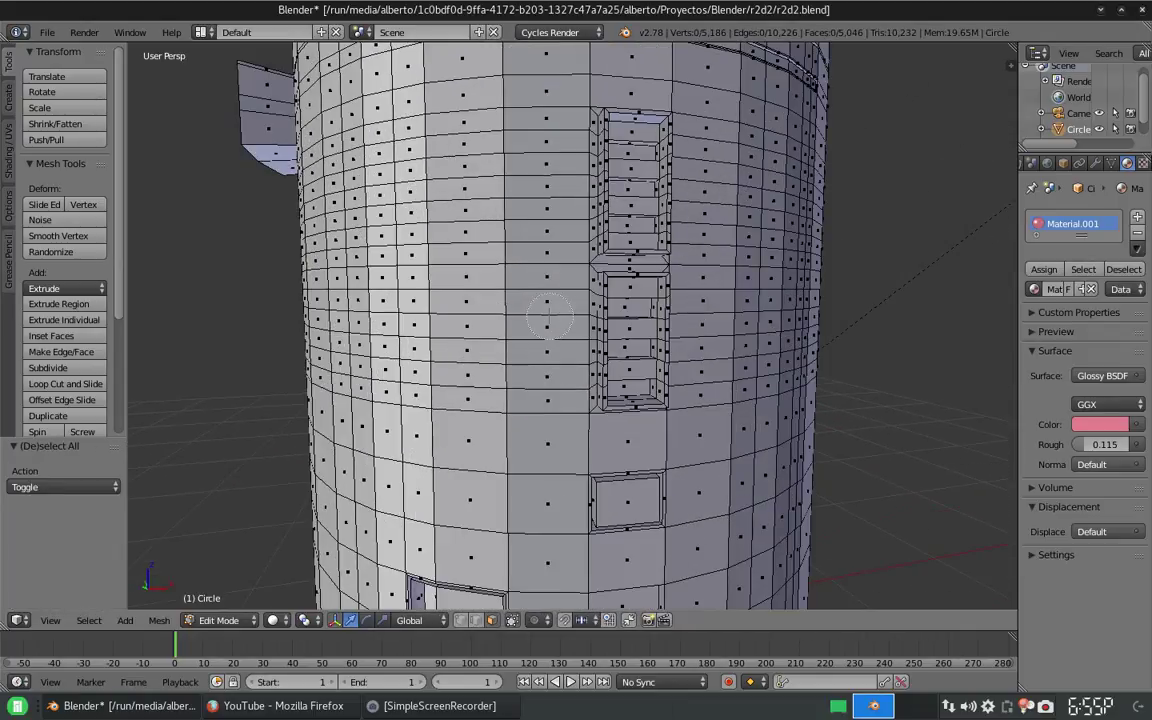
{"action": "left_click_drag", "start_coordinate": [546, 250], "coordinate": [550, 375]}
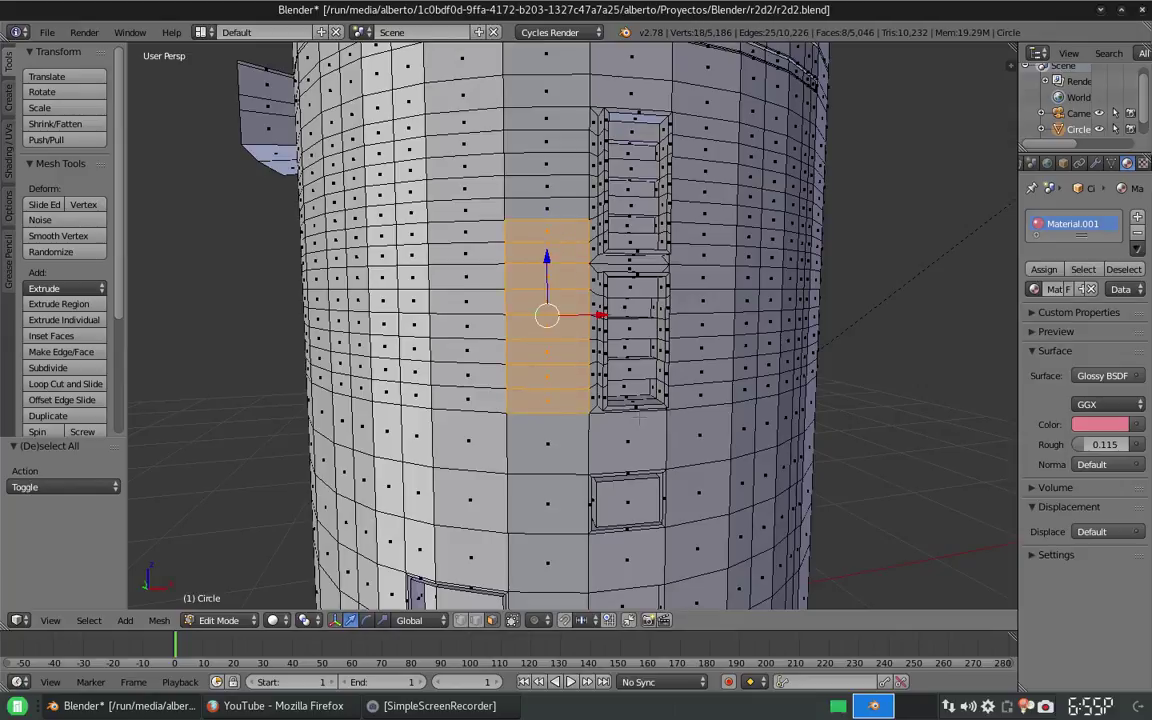
{"action": "key", "text": "i"}
{"action": "left_click", "coordinate": [588, 363]}
{"action": "middle_click_drag", "start_coordinate": [588, 363], "coordinate": [560, 420]}
{"action": "key", "text": "e"}
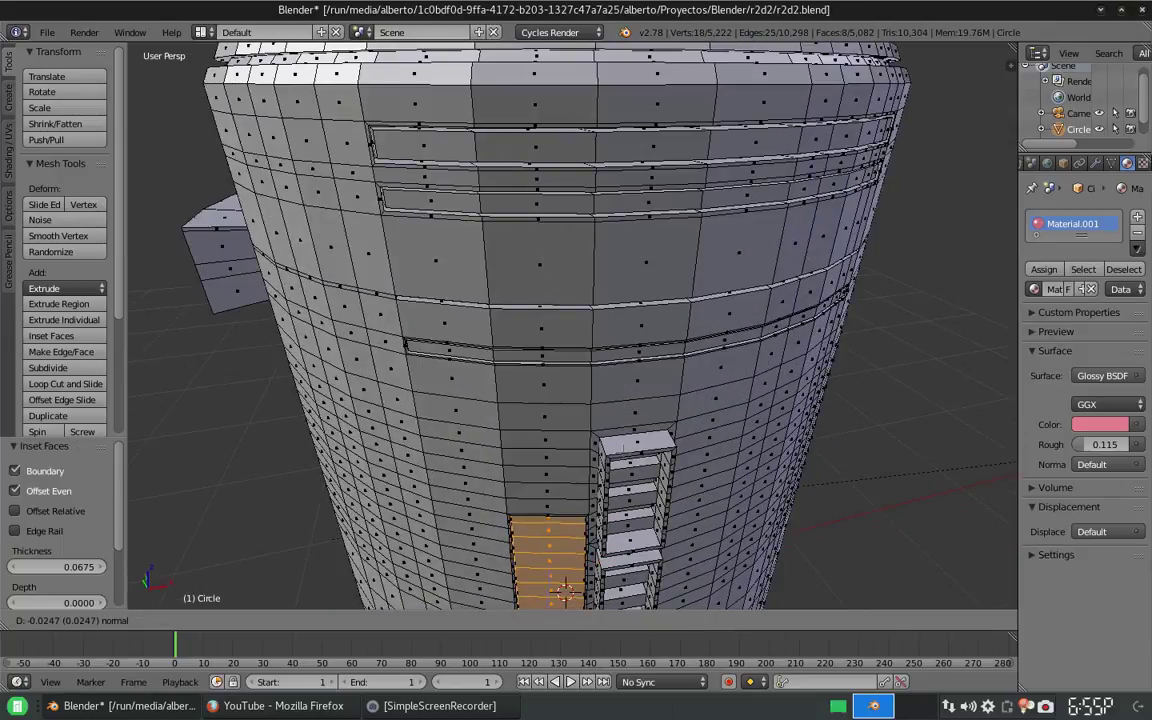
{"action": "left_click", "coordinate": [553, 500]}
Step: Inset the recessed eight-face panel a second time and extrude it along its normals
{"action": "key", "text": "i"}
{"action": "middle_click_drag", "start_coordinate": [553, 500], "coordinate": [600, 440]}
{"action": "left_click", "coordinate": [620, 411]}
{"action": "key", "text": "e"}
{"action": "left_click", "coordinate": [590, 480]}
Step: Inset the eight-face panel by about 0.0683 and extrude its inner faces once more
{"action": "key", "text": "i"}
{"action": "left_click", "coordinate": [560, 480]}
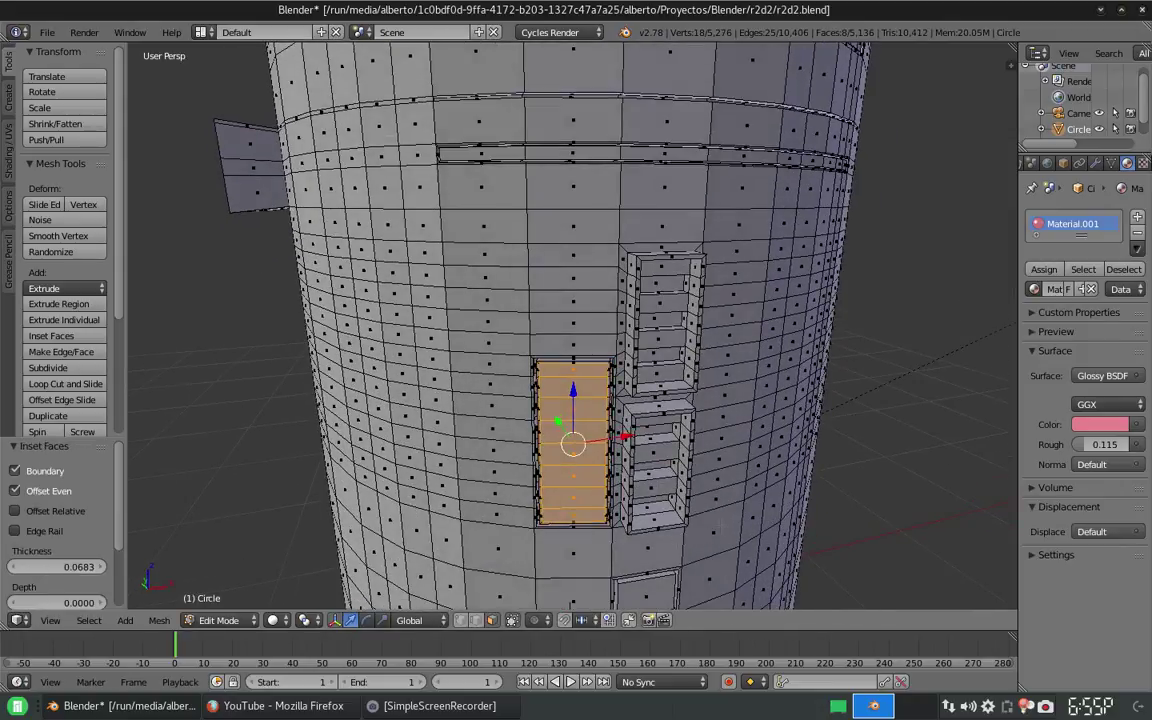
{"action": "key", "text": "e"}
{"action": "left_click", "coordinate": [560, 480]}
{"action": "middle_click_drag", "start_coordinate": [560, 480], "coordinate": [597, 363]}
{"action": "key", "text": "Tab"}
{"action": "scroll", "coordinate": [560, 430], "scroll_direction": "down", "scroll_amount": 5}
{"action": "key", "text": "Tab"}
{"action": "scroll", "coordinate": [597, 363], "scroll_direction": "up", "scroll_amount": 5}
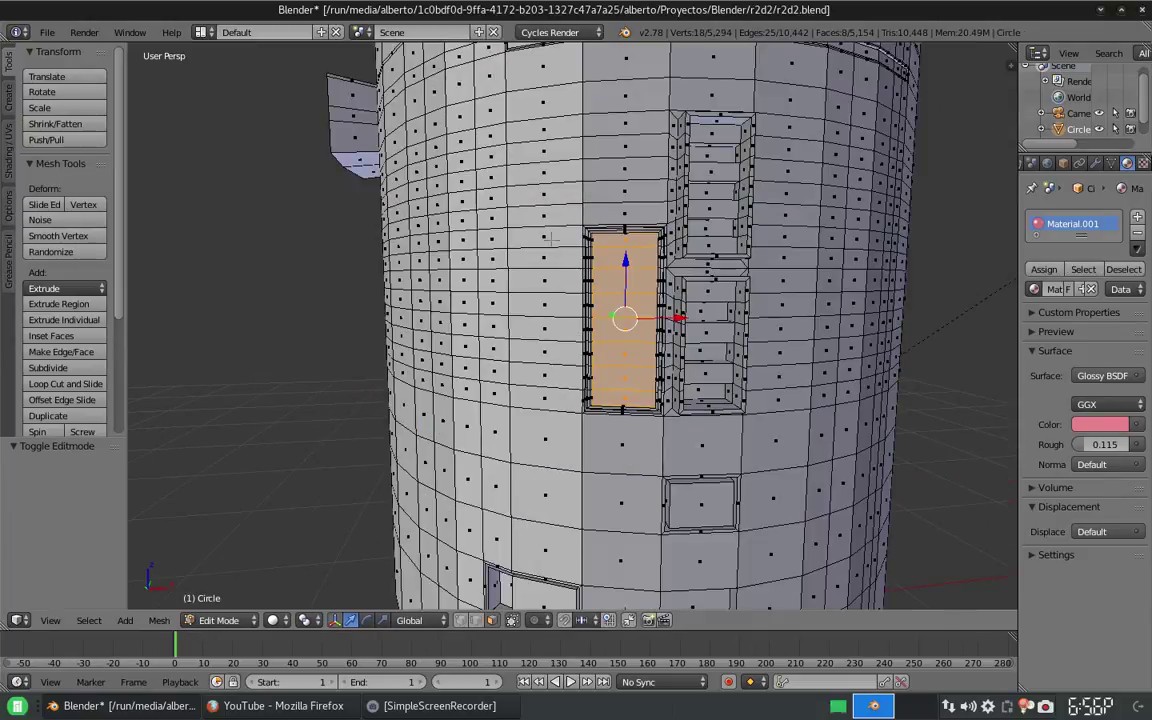
Step: Add one centred horizontal loop cut around the body just below the tall recessed panel
{"action": "right_click", "coordinate": [549, 238]}
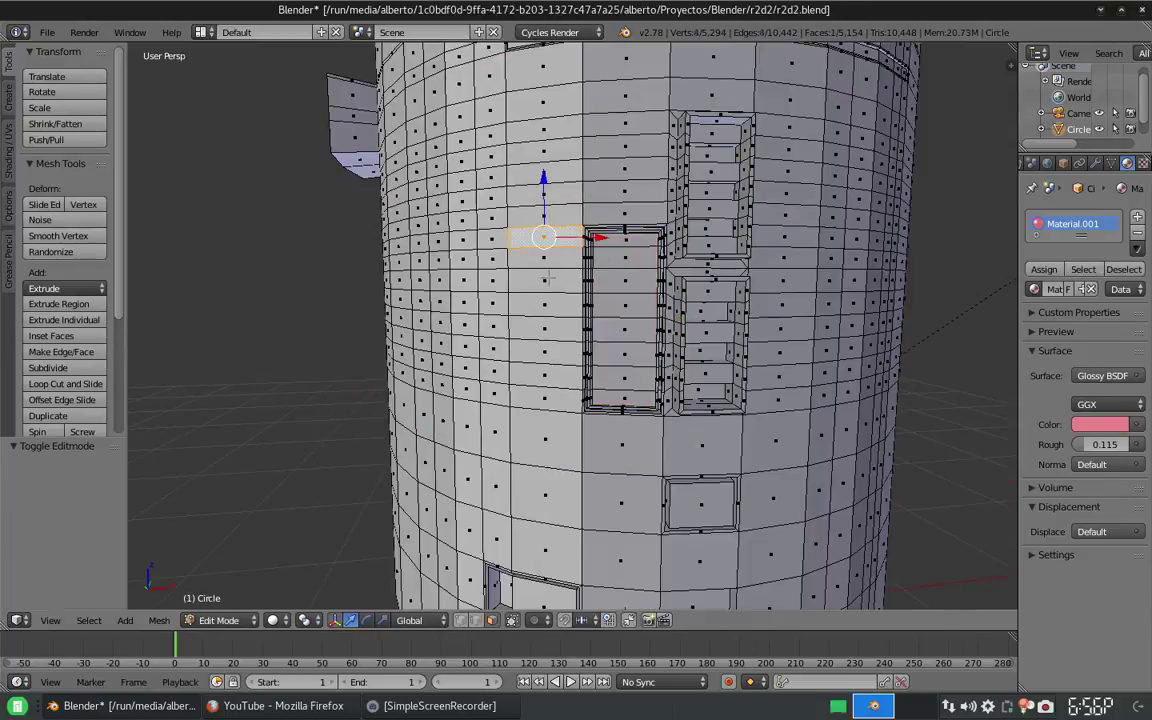
{"action": "key", "text": "ctrl+r"}
{"action": "left_click", "coordinate": [543, 432]}
{"action": "right_click", "coordinate": [543, 432]}
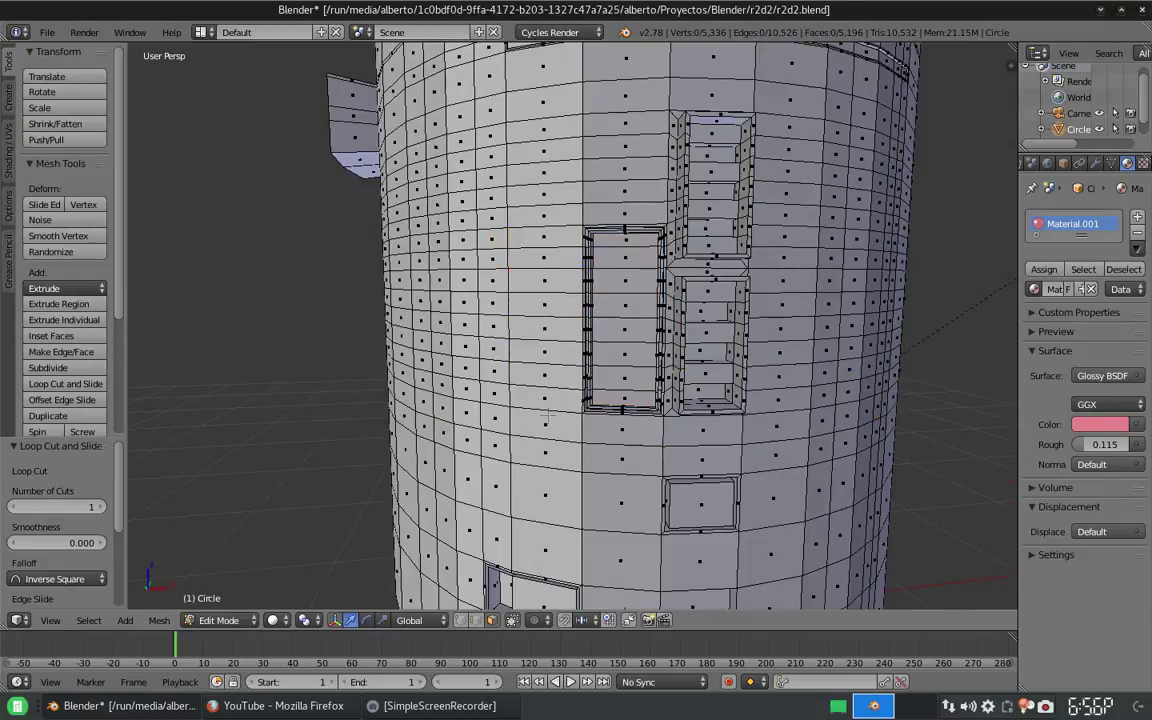
Step: Select five alternating faces in the column beside the tall recessed panel and extrude them outward about 0.032
{"action": "right_click", "coordinate": [546, 300], "text": "shift"}
{"action": "middle_click_drag", "start_coordinate": [546, 300], "coordinate": [640, 360]}
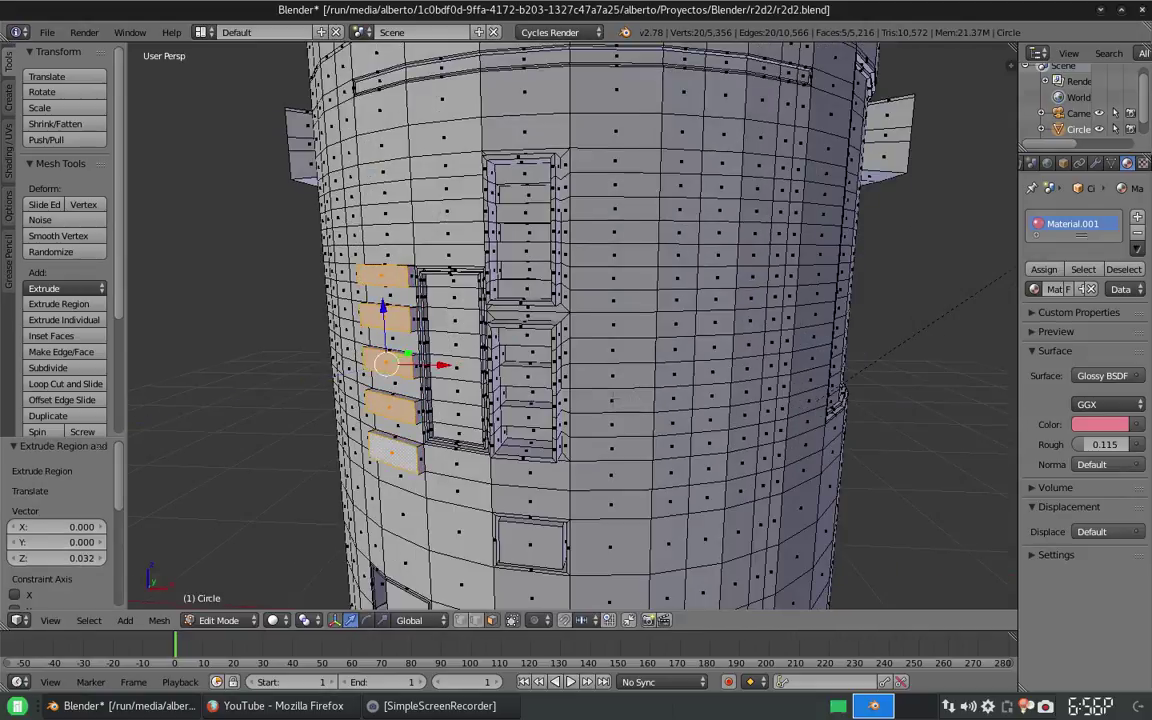
{"action": "key", "text": "Tab"}
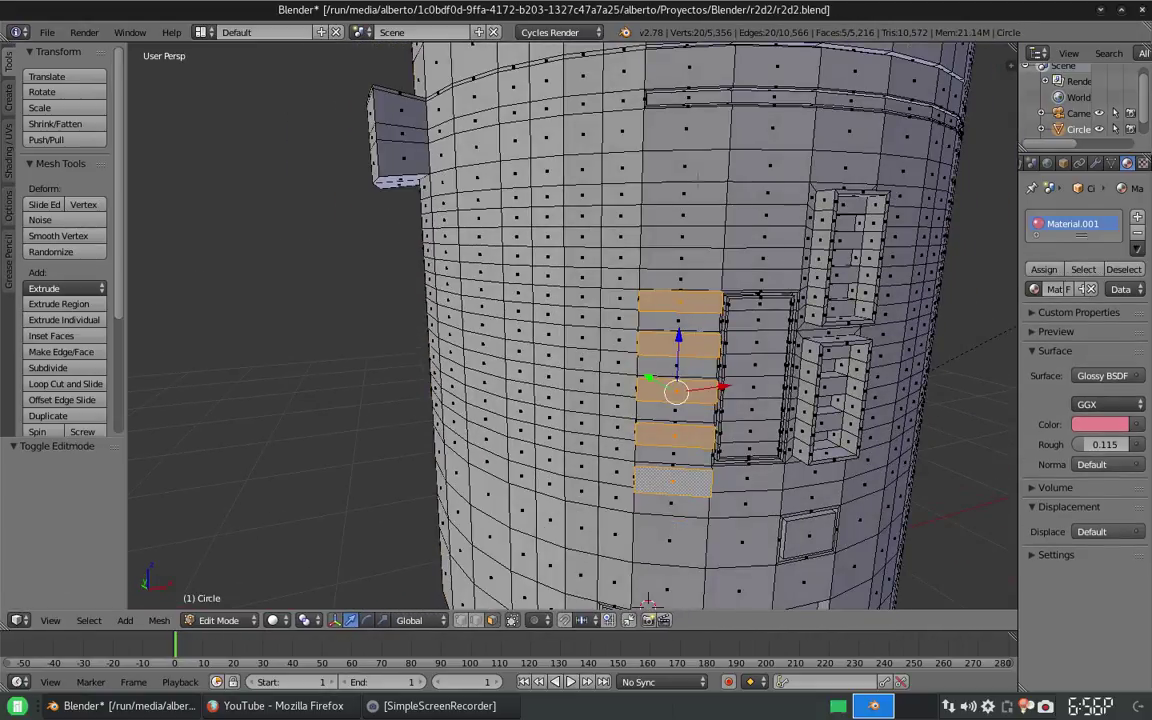
Step: Select only the two-by-five block of faces above the tall panel and raised strips and extrude it inward about 0.033
{"action": "middle_click_drag", "start_coordinate": [650, 189], "coordinate": [597, 186]}
{"action": "key", "text": "c"}
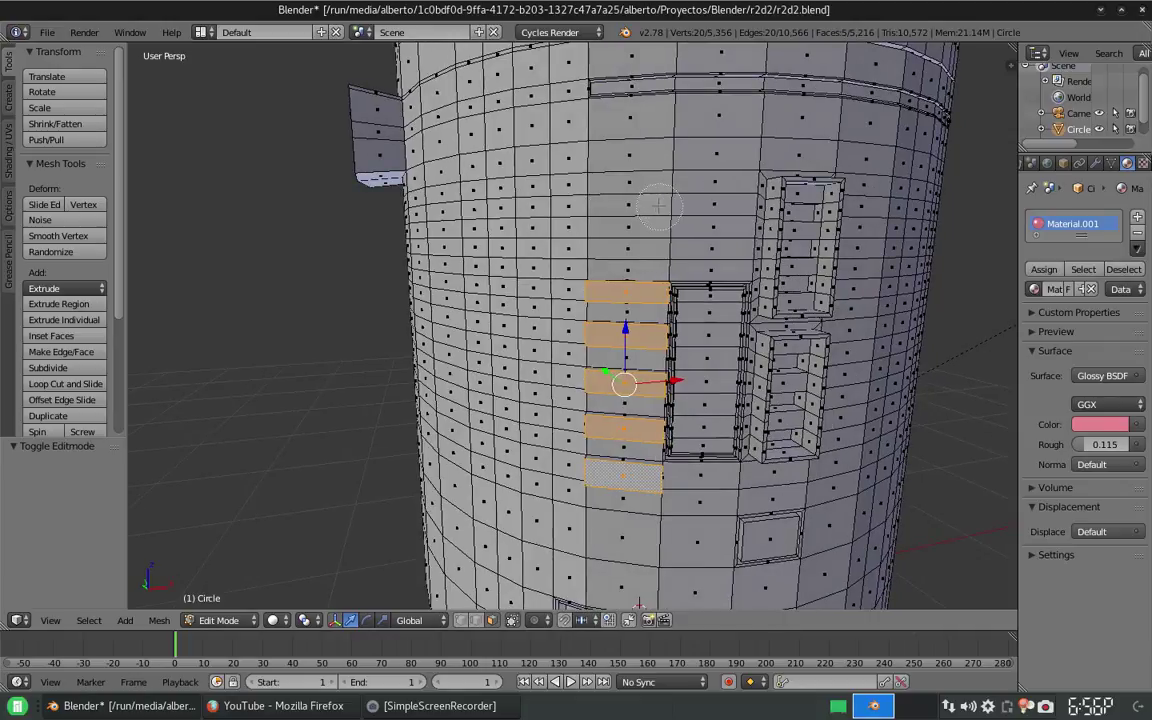
{"action": "left_click_drag", "start_coordinate": [597, 186], "coordinate": [659, 207]}
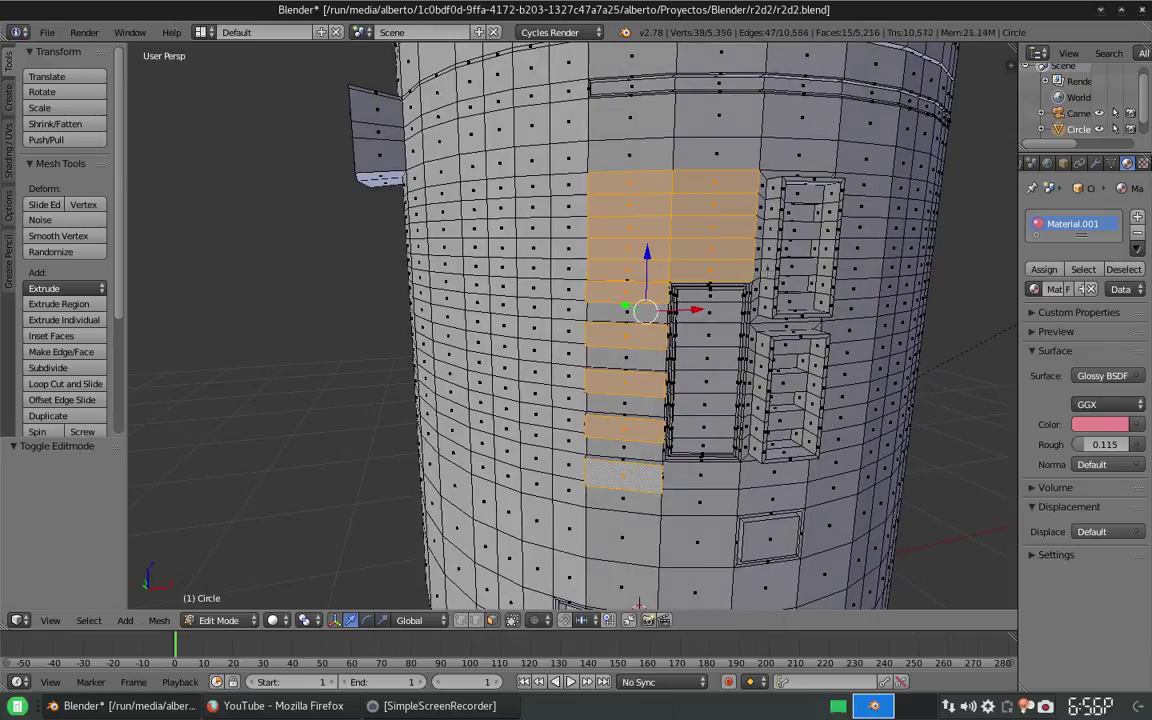
{"action": "key", "text": "a"}
{"action": "key", "text": "c"}
{"action": "left_click_drag", "start_coordinate": [620, 195], "coordinate": [670, 218]}
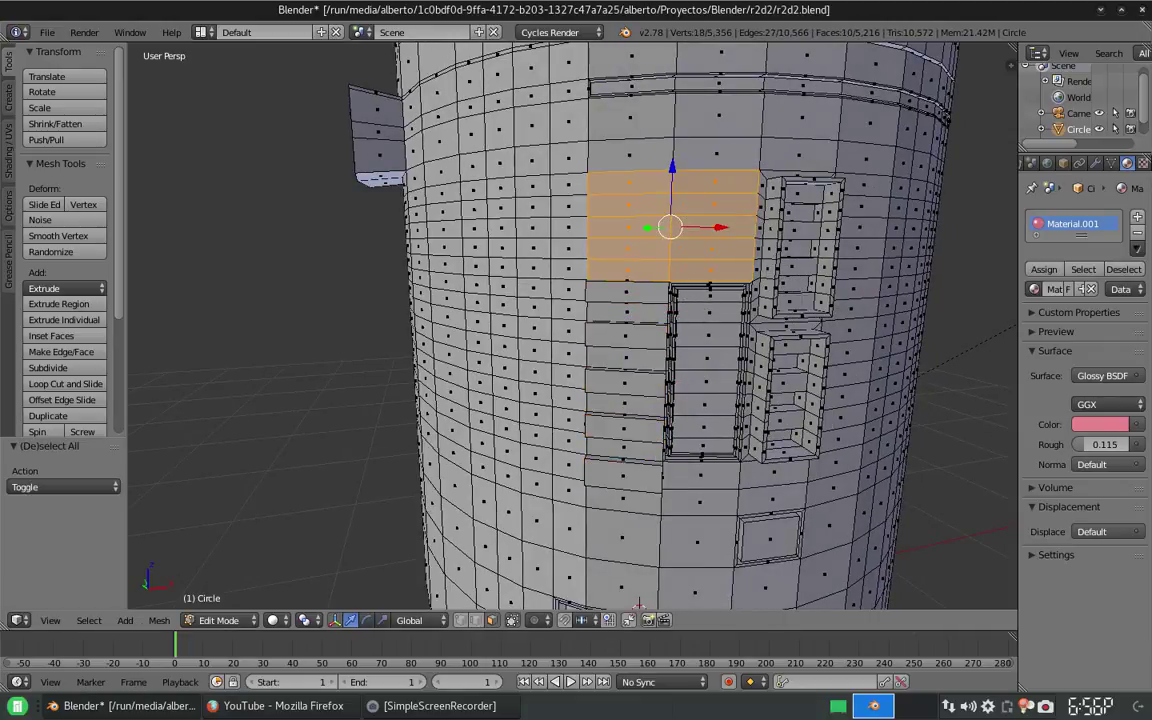
{"action": "key", "text": "e"}
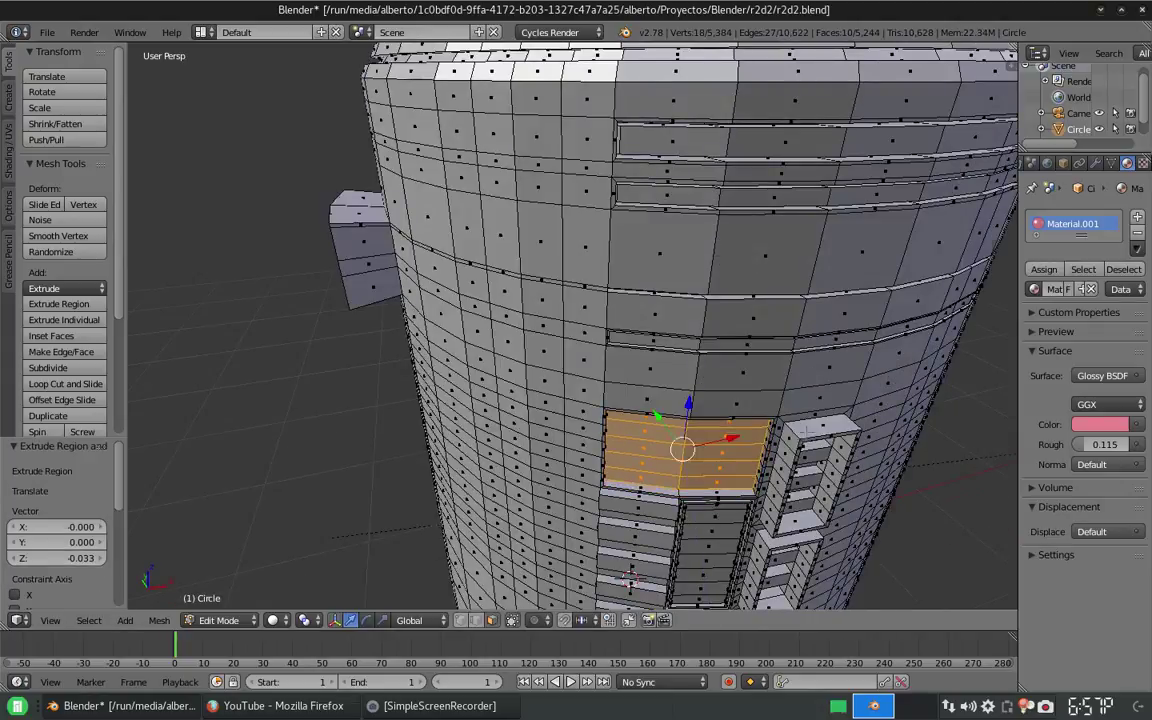
Step: Inset the recessed ten-face panel by about 0.1148 and extrude it outward about 0.032
{"action": "key", "text": "i"}
{"action": "key", "text": "Return"}
{"action": "key", "text": "e"}
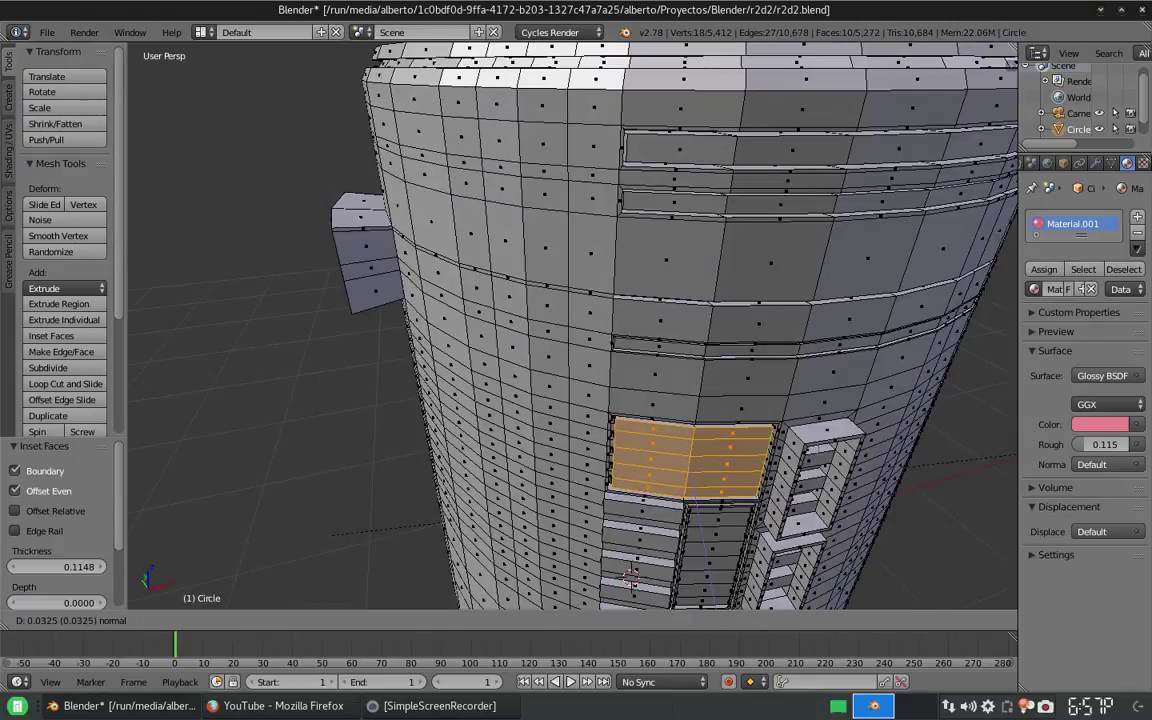
{"action": "key", "text": "Return"}
{"action": "key", "text": "KP_8"}
{"action": "scroll", "coordinate": [655, 240], "scroll_direction": "down", "scroll_amount": 4}
{"action": "middle_click_drag", "start_coordinate": [655, 240], "coordinate": [644, 248]}
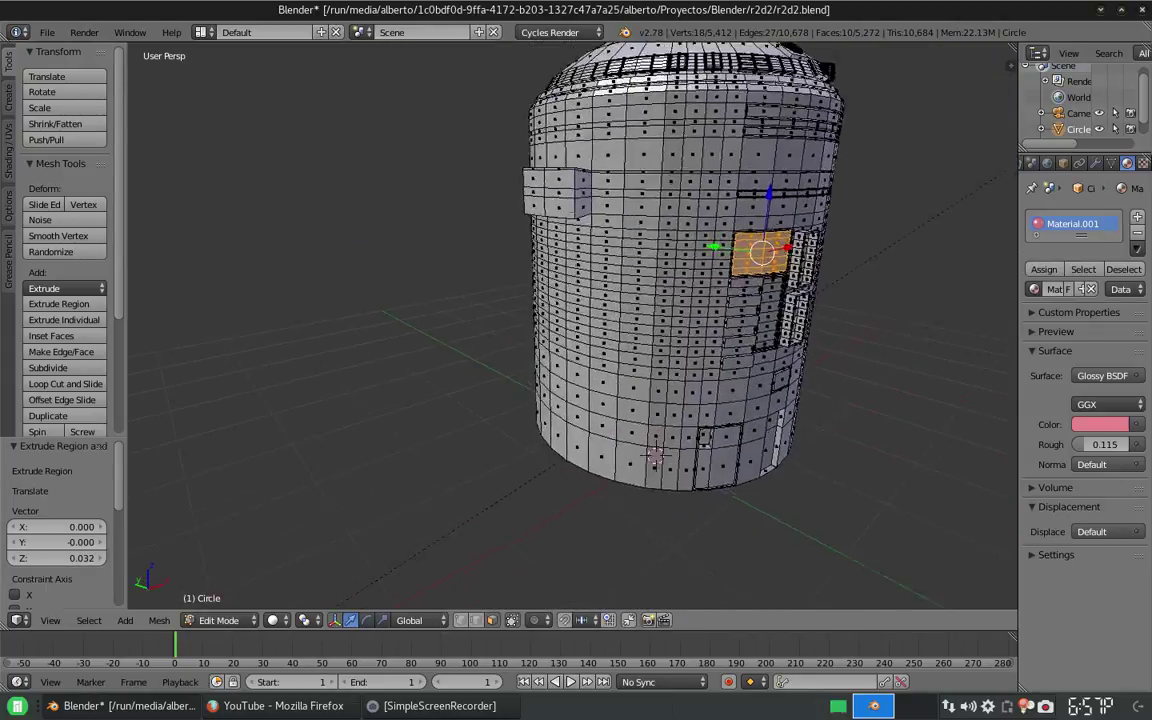
Step: Select a tall two-column block of body faces next to the protruding side block and inset it
{"action": "scroll", "coordinate": [644, 248], "scroll_direction": "up", "scroll_amount": 4}
{"action": "key", "text": "a"}
{"action": "mouse_move", "coordinate": [576, 199]}
{"action": "left_mouse_down"}
{"action": "mouse_move", "coordinate": [643, 207]}
{"action": "mouse_move", "coordinate": [653, 185]}
{"action": "mouse_move", "coordinate": [565, 357]}
{"action": "mouse_move", "coordinate": [499, 235]}
{"action": "mouse_move", "coordinate": [583, 433]}
{"action": "left_mouse_up"}
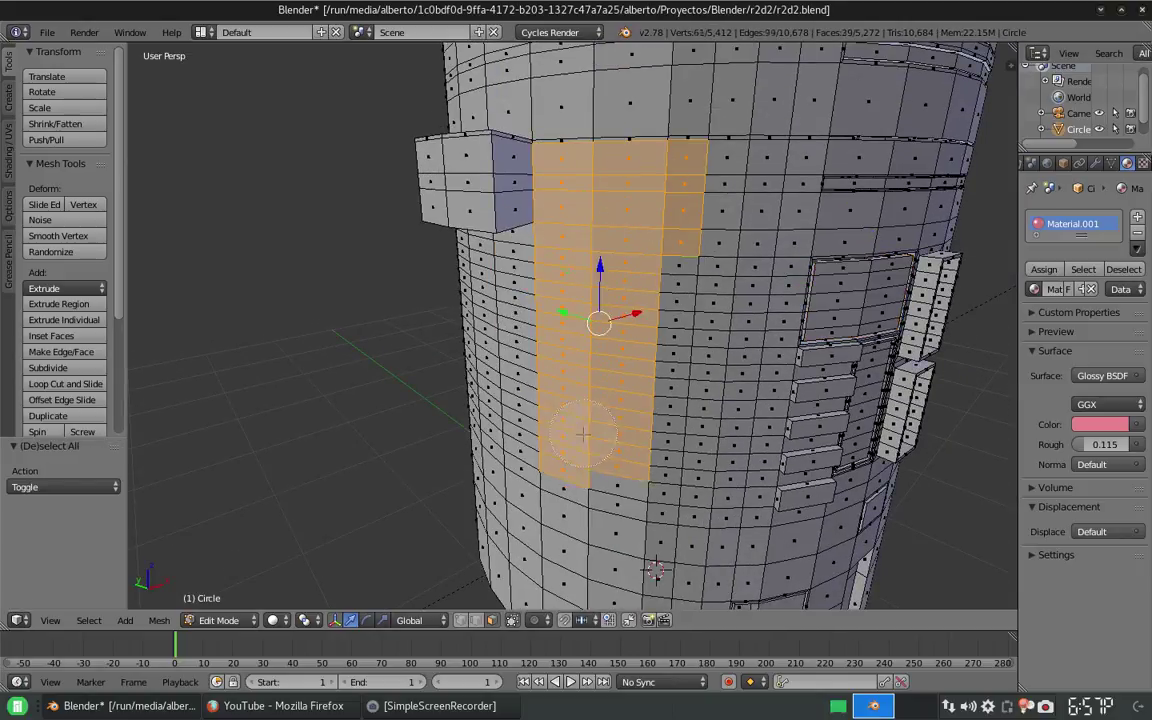
{"action": "right_click", "coordinate": [640, 405]}
{"action": "middle_click_drag", "start_coordinate": [640, 405], "coordinate": [641, 352]}
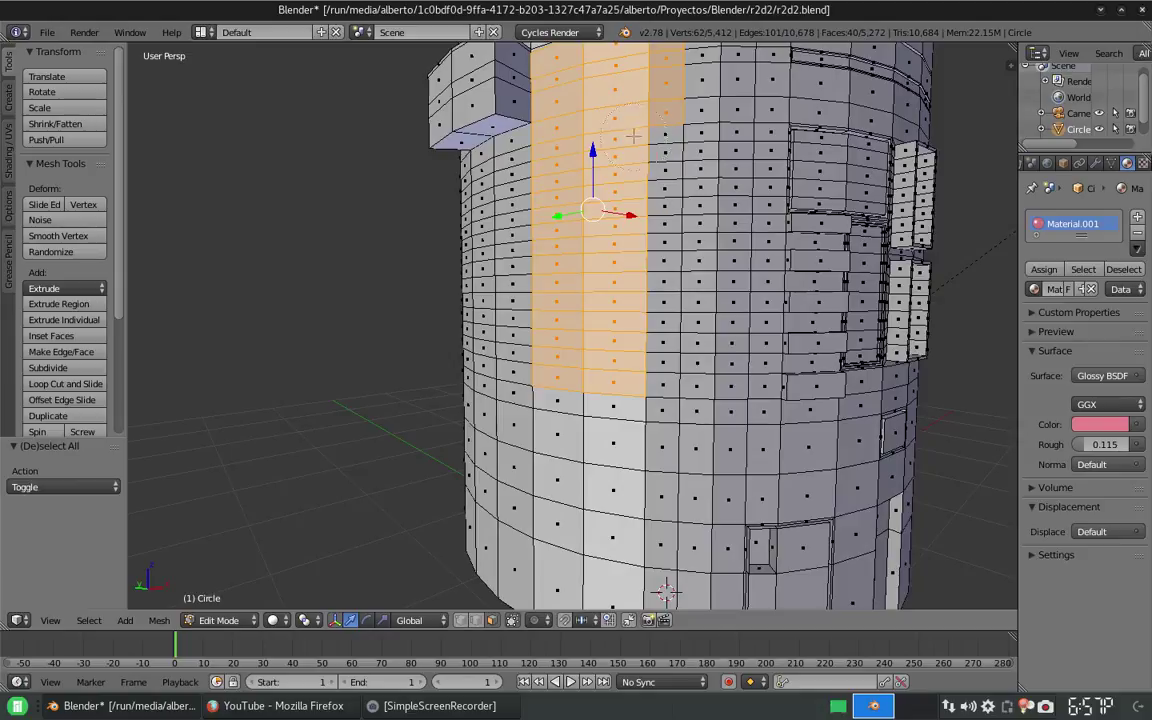
{"action": "key", "text": "i"}
{"action": "middle_click_drag", "start_coordinate": [631, 289], "coordinate": [714, 376]}
{"action": "left_click", "coordinate": [746, 424]}
Step: Extrude the tall side panel inward and inset its recessed faces
{"action": "key", "text": "e"}
{"action": "left_click", "coordinate": [700, 330]}
{"action": "key", "text": "i"}
{"action": "left_click", "coordinate": [748, 467]}
Step: Extrude the tall side panel's inner faces again and add a third inset border
{"action": "key", "text": "e"}
{"action": "left_click", "coordinate": [700, 420]}
{"action": "key", "text": "i"}
{"action": "left_click", "coordinate": [778, 490]}
{"action": "key", "text": "Tab"}
{"action": "scroll", "coordinate": [771, 470], "scroll_direction": "down", "scroll_amount": 5}
{"action": "scroll", "coordinate": [716, 420], "scroll_direction": "up", "scroll_amount": 5}
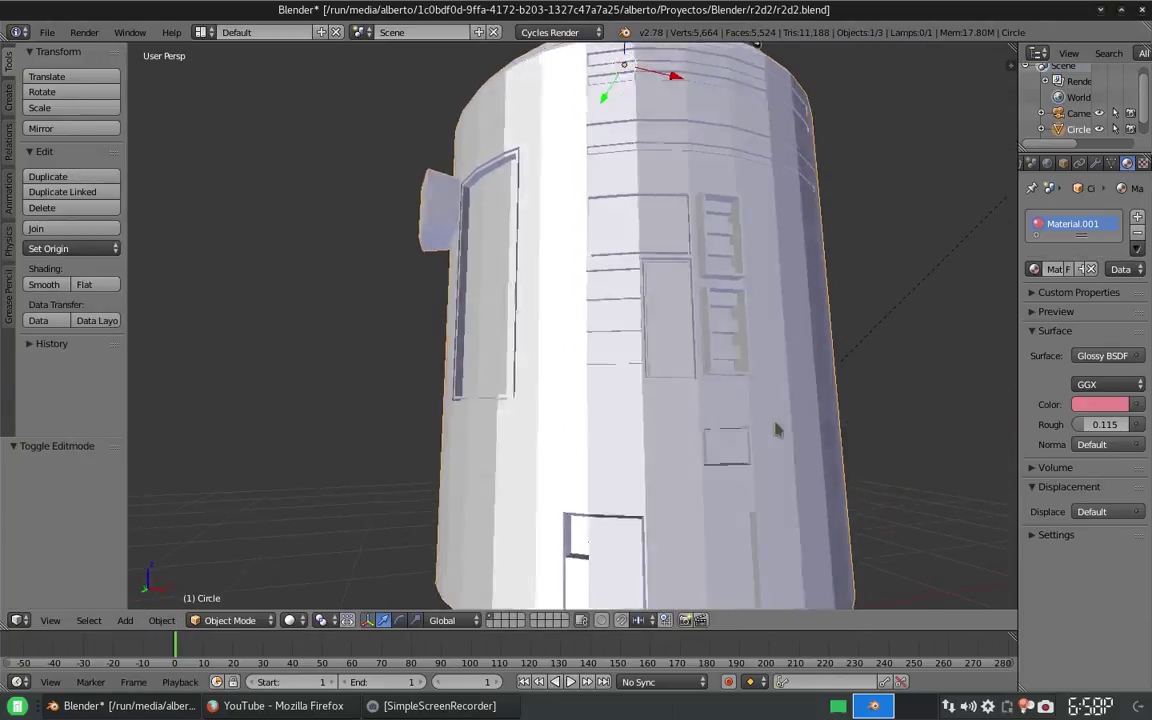
Step: Select the two adjacent faces beside the small rectangular panel and extrude them inward
{"action": "key", "text": "Tab"}
{"action": "right_click", "coordinate": [618, 443]}
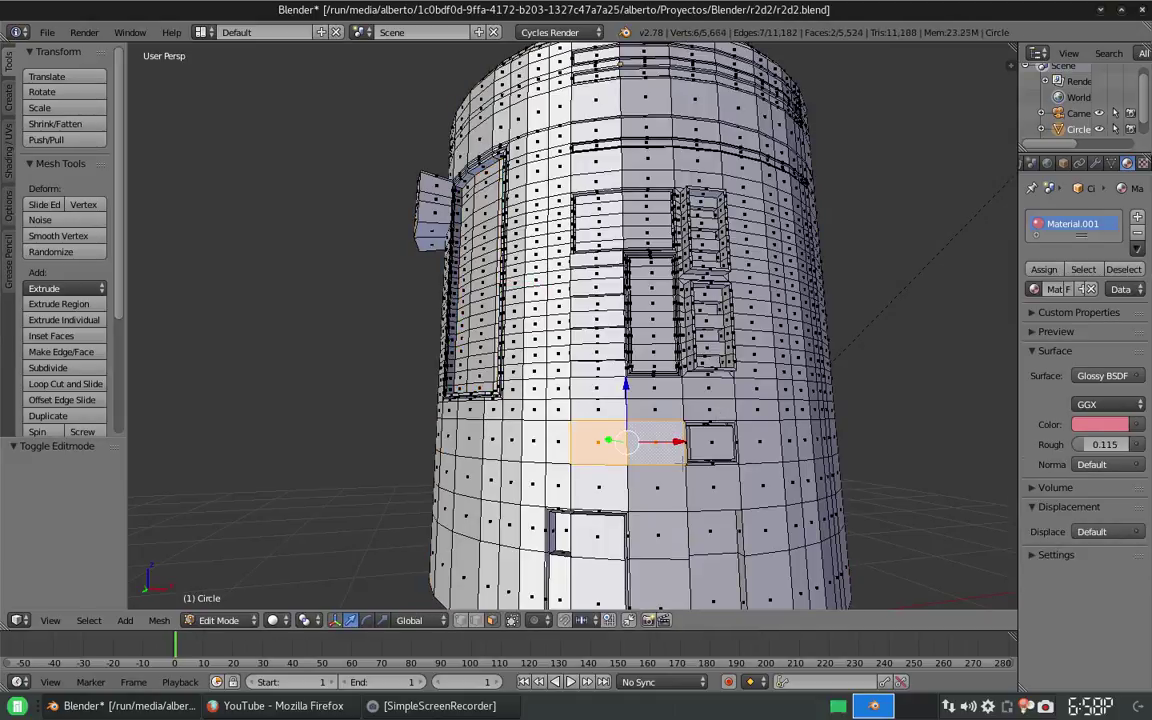
{"action": "key", "text": "e"}
{"action": "left_click", "coordinate": [615, 441]}
{"action": "middle_click_drag", "start_coordinate": [615, 441], "coordinate": [706, 553]}
Step: Inset the recessed two-face panel and extrude its inner faces outward about 0.057
{"action": "key", "text": "i"}
{"action": "left_click", "coordinate": [615, 550]}
{"action": "key", "text": "e"}
{"action": "left_click", "coordinate": [615, 550]}
{"action": "scroll", "coordinate": [615, 550], "scroll_direction": "down", "scroll_amount": 2}
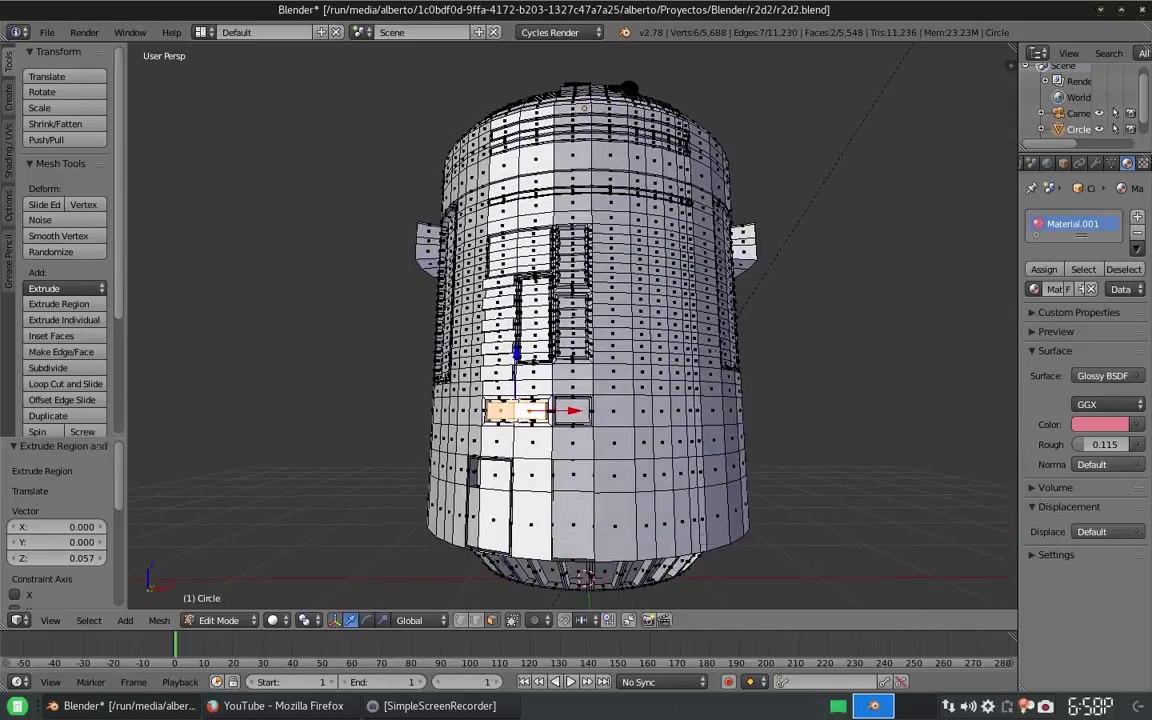
Step: Select the large block of faces beside the slotted openings, inset it about 0.179 and extrude it
{"action": "scroll", "coordinate": [706, 553], "scroll_direction": "up", "scroll_amount": 2}
{"action": "key", "text": "a"}
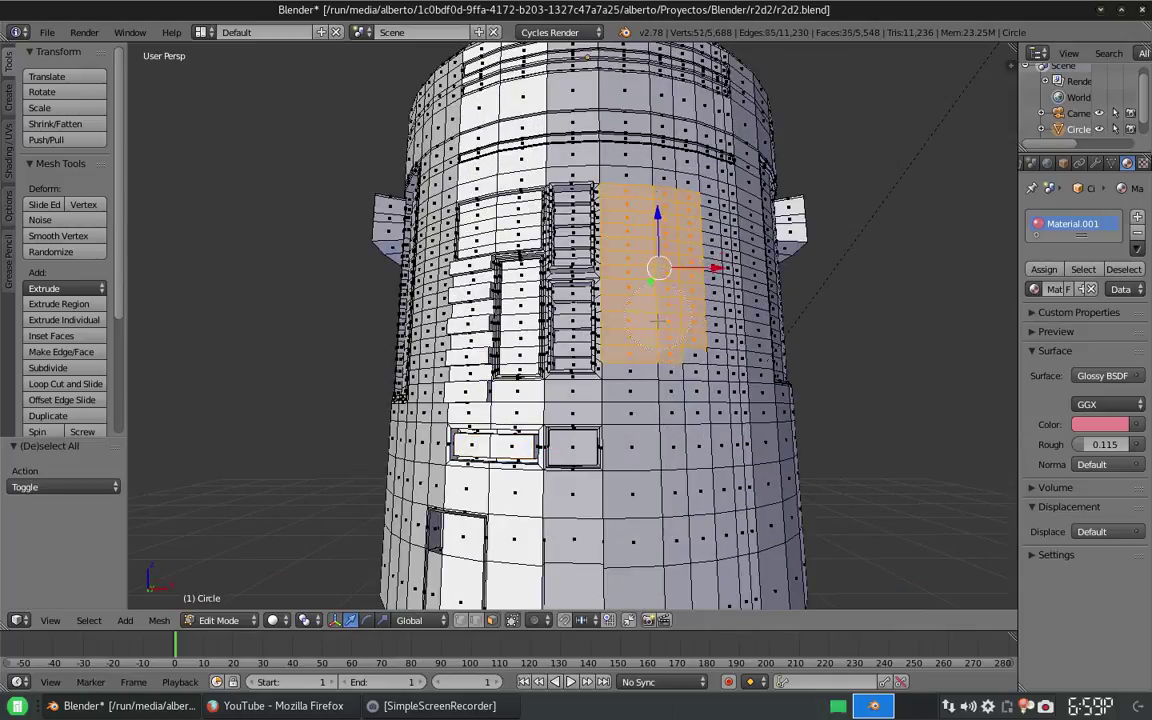
{"action": "key", "text": "i"}
{"action": "left_click", "coordinate": [652, 313]}
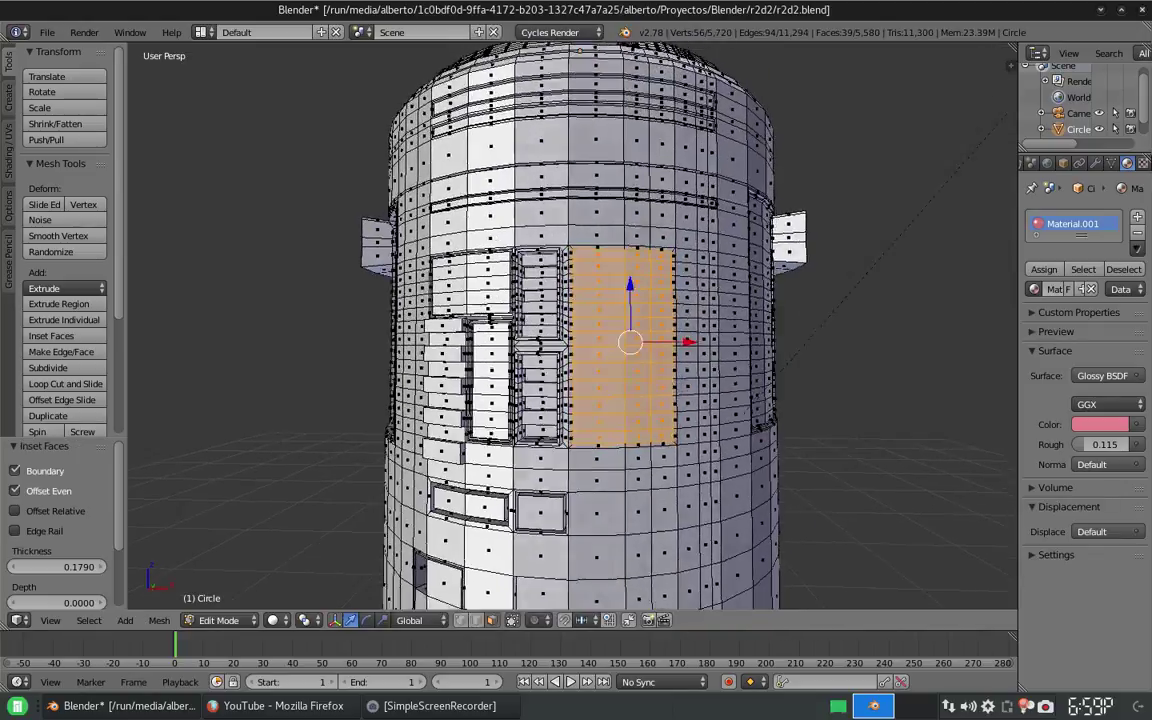
{"action": "scroll", "coordinate": [652, 313], "scroll_direction": "down", "scroll_amount": 2}
{"action": "middle_click_drag", "start_coordinate": [652, 313], "coordinate": [655, 440]}
{"action": "key", "text": "e"}
{"action": "left_click", "coordinate": [658, 440]}
Step: Inset the large panel about 0.143 and extrude it outward, and inset it about 0.083 and extrude it inward
{"action": "key", "text": "i"}
{"action": "key", "text": "Return"}
{"action": "key", "text": "e"}
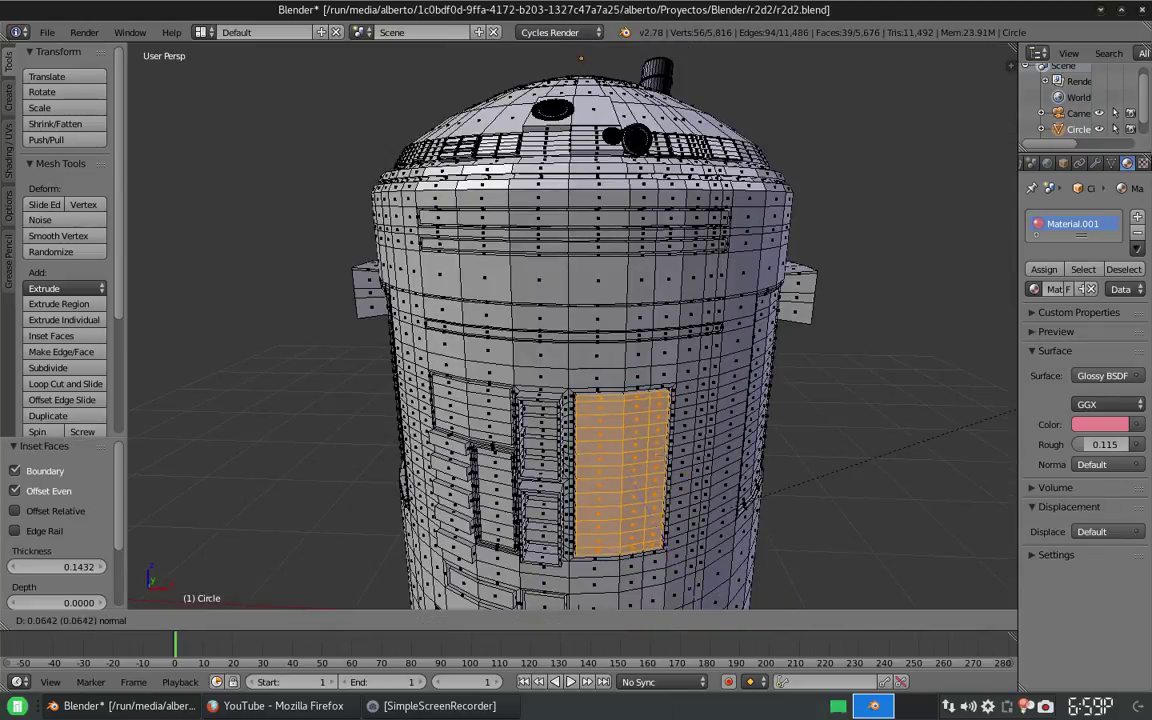
{"action": "key", "text": "Return"}
{"action": "key", "text": "i"}
{"action": "key", "text": "Return"}
{"action": "key", "text": "e"}
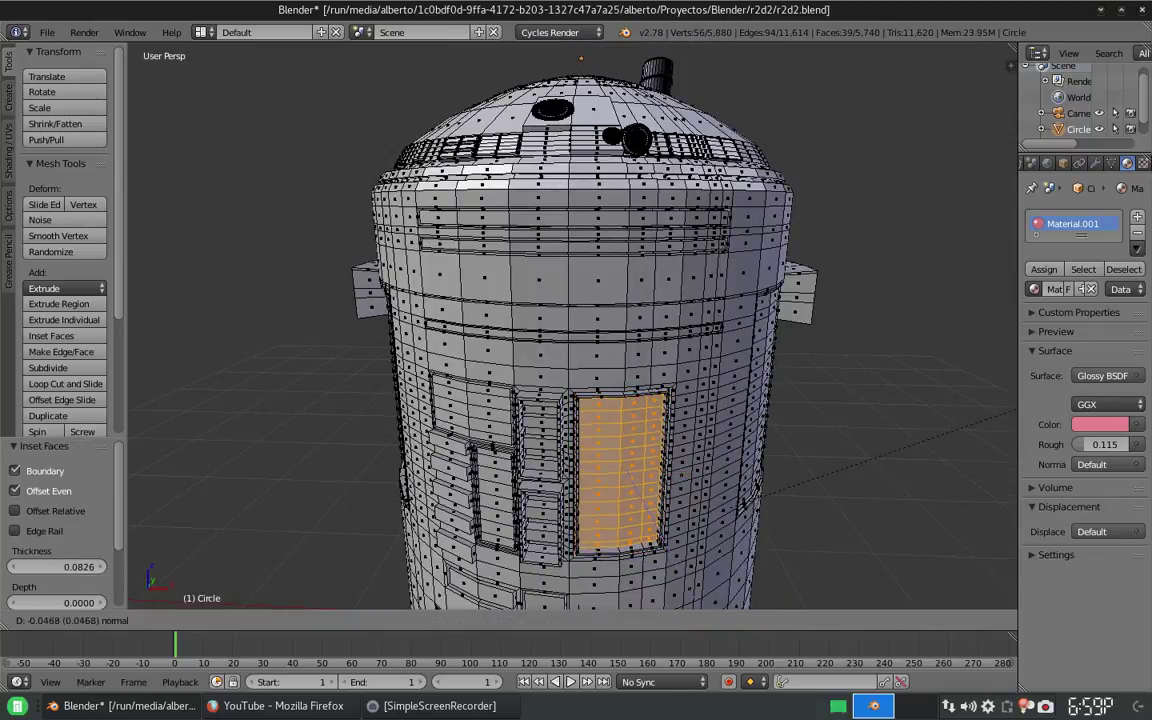
{"action": "key", "text": "Return"}
{"action": "key", "text": "KP_8"}
Step: Recess the three faces below the large panel with a 0.098 inset, and inset and extrude their inner faces outward about 0.073
{"action": "key", "text": "a"}
{"action": "right_click", "coordinate": [597, 502]}
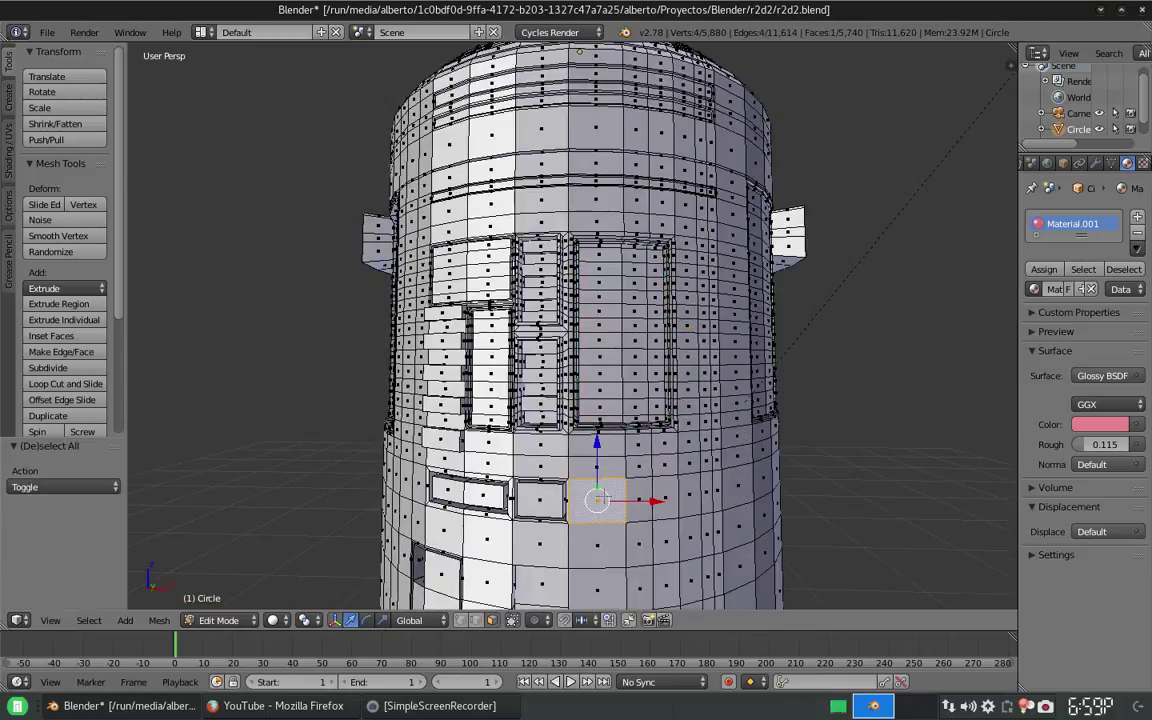
{"action": "key", "text": "i"}
{"action": "key", "text": "Return"}
{"action": "key", "text": "e"}
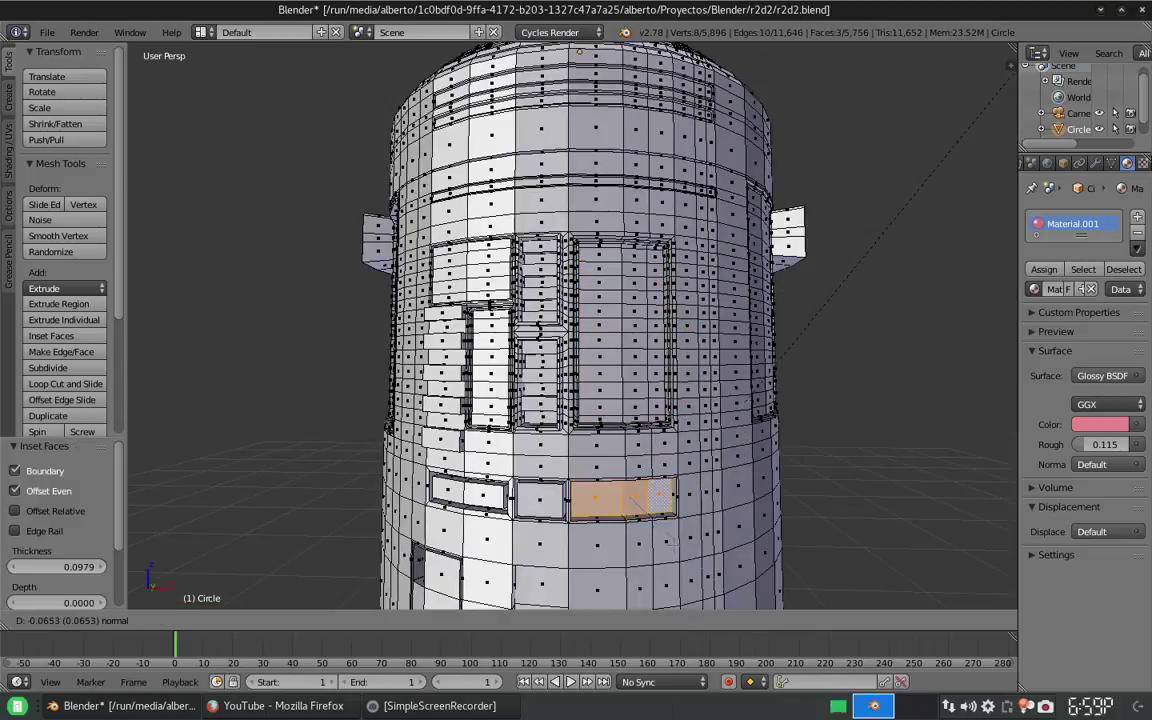
{"action": "key", "text": "Return"}
{"action": "key", "text": "i"}
{"action": "key", "text": "Return"}
{"action": "key", "text": "e"}
{"action": "key", "text": "Return"}
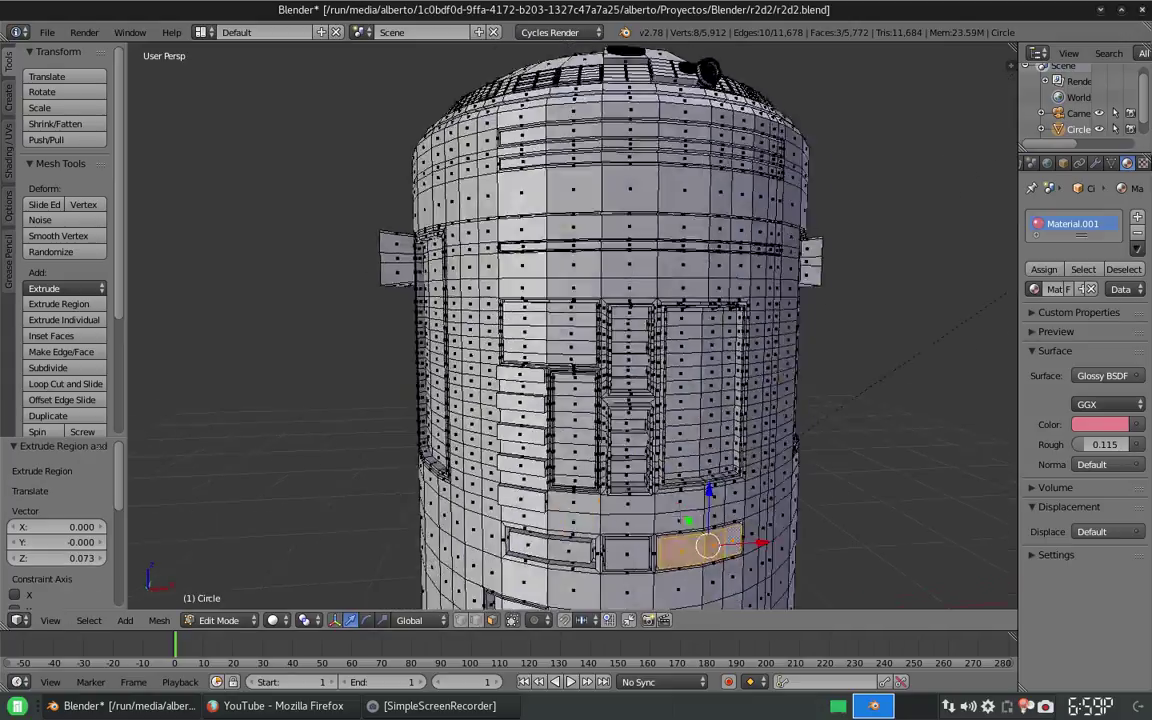
Step: Recess a narrow two-face strip near the body's lower edge with a 0.062 inset, and raise its inner faces about 0.066
{"action": "scroll", "coordinate": [600, 330], "scroll_direction": "down", "scroll_amount": 5, "text": "shift"}
{"action": "scroll", "coordinate": [570, 330], "scroll_direction": "up", "scroll_amount": 8, "text": "shift"}
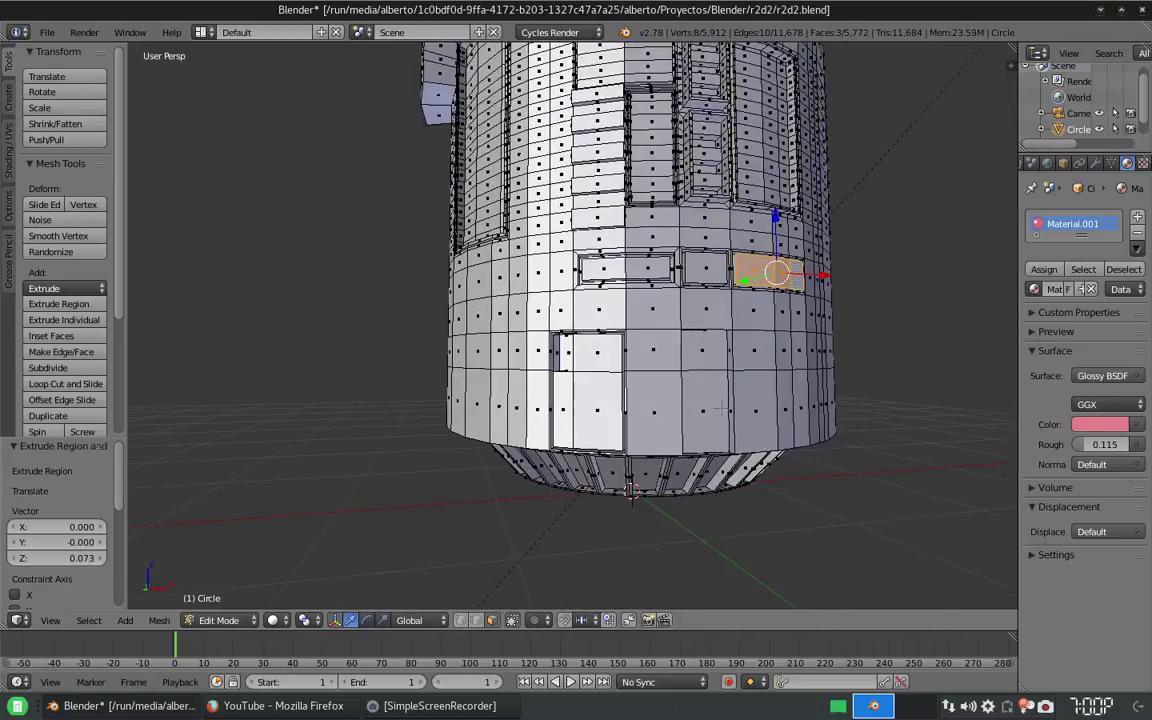
{"action": "middle_click_drag", "start_coordinate": [600, 330], "coordinate": [540, 326]}
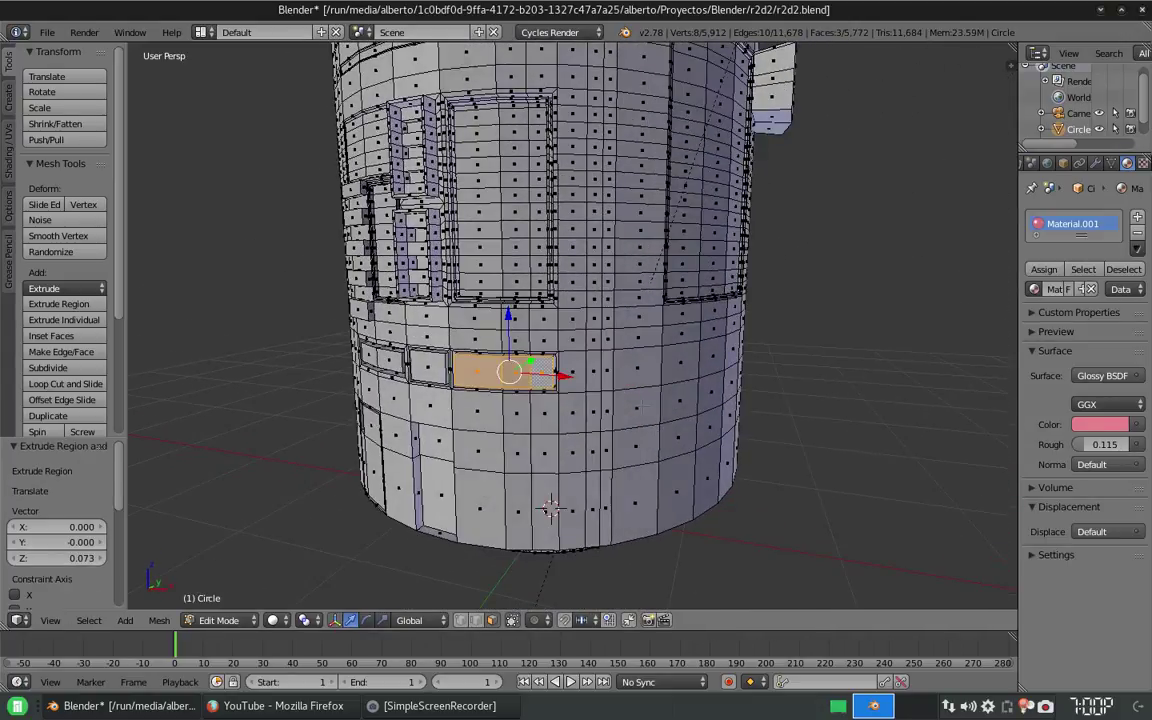
{"action": "key", "text": "Return"}
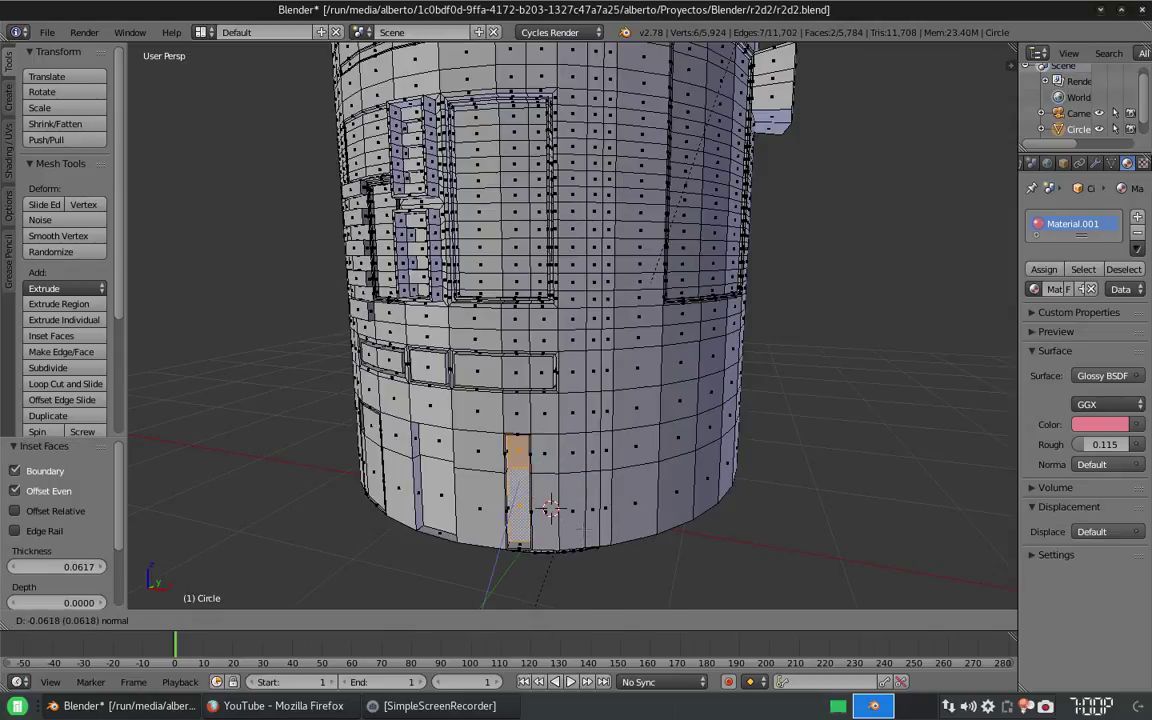
{"action": "key", "text": "i"}
{"action": "key", "text": "Return"}
{"action": "middle_click_drag", "start_coordinate": [549, 509], "coordinate": [540, 511]}
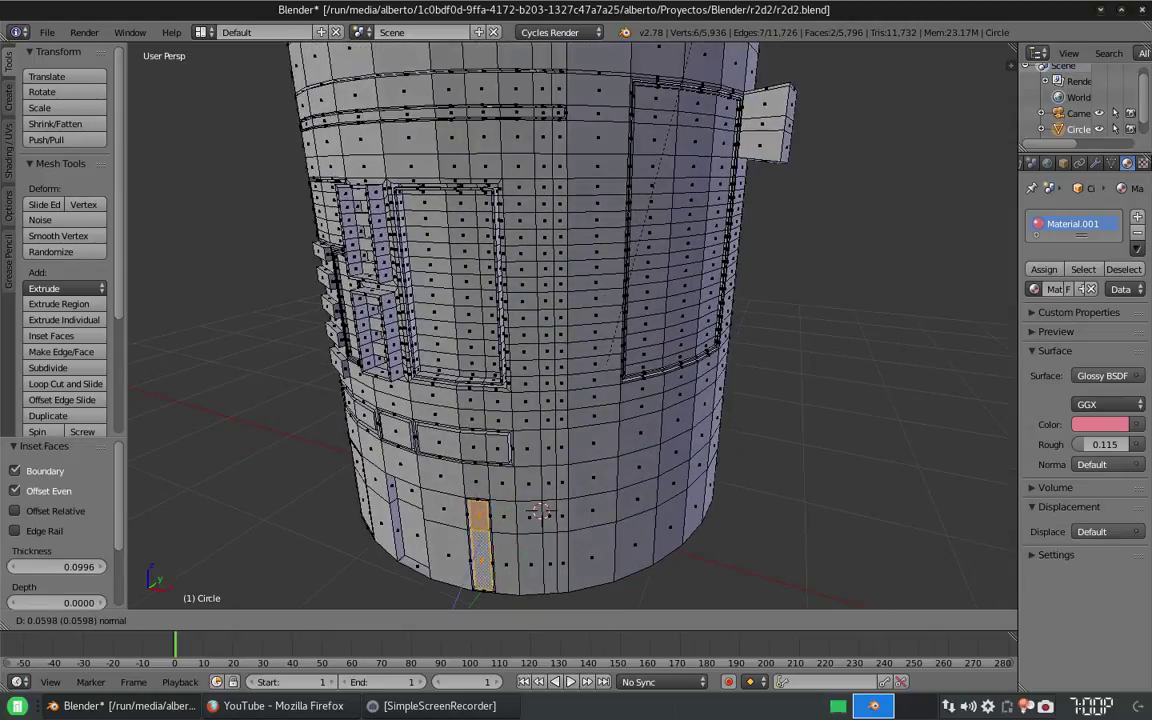
{"action": "left_click", "coordinate": [540, 511]}
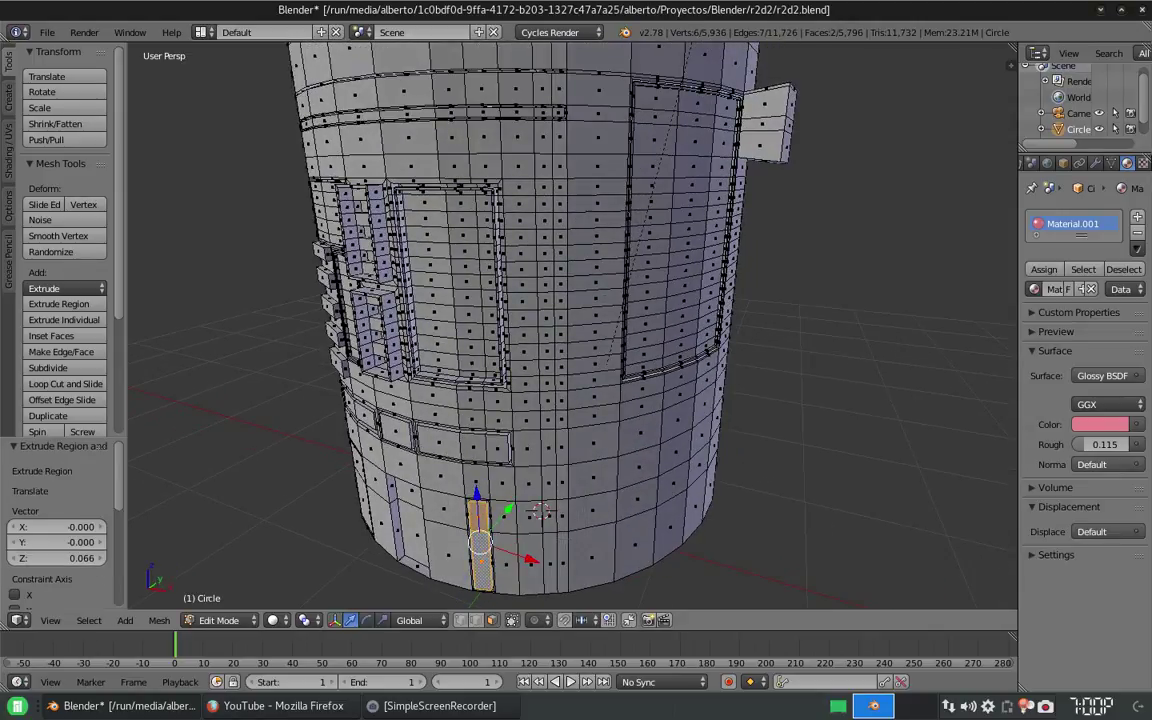
Step: Inset the next narrow two-face strip about 0.23 and extrude it inward
{"action": "key", "text": "KP_8"}
{"action": "key", "text": "i"}
{"action": "left_click", "coordinate": [543, 508]}
{"action": "key", "text": "e"}
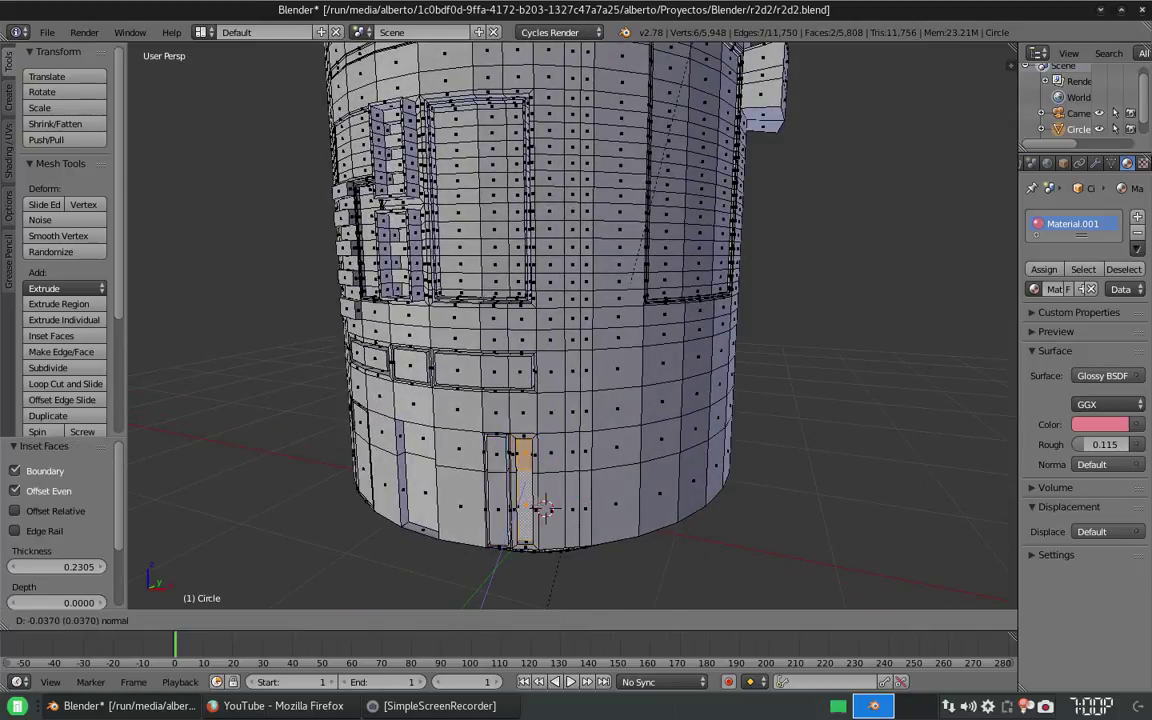
{"action": "left_click", "coordinate": [543, 508]}
Step: Recess the third narrow strip about 0.050, inset its inner faces and extrude them outward about 0.052
{"action": "key", "text": "KP_2"}
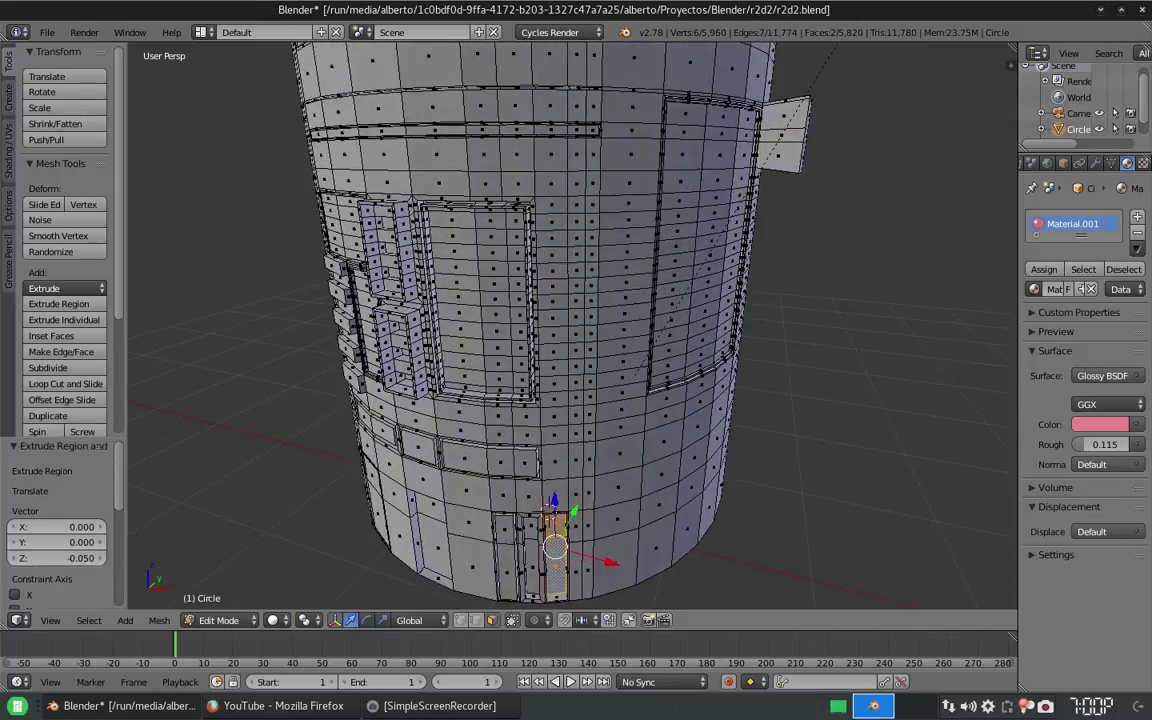
{"action": "key", "text": "i"}
{"action": "left_click", "coordinate": [548, 508]}
{"action": "key", "text": "e"}
{"action": "left_click", "coordinate": [548, 508]}
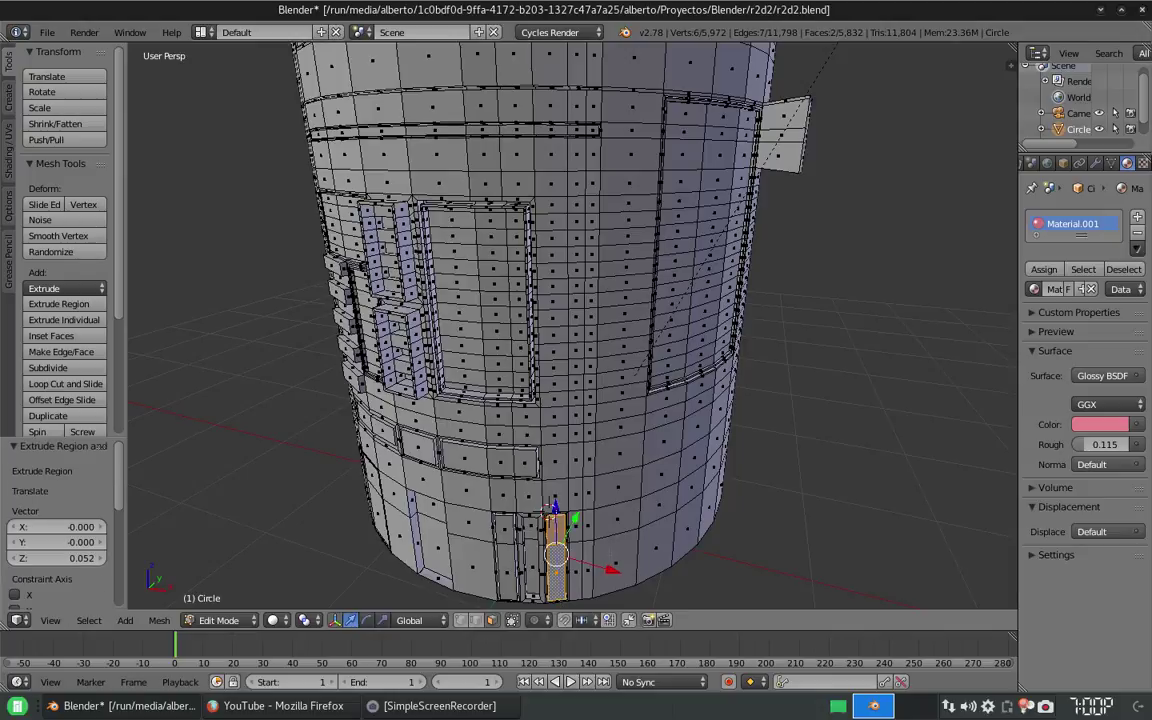
Step: Return the body to Object Mode and view it from the front
{"action": "scroll", "coordinate": [548, 508], "scroll_direction": "down", "scroll_amount": 5}
{"action": "key", "text": "Tab"}
{"action": "key", "text": "KP_1"}
{"action": "scroll", "coordinate": [554, 217], "scroll_direction": "down", "scroll_amount": 2}
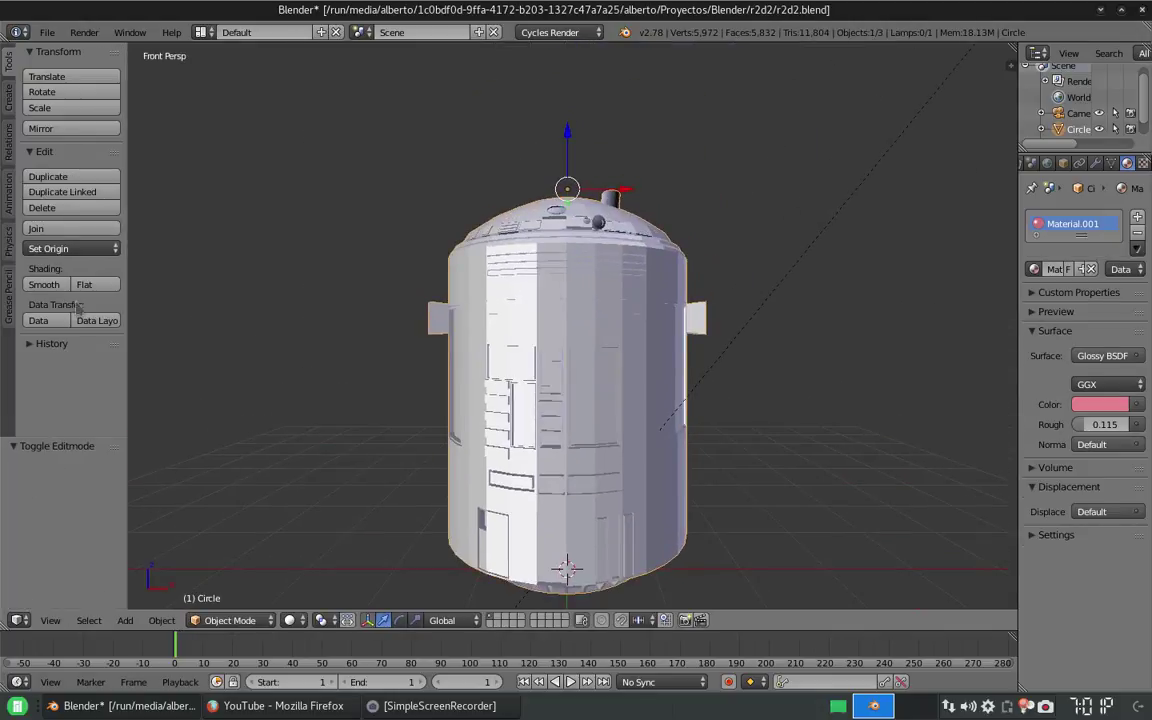
Step: Try smooth shading on the body and restore flat shading
{"action": "left_click", "coordinate": [45, 285]}
{"action": "left_click", "coordinate": [84, 285]}
{"action": "scroll", "coordinate": [463, 335], "scroll_direction": "down", "scroll_amount": 1}
{"action": "scroll", "coordinate": [567, 355], "scroll_direction": "down", "scroll_amount": 2}
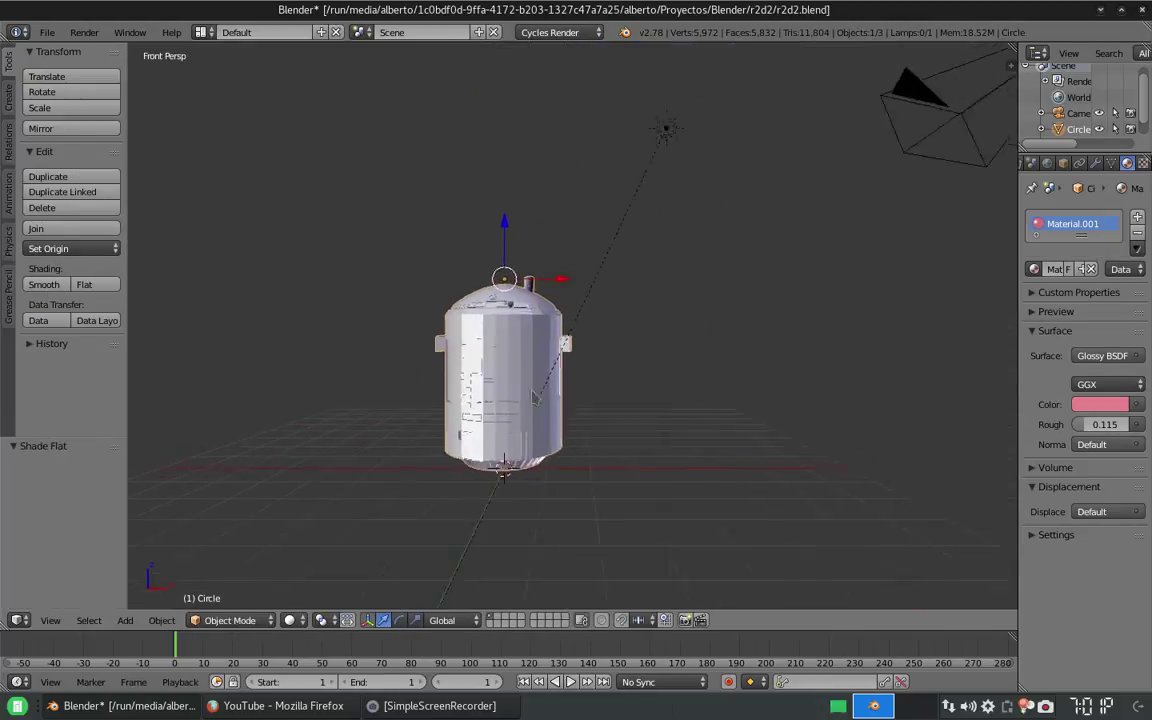
Step: Add a cube at the body's base and give it a Mirror modifier across X
{"action": "scroll", "coordinate": [567, 355], "scroll_direction": "up", "scroll_amount": 3}
{"action": "key", "text": "shift+a"}
{"action": "mouse_move", "coordinate": [593, 403]}
{"action": "left_click", "coordinate": [640, 420]}
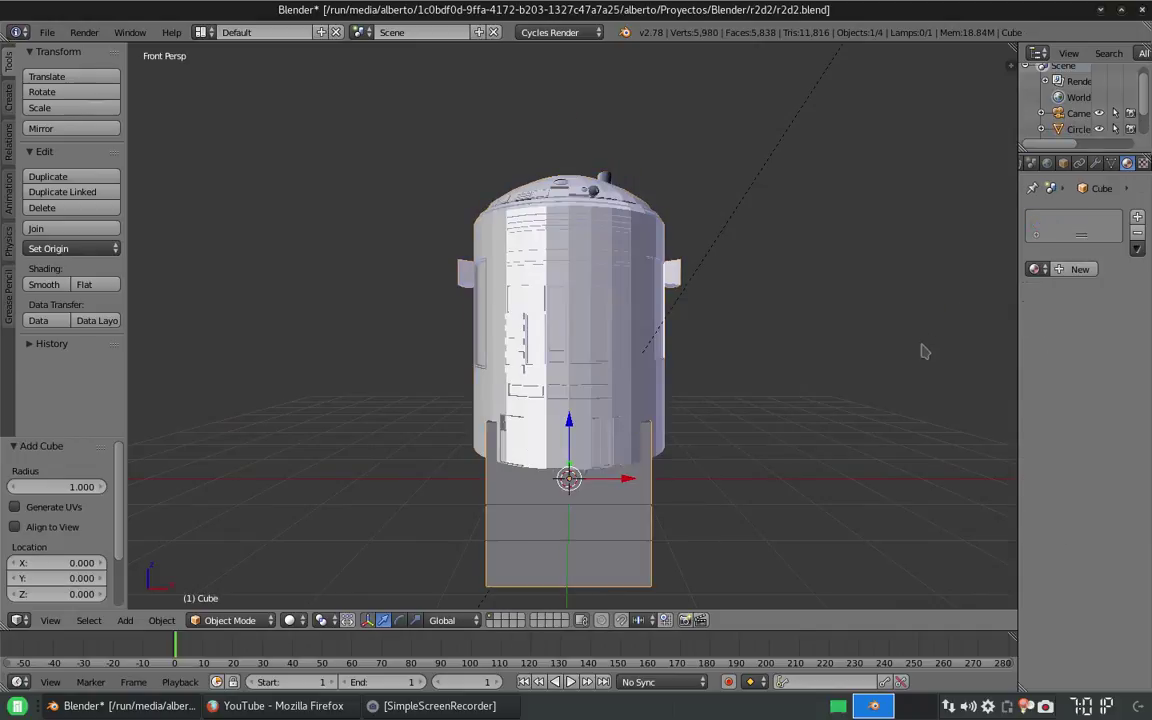
{"action": "key", "text": "Tab"}
{"action": "left_click", "coordinate": [1095, 163]}
{"action": "left_click", "coordinate": [1085, 217]}
{"action": "left_click", "coordinate": [745, 375]}
Step: Narrow the cube to 0.375 along X and position it beside the body's upper half, raised about 2.35
{"action": "key", "text": "g"}
{"action": "key", "text": "x"}
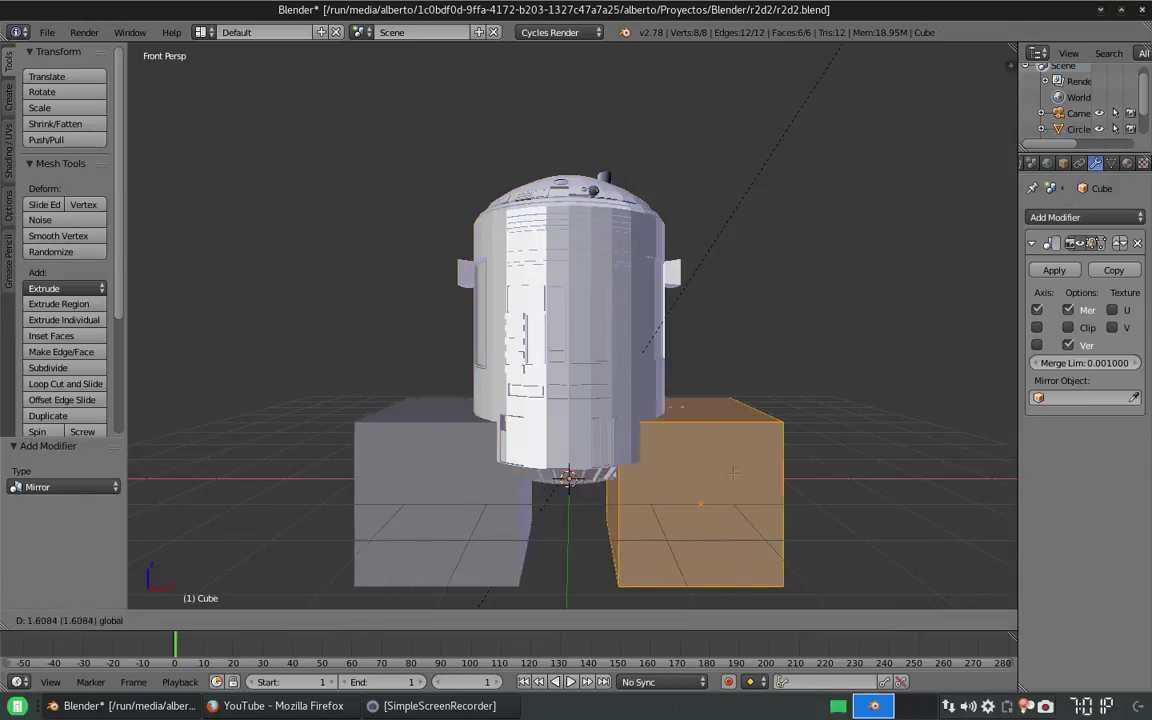
{"action": "left_click", "coordinate": [689, 478]}
{"action": "key", "text": "s"}
{"action": "key", "text": "x"}
{"action": "left_click", "coordinate": [703, 445]}
{"action": "key", "text": "g"}
{"action": "key", "text": "z"}
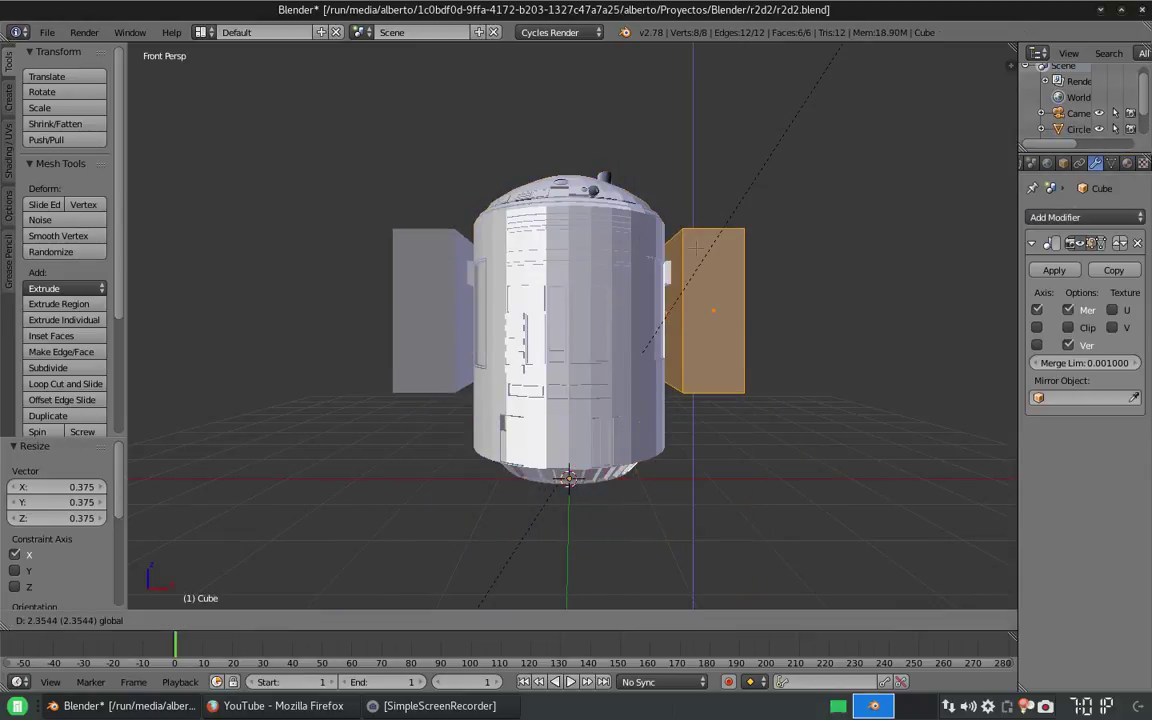
{"action": "left_click", "coordinate": [695, 245]}
Step: Scale the cube down along Y and to 0.672 along Z, and raise it about 0.15
{"action": "middle_click_drag", "start_coordinate": [695, 245], "coordinate": [840, 360]}
{"action": "key", "text": "s"}
{"action": "key", "text": "y"}
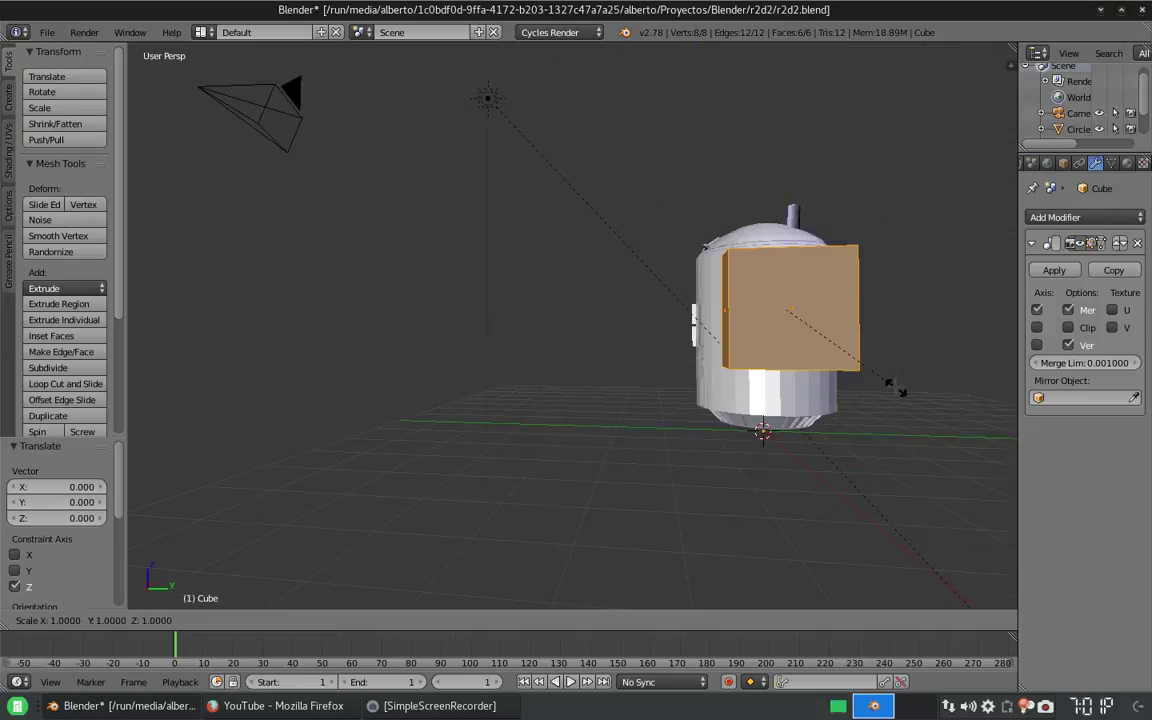
{"action": "left_click", "coordinate": [853, 374]}
{"action": "key", "text": "s"}
{"action": "key", "text": "z"}
{"action": "left_click", "coordinate": [754, 389]}
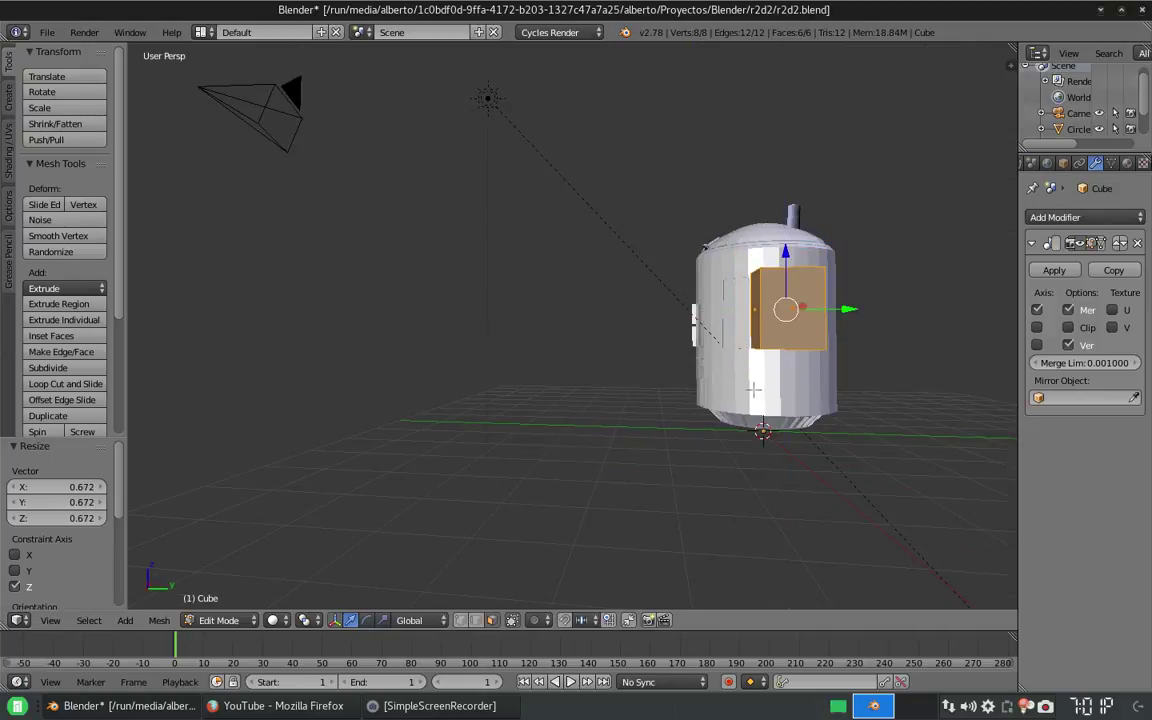
{"action": "middle_click_drag", "start_coordinate": [760, 390], "coordinate": [801, 388]}
{"action": "key", "text": "ctrl+z"}
{"action": "key", "text": "ctrl+z"}
Step: Inset the cube's bottom face about 0.082 and extrude it down about 1.37 as the leg
{"action": "key", "text": "i"}
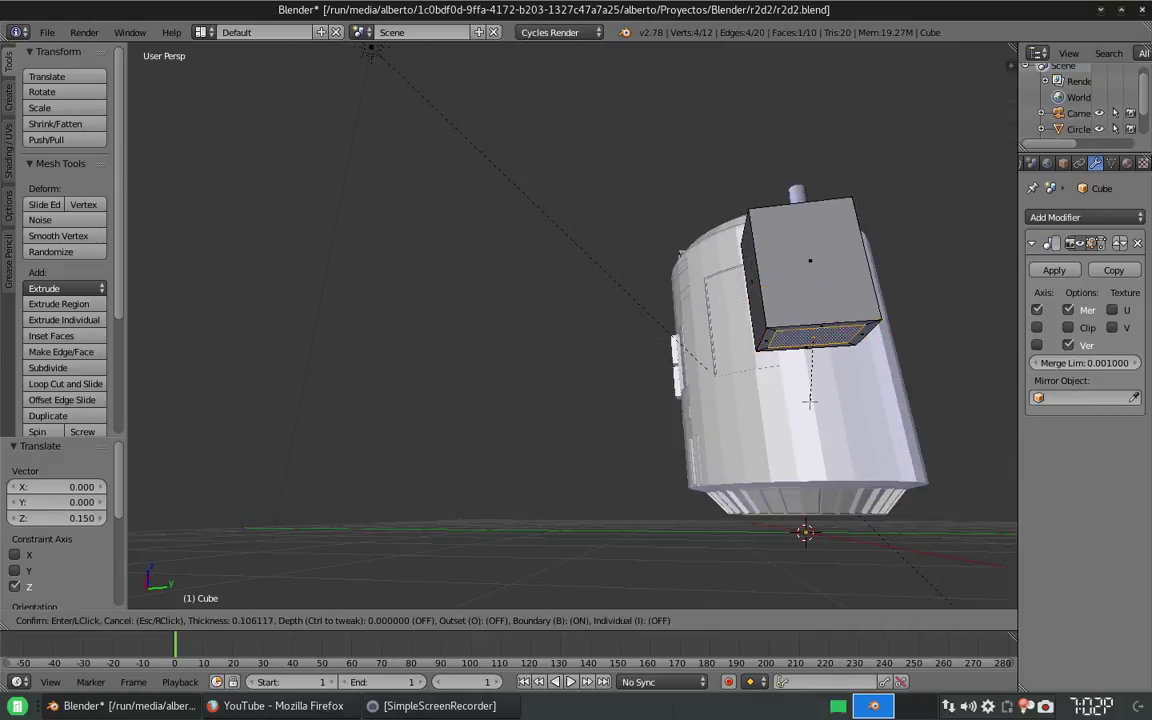
{"action": "left_click", "coordinate": [810, 405]}
{"action": "key", "text": "e"}
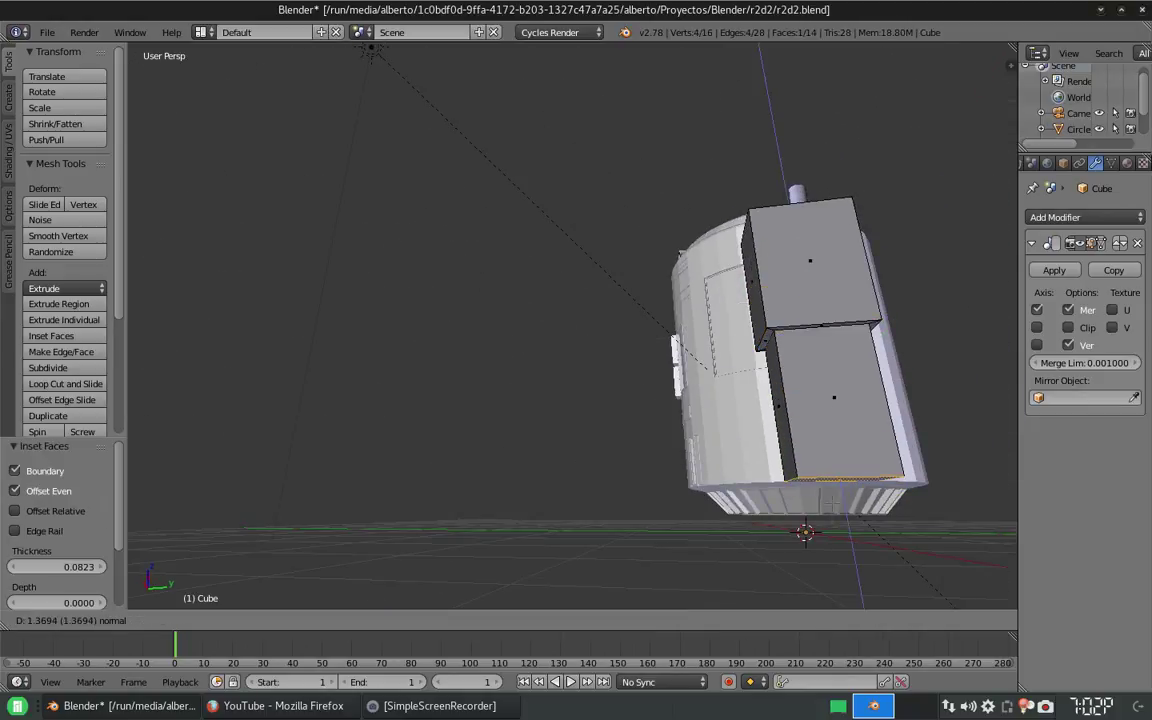
{"action": "left_click", "coordinate": [830, 502]}
{"action": "middle_click_drag", "start_coordinate": [830, 502], "coordinate": [720, 484]}
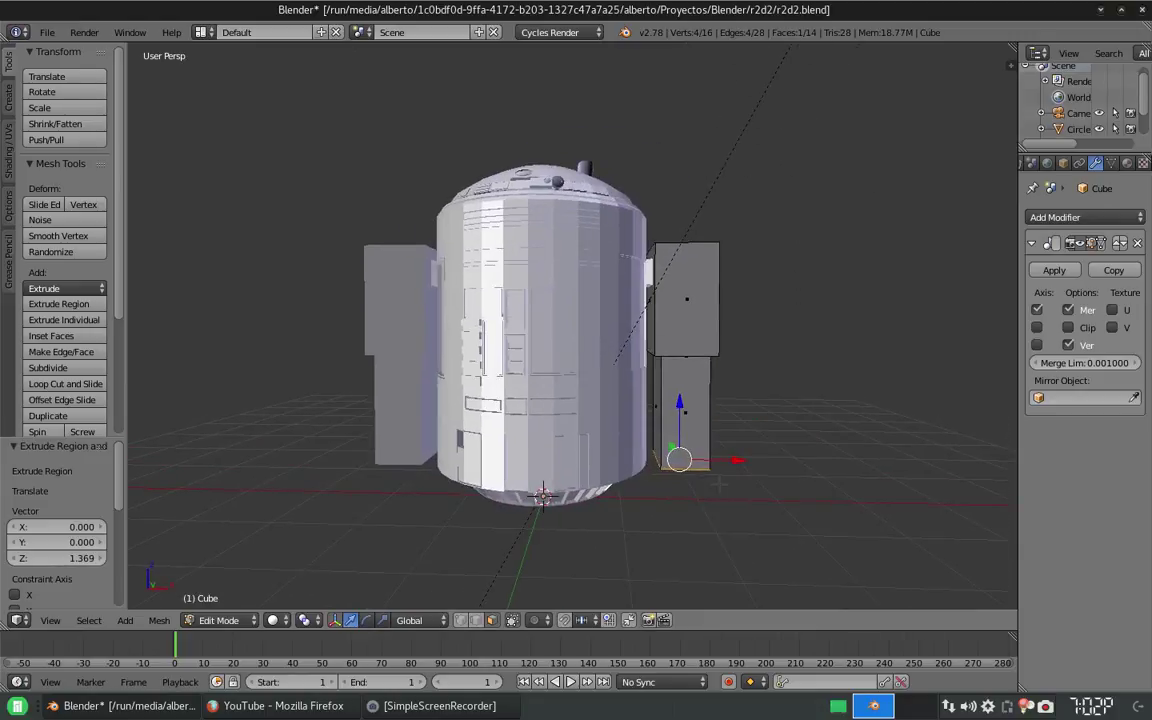
Step: Extrude the leg's bottom face 0.143 along X, enlarge it to 1.177 and align it under the leg
{"action": "key", "text": "e"}
{"action": "left_click", "coordinate": [731, 484]}
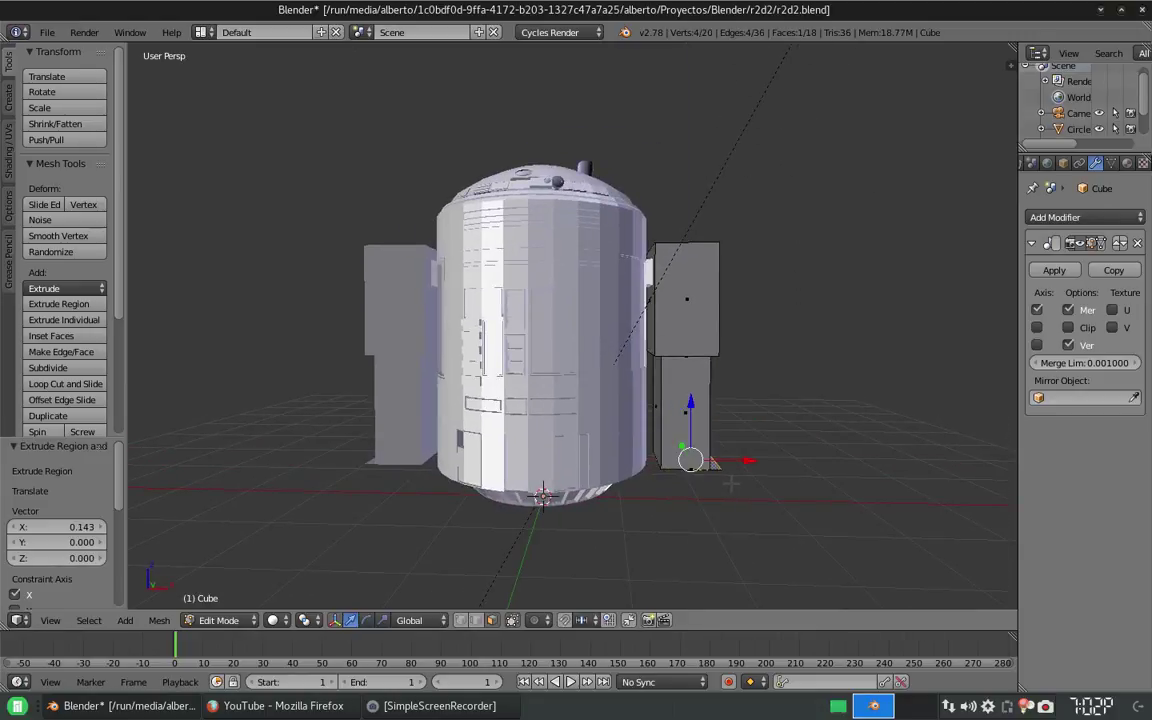
{"action": "key", "text": "s"}
{"action": "left_click", "coordinate": [745, 512]}
{"action": "key", "text": "g"}
{"action": "key", "text": "x"}
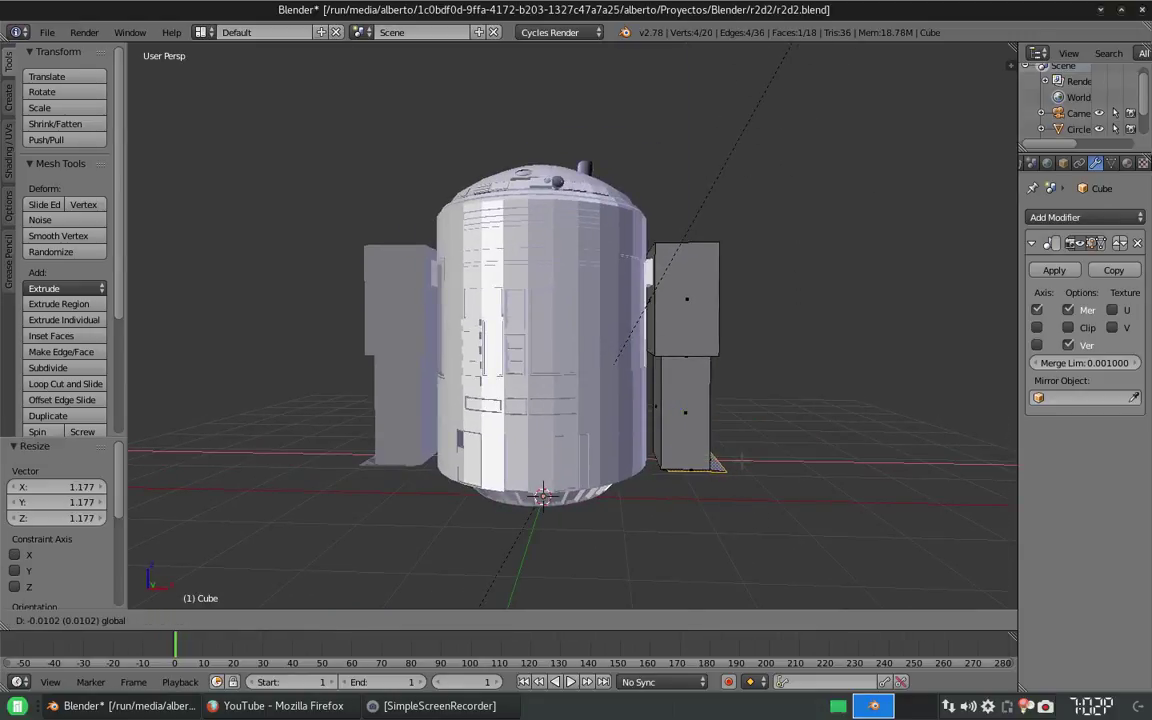
{"action": "left_click", "coordinate": [737, 462]}
Step: Extrude the enlarged bottom face down about 0.614 for the ankle and again about 0.366 for the foot
{"action": "key", "text": "e"}
{"action": "left_click", "coordinate": [744, 506]}
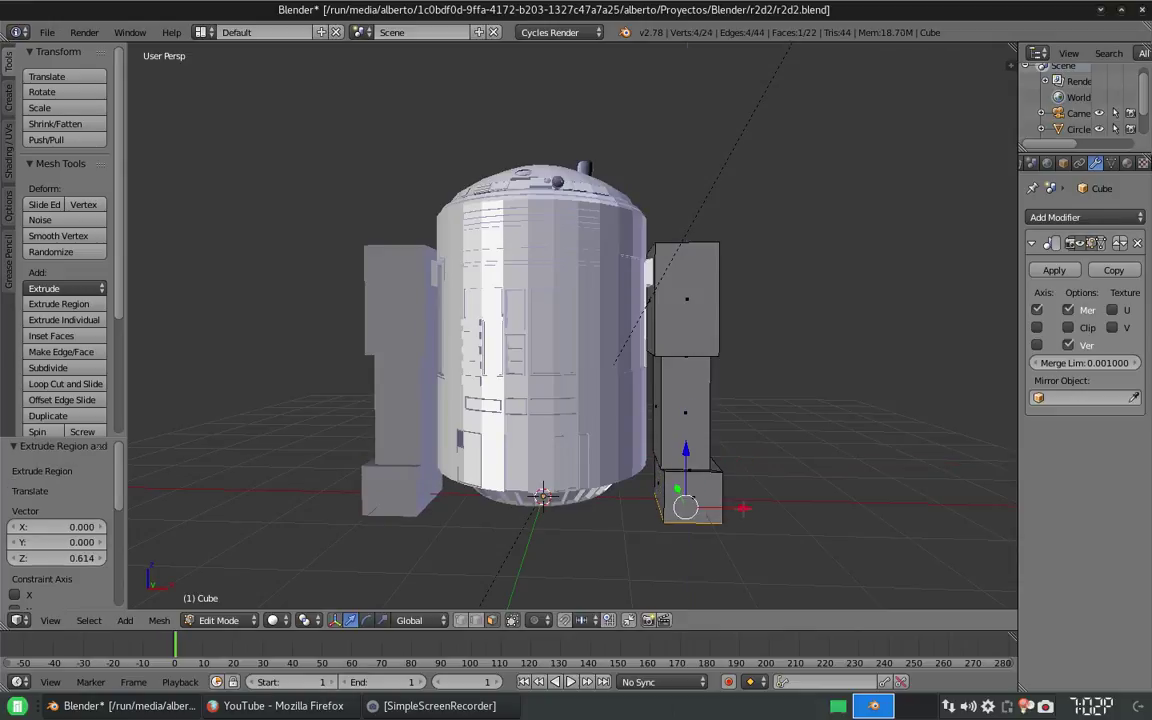
{"action": "middle_click_drag", "start_coordinate": [750, 456], "coordinate": [600, 290]}
{"action": "key", "text": "e"}
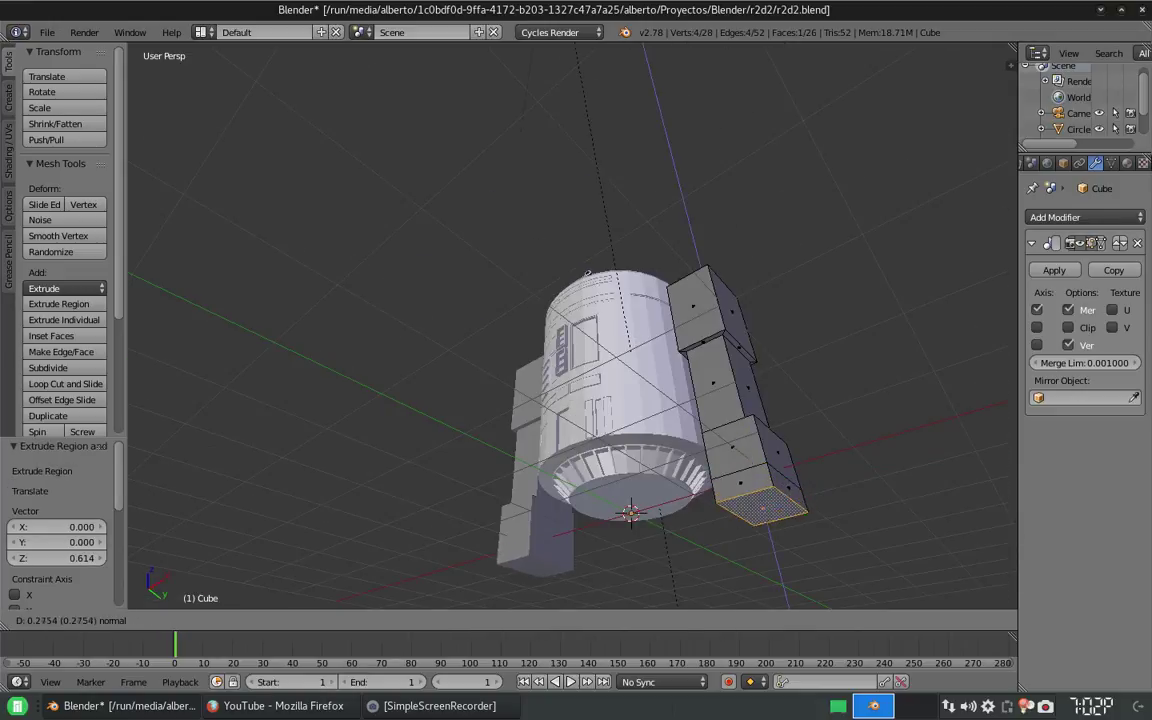
{"action": "left_click", "coordinate": [587, 272]}
Step: Flare the foot by scaling its two opposite bottom edges to about 1.8 along Y
{"action": "middle_click_drag", "start_coordinate": [744, 506], "coordinate": [780, 450]}
{"action": "right_click", "coordinate": [830, 438]}
{"action": "right_click", "coordinate": [780, 450], "text": "shift"}
{"action": "key", "text": "s"}
{"action": "key", "text": "y"}
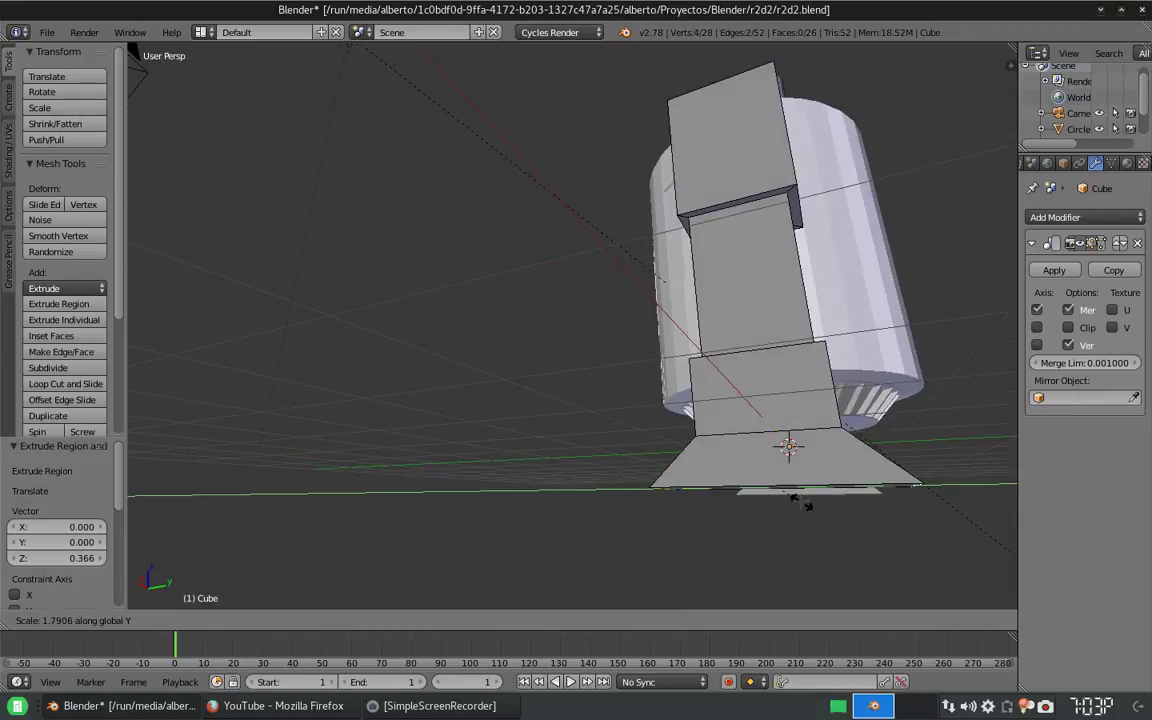
{"action": "left_click", "coordinate": [690, 395]}
{"action": "scroll", "coordinate": [690, 395], "scroll_direction": "down", "scroll_amount": 2}
{"action": "middle_click_drag", "start_coordinate": [690, 395], "coordinate": [675, 379]}
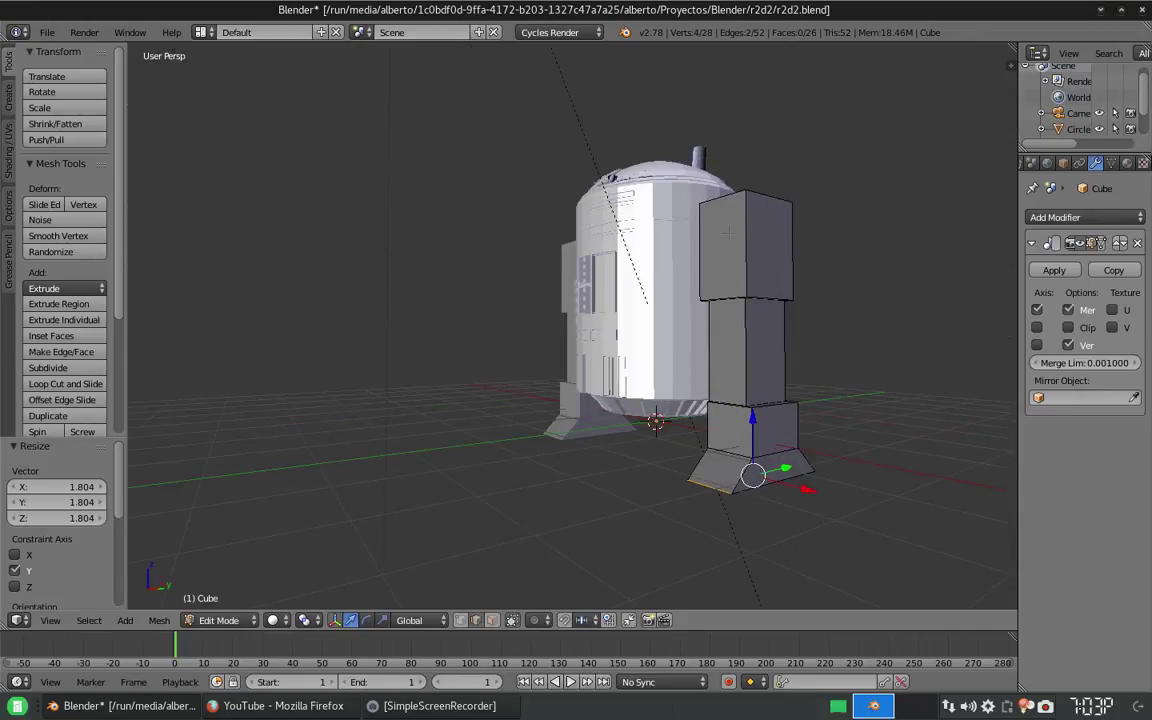
Step: Add a level 2 Subdivision Surface to the legs and tighten both ends of the middle leg section with loop cuts
{"action": "key", "text": "ctrl+2"}
{"action": "middle_click_drag", "start_coordinate": [729, 232], "coordinate": [690, 236]}
{"action": "key", "text": "ctrl+r"}
{"action": "left_click", "coordinate": [712, 330]}
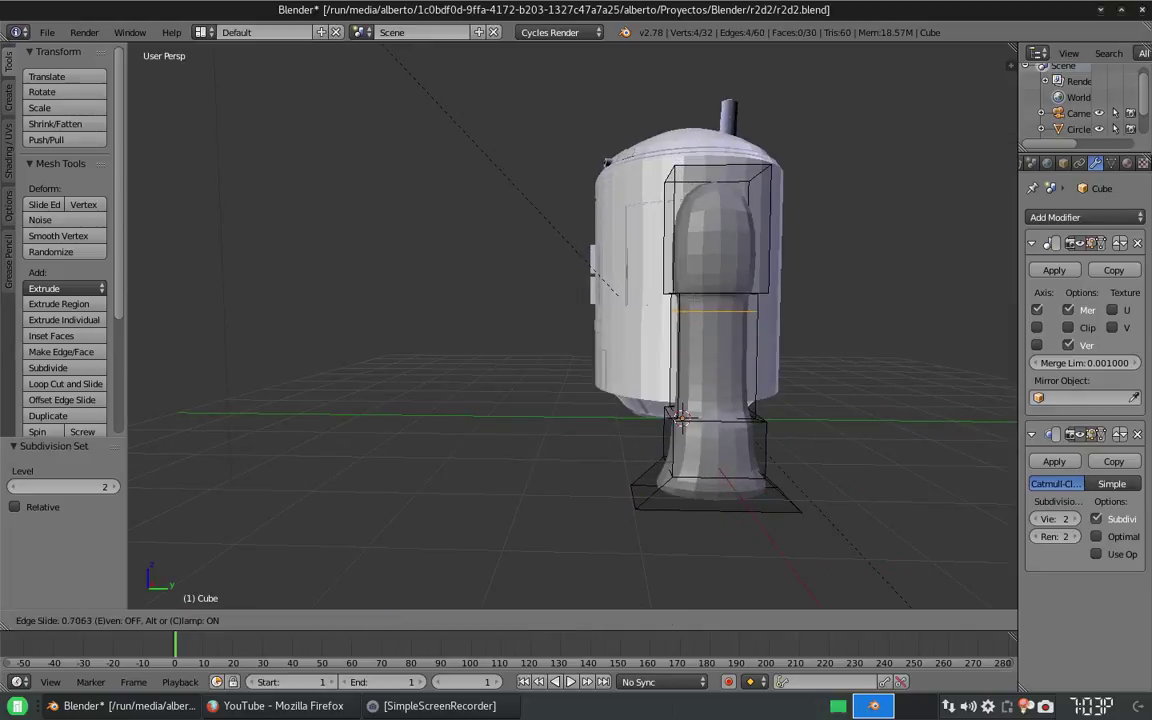
{"action": "key", "text": "Return"}
{"action": "key", "text": "ctrl+r"}
{"action": "left_click", "coordinate": [712, 350]}
{"action": "left_click", "coordinate": [680, 418]}
Step: Add loop cuts near the ends of the ankle block and around the flared foot to sharpen their subdivided shape
{"action": "key", "text": "ctrl+r"}
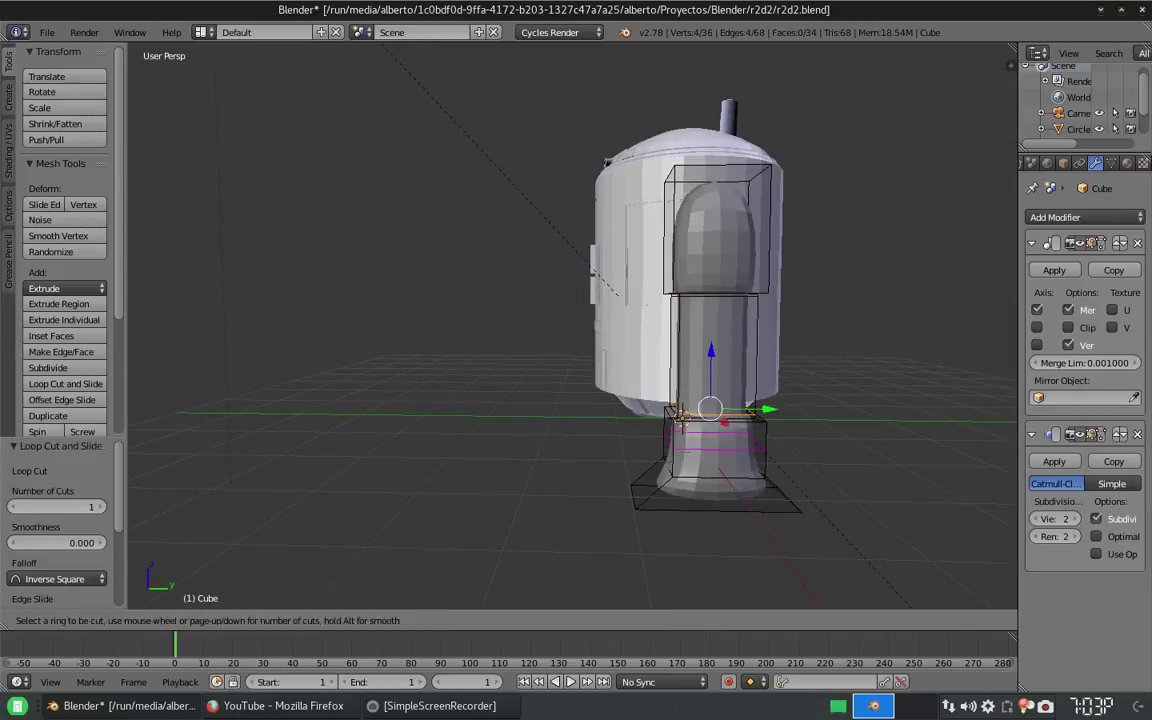
{"action": "left_click", "coordinate": [680, 419]}
{"action": "left_click", "coordinate": [680, 420]}
{"action": "key", "text": "g"}
{"action": "key", "text": "g"}
{"action": "left_click", "coordinate": [680, 418]}
{"action": "key", "text": "ctrl+r"}
{"action": "left_click", "coordinate": [680, 418]}
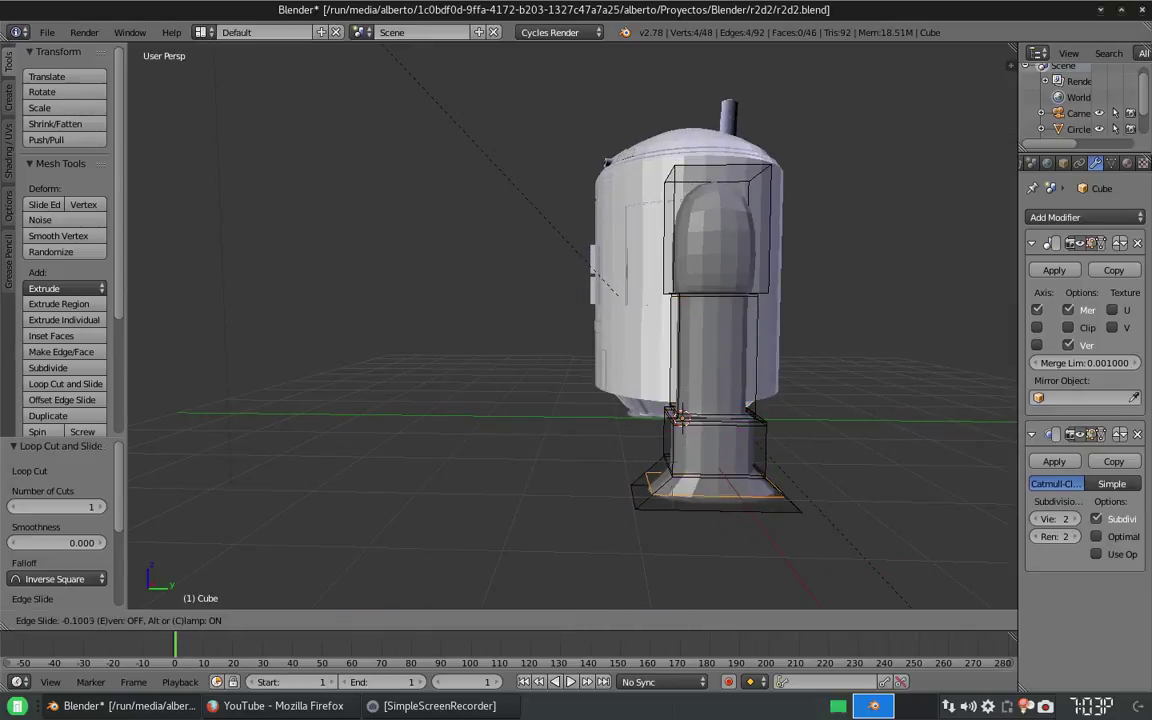
{"action": "left_click", "coordinate": [680, 418]}
Step: Select the foot's bottom face and set its edges' mean crease to 1.00
{"action": "middle_click_drag", "start_coordinate": [680, 418], "coordinate": [273, 267]}
{"action": "right_click", "coordinate": [676, 312]}
{"action": "middle_click_drag", "start_coordinate": [676, 312], "coordinate": [520, 330]}
{"action": "key", "text": "n"}
{"action": "scroll", "coordinate": [940, 230], "scroll_direction": "up", "scroll_amount": 3}
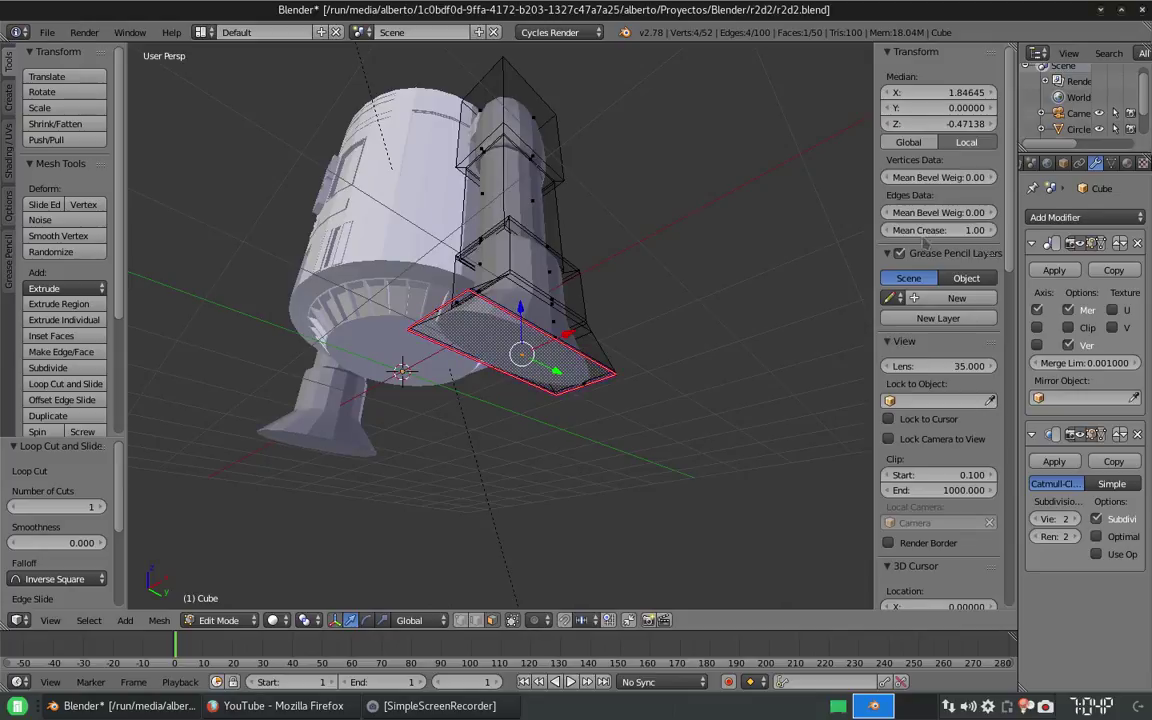
Step: Scale the legs object to about 1.22 along Y and raise it about 0.37 along Z
{"action": "middle_click_drag", "start_coordinate": [600, 400], "coordinate": [503, 287]}
{"action": "right_click", "coordinate": [500, 378], "text": "shift"}
{"action": "right_click", "coordinate": [540, 380], "text": "shift"}
{"action": "scroll", "coordinate": [470, 330], "scroll_direction": "down", "scroll_amount": 5}
{"action": "key", "text": "Tab"}
{"action": "key", "text": "s"}
{"action": "key", "text": "y"}
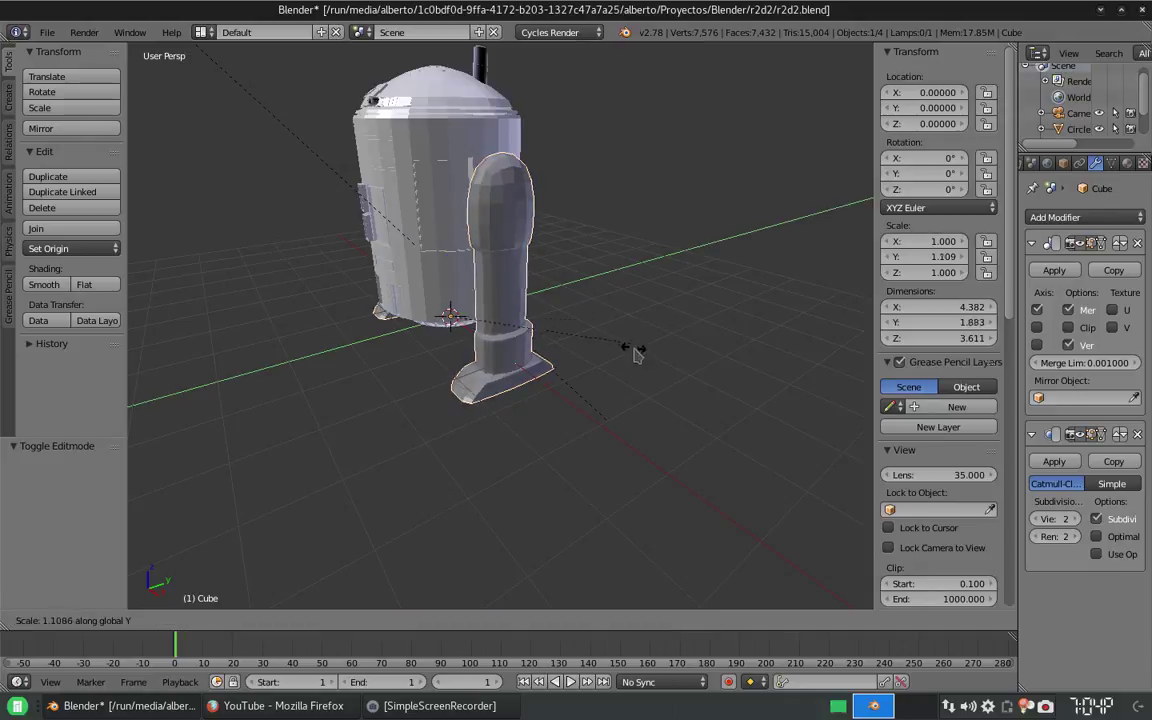
{"action": "left_click", "coordinate": [620, 340]}
{"action": "middle_click_drag", "start_coordinate": [620, 340], "coordinate": [432, 390]}
{"action": "key", "text": "g"}
{"action": "key", "text": "z"}
{"action": "left_click", "coordinate": [432, 278]}
Step: Lower the selected ankle block and foot along Z to lengthen the legs
{"action": "middle_click_drag", "start_coordinate": [432, 278], "coordinate": [500, 255]}
{"action": "scroll", "coordinate": [470, 250], "scroll_direction": "up", "scroll_amount": 3}
{"action": "key", "text": "Tab"}
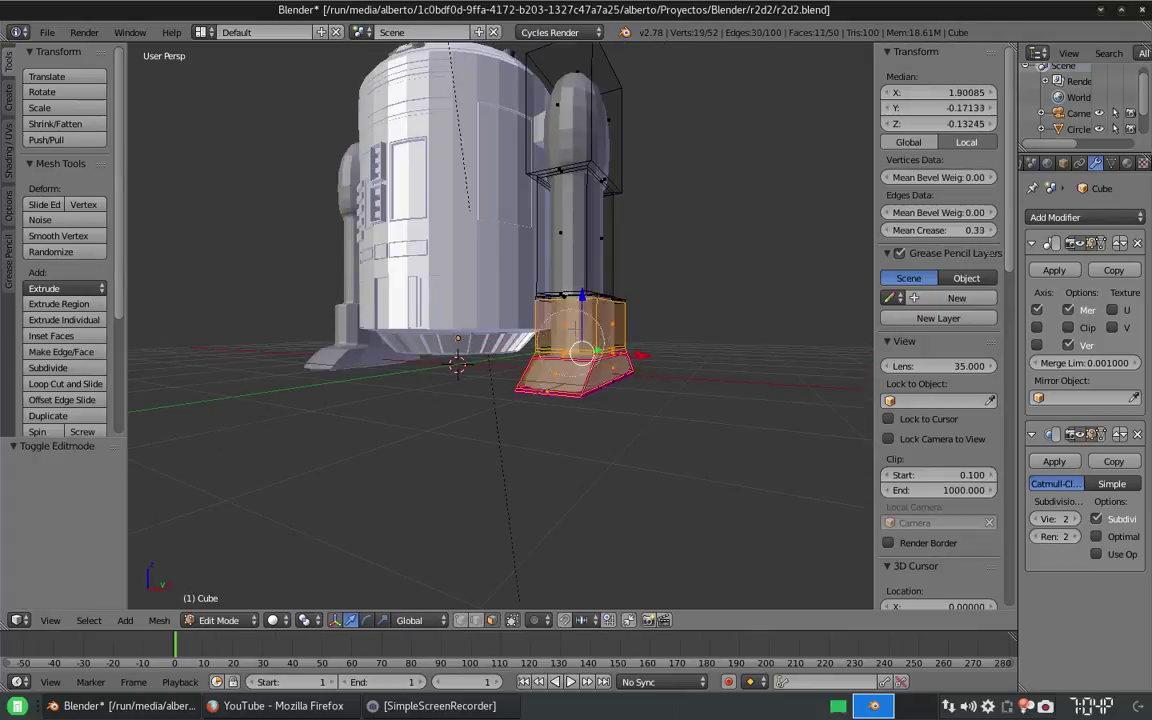
{"action": "middle_click_drag", "start_coordinate": [457, 366], "coordinate": [420, 330]}
{"action": "key", "text": "g"}
{"action": "key", "text": "z"}
{"action": "key", "text": "Return"}
{"action": "key", "text": "Tab"}
Step: Add lengthwise loop cuts close to the leg's inner and outer sides to sharpen its subdivided shape
{"action": "key", "text": "Tab"}
{"action": "key", "text": "ctrl+r"}
{"action": "left_click", "coordinate": [590, 380]}
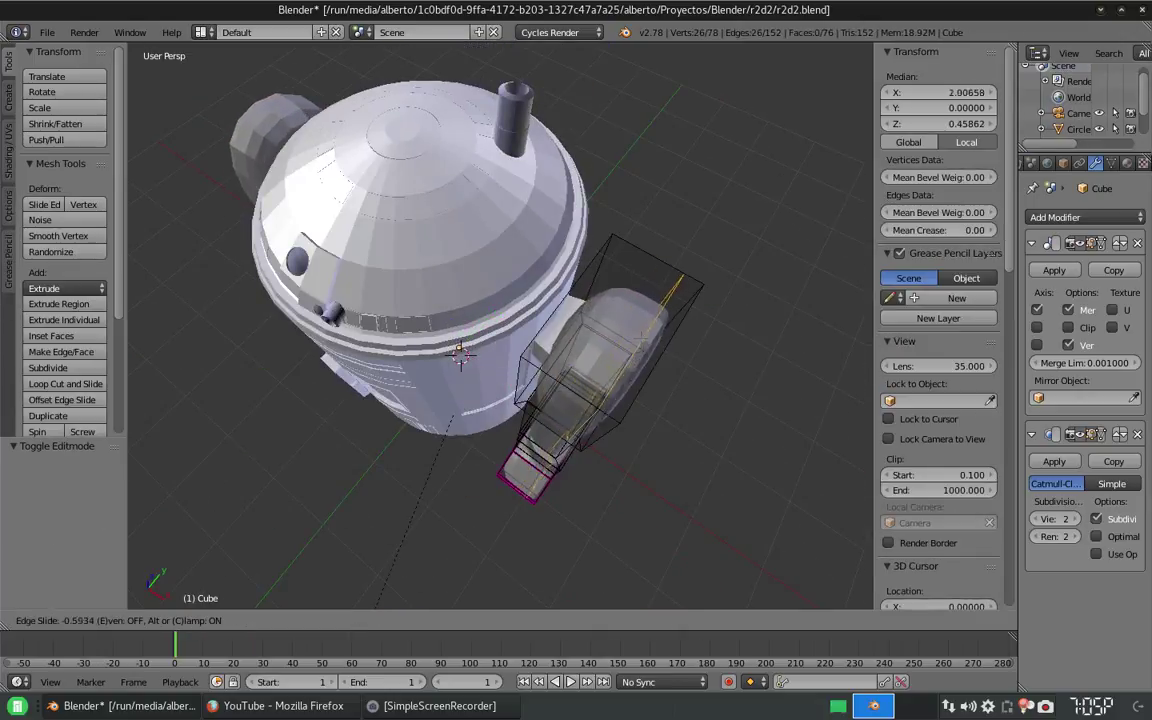
{"action": "key", "text": "Return"}
{"action": "key", "text": "KP_1"}
{"action": "key", "text": "Tab"}
{"action": "scroll", "coordinate": [632, 236], "scroll_direction": "down", "scroll_amount": 3}
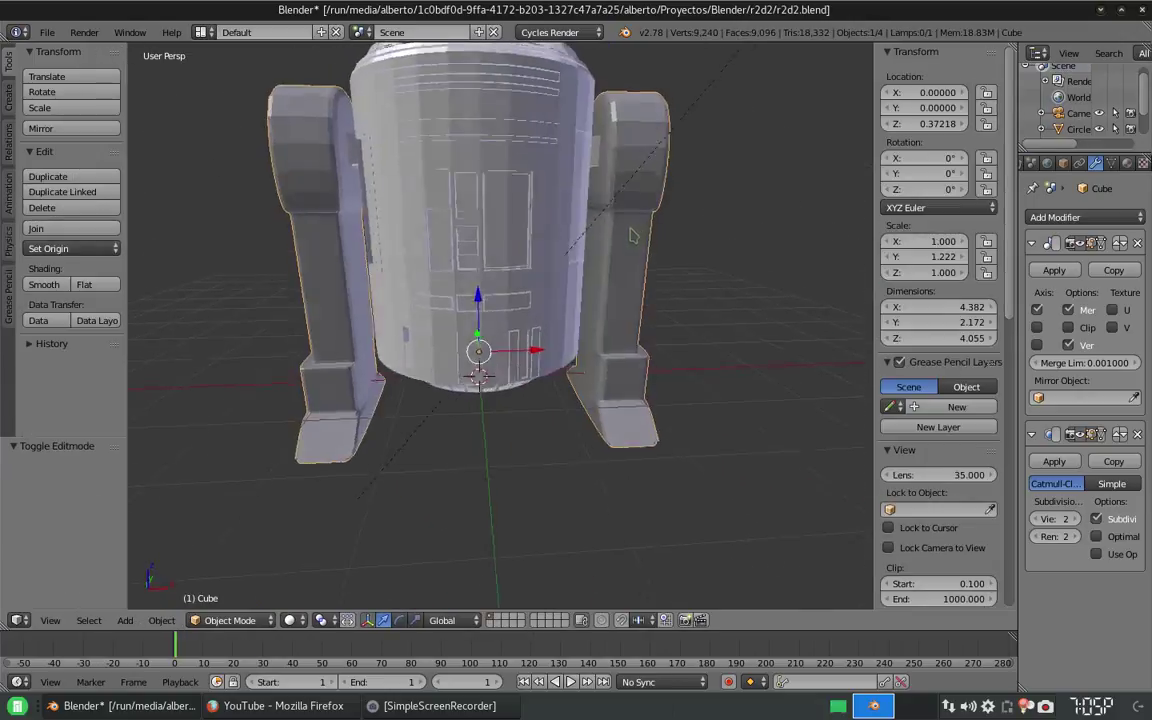
{"action": "middle_click_drag", "start_coordinate": [632, 236], "coordinate": [636, 302], "text": "shift"}
Step: Save the project as a new incremented file named r2d3.blend
{"action": "key", "text": "ctrl+shift+s"}
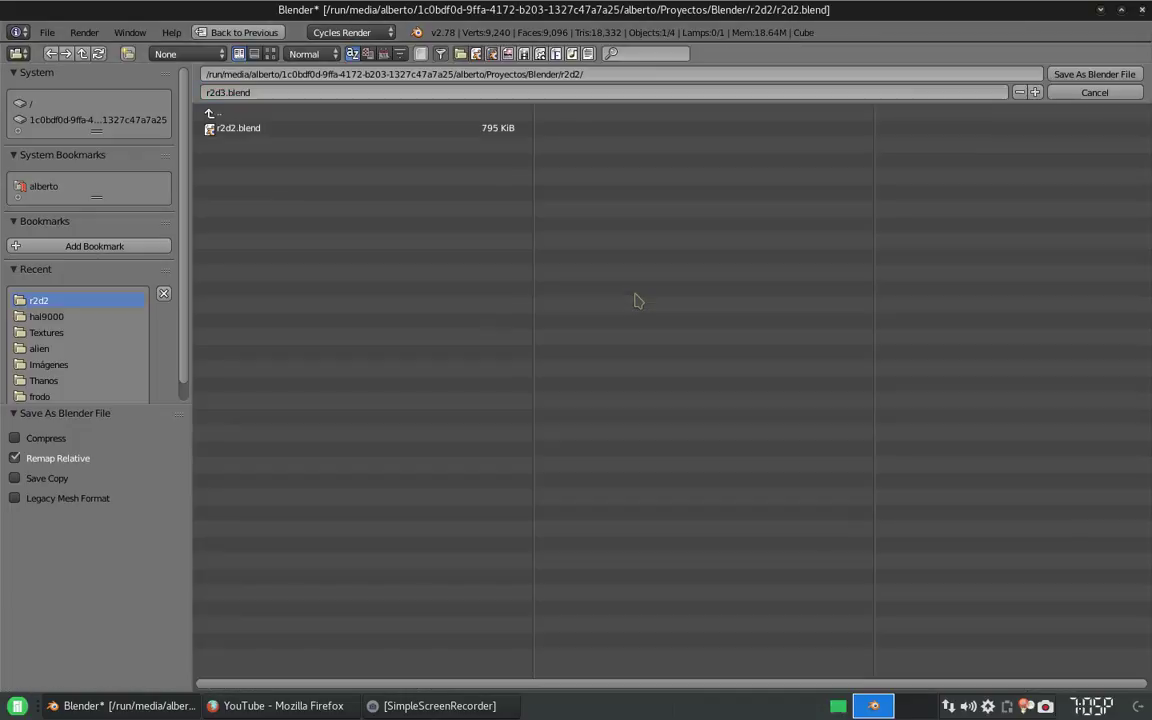
{"action": "key", "text": "KP_Add"}
{"action": "key", "text": "Return"}
Step: Apply smooth shading to the legs and the droid's body
{"action": "scroll", "coordinate": [636, 302], "scroll_direction": "down", "scroll_amount": 2}
{"action": "left_click", "coordinate": [44, 284]}
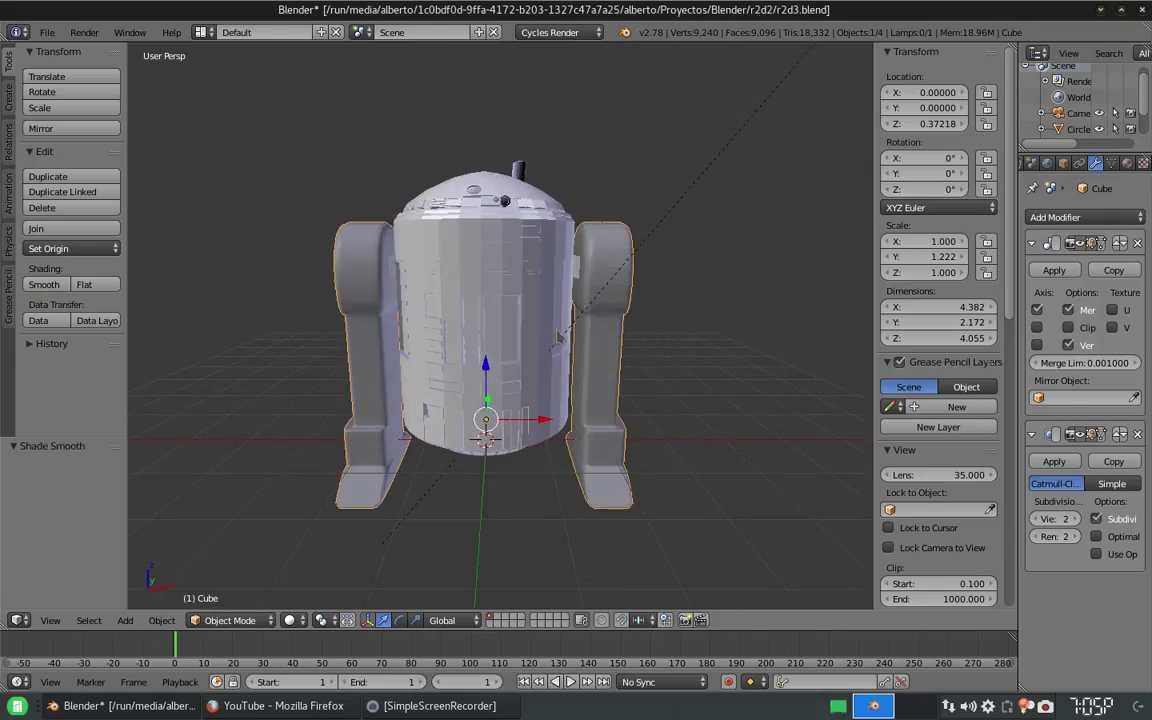
{"action": "right_click", "coordinate": [486, 190]}
Step: Link the body's material to the legs
{"action": "right_click", "coordinate": [502, 300], "text": "shift"}
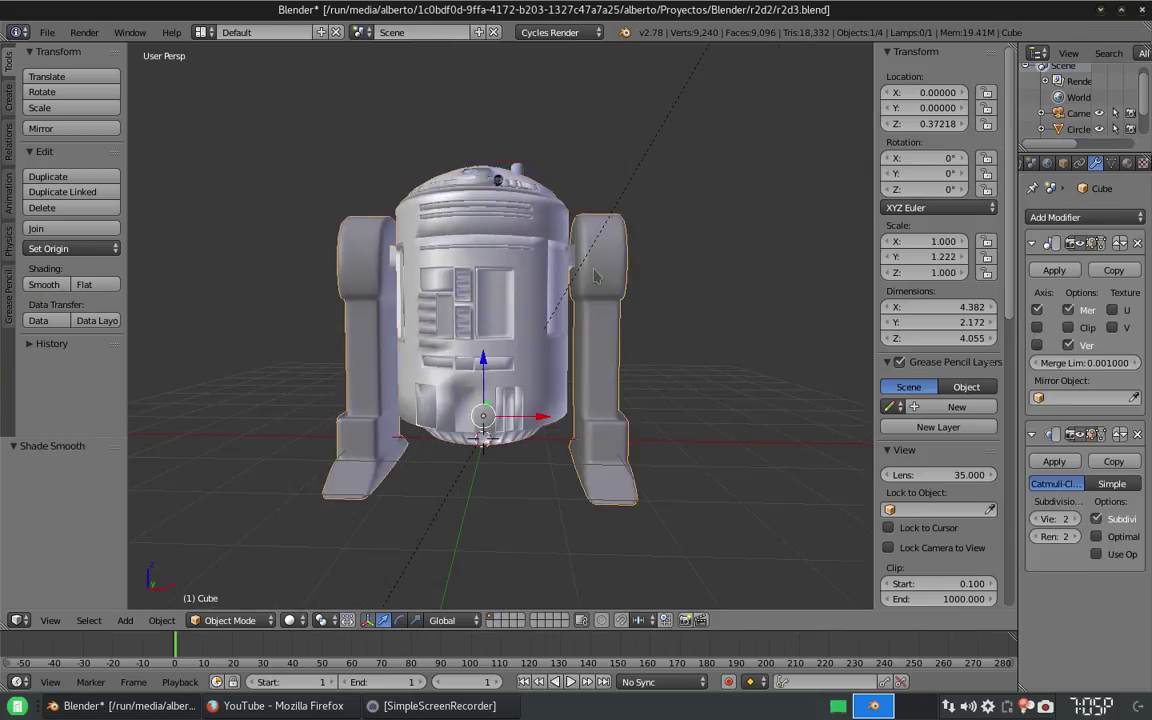
{"action": "right_click", "coordinate": [490, 180], "text": "shift"}
{"action": "key", "text": "ctrl+l"}
{"action": "left_click", "coordinate": [530, 284]}
{"action": "scroll", "coordinate": [601, 288], "scroll_direction": "down", "scroll_amount": 1}
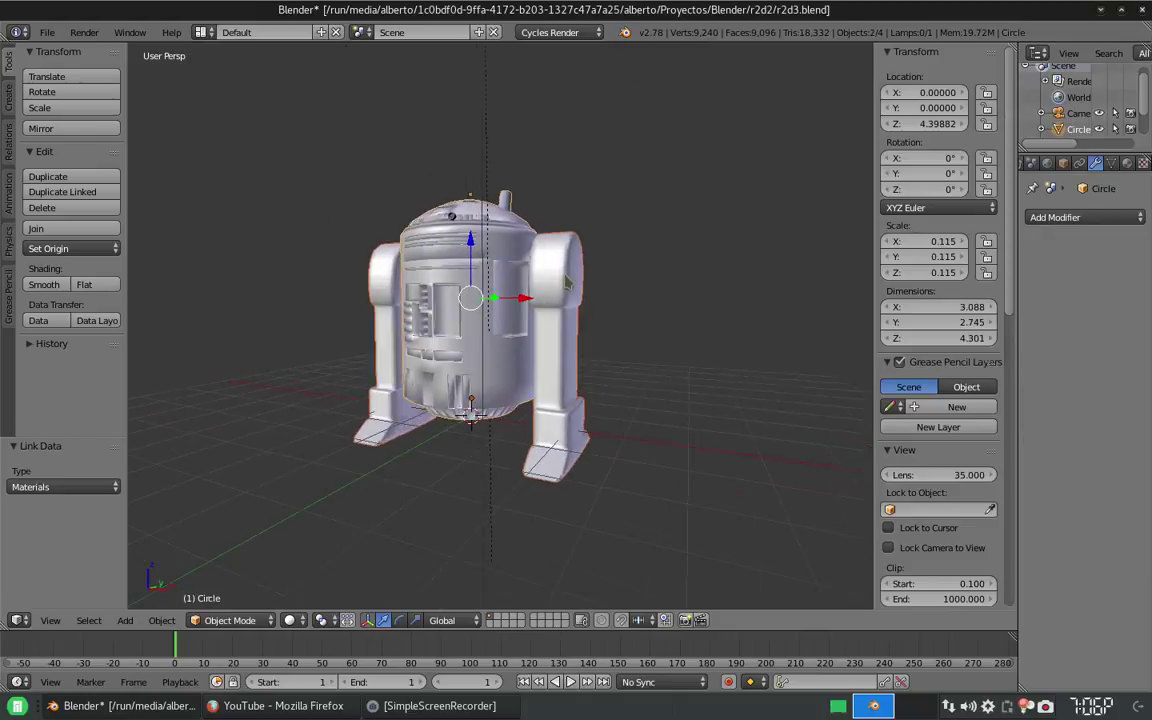
Step: Preview the droid in rendered viewport shading, and return to solid shading
{"action": "left_click", "coordinate": [289, 620]}
{"action": "left_click", "coordinate": [340, 512]}
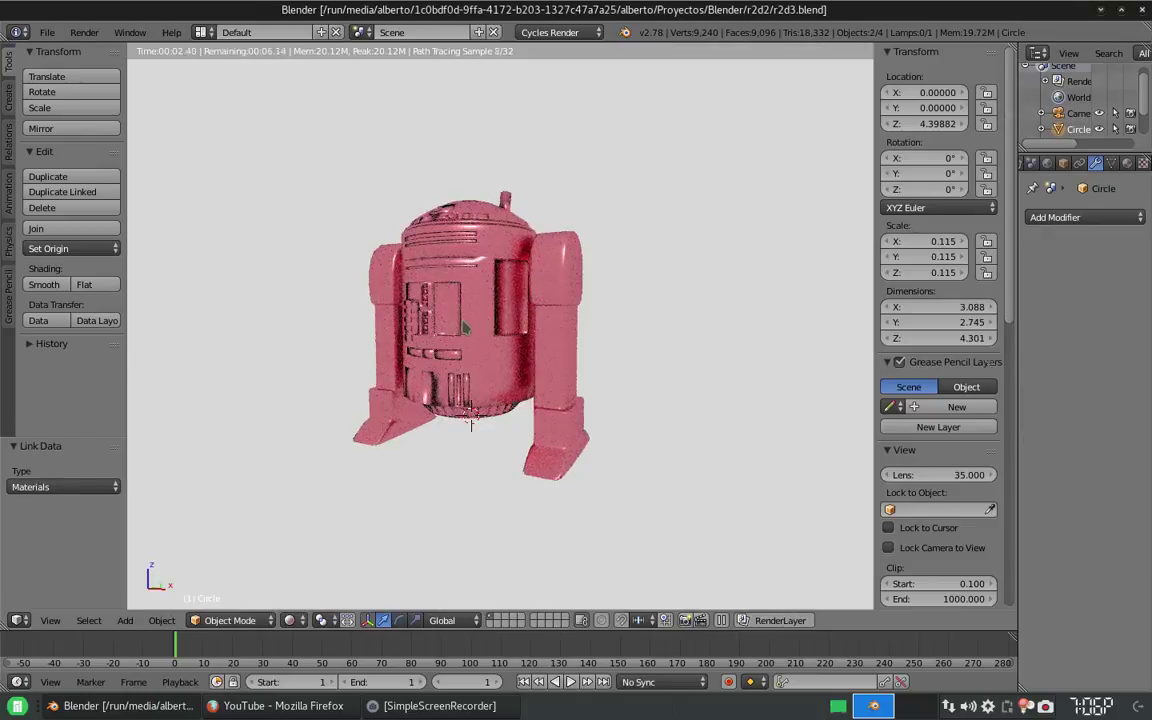
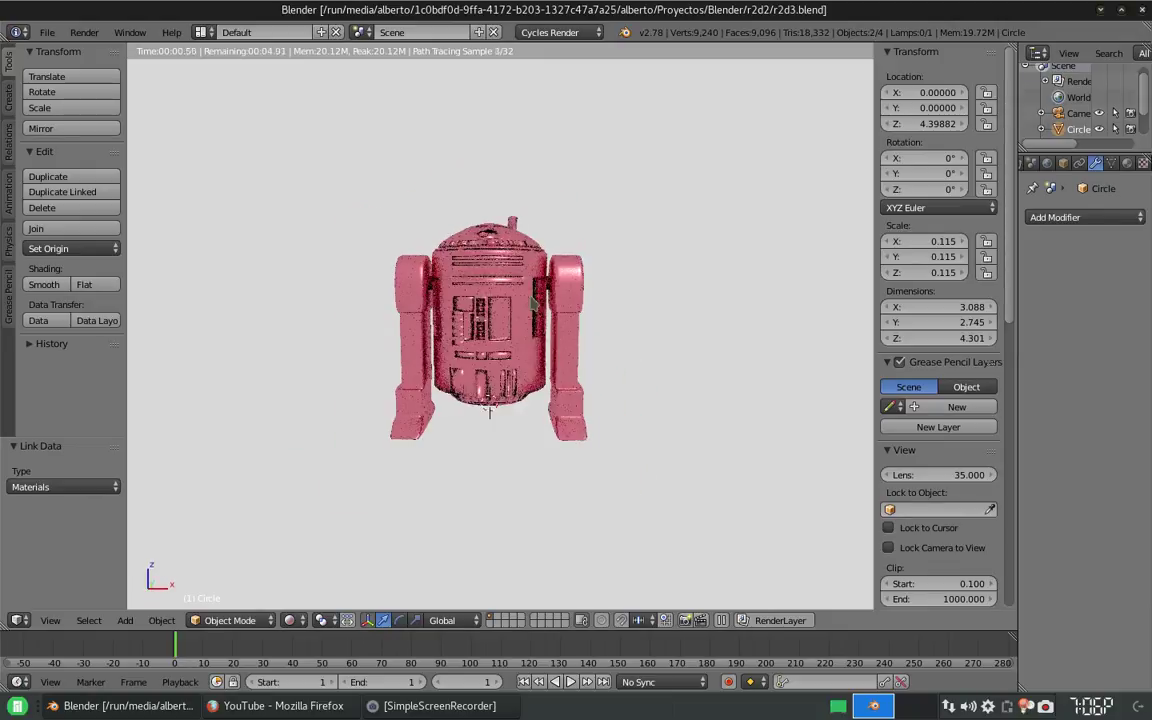
{"action": "left_click", "coordinate": [289, 620]}
{"action": "left_click", "coordinate": [325, 564]}
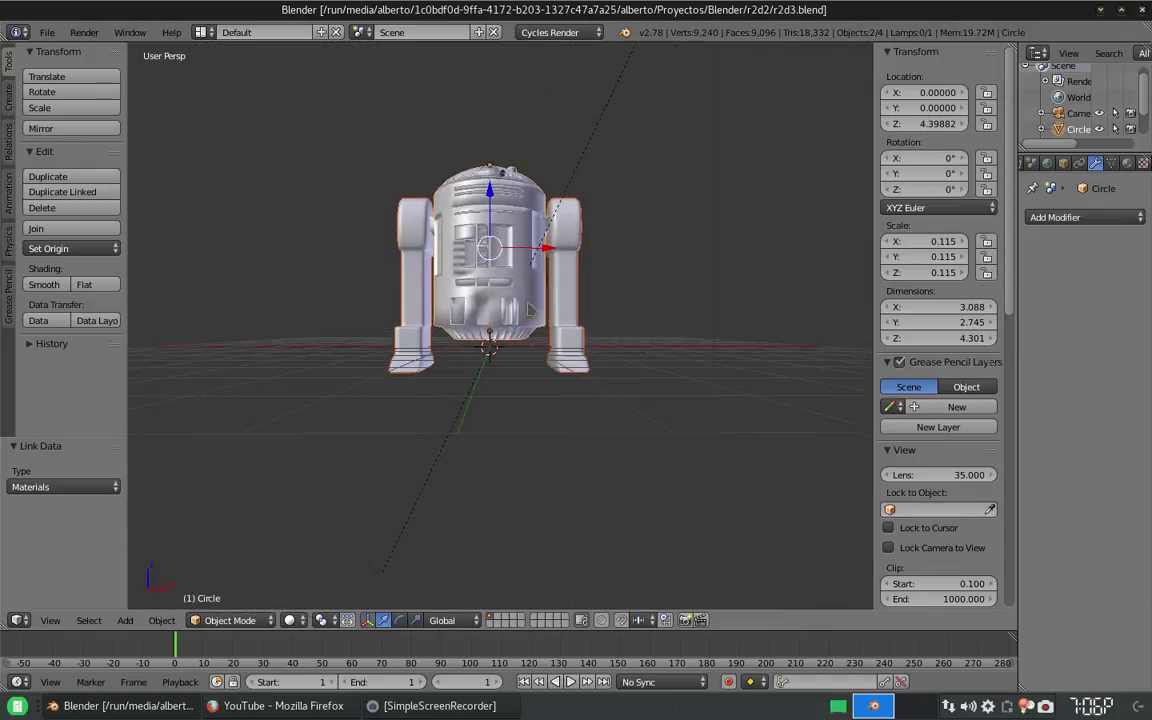
Step: Raise the body and legs together by about 0.52 along Z
{"action": "scroll", "coordinate": [530, 311], "scroll_direction": "up", "scroll_amount": 2}
{"action": "key", "text": "g"}
{"action": "key", "text": "z"}
{"action": "key", "text": "Return"}
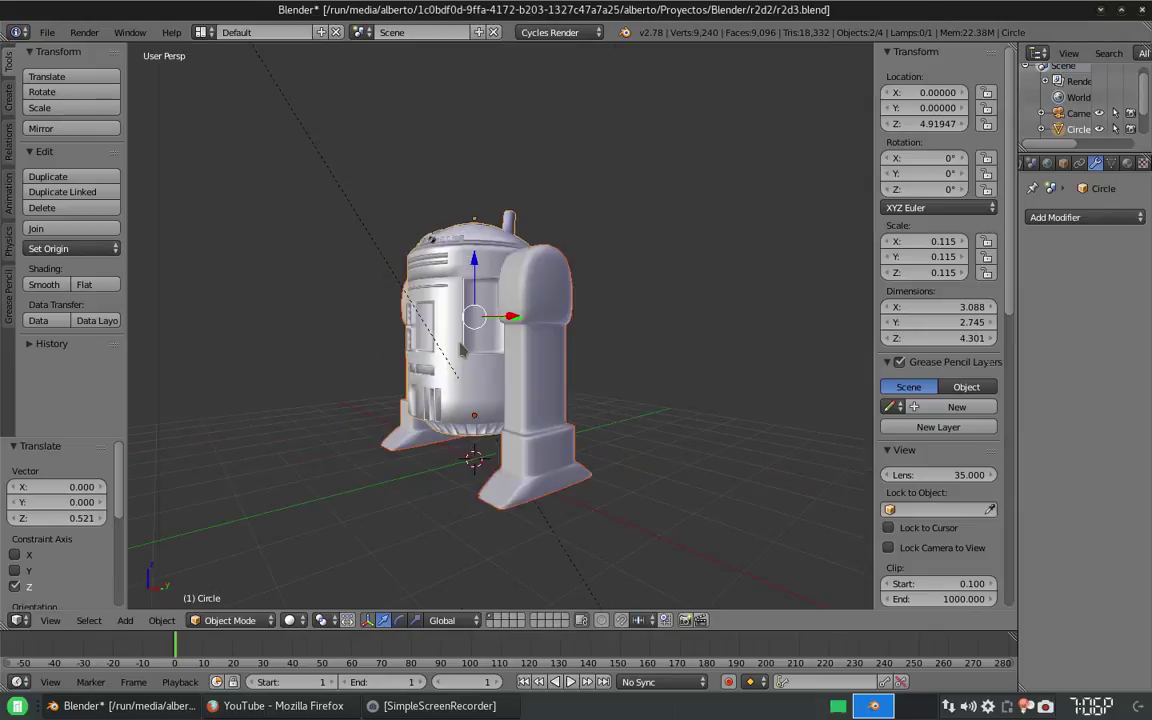
Step: Tilt the body to about -8.9° around X, move it about 0.16 along Y and save the file
{"action": "key", "text": "r"}
{"action": "key", "text": "x"}
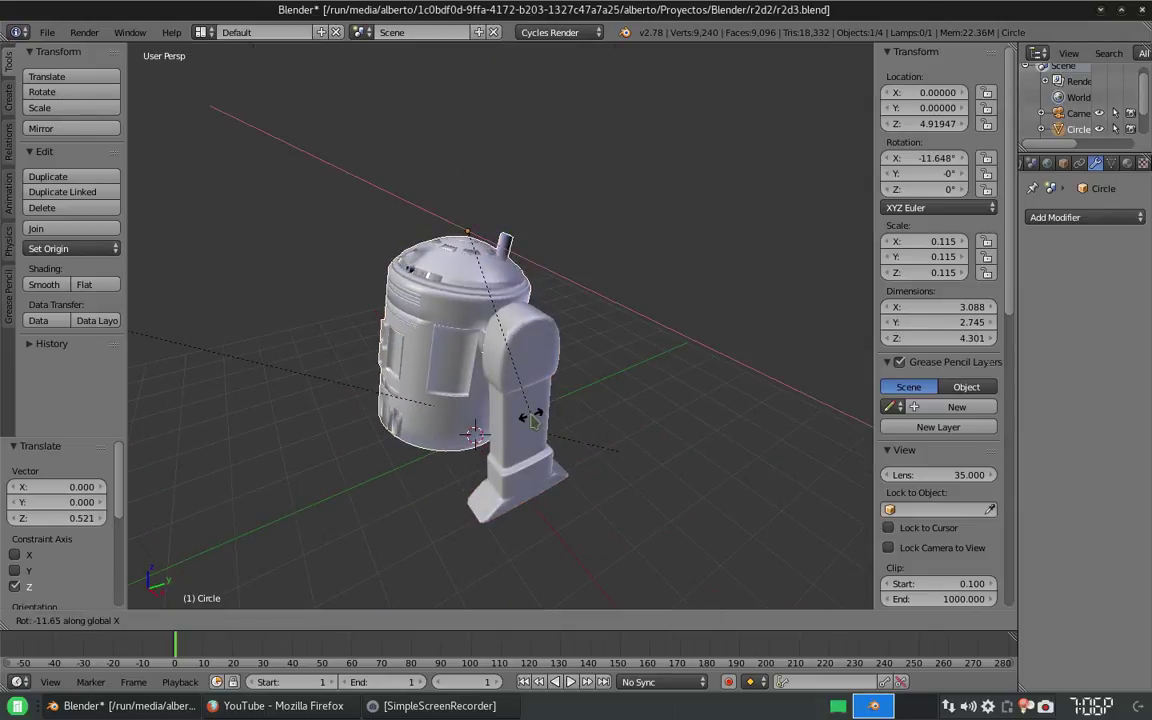
{"action": "key", "text": "Return"}
{"action": "key", "text": "g"}
{"action": "key", "text": "y"}
{"action": "key", "text": "Return"}
{"action": "middle_click_drag", "start_coordinate": [560, 400], "coordinate": [637, 321]}
{"action": "key", "text": "ctrl+s"}
{"action": "key", "text": "r"}
{"action": "key", "text": "x"}
{"action": "key", "text": "Return"}
{"action": "key", "text": "ctrl+s"}
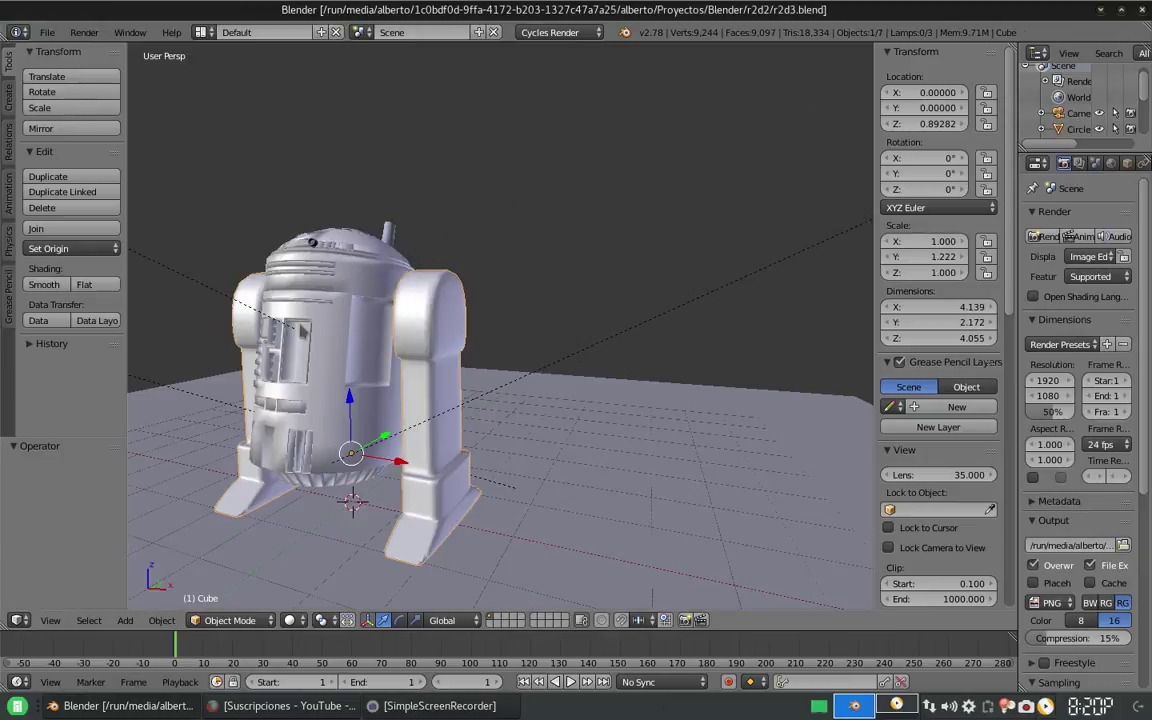
Step: Raise the dome's top face by about 0.25 using smooth proportional editing with a size of about 1.77
{"action": "scroll", "coordinate": [293, 357], "scroll_direction": "up", "scroll_amount": 2}
{"action": "middle_click_drag", "start_coordinate": [295, 357], "coordinate": [420, 360]}
{"action": "right_click", "coordinate": [488, 386]}
{"action": "key", "text": "Tab"}
{"action": "scroll", "coordinate": [488, 386], "scroll_direction": "up", "scroll_amount": 3}
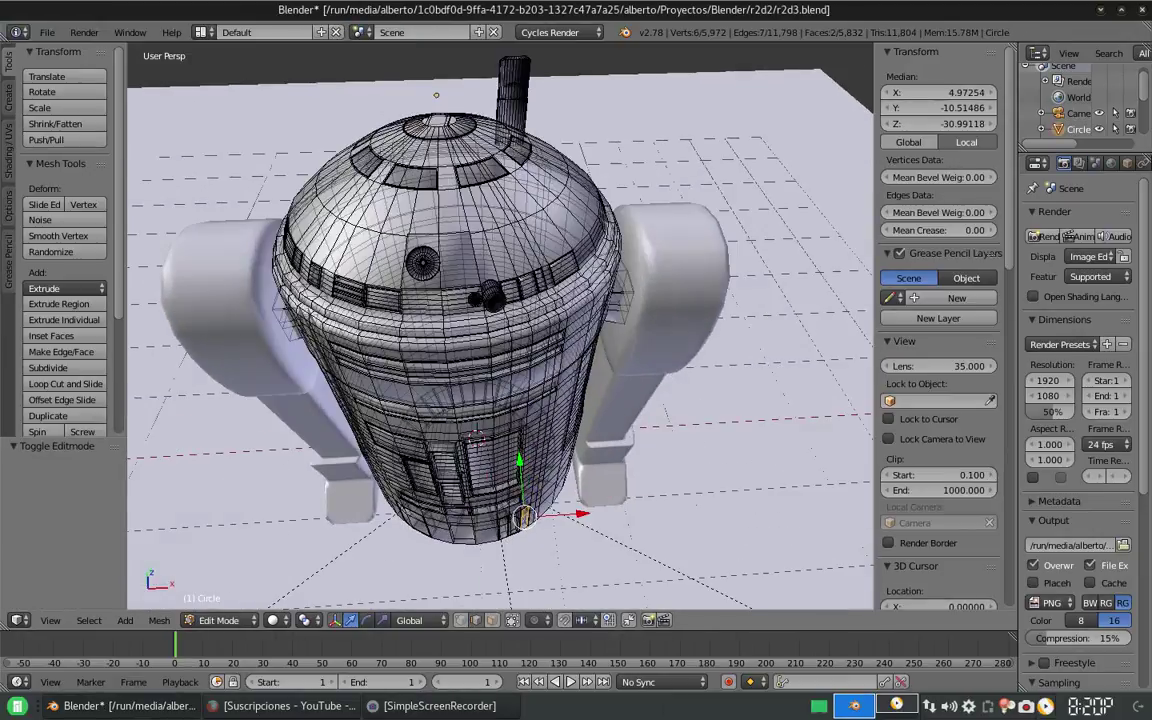
{"action": "middle_click_drag", "start_coordinate": [488, 386], "coordinate": [470, 300]}
{"action": "key", "text": "KP_1"}
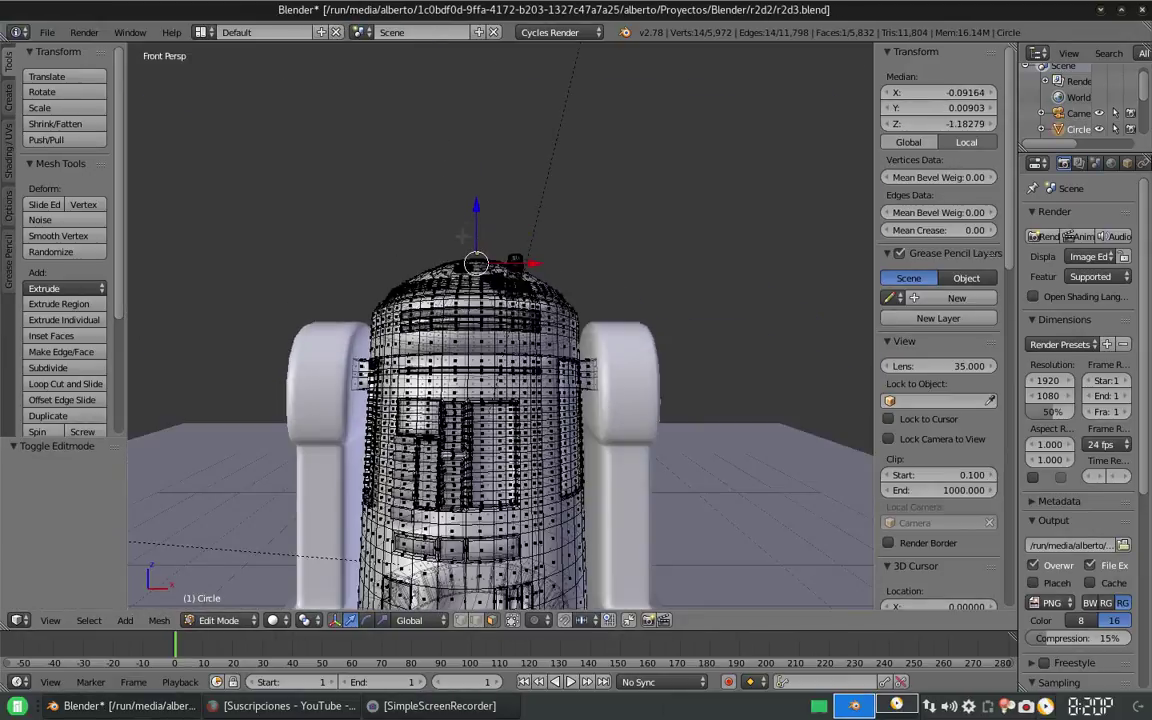
{"action": "scroll", "coordinate": [500, 330], "scroll_direction": "up", "scroll_amount": 2}
{"action": "key", "text": "KP_3"}
{"action": "key", "text": "KP_4"}
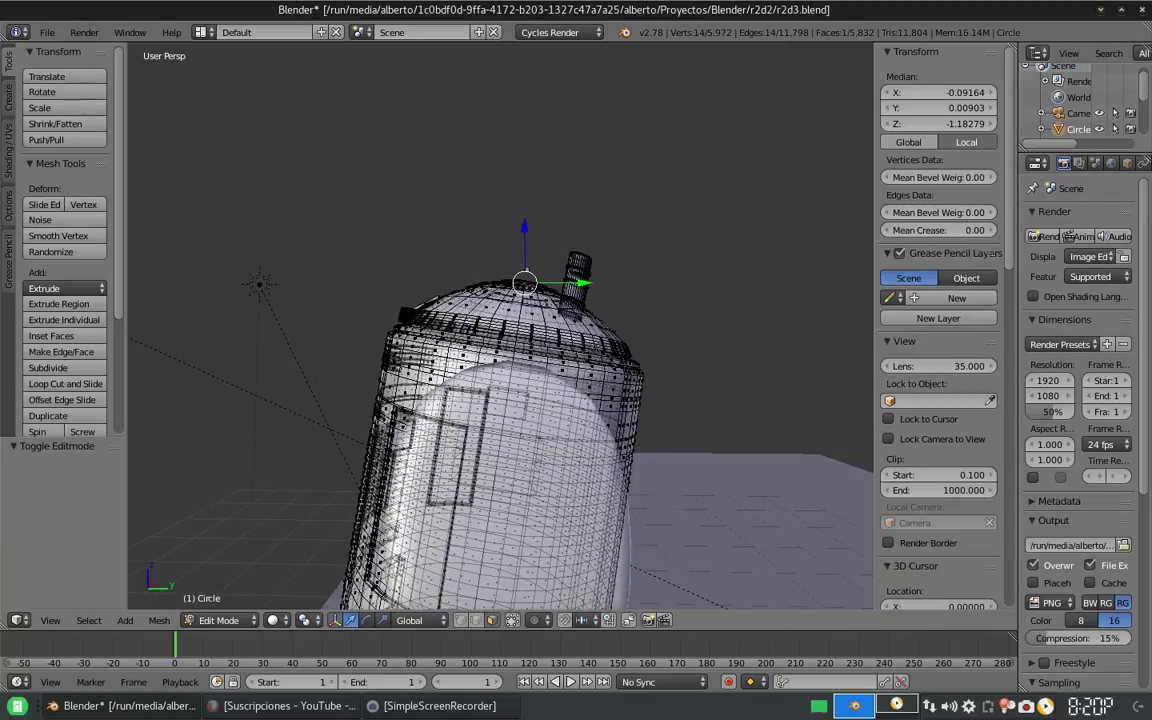
{"action": "key", "text": "g"}
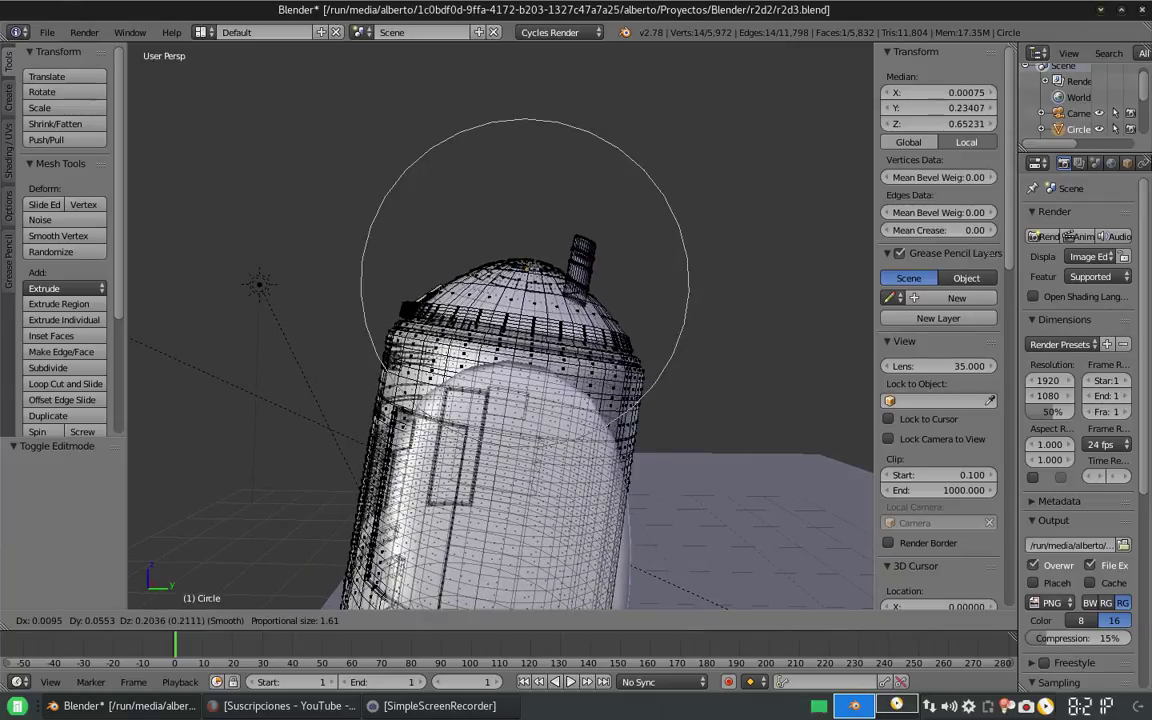
{"action": "scroll", "coordinate": [525, 280], "scroll_direction": "down", "scroll_amount": 2}
{"action": "scroll", "coordinate": [525, 280], "scroll_direction": "up", "scroll_amount": 1}
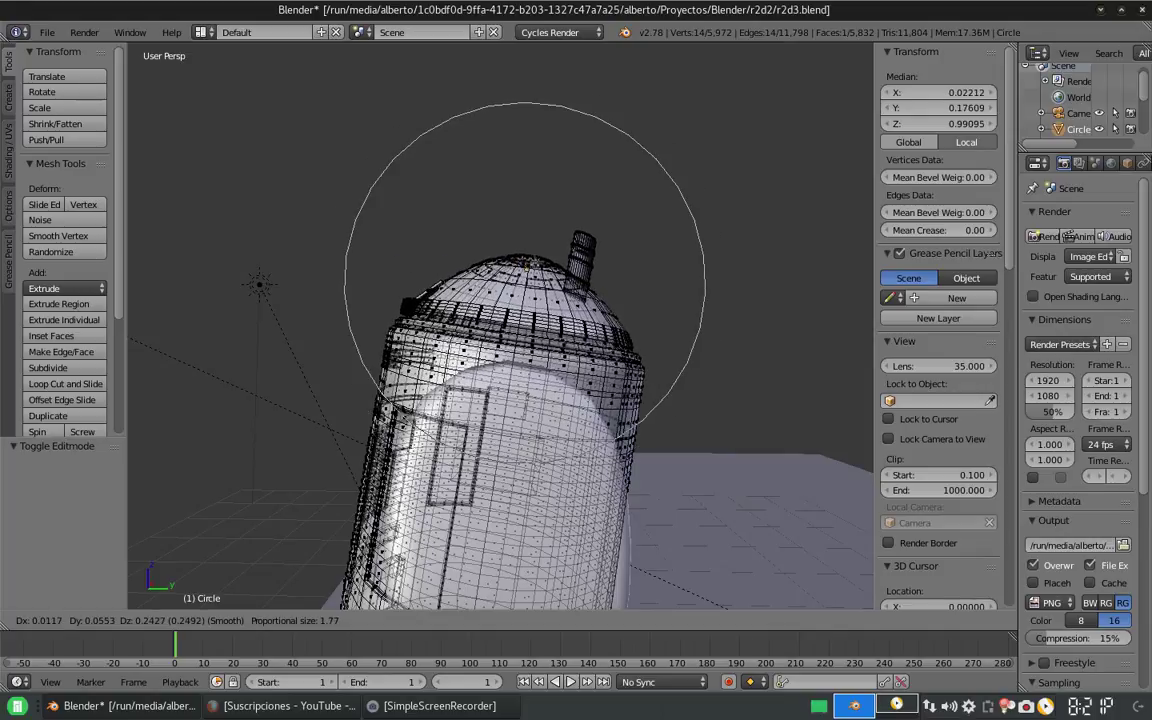
{"action": "key", "text": "Return"}
{"action": "key", "text": "KP_1"}
{"action": "key", "text": "Tab"}
{"action": "scroll", "coordinate": [500, 350], "scroll_direction": "down", "scroll_amount": 3}
{"action": "scroll", "coordinate": [500, 350], "scroll_direction": "up", "scroll_amount": 3}
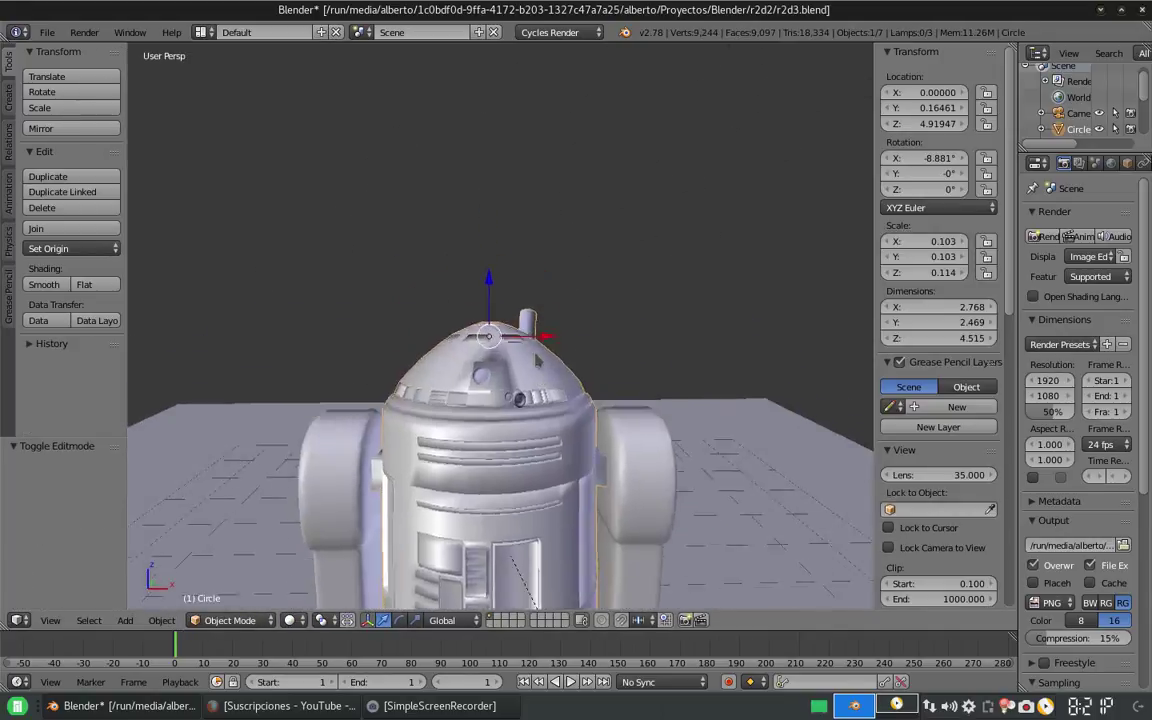
Step: Move the dome's top cap about 0.13 along Z and 0.04 along Y with smooth proportional editing
{"action": "key", "text": "Tab"}
{"action": "middle_click_drag", "start_coordinate": [500, 350], "coordinate": [520, 320]}
{"action": "middle_click_drag", "start_coordinate": [640, 360], "coordinate": [640, 330]}
{"action": "key", "text": "KP_3"}
{"action": "scroll", "coordinate": [640, 330], "scroll_direction": "up", "scroll_amount": 2}
{"action": "middle_click_drag", "start_coordinate": [500, 350], "coordinate": [540, 280]}
{"action": "key", "text": "KP_3"}
{"action": "scroll", "coordinate": [500, 350], "scroll_direction": "down", "scroll_amount": 3}
{"action": "key", "text": "g"}
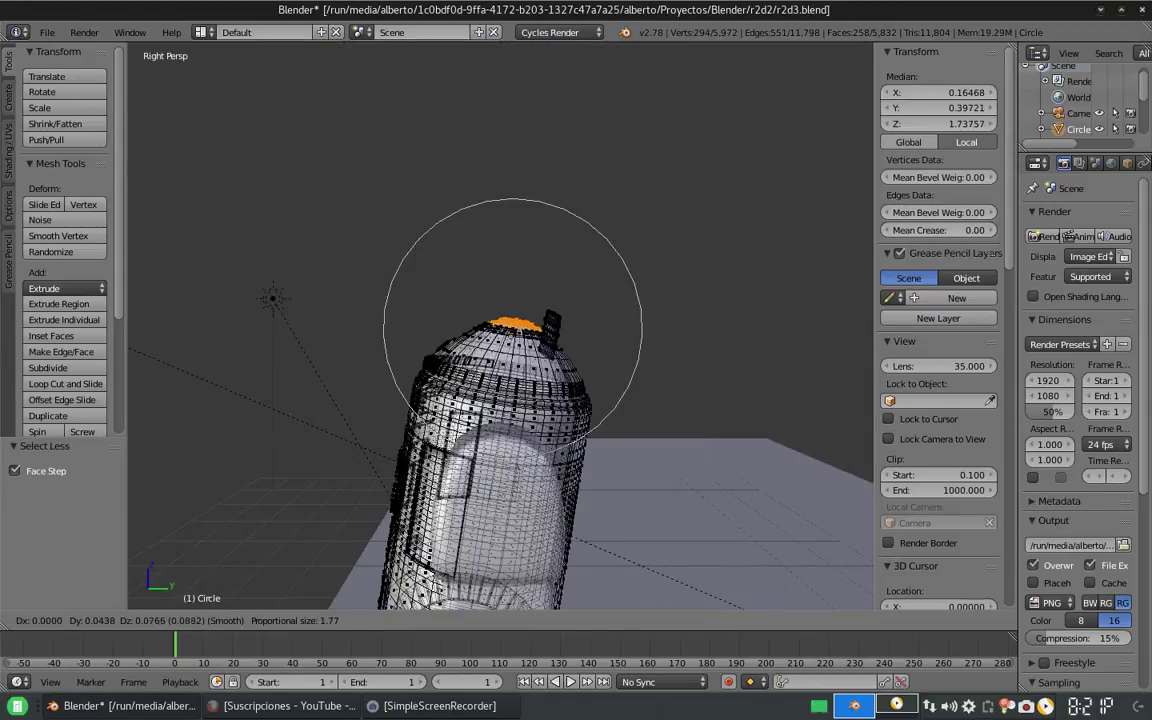
{"action": "key", "text": "Return"}
{"action": "key", "text": "KP_1"}
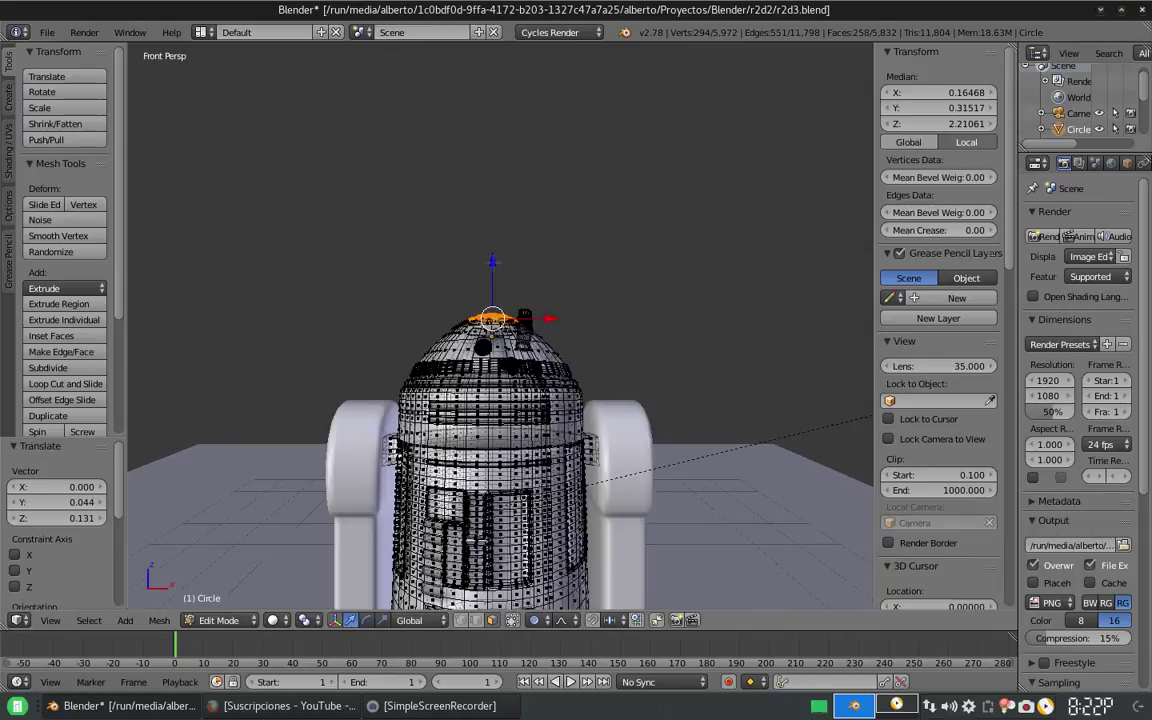
Step: Adjust the height of the dome's top cap along Z
{"action": "key", "text": "g"}
{"action": "key", "text": "z"}
{"action": "key", "text": "Return"}
{"action": "key", "text": "Tab"}
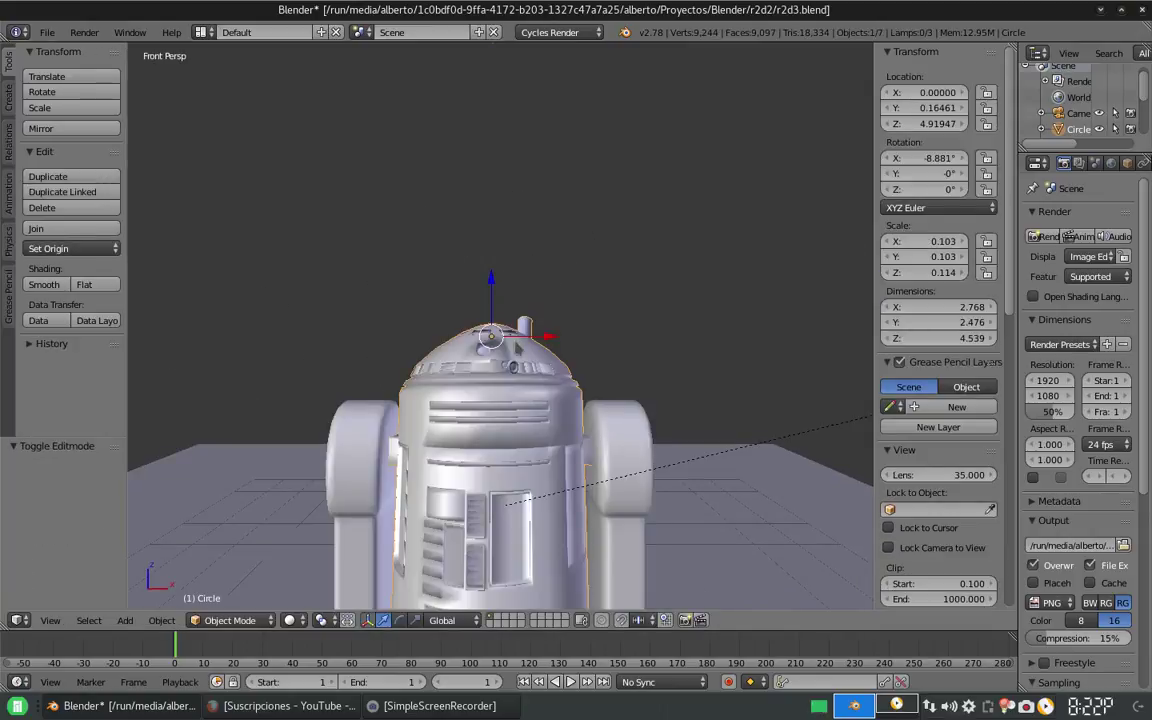
{"action": "middle_click_drag", "start_coordinate": [500, 420], "coordinate": [540, 400]}
Step: Select all upper dome faces down to the ring below the small panels, leaving out the antenna cylinder
{"action": "key", "text": "Tab"}
{"action": "scroll", "coordinate": [500, 400], "scroll_direction": "up", "scroll_amount": 4}
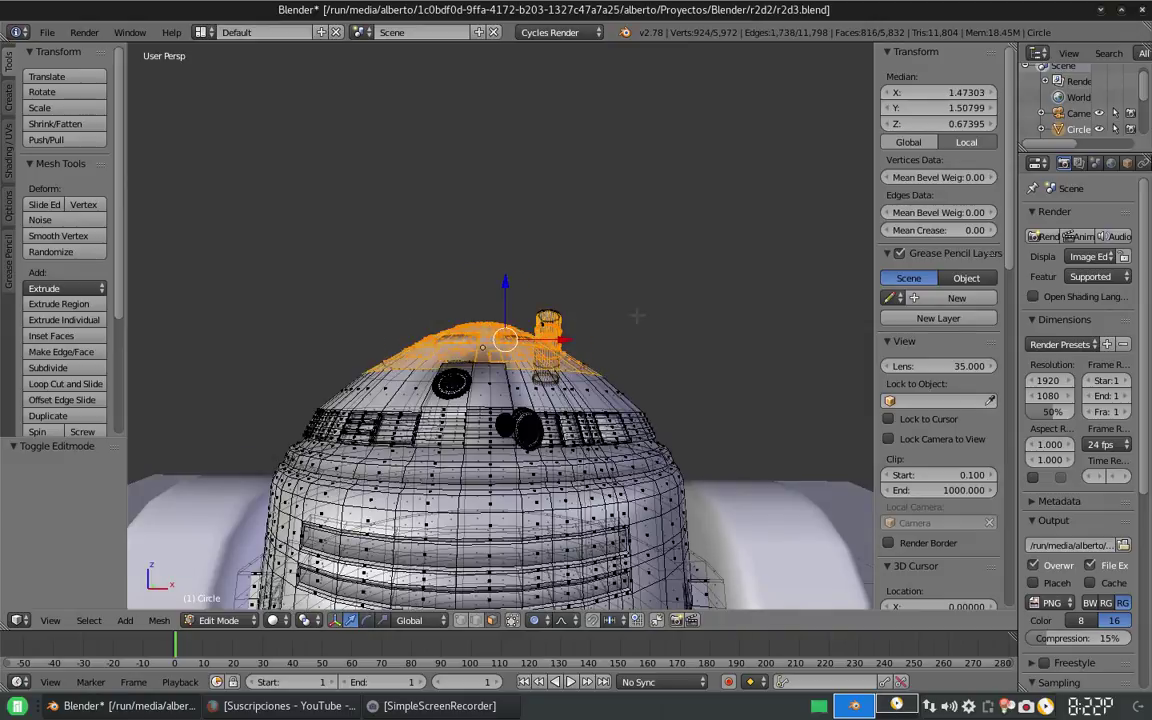
{"action": "middle_click_drag", "start_coordinate": [637, 316], "coordinate": [663, 428]}
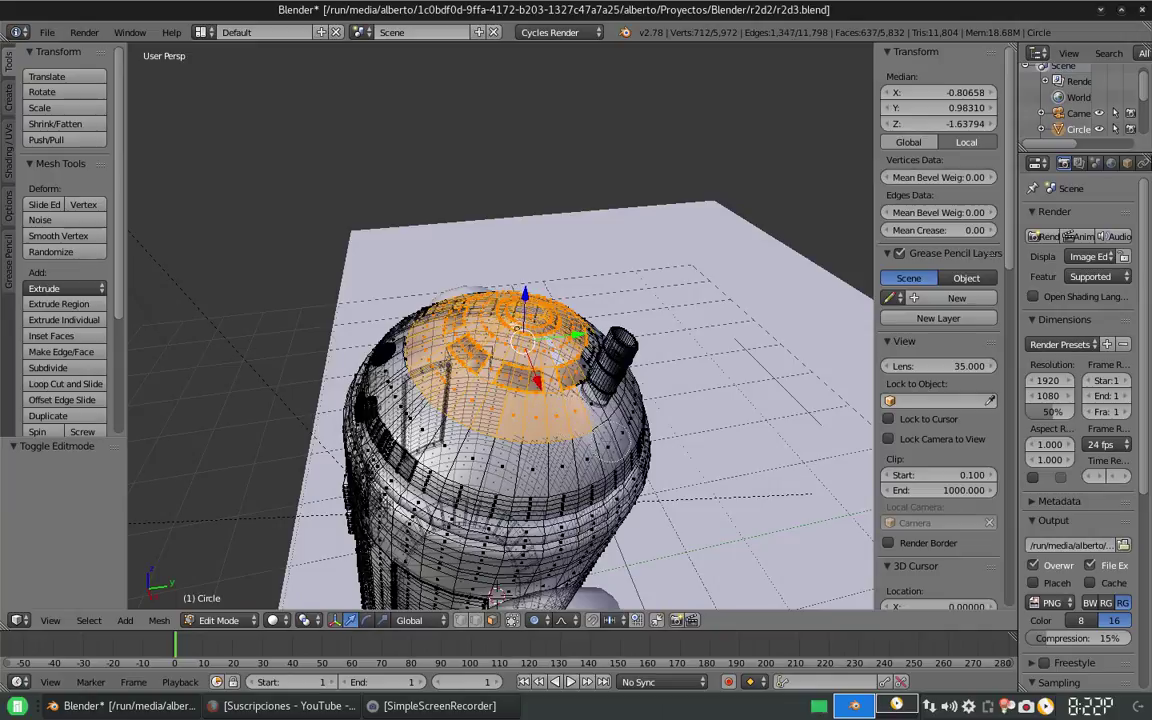
{"action": "right_click", "coordinate": [465, 566], "text": "shift"}
{"action": "middle_click_drag", "start_coordinate": [465, 566], "coordinate": [490, 500]}
{"action": "scroll", "coordinate": [490, 500], "scroll_direction": "up", "scroll_amount": 3}
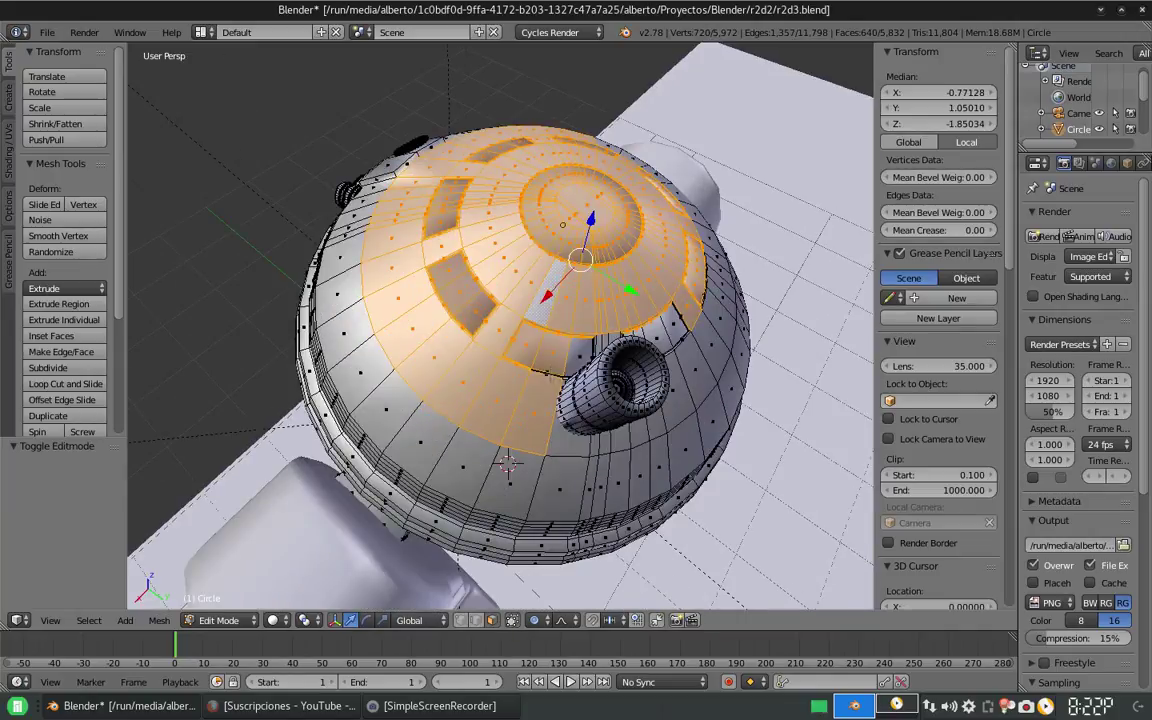
{"action": "right_click", "coordinate": [552, 356], "text": "shift"}
{"action": "middle_click_drag", "start_coordinate": [552, 356], "coordinate": [600, 300]}
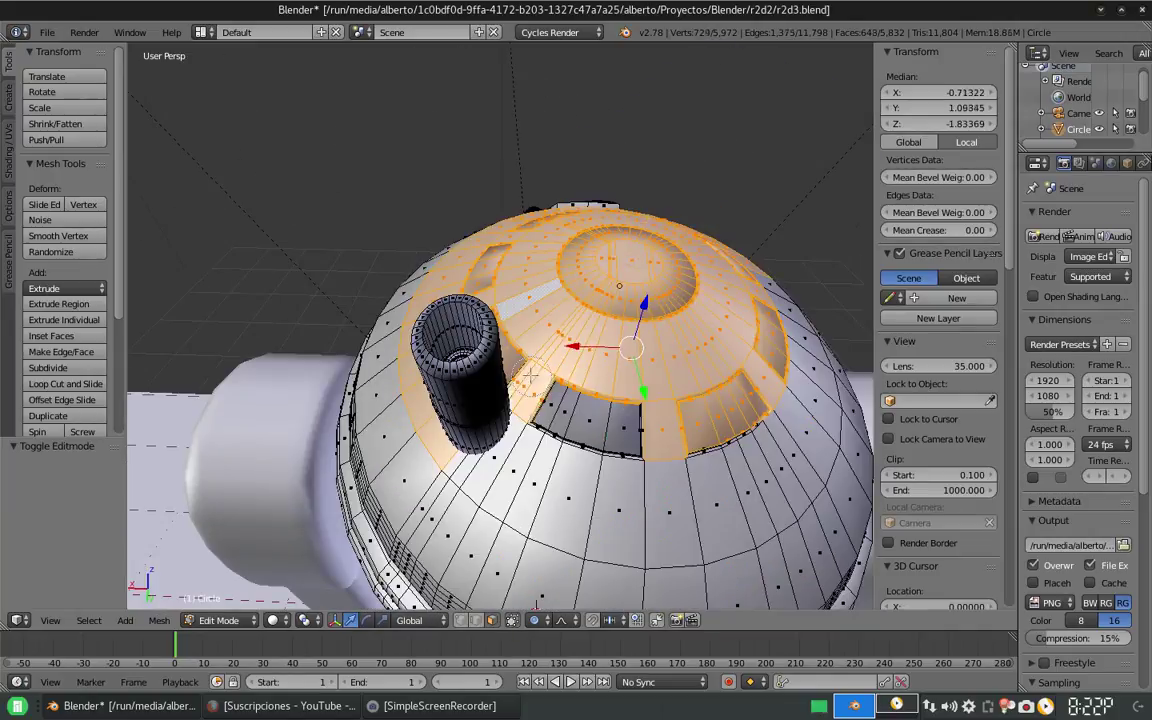
{"action": "left_click_drag", "start_coordinate": [531, 376], "coordinate": [551, 426]}
{"action": "mouse_move", "coordinate": [594, 480]}
{"action": "left_mouse_down"}
{"action": "mouse_move", "coordinate": [633, 469]}
{"action": "mouse_move", "coordinate": [745, 393]}
{"action": "left_mouse_up"}
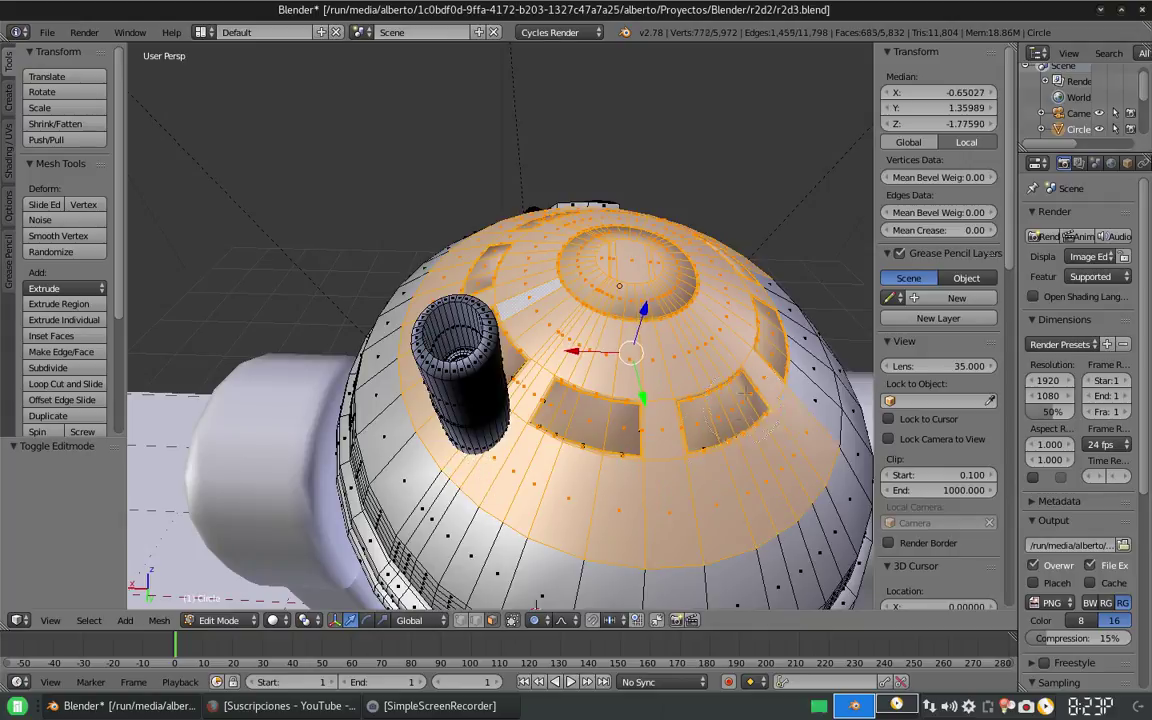
{"action": "middle_click_drag", "start_coordinate": [679, 432], "coordinate": [510, 400]}
{"action": "left_click_drag", "start_coordinate": [510, 380], "coordinate": [520, 420], "text": "shift"}
{"action": "scroll", "coordinate": [520, 420], "scroll_direction": "up", "scroll_amount": 2}
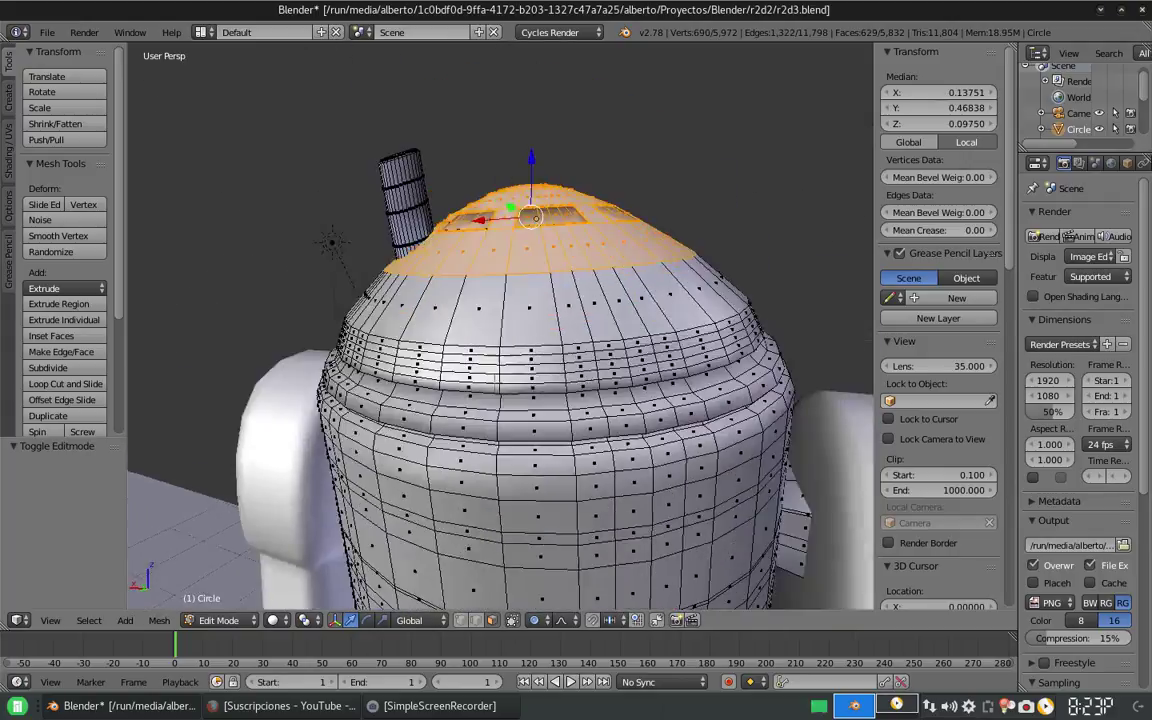
Step: Raise the selected upper dome along Z with smooth proportional editing at size 1.00
{"action": "middle_click_drag", "start_coordinate": [520, 420], "coordinate": [523, 692]}
{"action": "key", "text": "KP_1"}
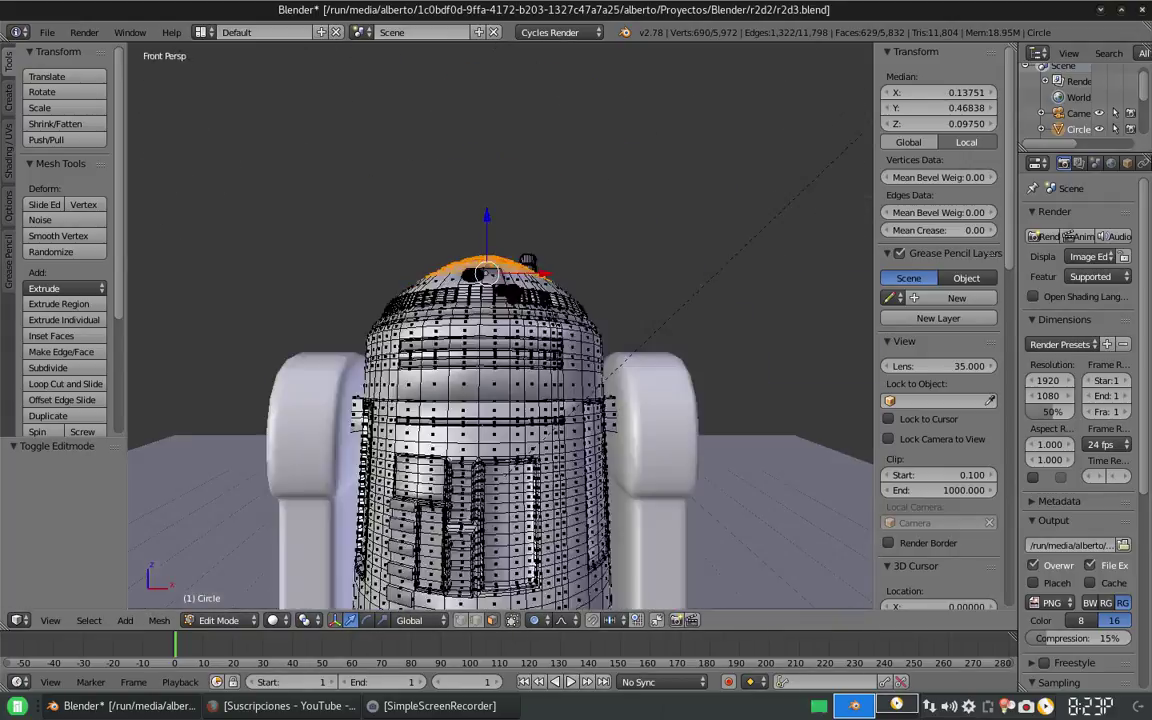
{"action": "key", "text": "g"}
{"action": "key", "text": "z"}
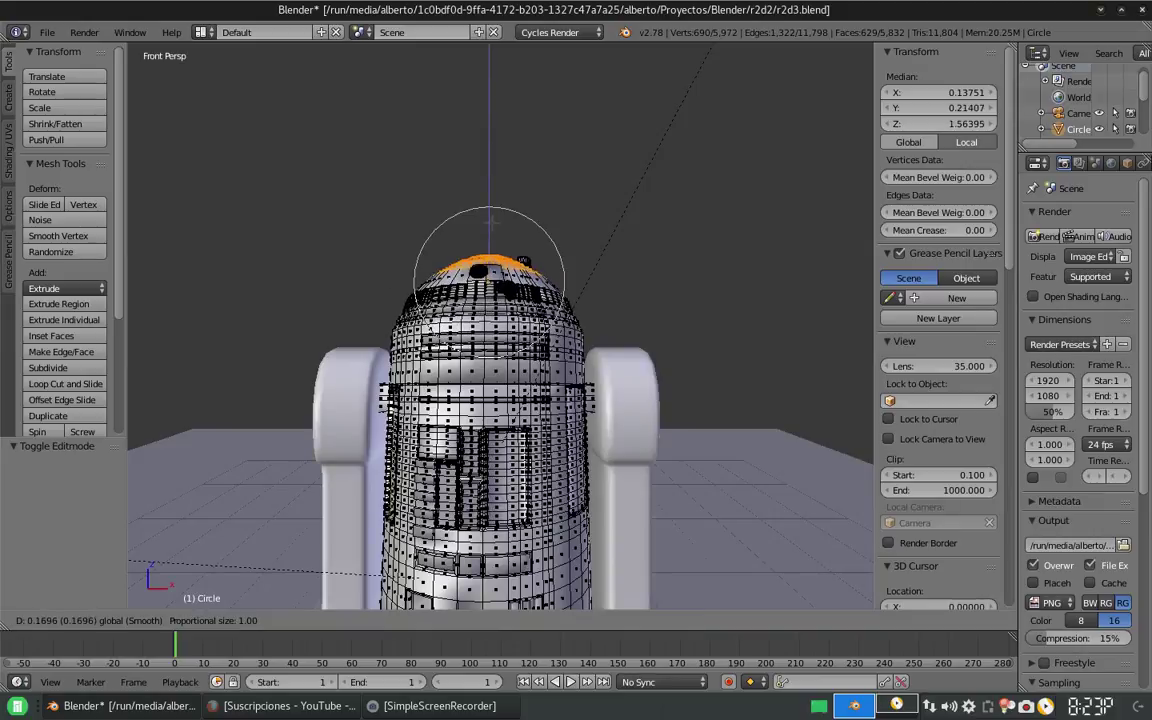
{"action": "key", "text": "Return"}
{"action": "key", "text": "Tab"}
{"action": "scroll", "coordinate": [540, 330], "scroll_direction": "down", "scroll_amount": 4}
{"action": "middle_click_drag", "start_coordinate": [540, 330], "coordinate": [558, 345]}
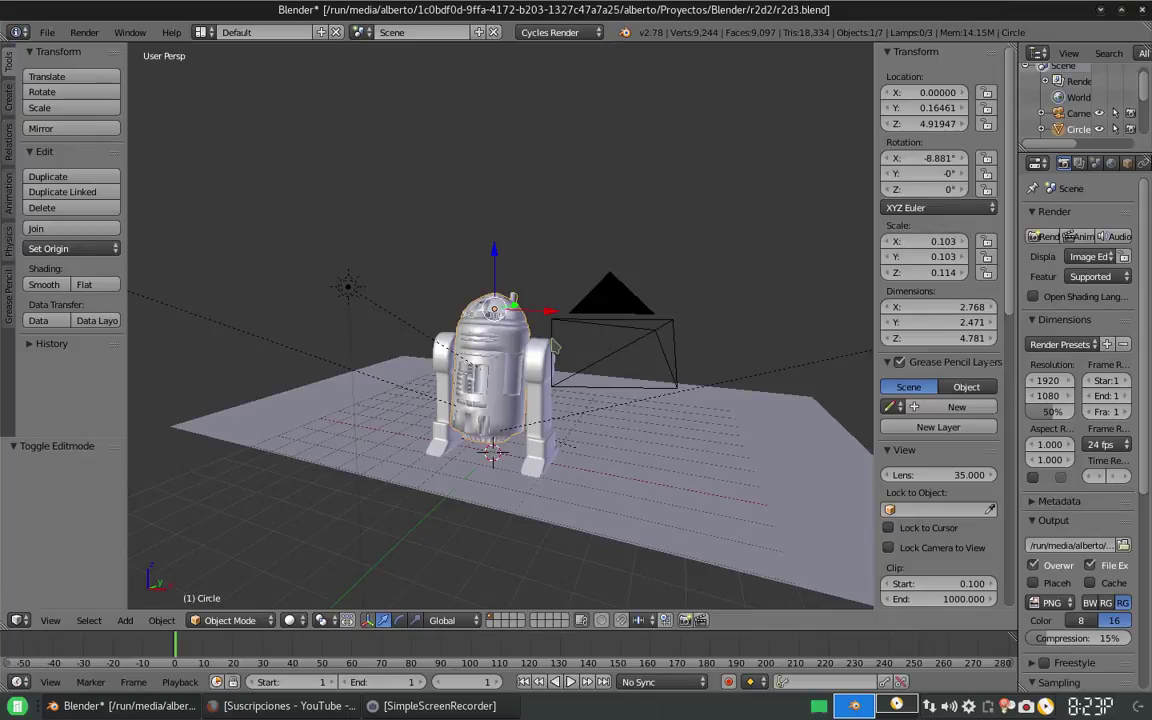
Step: Slide the leg's outer lengthwise edge loop along its surface to adjust the rounding of that side
{"action": "right_click", "coordinate": [448, 390]}
{"action": "key", "text": "KP_Decimal"}
{"action": "middle_click_drag", "start_coordinate": [470, 386], "coordinate": [510, 622]}
{"action": "key", "text": "Tab"}
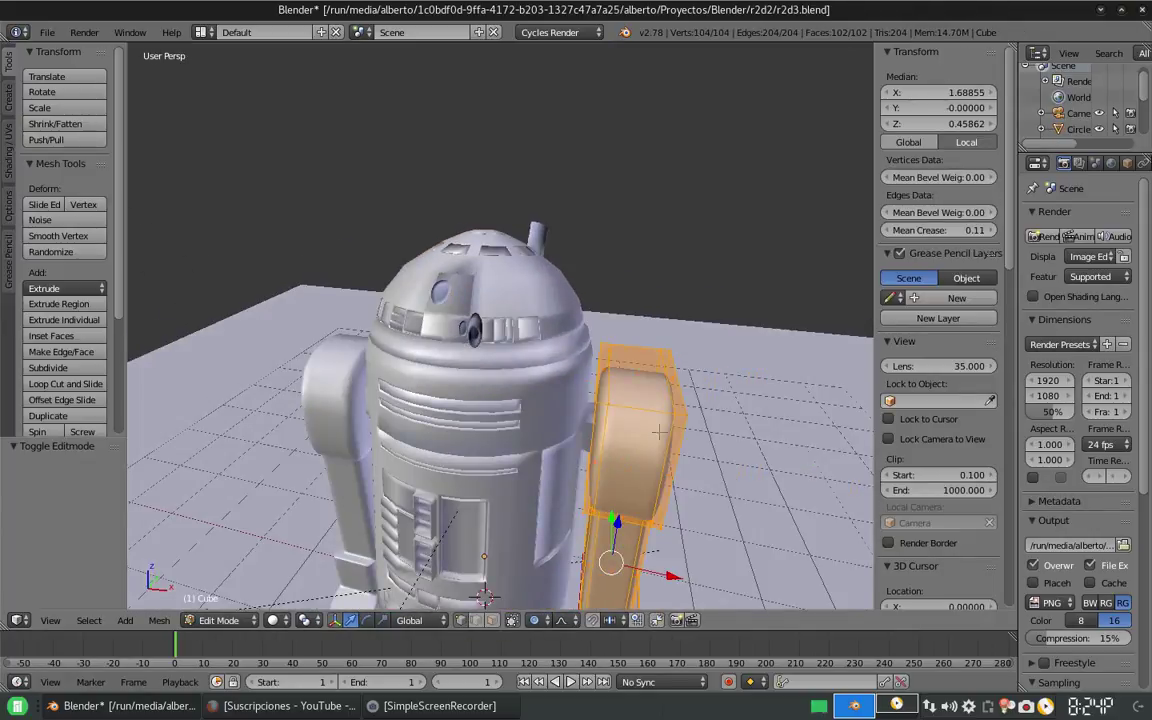
{"action": "key", "text": "a"}
{"action": "scroll", "coordinate": [659, 432], "scroll_direction": "up", "scroll_amount": 3}
{"action": "right_click", "coordinate": [509, 529], "text": "alt"}
{"action": "middle_click_drag", "start_coordinate": [659, 432], "coordinate": [608, 351]}
{"action": "key", "text": "g"}
{"action": "key", "text": "g"}
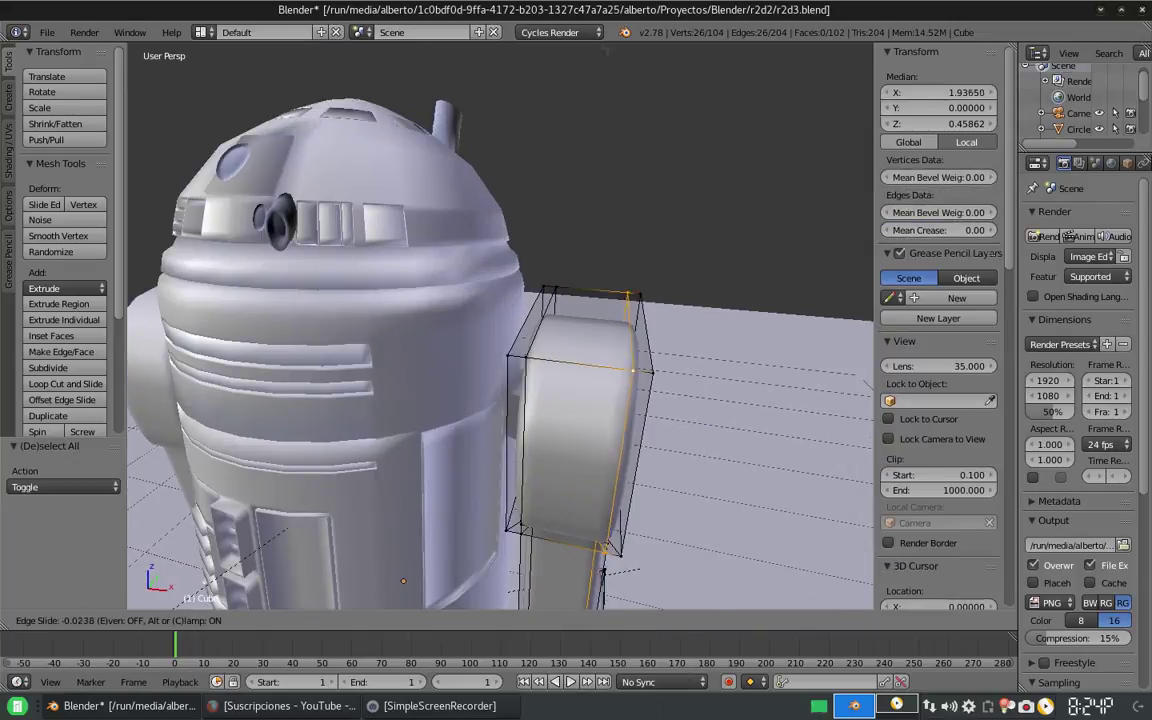
{"action": "left_click", "coordinate": [642, 596]}
{"action": "middle_click_drag", "start_coordinate": [642, 596], "coordinate": [553, 441]}
Step: Undo the last edge slide, slide the leg's inner lengthwise edge loop along the surface instead, and shade the leg smooth
{"action": "key", "text": "ctrl+z"}
{"action": "key", "text": "g"}
{"action": "key", "text": "g"}
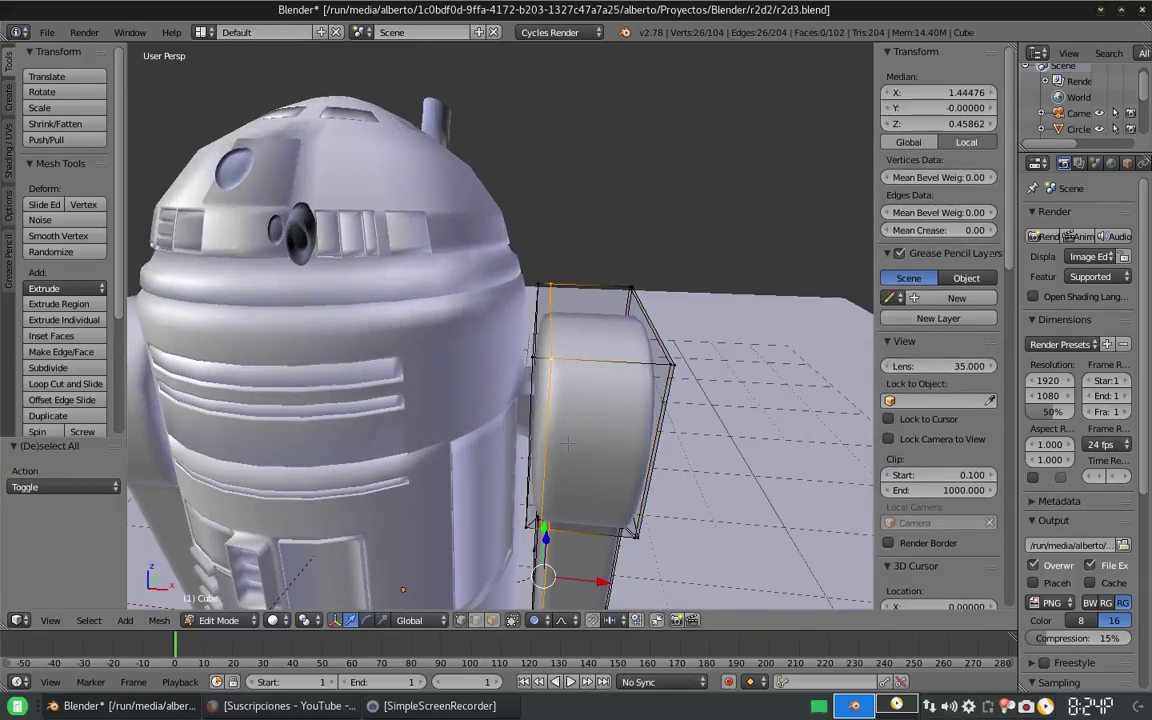
{"action": "key", "text": "Return"}
{"action": "middle_click_drag", "start_coordinate": [470, 330], "coordinate": [520, 300]}
{"action": "key", "text": "Tab"}
{"action": "left_click", "coordinate": [42, 284]}
{"action": "middle_click_drag", "start_coordinate": [597, 292], "coordinate": [535, 309]}
{"action": "key", "text": "Tab"}
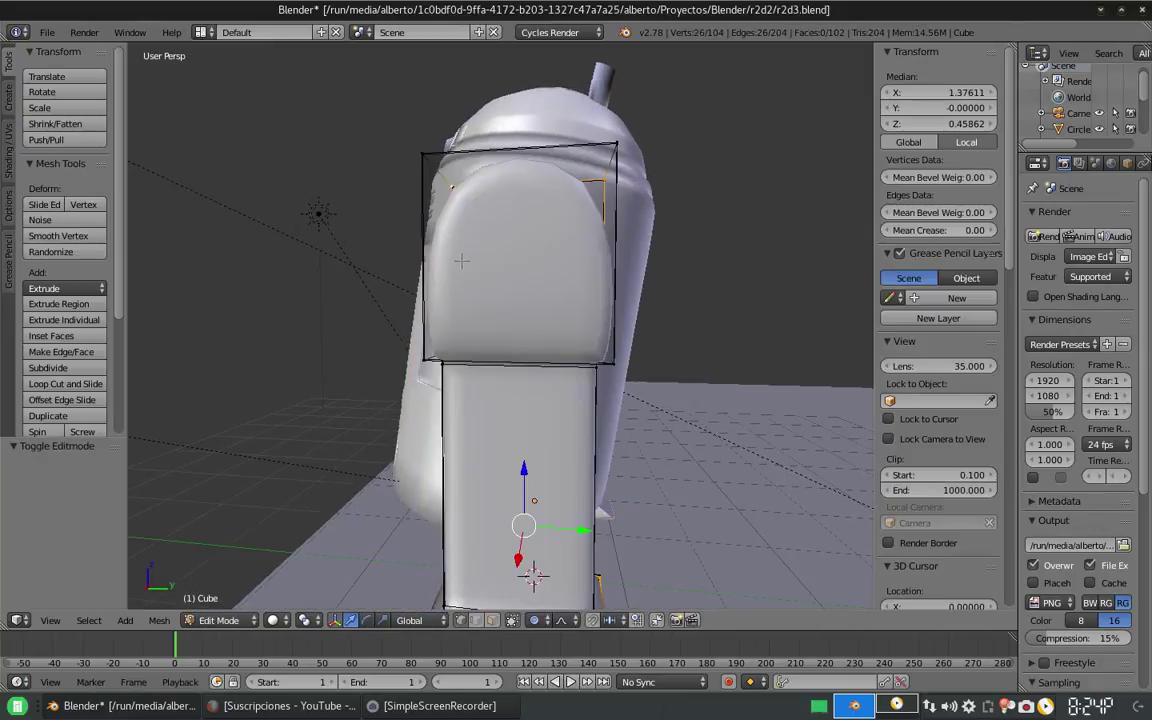
Step: Inset the outer face of the leg's upper block and extrude the inset face inward by 0.171 as a recess
{"action": "right_click", "coordinate": [514, 257]}
{"action": "key", "text": "i"}
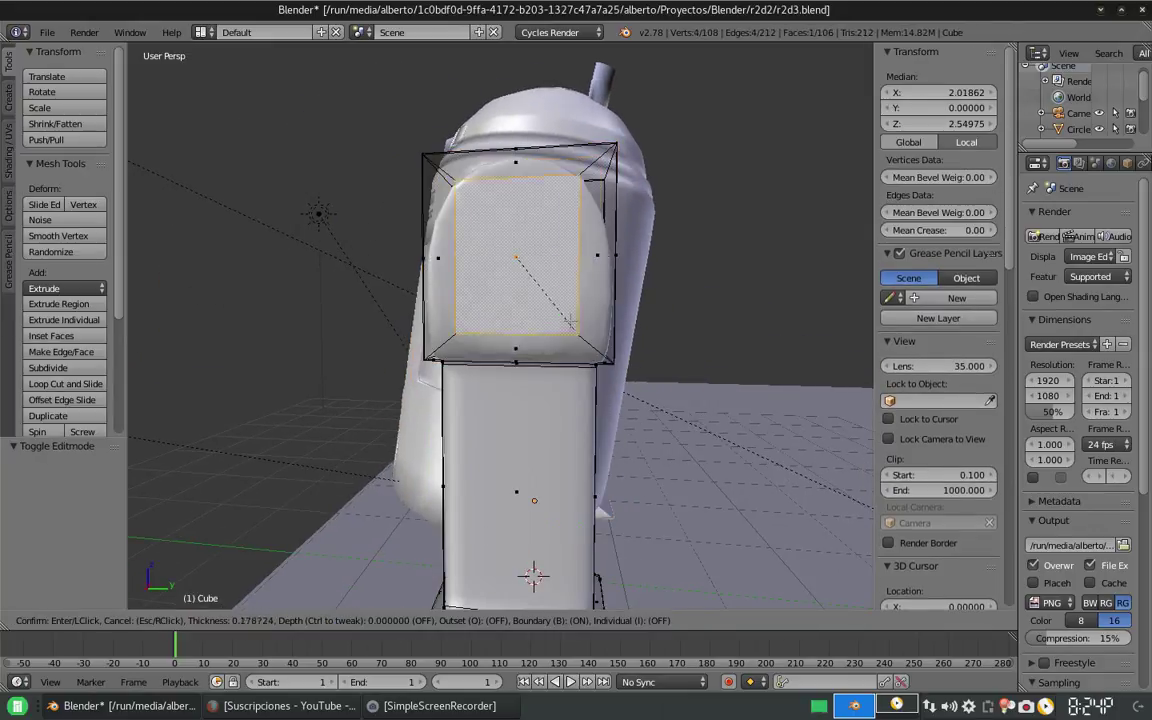
{"action": "left_click", "coordinate": [520, 330]}
{"action": "middle_click_drag", "start_coordinate": [520, 330], "coordinate": [560, 320]}
{"action": "key", "text": "e"}
{"action": "left_click", "coordinate": [520, 330]}
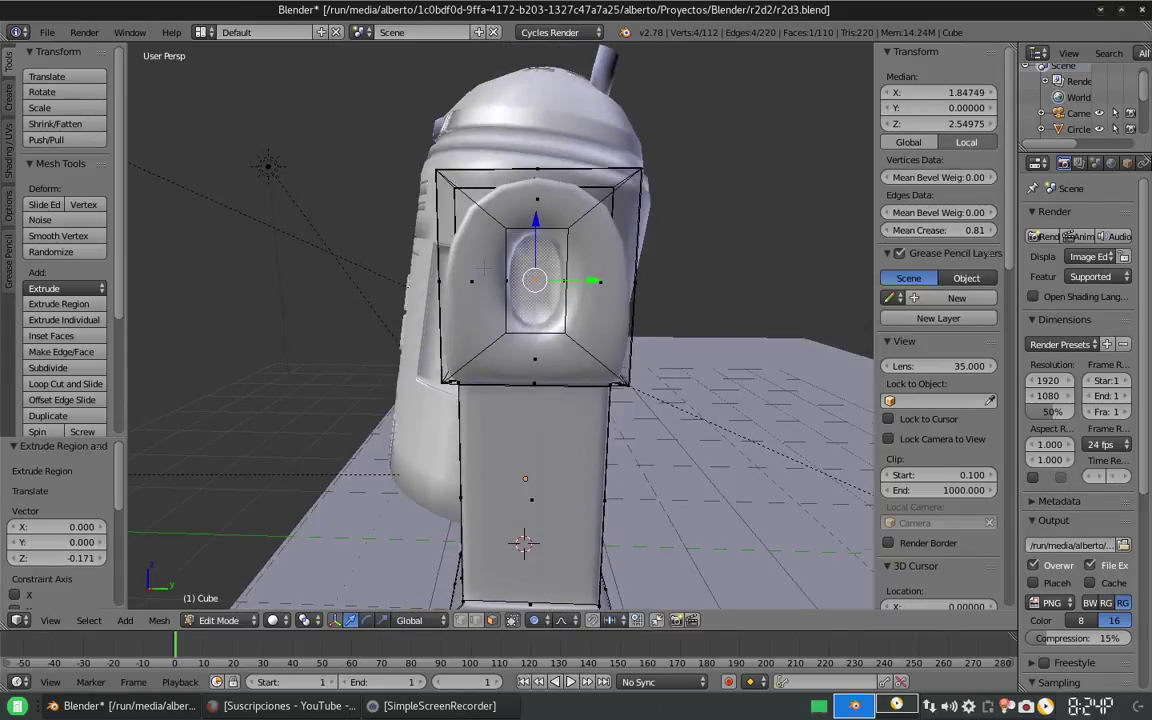
Step: Cut two evenly spaced lengthwise edge loops down the middle of the leg's outer side
{"action": "scroll", "coordinate": [484, 269], "scroll_direction": "up", "scroll_amount": 2}
{"action": "key", "text": "ctrl+r"}
{"action": "scroll", "coordinate": [545, 450], "scroll_direction": "up", "scroll_amount": 1}
{"action": "left_click", "coordinate": [545, 450]}
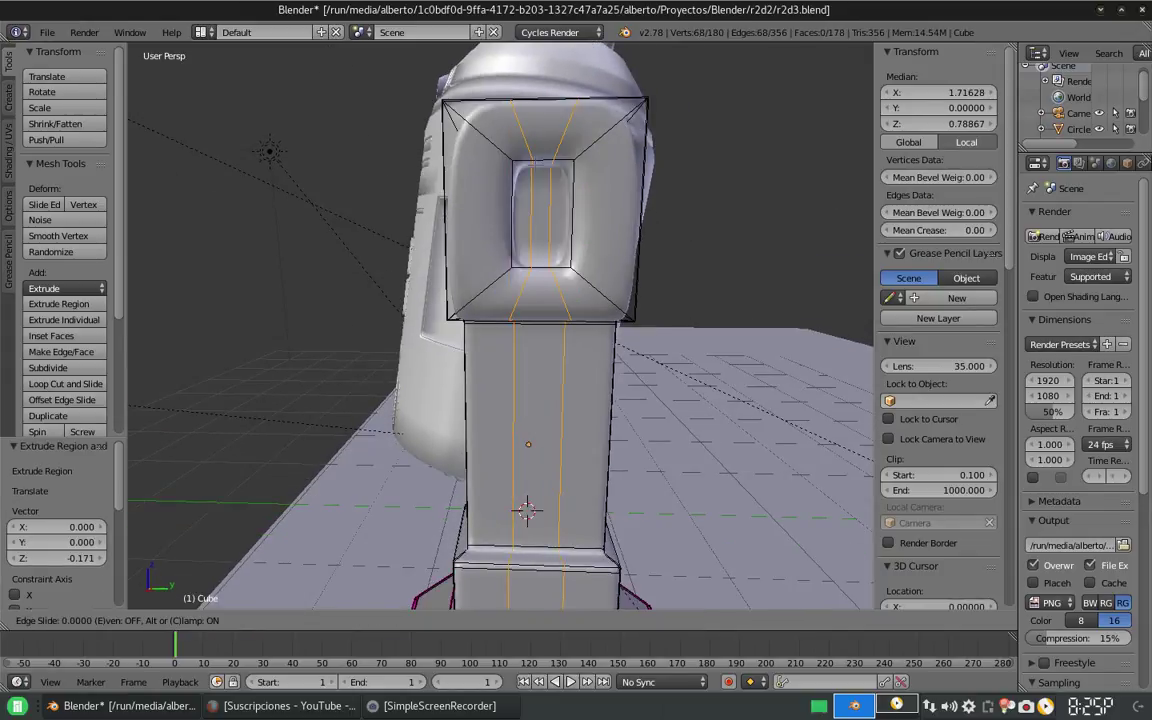
{"action": "key", "text": "Return"}
Step: Extrude the shaft's central strip and the faces below the recess outward by 0.105, with a mean crease of 0.75
{"action": "middle_click_drag", "start_coordinate": [520, 400], "coordinate": [610, 388]}
{"action": "right_click", "coordinate": [516, 350]}
{"action": "scroll", "coordinate": [505, 400], "scroll_direction": "down", "scroll_amount": 5}
{"action": "key", "text": "e"}
{"action": "left_click", "coordinate": [630, 386]}
{"action": "key", "text": "KP_Decimal"}
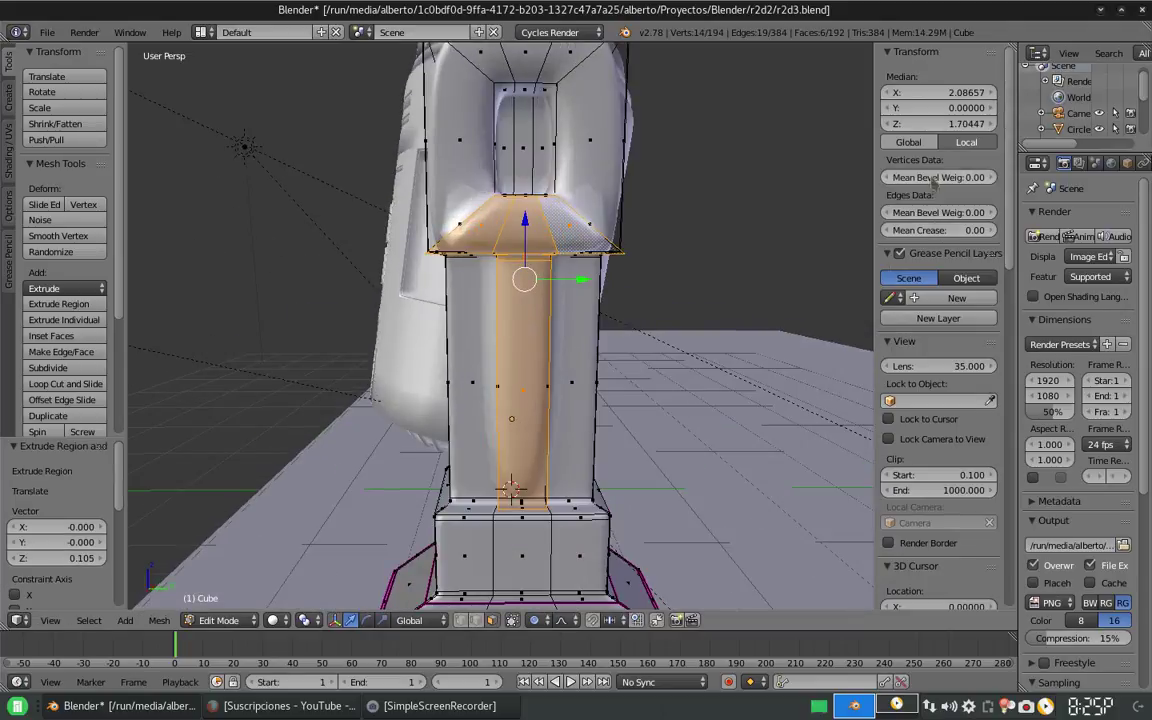
{"action": "left_click_drag", "start_coordinate": [935, 230], "coordinate": [965, 230]}
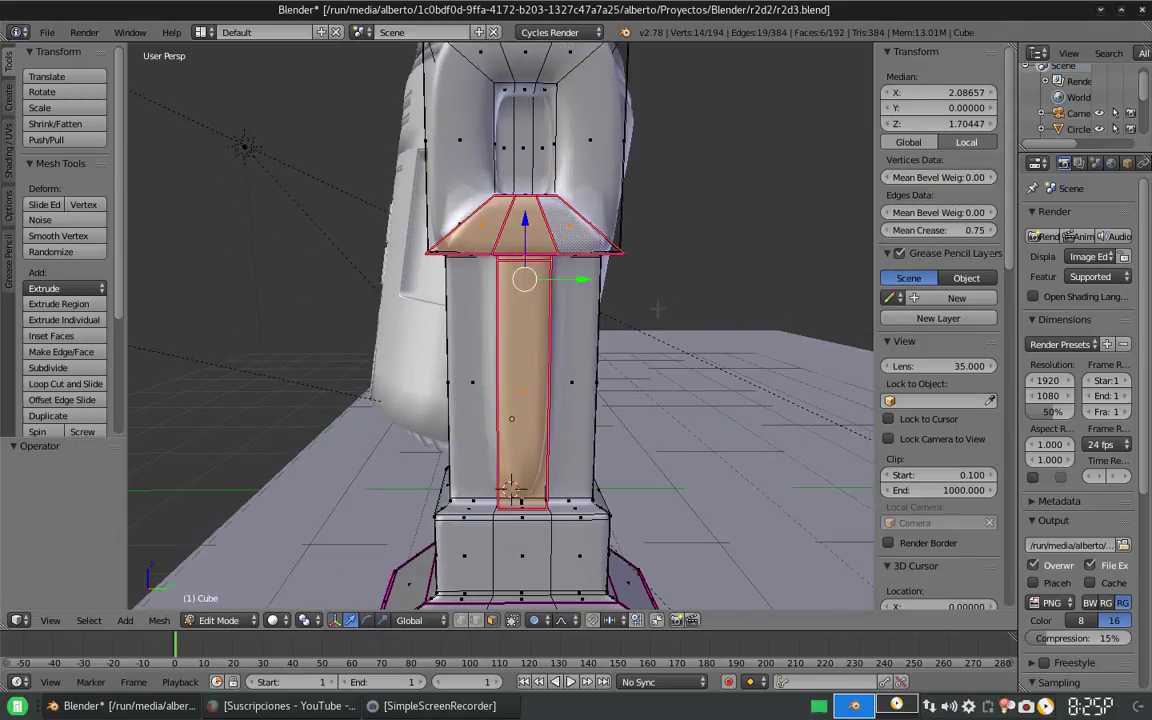
Step: Add a supporting edge loop near the bottom of the leg shaft and lengthwise loops beside the raised central strip
{"action": "middle_click_drag", "start_coordinate": [511, 488], "coordinate": [513, 462], "text": "shift"}
{"action": "key", "text": "ctrl+r"}
{"action": "left_click", "coordinate": [515, 400]}
{"action": "left_click", "coordinate": [515, 468]}
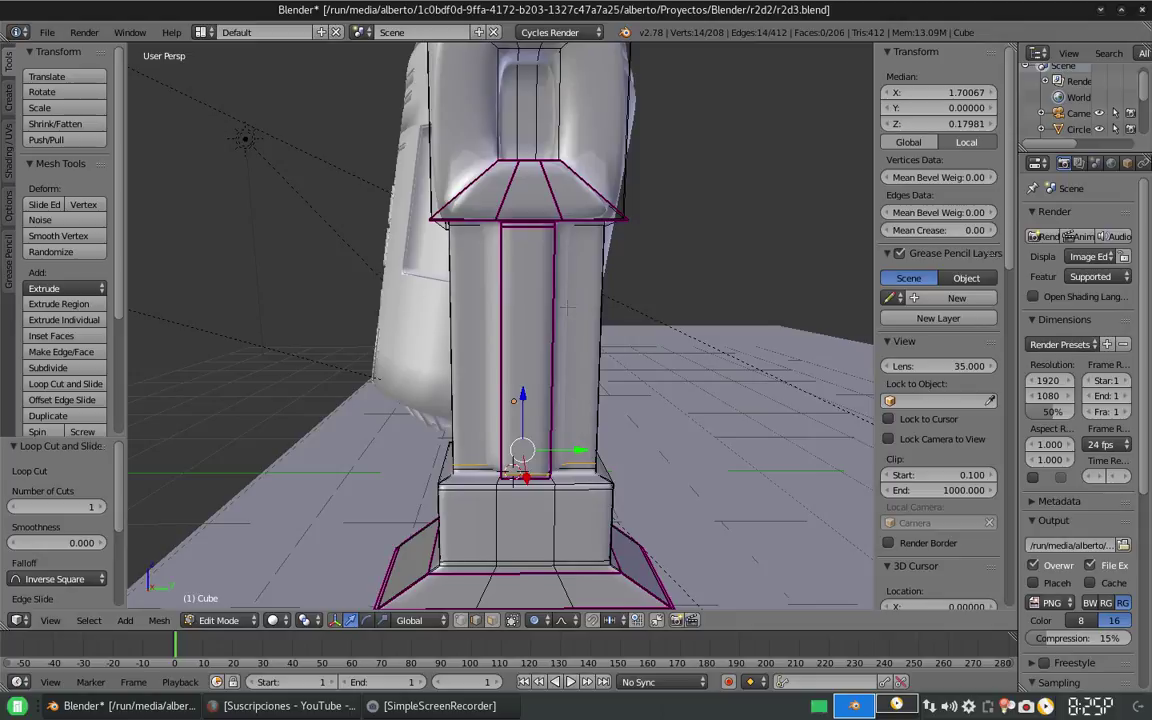
{"action": "key", "text": "ctrl+r"}
{"action": "left_click", "coordinate": [513, 471]}
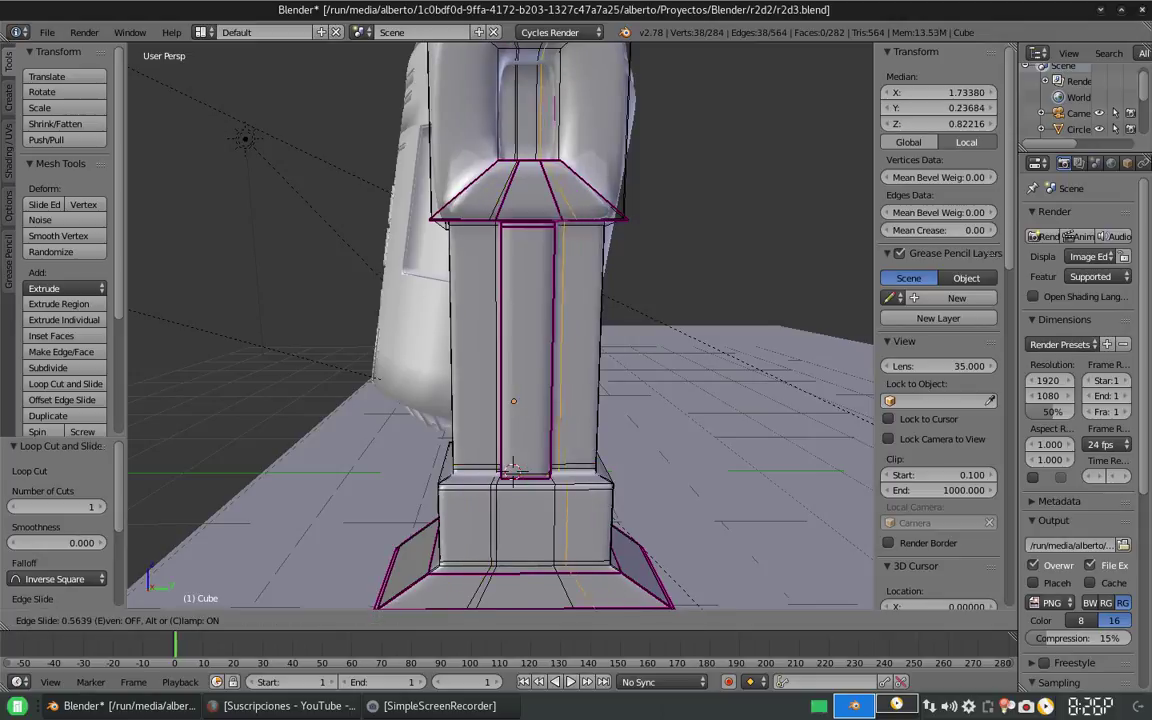
{"action": "left_click", "coordinate": [513, 470]}
Step: Select the narrow row of outer faces along the ankle block's upper edge and extrude it outward by 0.121
{"action": "middle_click_drag", "start_coordinate": [513, 470], "coordinate": [411, 463]}
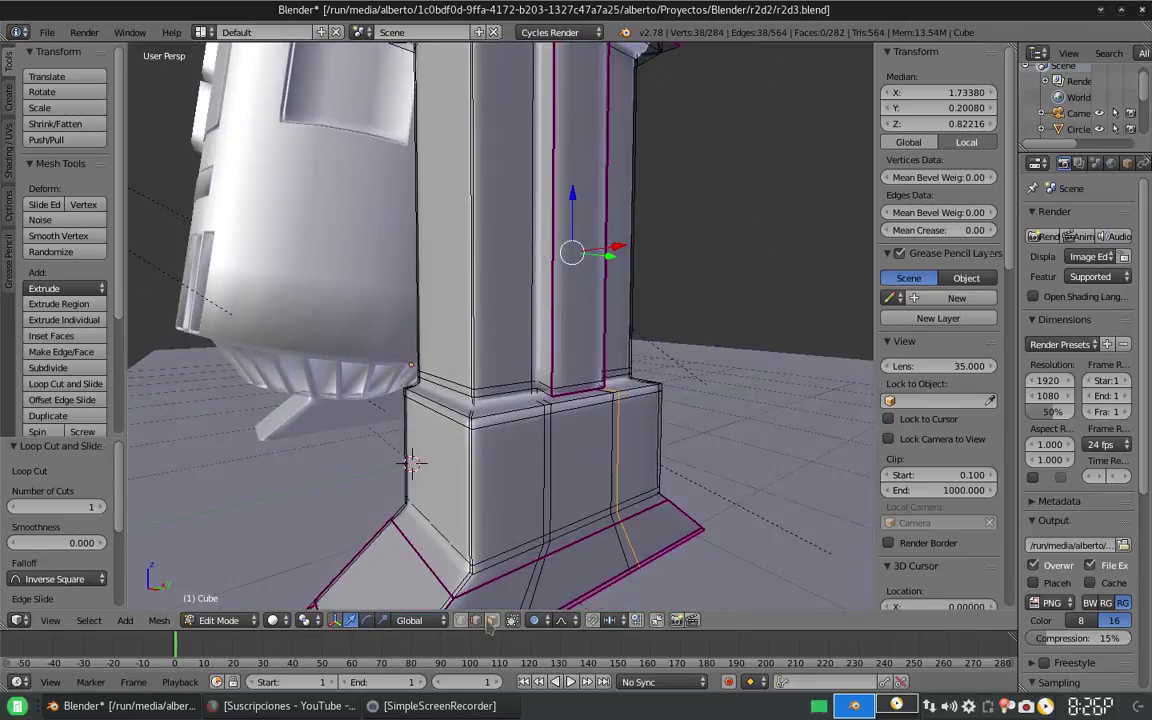
{"action": "key", "text": "a"}
{"action": "right_click", "coordinate": [510, 415]}
{"action": "right_click", "coordinate": [580, 403], "text": "shift"}
{"action": "scroll", "coordinate": [580, 403], "scroll_direction": "up", "scroll_amount": 3}
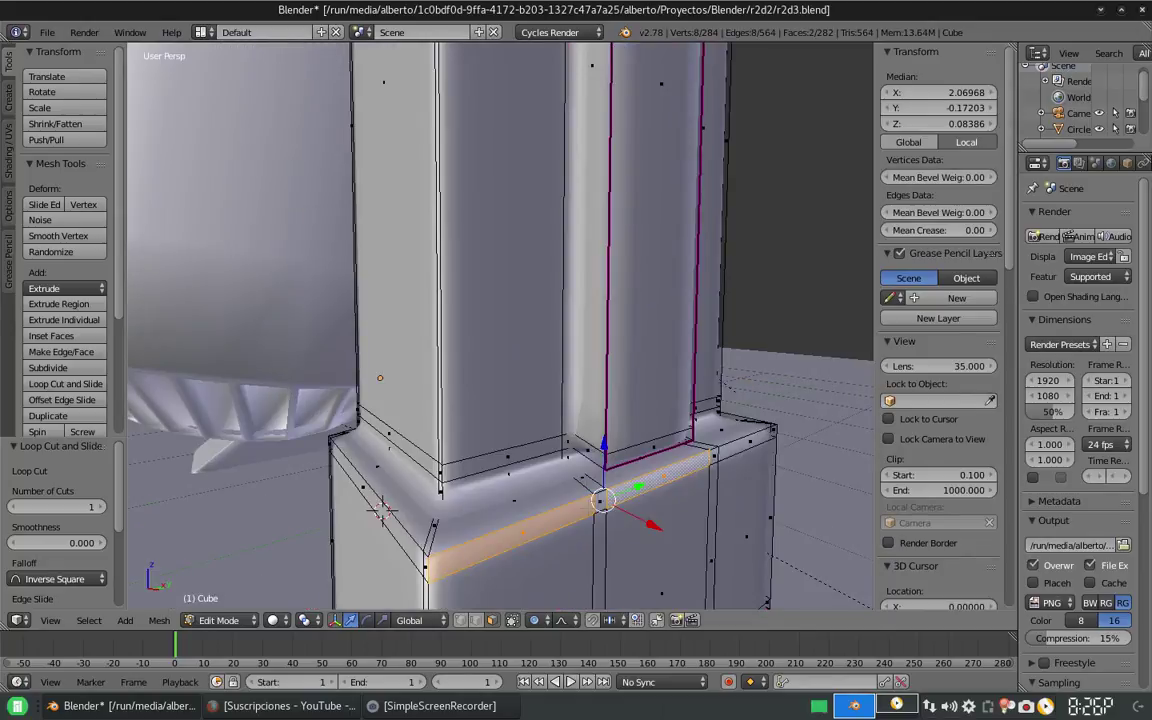
{"action": "middle_click_drag", "start_coordinate": [384, 510], "coordinate": [327, 476]}
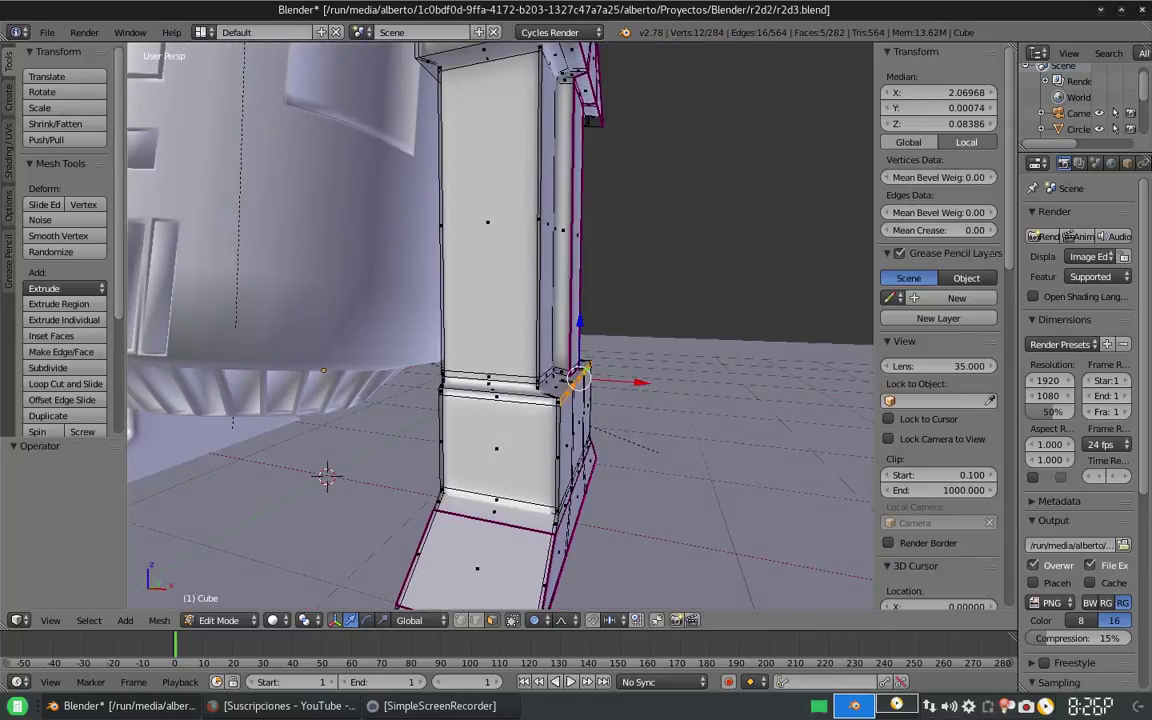
{"action": "key", "text": "e"}
{"action": "left_click", "coordinate": [620, 380]}
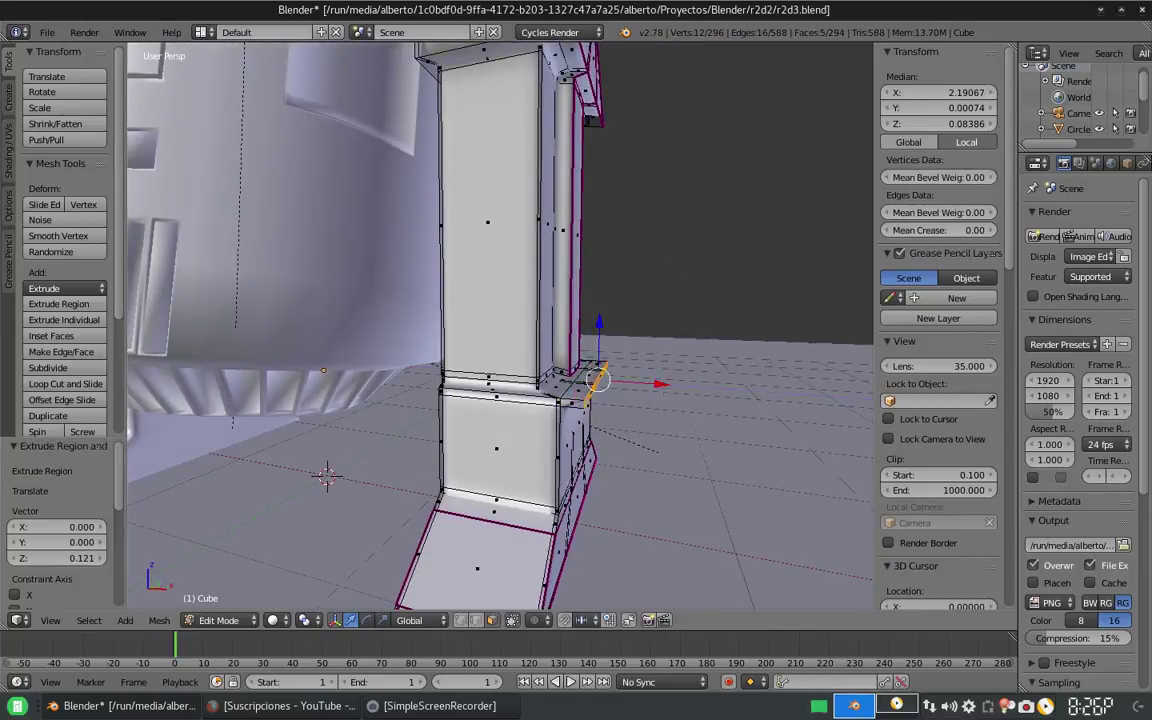
Step: Cut a horizontal edge loop around the ankle block's lower part and extrude the outer faces beneath it
{"action": "middle_click_drag", "start_coordinate": [620, 380], "coordinate": [572, 401]}
{"action": "key", "text": "ctrl+r"}
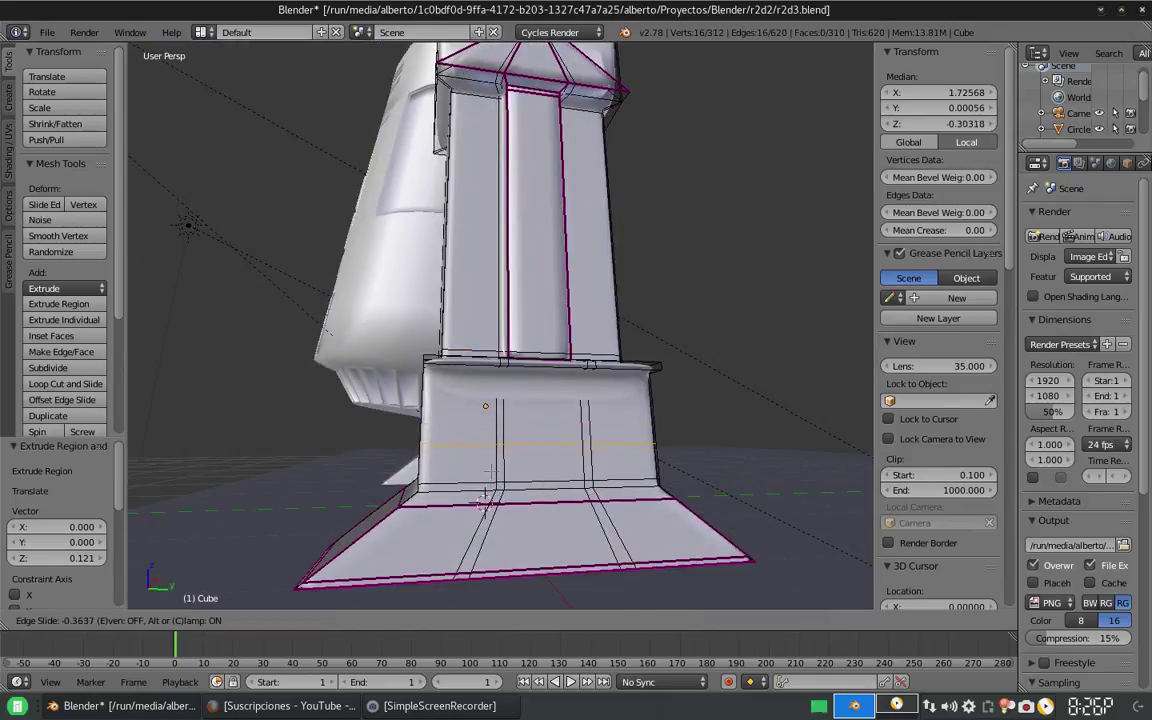
{"action": "left_click", "coordinate": [510, 452]}
{"action": "right_click", "coordinate": [510, 452]}
{"action": "right_click", "coordinate": [457, 460]}
{"action": "right_click", "coordinate": [520, 462], "text": "shift"}
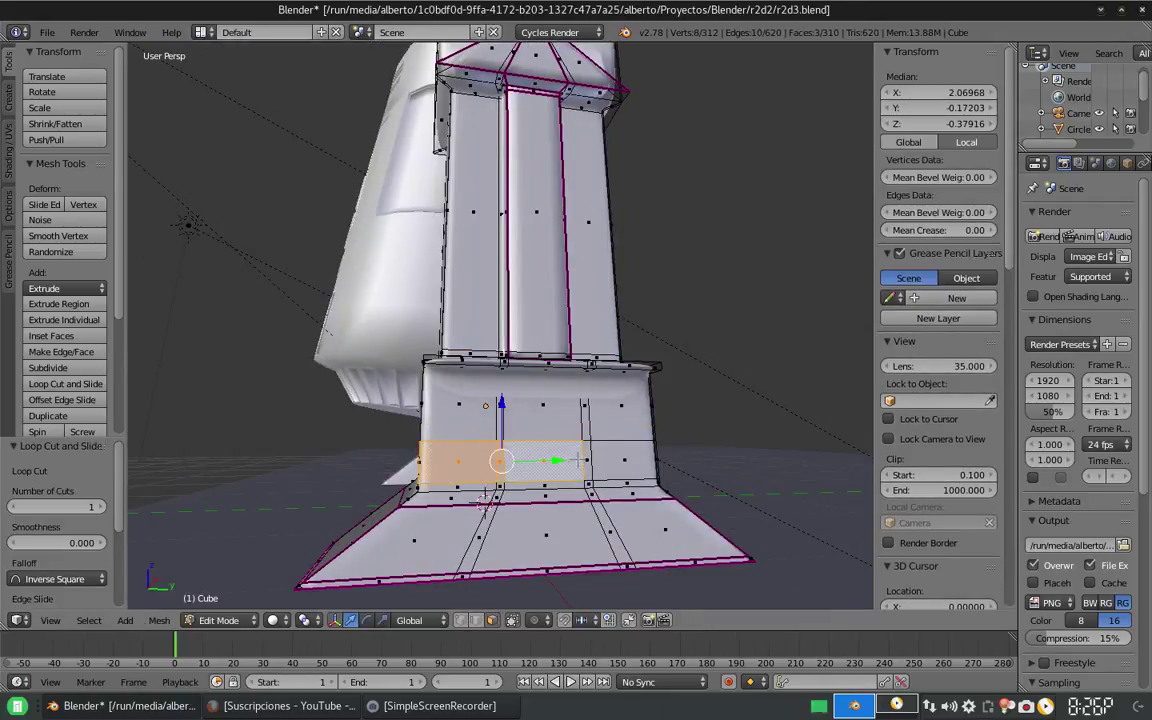
{"action": "right_click", "coordinate": [600, 462], "text": "shift"}
{"action": "middle_click_drag", "start_coordinate": [560, 465], "coordinate": [413, 428]}
{"action": "key", "text": "e"}
{"action": "left_click", "coordinate": [413, 428]}
Step: Select the outer sloped faces of the foot and inset them together with a thickness of 0.0368
{"action": "middle_click_drag", "start_coordinate": [413, 428], "coordinate": [505, 480]}
{"action": "key", "text": "a"}
{"action": "left_click", "coordinate": [505, 480]}
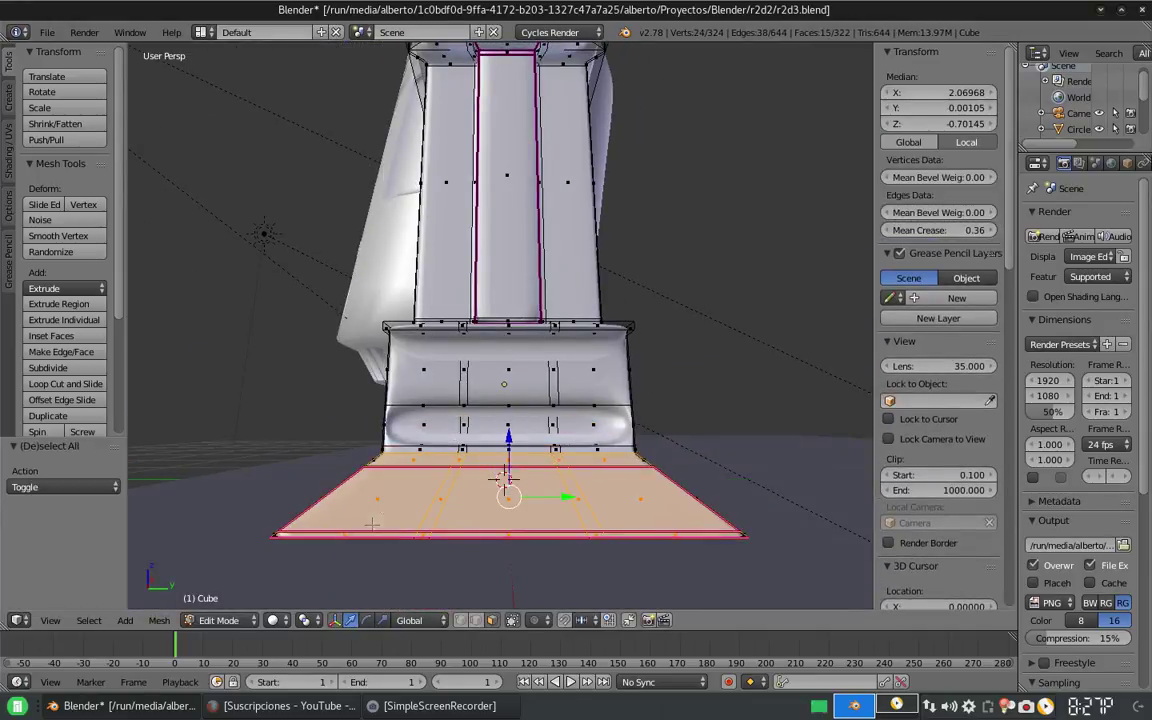
{"action": "middle_click_drag", "start_coordinate": [372, 524], "coordinate": [450, 535]}
{"action": "key", "text": "i"}
{"action": "left_click", "coordinate": [629, 544]}
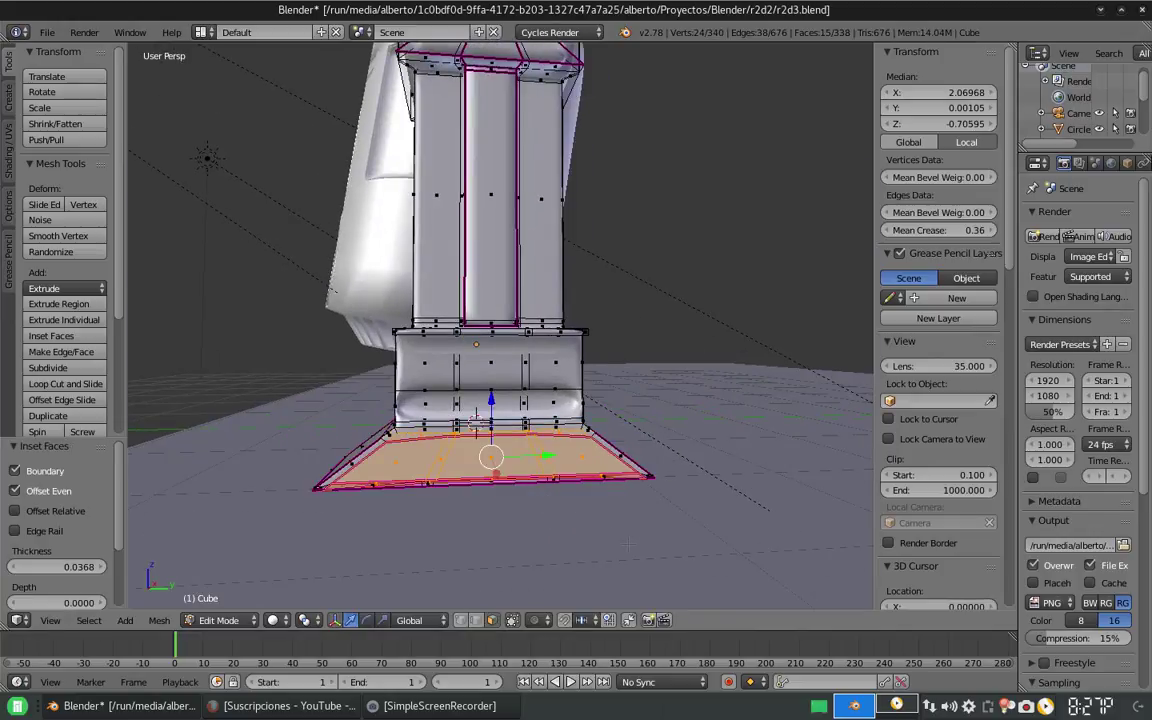
Step: Extrude the foot's inset faces and shift them 0.024 along X
{"action": "key", "text": "e"}
{"action": "left_click", "coordinate": [635, 552]}
{"action": "middle_click_drag", "start_coordinate": [635, 552], "coordinate": [480, 470]}
{"action": "key", "text": "g"}
{"action": "key", "text": "x"}
{"action": "key", "text": "Return"}
Step: Cut an edge loop near the upper edge of the foot's inset panel and extrude the row of faces above it by 0.052
{"action": "key", "text": "ctrl+r"}
{"action": "left_click", "coordinate": [480, 470]}
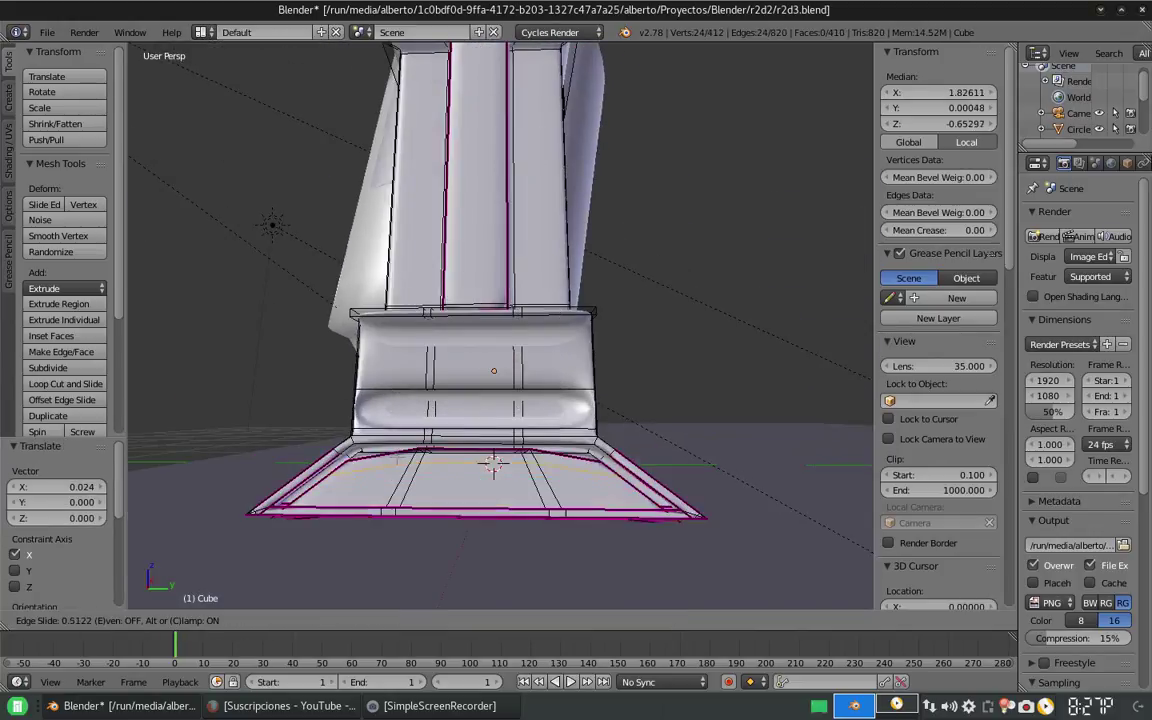
{"action": "key", "text": "Return"}
{"action": "scroll", "coordinate": [493, 370], "scroll_direction": "up", "scroll_amount": 3}
{"action": "right_click", "coordinate": [450, 550]}
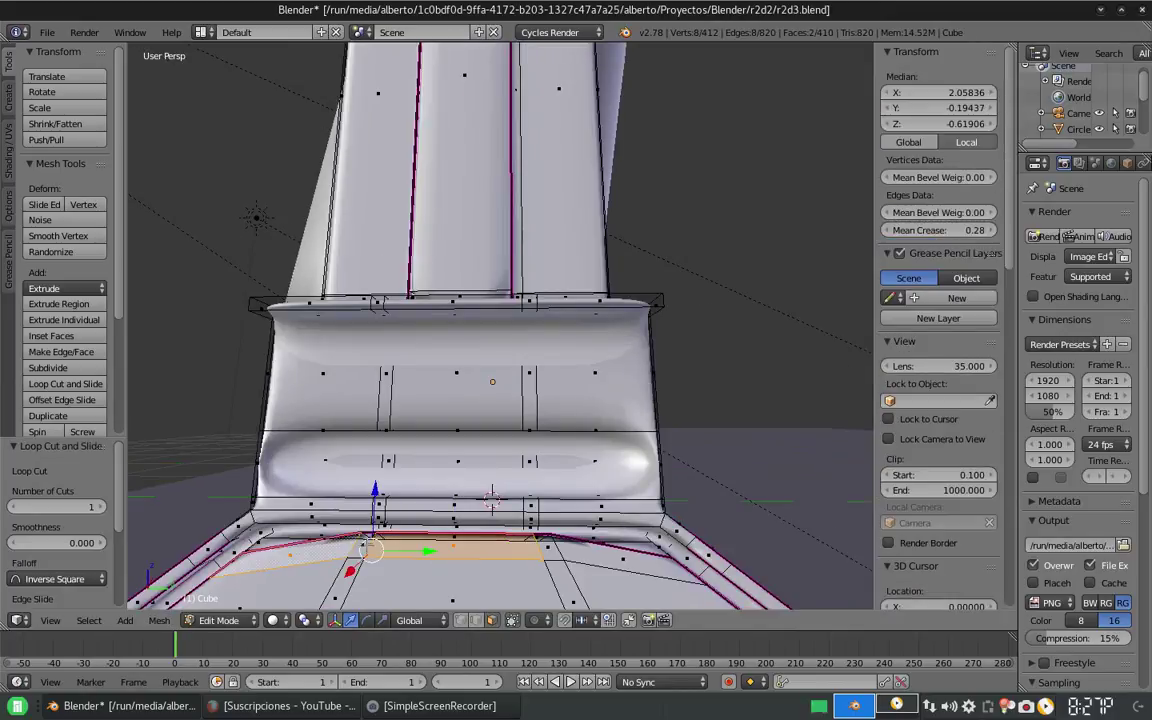
{"action": "middle_click_drag", "start_coordinate": [555, 548], "coordinate": [520, 420]}
{"action": "key", "text": "e"}
{"action": "left_click", "coordinate": [530, 540]}
Step: Select the central faces of the foot's outer panel and extrude them outward by 0.041
{"action": "right_click", "coordinate": [447, 476]}
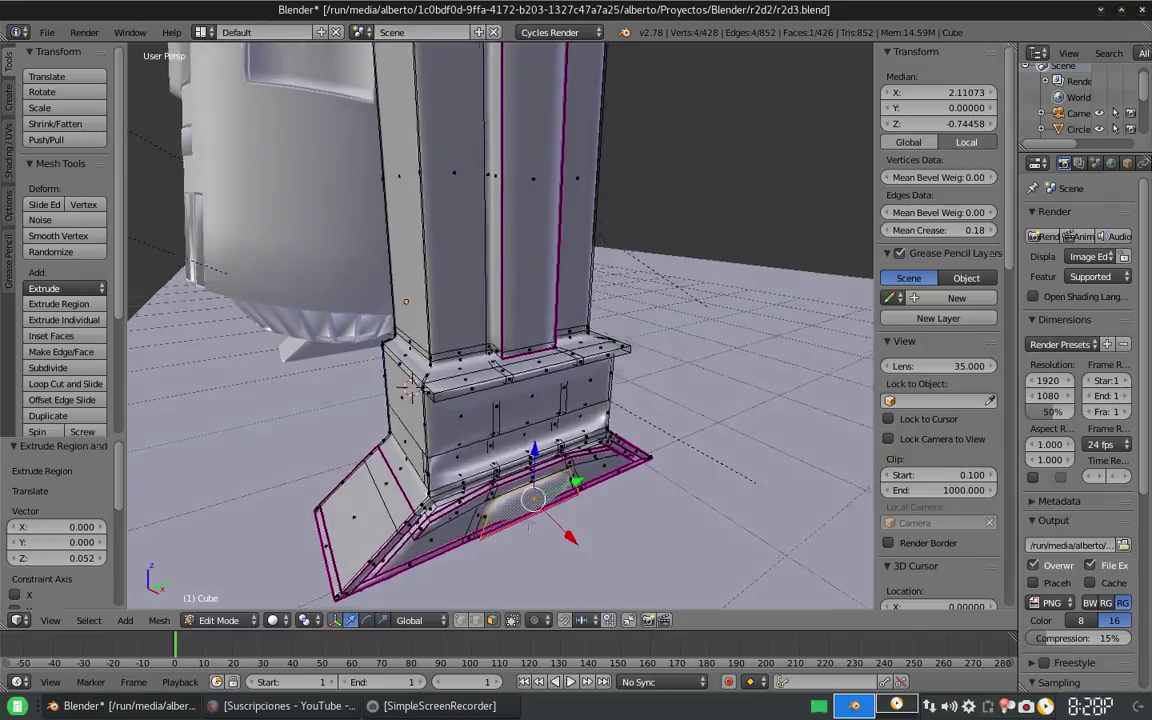
{"action": "key", "text": "e"}
{"action": "left_click", "coordinate": [447, 476]}
{"action": "middle_click_drag", "start_coordinate": [447, 476], "coordinate": [440, 500]}
{"action": "scroll", "coordinate": [500, 400], "scroll_direction": "up", "scroll_amount": 3}
{"action": "middle_click_drag", "start_coordinate": [500, 400], "coordinate": [560, 430]}
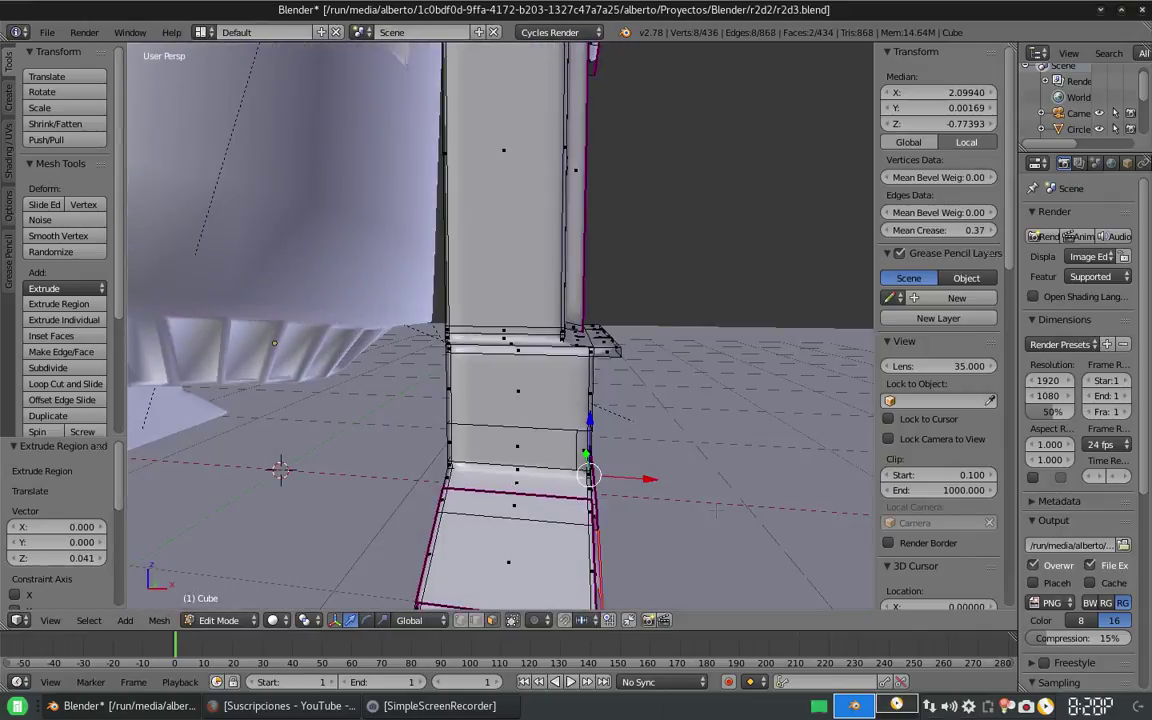
Step: Cut two centred edge loops along the leg's narrow front side and scale them to 0.378 along X
{"action": "scroll", "coordinate": [716, 510], "scroll_direction": "down", "scroll_amount": 2}
{"action": "key", "text": "ctrl+r"}
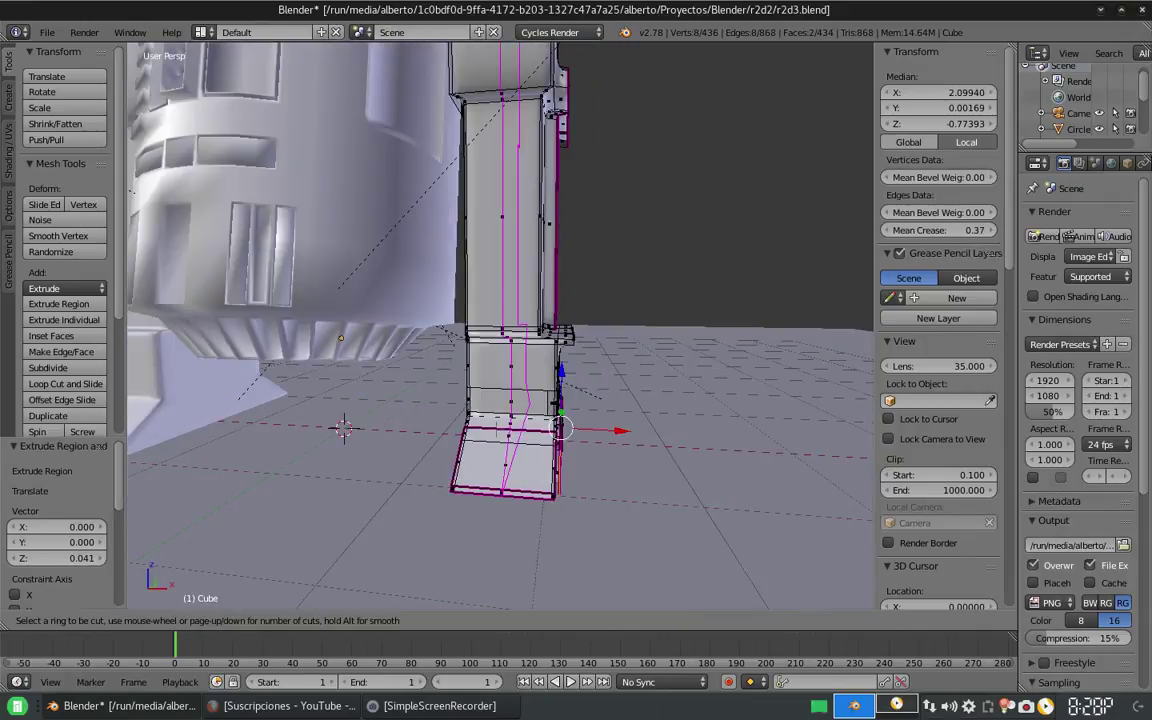
{"action": "scroll", "coordinate": [538, 483], "scroll_direction": "up", "scroll_amount": 1}
{"action": "left_click", "coordinate": [538, 483]}
{"action": "right_click", "coordinate": [538, 483]}
{"action": "key", "text": "s"}
{"action": "key", "text": "x"}
{"action": "key", "text": "Return"}
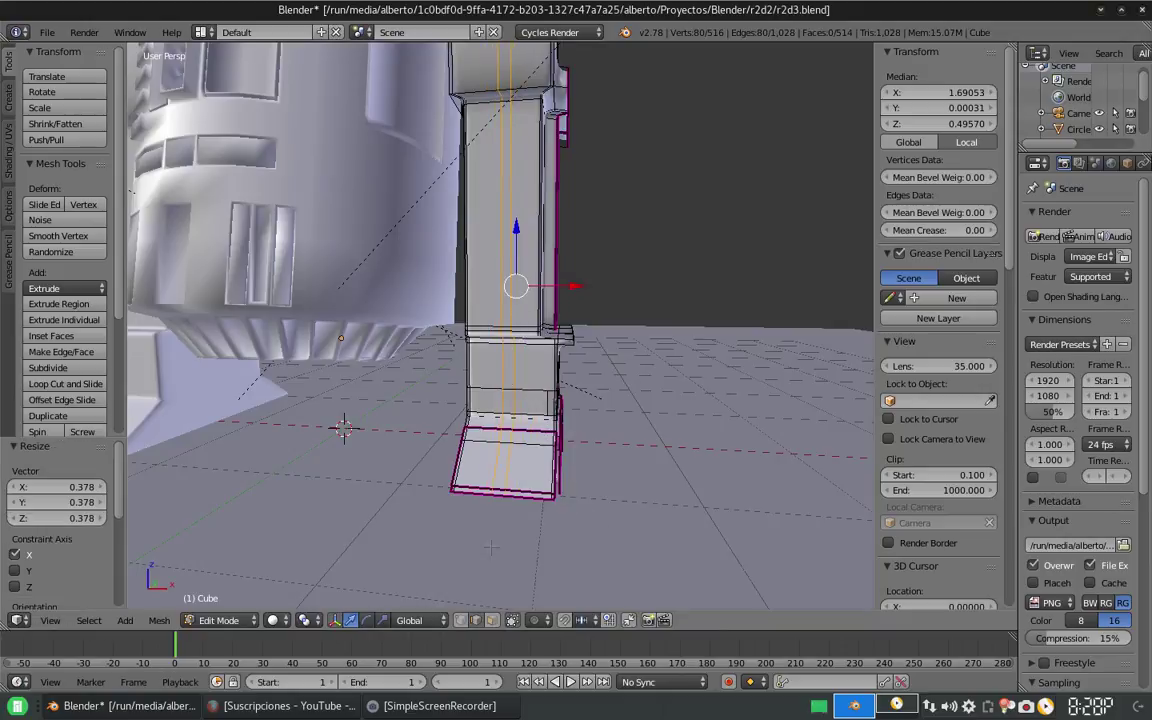
Step: Extrude the narrow central strip on the front of the foot into a raised ridge and return to Object Mode
{"action": "middle_click_drag", "start_coordinate": [500, 300], "coordinate": [495, 385]}
{"action": "key", "text": "e"}
{"action": "key", "text": "Return"}
{"action": "key", "text": "Tab"}
{"action": "middle_click_drag", "start_coordinate": [520, 430], "coordinate": [541, 420]}
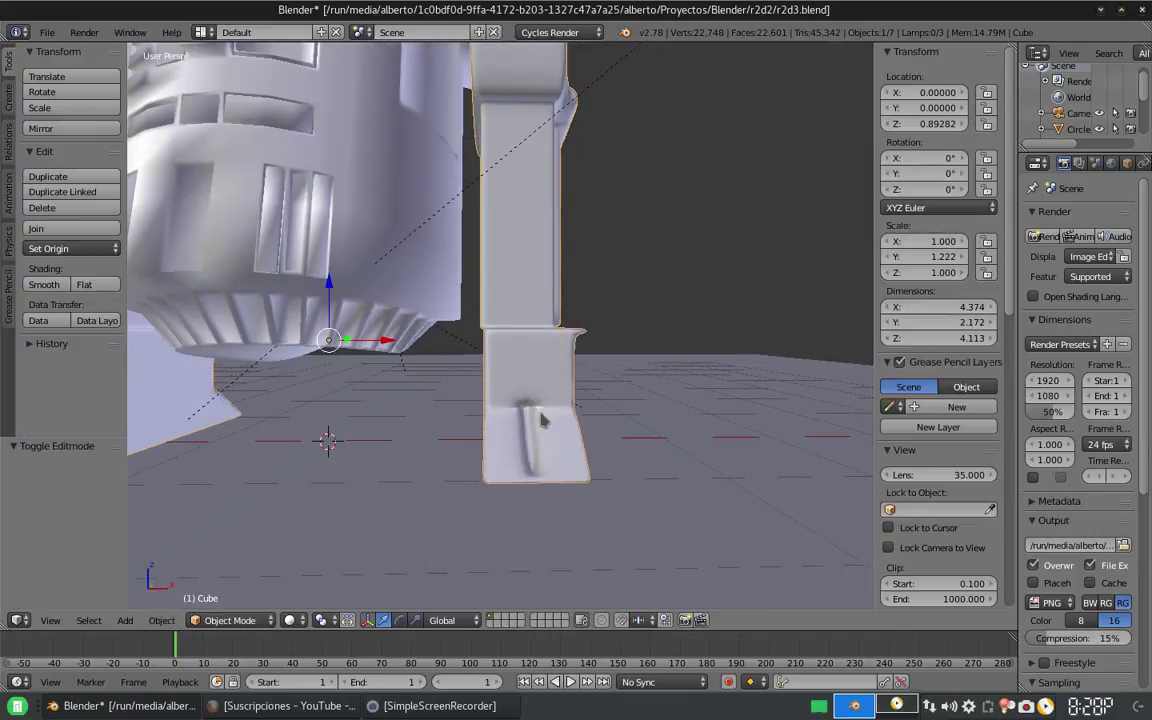
Step: Add a circle to the droid body's mesh, rotate it 90° about X and move it -1.327 along Y
{"action": "middle_click_drag", "start_coordinate": [419, 300], "coordinate": [410, 262]}
{"action": "right_click", "coordinate": [373, 410]}
{"action": "key", "text": "Tab"}
{"action": "key", "text": "Tab"}
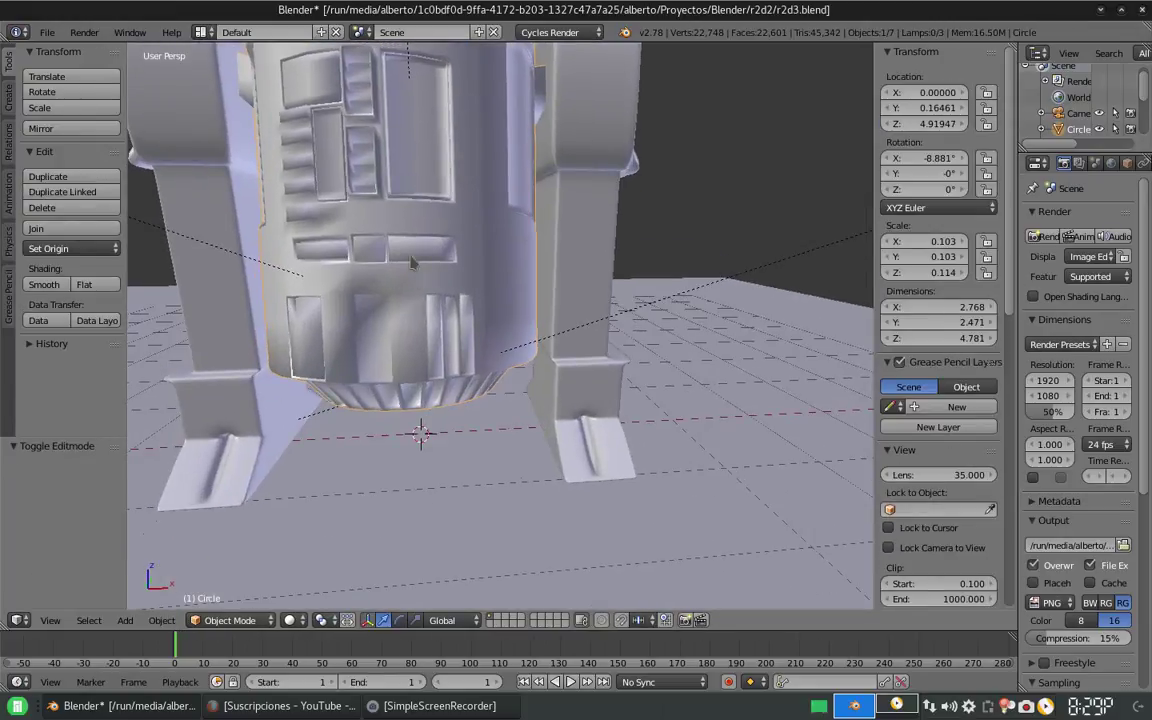
{"action": "middle_click_drag", "start_coordinate": [377, 425], "coordinate": [411, 380]}
{"action": "scroll", "coordinate": [411, 380], "scroll_direction": "up", "scroll_amount": 2}
{"action": "key", "text": "shift+a"}
{"action": "key", "text": "Escape"}
{"action": "key", "text": "Tab"}
{"action": "key", "text": "shift+a"}
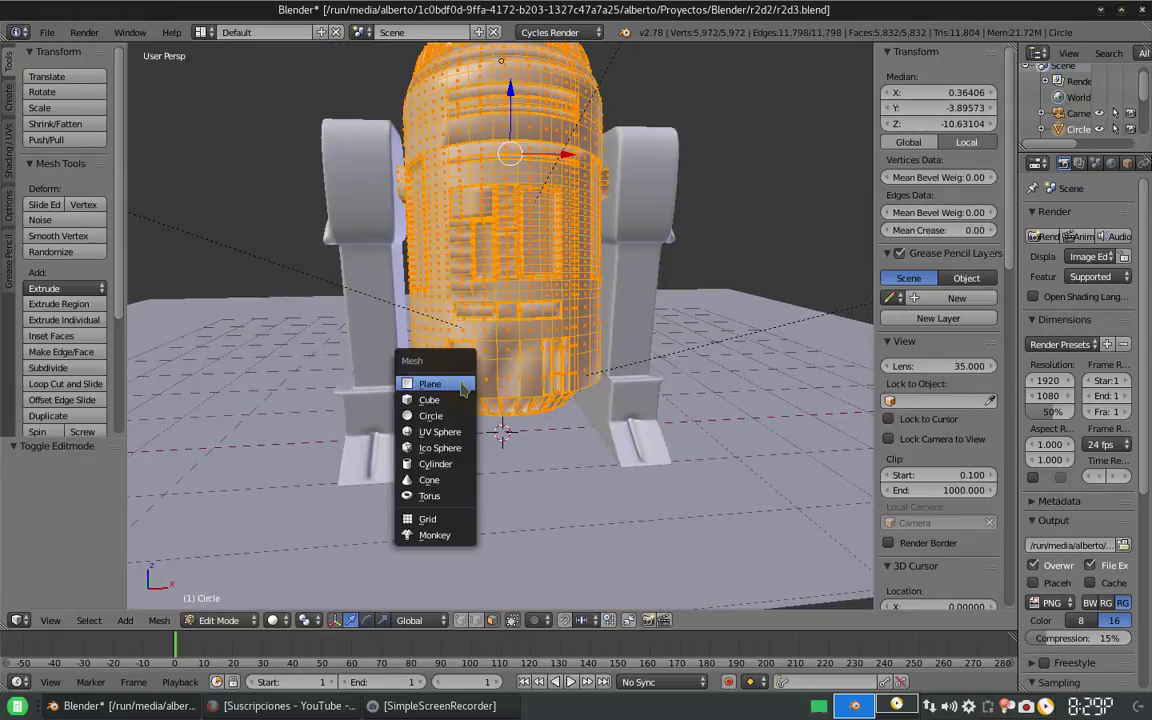
{"action": "left_click", "coordinate": [437, 417]}
{"action": "type", "text": "rx90"}
{"action": "key", "text": "Return"}
{"action": "key", "text": "Return"}
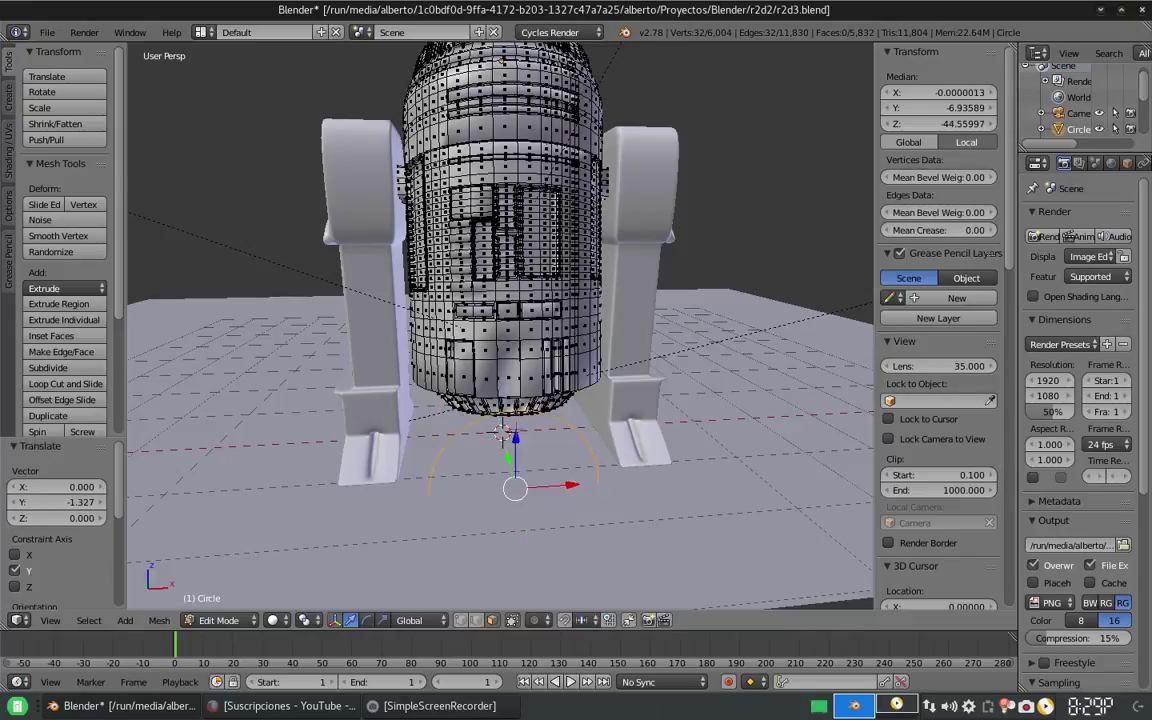
Step: Scale the circle to 0.378 and position it against the recessed panel at the body's lower front
{"action": "key", "text": "Return"}
{"action": "scroll", "coordinate": [562, 438], "scroll_direction": "up", "scroll_amount": 3}
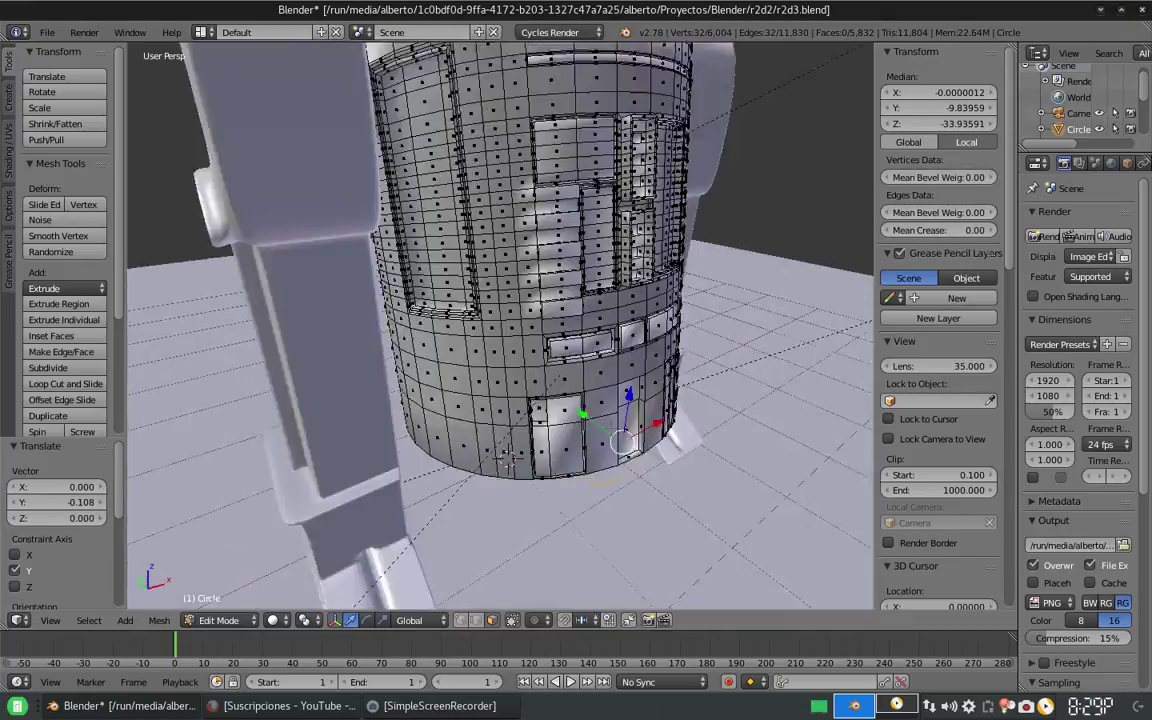
{"action": "middle_click_drag", "start_coordinate": [562, 438], "coordinate": [540, 400]}
{"action": "key", "text": "g"}
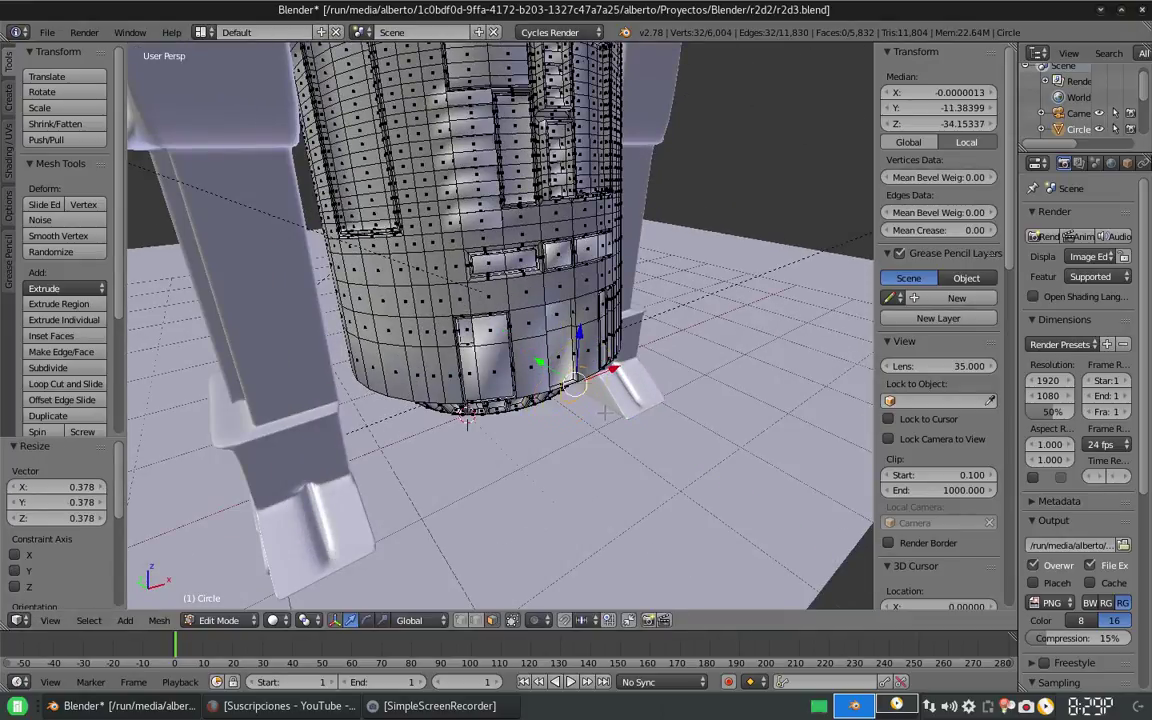
{"action": "key", "text": "Return"}
{"action": "scroll", "coordinate": [500, 330], "scroll_direction": "up", "scroll_amount": 3}
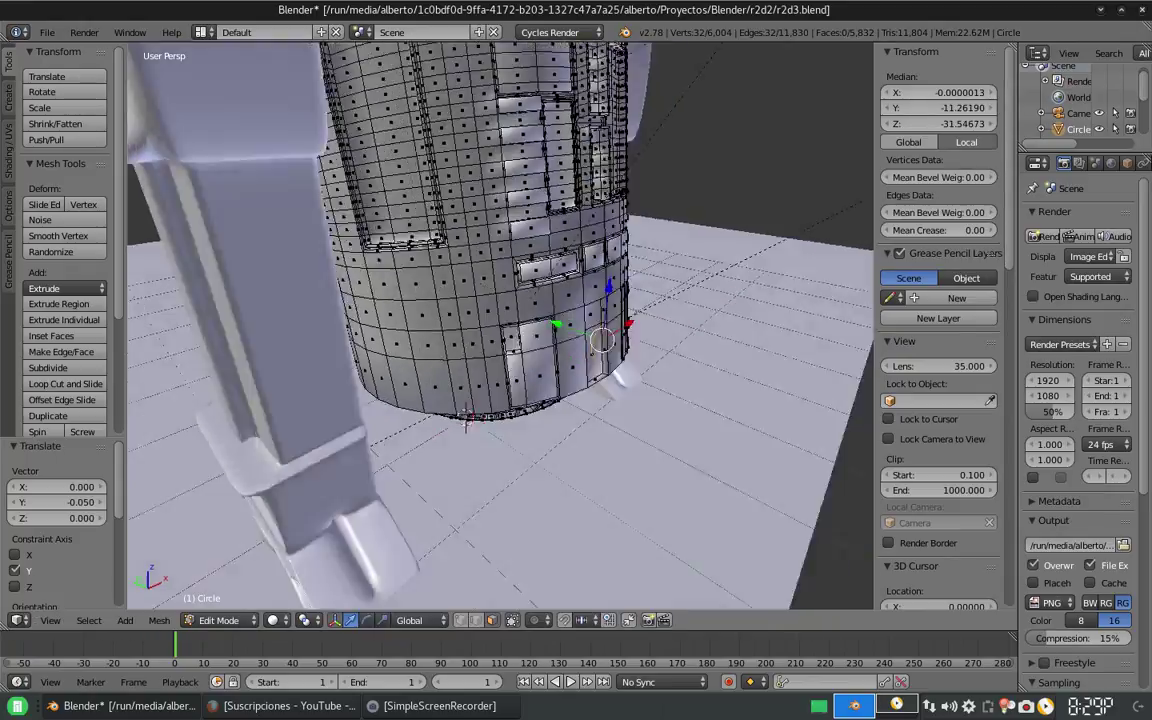
Step: Move the circle -0.126 along X and tilt it -13.65° about X to follow the body's surface
{"action": "middle_click_drag", "start_coordinate": [500, 330], "coordinate": [560, 350]}
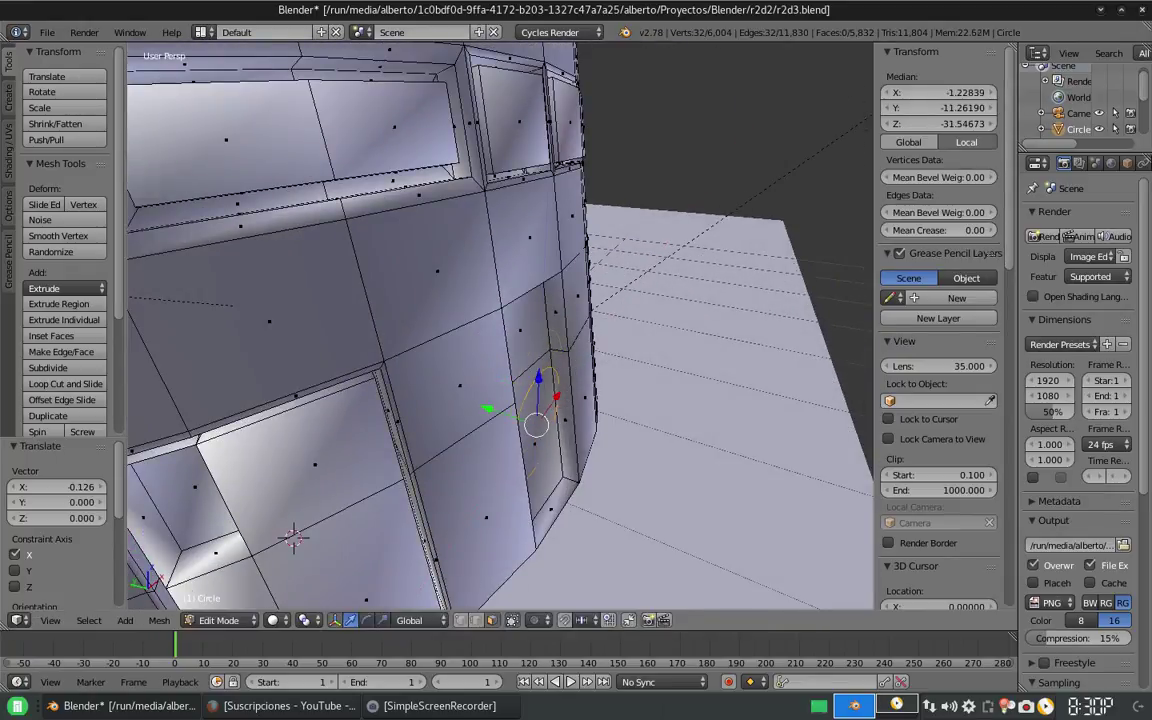
{"action": "key", "text": "Escape"}
{"action": "key", "text": "g"}
{"action": "key", "text": "y"}
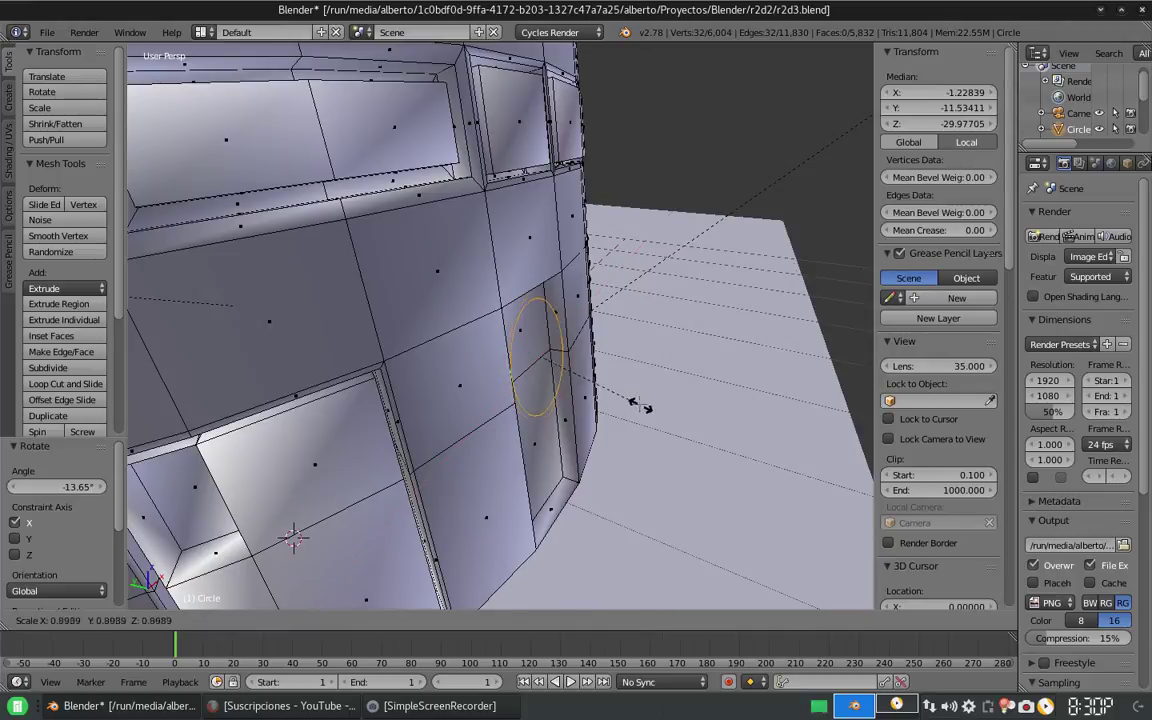
{"action": "key", "text": "Return"}
Step: Nudge the circle along Y and X and scale it down to fit within the lower front panel
{"action": "middle_click_drag", "start_coordinate": [640, 404], "coordinate": [600, 420]}
{"action": "key", "text": "g"}
{"action": "key", "text": "x"}
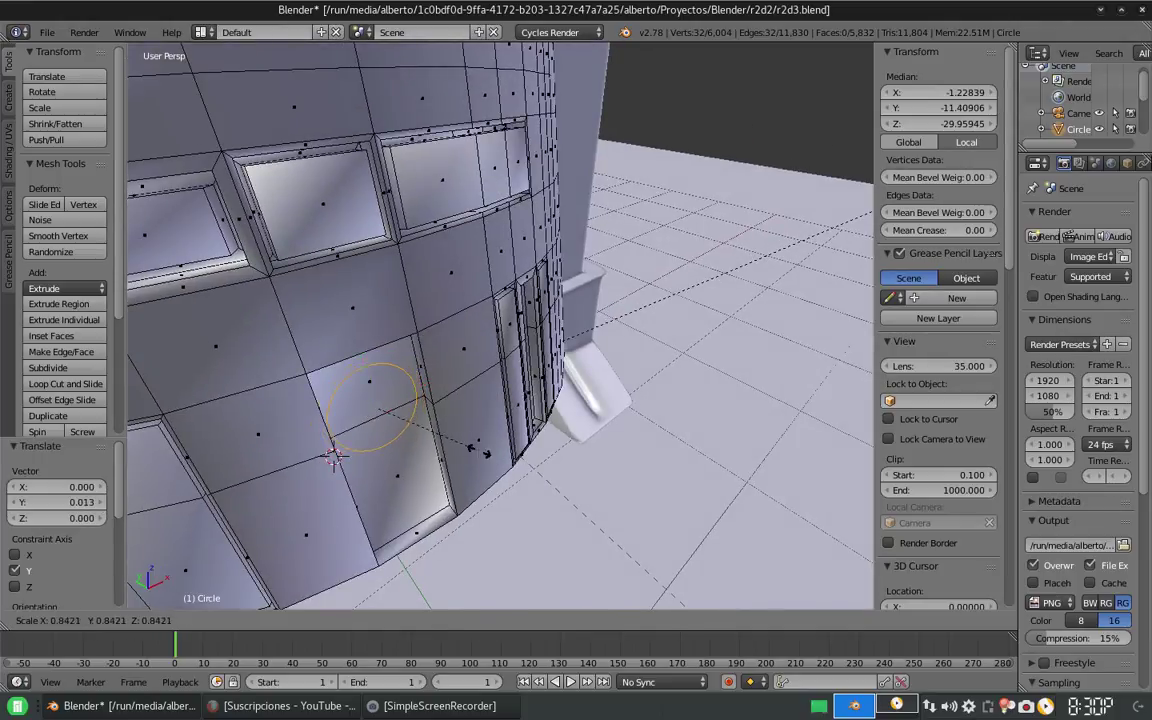
{"action": "key", "text": "Return"}
{"action": "middle_click_drag", "start_coordinate": [440, 340], "coordinate": [480, 380]}
Step: Extrude the circle inward at a scale of 0.863 and extrude its inner edge 0.014 along Y
{"action": "key", "text": "s"}
{"action": "key", "text": "Return"}
{"action": "key", "text": "e"}
{"action": "key", "text": "y"}
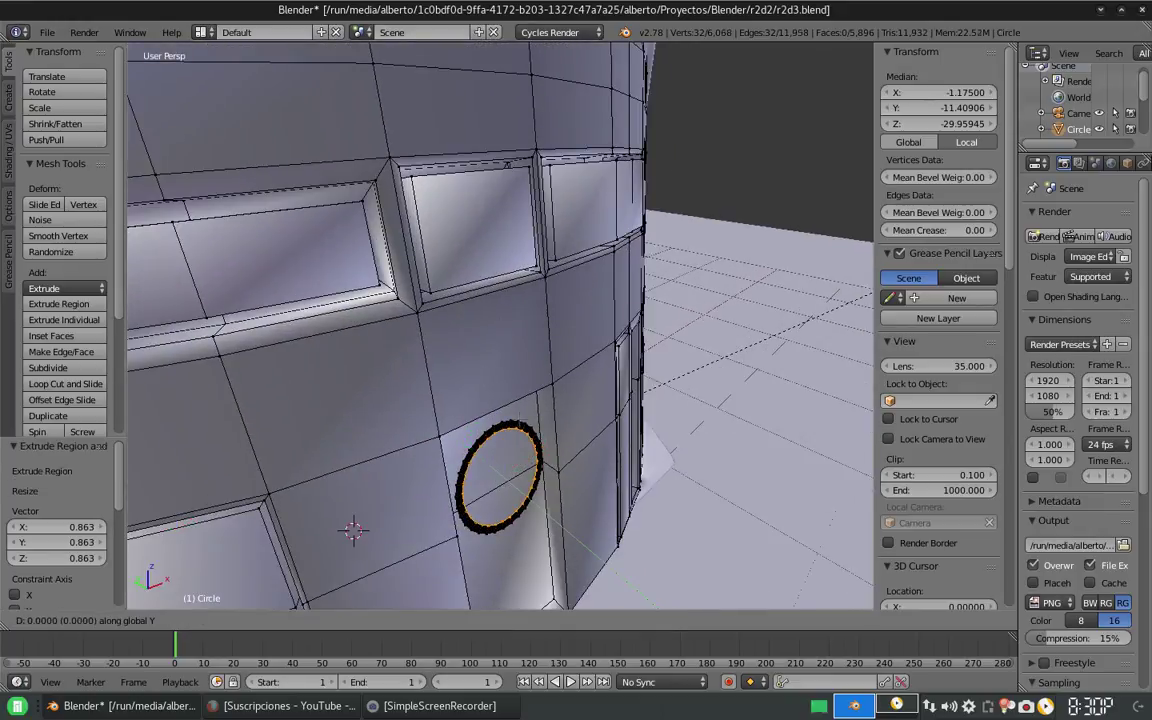
{"action": "key", "text": "Return"}
{"action": "key", "text": "ctrl+z"}
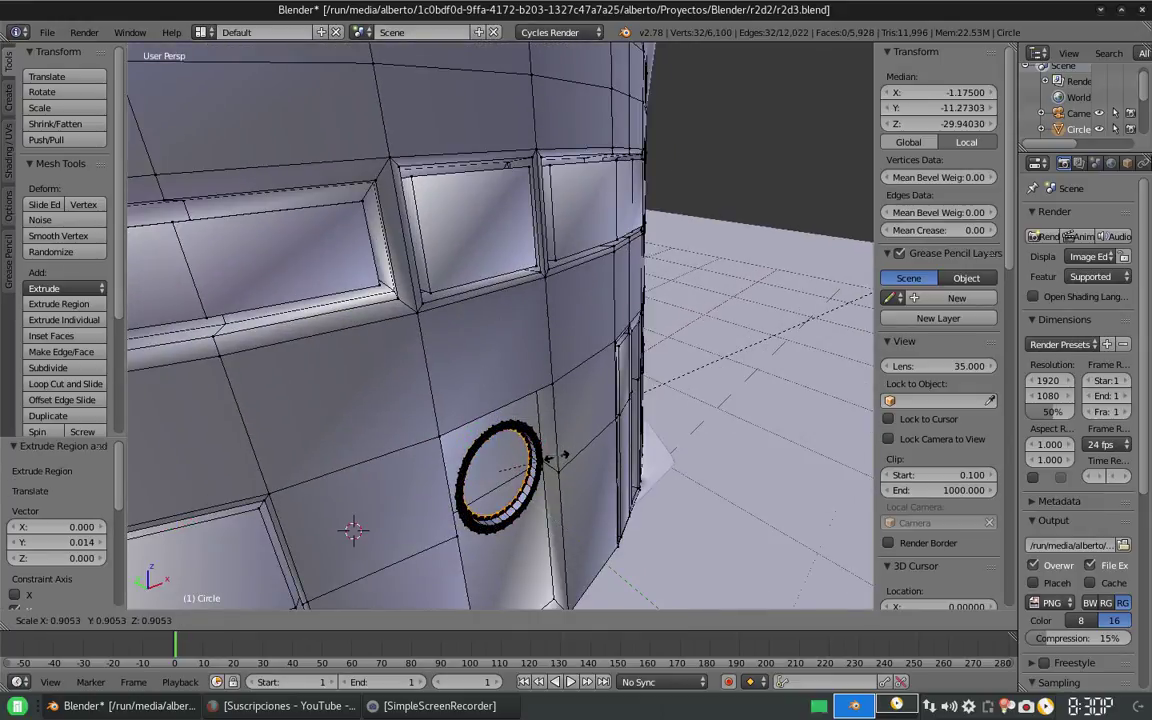
Step: Extrude the ring's inner edge inward once more and extrude it -0.013 along Y to form a raised inner rim
{"action": "key", "text": "e"}
{"action": "key", "text": "y"}
{"action": "key", "text": "Return"}
{"action": "middle_click_drag", "start_coordinate": [500, 440], "coordinate": [535, 427]}
{"action": "key", "text": "KP_Decimal"}
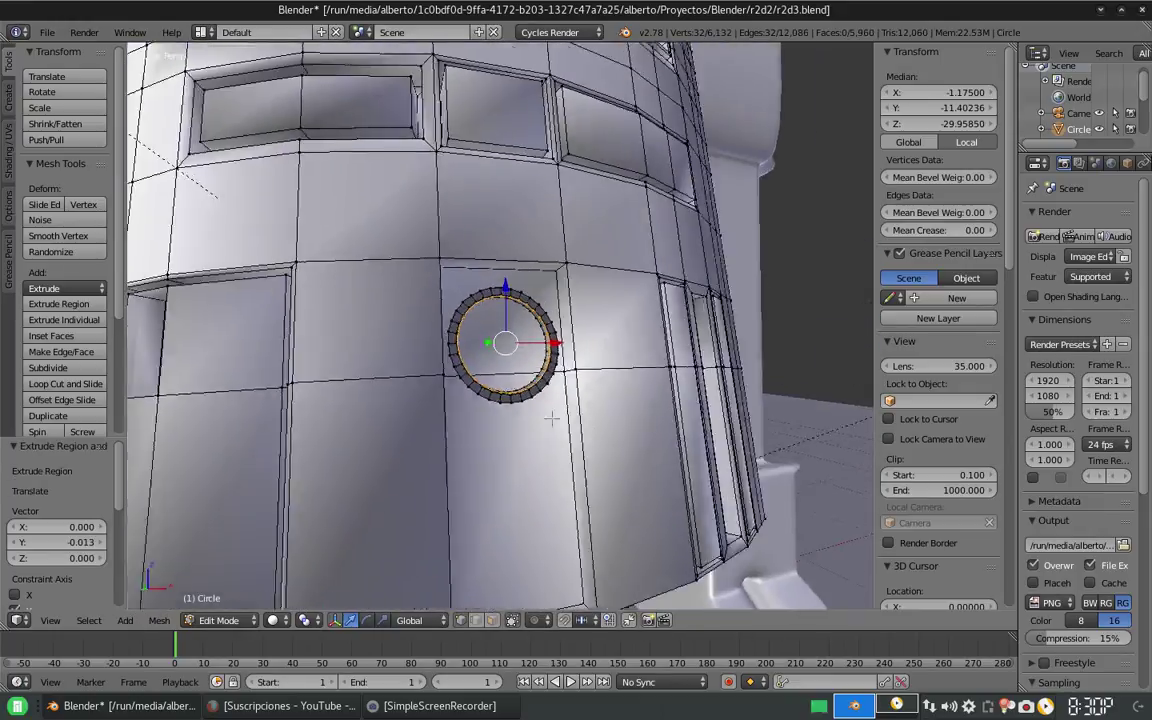
Step: Select the opposite inner faces at the ring's upper and lower ends and bridge them with a vertical bar
{"action": "key", "text": "ctrl+Tab"}
{"action": "key", "text": "3"}
{"action": "middle_click_drag", "start_coordinate": [481, 247], "coordinate": [420, 225]}
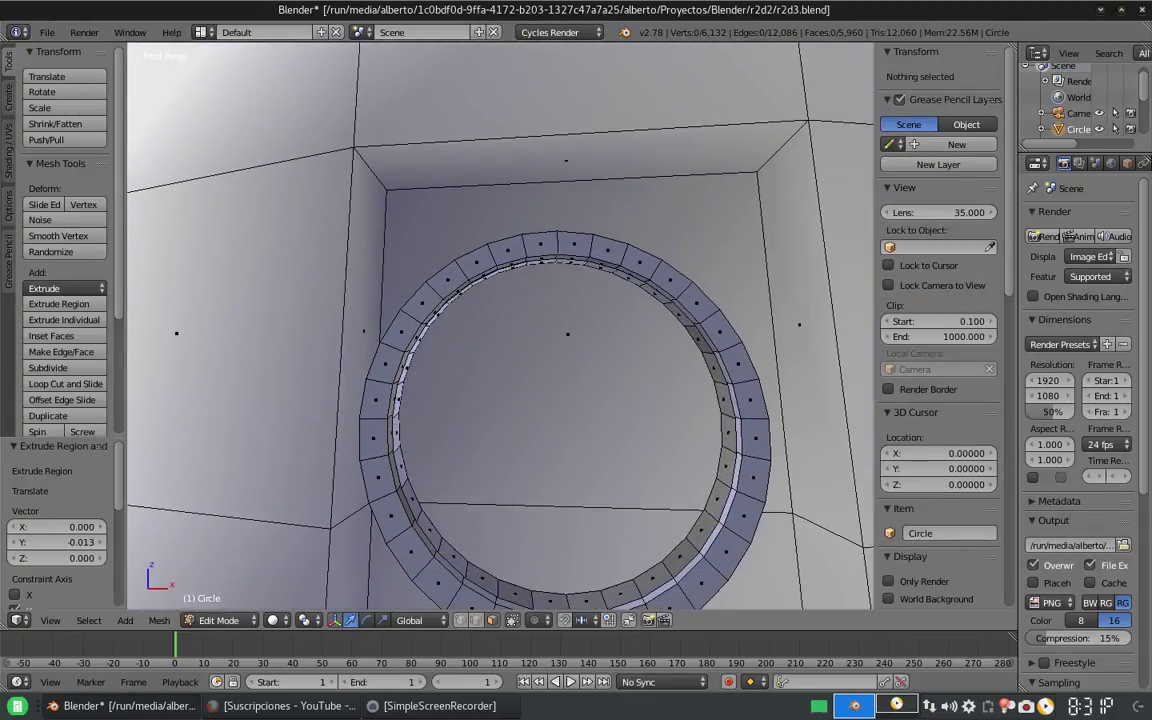
{"action": "right_click", "coordinate": [572, 246]}
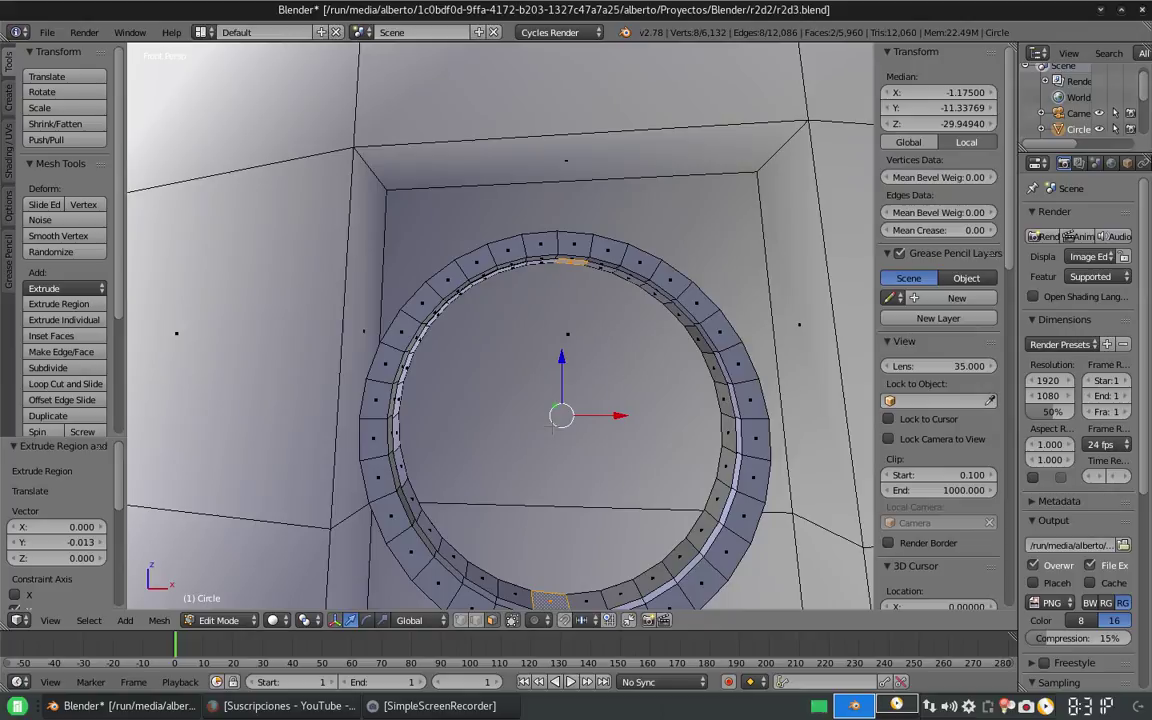
{"action": "key", "text": "space"}
{"action": "type", "text": "bridge"}
{"action": "key", "text": "Return"}
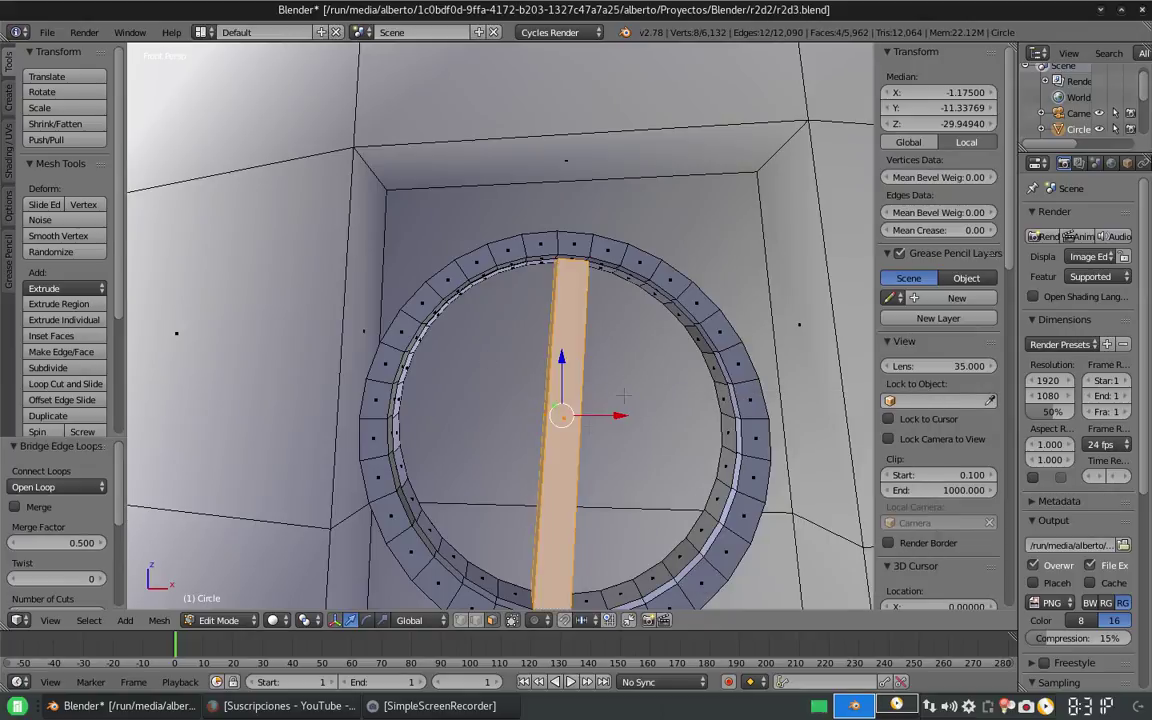
Step: Select the entire linked ring with its bar and rotate it -4.679° about Y to straighten the bar
{"action": "key", "text": "a"}
{"action": "key", "text": "a"}
{"action": "key", "text": "a"}
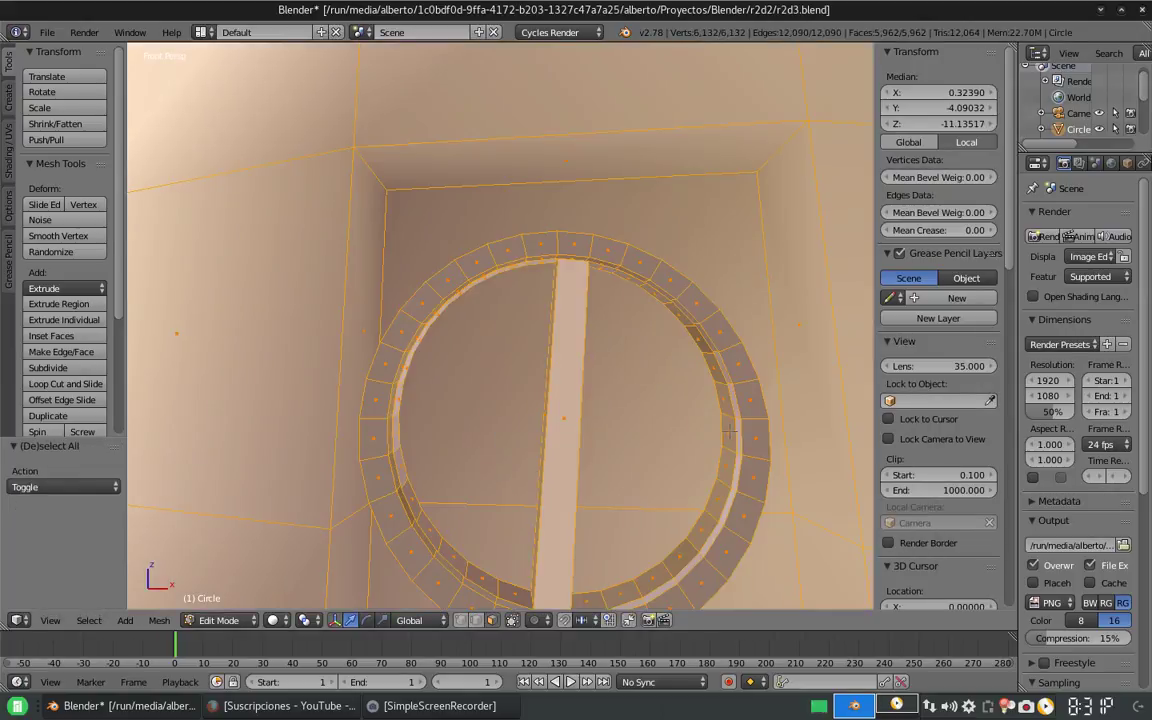
{"action": "key", "text": "l"}
{"action": "key", "text": "r"}
{"action": "key", "text": "y"}
{"action": "left_click", "coordinate": [617, 432]}
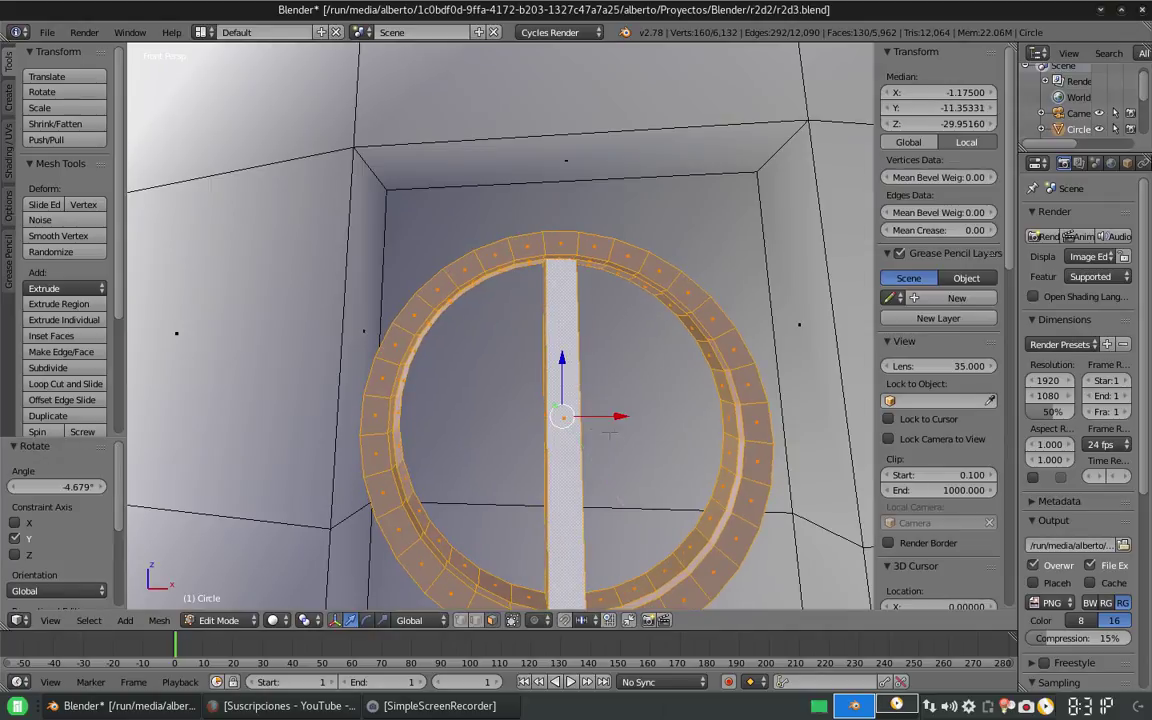
Step: Try bridging two opposite side faces inside the ring with a horizontal bar, and undo the bridge
{"action": "right_click", "coordinate": [398, 445]}
{"action": "key", "text": "space"}
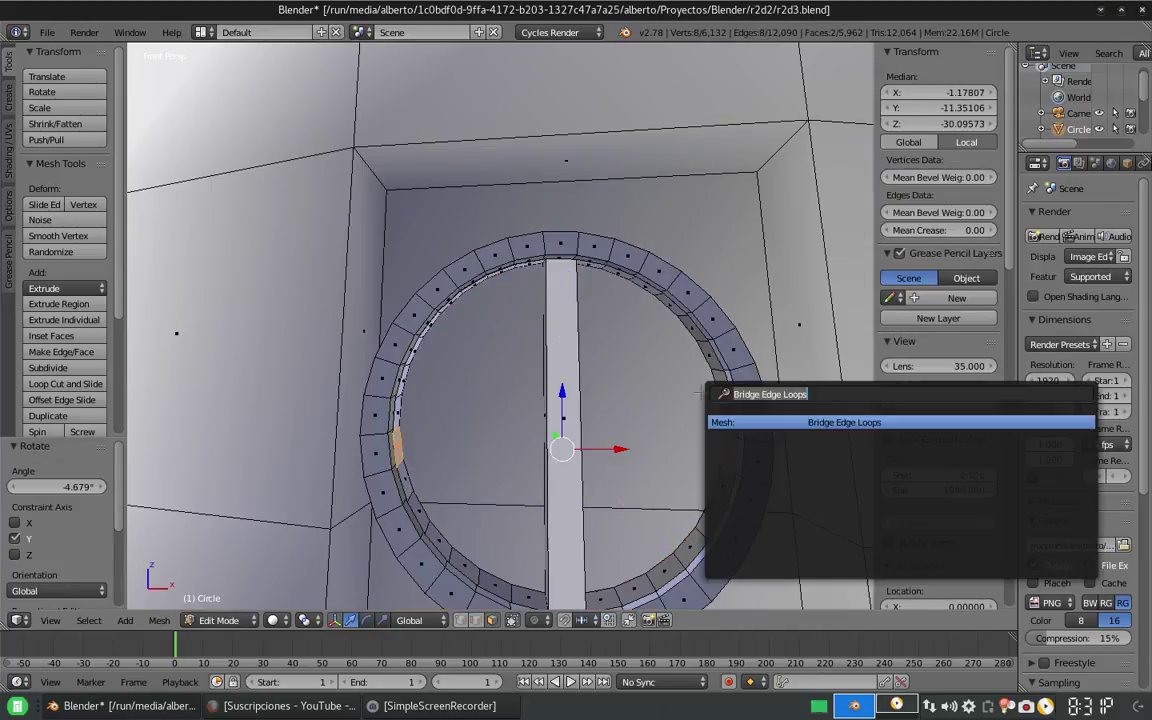
{"action": "key", "text": "Return"}
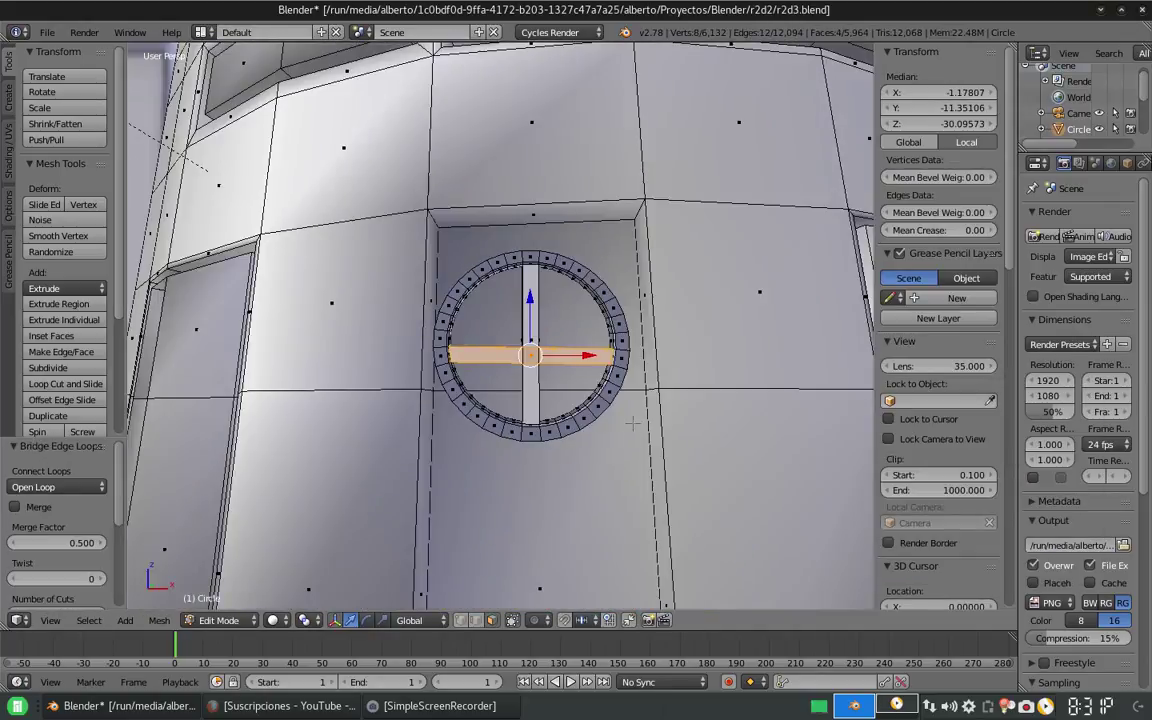
{"action": "key", "text": "ctrl+z"}
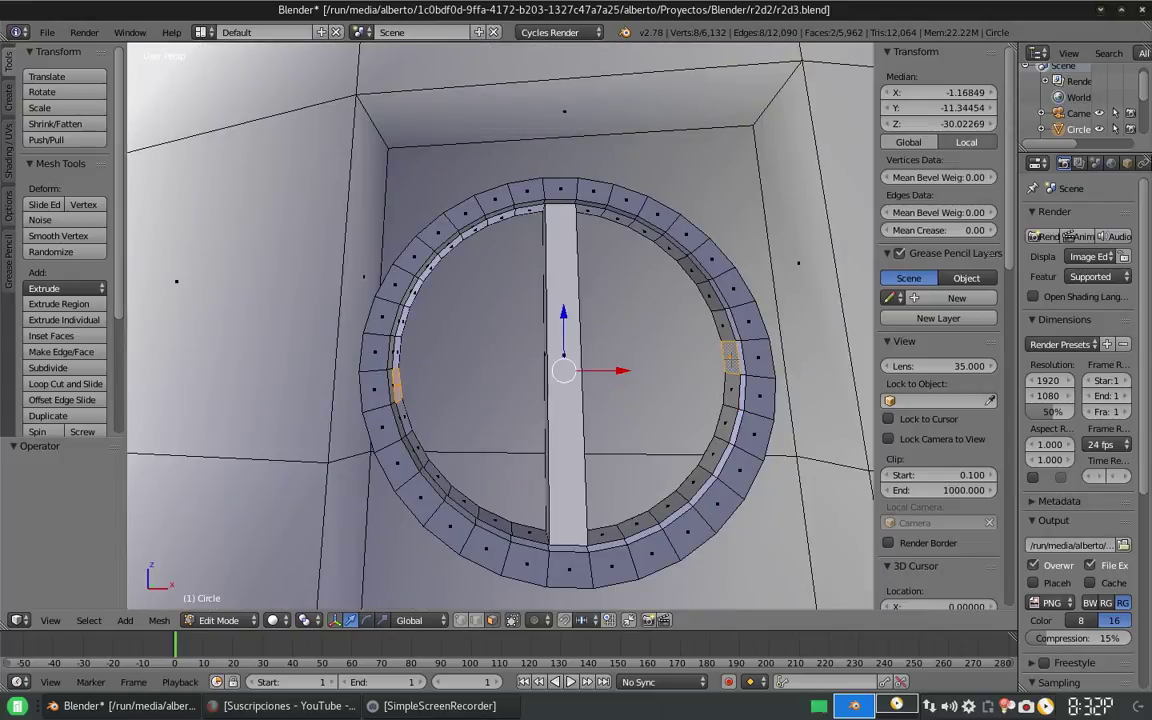
Step: Reselect the two opposite side faces inside the ring and bridge them into a horizontal crossbar
{"action": "right_click", "coordinate": [731, 388]}
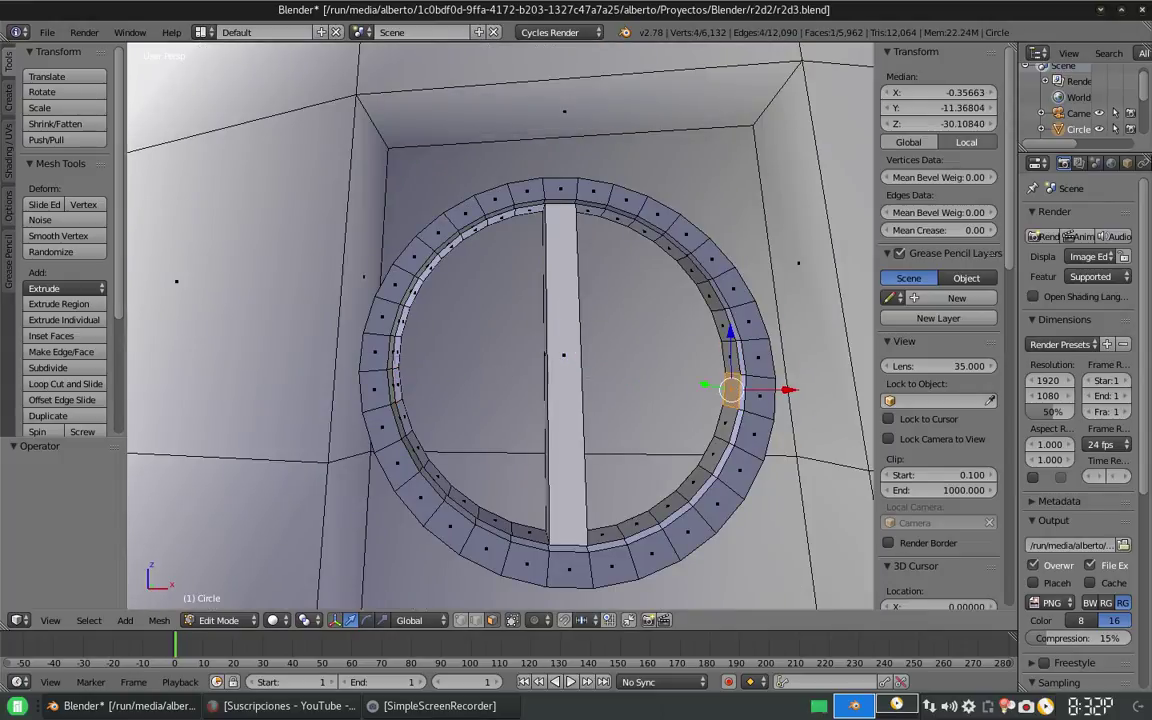
{"action": "key", "text": "space"}
{"action": "key", "text": "Return"}
{"action": "scroll", "coordinate": [706, 380], "scroll_direction": "down", "scroll_amount": 6}
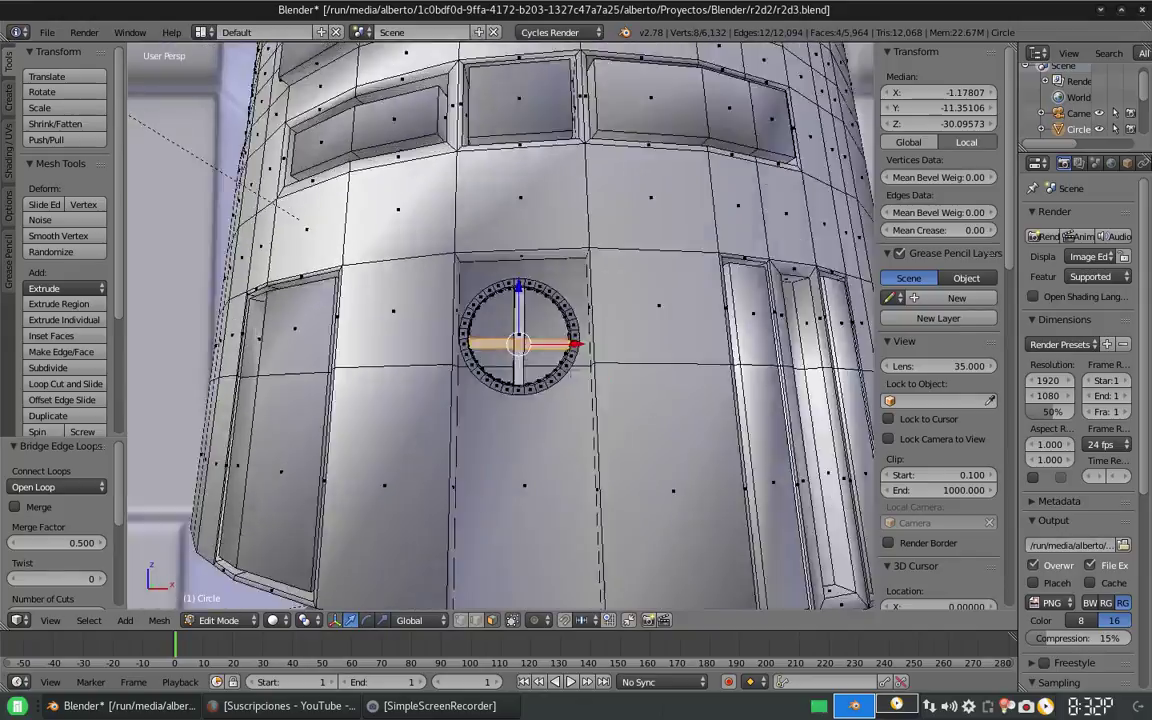
{"action": "scroll", "coordinate": [706, 380], "scroll_direction": "up", "scroll_amount": 6}
Step: Delete the whole ring with both crossbars from the body's mesh
{"action": "key", "text": "a"}
{"action": "right_click", "coordinate": [560, 388]}
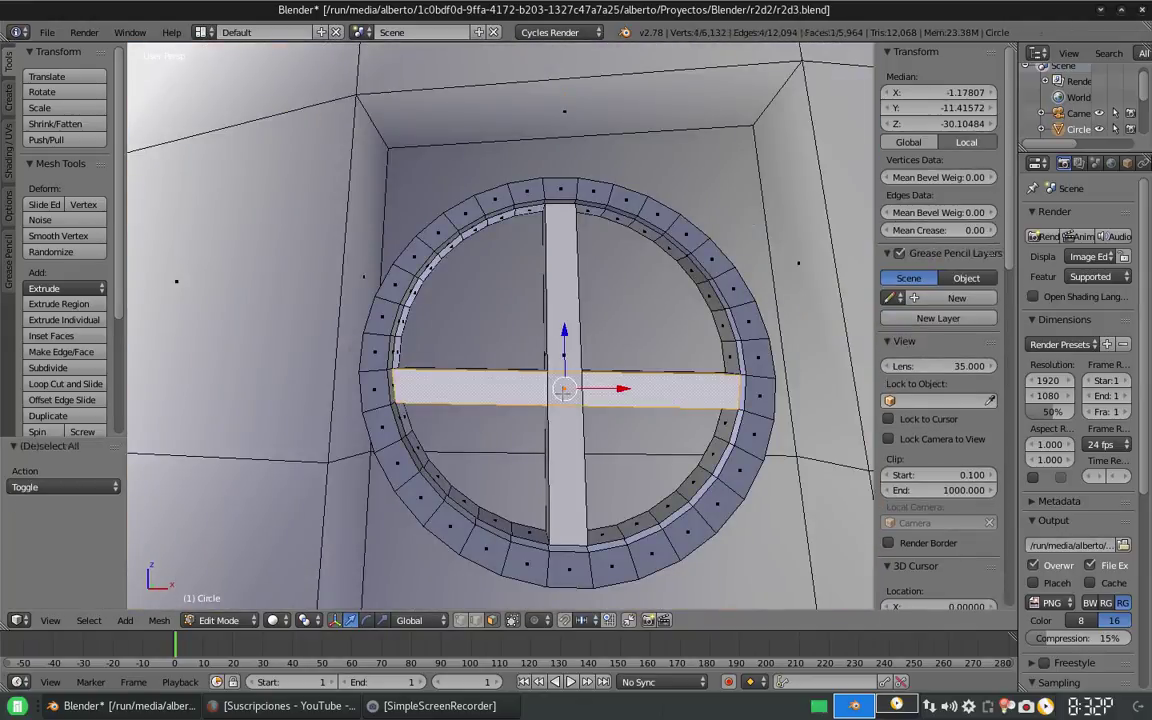
{"action": "key", "text": "l"}
{"action": "key", "text": "x"}
{"action": "left_click", "coordinate": [505, 432]}
{"action": "scroll", "coordinate": [520, 400], "scroll_direction": "down", "scroll_amount": 6}
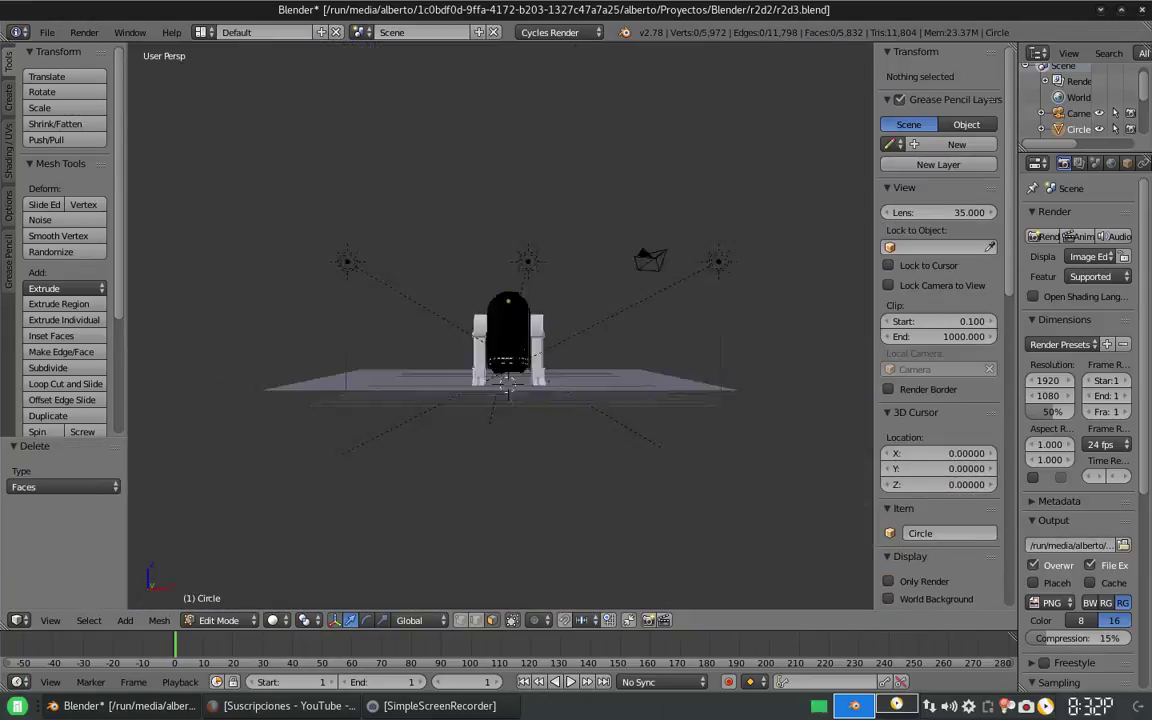
Step: Add a 32-vertex circle to the body's mesh, stand it upright and move it along Y in front of the body
{"action": "scroll", "coordinate": [520, 400], "scroll_direction": "up", "scroll_amount": 5}
{"action": "key", "text": "shift+a"}
{"action": "left_click", "coordinate": [488, 387]}
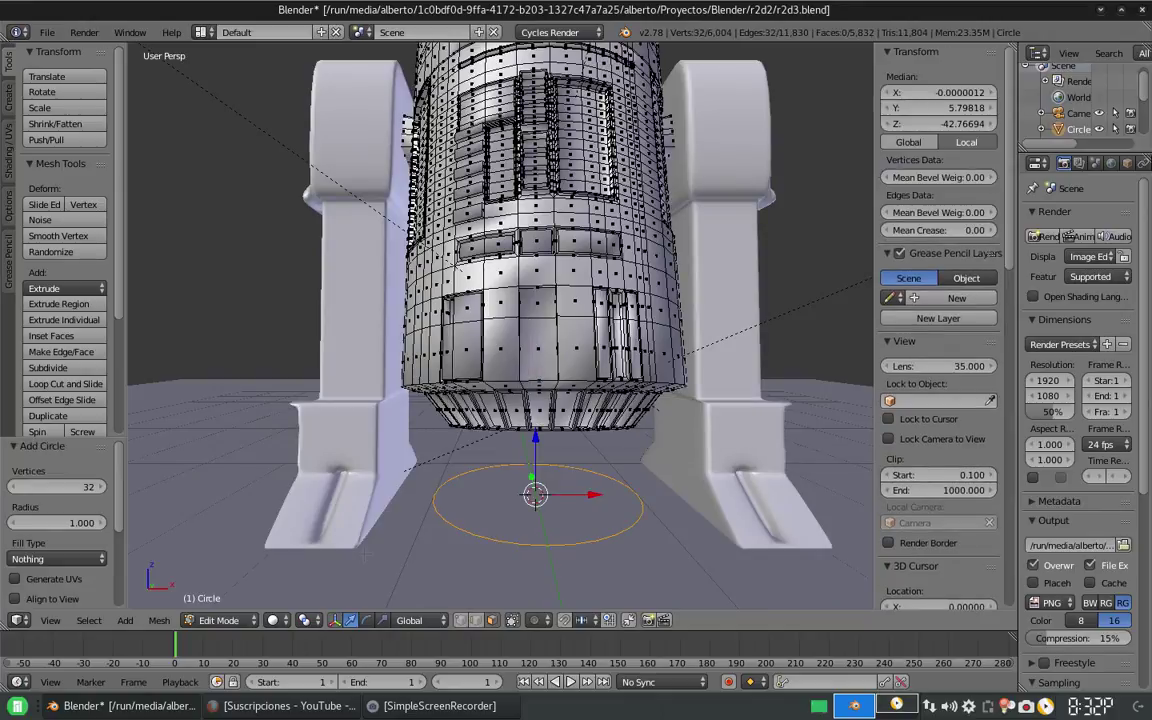
{"action": "key", "text": "g"}
{"action": "key", "text": "y"}
{"action": "left_click", "coordinate": [532, 488]}
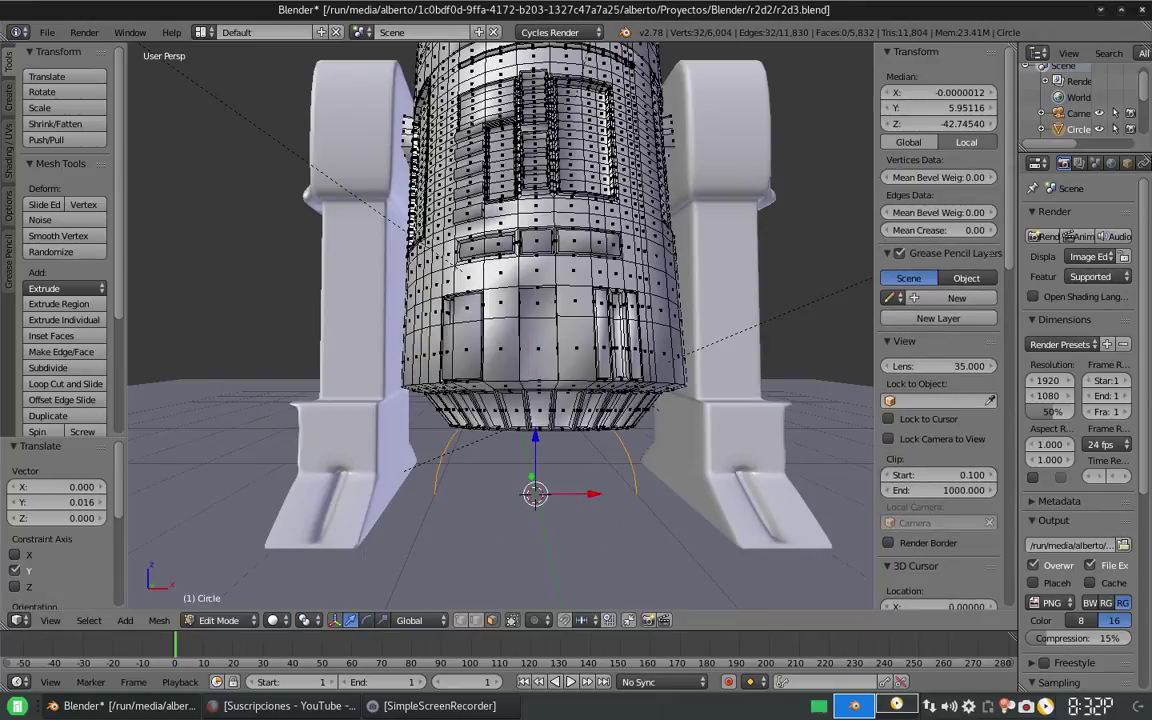
{"action": "key", "text": "g"}
{"action": "key", "text": "y"}
{"action": "key", "text": "Return"}
{"action": "key", "text": "Tab"}
{"action": "key", "text": "Tab"}
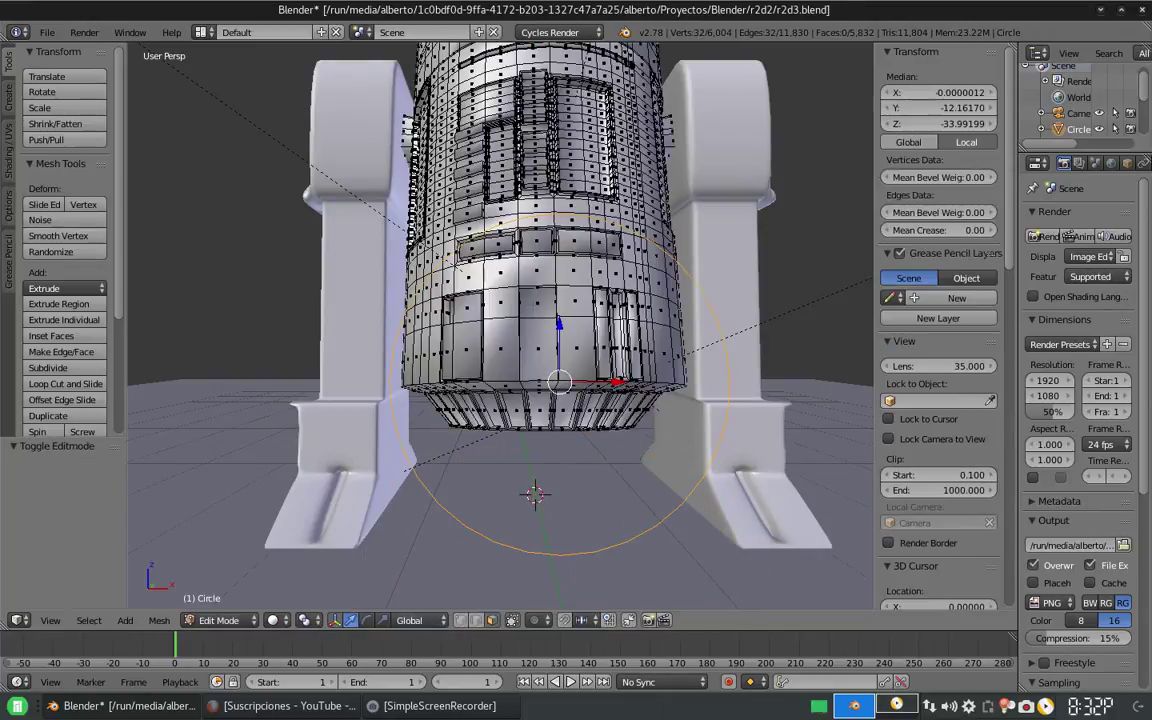
Step: Select the whole 32-vertex circle in front of the body and delete its vertices
{"action": "mouse_move", "coordinate": [535, 493]}
{"action": "middle_mouse_down"}
{"action": "mouse_move", "coordinate": [458, 489]}
{"action": "mouse_move", "coordinate": [535, 493]}
{"action": "middle_mouse_up"}
{"action": "key", "text": "a"}
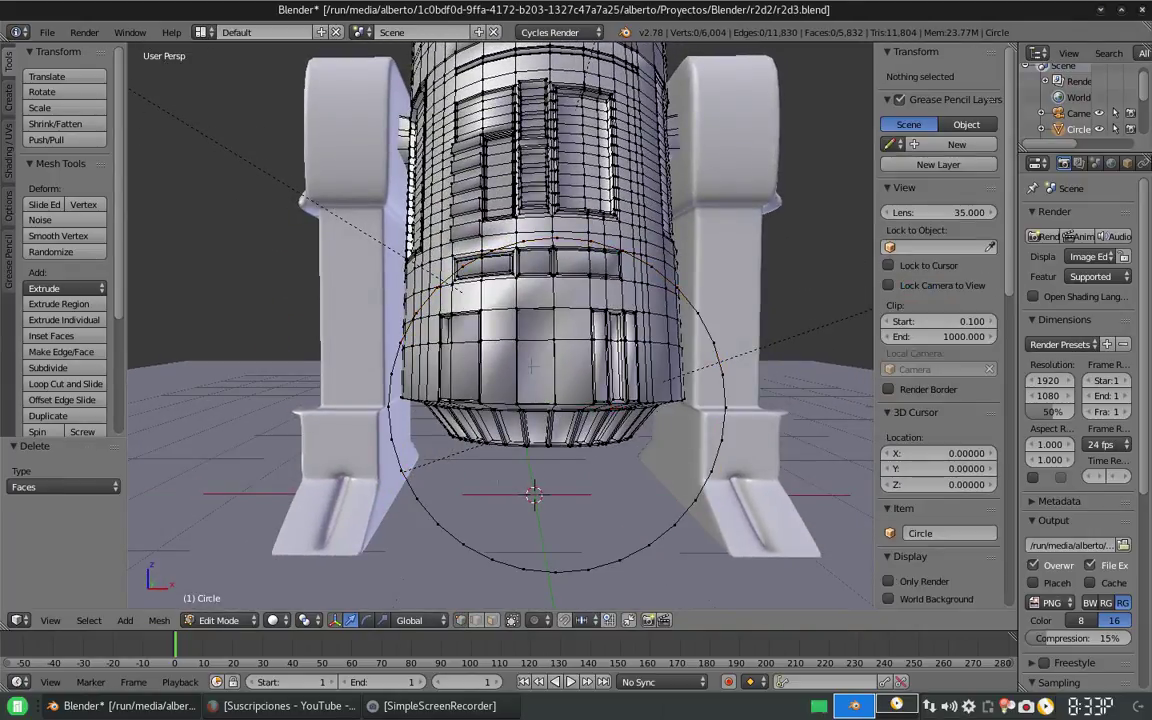
{"action": "right_click", "coordinate": [556, 511]}
{"action": "key", "text": "l"}
{"action": "key", "text": "x"}
{"action": "left_click", "coordinate": [496, 486]}
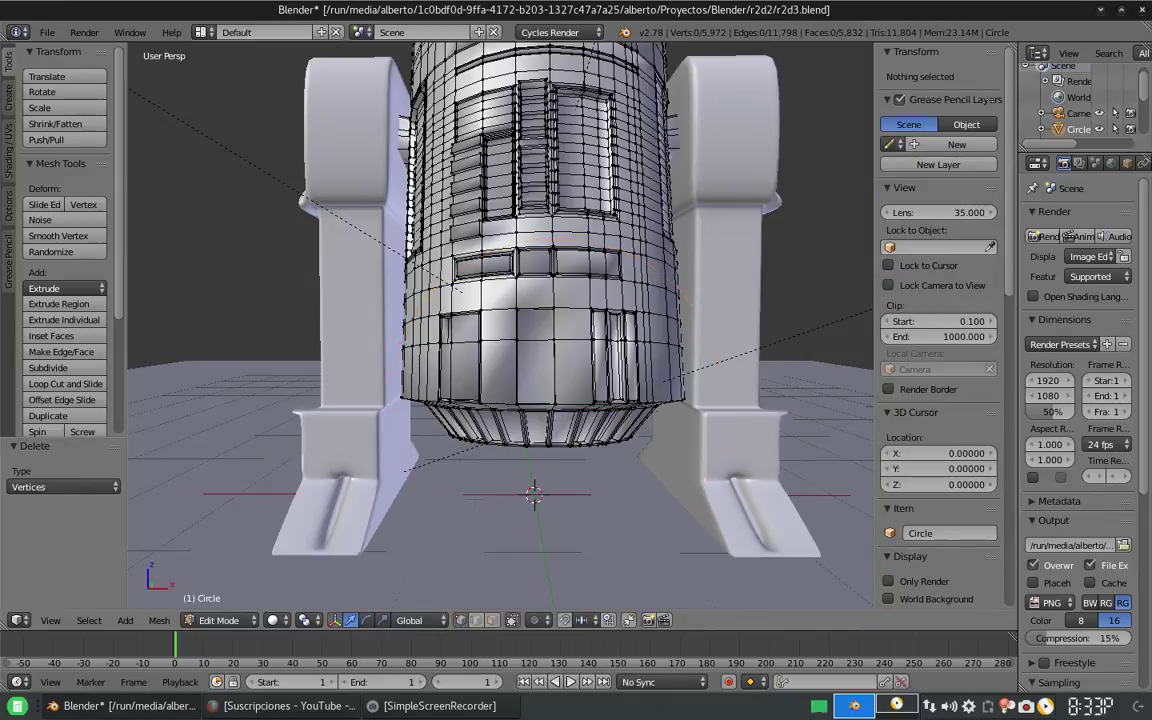
Step: Add a 31-vertex circle, rotate it 90° about X and move it along Y in front of the body
{"action": "key", "text": "shift+a"}
{"action": "left_click", "coordinate": [500, 490]}
{"action": "key", "text": "g"}
{"action": "key", "text": "y"}
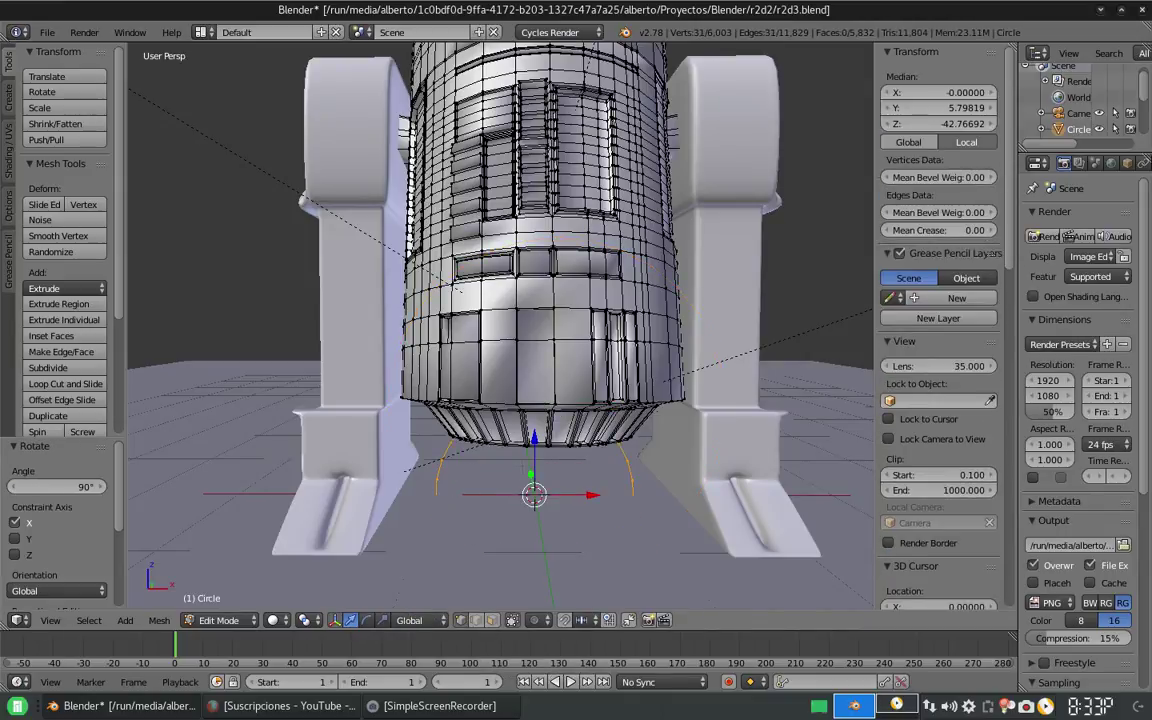
{"action": "key", "text": "Return"}
{"action": "key", "text": "Tab"}
{"action": "key", "text": "Tab"}
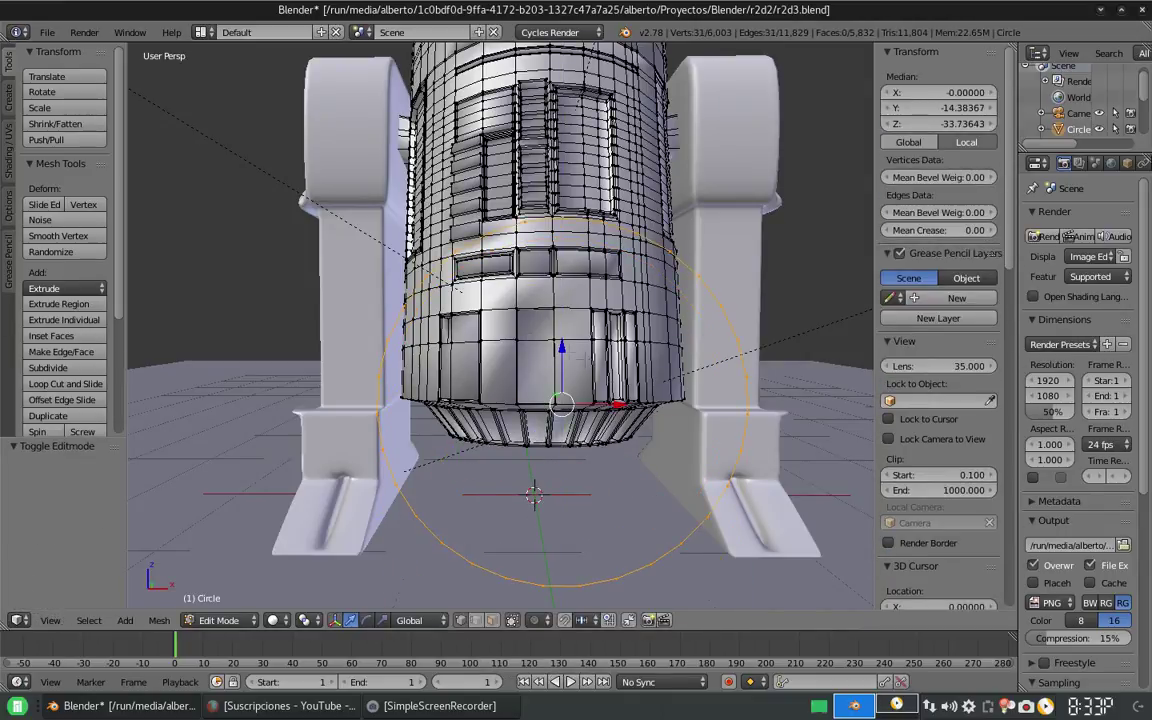
Step: Extrude the 31-vertex circle inward at a scale of 0.893 to form a flat ring
{"action": "key", "text": "e"}
{"action": "key", "text": "s"}
{"action": "key", "text": "Return"}
{"action": "middle_click_drag", "start_coordinate": [700, 433], "coordinate": [697, 453]}
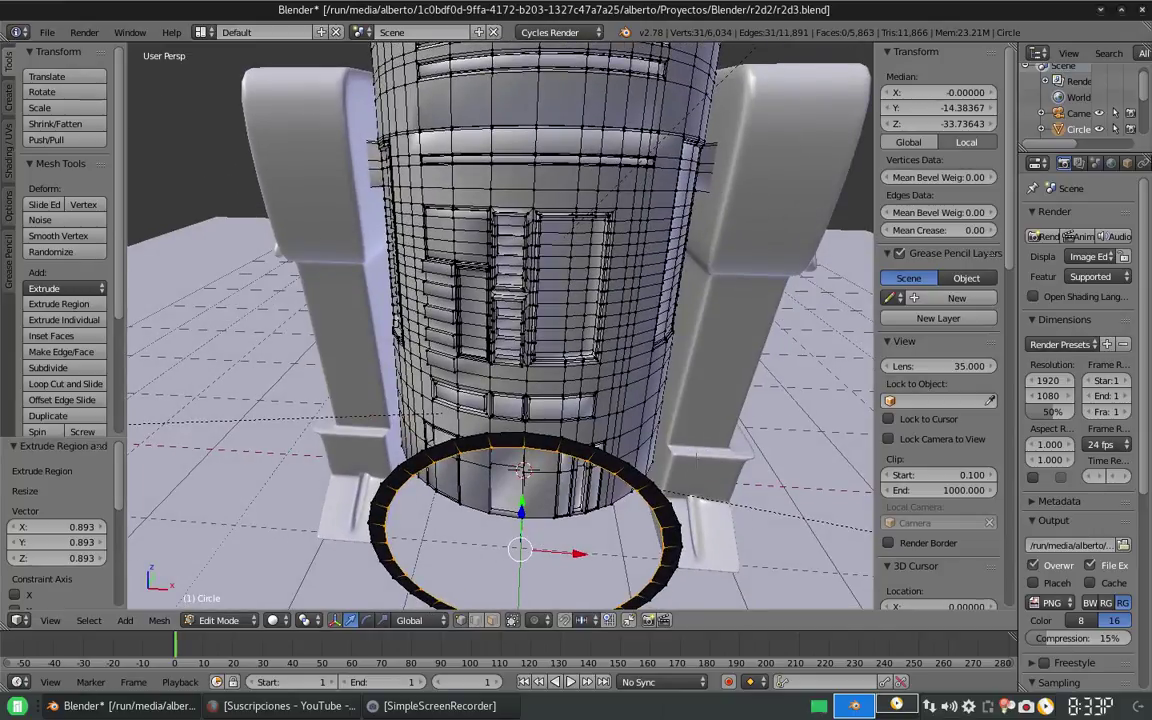
Step: Extrude the flat ring's inner edge 0.057 along Y and extrude it inward again to form a stepped rim
{"action": "key", "text": "e"}
{"action": "key", "text": "y"}
{"action": "key", "text": "Return"}
{"action": "key", "text": "s"}
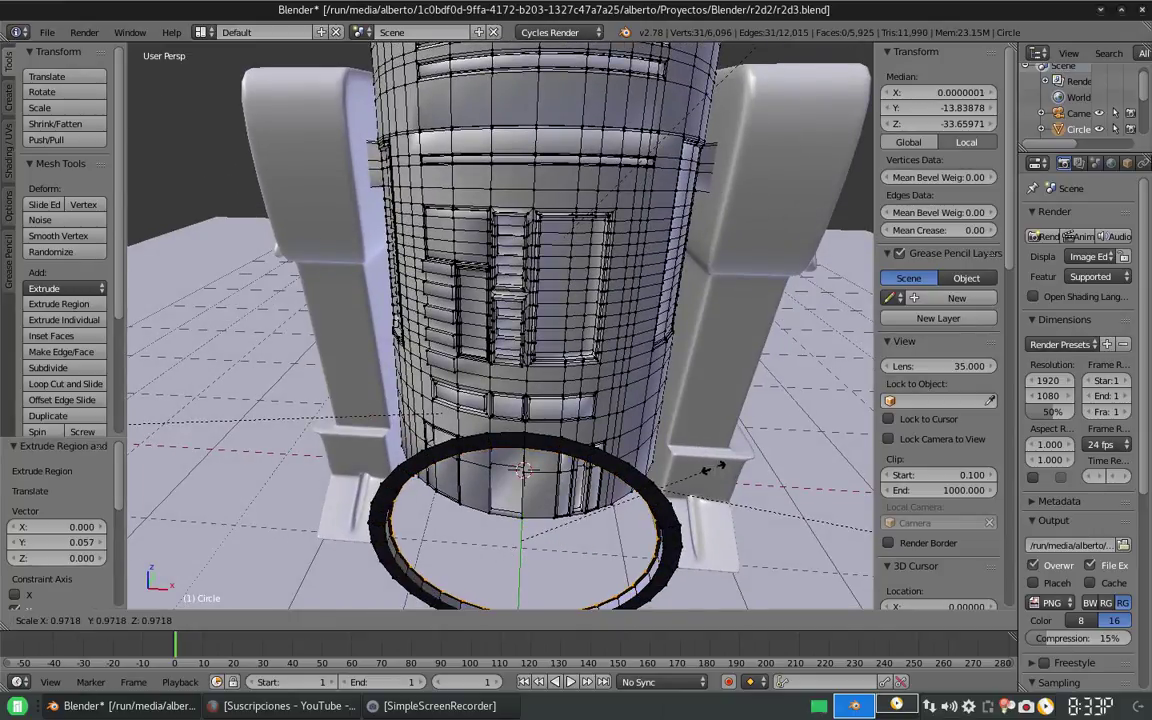
{"action": "key", "text": "Return"}
{"action": "middle_click_drag", "start_coordinate": [697, 453], "coordinate": [697, 418]}
Step: Select the whole linked ring and rotate it 15° about Y
{"action": "key", "text": "l"}
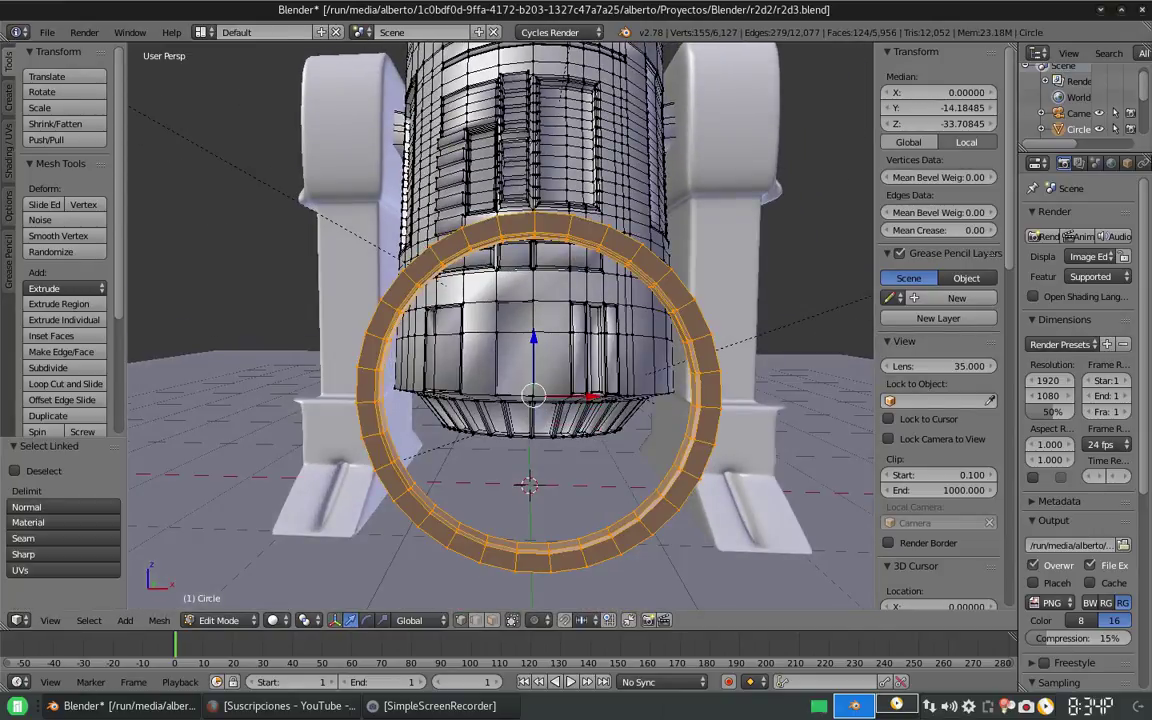
{"action": "key", "text": "r"}
{"action": "key", "text": "y"}
{"action": "key", "text": "1"}
{"action": "key", "text": "0"}
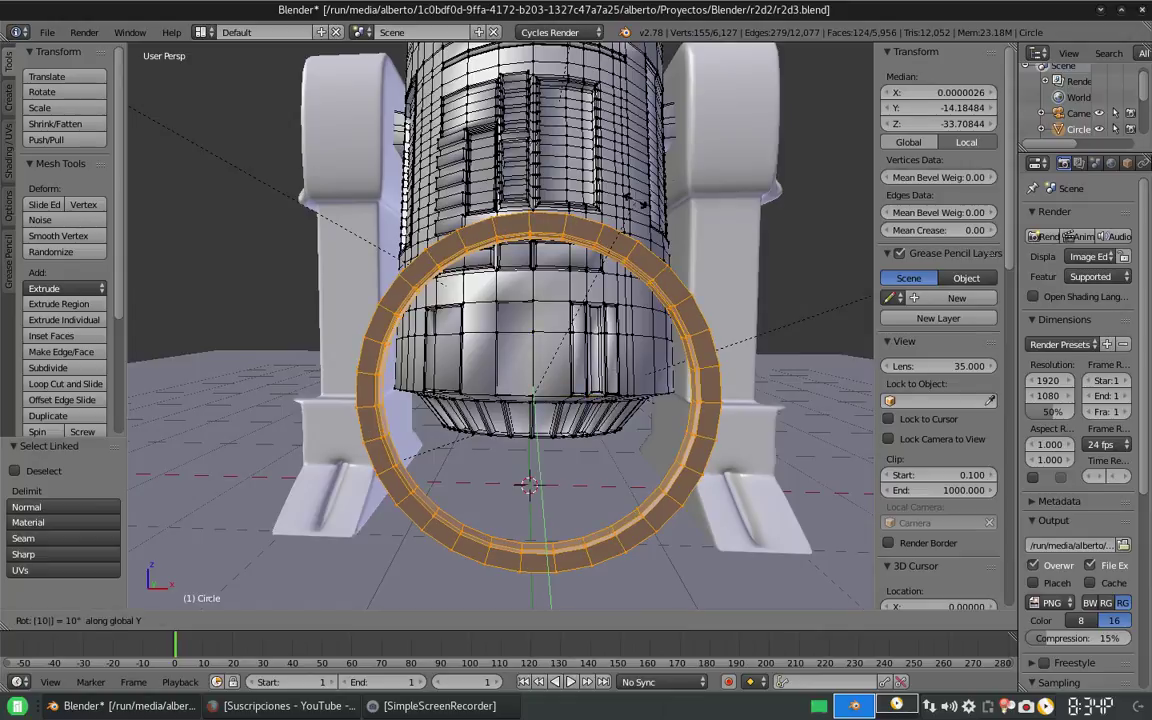
{"action": "key", "text": "BackSpace"}
{"action": "key", "text": "BackSpace"}
{"action": "key", "text": "2"}
{"action": "key", "text": "0"}
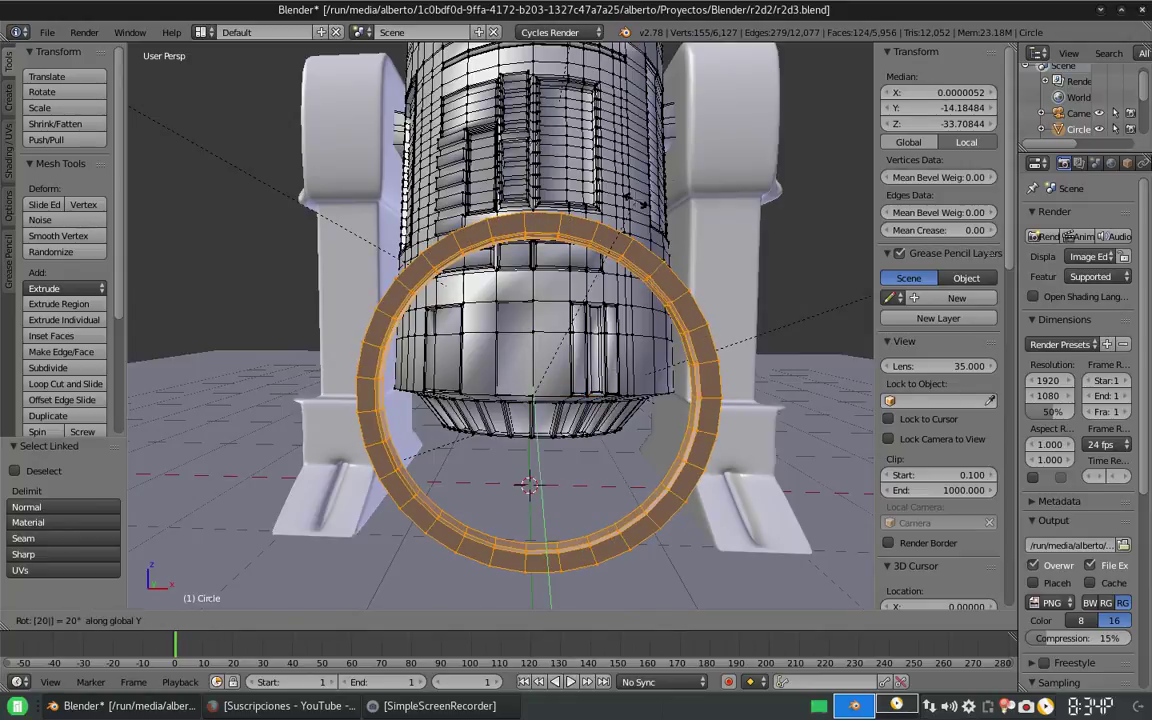
{"action": "key", "text": "BackSpace"}
{"action": "key", "text": "BackSpace"}
{"action": "key", "text": "1"}
{"action": "key", "text": "5"}
{"action": "key", "text": "Return"}
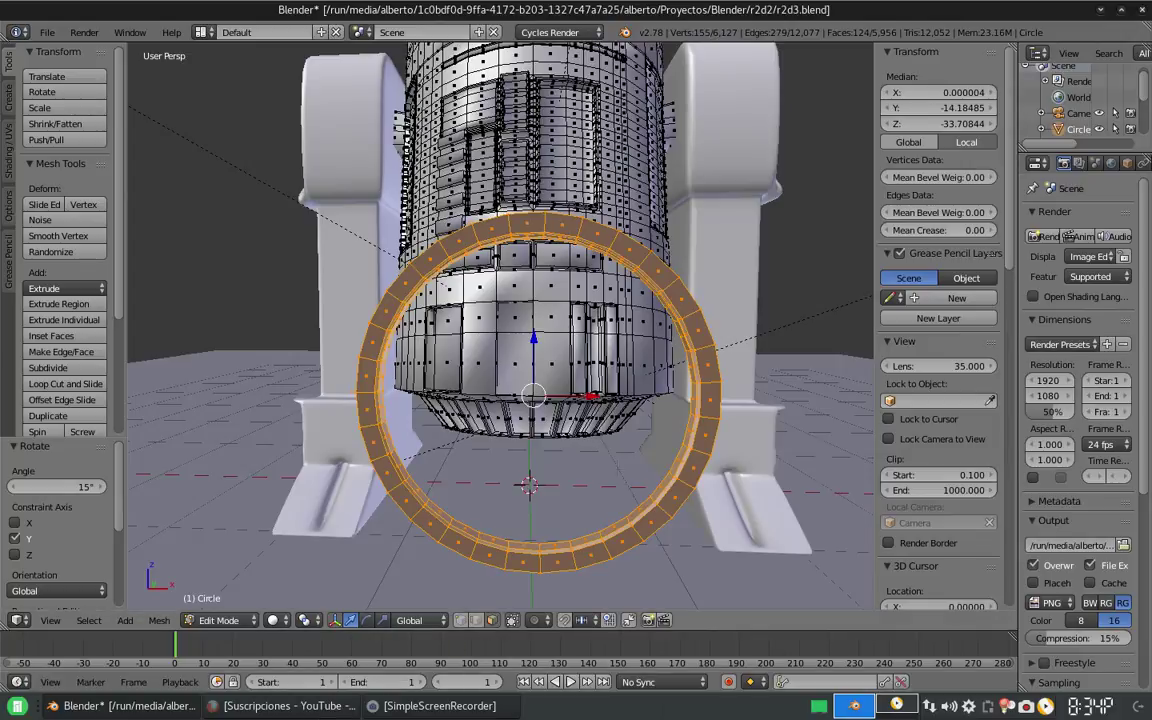
Step: Rotate the ring a further 4.328° about Y to align its segments
{"action": "key", "text": "r"}
{"action": "key", "text": "y"}
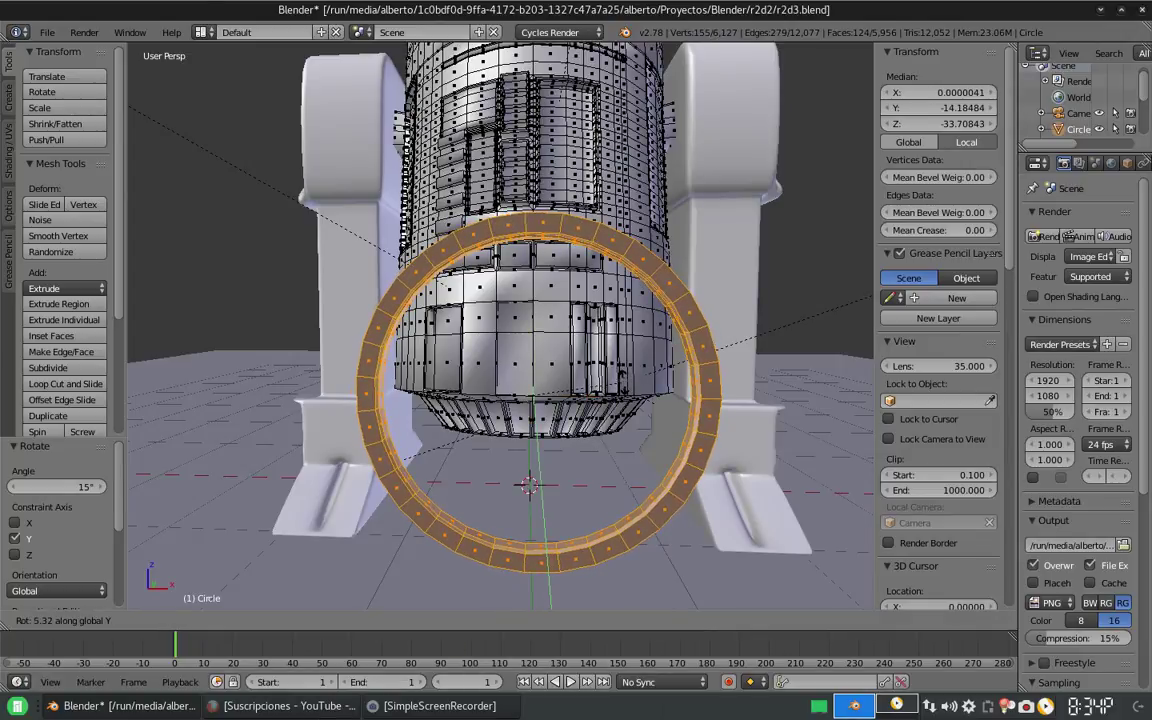
{"action": "left_click", "coordinate": [474, 203]}
Step: Select all of the stepped ring in front of the body and delete its vertices
{"action": "right_click", "coordinate": [474, 203]}
{"action": "middle_click_drag", "start_coordinate": [474, 203], "coordinate": [547, 228]}
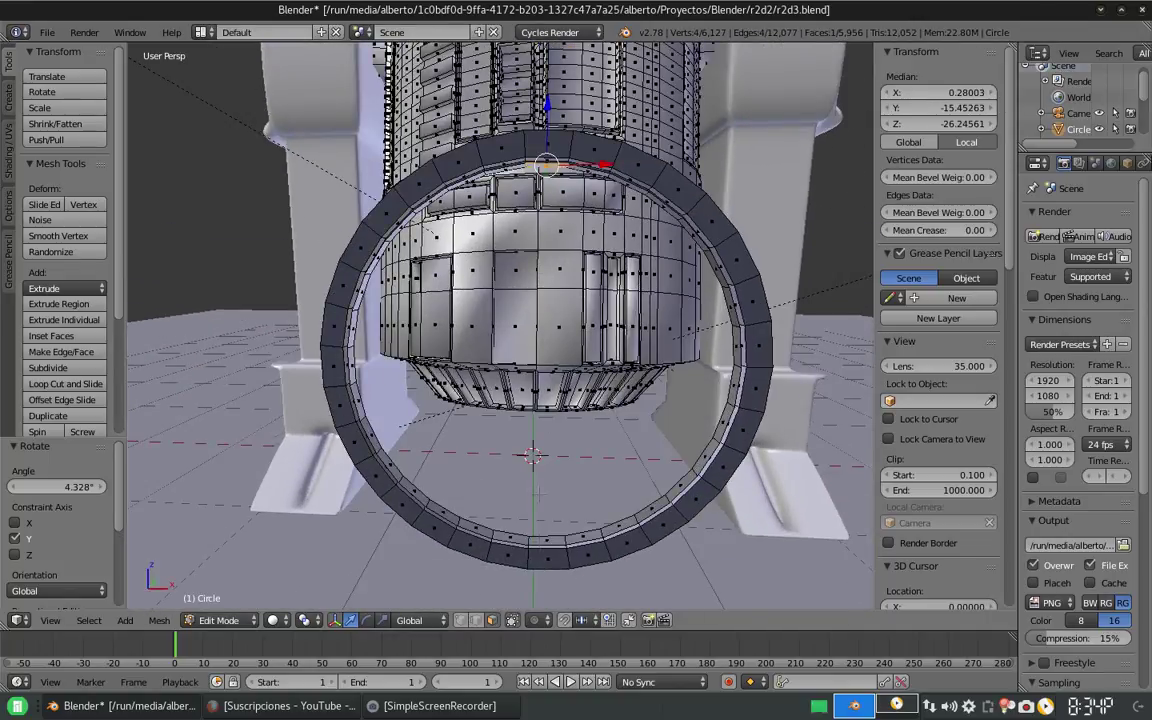
{"action": "key", "text": "x"}
{"action": "key", "text": "Return"}
{"action": "scroll", "coordinate": [500, 325], "scroll_direction": "down", "scroll_amount": 3}
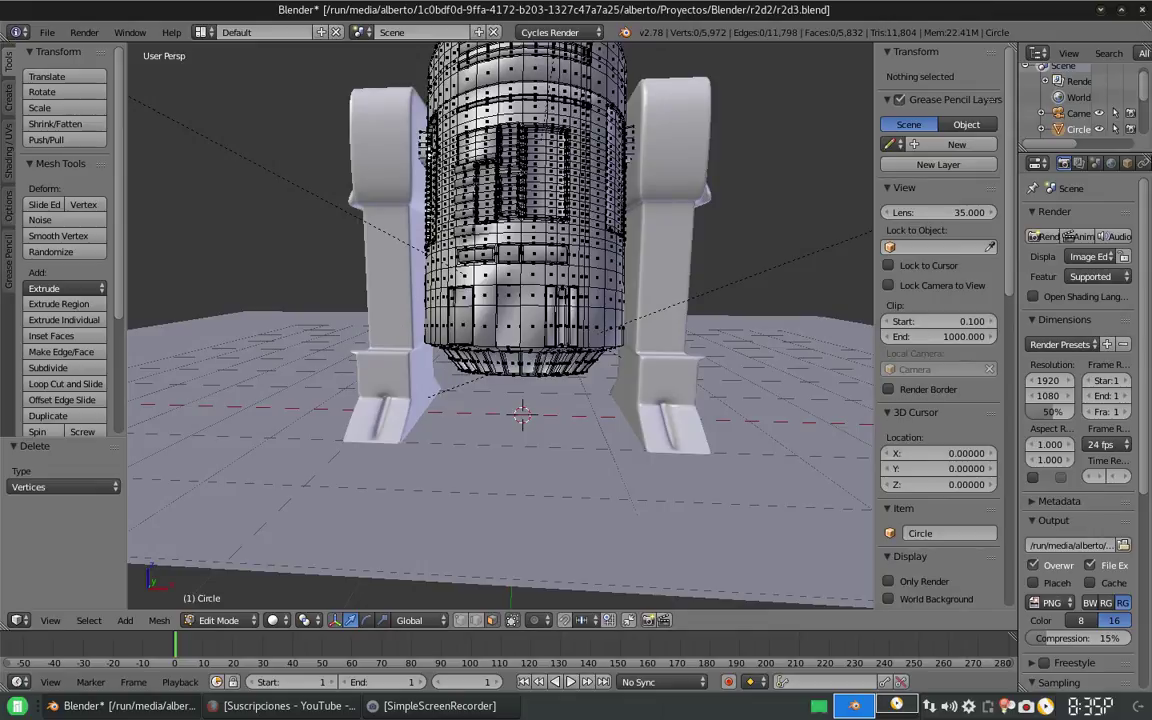
Step: Edit the leg's mesh and add a horizontal edge loop across the upper part of its shin
{"action": "key", "text": "Tab"}
{"action": "right_click", "coordinate": [390, 250]}
{"action": "key", "text": "KP_Decimal"}
{"action": "middle_click_drag", "start_coordinate": [540, 300], "coordinate": [590, 268]}
{"action": "key", "text": "Tab"}
{"action": "key", "text": "ctrl+r"}
{"action": "left_click", "coordinate": [590, 297]}
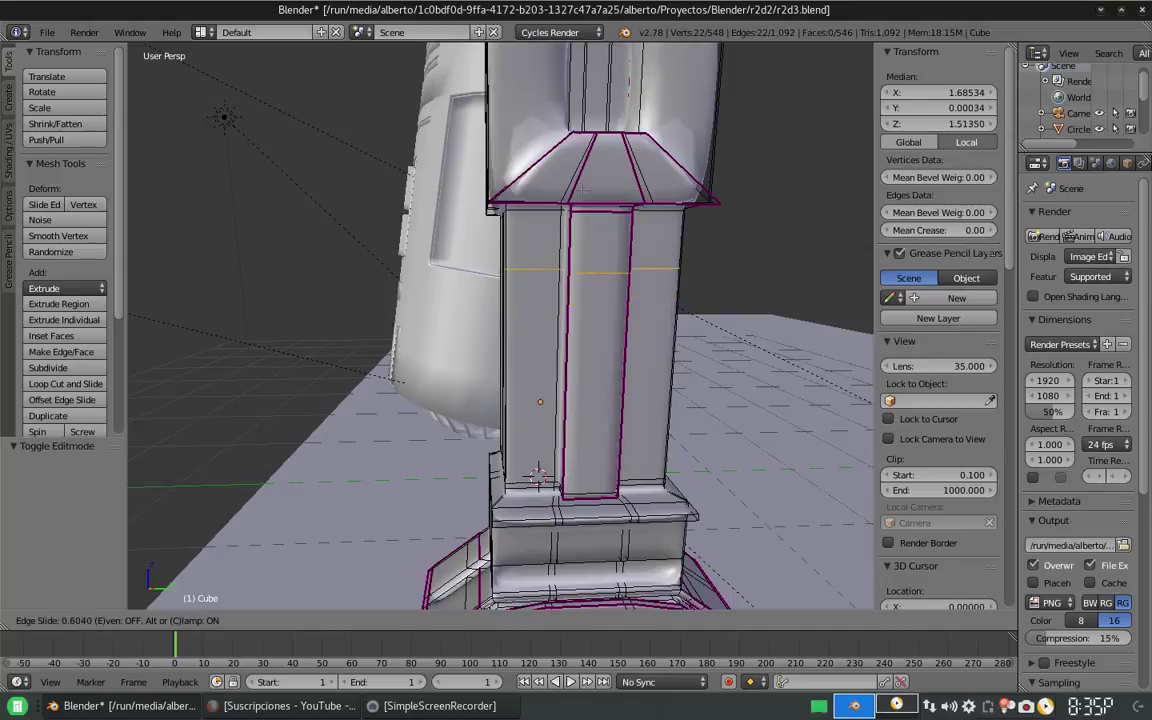
{"action": "left_click", "coordinate": [586, 260]}
Step: Add two vertical edge loops through the shin's central strip and scale them apart along Y
{"action": "key", "text": "ctrl+r"}
{"action": "scroll", "coordinate": [590, 265], "scroll_direction": "up", "scroll_amount": 1}
{"action": "left_click", "coordinate": [590, 265]}
{"action": "right_click", "coordinate": [590, 265]}
{"action": "key", "text": "s"}
{"action": "key", "text": "y"}
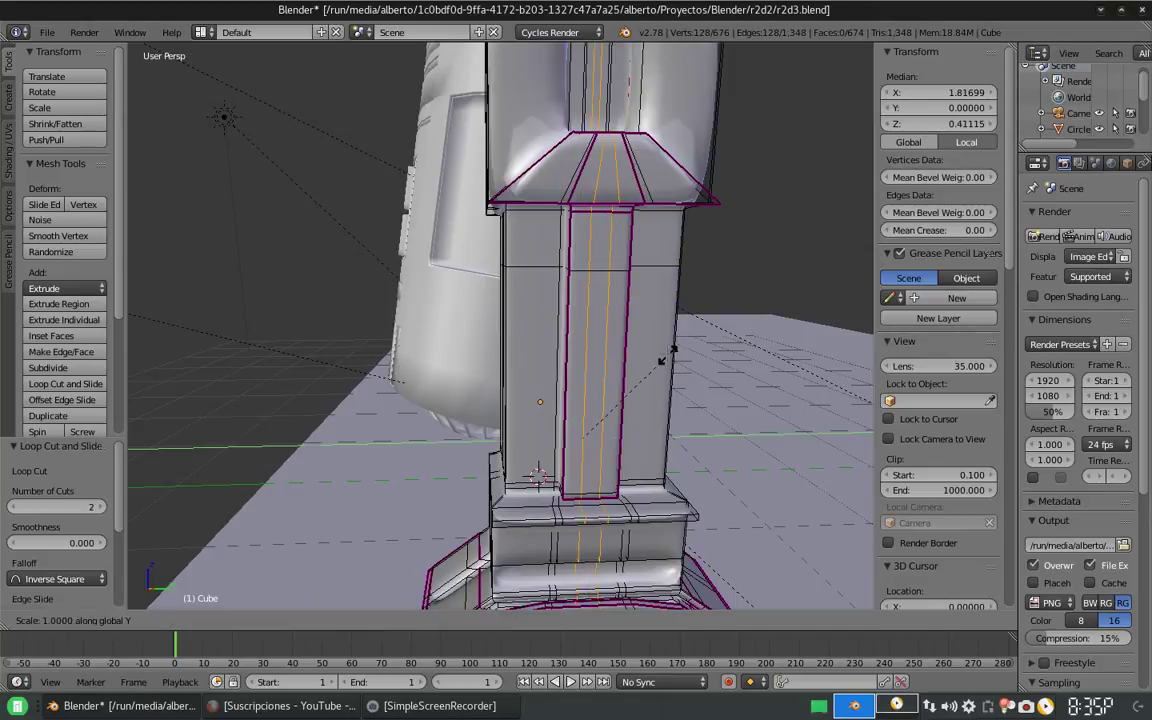
{"action": "left_click", "coordinate": [798, 447]}
Step: Pull the central strip's short horizontal edge outward and add an edge loop just above it
{"action": "middle_click_drag", "start_coordinate": [594, 270], "coordinate": [690, 312]}
{"action": "right_click", "coordinate": [630, 290]}
{"action": "key", "text": "ctrl+r"}
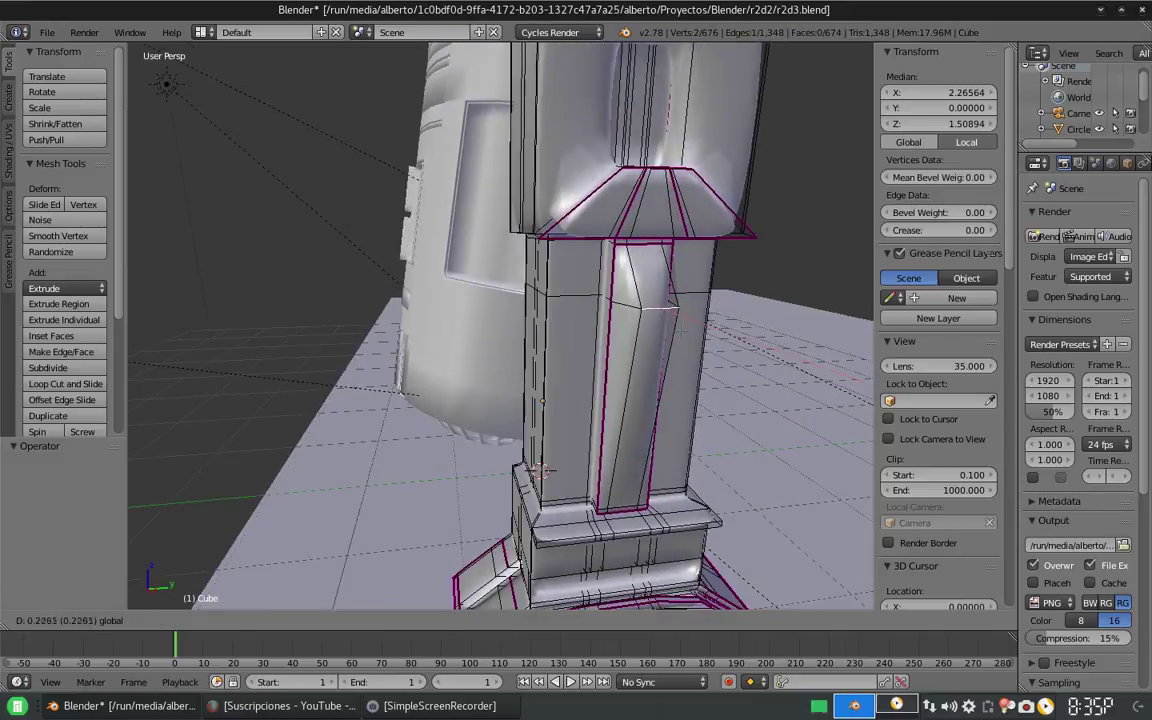
{"action": "left_click", "coordinate": [610, 290]}
{"action": "left_click", "coordinate": [612, 290]}
{"action": "key", "text": "g"}
{"action": "key", "text": "g"}
{"action": "key", "text": "Return"}
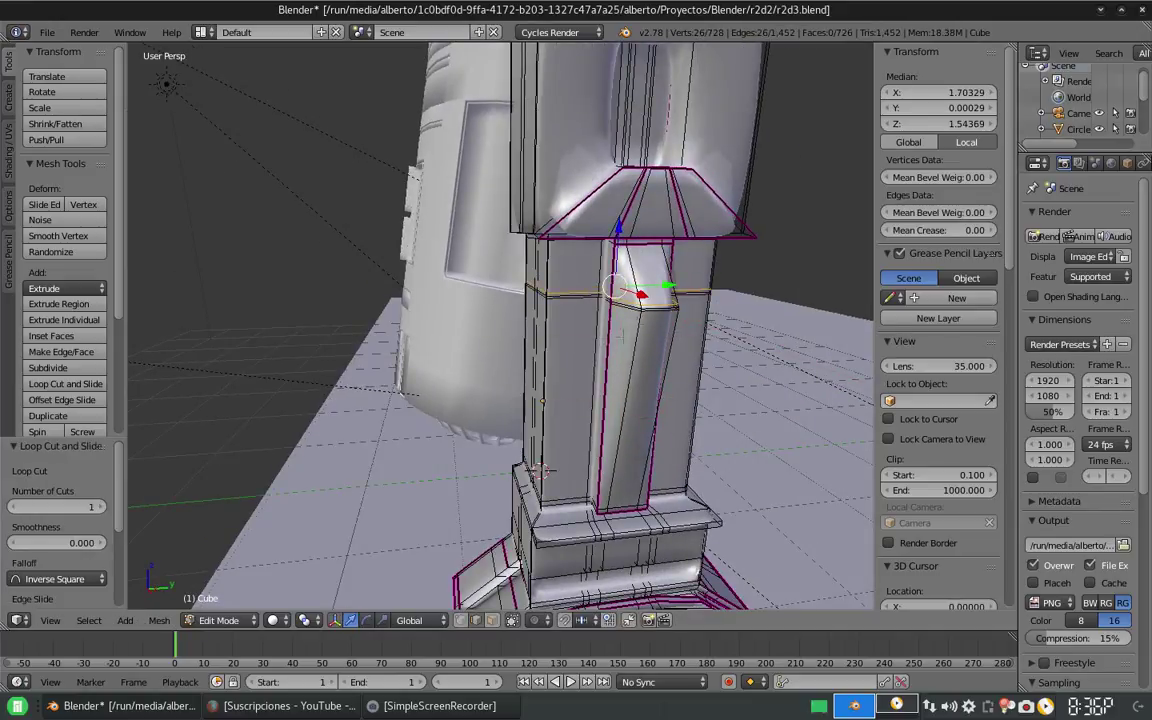
Step: Push the shin strip's central vertical edge just below the protruding part inward along X
{"action": "right_click", "coordinate": [658, 336]}
{"action": "key", "text": "g"}
{"action": "key", "text": "x"}
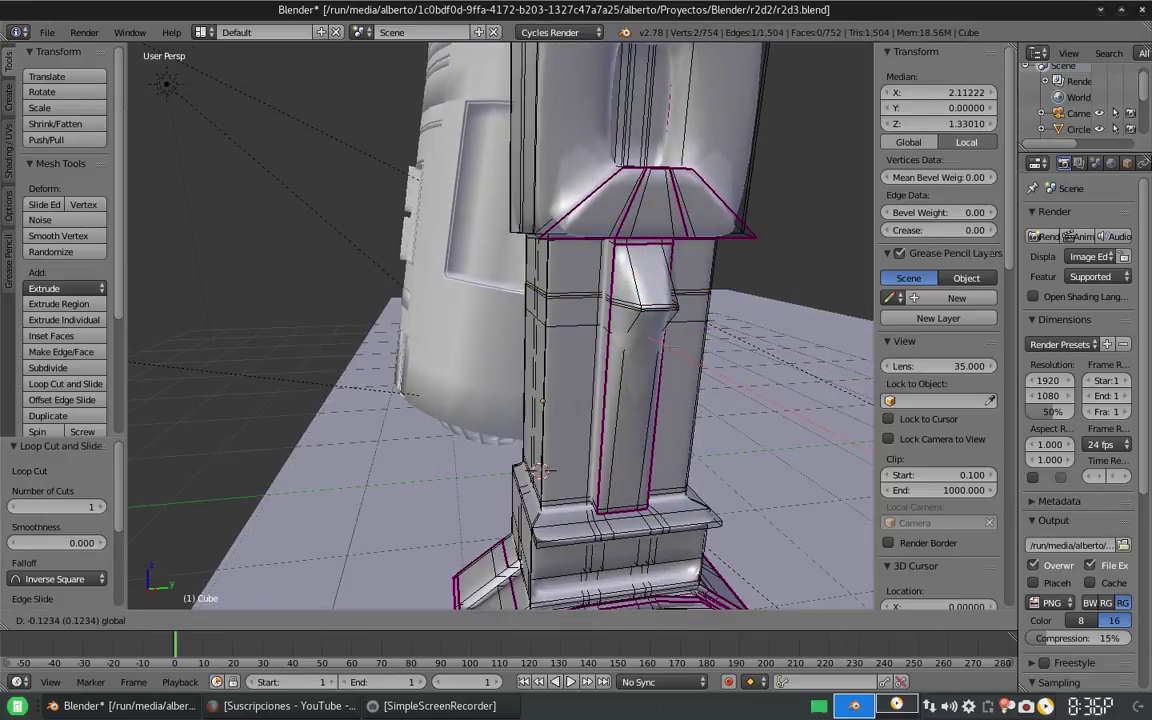
{"action": "key", "text": "Return"}
Step: Add vertical edge loops through the shin's central strip and move its lower central edge 0.062 along X
{"action": "key", "text": "ctrl+r"}
{"action": "left_click", "coordinate": [630, 420]}
{"action": "left_click", "coordinate": [630, 420]}
{"action": "right_click", "coordinate": [632, 420]}
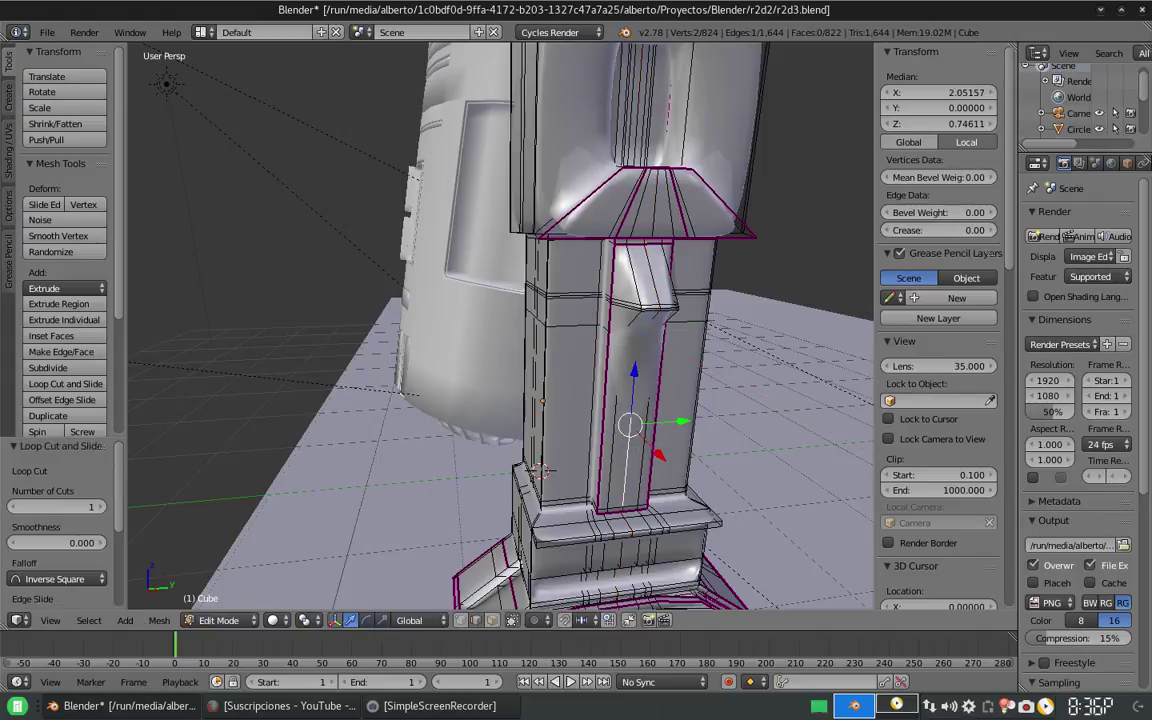
{"action": "key", "text": "g"}
{"action": "key", "text": "x"}
{"action": "key", "text": "Return"}
Step: Add a horizontal edge loop across the shin and slide it up close to the loop below the protrusion
{"action": "middle_click_drag", "start_coordinate": [520, 350], "coordinate": [560, 330]}
{"action": "key", "text": "ctrl+r"}
{"action": "left_click", "coordinate": [610, 385]}
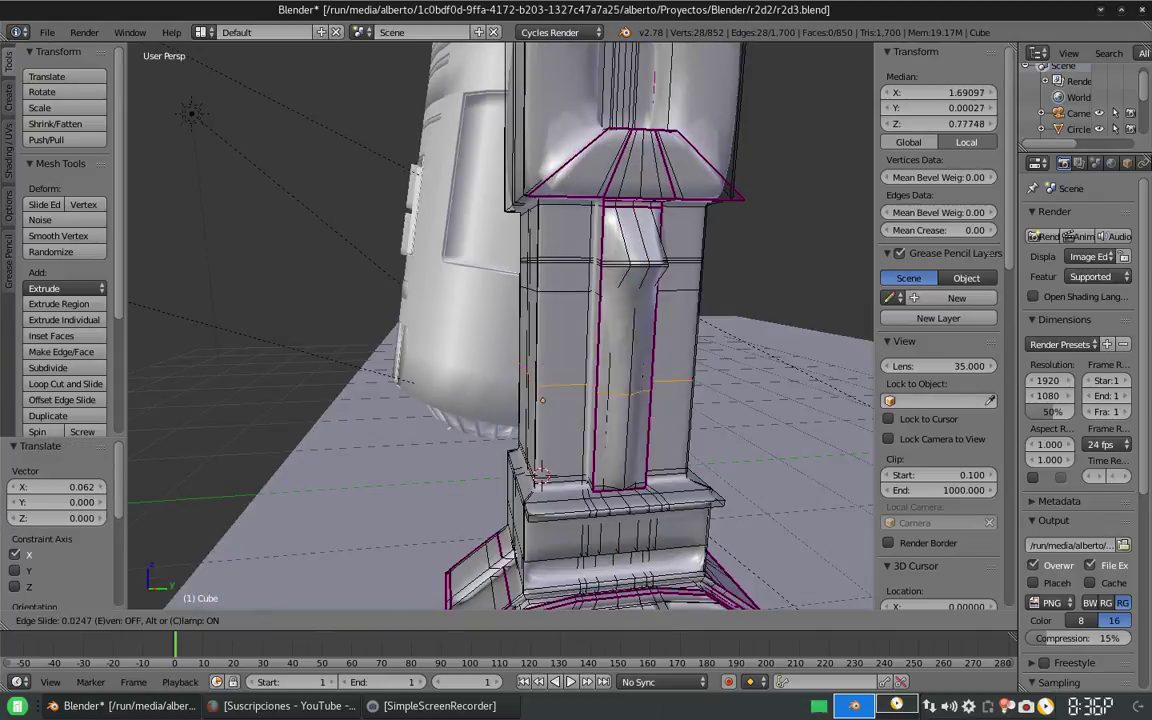
{"action": "left_click", "coordinate": [645, 247]}
{"action": "middle_click_drag", "start_coordinate": [645, 247], "coordinate": [450, 272]}
{"action": "key", "text": "ctrl+r"}
{"action": "left_click", "coordinate": [441, 271]}
{"action": "key", "text": "Escape"}
Step: Add two horizontal edge loops around the middle of the leg's upper block and scale them to about 0.57 along Z
{"action": "key", "text": "ctrl+r"}
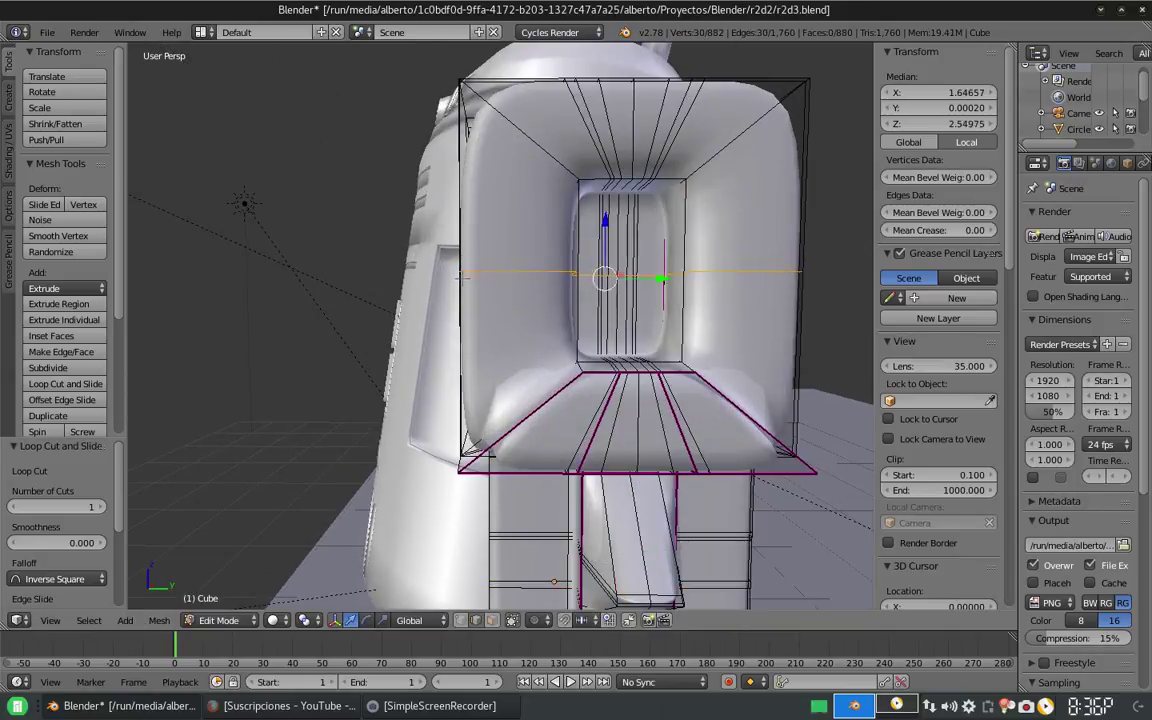
{"action": "scroll", "coordinate": [600, 250], "scroll_direction": "up", "scroll_amount": 1}
{"action": "left_click", "coordinate": [597, 211]}
{"action": "key", "text": "s"}
{"action": "key", "text": "z"}
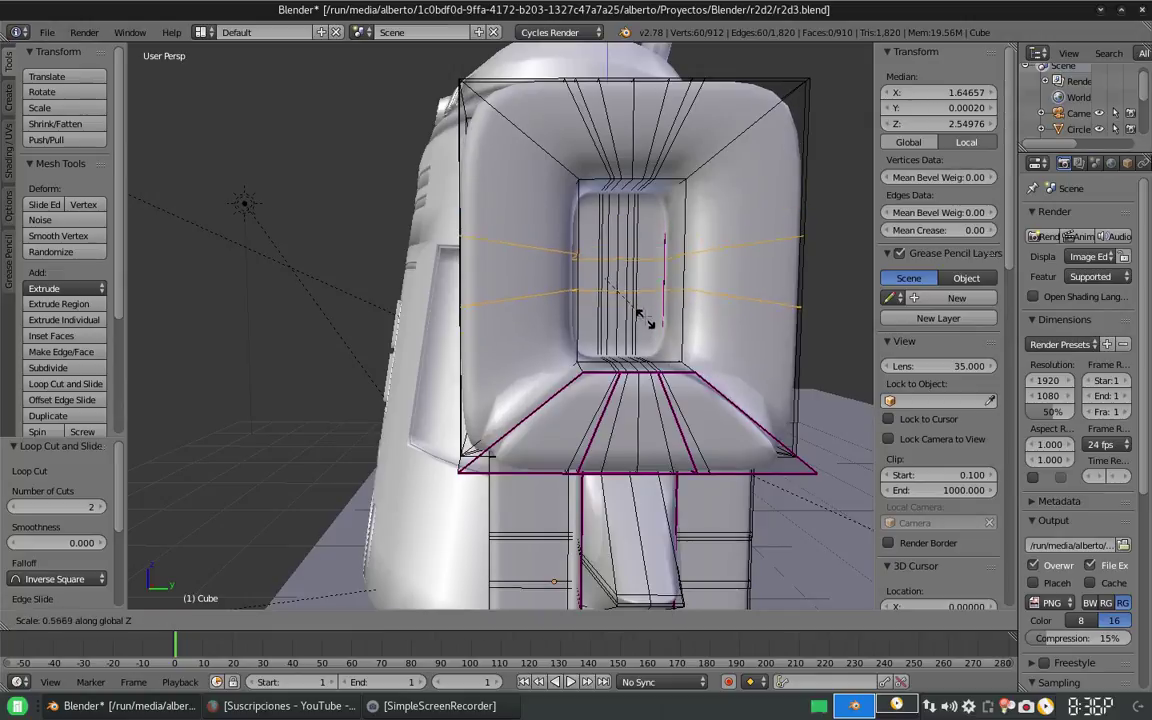
{"action": "left_click", "coordinate": [640, 312]}
Step: Extrude the recess's middle side faces inward along Y at scale 0.395, and its upper and lower middle faces along Z at 0.426
{"action": "middle_click_drag", "start_coordinate": [560, 350], "coordinate": [660, 346]}
{"action": "key", "text": "ctrl+r"}
{"action": "left_click", "coordinate": [630, 288]}
{"action": "key", "text": "s"}
{"action": "key", "text": "y"}
{"action": "left_click", "coordinate": [617, 324]}
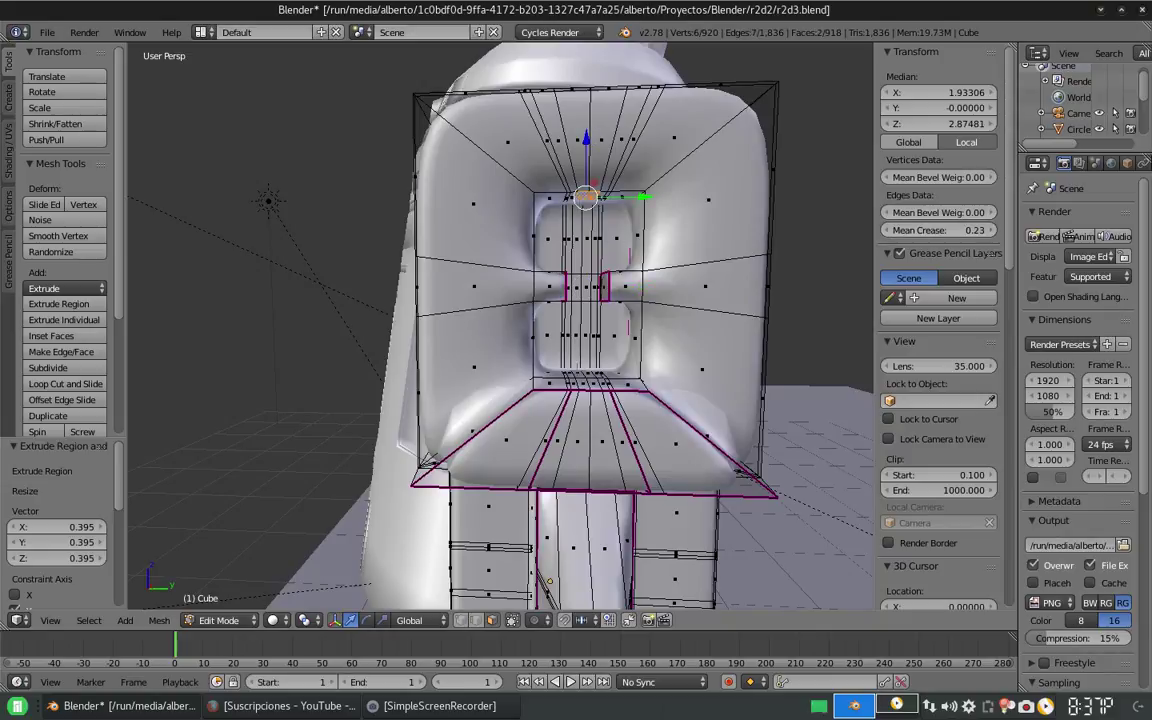
{"action": "key", "text": "e"}
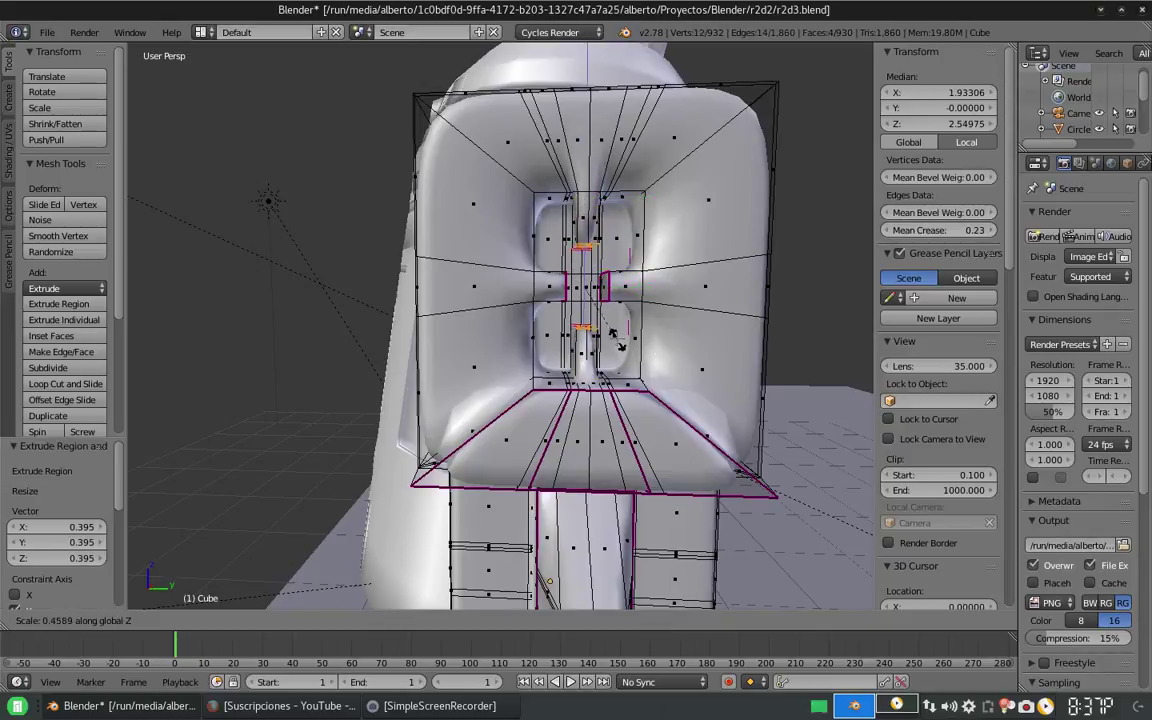
{"action": "left_click", "coordinate": [617, 338]}
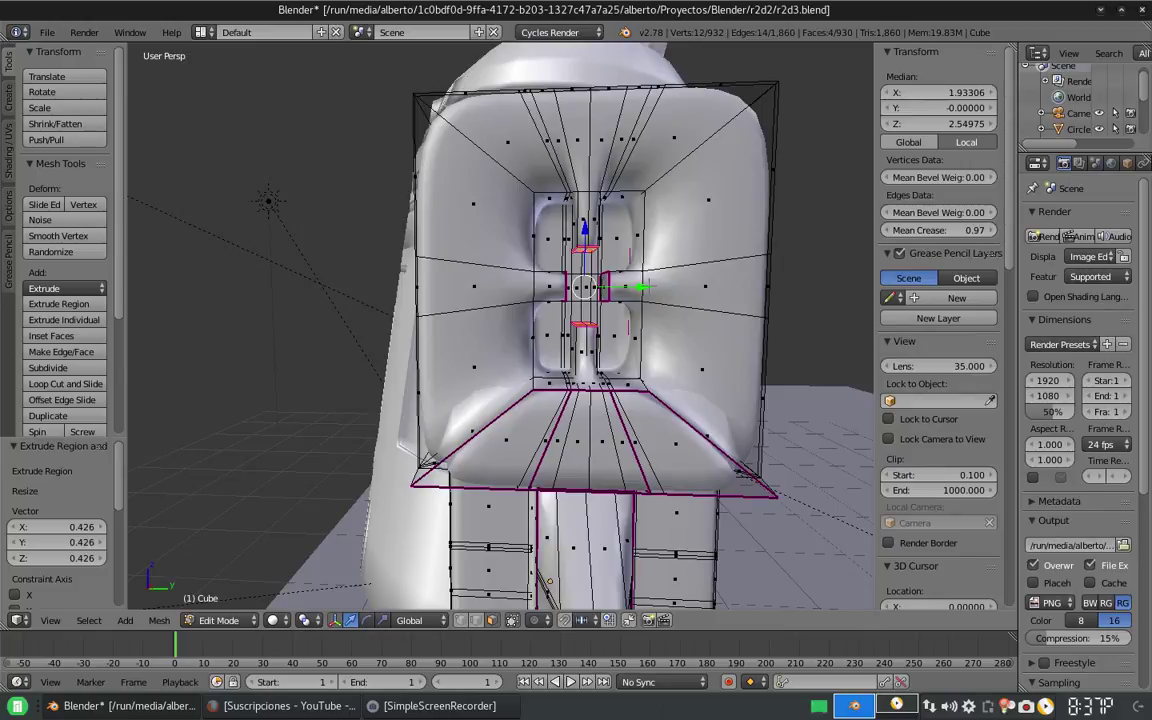
Step: Extrude the central faces of the recess outward, shift them 0.032 along X, and check the leg in Object Mode
{"action": "scroll", "coordinate": [607, 316], "scroll_direction": "up", "scroll_amount": 5}
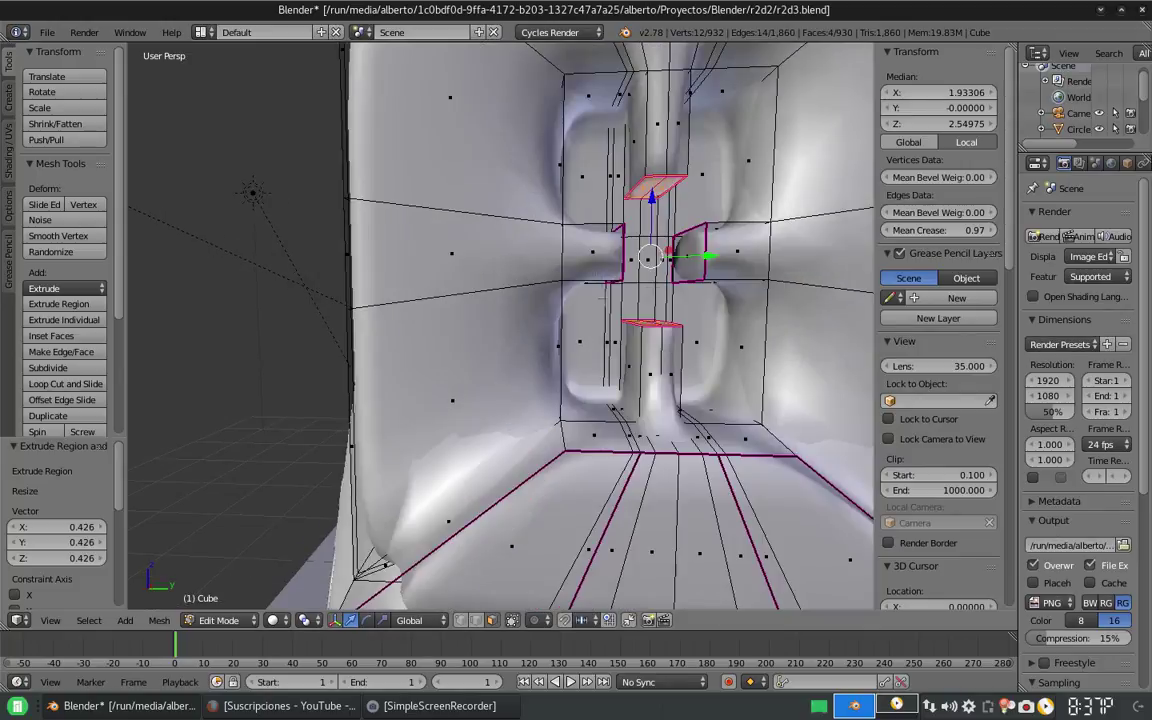
{"action": "key", "text": "e"}
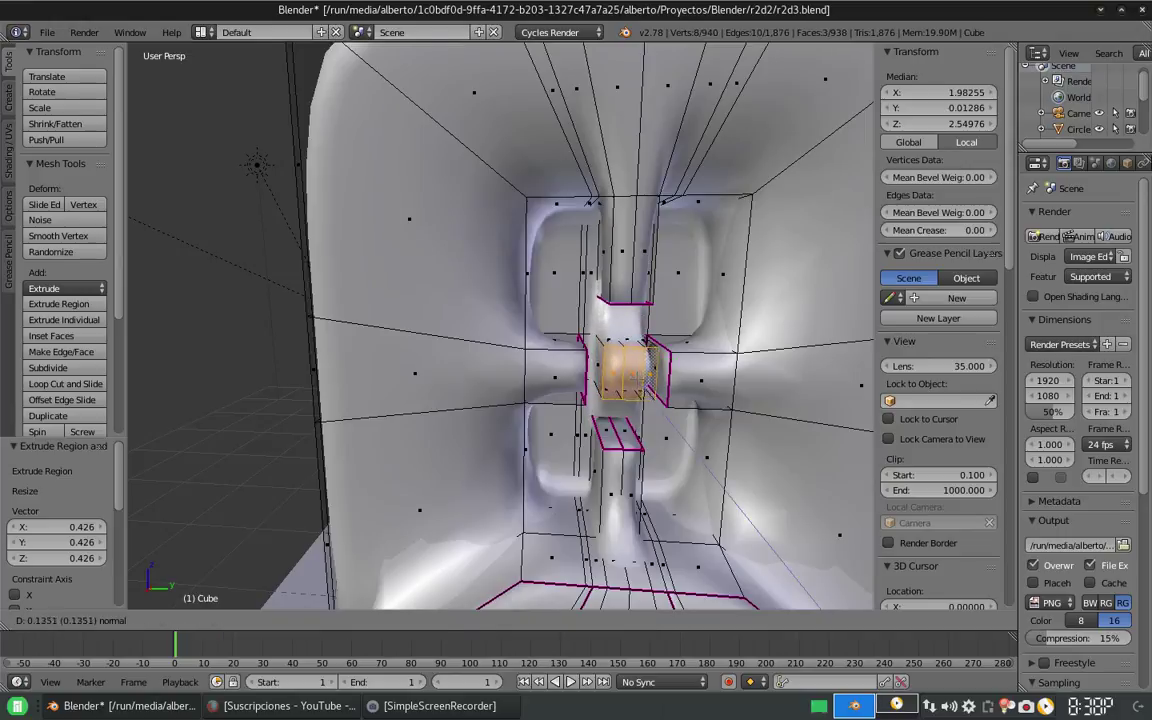
{"action": "key", "text": "x"}
{"action": "key", "text": "Return"}
{"action": "middle_click_drag", "start_coordinate": [600, 330], "coordinate": [520, 295]}
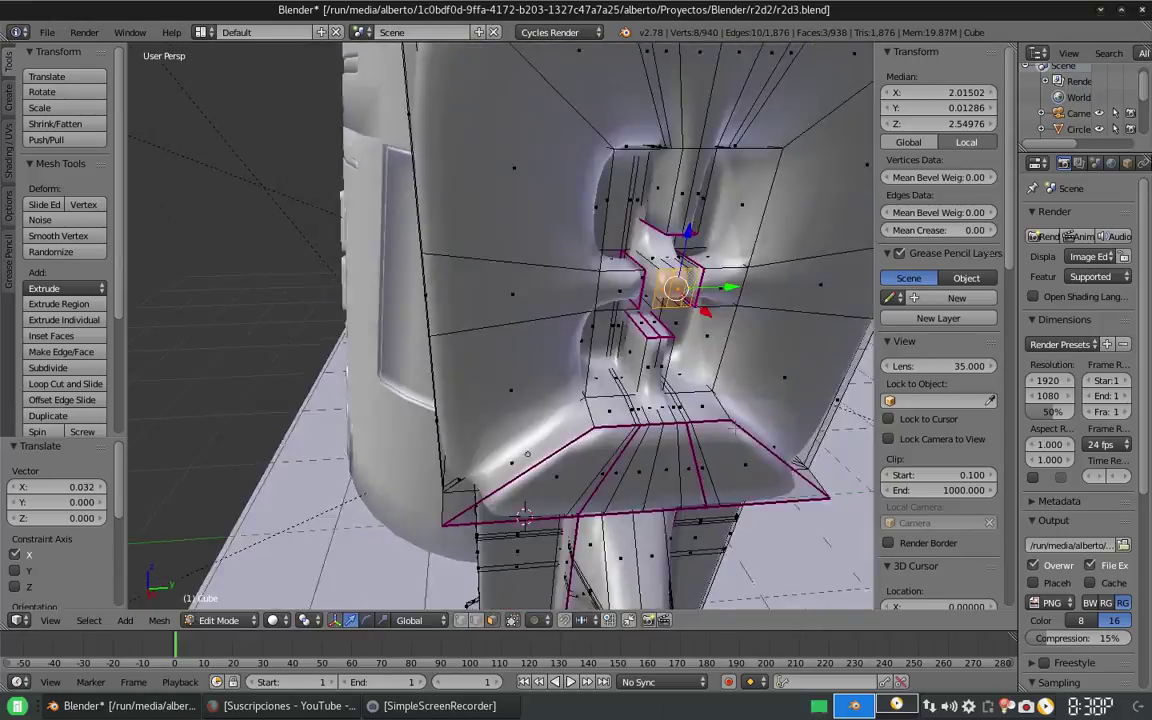
{"action": "scroll", "coordinate": [600, 420], "scroll_direction": "down", "scroll_amount": 5}
{"action": "key", "text": "Tab"}
{"action": "middle_click_drag", "start_coordinate": [590, 424], "coordinate": [630, 424]}
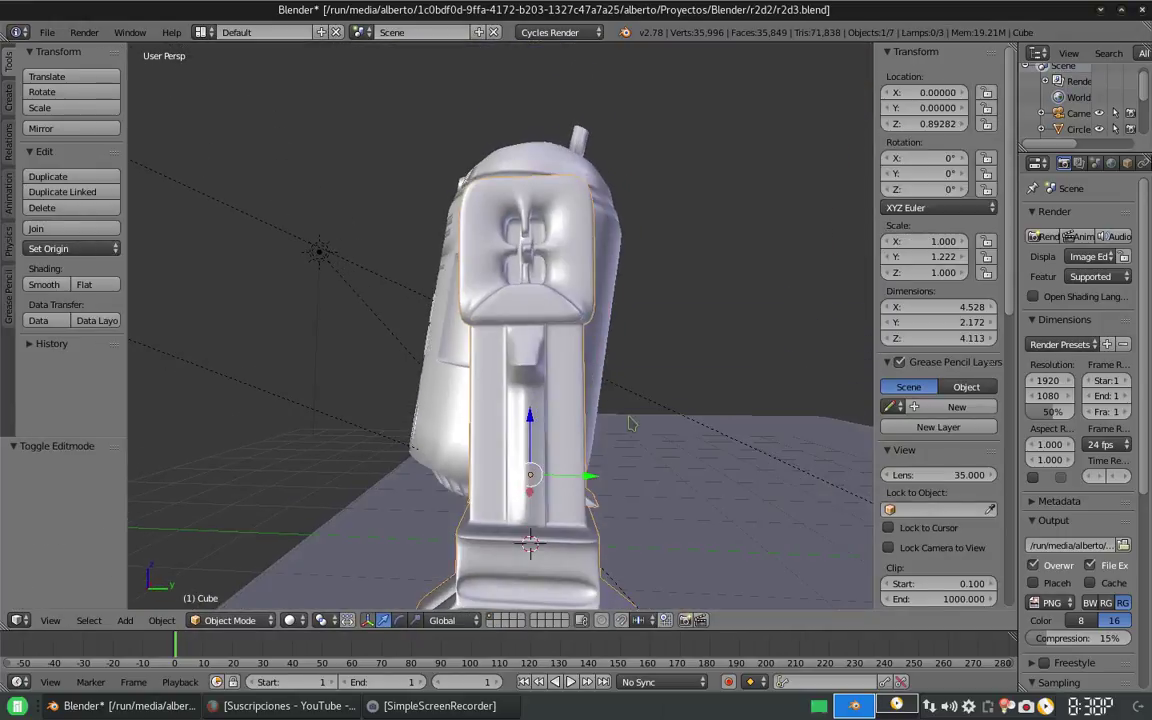
{"action": "middle_click_drag", "start_coordinate": [646, 517], "coordinate": [617, 504]}
Step: Raise the middle faces on top of the leg's upper block along Z with smooth proportional editing, and return to Object Mode
{"action": "key", "text": "Tab"}
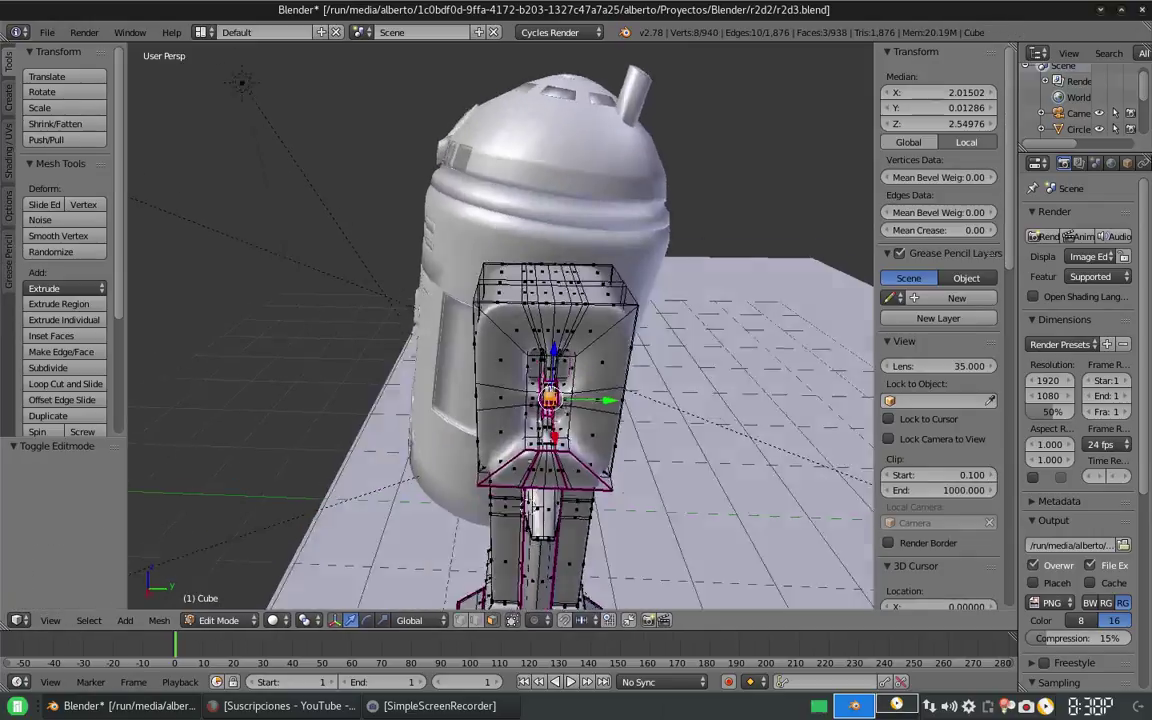
{"action": "middle_click_drag", "start_coordinate": [580, 330], "coordinate": [570, 200]}
{"action": "key", "text": "o"}
{"action": "key", "text": "g"}
{"action": "key", "text": "z"}
{"action": "left_click", "coordinate": [567, 183]}
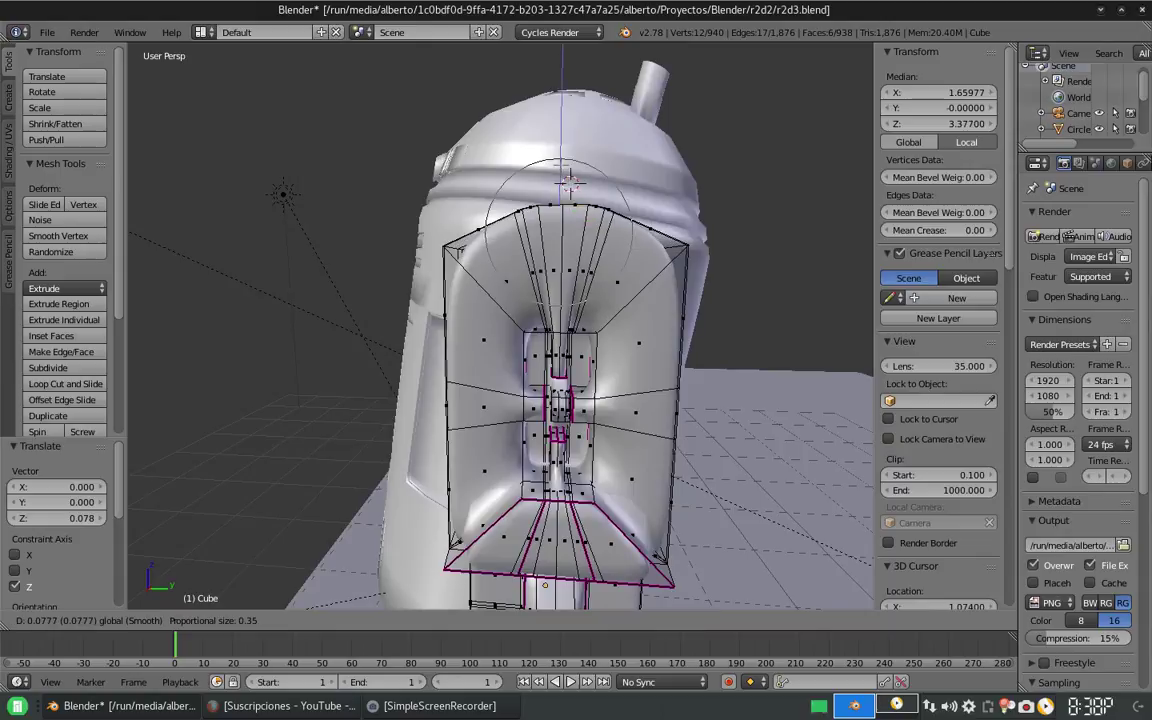
{"action": "key", "text": "Tab"}
{"action": "scroll", "coordinate": [600, 350], "scroll_direction": "down", "scroll_amount": 5}
{"action": "middle_click_drag", "start_coordinate": [780, 330], "coordinate": [717, 328]}
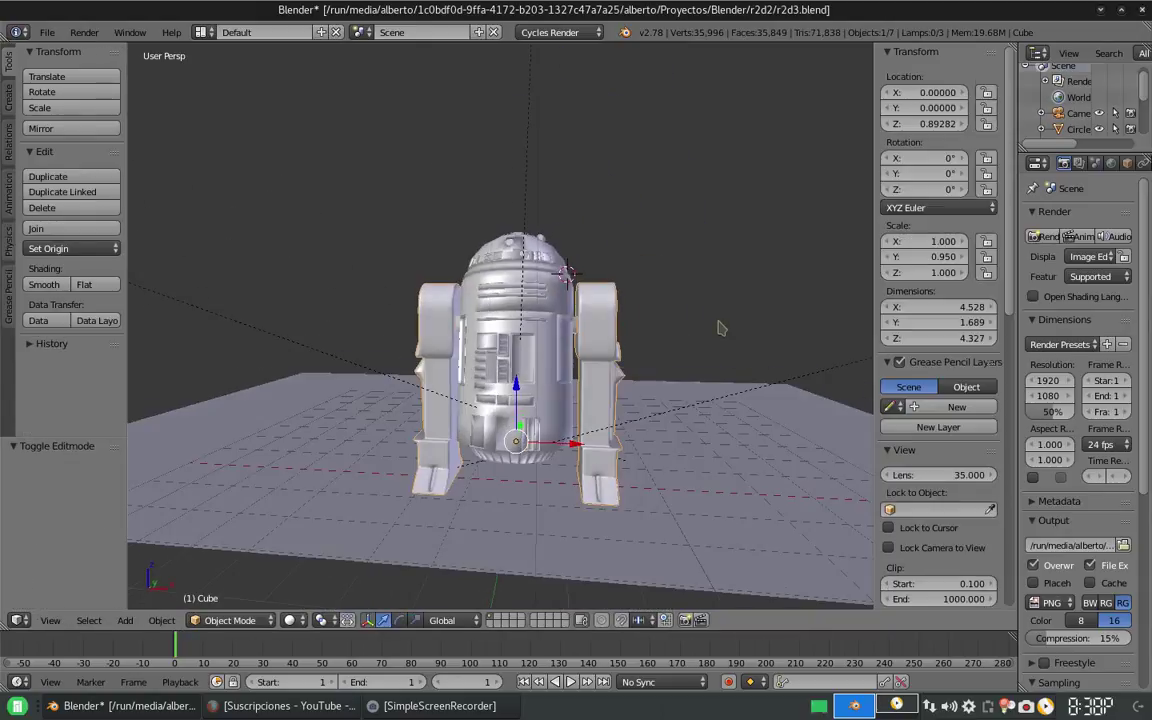
Step: Narrow the mirrored legs along the X axis by scaling their whole mesh by about 0.637
{"action": "right_click", "coordinate": [600, 345]}
{"action": "key", "text": "Tab"}
{"action": "key", "text": "a"}
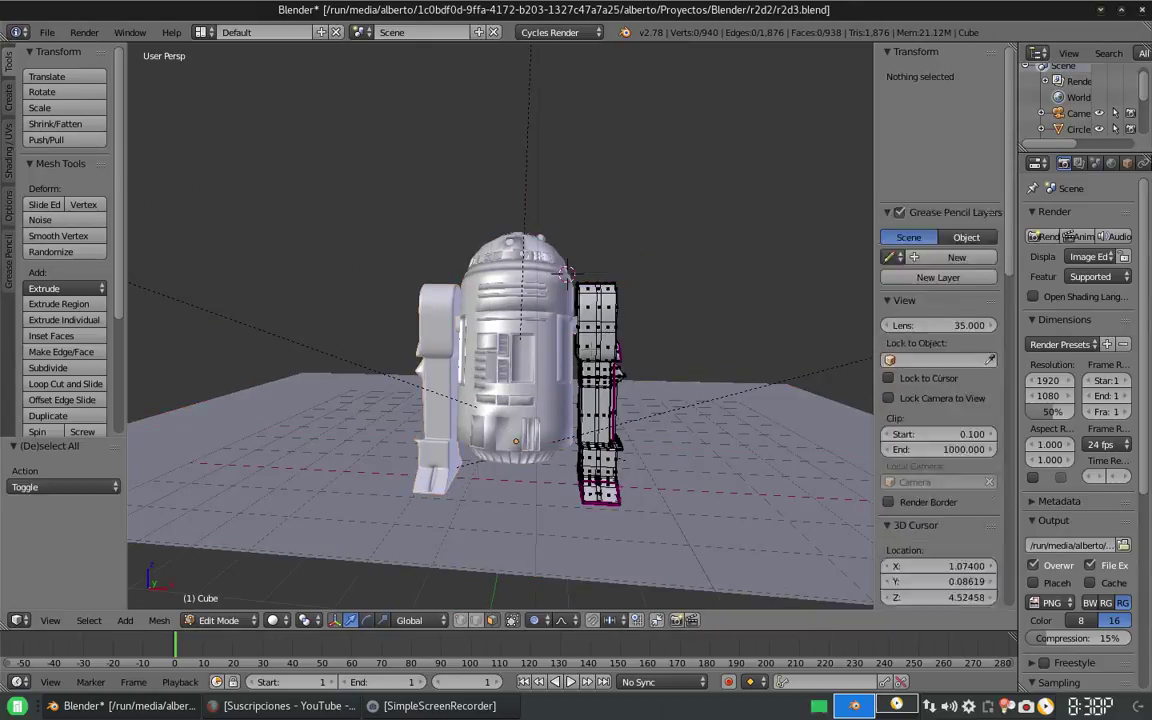
{"action": "key", "text": "a"}
{"action": "key", "text": "s"}
{"action": "key", "text": "x"}
{"action": "left_click", "coordinate": [638, 370]}
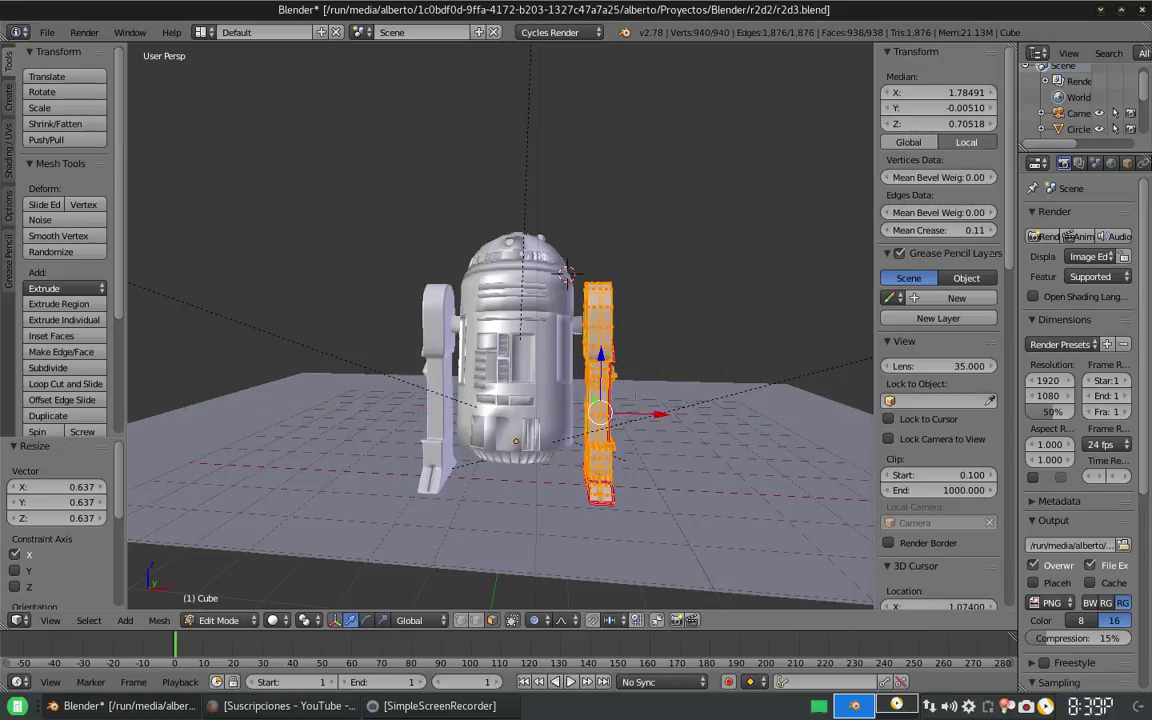
{"action": "key", "text": "Tab"}
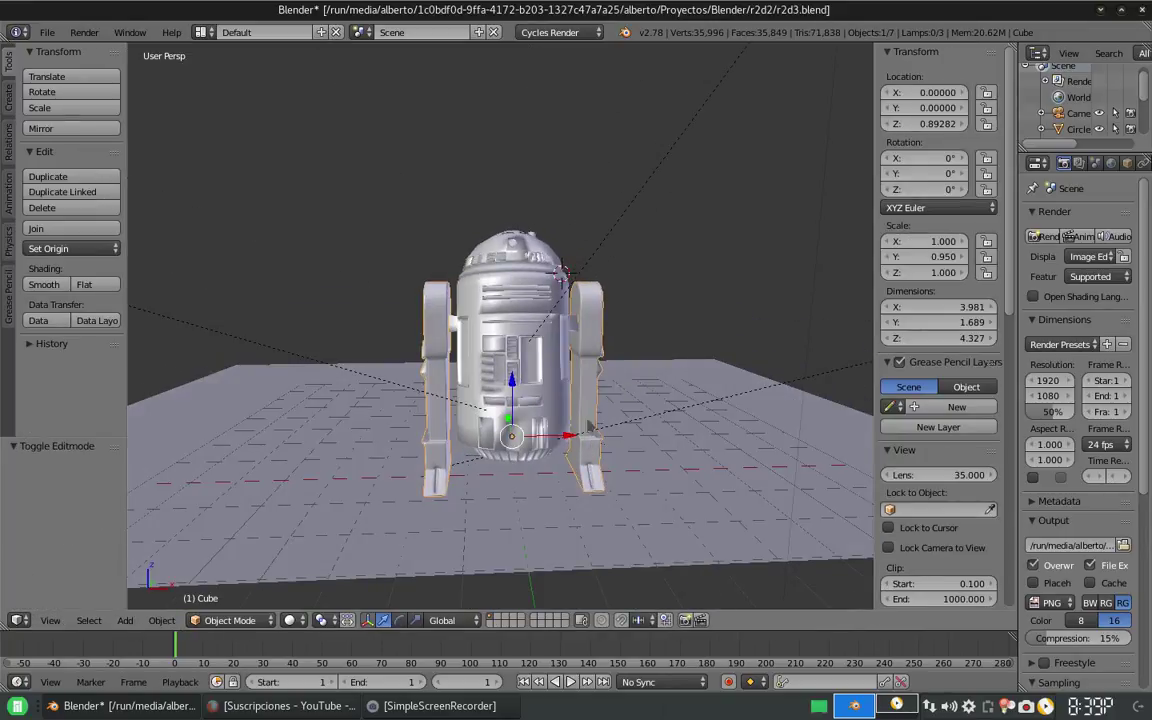
Step: Flatten the faces on the body's underside along Z with a scale of 0 and rotate them about -3.6° around X
{"action": "middle_click_drag", "start_coordinate": [589, 426], "coordinate": [326, 441]}
{"action": "right_click", "coordinate": [500, 380]}
{"action": "key", "text": "Tab"}
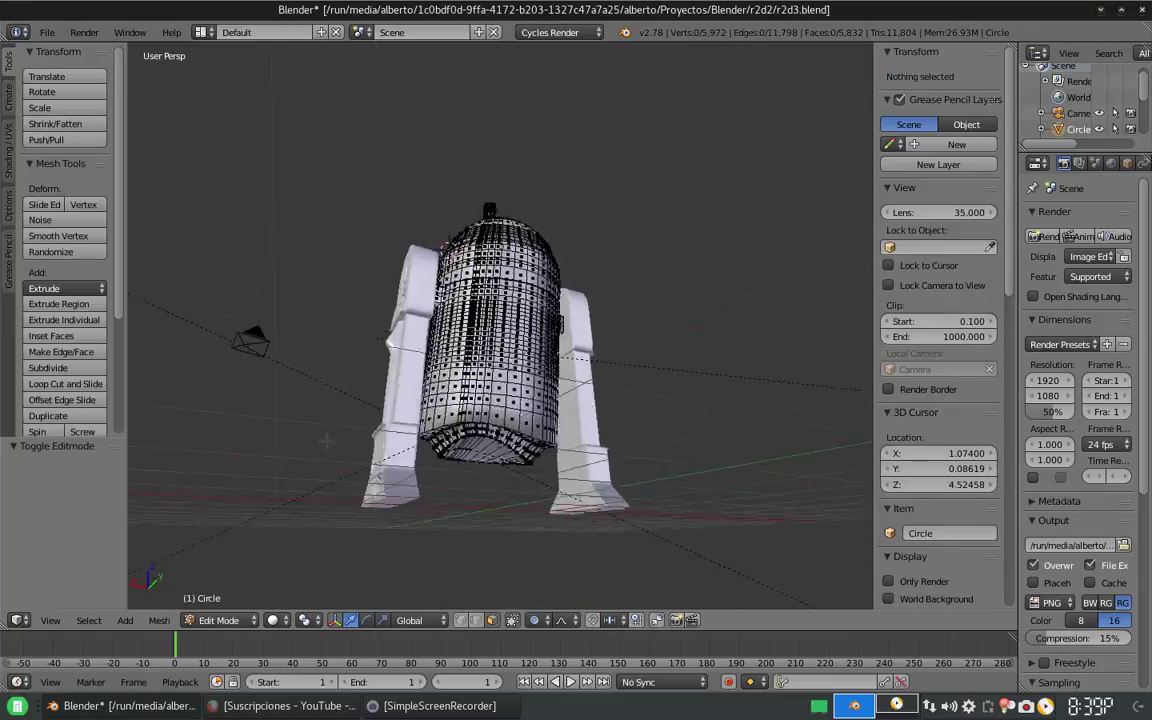
{"action": "scroll", "coordinate": [326, 441], "scroll_direction": "up", "scroll_amount": 2}
{"action": "left_click", "coordinate": [540, 398], "text": "alt"}
{"action": "middle_click_drag", "start_coordinate": [540, 398], "coordinate": [630, 418]}
{"action": "key", "text": "s"}
{"action": "key", "text": "z"}
{"action": "key", "text": "0"}
{"action": "key", "text": "Return"}
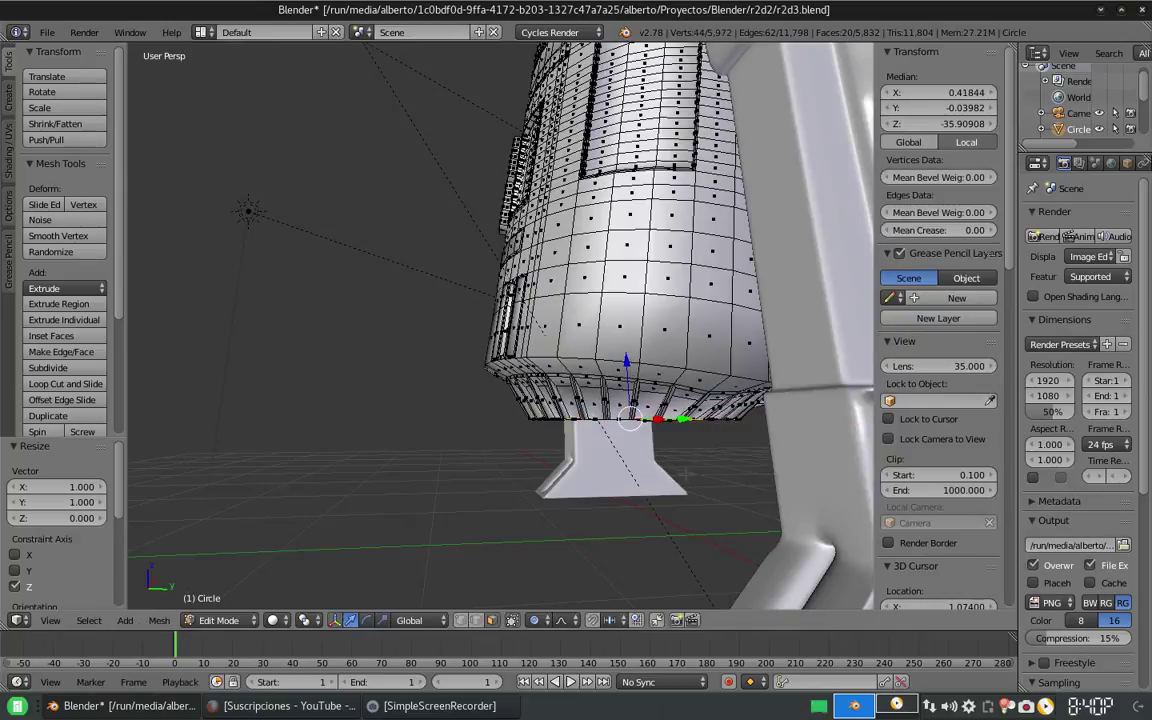
{"action": "left_click", "coordinate": [688, 487]}
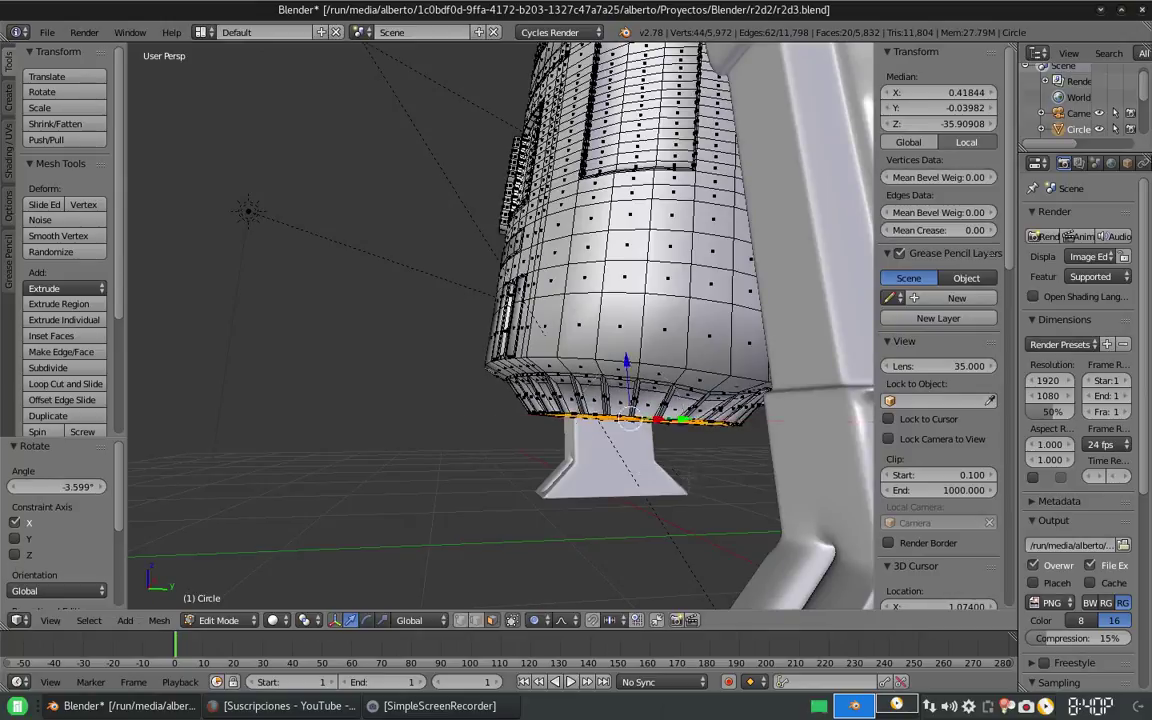
Step: Lower several edges and vertices of the body's lower rim along Z using proportional editing
{"action": "middle_click_drag", "start_coordinate": [688, 487], "coordinate": [590, 465]}
{"action": "scroll", "coordinate": [590, 465], "scroll_direction": "up", "scroll_amount": 3}
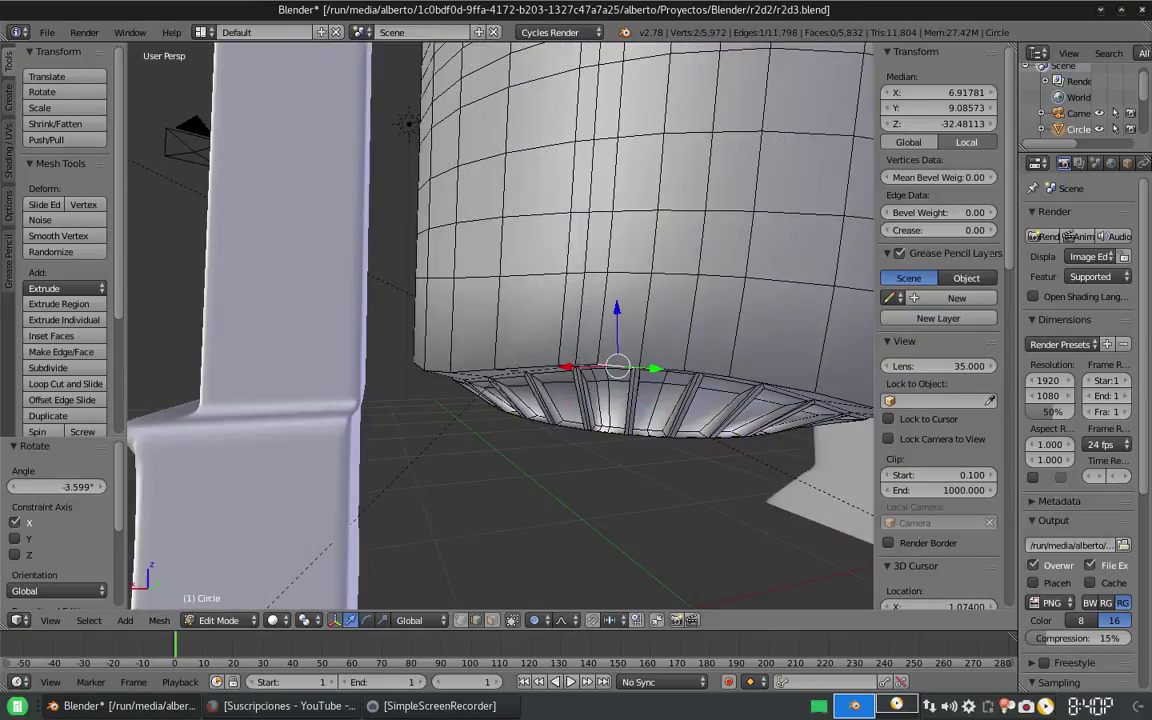
{"action": "key", "text": "g"}
{"action": "key", "text": "z"}
{"action": "key", "text": "Return"}
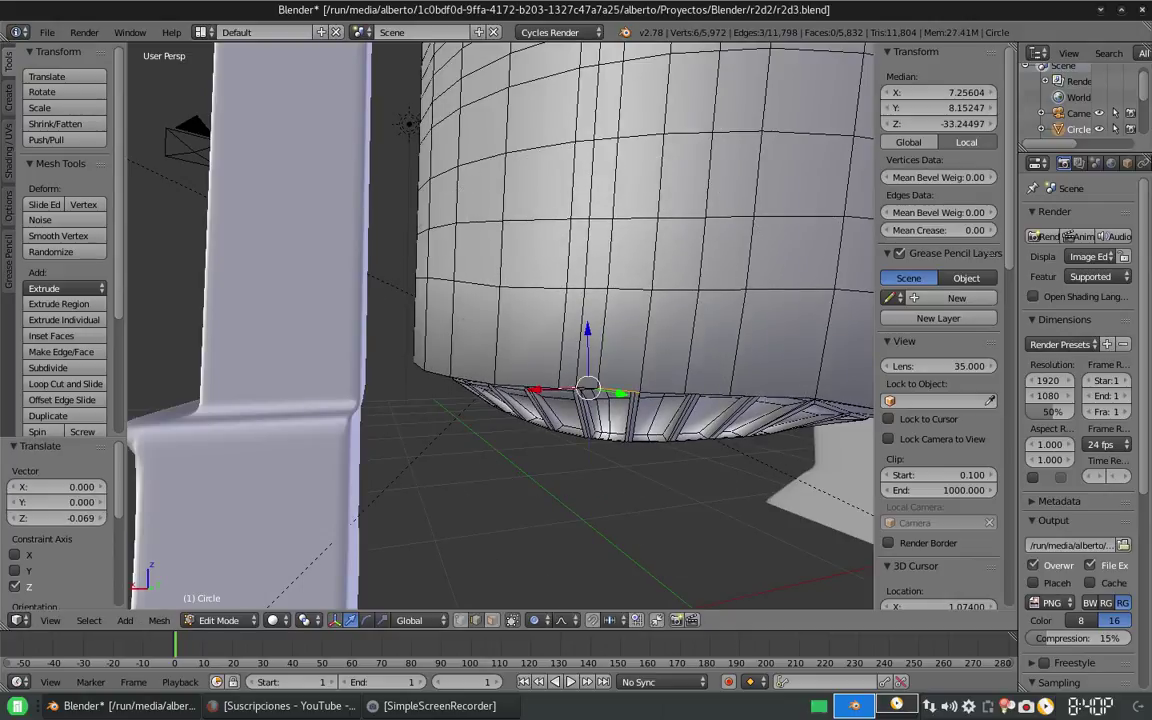
{"action": "key", "text": "g"}
{"action": "key", "text": "z"}
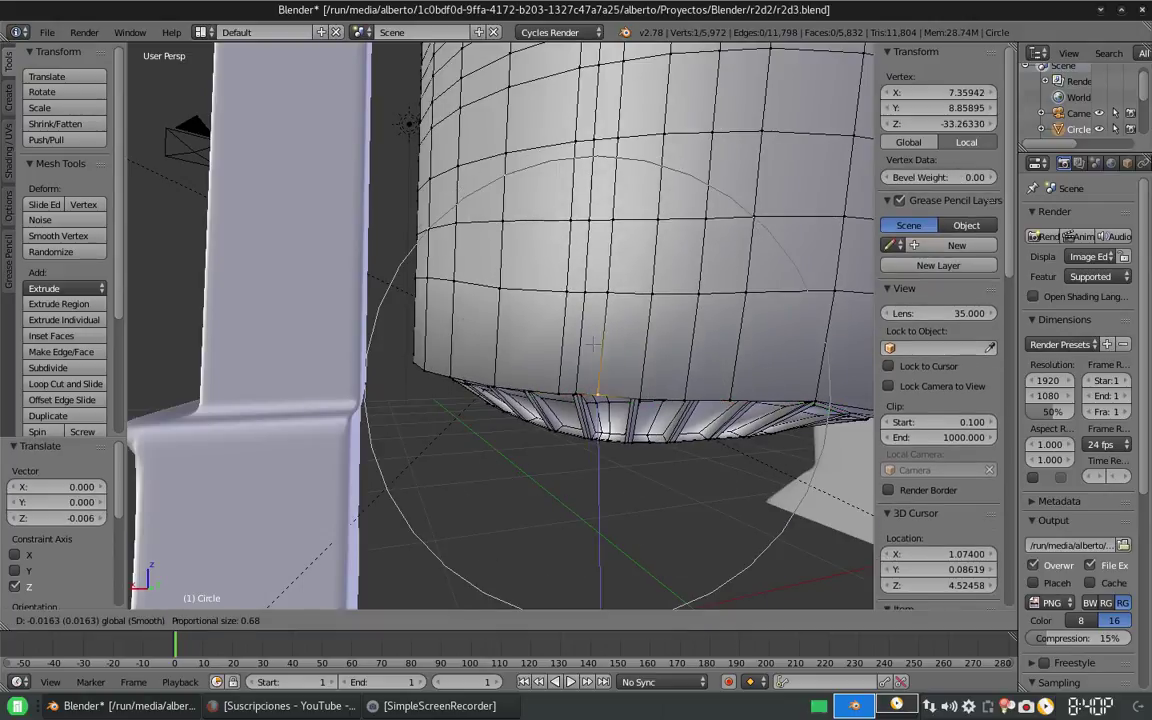
{"action": "key", "text": "Return"}
{"action": "scroll", "coordinate": [524, 572], "scroll_direction": "down", "scroll_amount": 5}
{"action": "scroll", "coordinate": [524, 572], "scroll_direction": "up", "scroll_amount": 2}
{"action": "key", "text": "g"}
{"action": "key", "text": "z"}
{"action": "key", "text": "Return"}
Step: Select only the flat cap faces on the body's underside
{"action": "middle_click_drag", "start_coordinate": [590, 300], "coordinate": [450, 380]}
{"action": "scroll", "coordinate": [585, 150], "scroll_direction": "down", "scroll_amount": 4}
{"action": "scroll", "coordinate": [443, 562], "scroll_direction": "up", "scroll_amount": 3}
{"action": "key", "text": "a"}
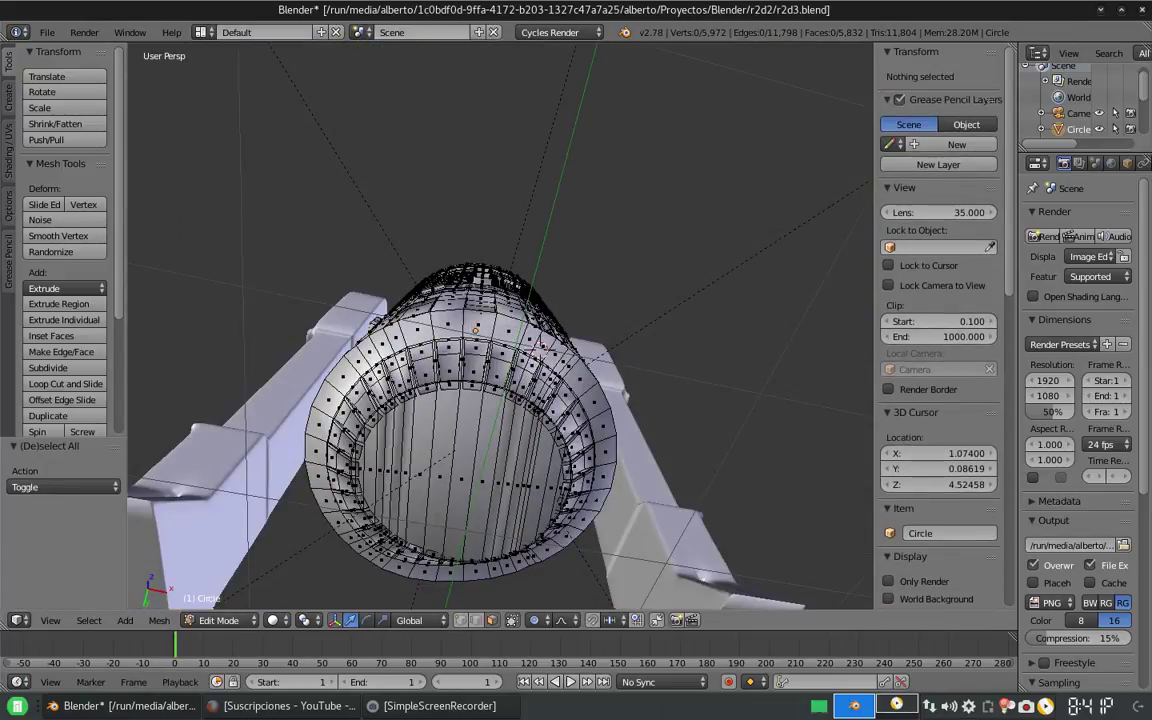
{"action": "right_click", "coordinate": [381, 470], "text": "alt"}
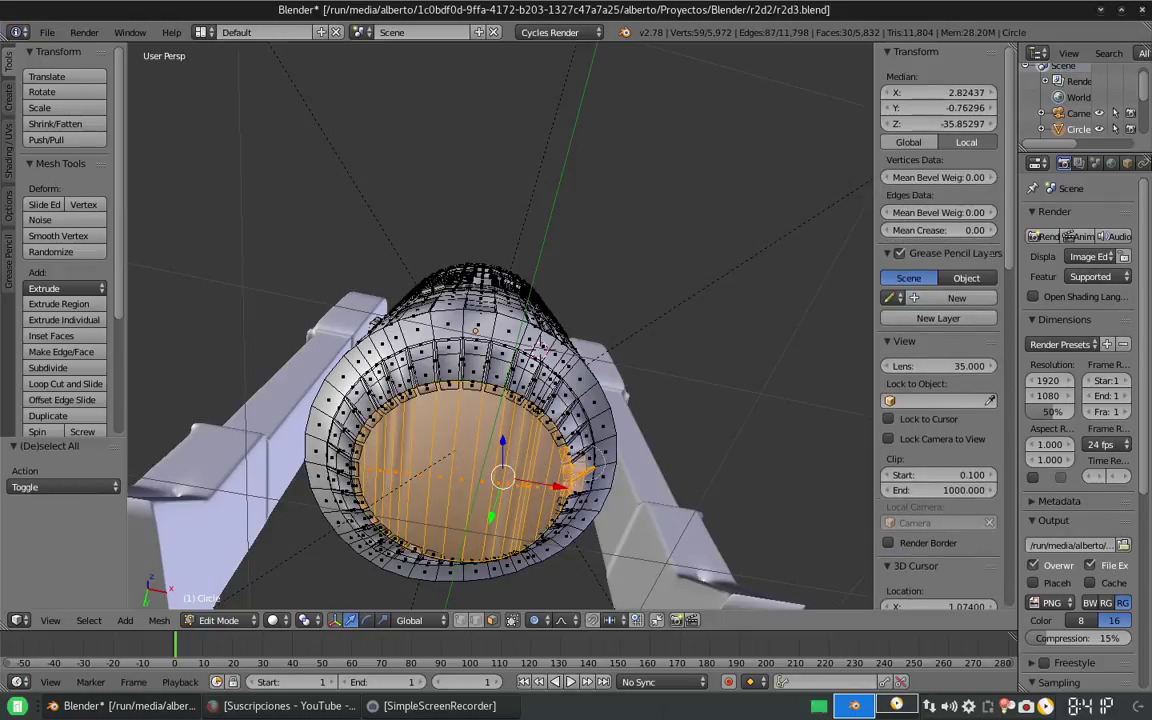
{"action": "right_click", "coordinate": [540, 484], "text": "alt+shift"}
{"action": "scroll", "coordinate": [540, 484], "scroll_direction": "up", "scroll_amount": 5}
{"action": "middle_click_drag", "start_coordinate": [540, 484], "coordinate": [540, 356]}
{"action": "left_click", "coordinate": [512, 620]}
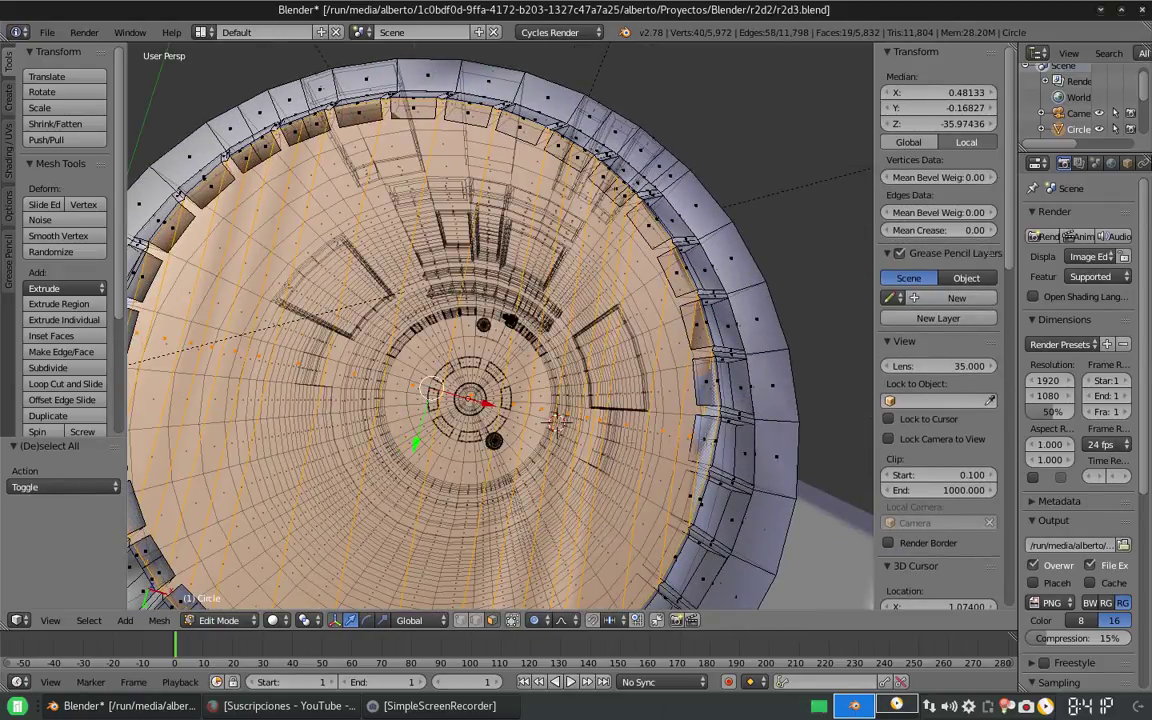
{"action": "middle_click_drag", "start_coordinate": [557, 424], "coordinate": [590, 330]}
{"action": "scroll", "coordinate": [481, 395], "scroll_direction": "up", "scroll_amount": 4}
{"action": "scroll", "coordinate": [481, 395], "scroll_direction": "down", "scroll_amount": 5}
Step: Inset the underside cap by about 1.26 and extrude it about 0.65 into the body
{"action": "key", "text": "i"}
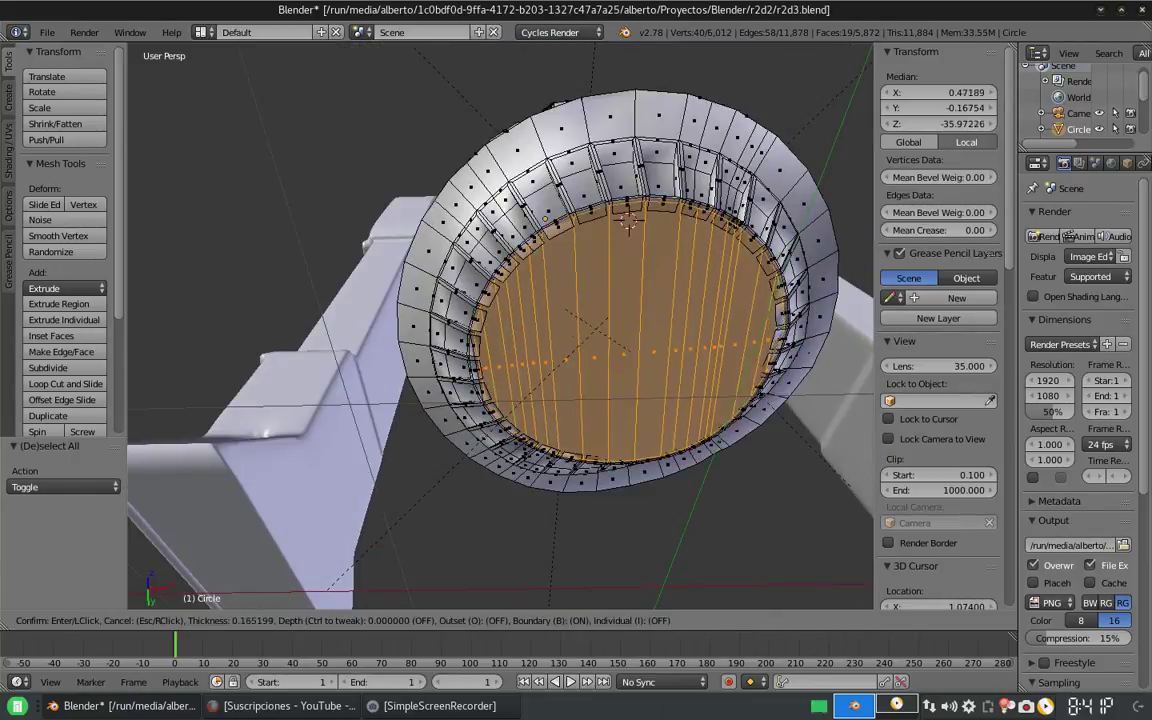
{"action": "key", "text": "Escape"}
{"action": "key", "text": "i"}
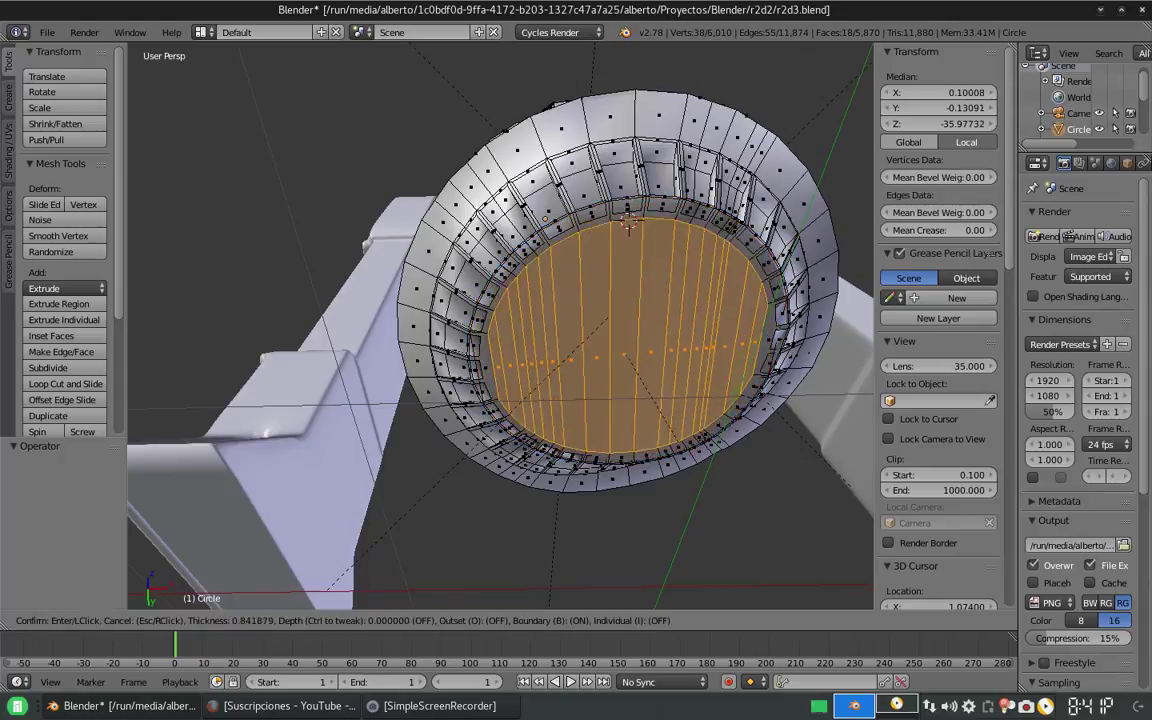
{"action": "key", "text": "Return"}
{"action": "middle_click_drag", "start_coordinate": [628, 219], "coordinate": [615, 120]}
{"action": "key", "text": "e"}
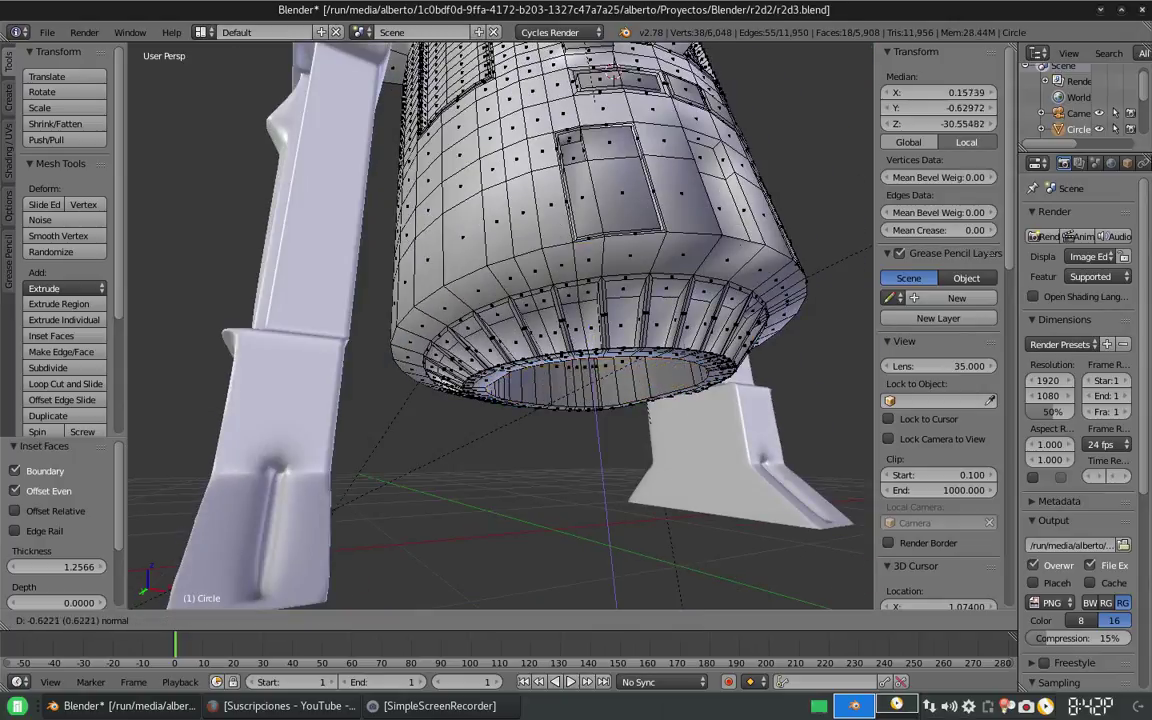
{"action": "left_click", "coordinate": [612, 76]}
Step: Inset the recessed cap faces by about 1.04 and scale them down a little
{"action": "middle_click_drag", "start_coordinate": [742, 462], "coordinate": [617, 321]}
{"action": "key", "text": "i"}
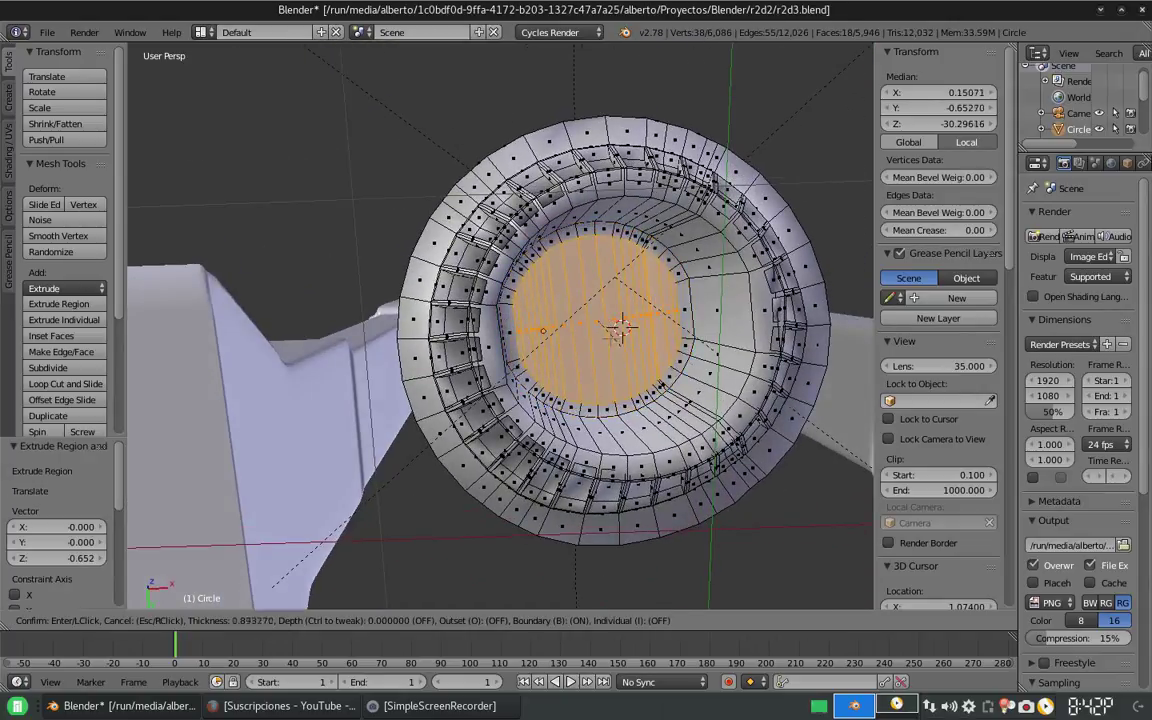
{"action": "key", "text": "Return"}
{"action": "key", "text": "s"}
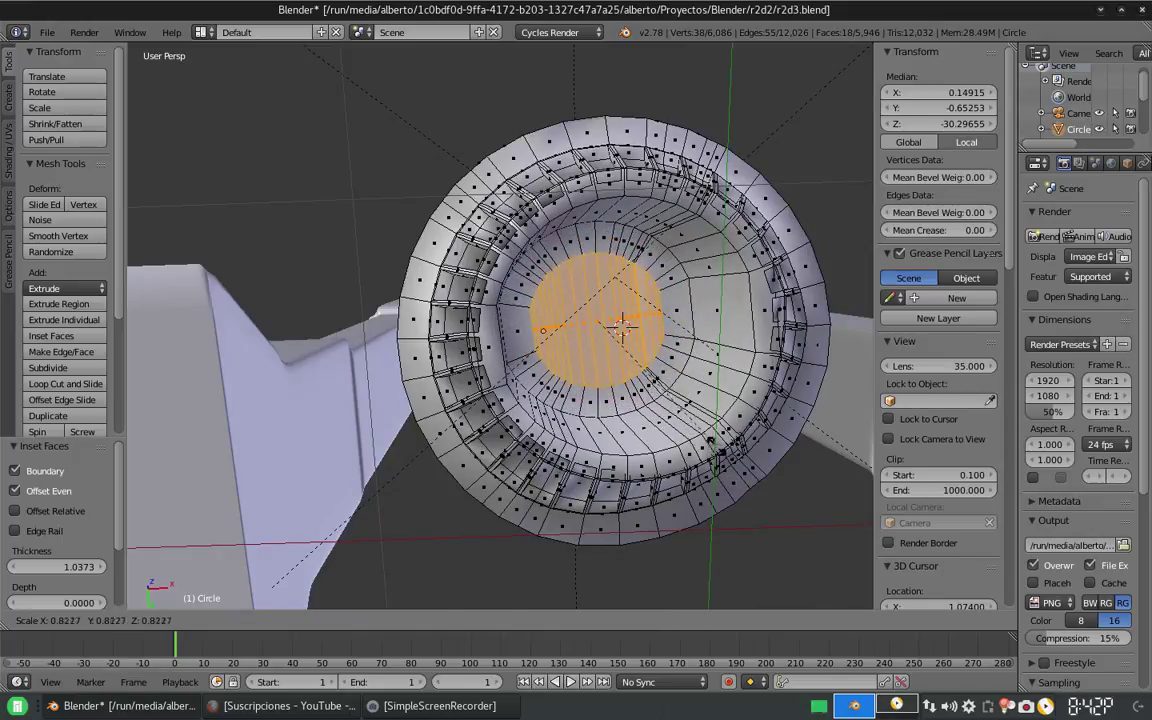
{"action": "left_click", "coordinate": [617, 327]}
Step: Extrude the inner cap faces about 0.99 downward to form a central post beneath the body
{"action": "middle_click_drag", "start_coordinate": [617, 327], "coordinate": [597, 303]}
{"action": "key", "text": "e"}
{"action": "left_click", "coordinate": [618, 190]}
{"action": "middle_click_drag", "start_coordinate": [618, 190], "coordinate": [659, 186]}
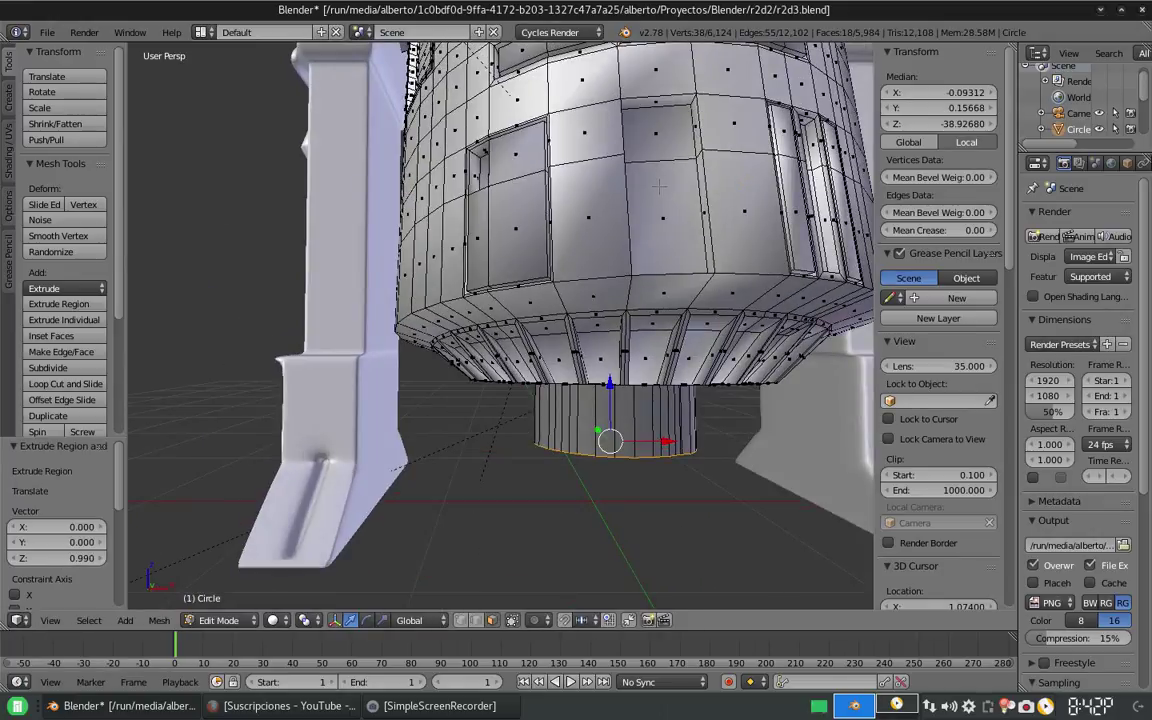
{"action": "mouse_move", "coordinate": [660, 440]}
{"action": "middle_mouse_down"}
{"action": "mouse_move", "coordinate": [664, 430]}
{"action": "mouse_move", "coordinate": [668, 444]}
{"action": "middle_mouse_up"}
Step: Scale the post's end along X by about 0.761 and extrude a further section downward
{"action": "key", "text": "s"}
{"action": "key", "text": "x"}
{"action": "left_click", "coordinate": [617, 442]}
{"action": "key", "text": "e"}
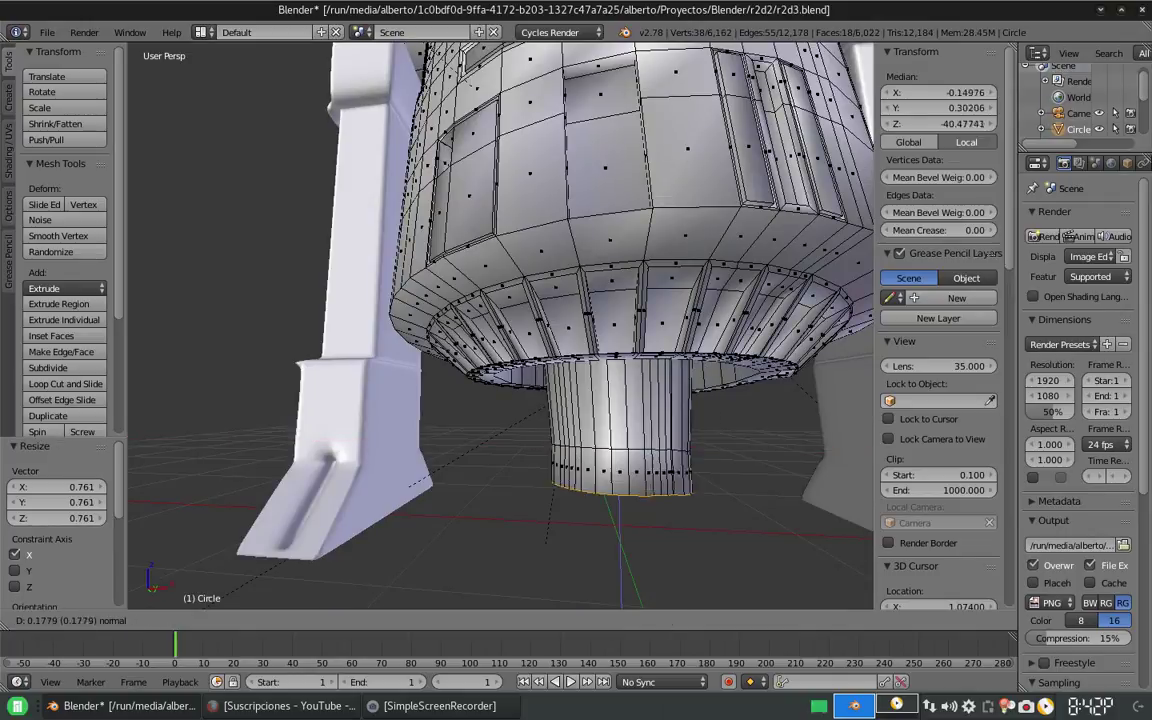
{"action": "left_click", "coordinate": [546, 449]}
Step: Extrude the front and back faces of the post's lowest section and scale them outward by about 1.98
{"action": "key", "text": "a"}
{"action": "left_click_drag", "start_coordinate": [542, 438], "coordinate": [705, 545]}
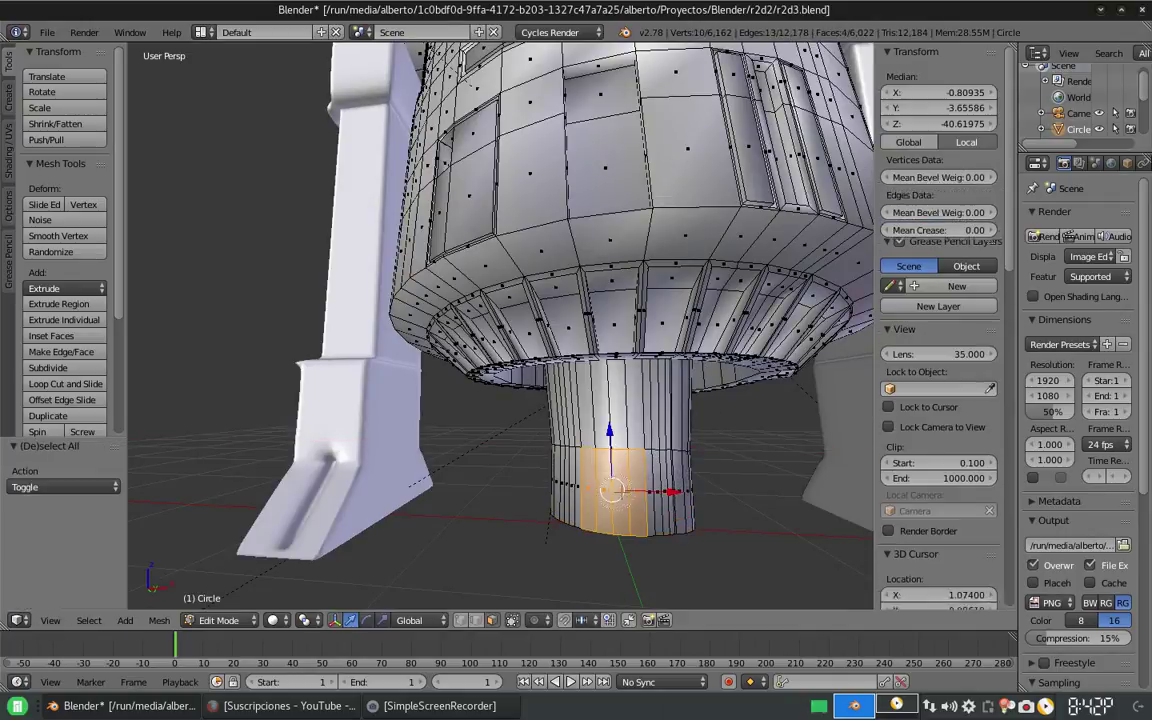
{"action": "middle_click_drag", "start_coordinate": [560, 455], "coordinate": [790, 455]}
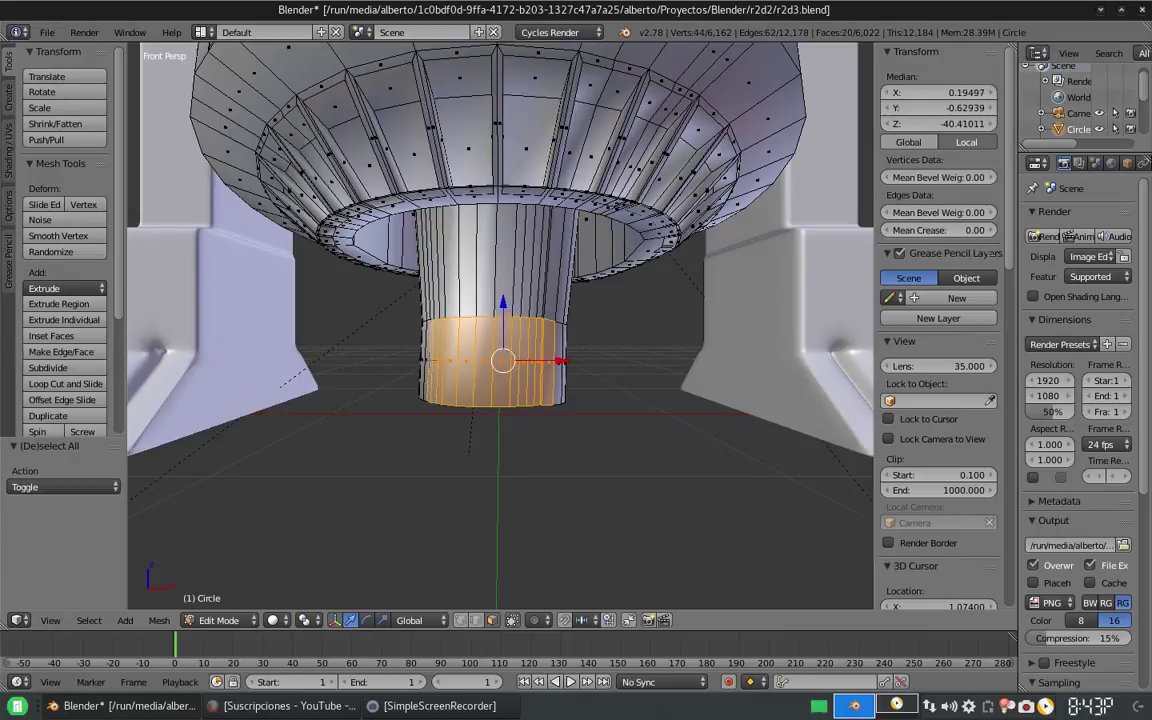
{"action": "key", "text": "ctrl+KP_1"}
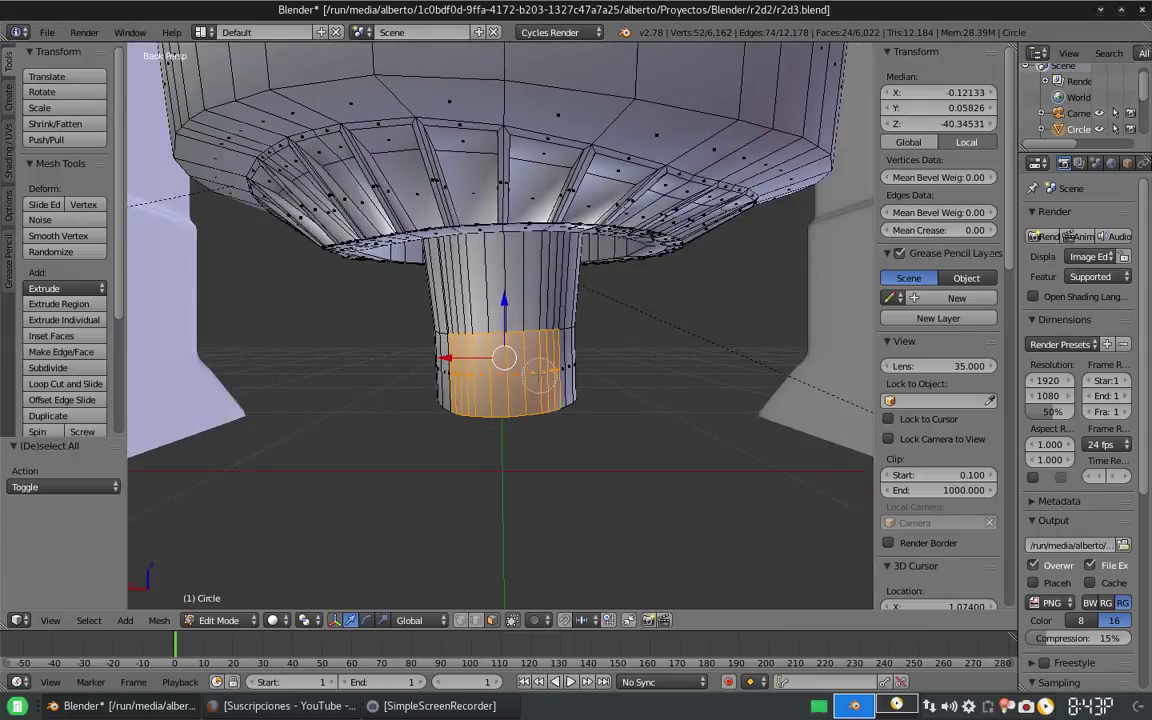
{"action": "middle_click_drag", "start_coordinate": [500, 360], "coordinate": [560, 300]}
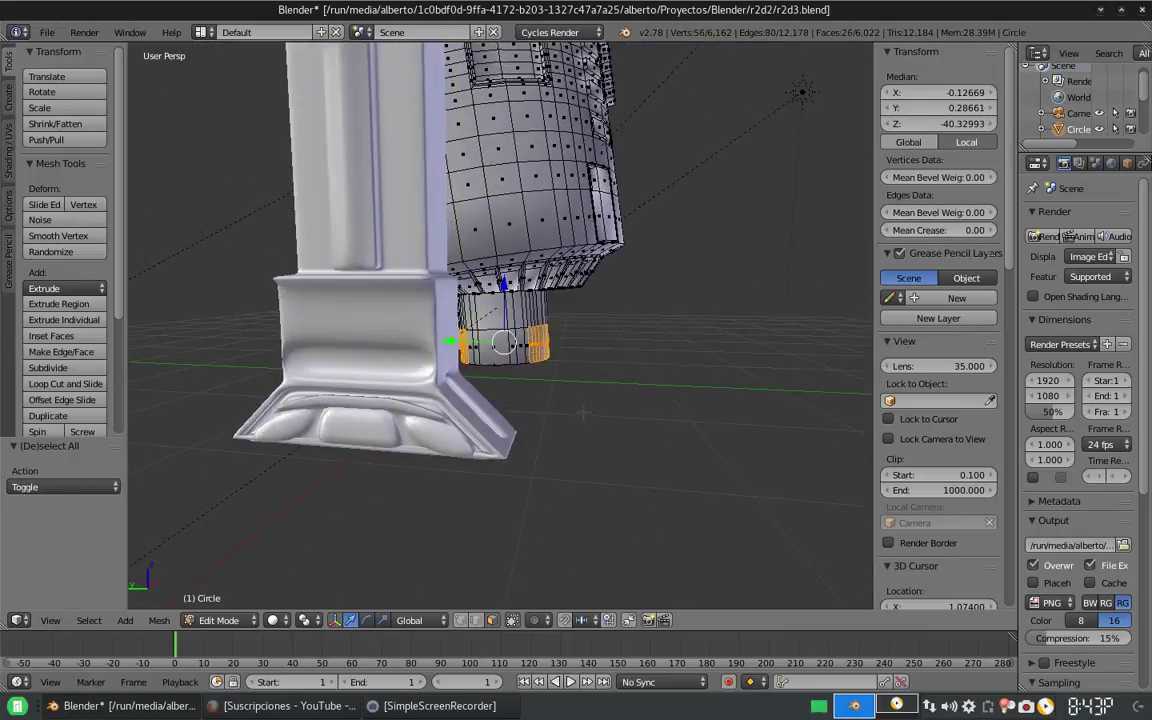
{"action": "key", "text": "e"}
{"action": "left_click", "coordinate": [715, 478]}
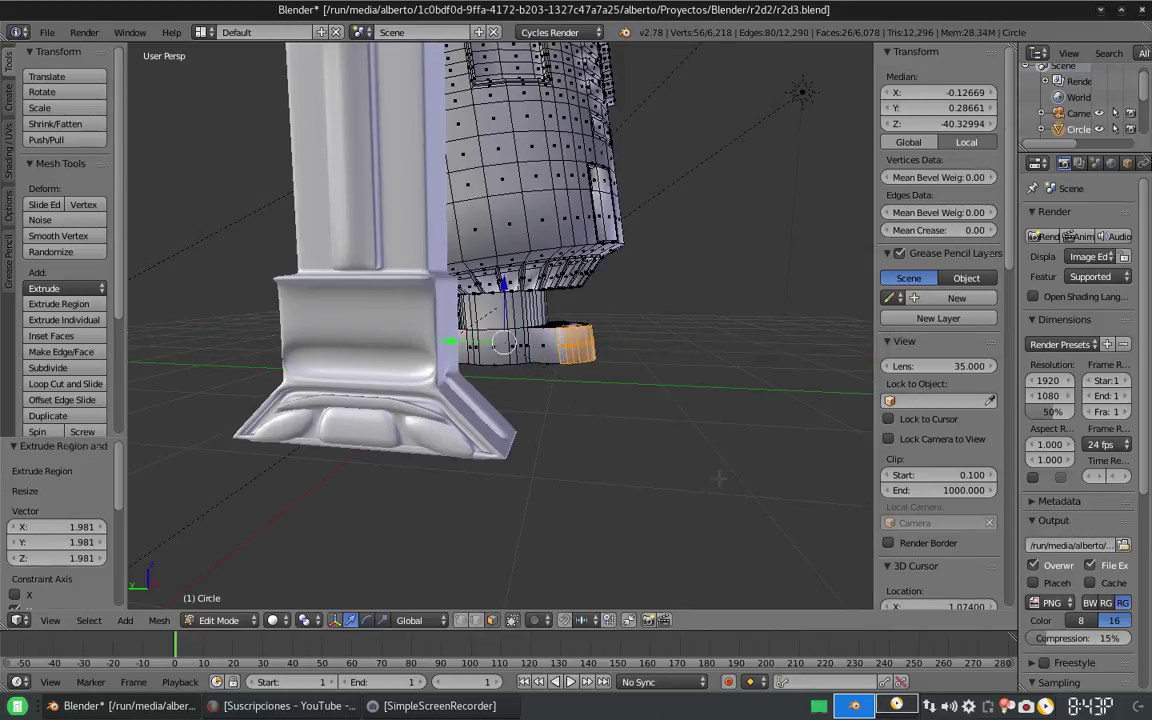
{"action": "middle_click_drag", "start_coordinate": [715, 478], "coordinate": [553, 411]}
{"action": "key", "text": "Tab"}
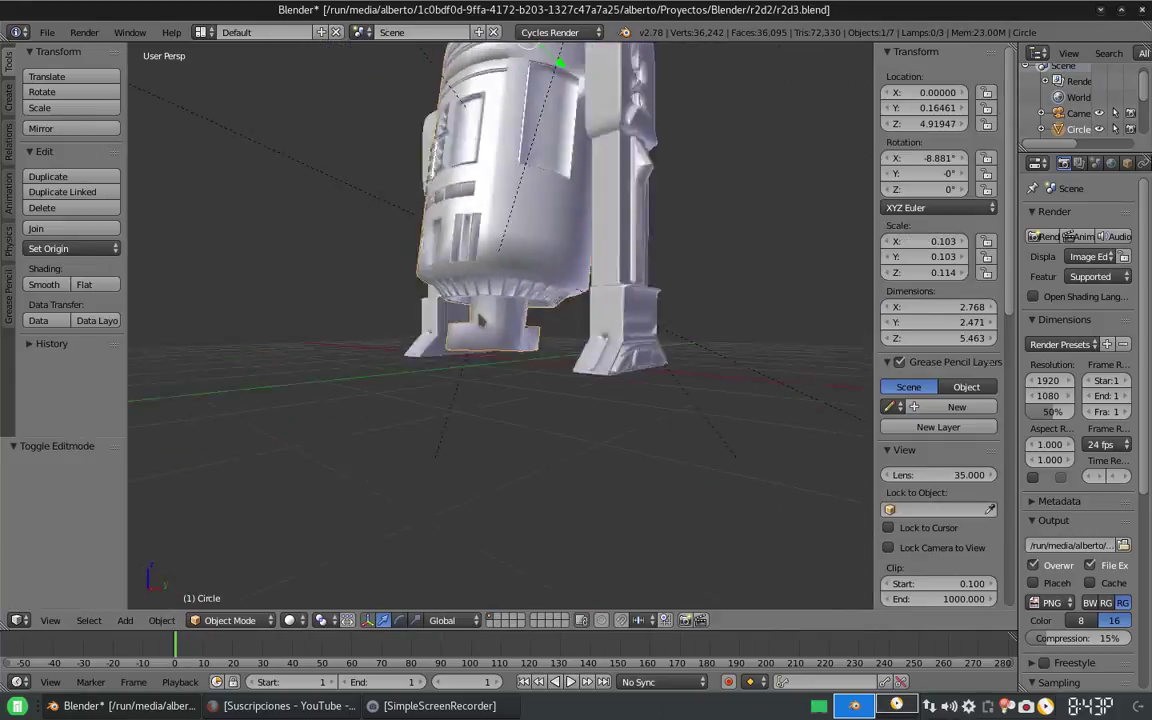
Step: Select the whole foot block at the post's end and move it down along Z
{"action": "key", "text": "Tab"}
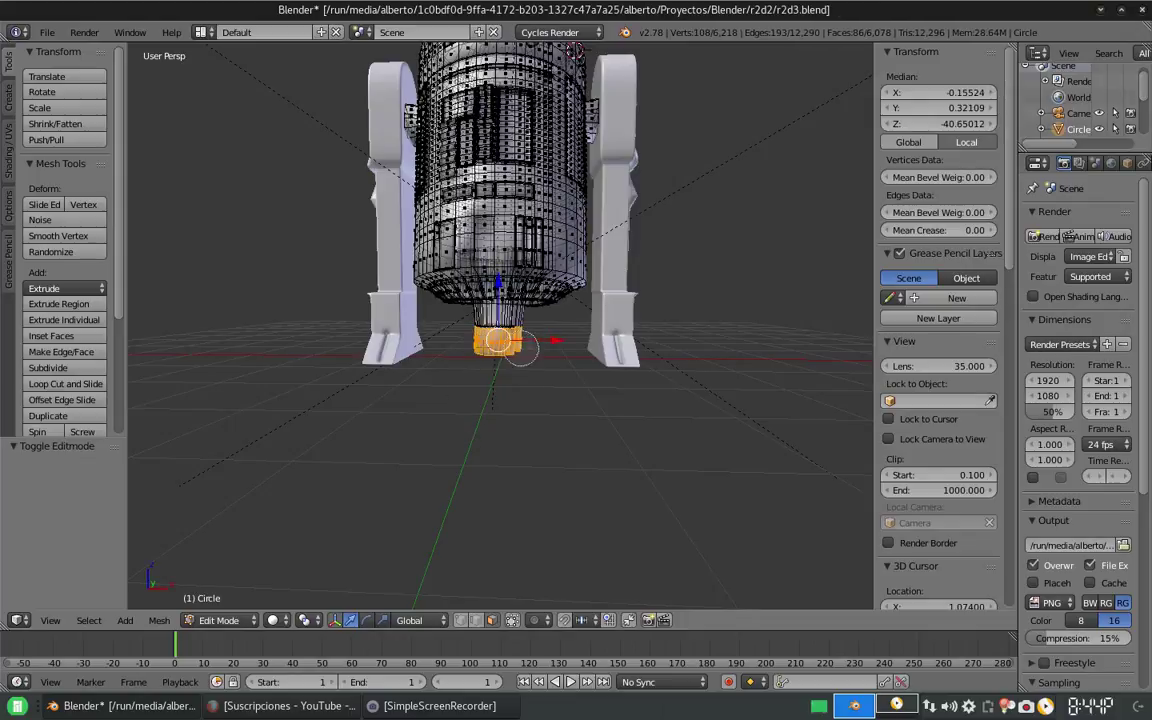
{"action": "left_click_drag", "start_coordinate": [497, 285], "coordinate": [497, 292]}
{"action": "middle_click_drag", "start_coordinate": [500, 300], "coordinate": [400, 380]}
{"action": "key", "text": "r"}
{"action": "key", "text": "x"}
{"action": "key", "text": "Escape"}
{"action": "key", "text": "Tab"}
{"action": "key", "text": "Tab"}
{"action": "scroll", "coordinate": [535, 368], "scroll_direction": "up", "scroll_amount": 4}
{"action": "key", "text": "s"}
{"action": "key", "text": "x"}
{"action": "key", "text": "Escape"}
{"action": "scroll", "coordinate": [575, 387], "scroll_direction": "up", "scroll_amount": 5}
{"action": "key", "text": "s"}
{"action": "key", "text": "x"}
{"action": "key", "text": "Escape"}
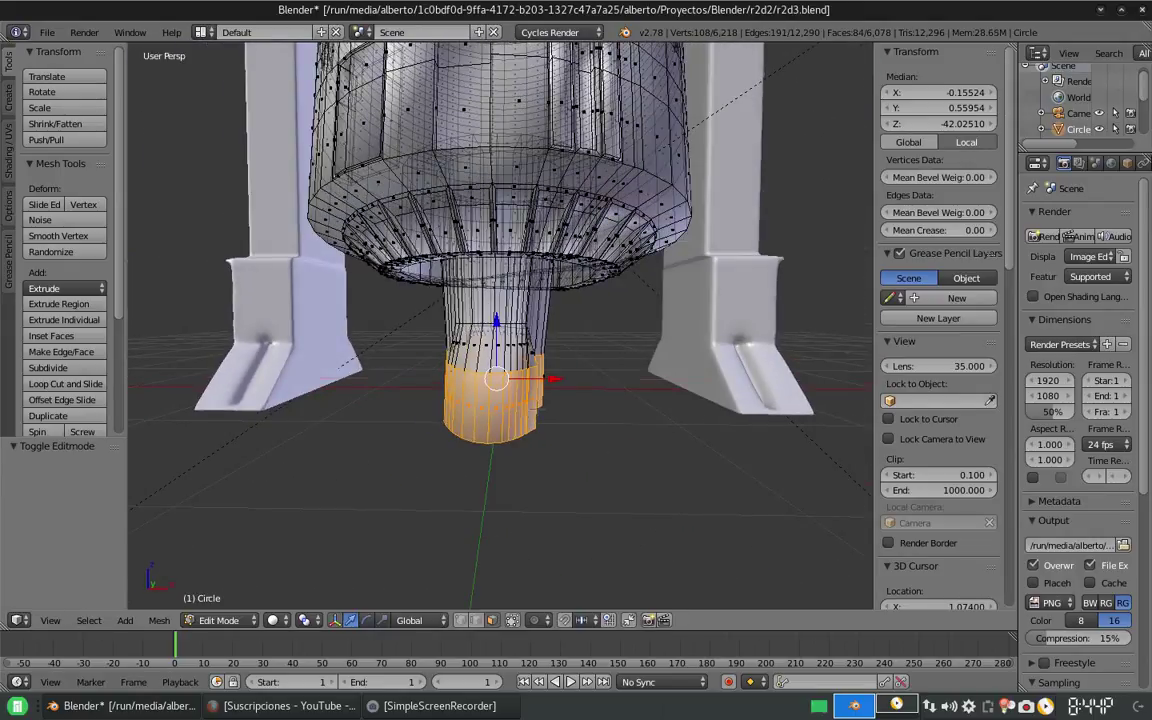
Step: Extrude the selected foot block faces and widen them along X by about 1.27
{"action": "key", "text": "e"}
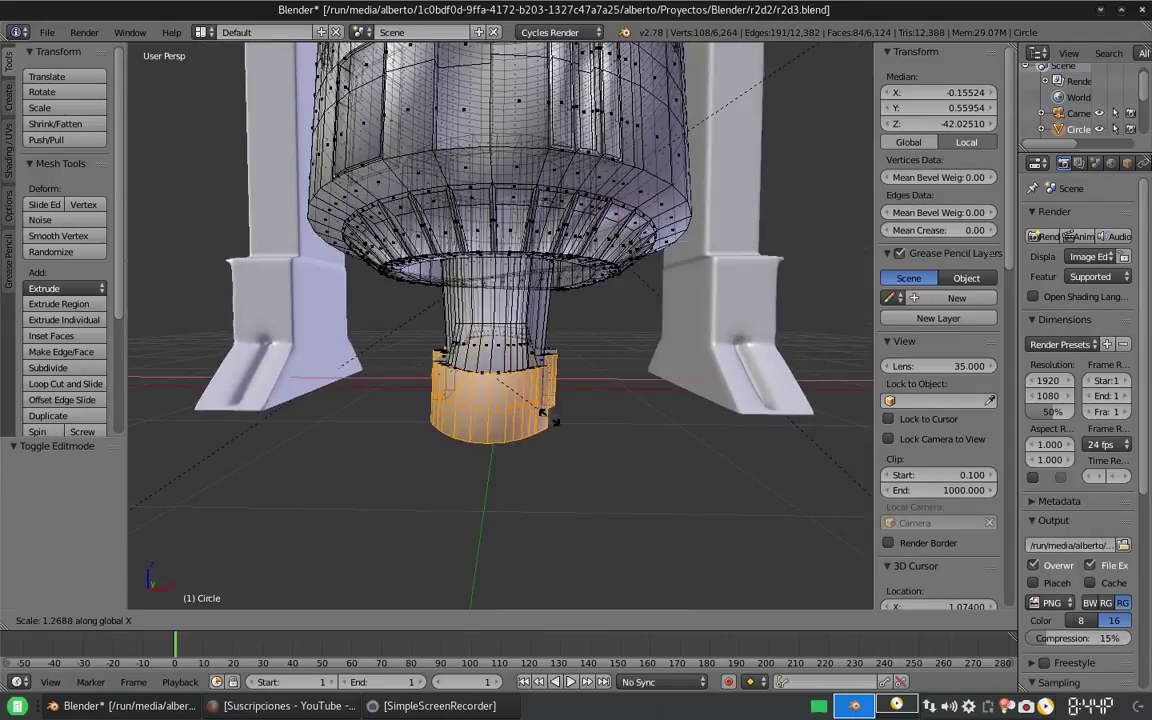
{"action": "left_click", "coordinate": [542, 413]}
{"action": "middle_click_drag", "start_coordinate": [542, 413], "coordinate": [575, 416]}
{"action": "key", "text": "Tab"}
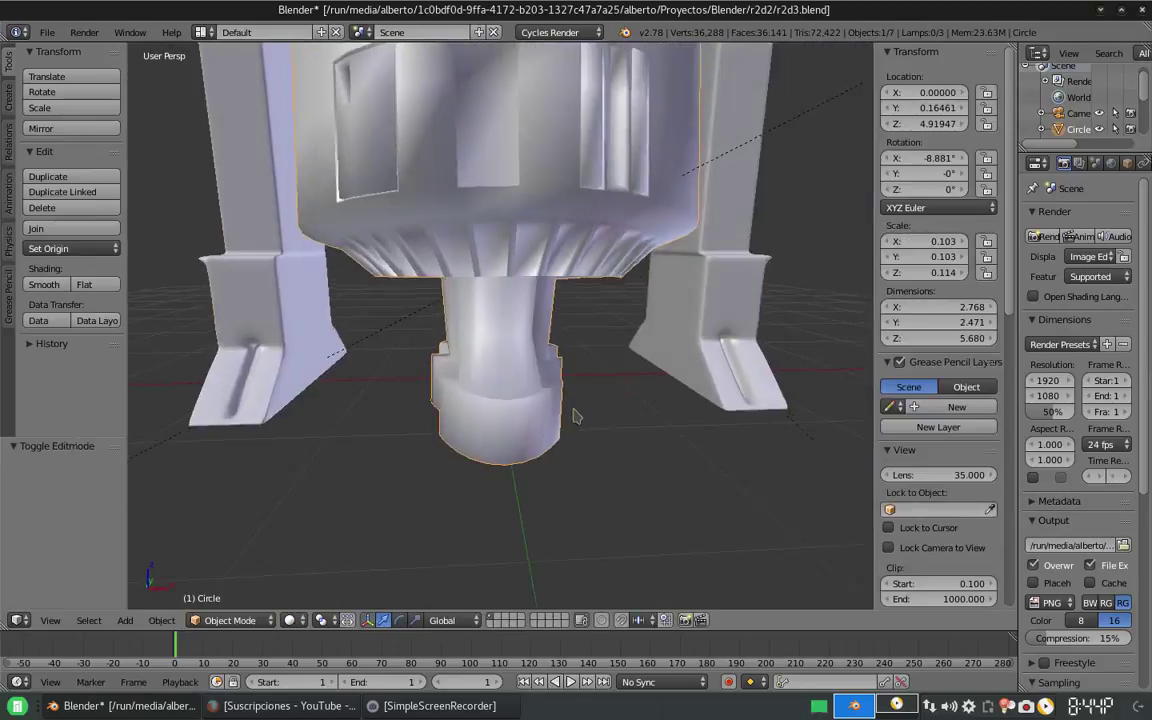
Step: Reveal the hidden objects in the scene
{"action": "scroll", "coordinate": [578, 360], "scroll_direction": "down", "scroll_amount": 8}
{"action": "key", "text": "alt+h"}
{"action": "scroll", "coordinate": [581, 303], "scroll_direction": "up", "scroll_amount": 2}
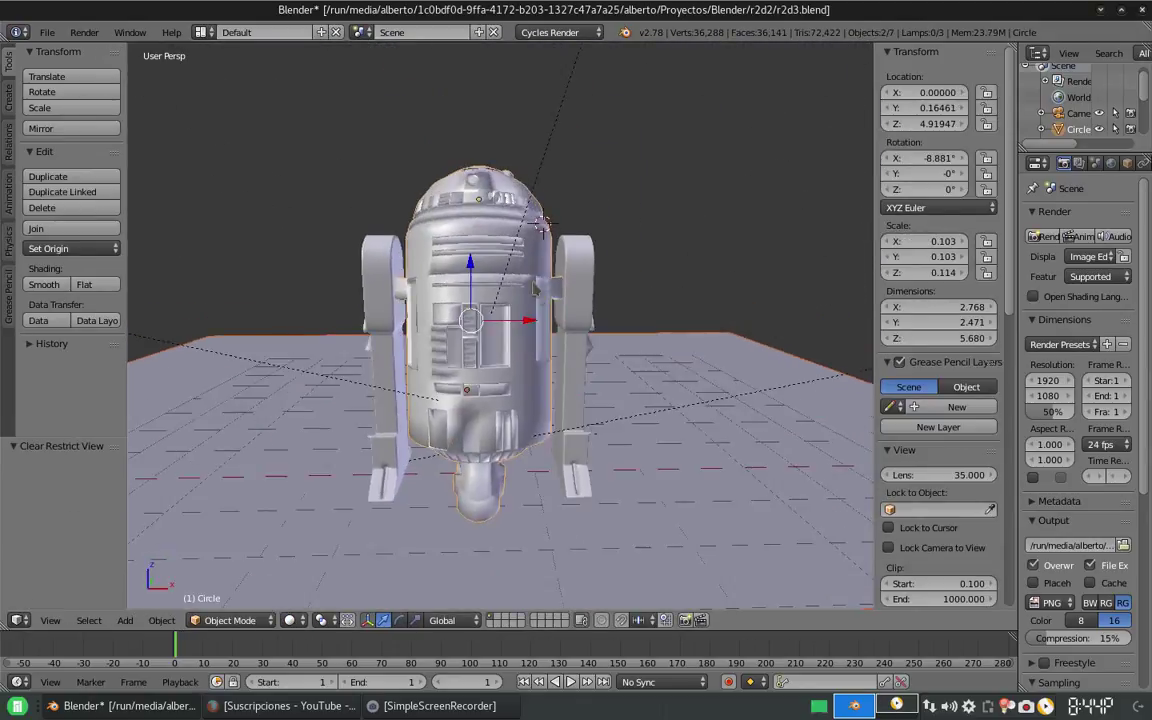
Step: Open the body mesh for editing and select the frame faces around the upper vent beside the tall front panel
{"action": "scroll", "coordinate": [500, 330], "scroll_direction": "up", "scroll_amount": 5}
{"action": "key", "text": "Tab"}
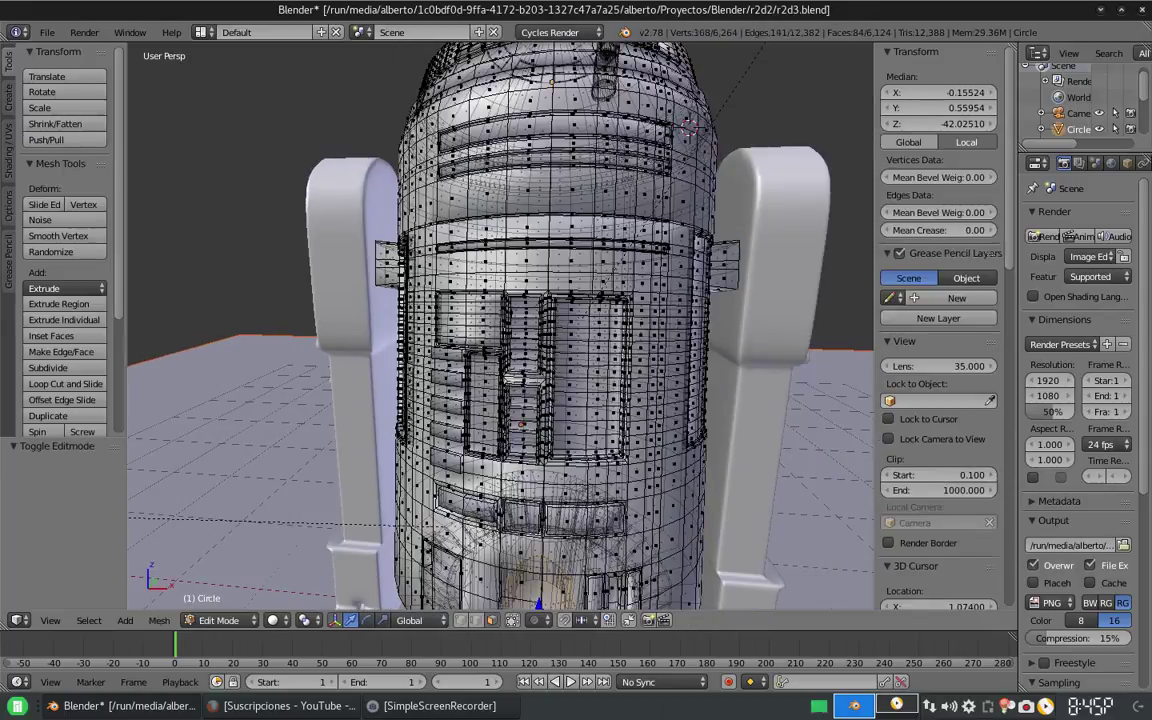
{"action": "key", "text": "a"}
{"action": "scroll", "coordinate": [500, 330], "scroll_direction": "up", "scroll_amount": 5}
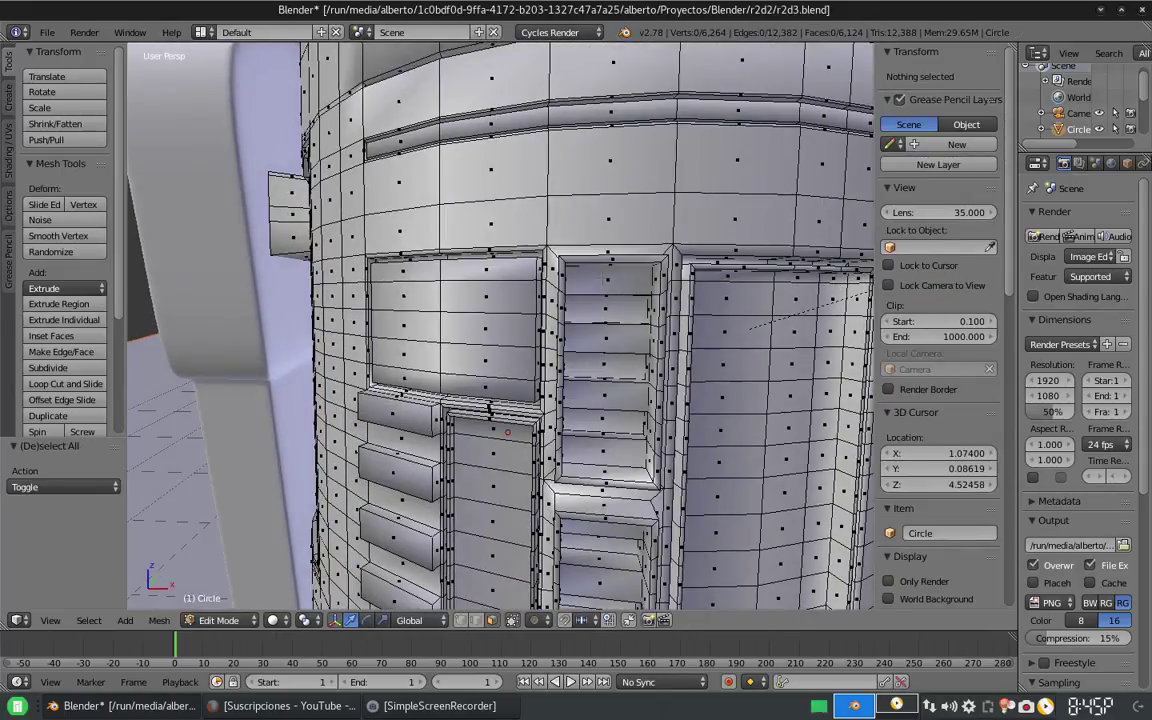
{"action": "right_click", "coordinate": [611, 251]}
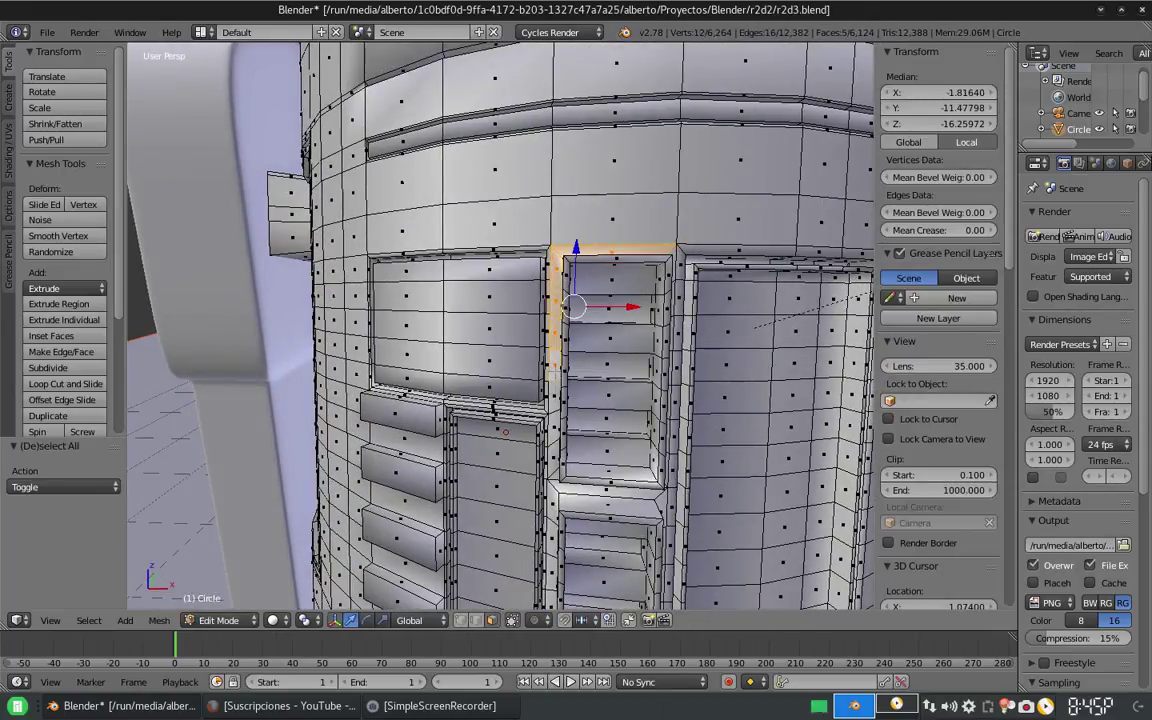
{"action": "middle_click_drag", "start_coordinate": [560, 350], "coordinate": [600, 350]}
{"action": "right_click", "coordinate": [590, 285], "text": "shift"}
{"action": "middle_click_drag", "start_coordinate": [590, 285], "coordinate": [700, 300]}
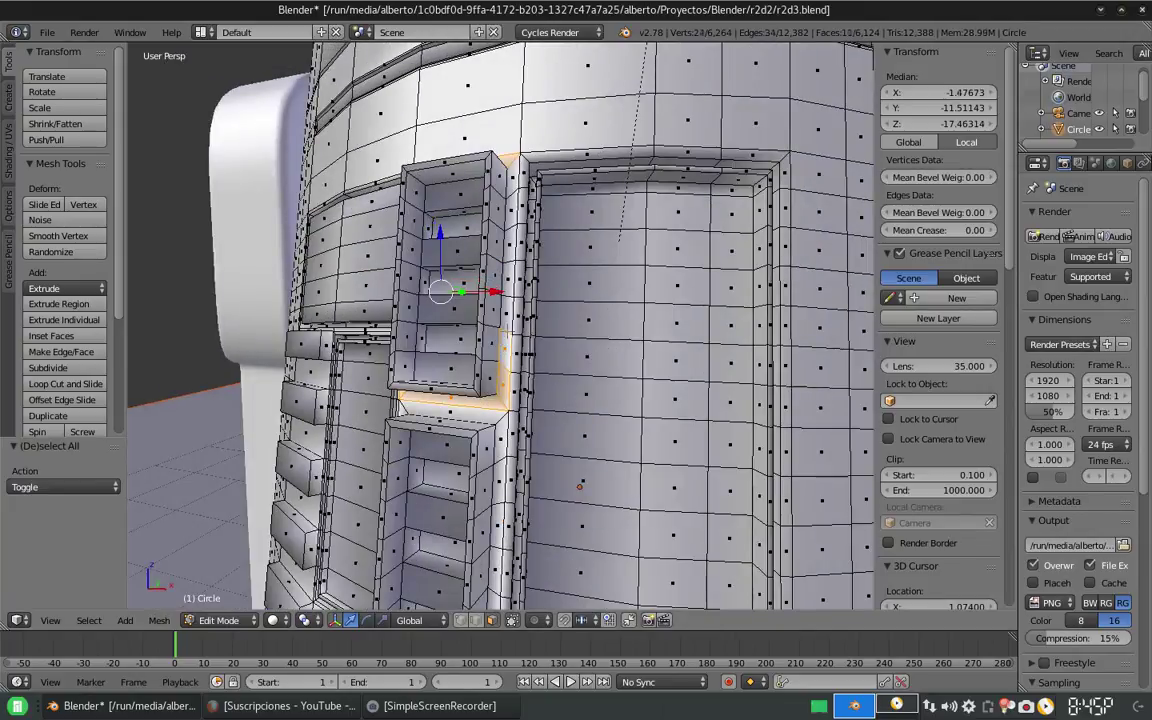
{"action": "middle_click_drag", "start_coordinate": [453, 285], "coordinate": [632, 242]}
Step: Extend the selection to the crossbar and the frame faces around the lower vent
{"action": "right_click", "coordinate": [620, 220], "text": "shift"}
{"action": "scroll", "coordinate": [610, 280], "scroll_direction": "up", "scroll_amount": 3}
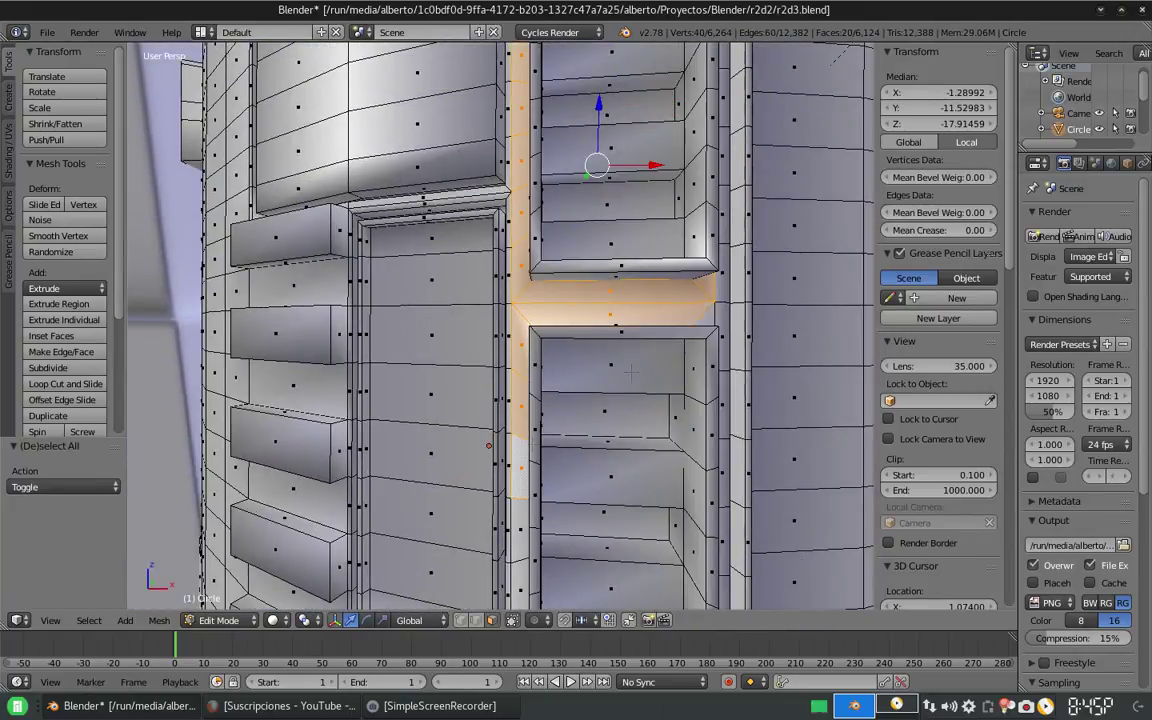
{"action": "middle_click_drag", "start_coordinate": [600, 300], "coordinate": [560, 330]}
{"action": "right_click", "coordinate": [540, 400], "text": "shift"}
{"action": "middle_click_drag", "start_coordinate": [540, 400], "coordinate": [560, 410]}
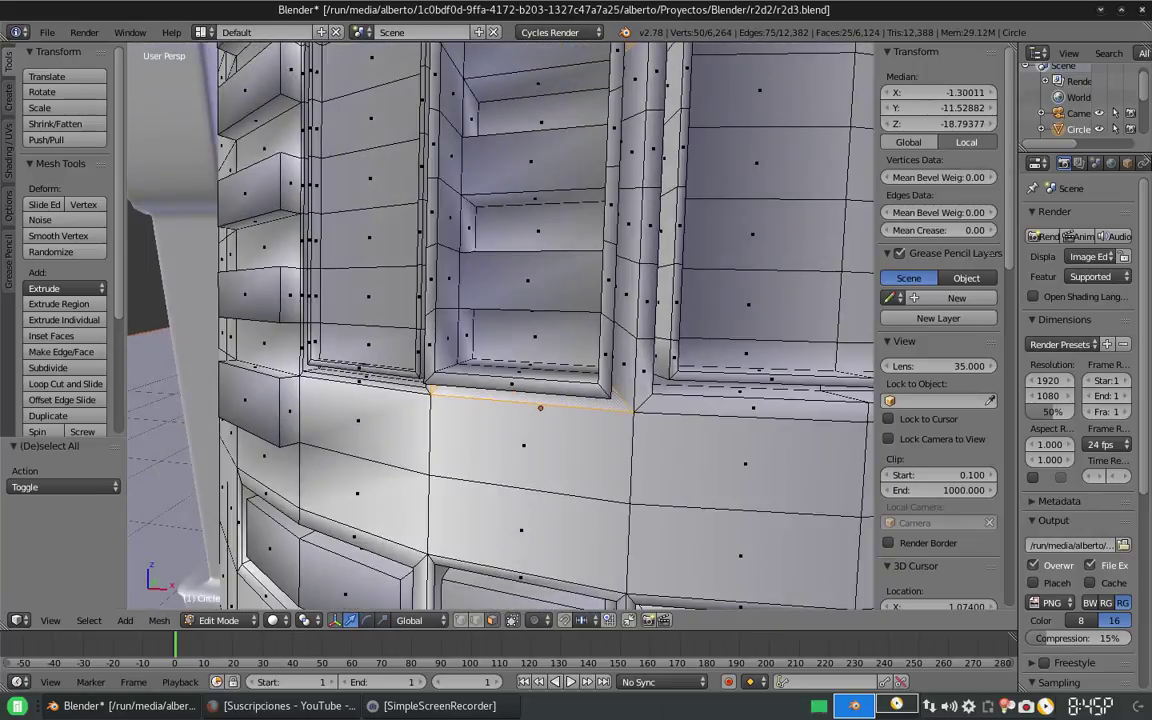
{"action": "scroll", "coordinate": [540, 400], "scroll_direction": "down", "scroll_amount": 5}
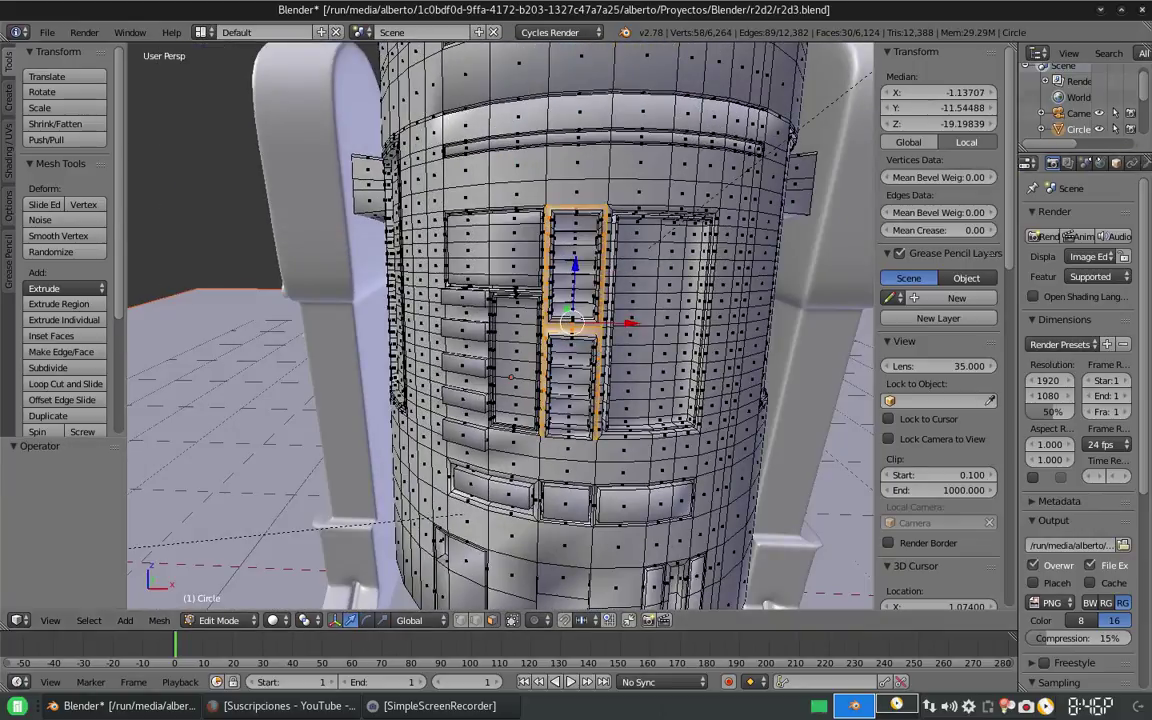
Step: Add a new material to the body with a Glossy BSDF surface and blue colour R 0.036, G 0.079, B 0.800
{"action": "left_click", "coordinate": [1143, 163]}
{"action": "left_click", "coordinate": [1080, 289]}
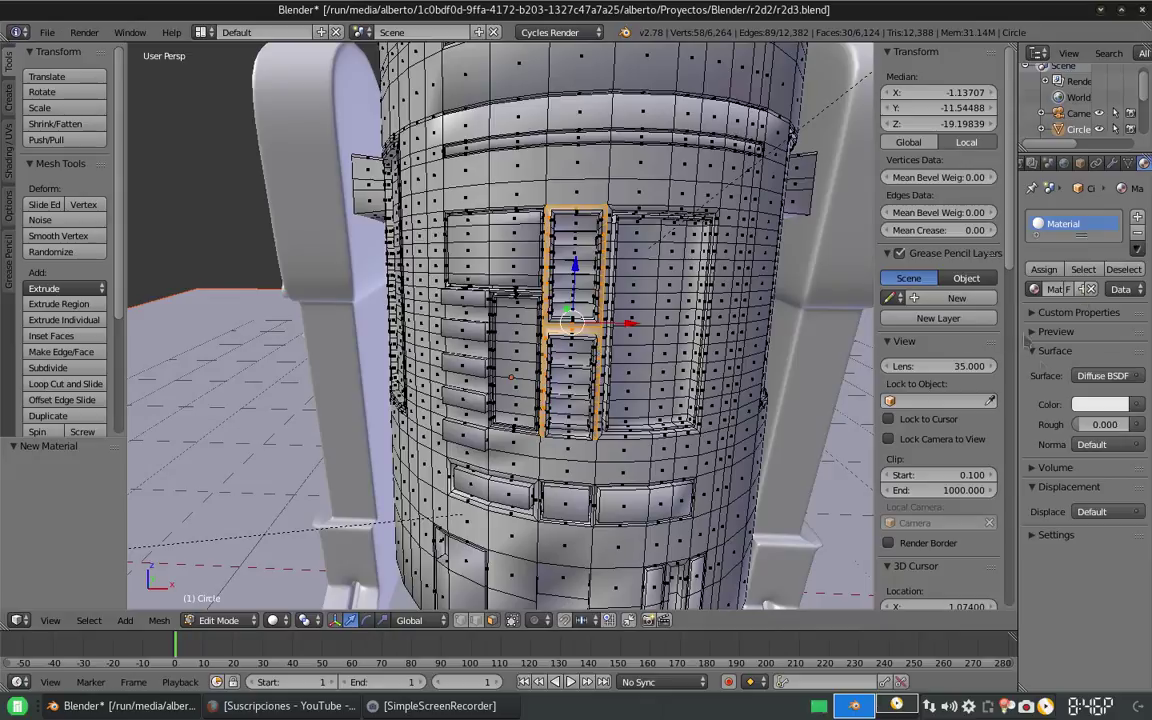
{"action": "left_click", "coordinate": [1103, 375]}
{"action": "left_click", "coordinate": [990, 162]}
{"action": "left_click", "coordinate": [1100, 424]}
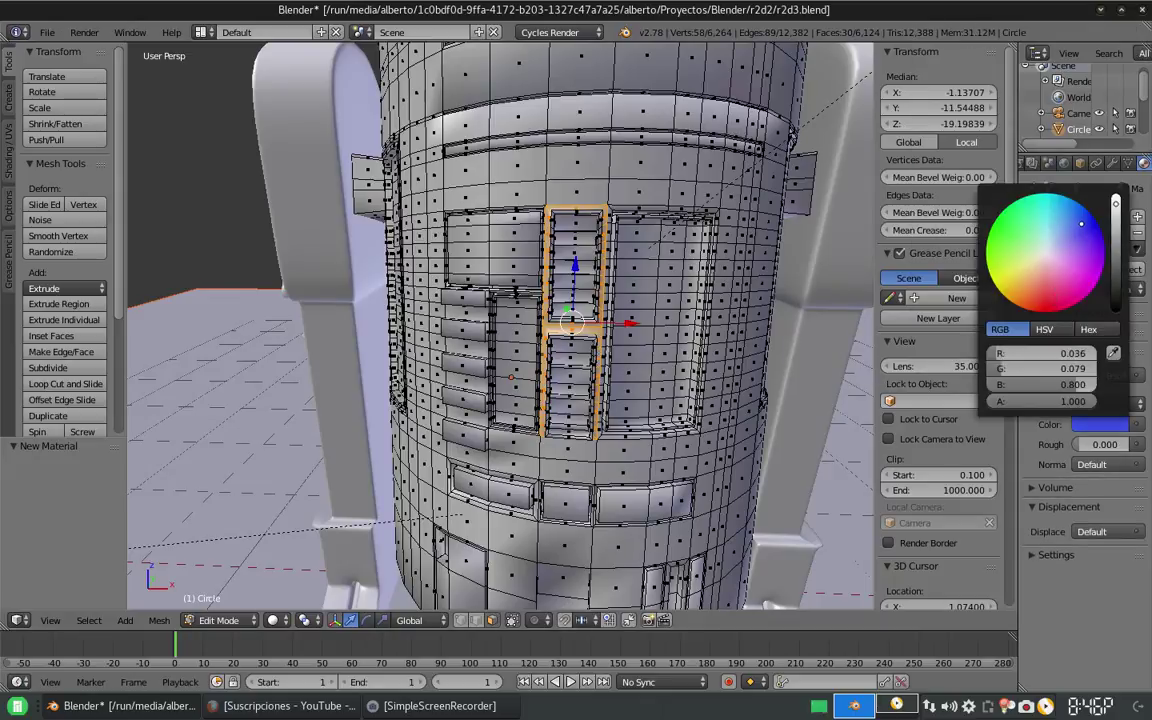
Step: Leave mesh editing and display the scene in Material shading
{"action": "key", "text": "Tab"}
{"action": "left_click", "coordinate": [290, 620]}
{"action": "left_click", "coordinate": [334, 527]}
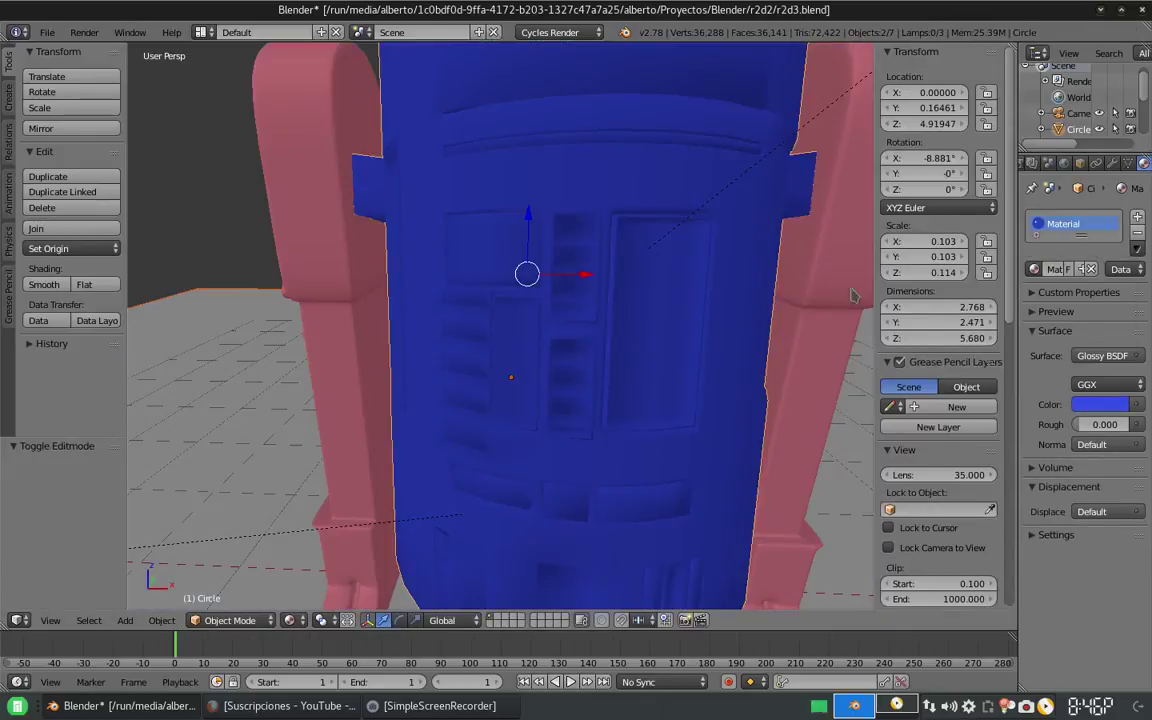
Step: Add a second material slot to the body with a new white Glossy BSDF material
{"action": "key", "text": "Tab"}
{"action": "left_click", "coordinate": [1137, 216]}
{"action": "left_click", "coordinate": [1070, 326]}
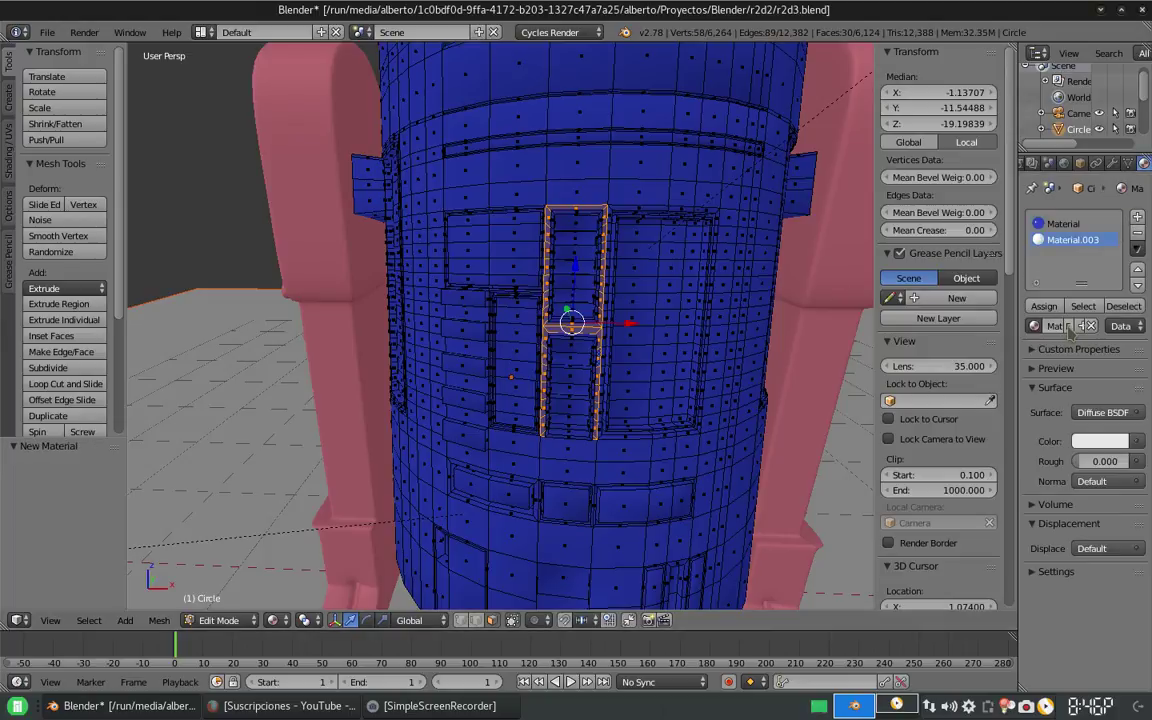
{"action": "left_click", "coordinate": [1101, 412]}
{"action": "left_click", "coordinate": [947, 200]}
Step: Invert the face selection and assign the white Material.003 to everything except the vent frame
{"action": "key", "text": "ctrl+i"}
{"action": "left_click", "coordinate": [1047, 260]}
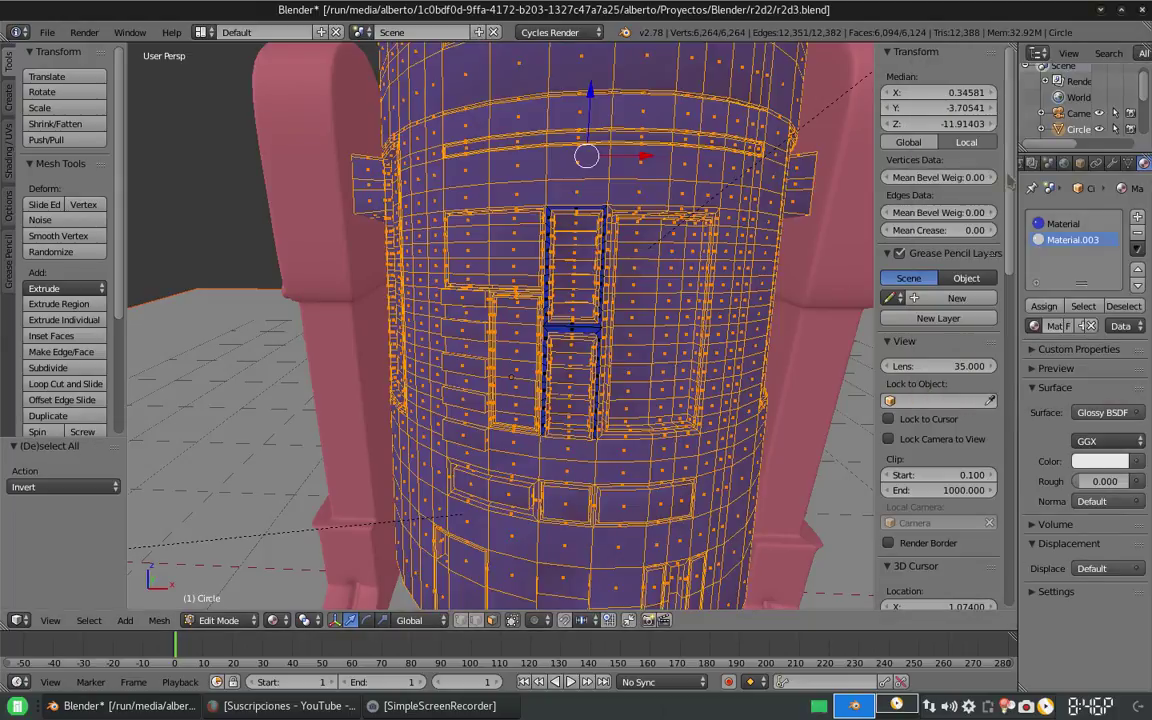
{"action": "key", "text": "Tab"}
Step: Select only the recessed faces of the horizontal stripes across the upper front of the body
{"action": "scroll", "coordinate": [568, 254], "scroll_direction": "up", "scroll_amount": 3}
{"action": "key", "text": "Tab"}
{"action": "key", "text": "a"}
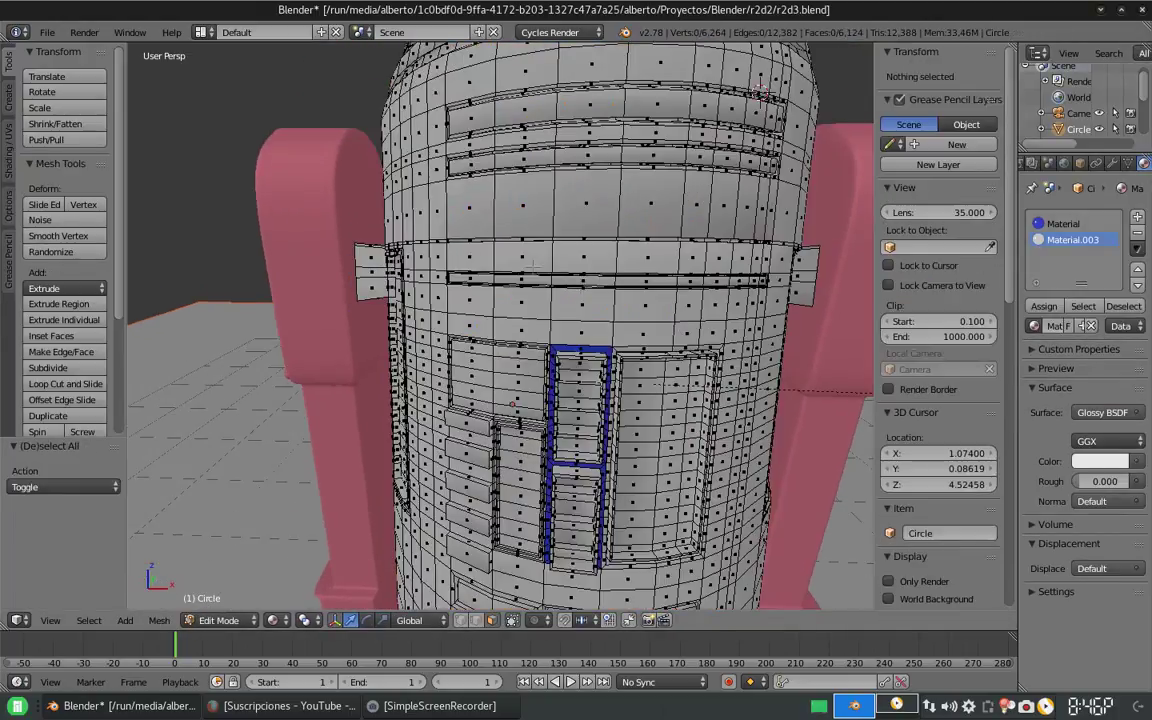
{"action": "right_click", "coordinate": [560, 279], "text": "alt"}
{"action": "scroll", "coordinate": [576, 320], "scroll_direction": "up", "scroll_amount": 4}
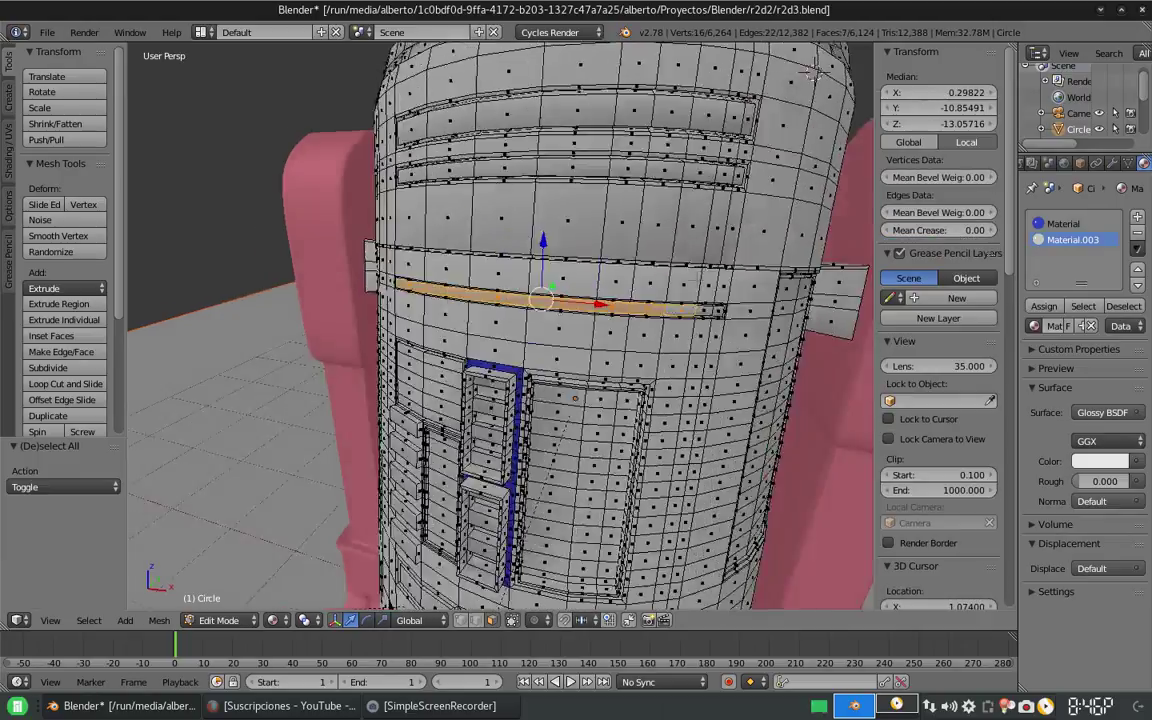
{"action": "middle_click_drag", "start_coordinate": [576, 320], "coordinate": [576, 380]}
{"action": "scroll", "coordinate": [576, 320], "scroll_direction": "down", "scroll_amount": 6}
{"action": "middle_click_drag", "start_coordinate": [576, 320], "coordinate": [565, 355]}
{"action": "right_click", "coordinate": [452, 257], "text": "shift"}
{"action": "right_click", "coordinate": [568, 248], "text": "shift"}
{"action": "middle_click_drag", "start_coordinate": [568, 248], "coordinate": [651, 271]}
{"action": "right_click", "coordinate": [651, 271], "text": "shift"}
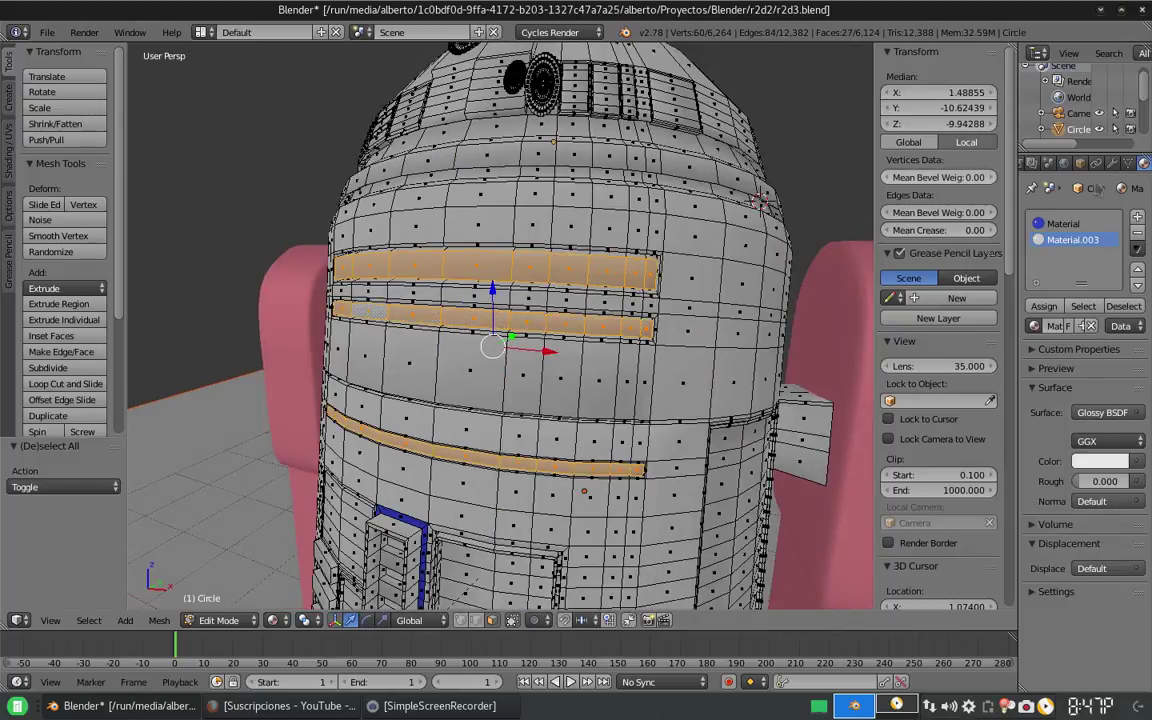
Step: Assign the blue material to the selected stripe faces and leave mesh editing
{"action": "left_click", "coordinate": [1063, 223]}
{"action": "left_click", "coordinate": [1043, 306]}
{"action": "key", "text": "Tab"}
Step: Link the body's materials to the legs object
{"action": "middle_click_drag", "start_coordinate": [600, 300], "coordinate": [600, 262]}
{"action": "scroll", "coordinate": [573, 280], "scroll_direction": "down", "scroll_amount": 2}
{"action": "key", "text": "ctrl+l"}
{"action": "left_click", "coordinate": [585, 298]}
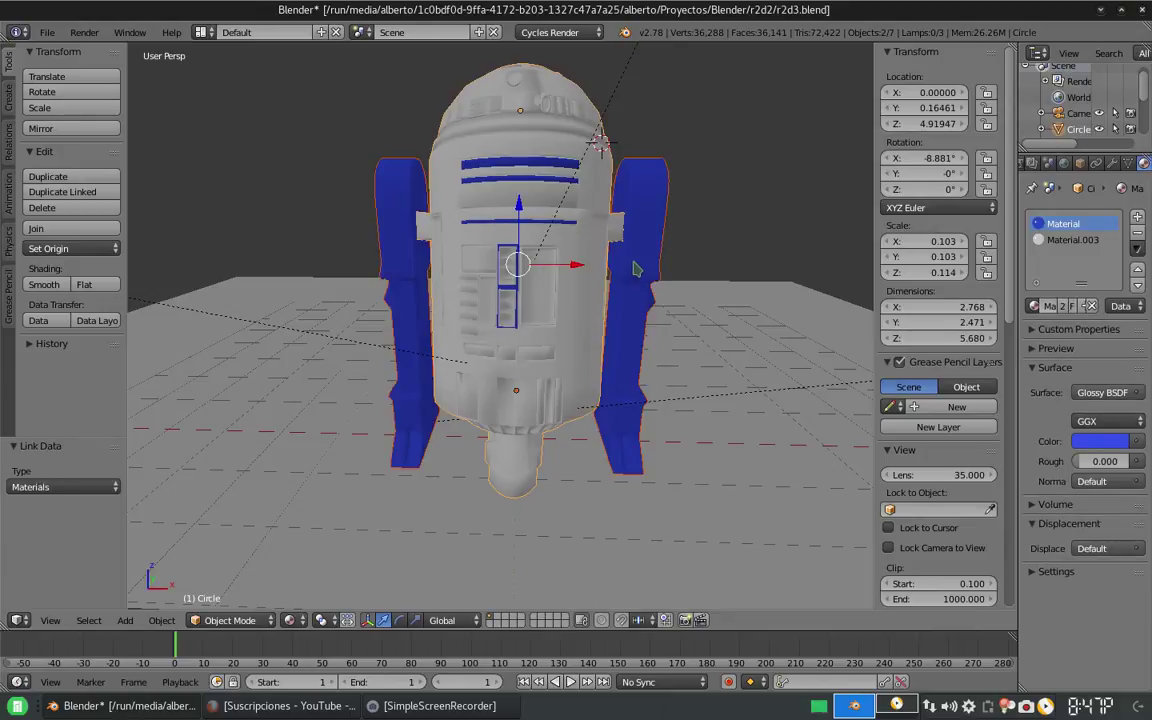
Step: Select the legs object and assign the white Material.003 to all of its faces
{"action": "right_click", "coordinate": [636, 268]}
{"action": "key", "text": "ctrl+z"}
{"action": "key", "text": "ctrl+z"}
{"action": "key", "text": "ctrl+z"}
{"action": "key", "text": "Tab"}
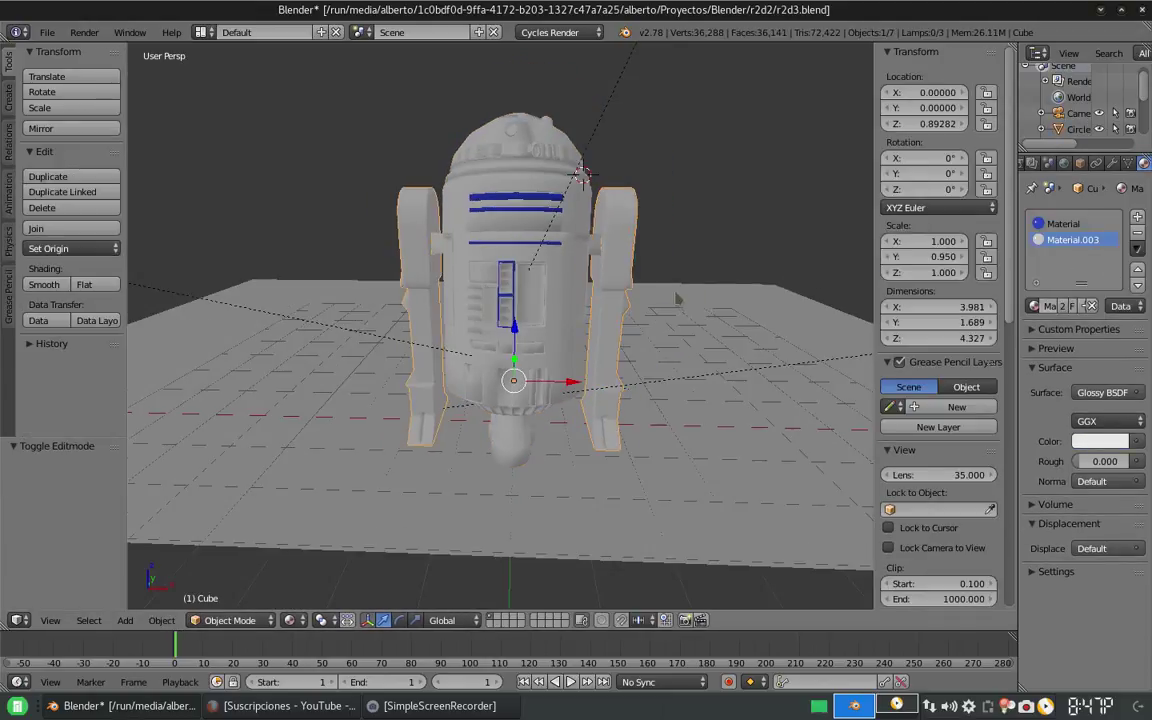
Step: Select the body and move Material.003 to the first material slot
{"action": "middle_click_drag", "start_coordinate": [700, 310], "coordinate": [645, 290]}
{"action": "left_click", "coordinate": [1072, 239]}
{"action": "left_click", "coordinate": [1137, 269]}
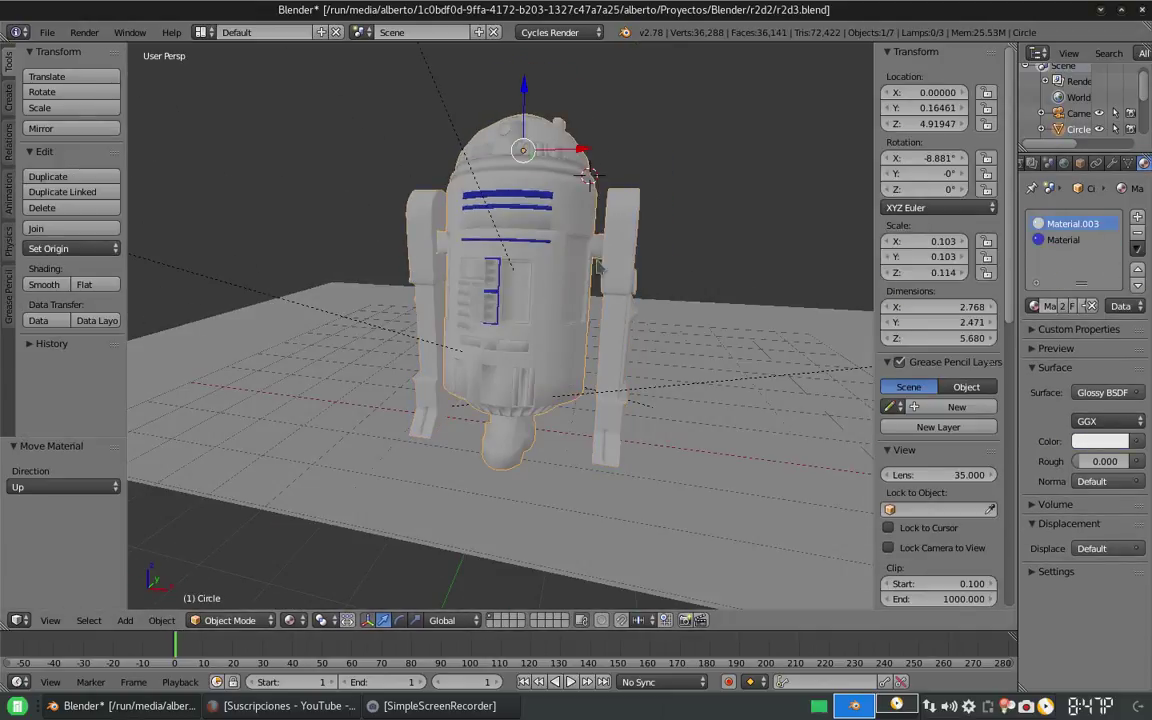
Step: Set the roughness of the body's white and blue materials to 0.100
{"action": "left_click", "coordinate": [1066, 240]}
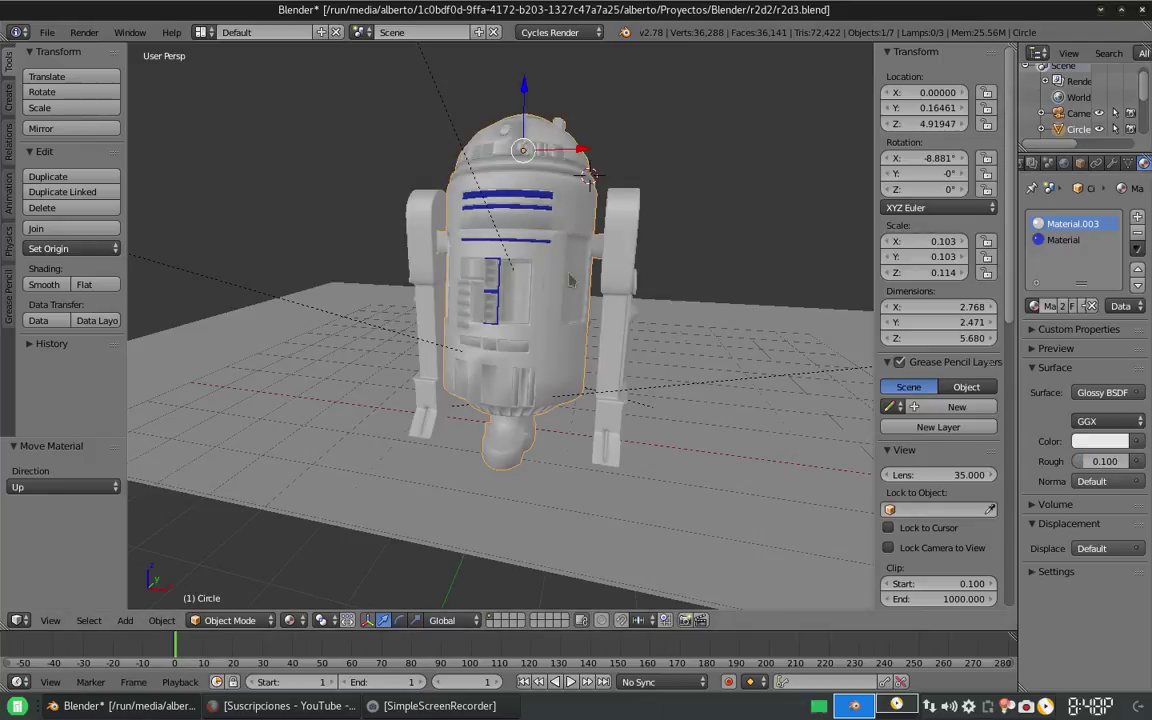
{"action": "key", "text": "KP_4"}
{"action": "scroll", "coordinate": [940, 300], "scroll_direction": "down", "scroll_amount": 2}
{"action": "scroll", "coordinate": [600, 330], "scroll_direction": "down", "scroll_amount": 5}
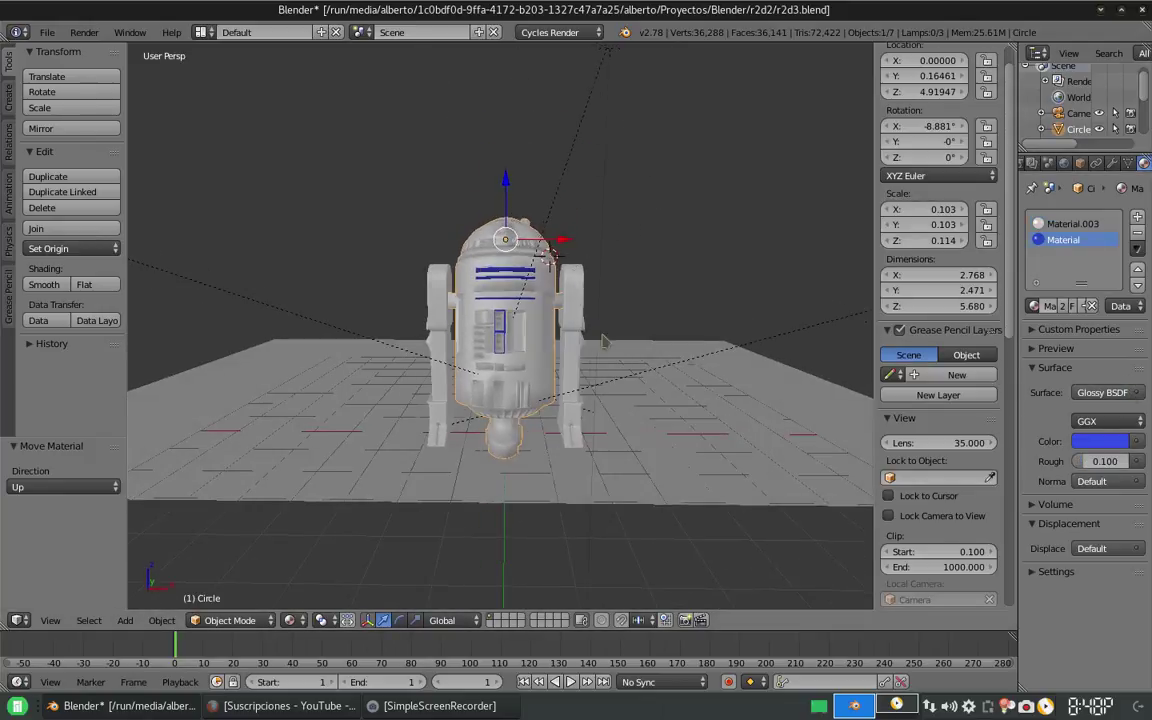
Step: Preview the robot in Rendered shading, then return the viewport to Solid shading
{"action": "left_click", "coordinate": [289, 620]}
{"action": "left_click", "coordinate": [321, 504]}
{"action": "middle_click_drag", "start_coordinate": [607, 337], "coordinate": [573, 340]}
{"action": "left_click", "coordinate": [289, 620]}
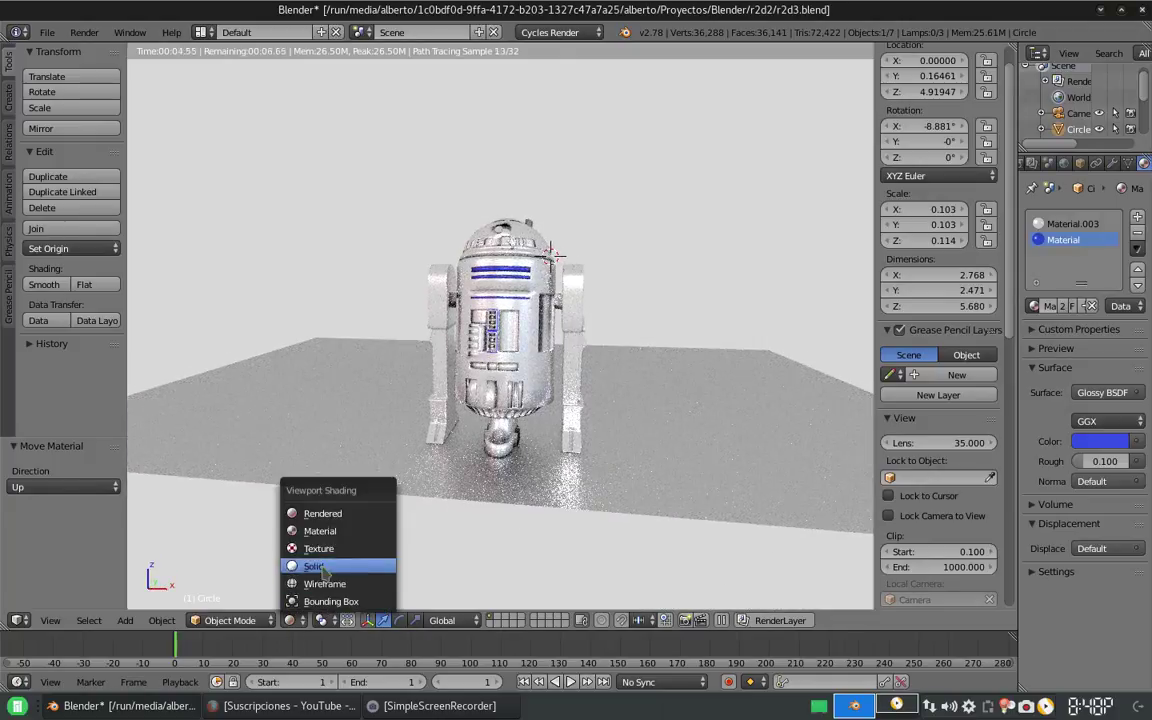
{"action": "left_click", "coordinate": [334, 563]}
Step: Look through the camera, move it up about 0.735 along Z and tilt it to frame the whole robot
{"action": "key", "text": "KP_0"}
{"action": "right_click", "coordinate": [676, 148]}
{"action": "key", "text": "g"}
{"action": "left_click", "coordinate": [679, 192]}
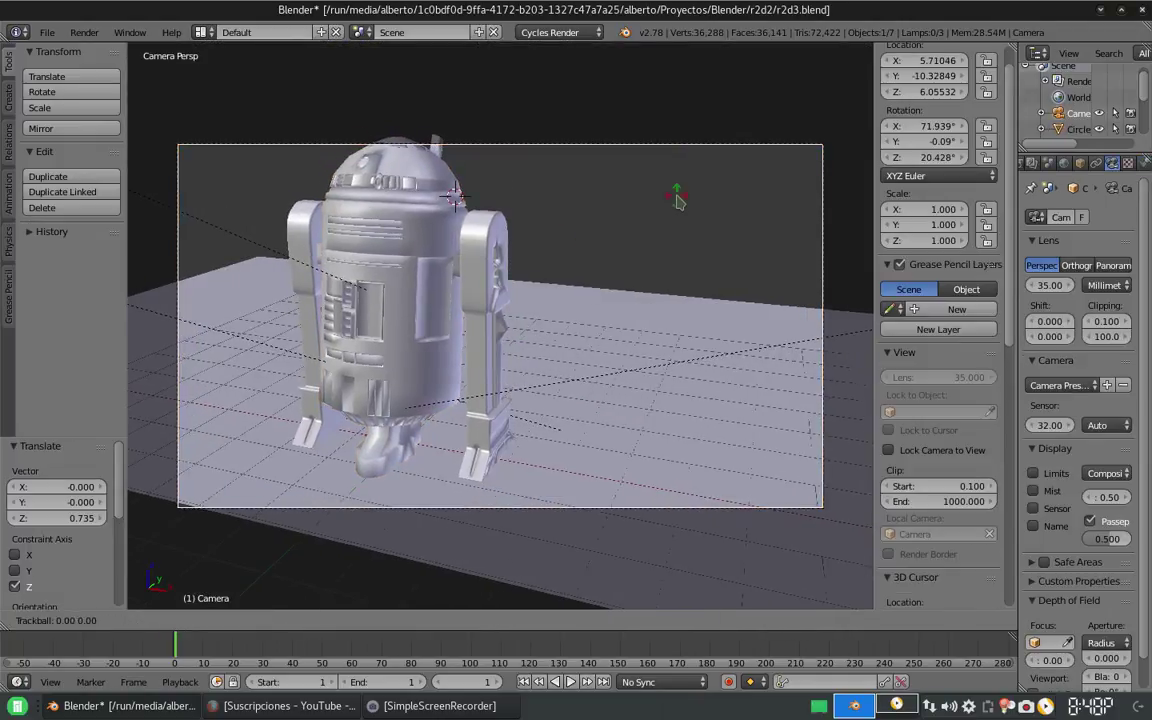
{"action": "key", "text": "r"}
Step: Save the project as a new file named r2d4.blend
{"action": "key", "text": "ctrl+shift+s"}
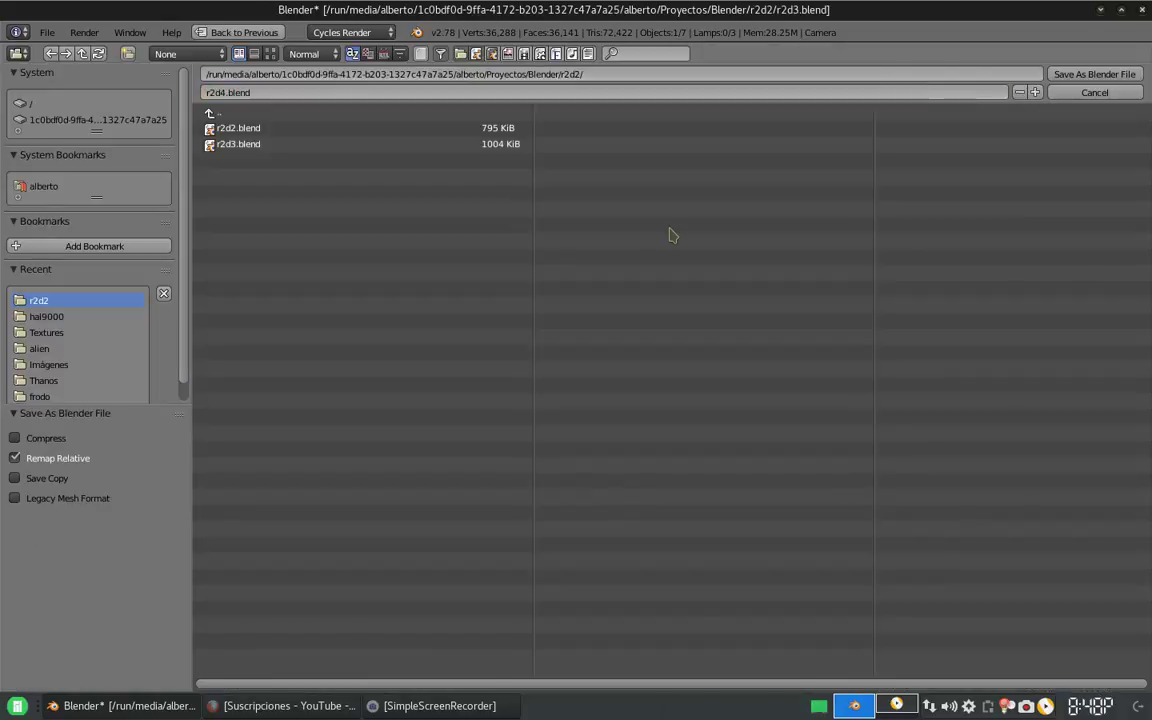
{"action": "key", "text": "Return"}
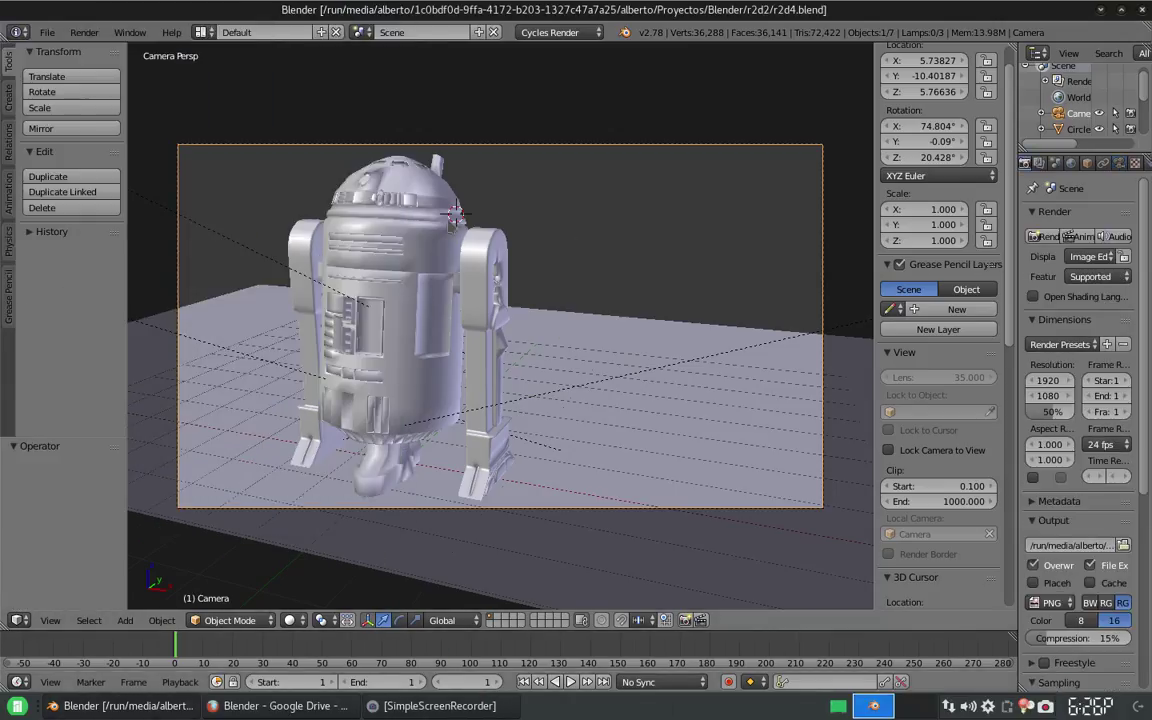
Step: Select the body and set the roughness of its white Material.003 to 0.200
{"action": "middle_click_drag", "start_coordinate": [500, 330], "coordinate": [560, 330]}
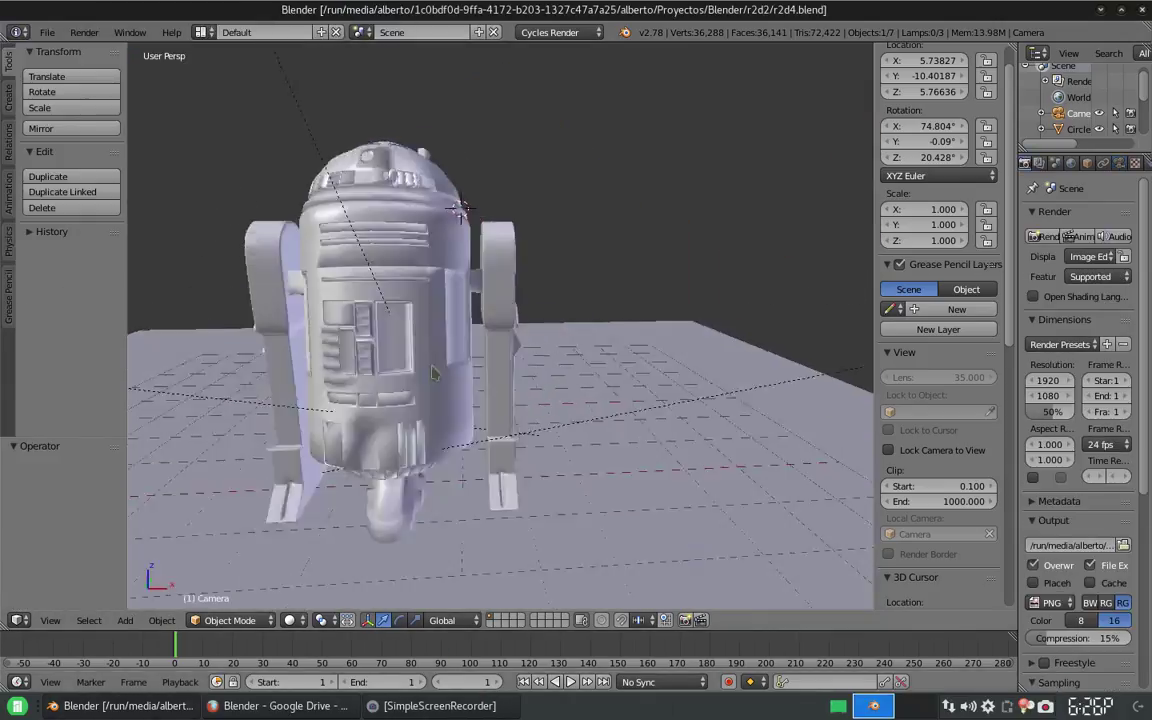
{"action": "right_click", "coordinate": [411, 257]}
{"action": "scroll", "coordinate": [411, 257], "scroll_direction": "up", "scroll_amount": 4}
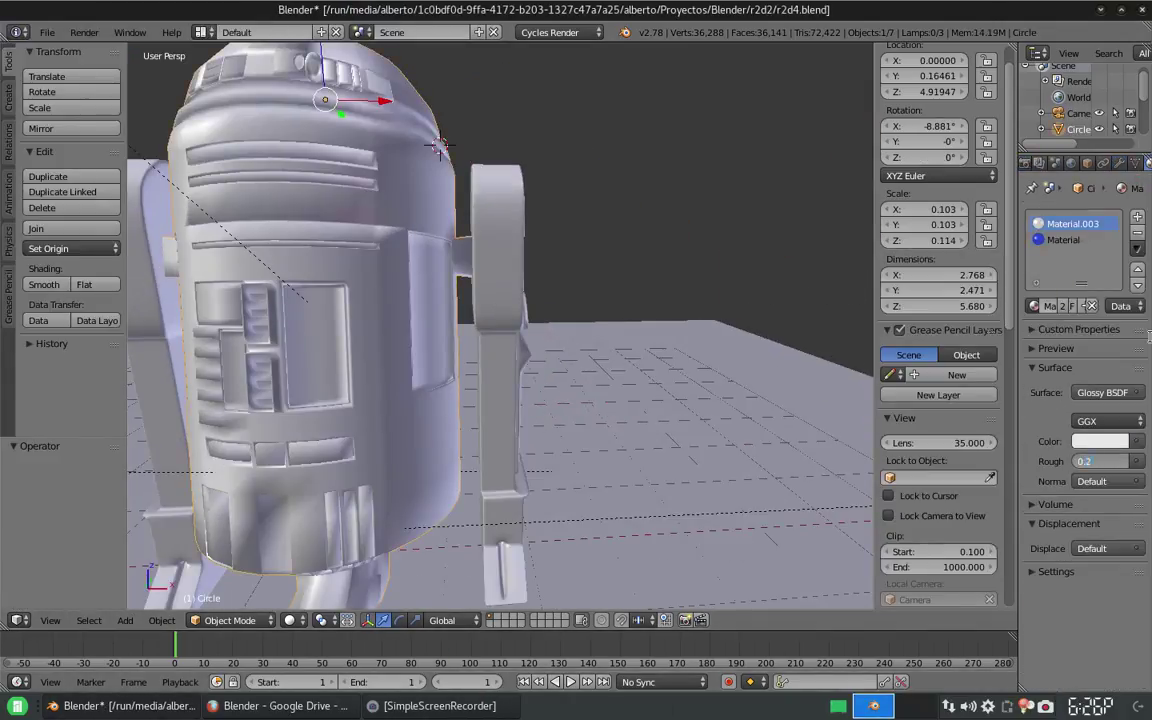
{"action": "scroll", "coordinate": [280, 366], "scroll_direction": "down", "scroll_amount": 2}
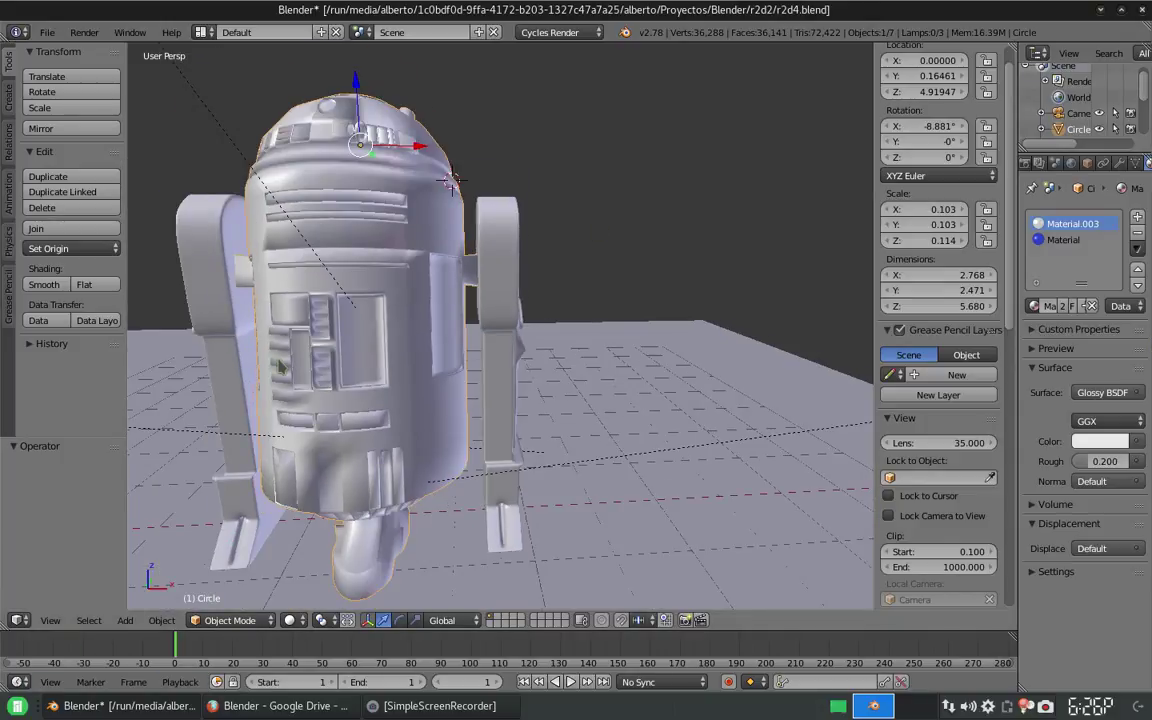
Step: Select the legs object and open its mesh for editing at the outer side of a leg
{"action": "middle_click_drag", "start_coordinate": [279, 366], "coordinate": [330, 380]}
{"action": "right_click", "coordinate": [455, 420]}
{"action": "key", "text": "Tab"}
{"action": "scroll", "coordinate": [455, 420], "scroll_direction": "up", "scroll_amount": 3}
{"action": "scroll", "coordinate": [420, 480], "scroll_direction": "up", "scroll_amount": 2}
{"action": "key", "text": "shift+z"}
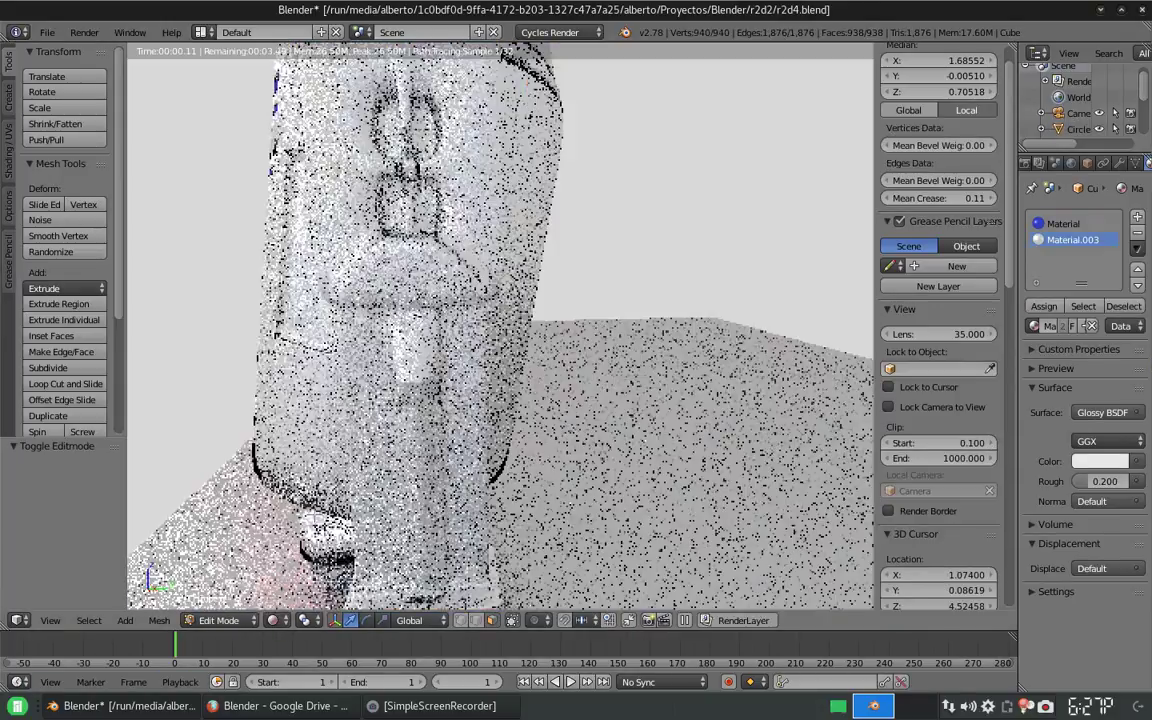
{"action": "left_click", "coordinate": [272, 620]}
{"action": "left_click", "coordinate": [300, 575]}
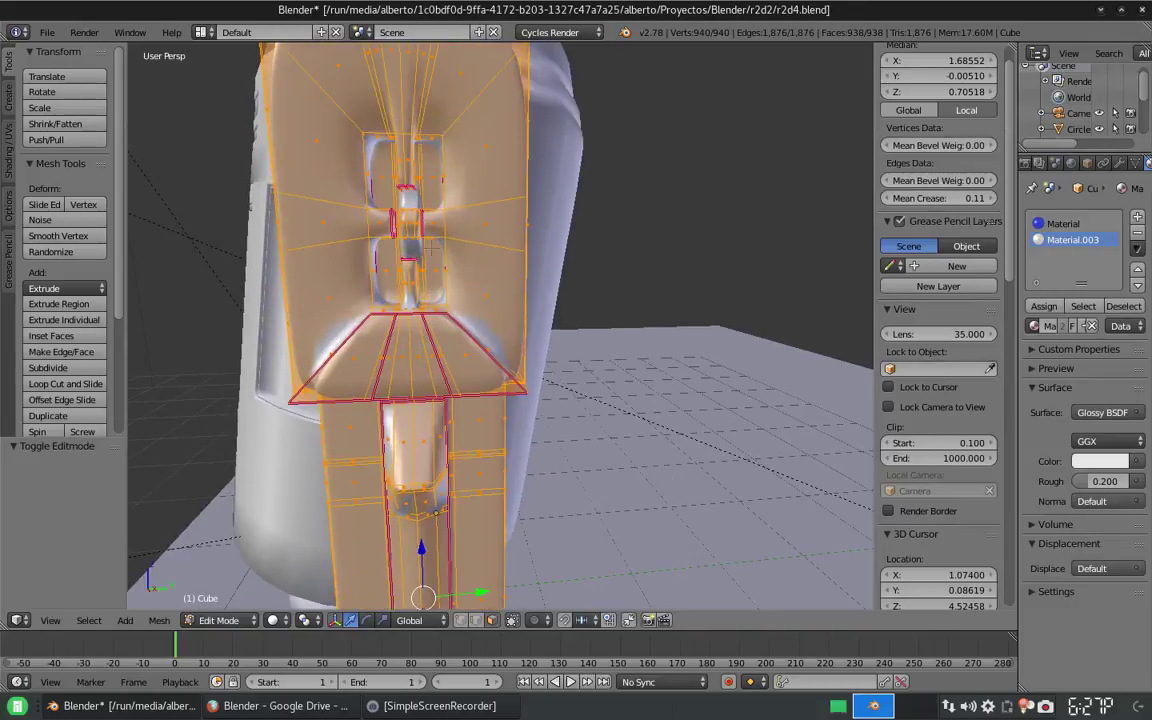
Step: Select only the leg's central trapezoid faces, the raised block below it and the side strips of the long vertical groove
{"action": "key", "text": "a"}
{"action": "middle_click_drag", "start_coordinate": [430, 247], "coordinate": [430, 177], "text": "shift"}
{"action": "right_click", "coordinate": [398, 295]}
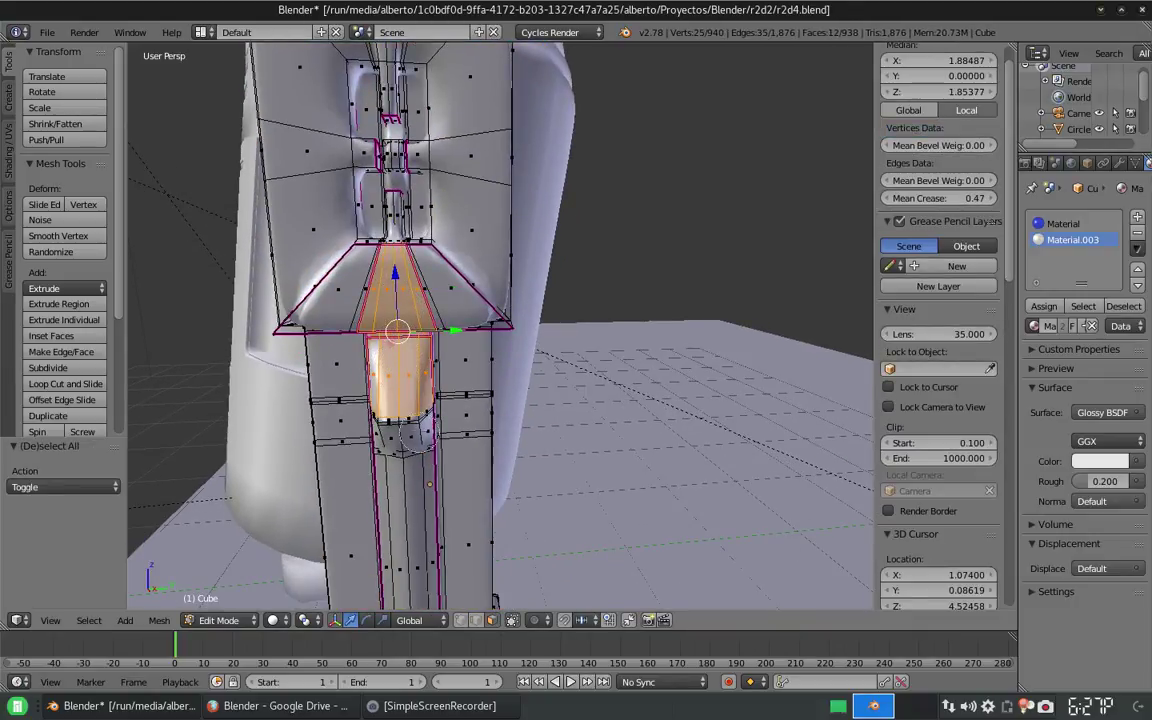
{"action": "middle_click_drag", "start_coordinate": [450, 400], "coordinate": [500, 370]}
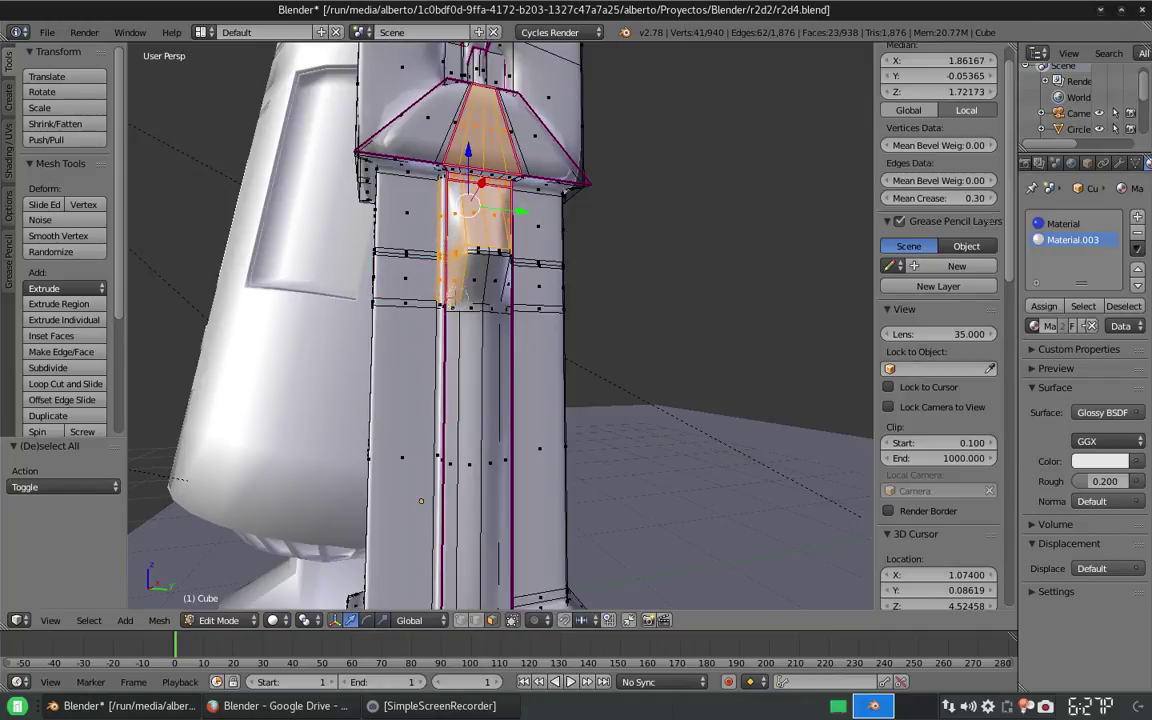
{"action": "right_click", "coordinate": [467, 342], "text": "alt+shift"}
{"action": "middle_click_drag", "start_coordinate": [430, 320], "coordinate": [392, 285]}
{"action": "middle_click_drag", "start_coordinate": [463, 325], "coordinate": [504, 342]}
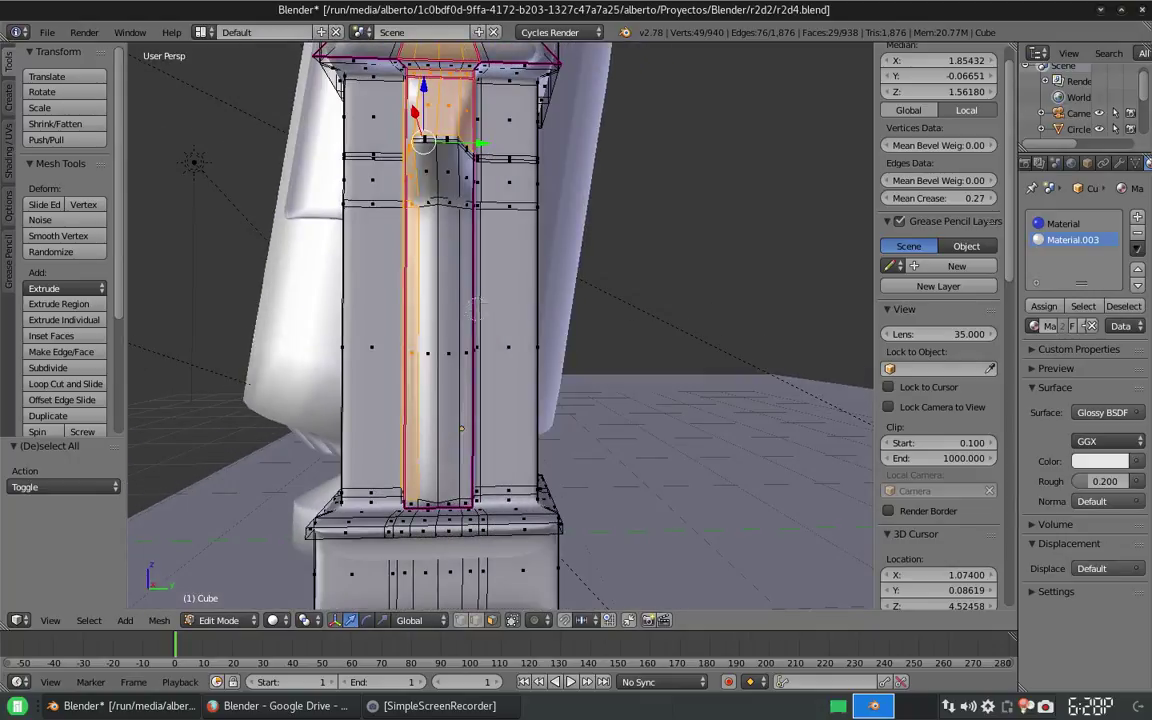
{"action": "right_click", "coordinate": [504, 342], "text": "alt+shift"}
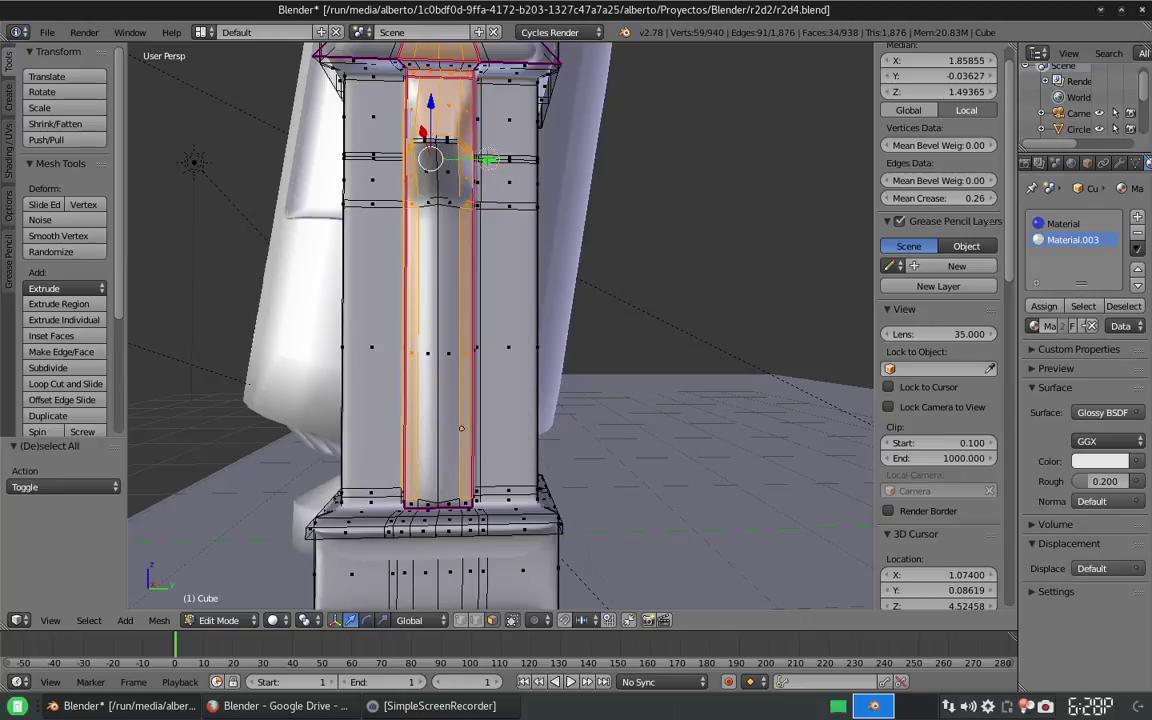
Step: Assign the blue material to the selected leg faces and check the robot in Material shading
{"action": "key", "text": "Tab"}
{"action": "left_click", "coordinate": [289, 620]}
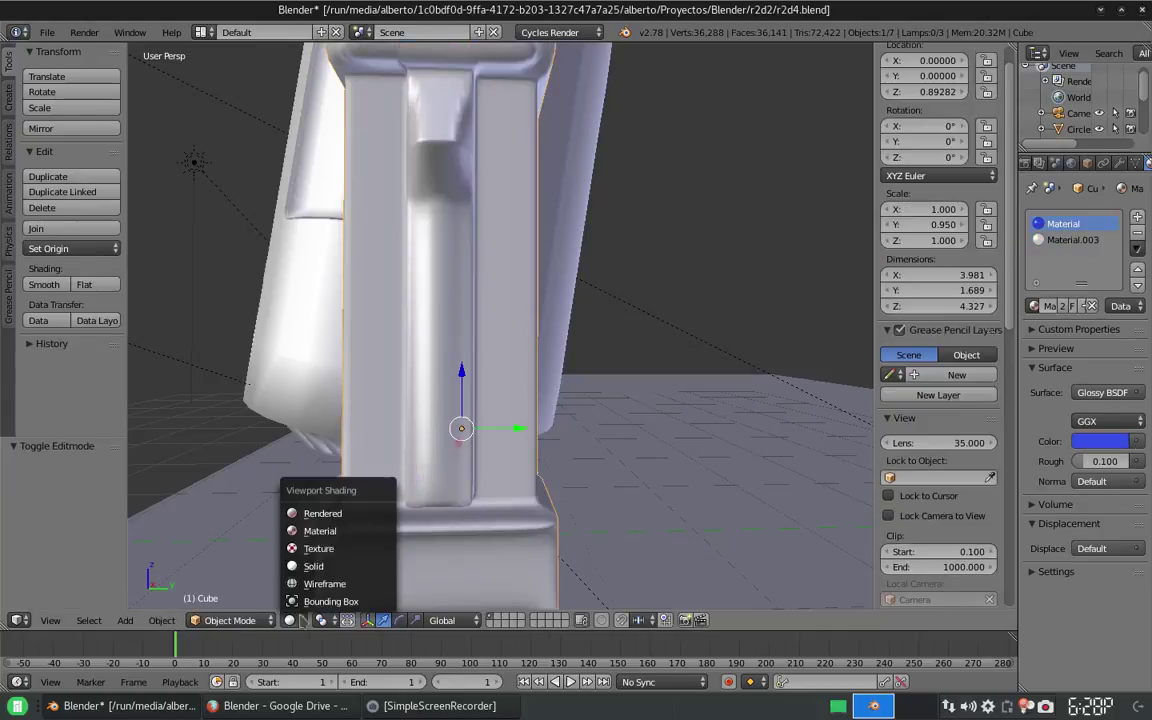
{"action": "left_click", "coordinate": [300, 481]}
{"action": "middle_click_drag", "start_coordinate": [408, 378], "coordinate": [390, 379]}
{"action": "right_click", "coordinate": [470, 520]}
{"action": "key", "text": "KP_Decimal"}
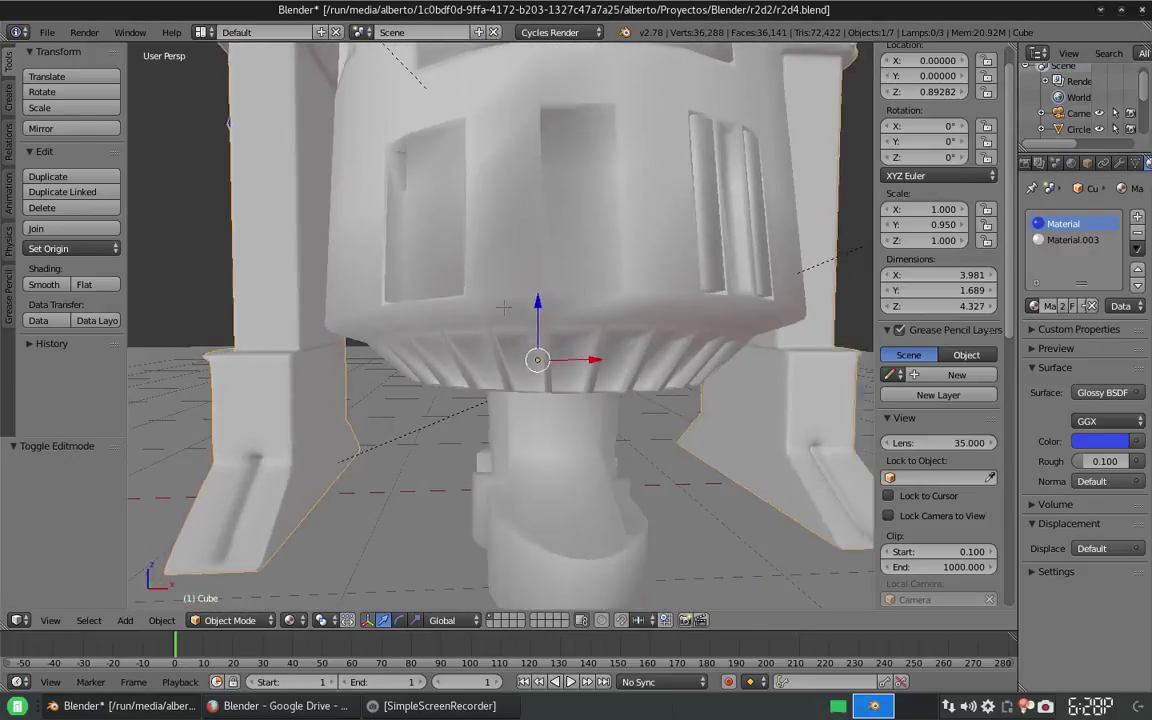
Step: Assign the blue material to the central lower front panel of the body
{"action": "key", "text": "Tab"}
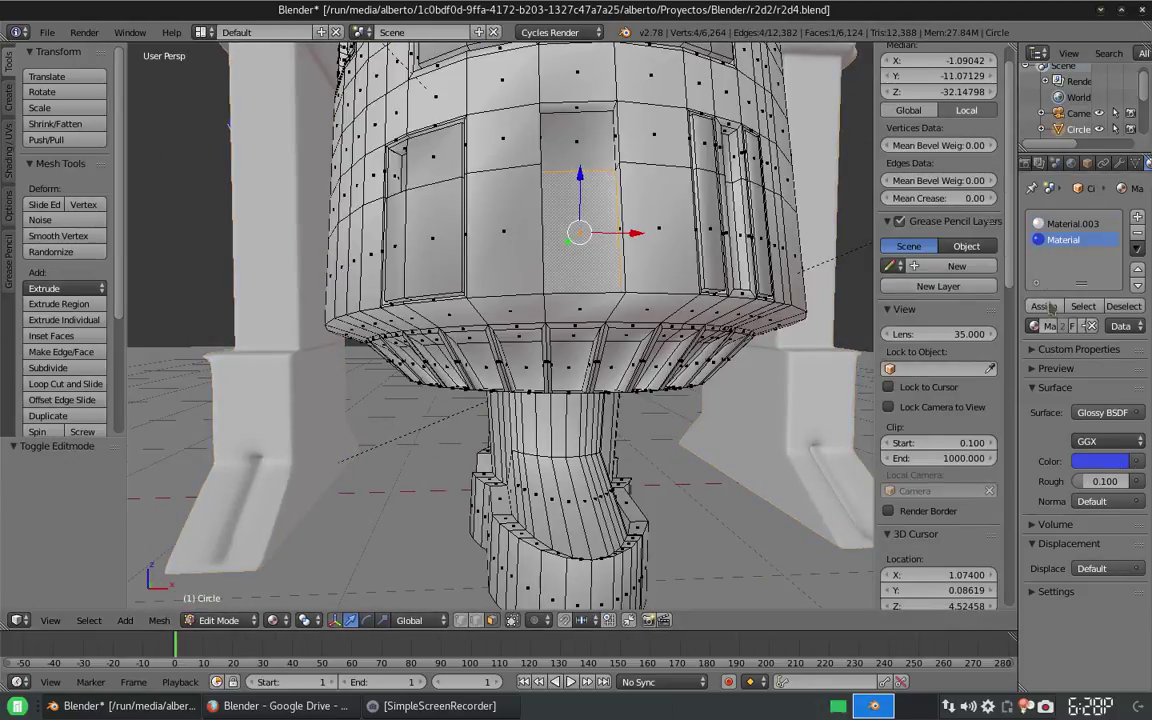
{"action": "key", "text": "Tab"}
{"action": "key", "text": "KP_Decimal"}
{"action": "right_click", "coordinate": [603, 328]}
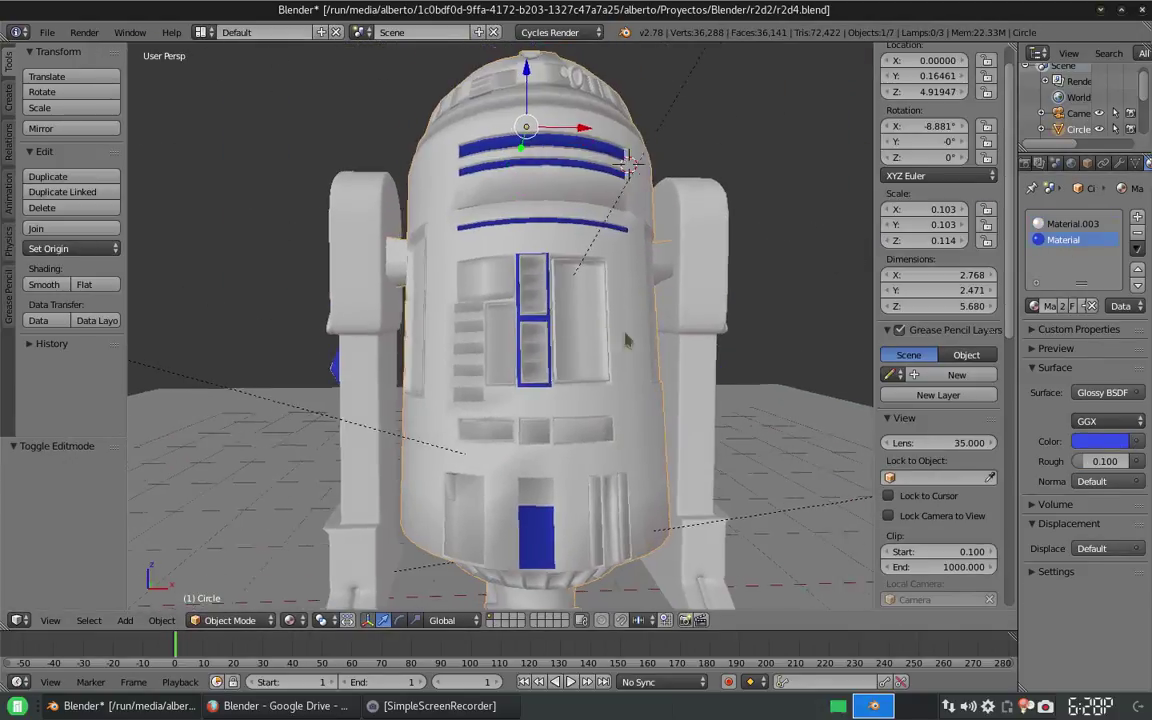
{"action": "mouse_move", "coordinate": [603, 328]}
{"action": "middle_mouse_down"}
{"action": "mouse_move", "coordinate": [510, 287]}
{"action": "mouse_move", "coordinate": [610, 315]}
{"action": "middle_mouse_up"}
Step: Open the body mesh for editing and select the ring of vertical faces around the base of the central foot
{"action": "right_click", "coordinate": [527, 330]}
{"action": "key", "text": "KP_Decimal"}
{"action": "key", "text": "Tab"}
{"action": "key", "text": "a"}
{"action": "key", "text": "KP_1"}
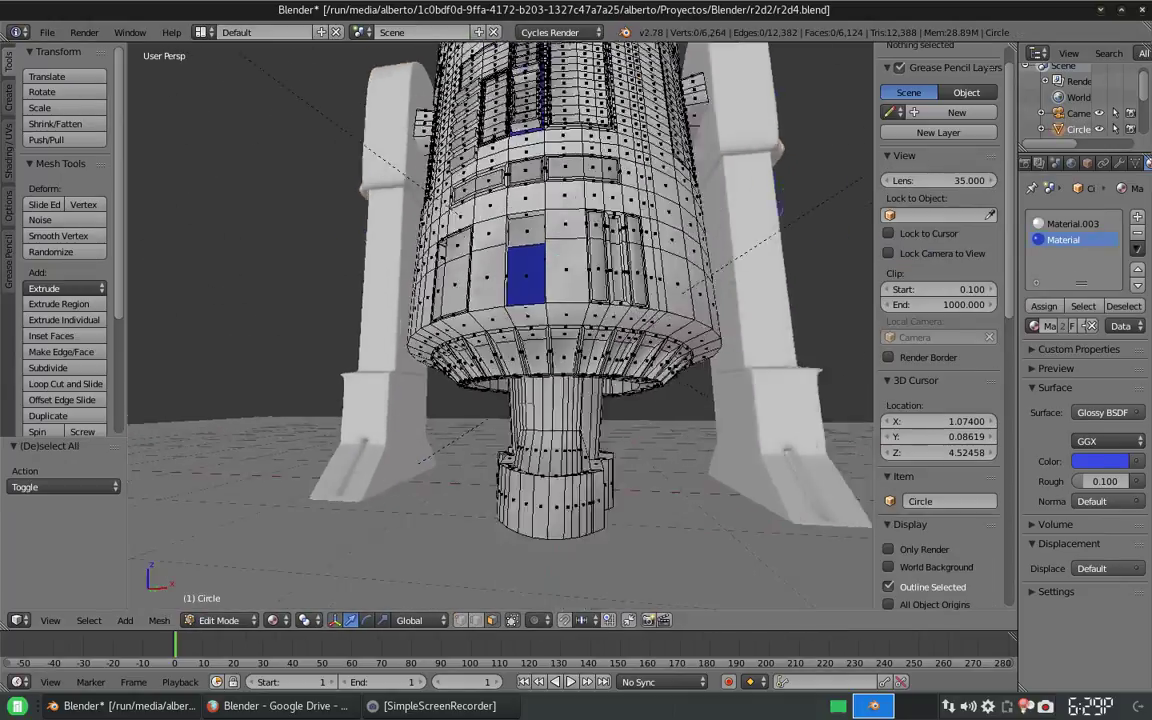
{"action": "scroll", "coordinate": [500, 320], "scroll_direction": "up", "scroll_amount": 3}
{"action": "middle_click_drag", "start_coordinate": [527, 368], "coordinate": [468, 270], "text": "shift"}
{"action": "key", "text": "l"}
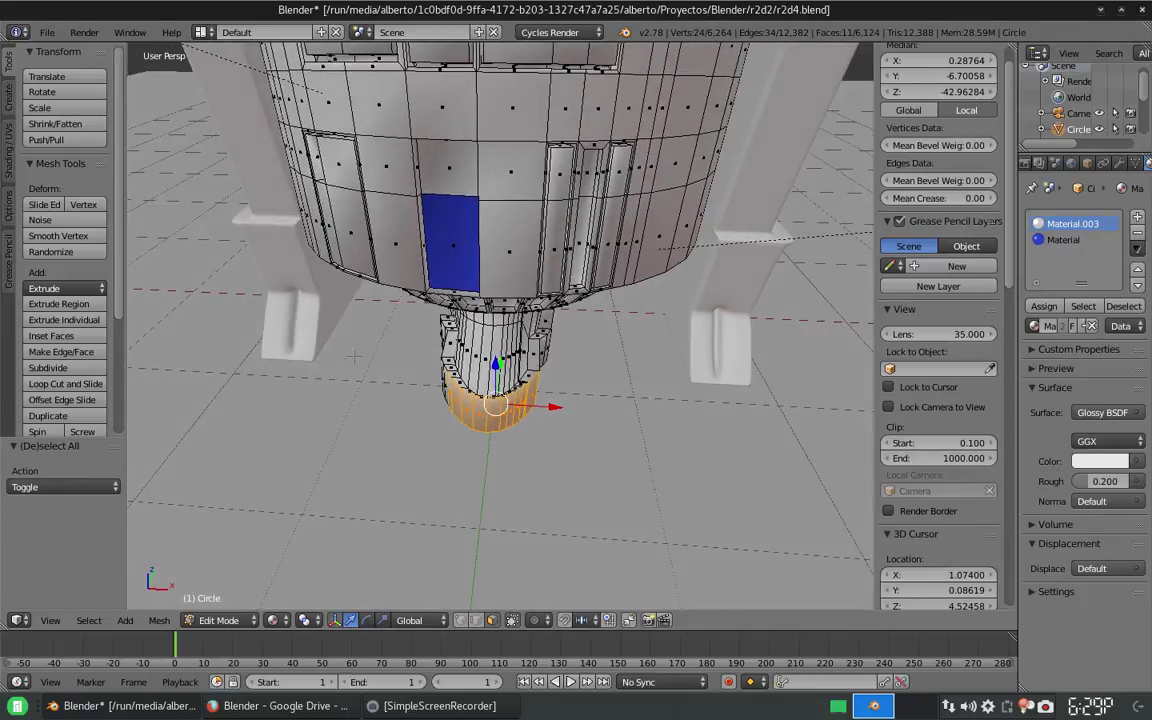
{"action": "middle_click_drag", "start_coordinate": [352, 356], "coordinate": [554, 374]}
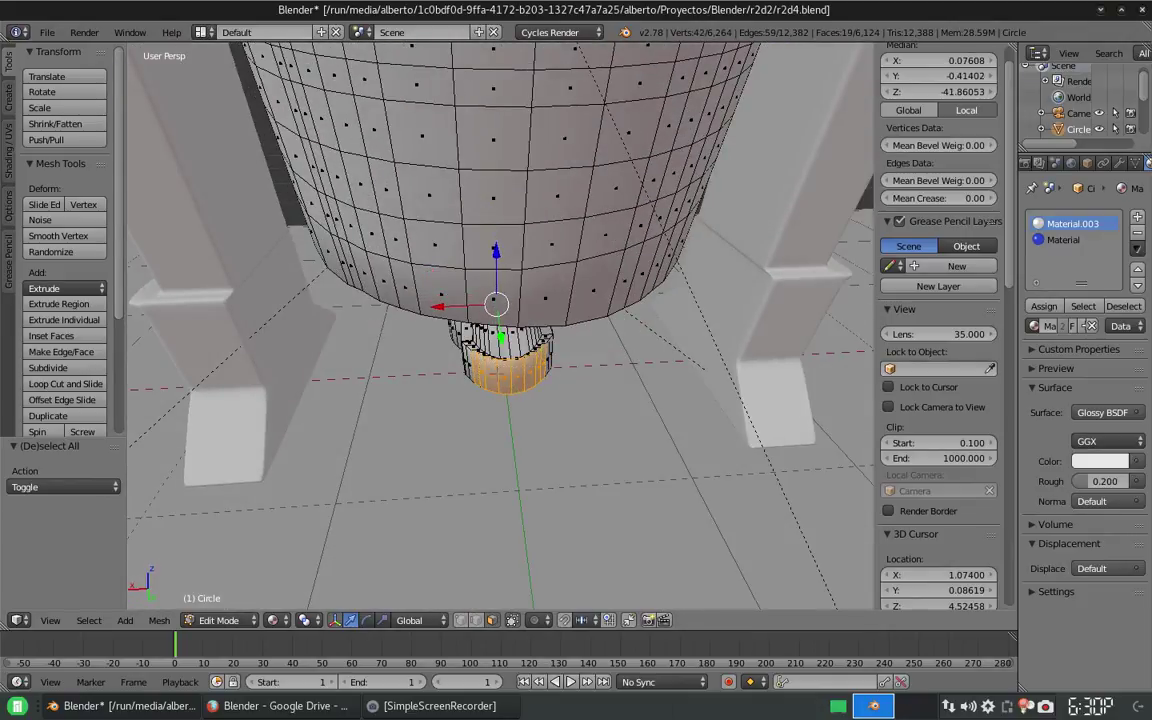
{"action": "middle_click_drag", "start_coordinate": [554, 374], "coordinate": [578, 390]}
{"action": "scroll", "coordinate": [556, 448], "scroll_direction": "up", "scroll_amount": 4}
Step: Widen the central foot's base along X by a factor of about 1.29 with smooth proportional editing
{"action": "key", "text": "s"}
{"action": "key", "text": "Escape"}
{"action": "key", "text": "s"}
{"action": "key", "text": "x"}
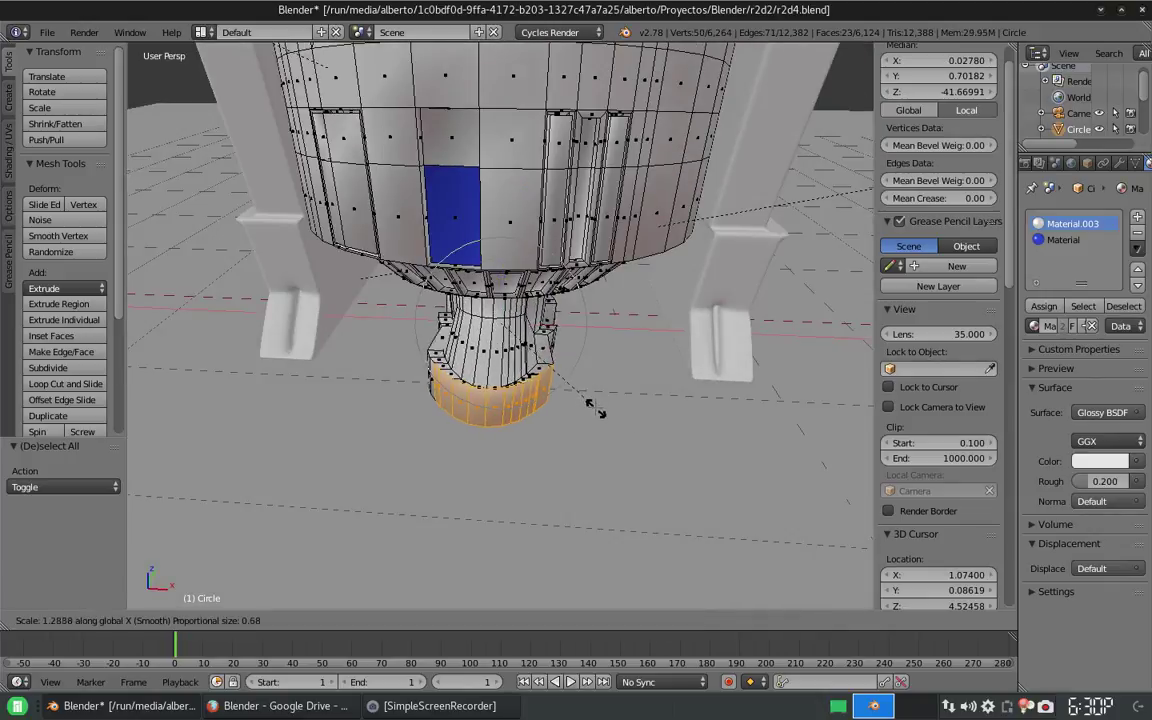
{"action": "left_click", "coordinate": [597, 415]}
Step: Flatten the front faces of the central foot by scaling them to 0 along Y
{"action": "middle_click_drag", "start_coordinate": [597, 415], "coordinate": [487, 352]}
{"action": "key", "text": "s"}
{"action": "key", "text": "Escape"}
{"action": "key", "text": "ctrl+z"}
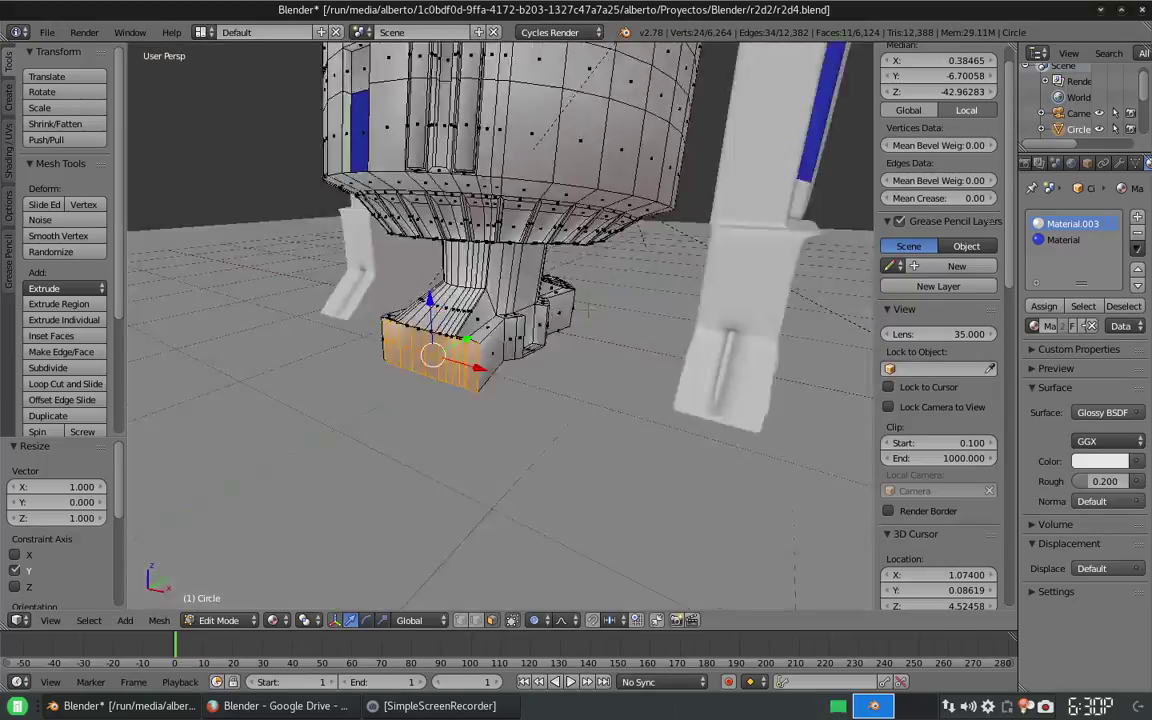
Step: Select the side faces of the central foot and flatten them by scaling to 0 along X
{"action": "key", "text": "Tab"}
{"action": "key", "text": "Tab"}
{"action": "key", "text": "a"}
{"action": "right_click", "coordinate": [430, 352]}
{"action": "right_click", "coordinate": [470, 345], "text": "shift"}
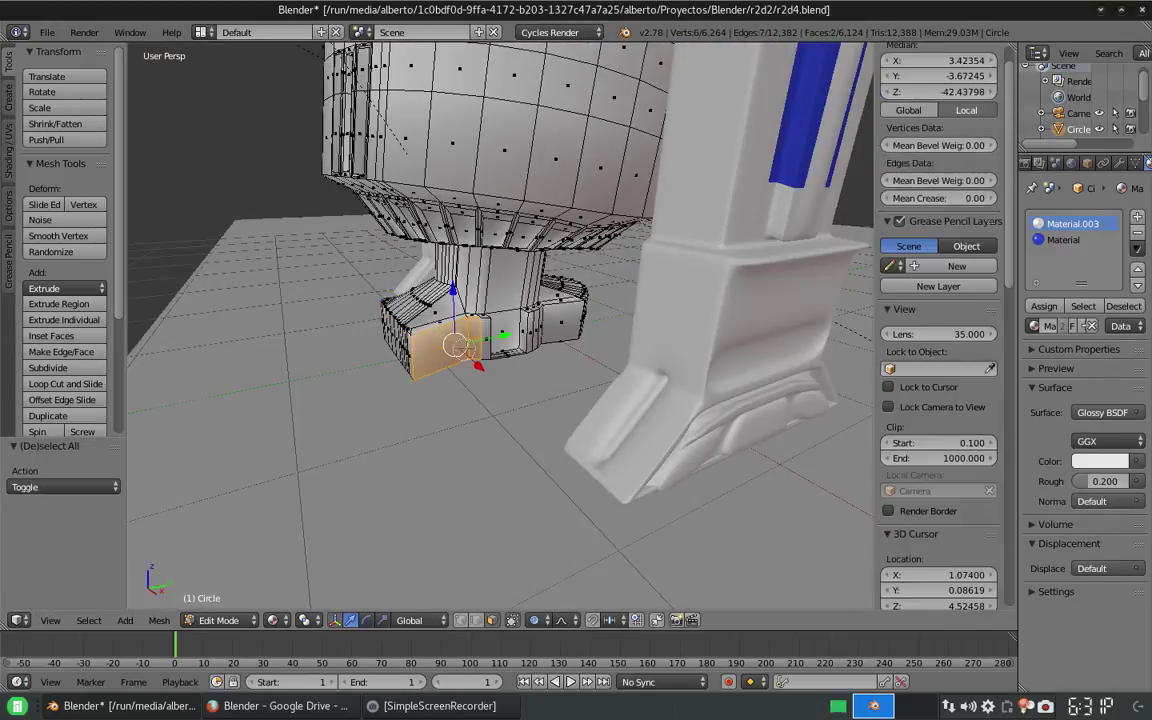
{"action": "key", "text": "a"}
{"action": "middle_click_drag", "start_coordinate": [500, 400], "coordinate": [650, 375]}
{"action": "right_click", "coordinate": [545, 362]}
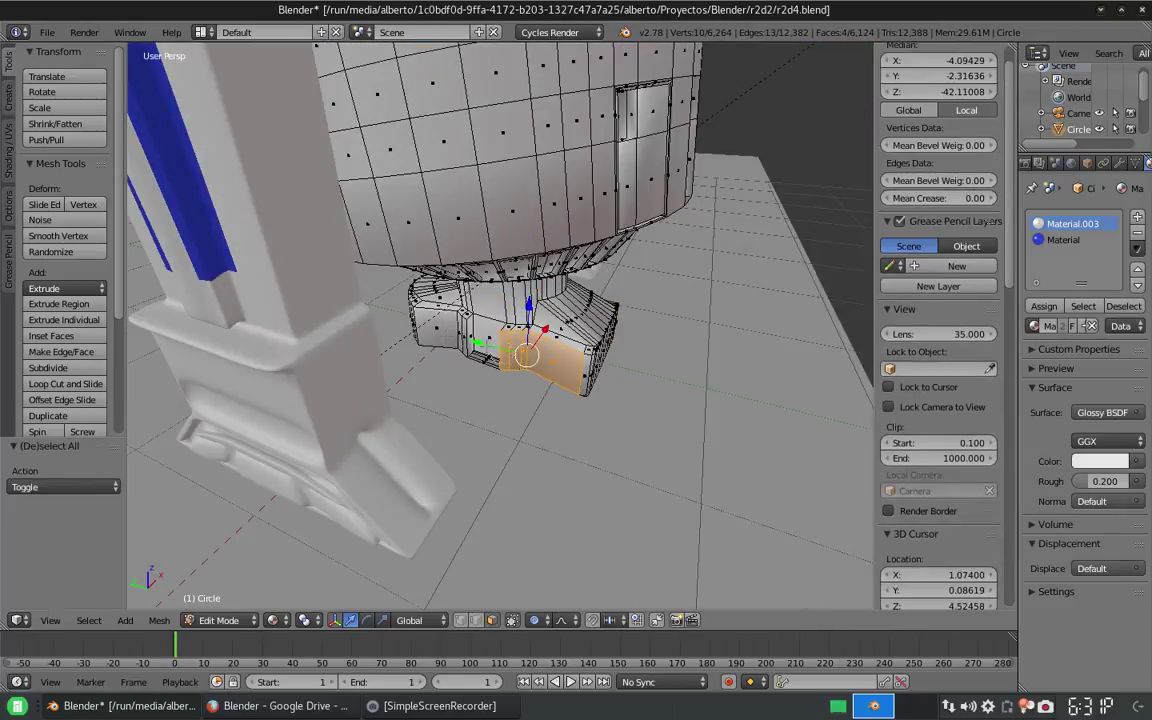
{"action": "middle_click_drag", "start_coordinate": [228, 322], "coordinate": [500, 330]}
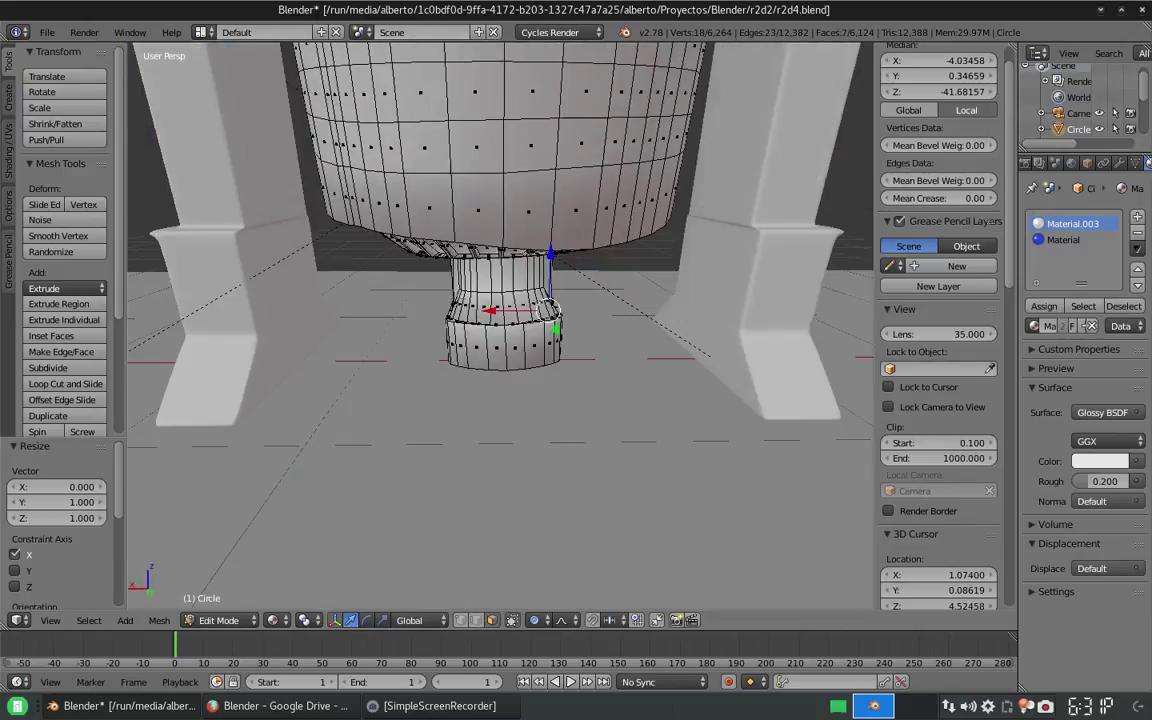
Step: Select the rear faces of the central foot and flatten them by scaling to 0 along Y
{"action": "key", "text": "a"}
{"action": "right_click", "coordinate": [505, 345], "text": "alt"}
{"action": "key", "text": "s"}
{"action": "key", "text": "y"}
{"action": "key", "text": "0"}
{"action": "key", "text": "Return"}
Step: Select the faces on both sides of the central foot and scale them along X
{"action": "middle_click_drag", "start_coordinate": [697, 387], "coordinate": [680, 302]}
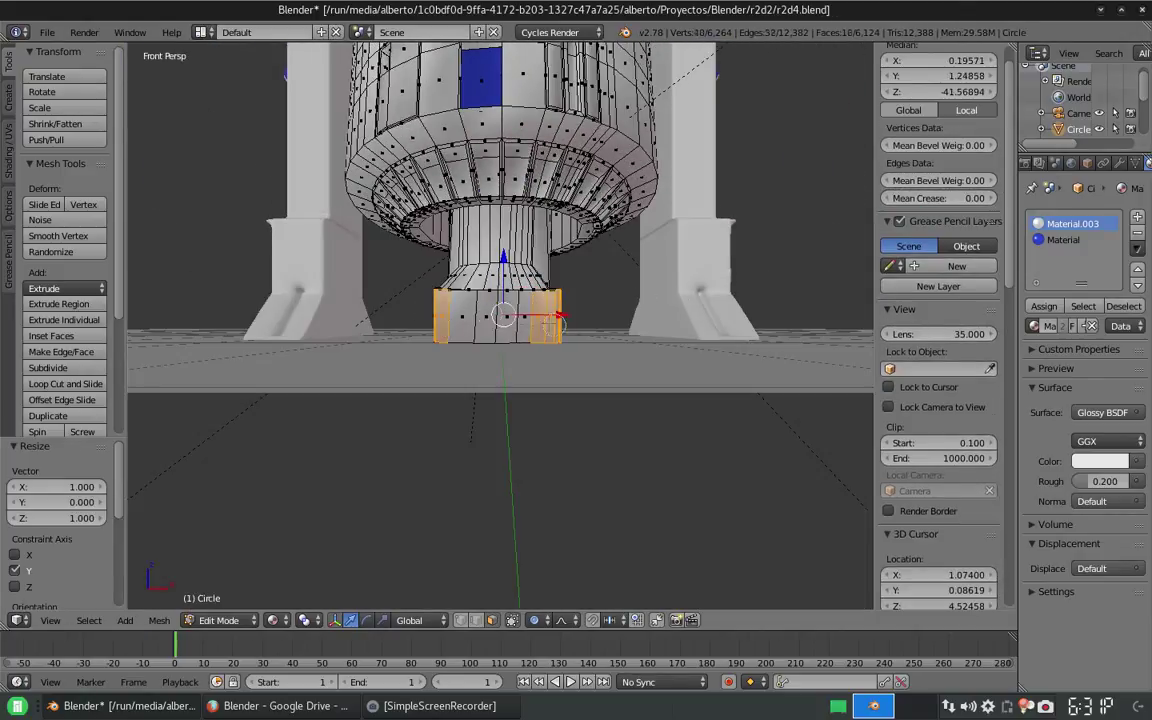
{"action": "key", "text": "s"}
{"action": "key", "text": "x"}
{"action": "key", "text": "Return"}
{"action": "middle_click_drag", "start_coordinate": [680, 302], "coordinate": [490, 480]}
{"action": "key", "text": "Tab"}
{"action": "key", "text": "Tab"}
Step: Try to move two upper front edges of the central foot along Y
{"action": "right_click", "coordinate": [514, 329]}
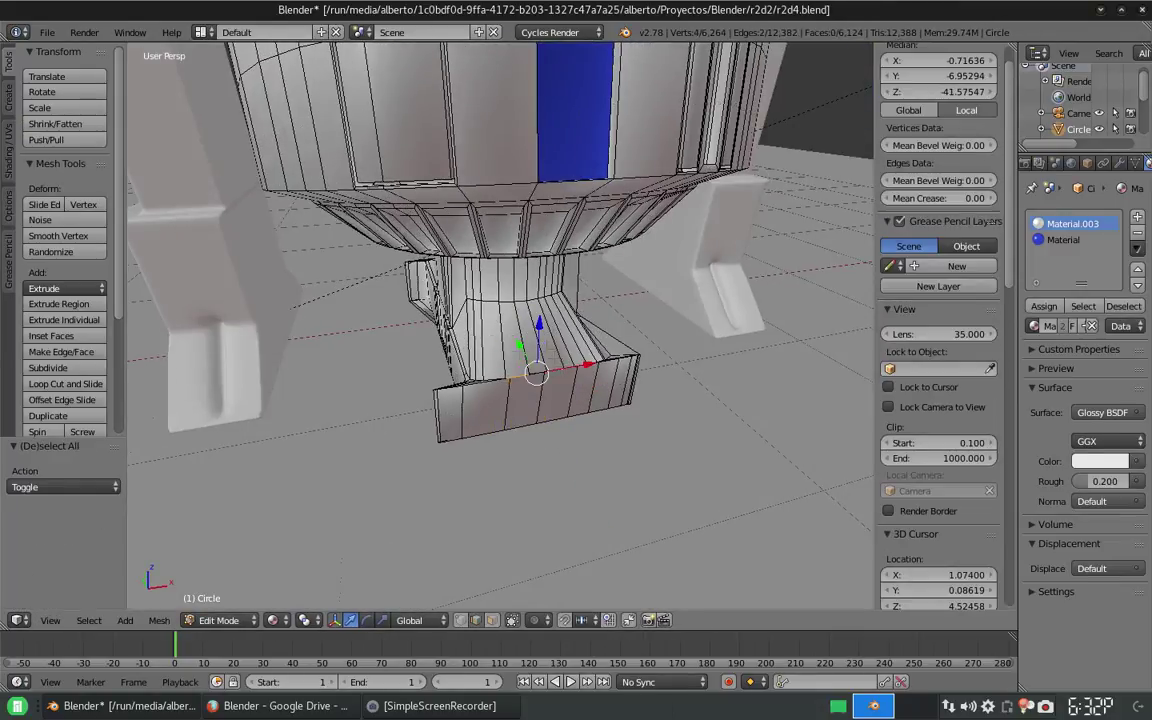
{"action": "scroll", "coordinate": [365, 311], "scroll_direction": "up", "scroll_amount": 5}
{"action": "middle_click_drag", "start_coordinate": [365, 311], "coordinate": [470, 400]}
{"action": "right_click", "coordinate": [365, 311]}
{"action": "right_click", "coordinate": [365, 311]}
{"action": "key", "text": "g"}
{"action": "key", "text": "y"}
{"action": "left_click", "coordinate": [460, 380]}
{"action": "key", "text": "ctrl+z"}
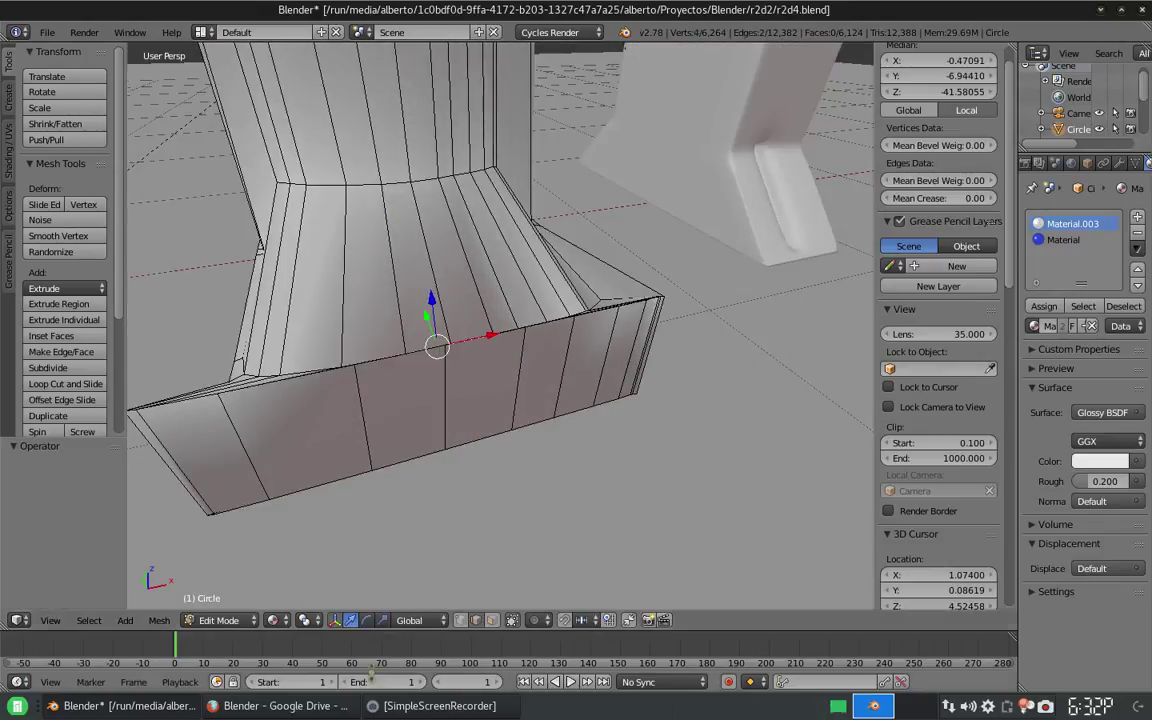
Step: Move the middle of the central foot's upper front edge by -0.026 along Y
{"action": "key", "text": "ctrl+Tab"}
{"action": "right_click", "coordinate": [400, 410]}
{"action": "right_click", "coordinate": [478, 390], "text": "shift"}
{"action": "middle_click_drag", "start_coordinate": [478, 390], "coordinate": [480, 625]}
{"action": "key", "text": "g"}
{"action": "key", "text": "y"}
{"action": "left_click", "coordinate": [470, 400]}
Step: Extend the selection along the foot's front edge, move it about -0.077 along Y, and finish editing the mesh
{"action": "right_click", "coordinate": [566, 370], "text": "shift"}
{"action": "key", "text": "g"}
{"action": "key", "text": "y"}
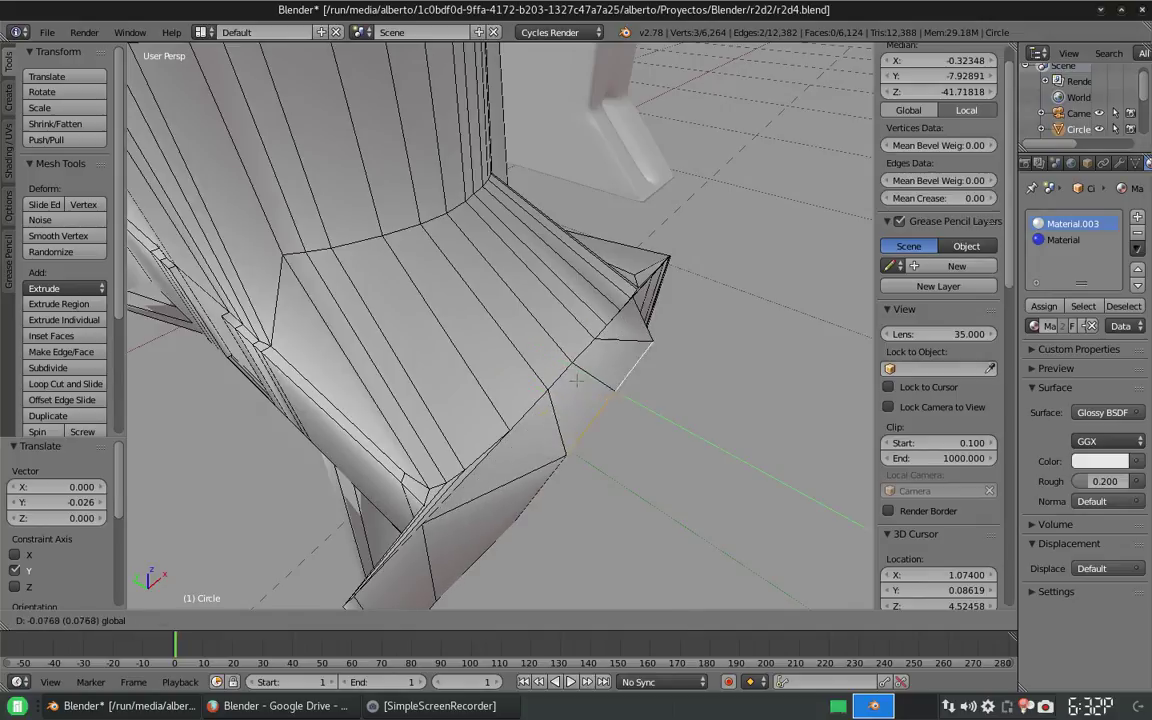
{"action": "left_click", "coordinate": [576, 380]}
{"action": "middle_click_drag", "start_coordinate": [576, 380], "coordinate": [560, 300]}
{"action": "key", "text": "Tab"}
{"action": "scroll", "coordinate": [470, 350], "scroll_direction": "down", "scroll_amount": 5}
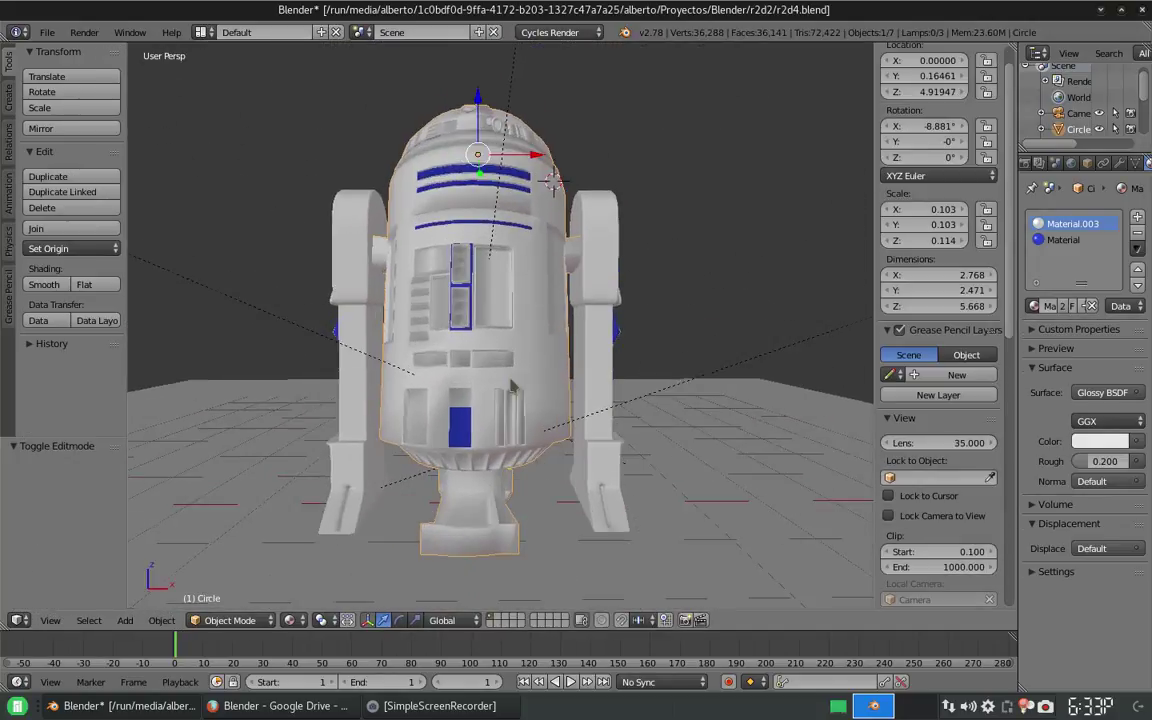
Step: Select the legs and apply their Mirror and Subdivision Surface modifiers
{"action": "scroll", "coordinate": [470, 350], "scroll_direction": "up", "scroll_amount": 3}
{"action": "right_click", "coordinate": [470, 350]}
{"action": "left_click", "coordinate": [1119, 163]}
{"action": "left_click", "coordinate": [1050, 262]}
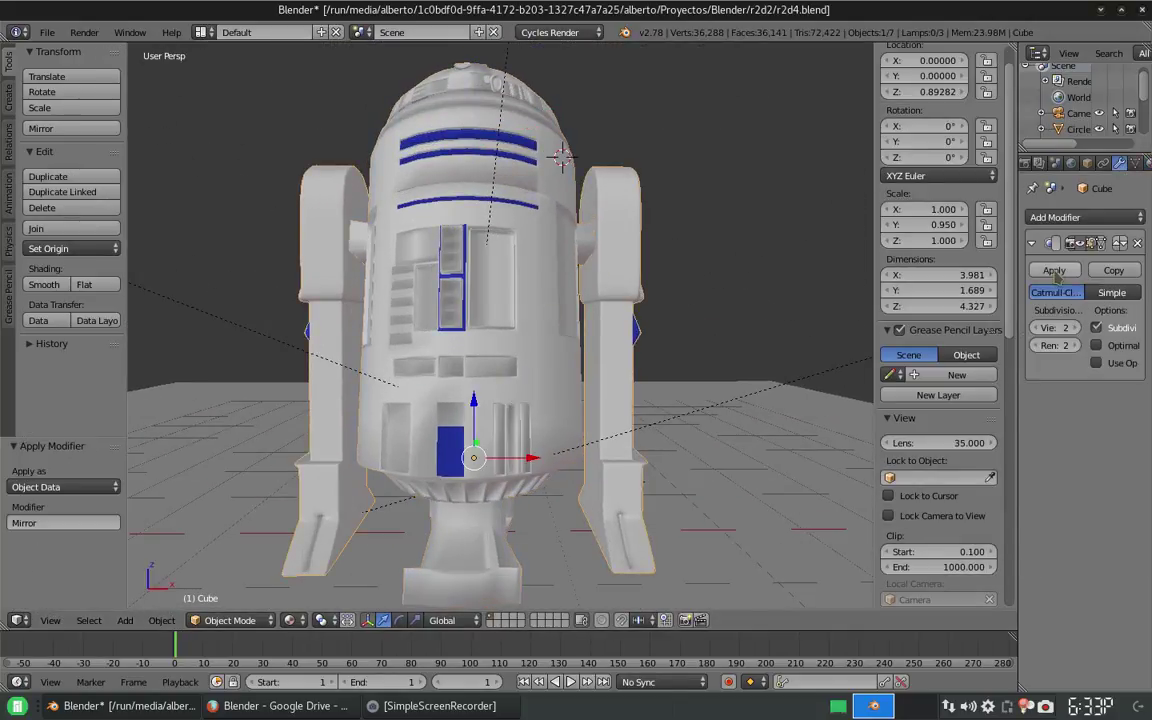
{"action": "key", "text": "Tab"}
{"action": "key", "text": "Tab"}
Step: Join the legs with the body into a single object
{"action": "middle_click_drag", "start_coordinate": [540, 320], "coordinate": [568, 330]}
{"action": "right_click", "coordinate": [568, 330]}
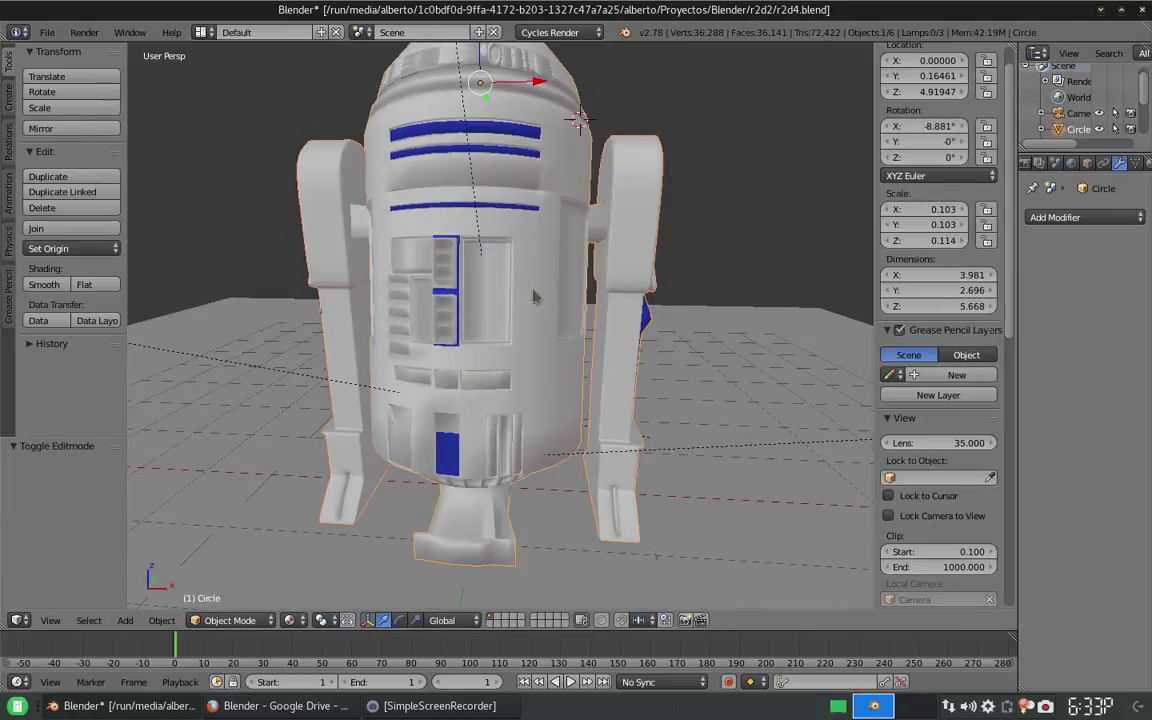
{"action": "scroll", "coordinate": [533, 325], "scroll_direction": "down", "scroll_amount": 3}
Step: In Rendered shading, set the roughness of the robot's white Material.003 to 0.390 and the floor's Material.002 to 0.756
{"action": "left_click", "coordinate": [290, 620]}
{"action": "left_click", "coordinate": [322, 513]}
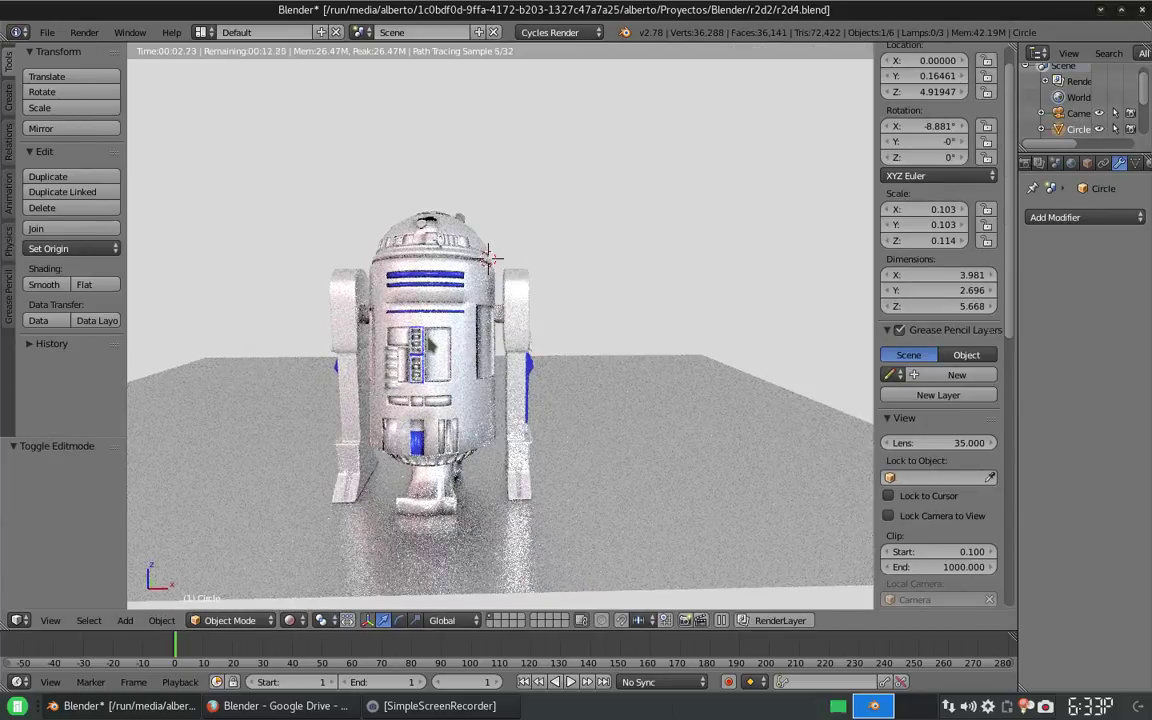
{"action": "scroll", "coordinate": [600, 400], "scroll_direction": "up", "scroll_amount": 2}
{"action": "left_click", "coordinate": [1146, 163]}
{"action": "right_click", "coordinate": [780, 470]}
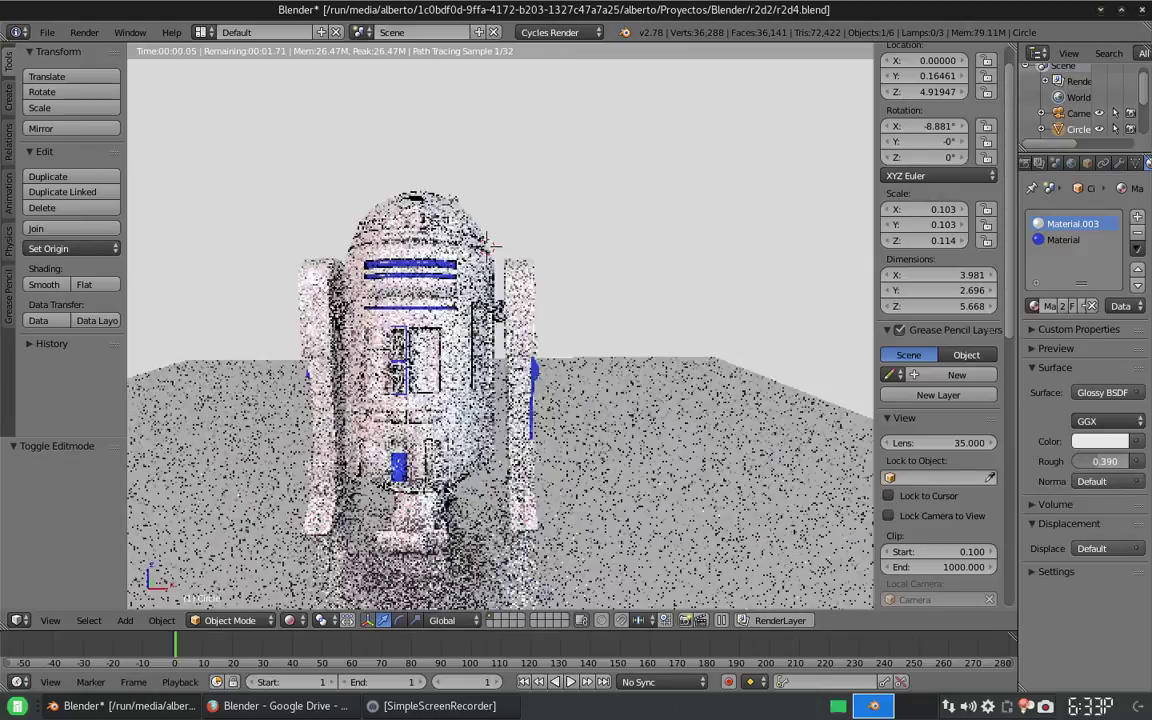
{"action": "left_click_drag", "start_coordinate": [1092, 426], "coordinate": [1131, 426]}
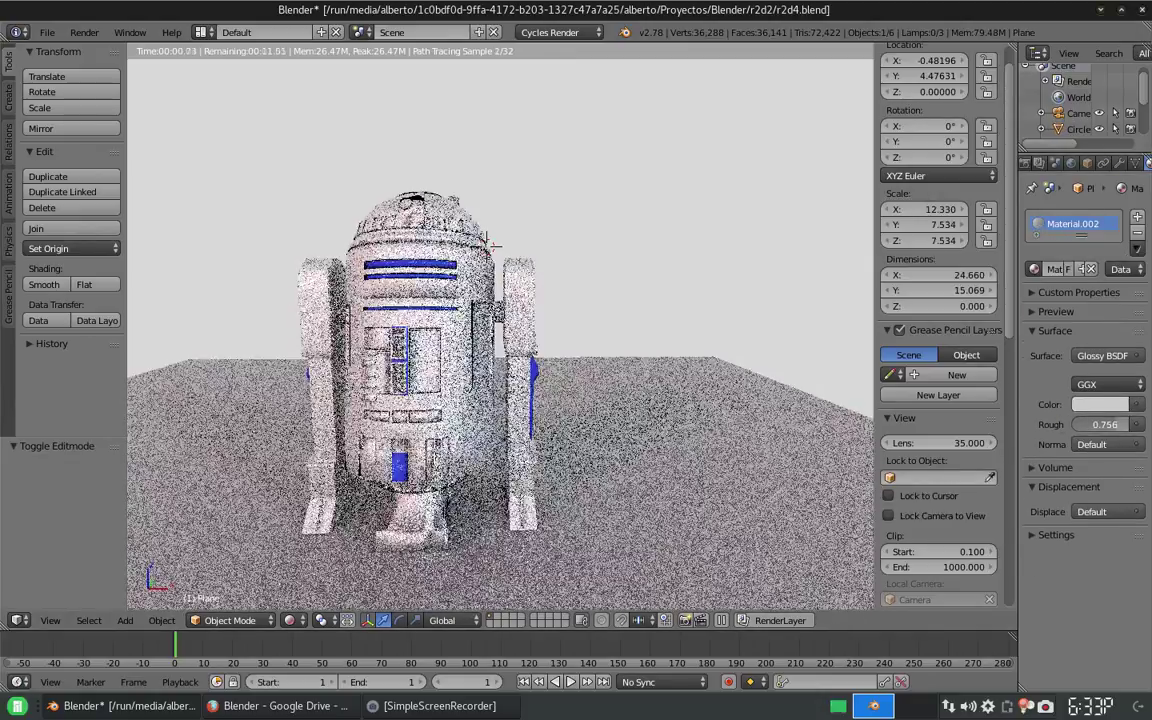
Step: Switch to Solid shading, open the robot mesh for editing and select all faces of the dome's large round eye
{"action": "right_click", "coordinate": [437, 293]}
{"action": "key", "text": "Tab"}
{"action": "left_click", "coordinate": [289, 620]}
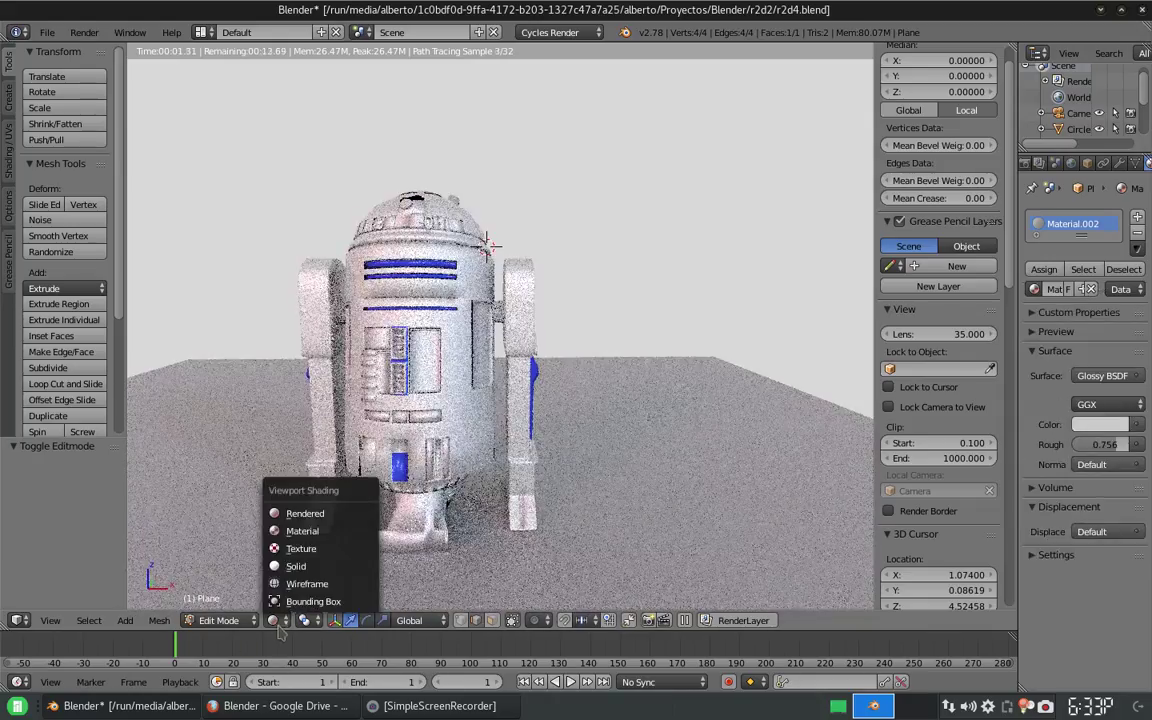
{"action": "left_click", "coordinate": [288, 550]}
{"action": "scroll", "coordinate": [437, 350], "scroll_direction": "up", "scroll_amount": 5}
{"action": "scroll", "coordinate": [440, 330], "scroll_direction": "up", "scroll_amount": 3}
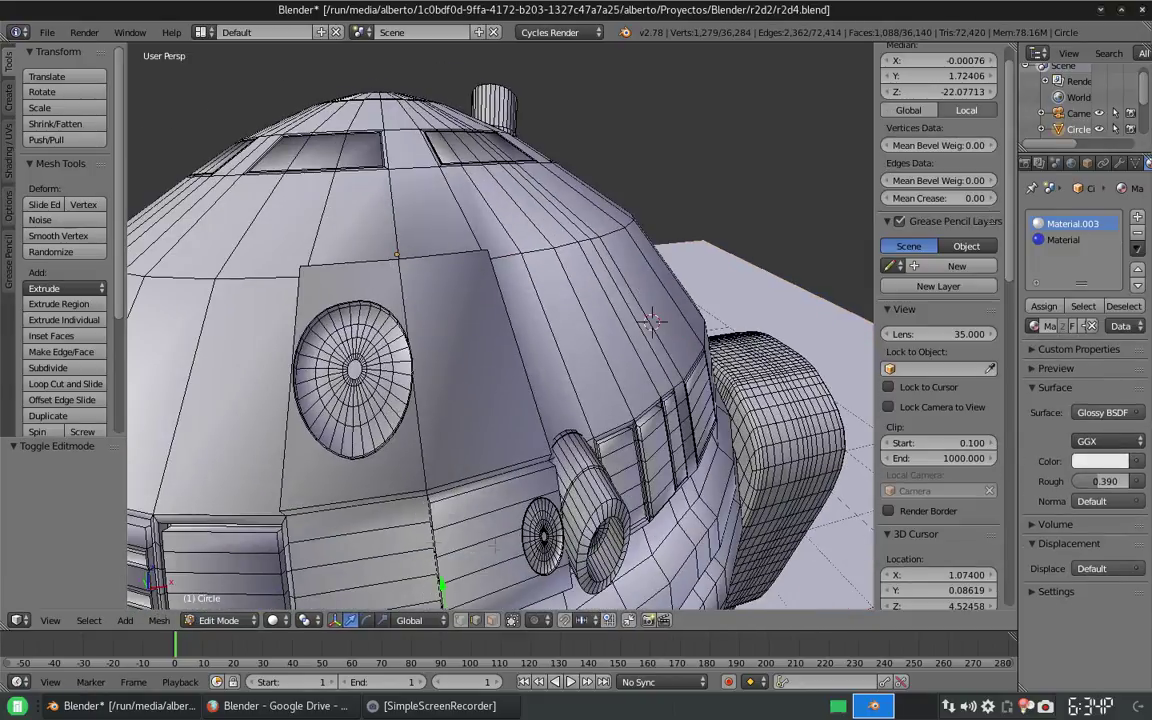
{"action": "key", "text": "ctrl+KP_Add"}
{"action": "key", "text": "ctrl+KP_Add"}
Step: Add a new black Diffuse BSDF material in its own slot and assign it to the large eye
{"action": "left_click", "coordinate": [1137, 216]}
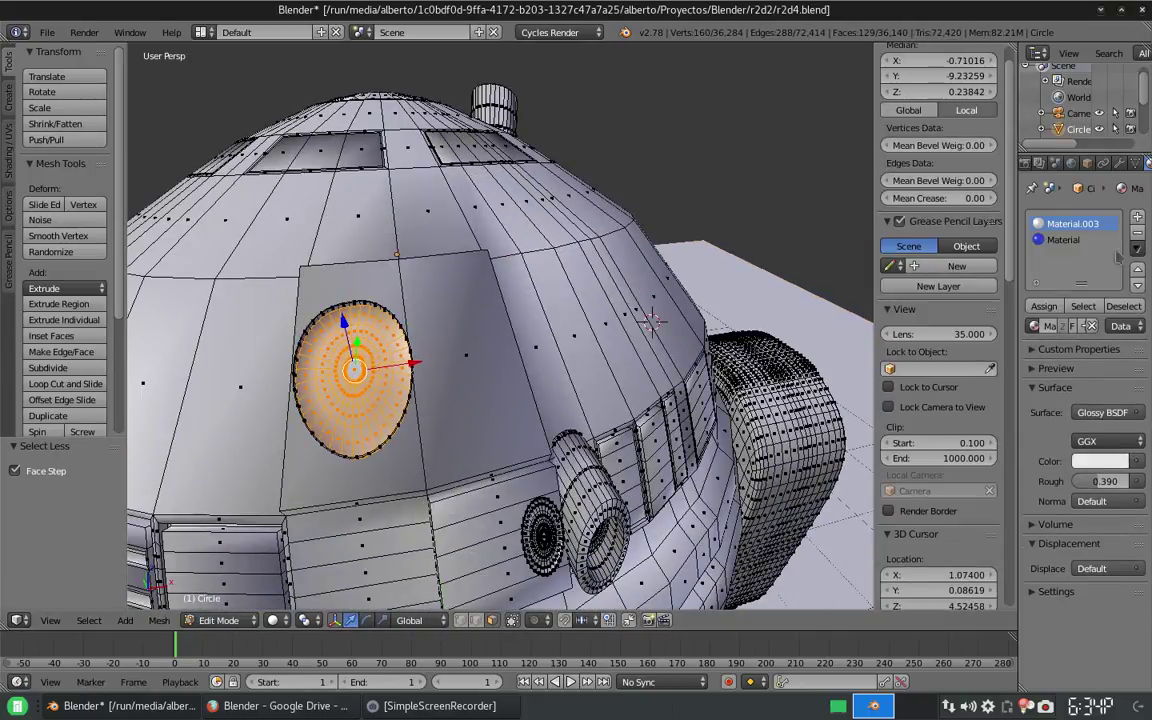
{"action": "left_click", "coordinate": [1065, 325]}
{"action": "left_click", "coordinate": [1100, 441]}
{"action": "left_click", "coordinate": [1116, 322]}
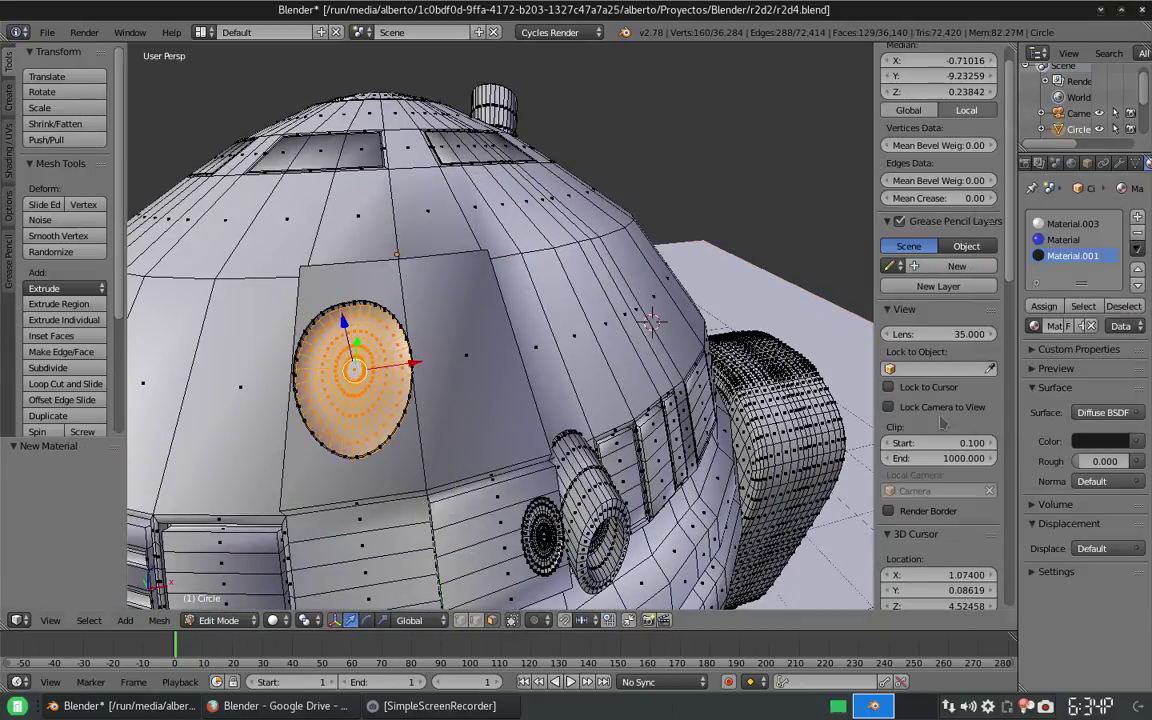
{"action": "middle_click_drag", "start_coordinate": [560, 420], "coordinate": [545, 335]}
Step: Select the small round light on the dome and assign it a new red Emission material with strength 1.000
{"action": "right_click", "coordinate": [472, 512]}
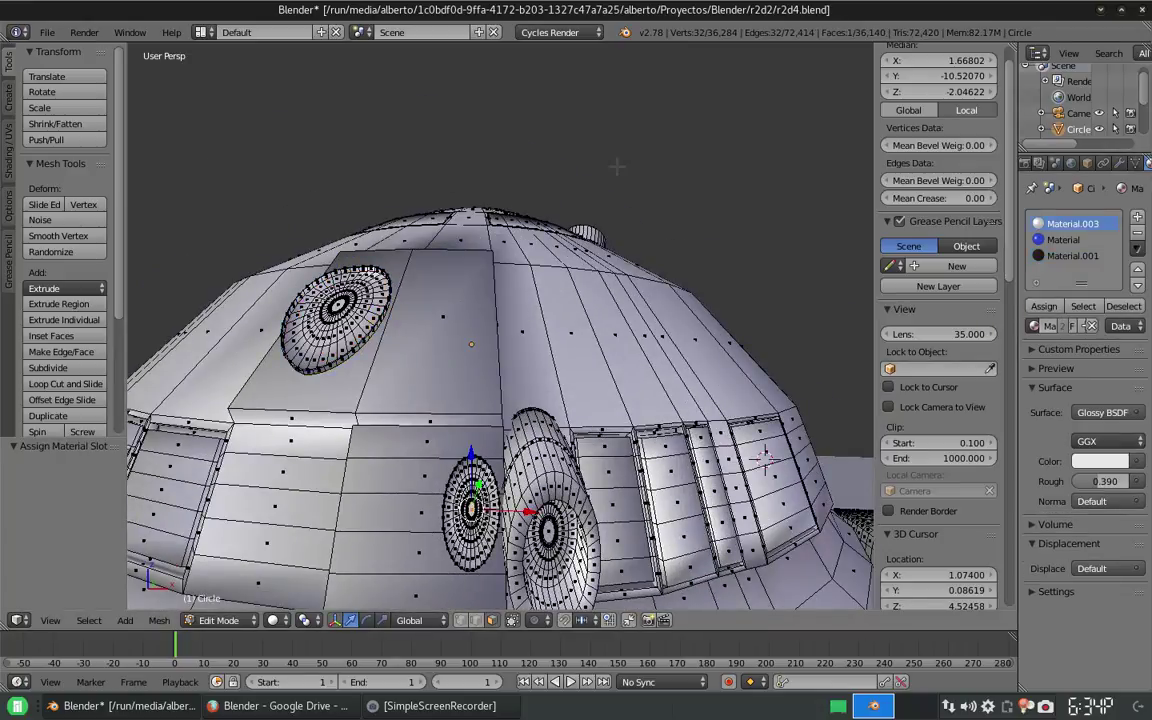
{"action": "left_click", "coordinate": [1065, 325]}
{"action": "left_click", "coordinate": [1100, 441]}
{"action": "left_click", "coordinate": [1005, 250]}
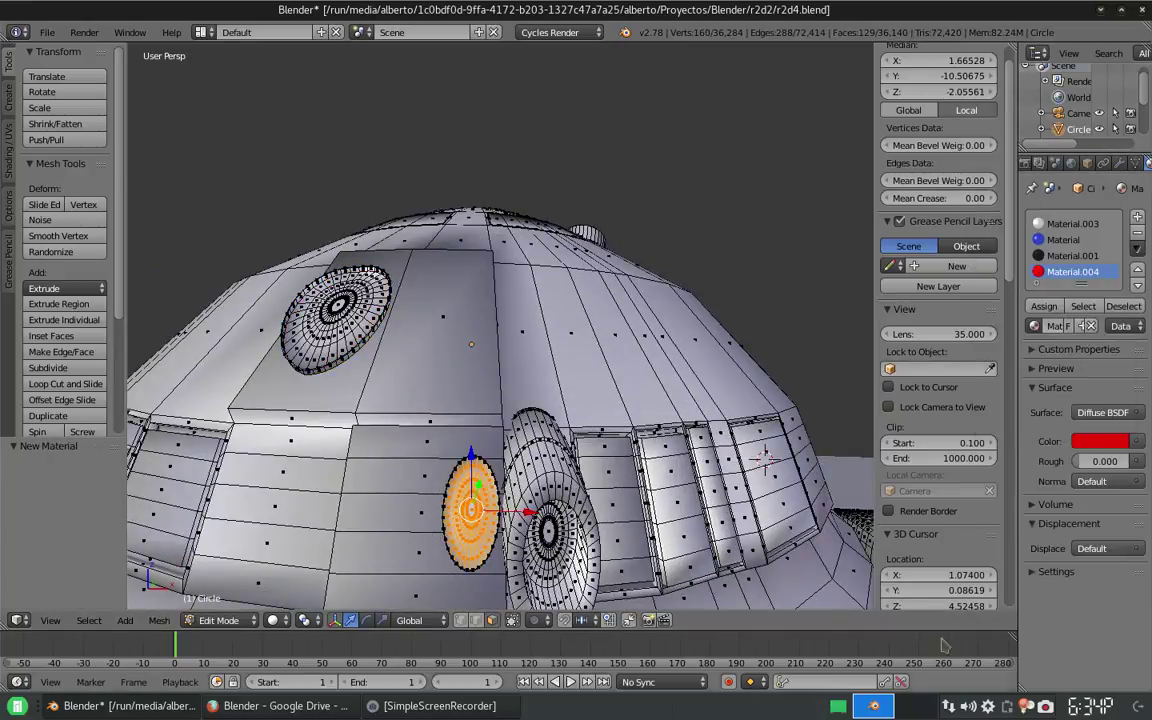
{"action": "left_click", "coordinate": [1102, 412]}
{"action": "left_click", "coordinate": [940, 165]}
{"action": "key", "text": "Tab"}
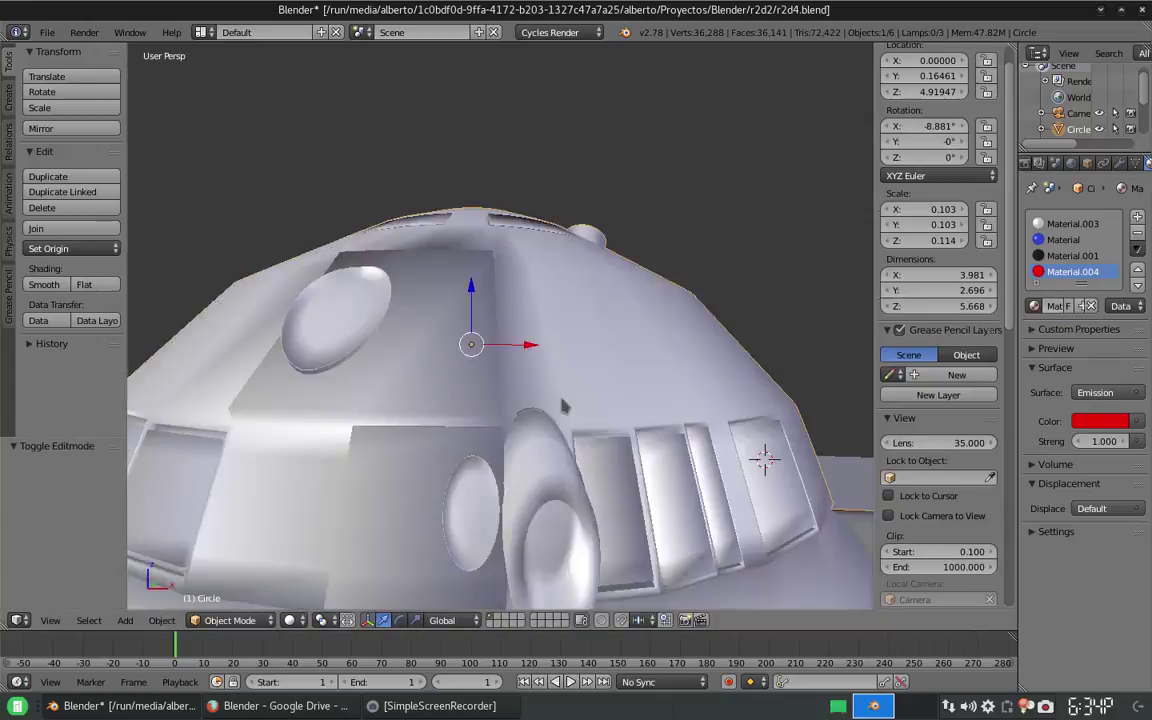
{"action": "scroll", "coordinate": [503, 354], "scroll_direction": "down", "scroll_amount": 5}
Step: Select the face loop around the base of the dome and assign the blue material to it
{"action": "key", "text": "Tab"}
{"action": "scroll", "coordinate": [437, 471], "scroll_direction": "up", "scroll_amount": 5}
{"action": "key", "text": "a"}
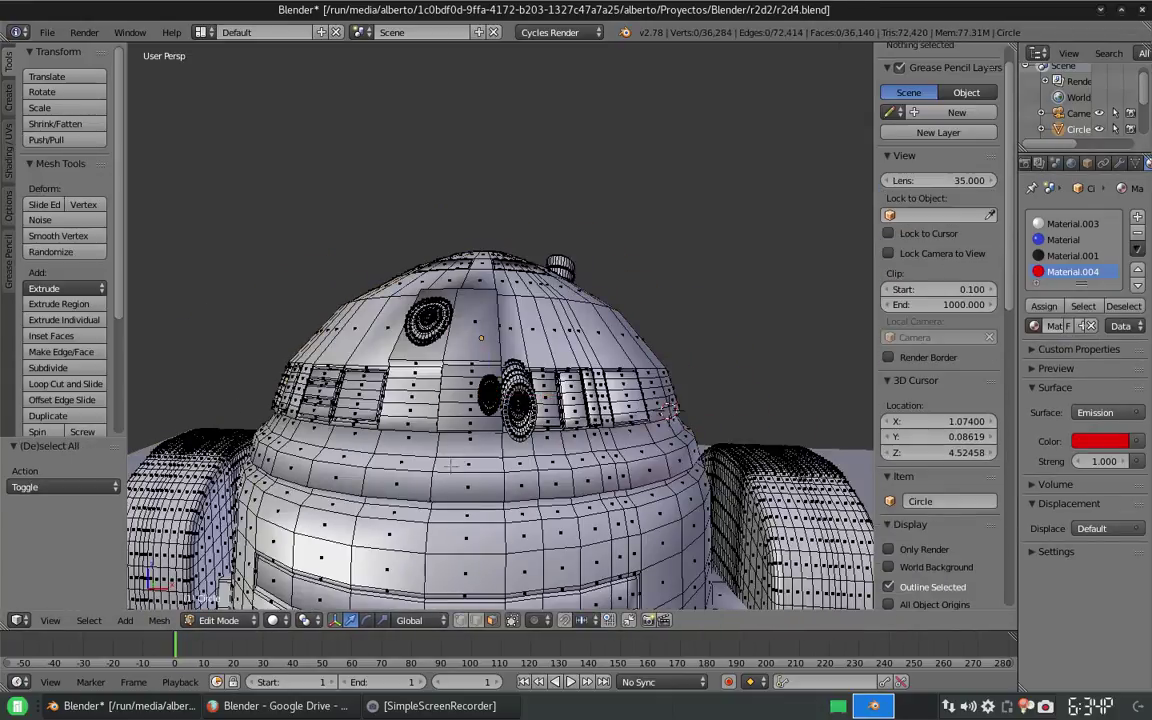
{"action": "middle_click_drag", "start_coordinate": [440, 480], "coordinate": [465, 505]}
{"action": "right_click", "coordinate": [465, 505], "text": "alt"}
{"action": "key", "text": "Tab"}
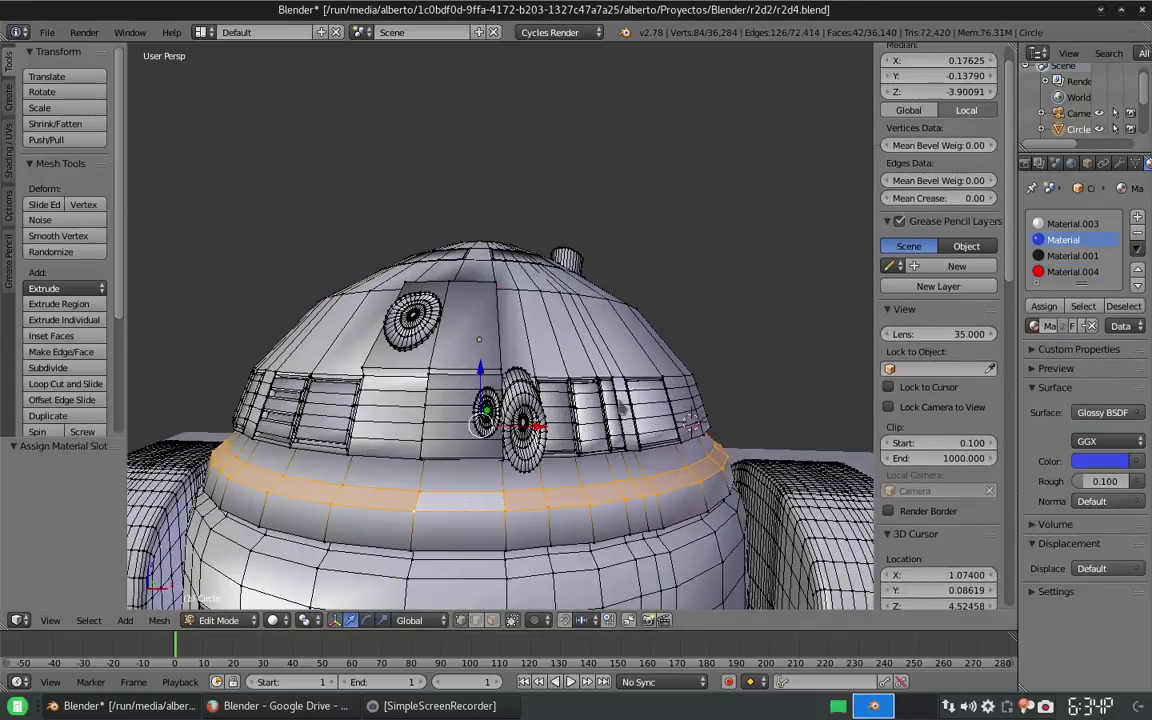
Step: Switch the viewport to Material shading to check the colours on the dome
{"action": "scroll", "coordinate": [465, 505], "scroll_direction": "down", "scroll_amount": 5}
{"action": "left_click", "coordinate": [289, 620]}
{"action": "left_click", "coordinate": [319, 531]}
{"action": "scroll", "coordinate": [490, 345], "scroll_direction": "up", "scroll_amount": 3}
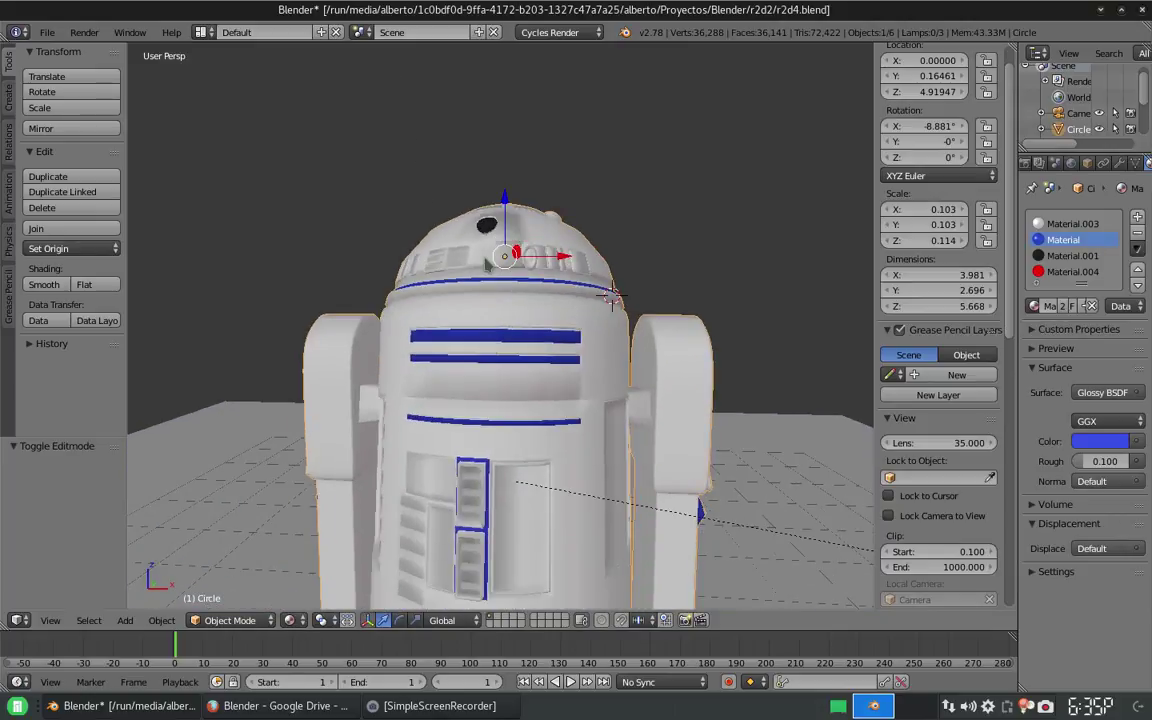
{"action": "scroll", "coordinate": [528, 218], "scroll_direction": "up", "scroll_amount": 2}
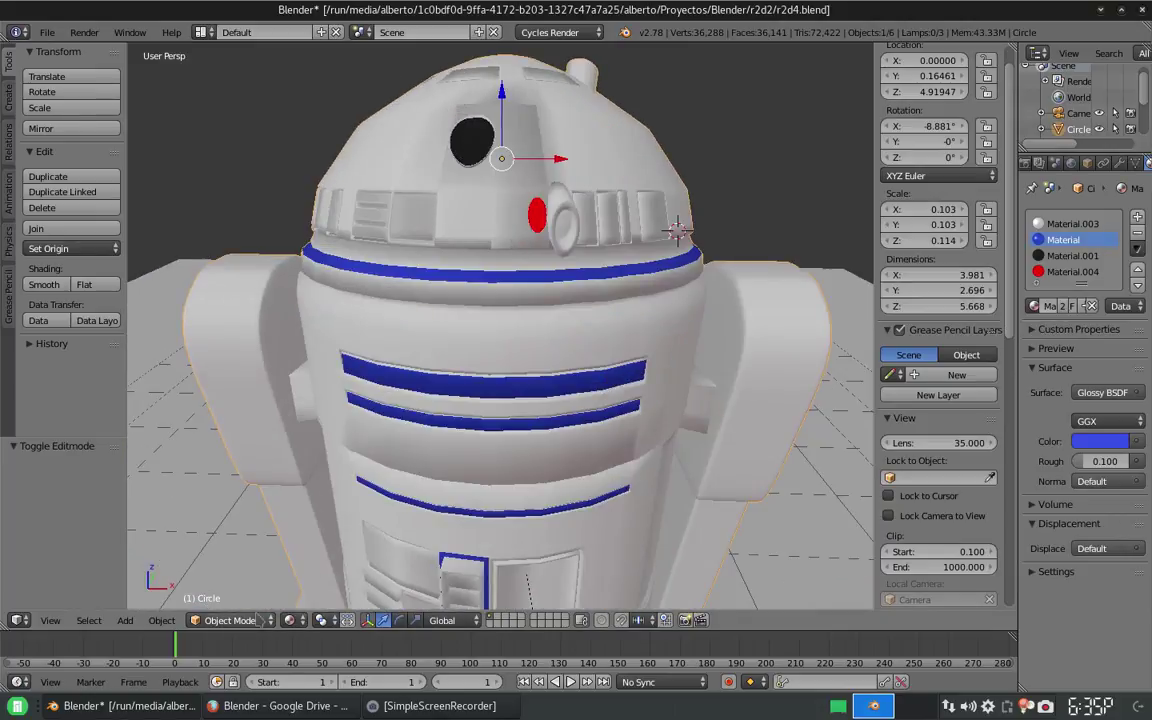
Step: Assign the blue material to the dome panel around the large eye and to the band faces directly below it
{"action": "key", "text": "Tab"}
{"action": "left_click", "coordinate": [520, 135]}
{"action": "left_click", "coordinate": [480, 145], "text": "shift"}
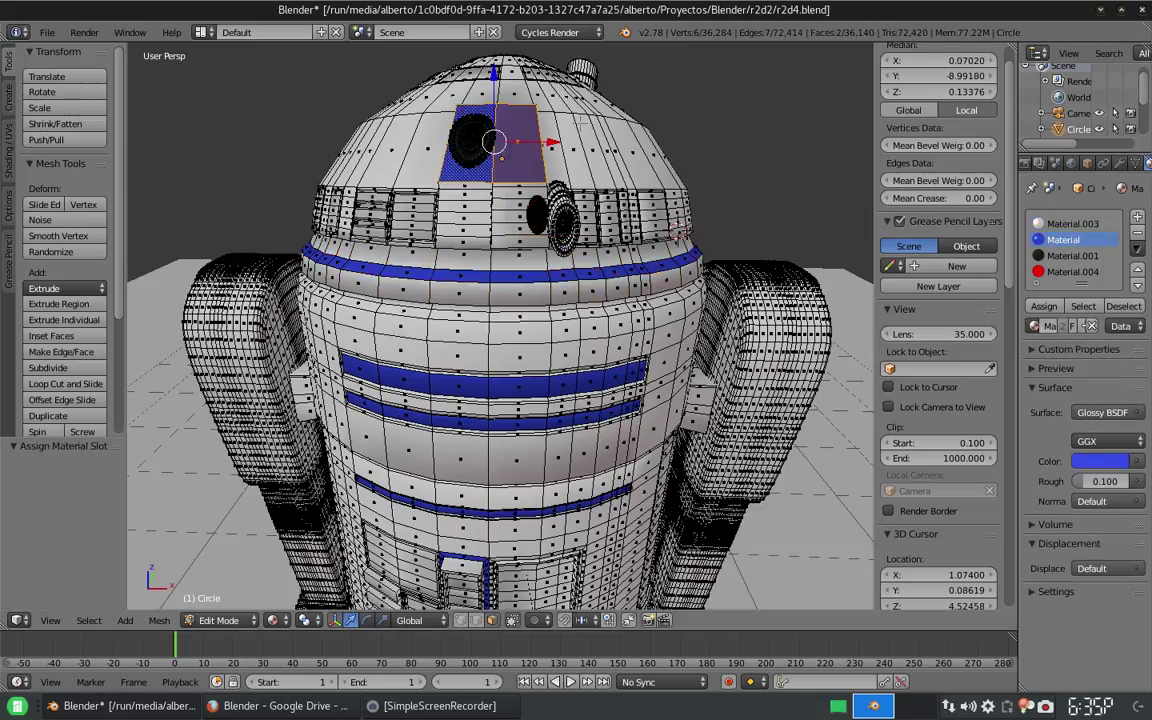
{"action": "key", "text": "a"}
{"action": "left_click", "coordinate": [519, 209]}
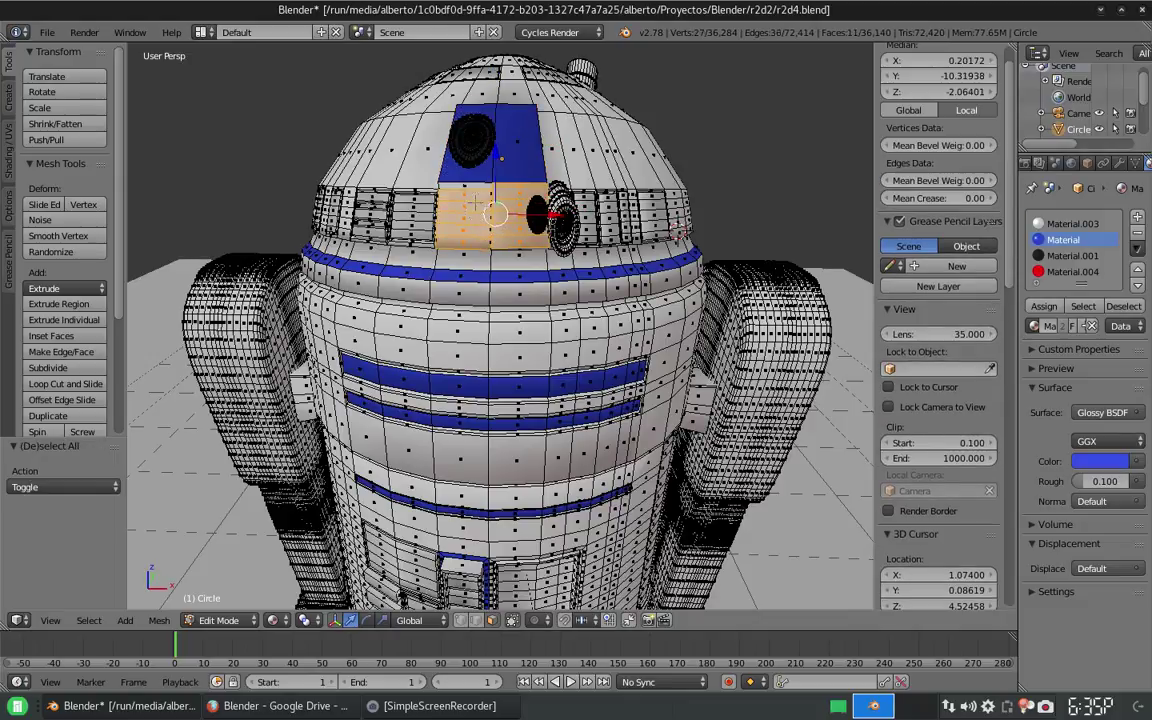
{"action": "left_click", "coordinate": [1043, 306]}
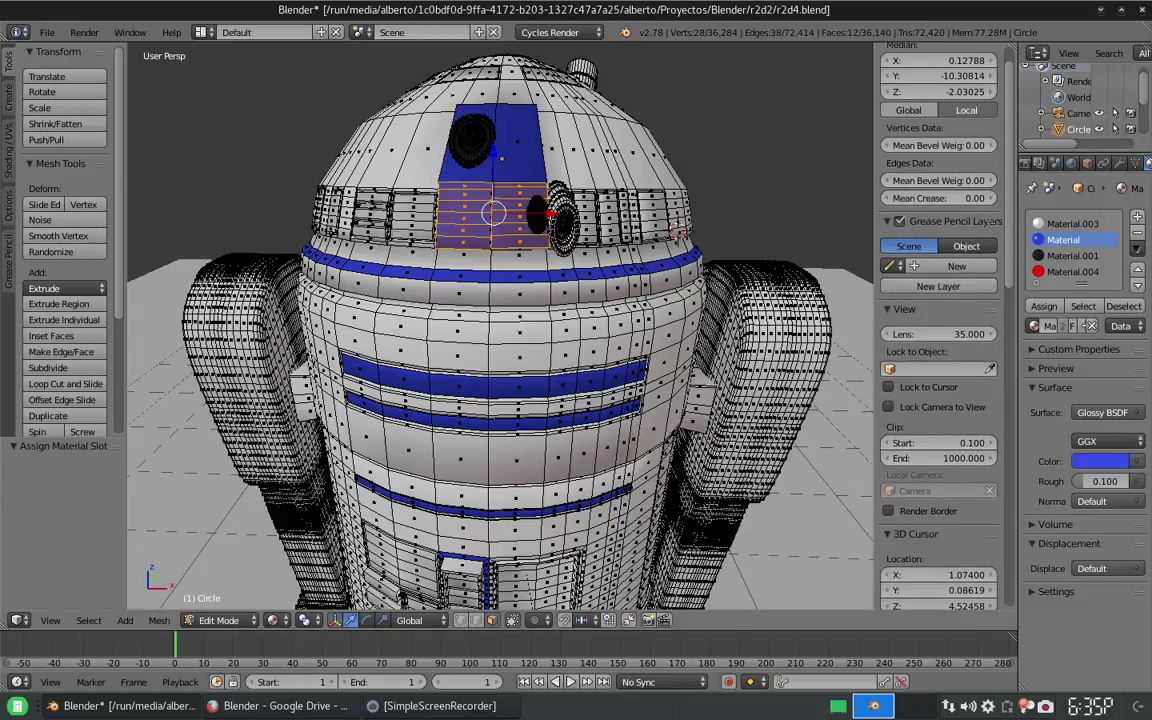
Step: Select the recessed panels around the dome's lower band on both sides of the large eye and assign the blue material to them
{"action": "middle_click_drag", "start_coordinate": [500, 300], "coordinate": [600, 280]}
{"action": "key", "text": "a"}
{"action": "left_click", "coordinate": [437, 228]}
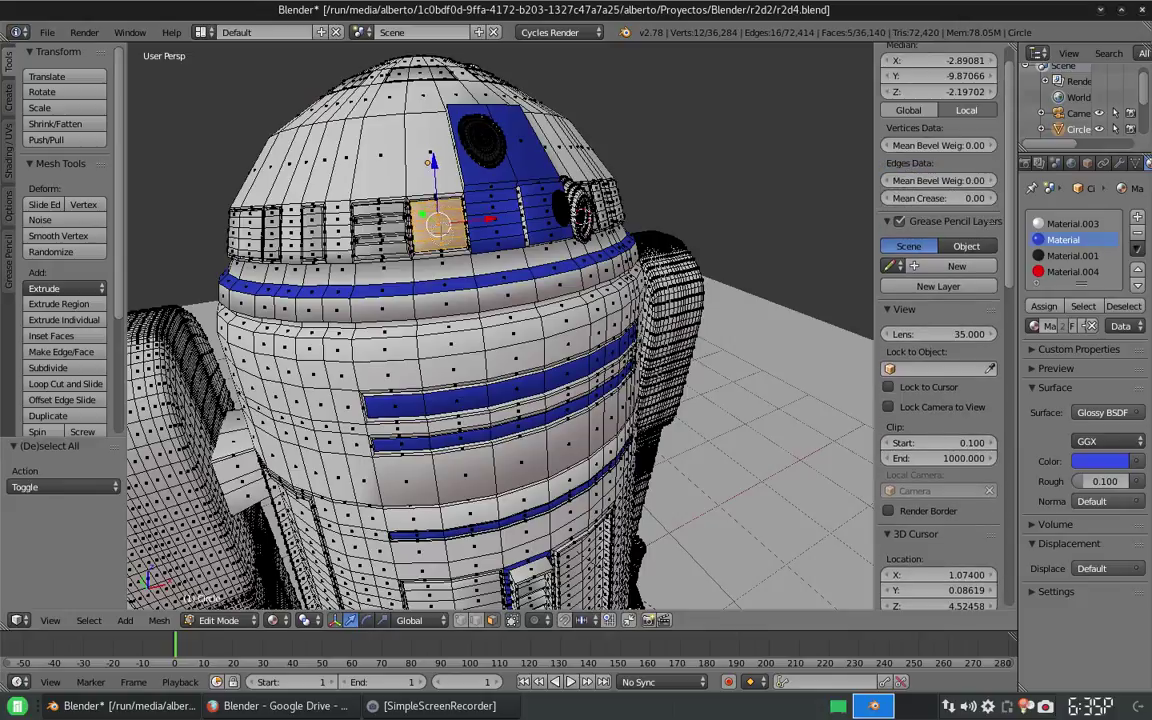
{"action": "scroll", "coordinate": [437, 228], "scroll_direction": "up", "scroll_amount": 2}
{"action": "right_click", "coordinate": [317, 199], "text": "shift"}
{"action": "middle_click_drag", "start_coordinate": [317, 199], "coordinate": [272, 199]}
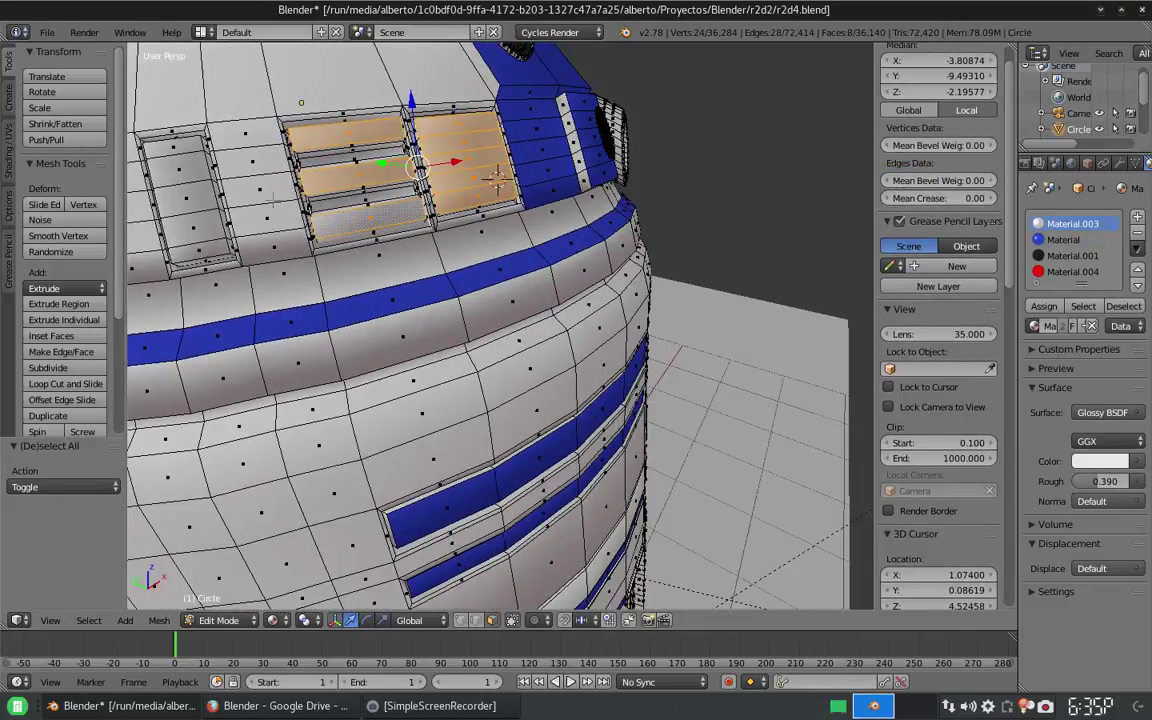
{"action": "right_click", "coordinate": [187, 230], "text": "shift"}
{"action": "scroll", "coordinate": [300, 250], "scroll_direction": "down", "scroll_amount": 4}
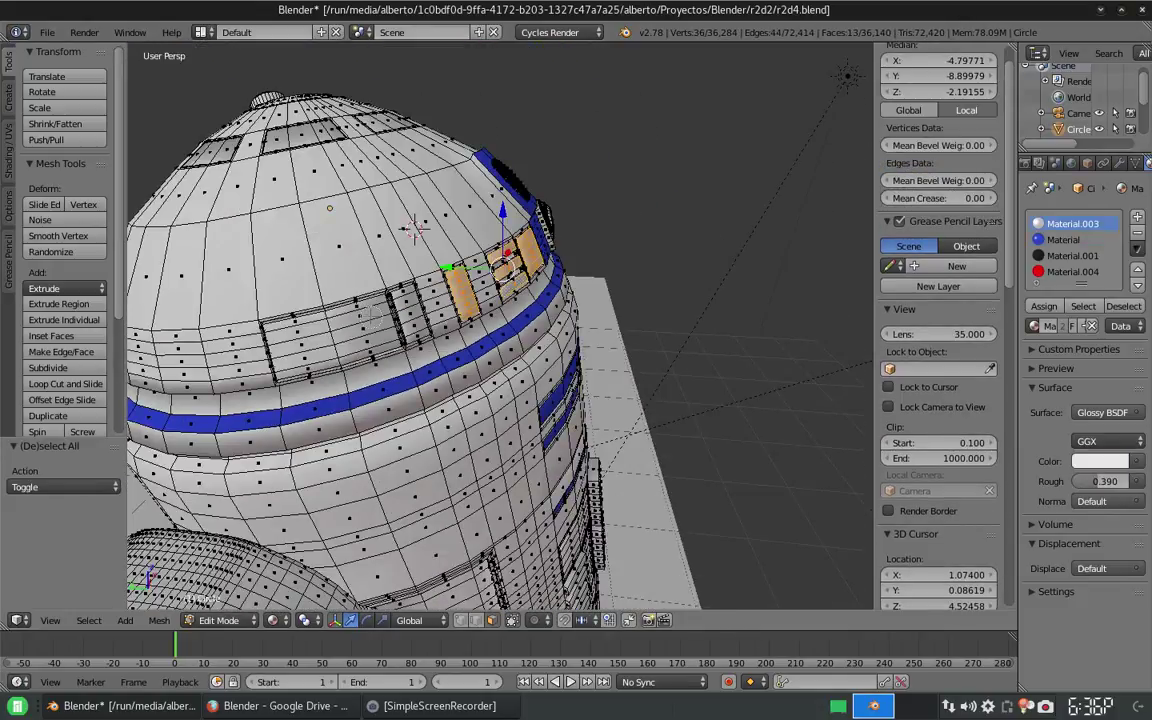
{"action": "scroll", "coordinate": [415, 228], "scroll_direction": "up", "scroll_amount": 2}
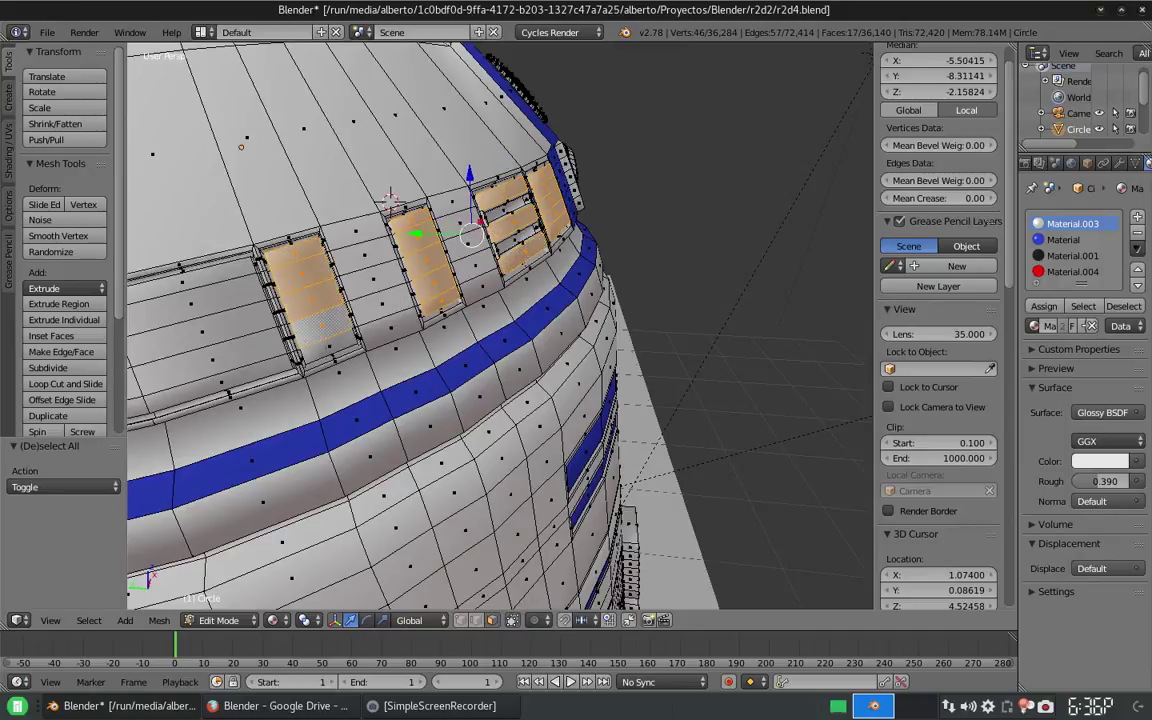
{"action": "right_click", "coordinate": [300, 315], "text": "shift"}
{"action": "middle_click_drag", "start_coordinate": [420, 190], "coordinate": [430, 220]}
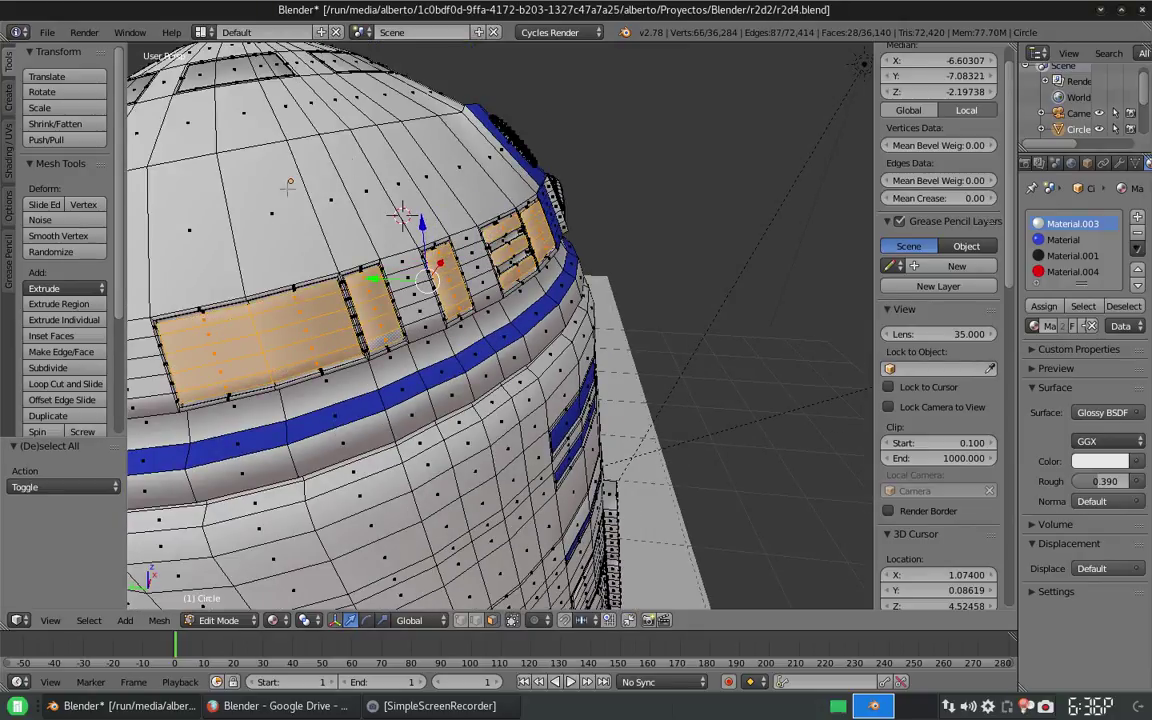
{"action": "middle_click_drag", "start_coordinate": [290, 185], "coordinate": [606, 89]}
{"action": "right_click", "coordinate": [593, 185], "text": "shift"}
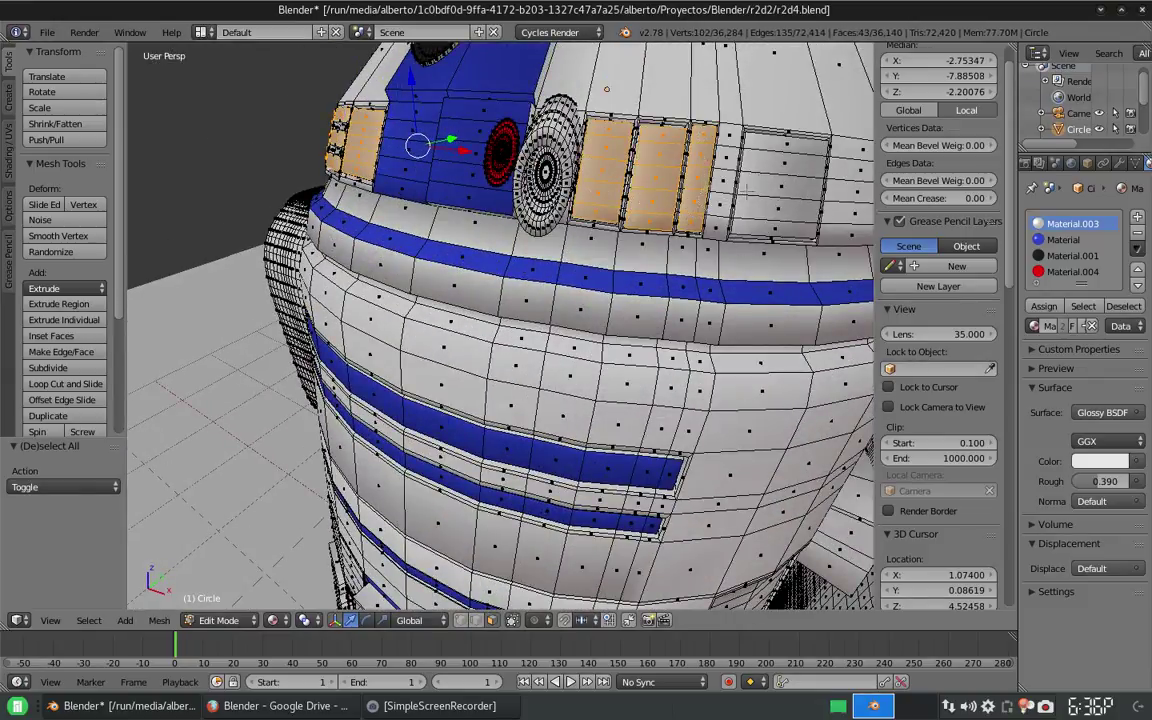
{"action": "middle_click_drag", "start_coordinate": [606, 89], "coordinate": [522, 163]}
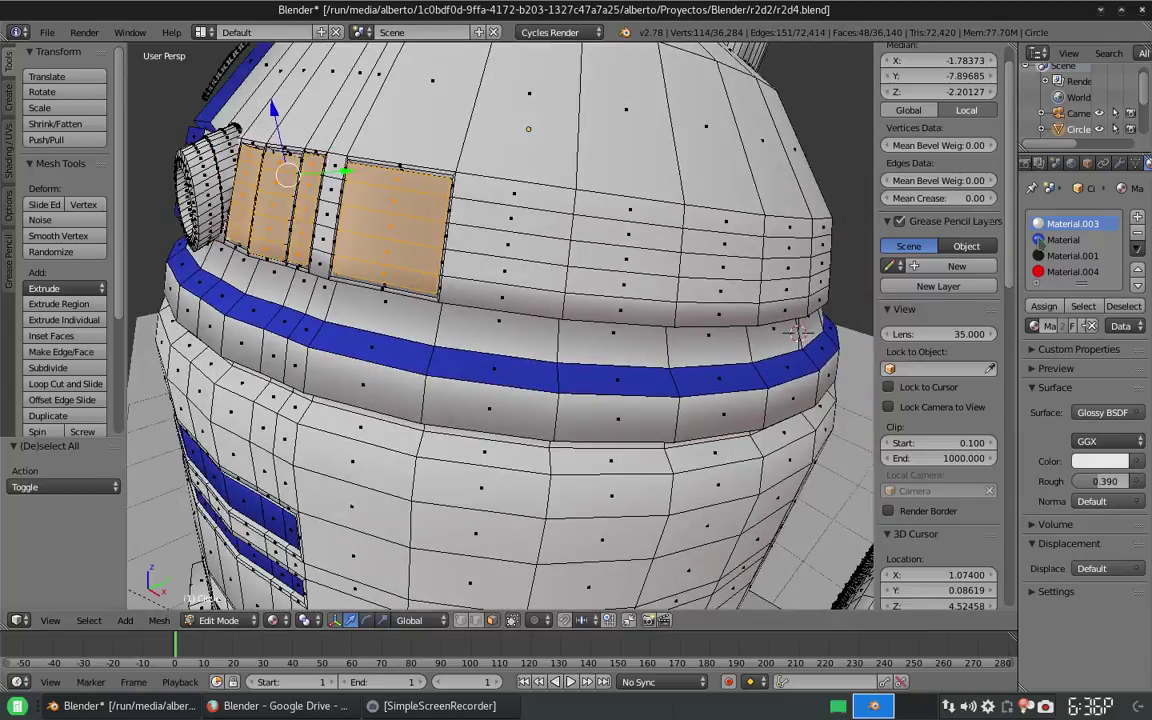
{"action": "left_click", "coordinate": [1063, 239]}
{"action": "left_click", "coordinate": [1043, 306]}
Step: Inset two neighbouring columns of band faces separately, starting beside the widest blue panel on the dome's side
{"action": "scroll", "coordinate": [522, 163], "scroll_direction": "up", "scroll_amount": 2}
{"action": "right_click", "coordinate": [506, 205]}
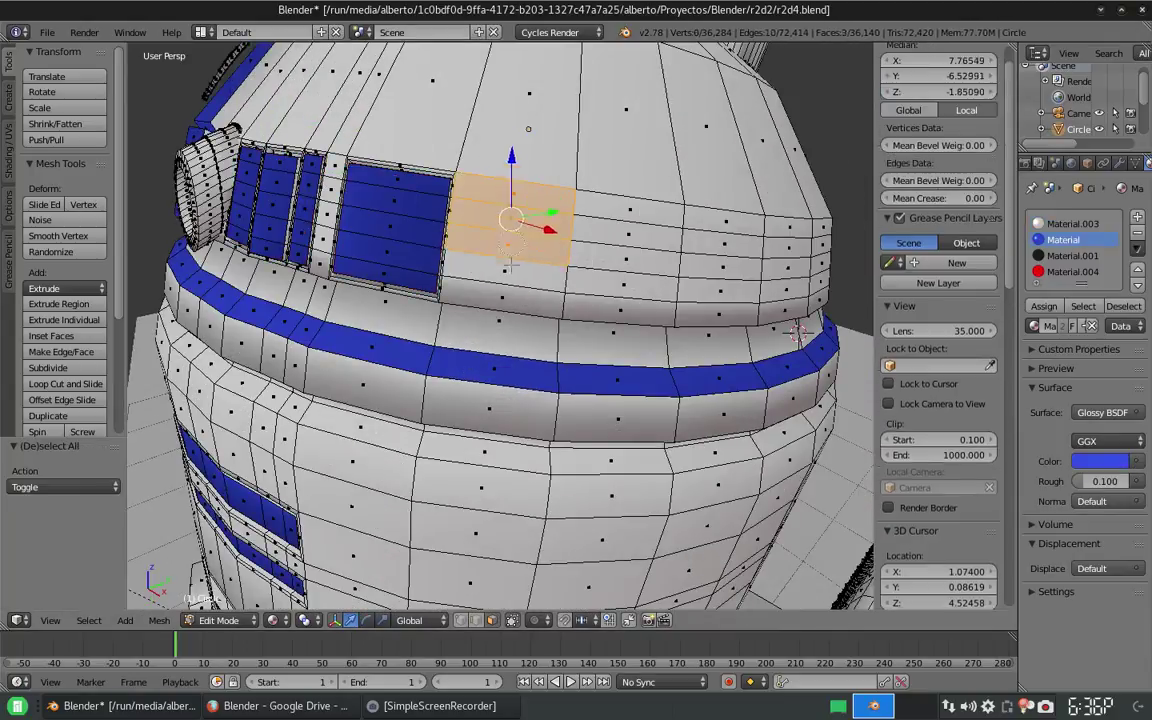
{"action": "right_click", "coordinate": [505, 285], "text": "shift"}
{"action": "key", "text": "i"}
{"action": "left_click", "coordinate": [607, 265]}
{"action": "right_click", "coordinate": [625, 205]}
{"action": "right_click", "coordinate": [620, 300], "text": "shift"}
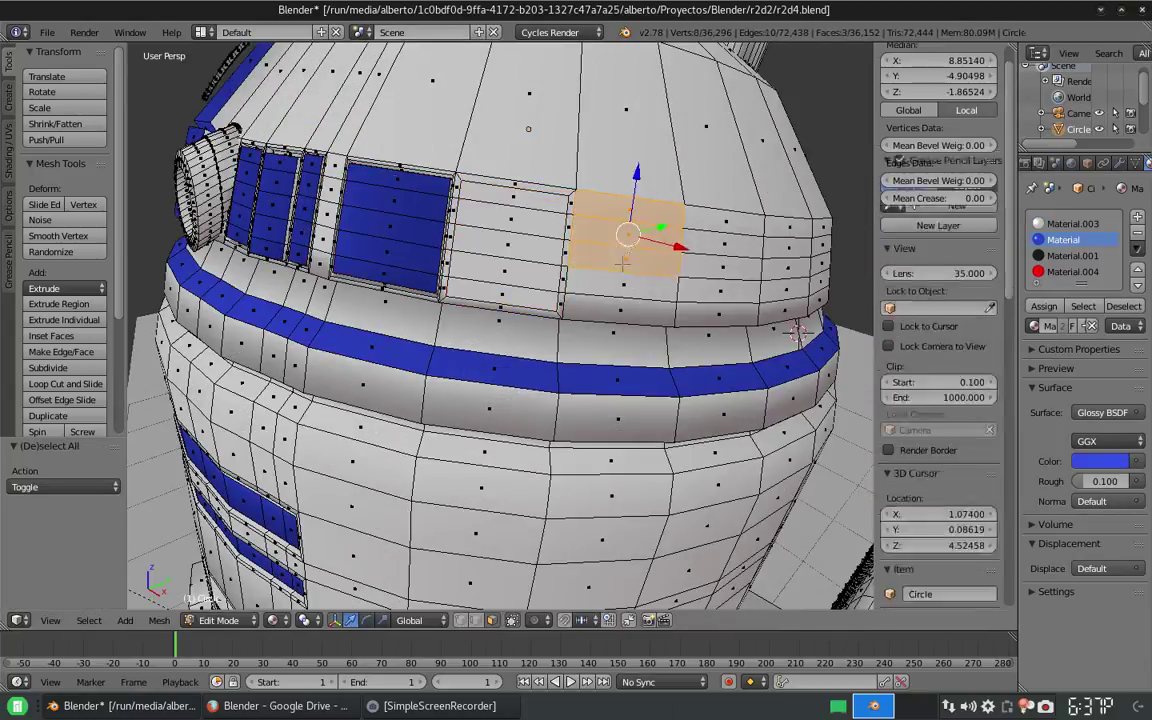
{"action": "key", "text": "i"}
{"action": "left_click", "coordinate": [645, 237]}
Step: Inset the next three columns of dome band faces, the last about 0.057 thick, and assign the blue material to all five inset panels
{"action": "key", "text": "a"}
{"action": "right_click", "coordinate": [715, 300]}
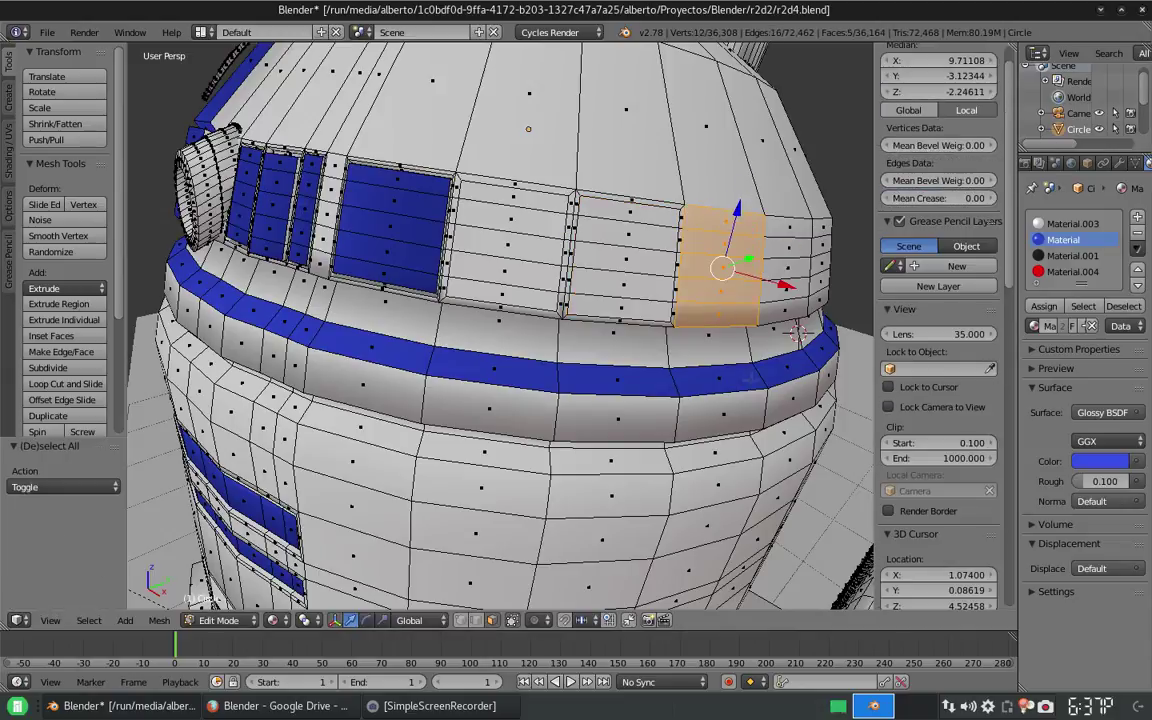
{"action": "right_click", "coordinate": [712, 226], "text": "shift"}
{"action": "middle_click_drag", "start_coordinate": [712, 226], "coordinate": [569, 324]}
{"action": "key", "text": "i"}
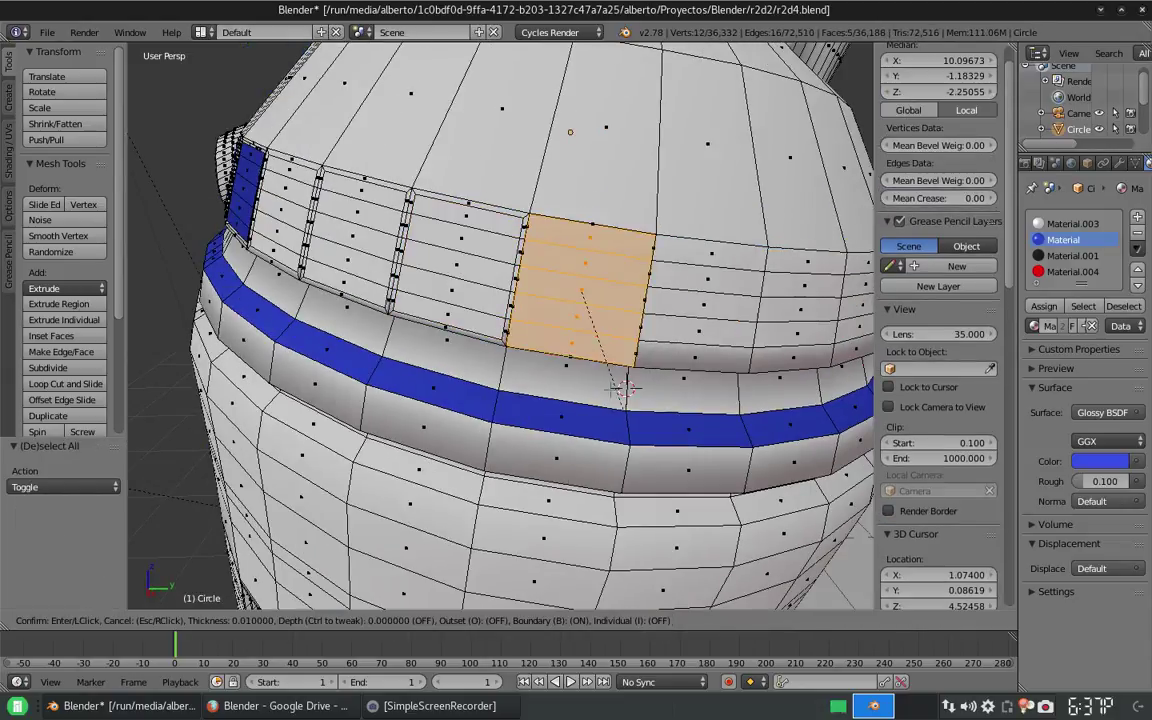
{"action": "right_click", "coordinate": [606, 368]}
{"action": "right_click", "coordinate": [684, 353]}
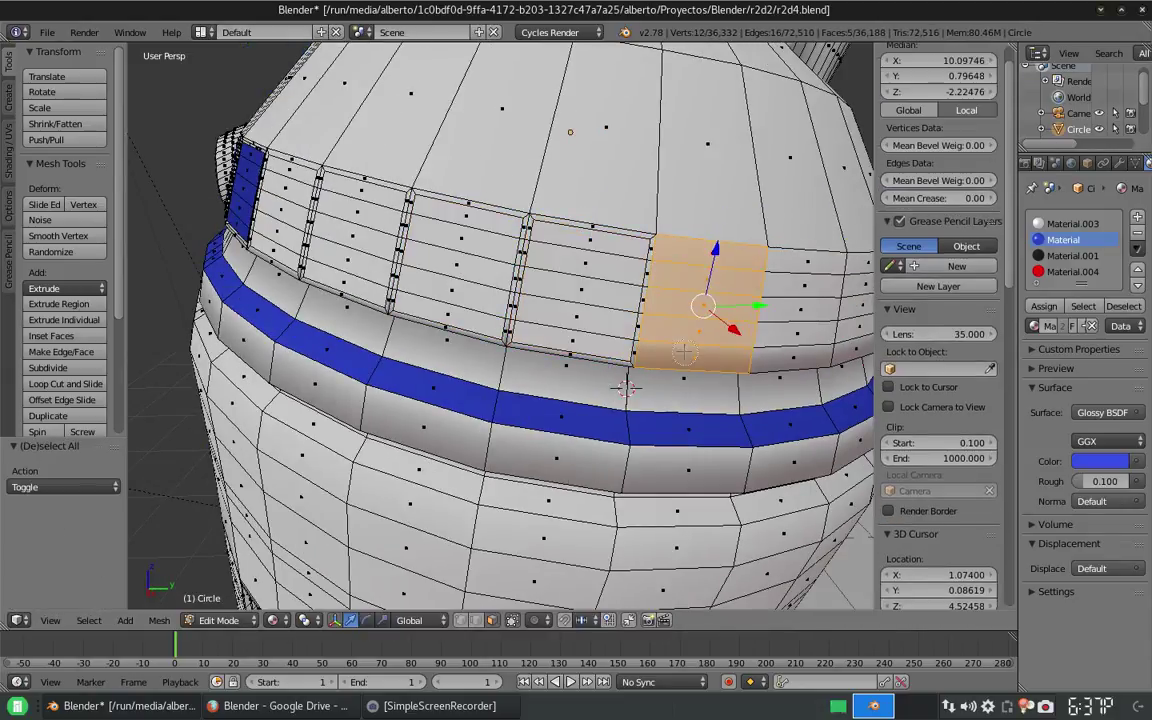
{"action": "key", "text": "i"}
{"action": "left_click", "coordinate": [762, 425]}
{"action": "scroll", "coordinate": [762, 425], "scroll_direction": "down", "scroll_amount": 4}
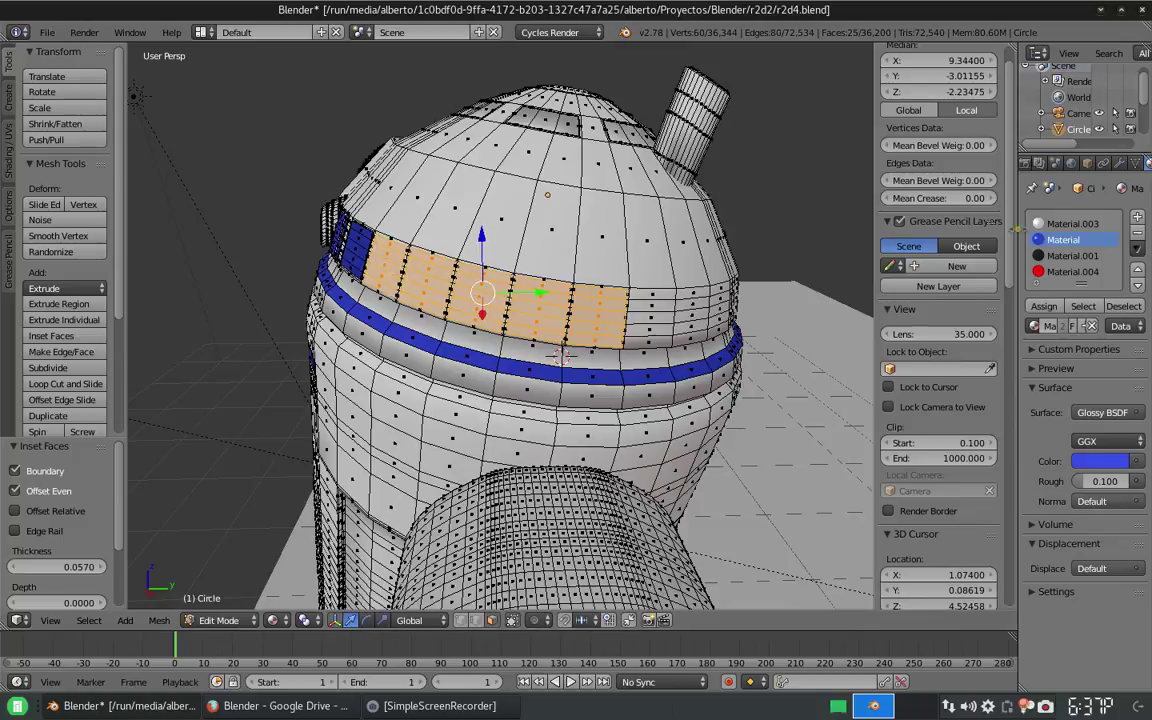
{"action": "left_click", "coordinate": [1043, 306]}
Step: Select the band faces around the back of the dome, leaving a gap in the middle, and assign the blue material to them
{"action": "key", "text": "a"}
{"action": "middle_click_drag", "start_coordinate": [420, 270], "coordinate": [494, 277]}
{"action": "key", "text": "c"}
{"action": "left_click_drag", "start_coordinate": [440, 268], "coordinate": [705, 312]}
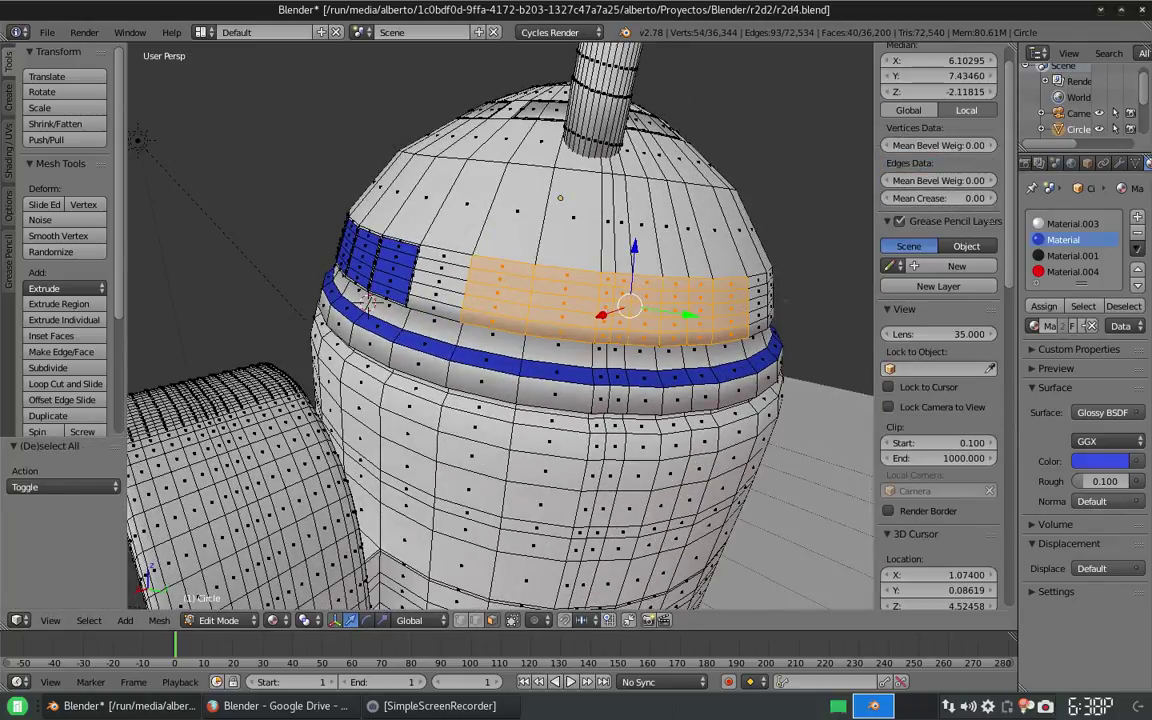
{"action": "middle_click_drag", "start_coordinate": [705, 312], "coordinate": [480, 290]}
{"action": "left_click_drag", "start_coordinate": [290, 300], "coordinate": [370, 305]}
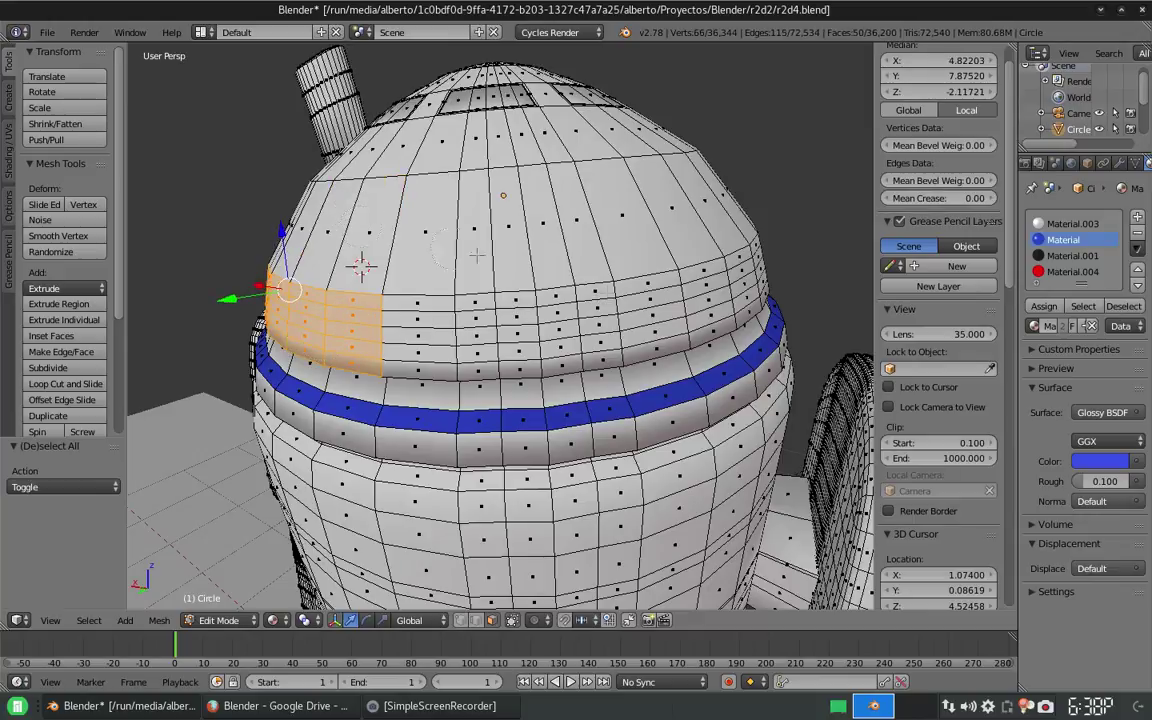
{"action": "middle_click_drag", "start_coordinate": [476, 256], "coordinate": [479, 278]}
{"action": "left_click_drag", "start_coordinate": [479, 278], "coordinate": [436, 362]}
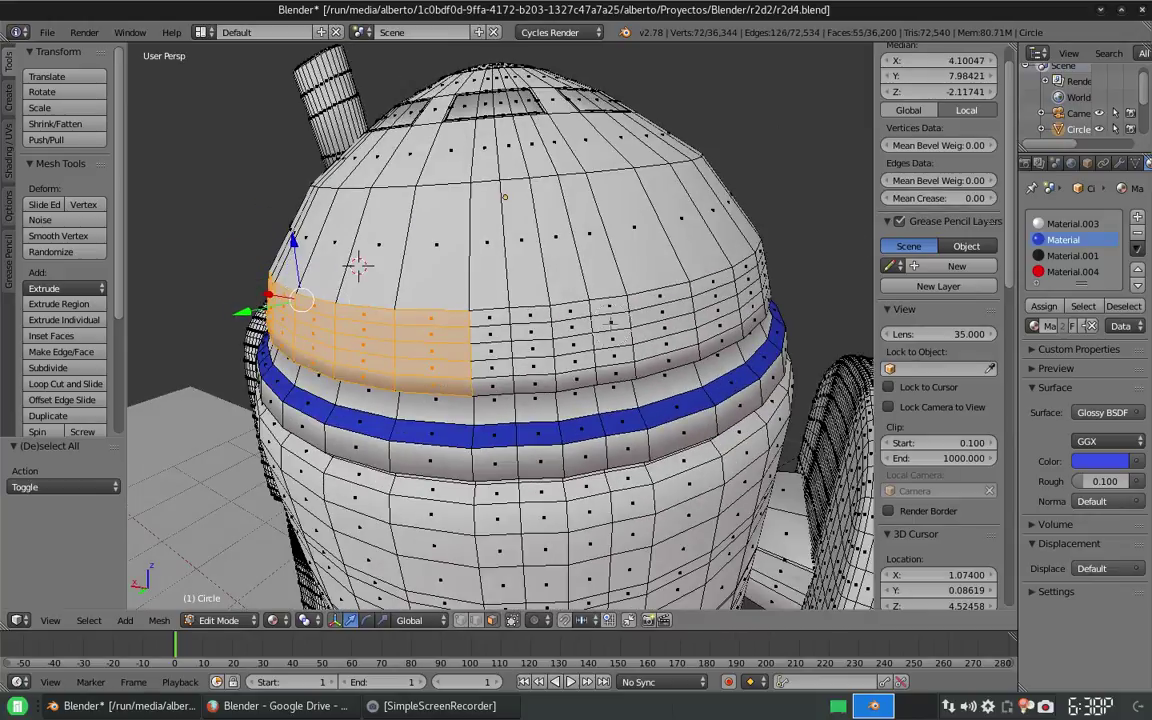
{"action": "left_click_drag", "start_coordinate": [575, 330], "coordinate": [657, 317]}
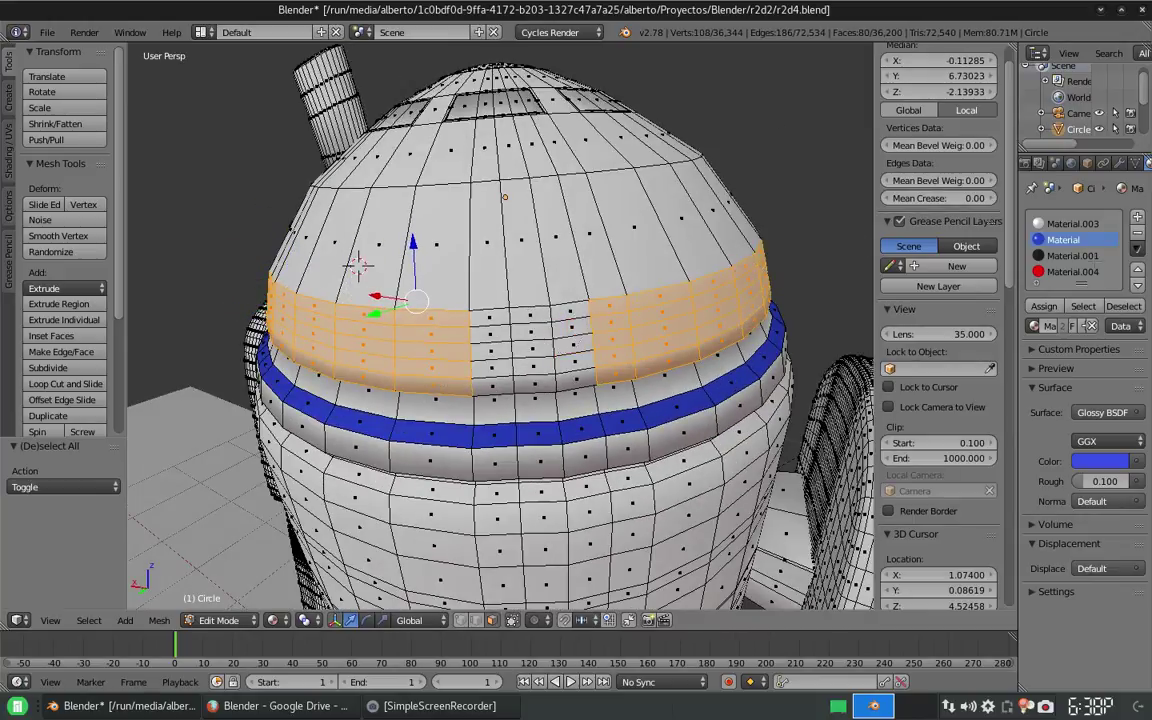
Step: Preview the robot through the camera in Rendered shading and return the viewport to Material shading
{"action": "scroll", "coordinate": [481, 318], "scroll_direction": "down", "scroll_amount": 8}
{"action": "key", "text": "Tab"}
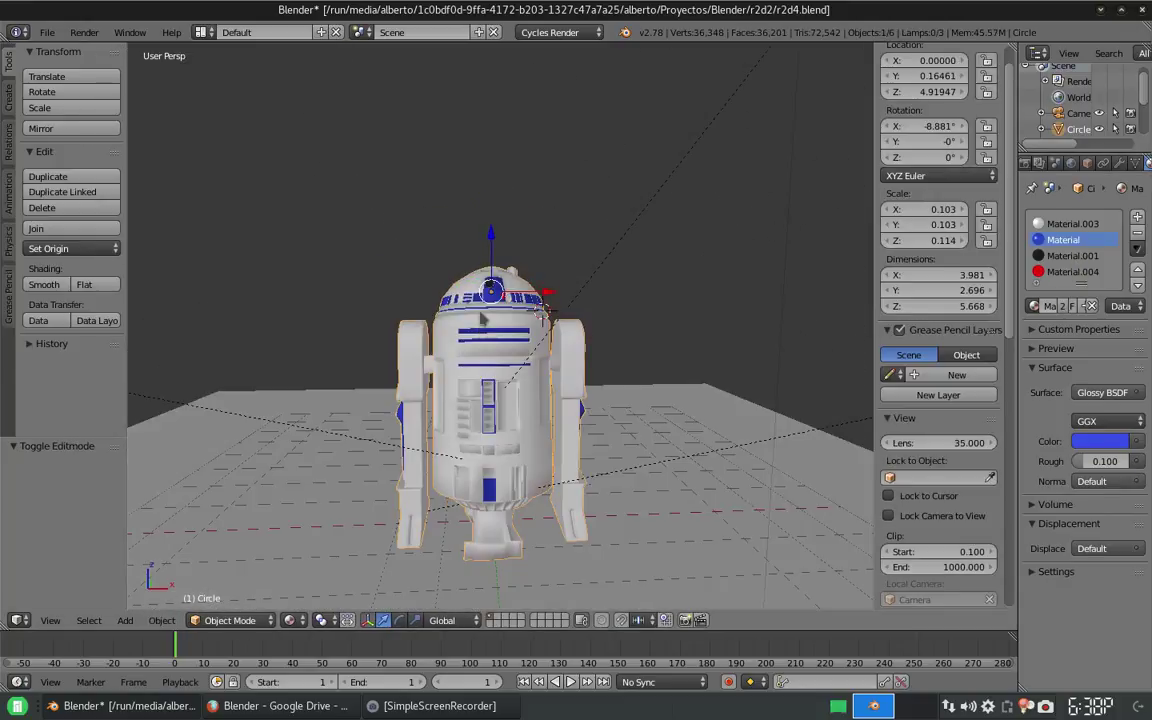
{"action": "key", "text": "KP_0"}
{"action": "left_click", "coordinate": [289, 620]}
{"action": "left_click", "coordinate": [347, 512]}
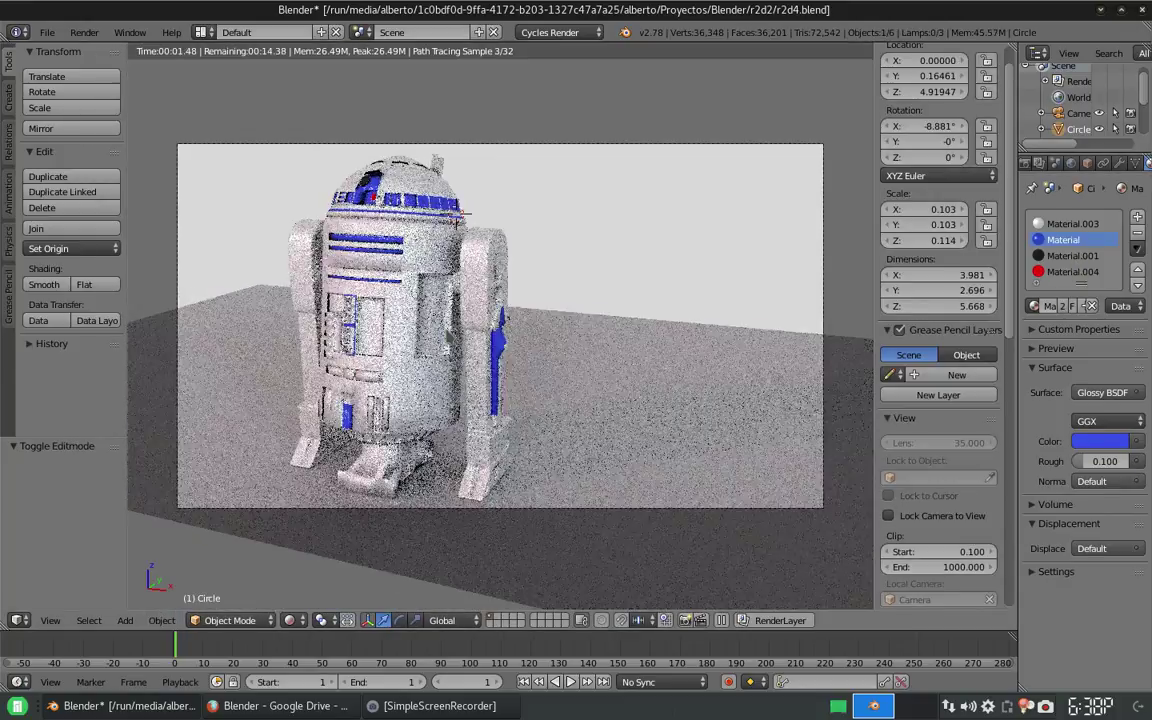
{"action": "left_click", "coordinate": [289, 620]}
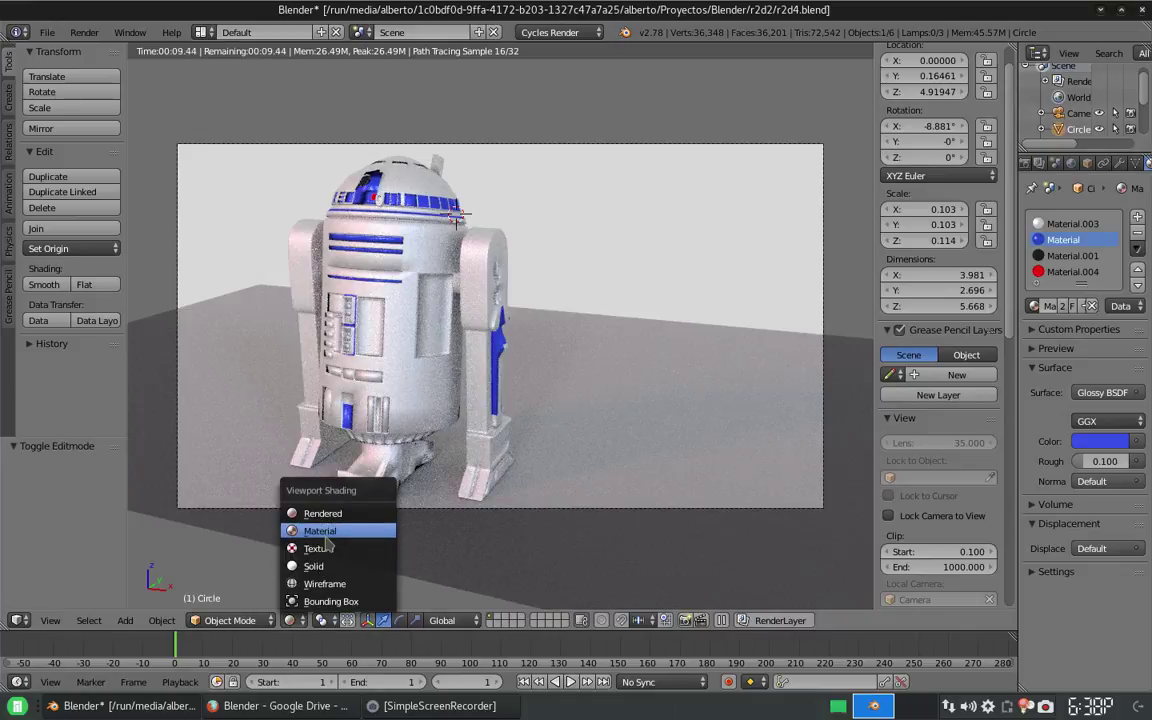
{"action": "left_click", "coordinate": [330, 527]}
Step: Select the ring of recessed panels on the upper dome and assign the blue material to them
{"action": "key", "text": "KP_Decimal"}
{"action": "key", "text": "Tab"}
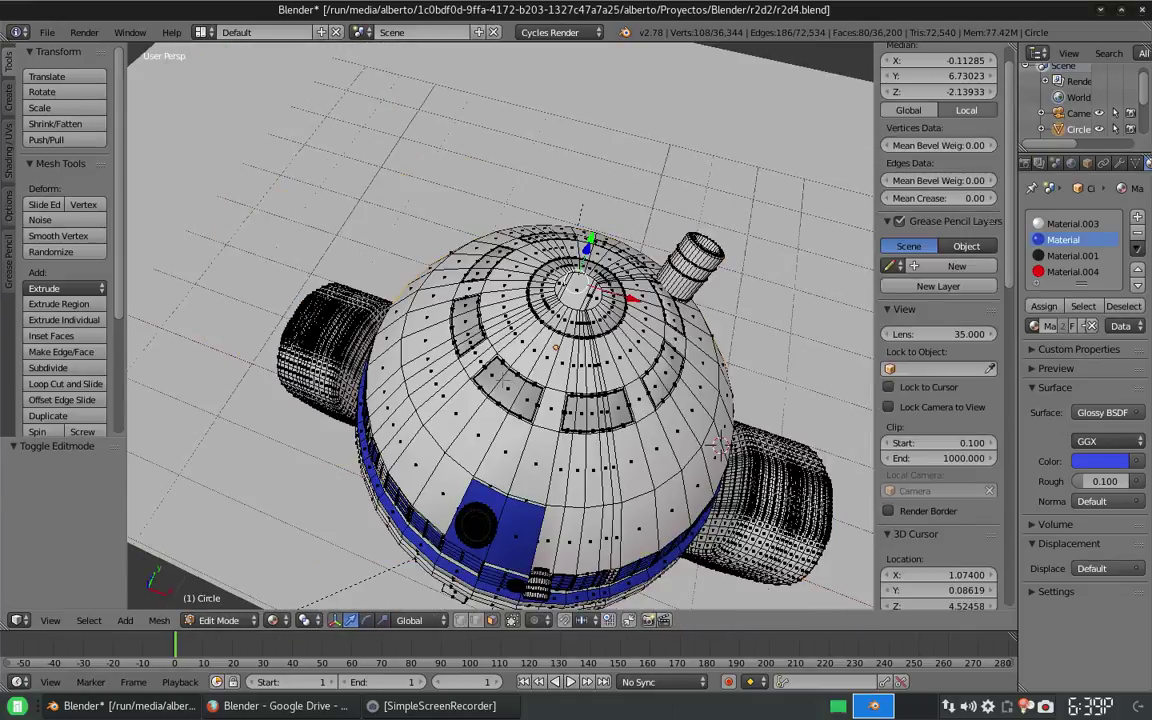
{"action": "key", "text": "a"}
{"action": "right_click", "coordinate": [508, 387]}
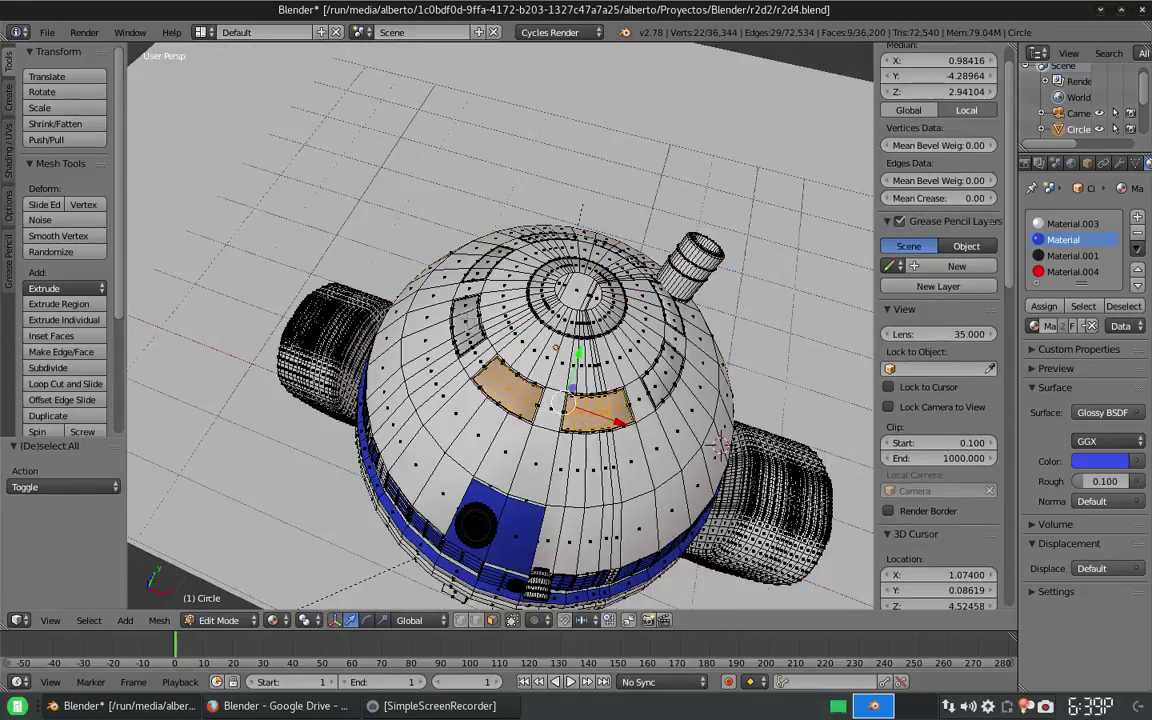
{"action": "middle_click_drag", "start_coordinate": [720, 445], "coordinate": [425, 512]}
{"action": "scroll", "coordinate": [425, 512], "scroll_direction": "up", "scroll_amount": 3}
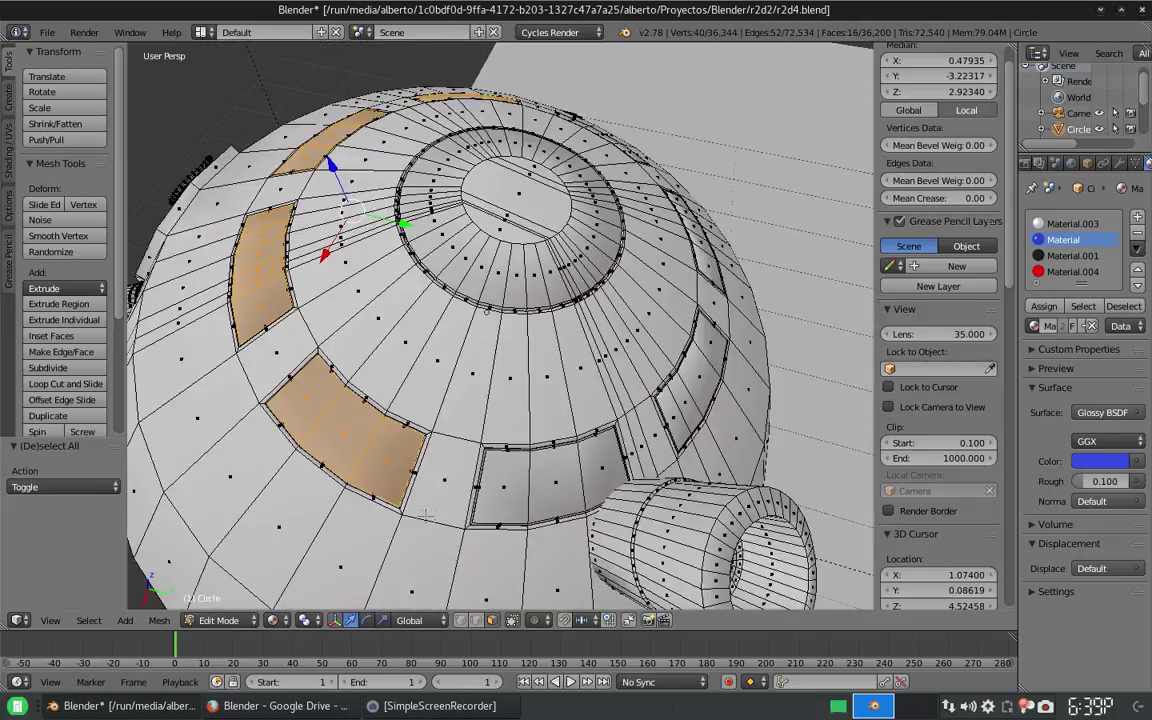
{"action": "right_click", "coordinate": [672, 350], "text": "shift"}
{"action": "middle_click_drag", "start_coordinate": [672, 350], "coordinate": [309, 412]}
{"action": "left_click", "coordinate": [1043, 306]}
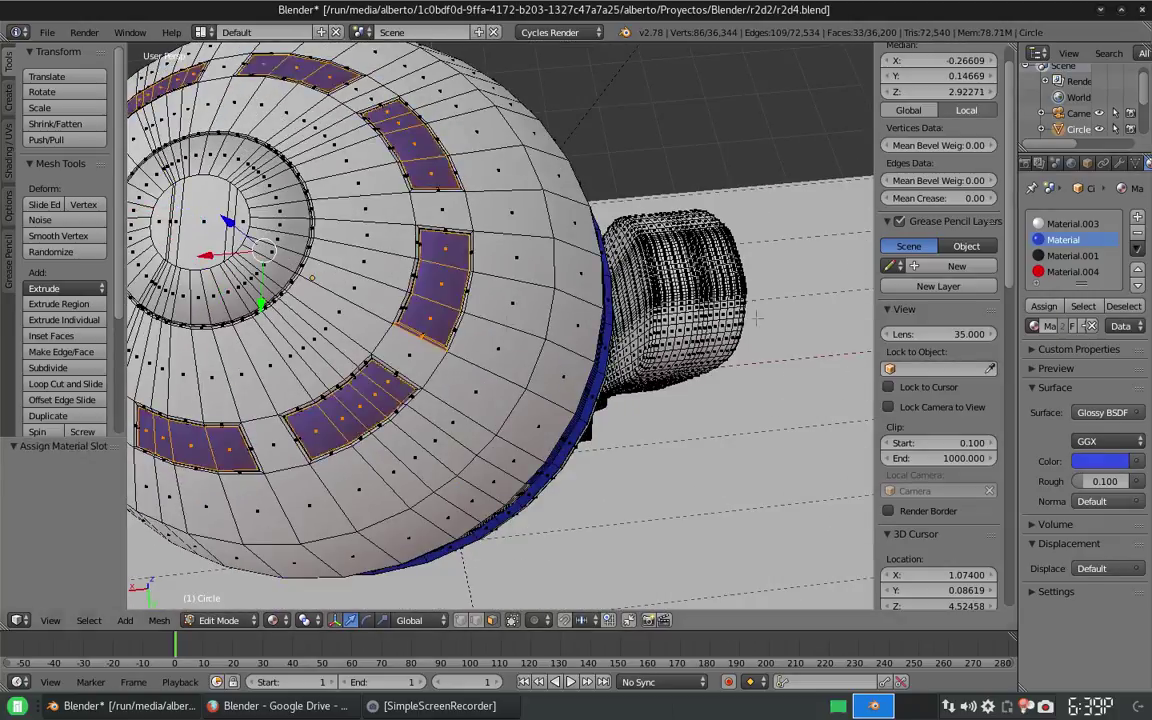
Step: Assign the blue material to the faces of the round disc at the very top of the dome
{"action": "key", "text": "Tab"}
{"action": "middle_click_drag", "start_coordinate": [600, 360], "coordinate": [700, 420]}
{"action": "key", "text": "Tab"}
{"action": "scroll", "coordinate": [700, 420], "scroll_direction": "up", "scroll_amount": 4}
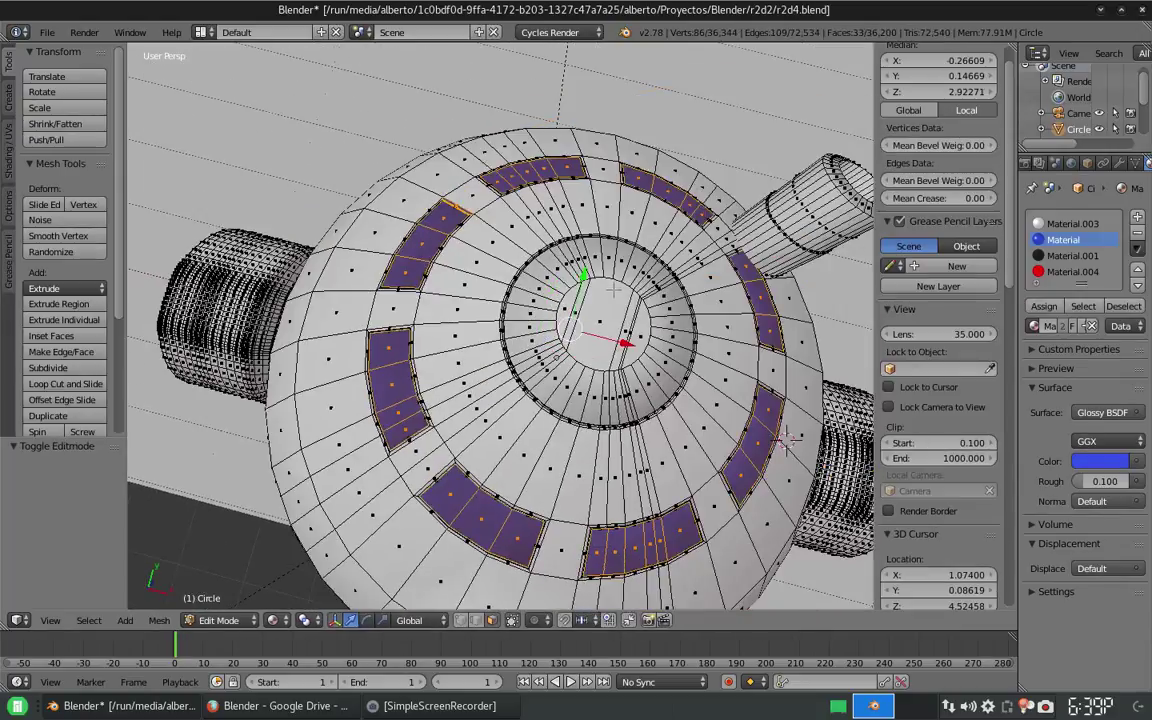
{"action": "left_click", "coordinate": [1063, 240]}
{"action": "left_click", "coordinate": [1043, 306]}
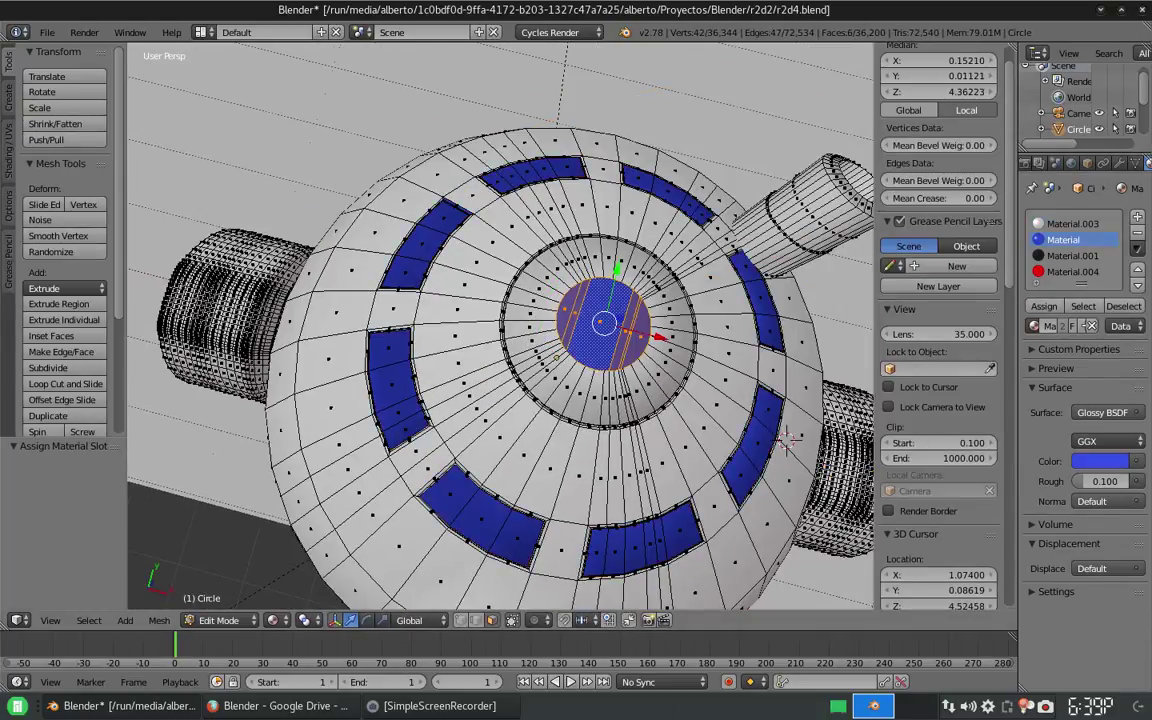
Step: Cut a new edge loop around the upper dome between the central ring and the blue panels
{"action": "key", "text": "ctrl+KP_Add"}
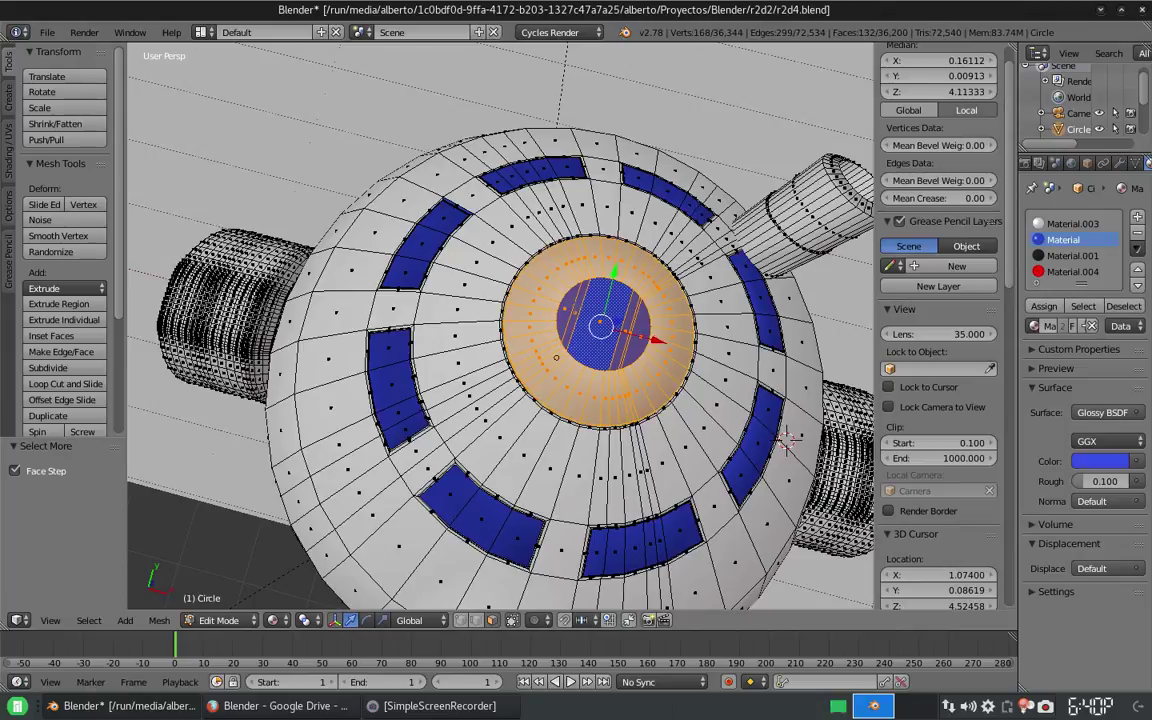
{"action": "key", "text": "ctrl+KP_Add"}
{"action": "key", "text": "ctrl+r"}
{"action": "left_click", "coordinate": [556, 357]}
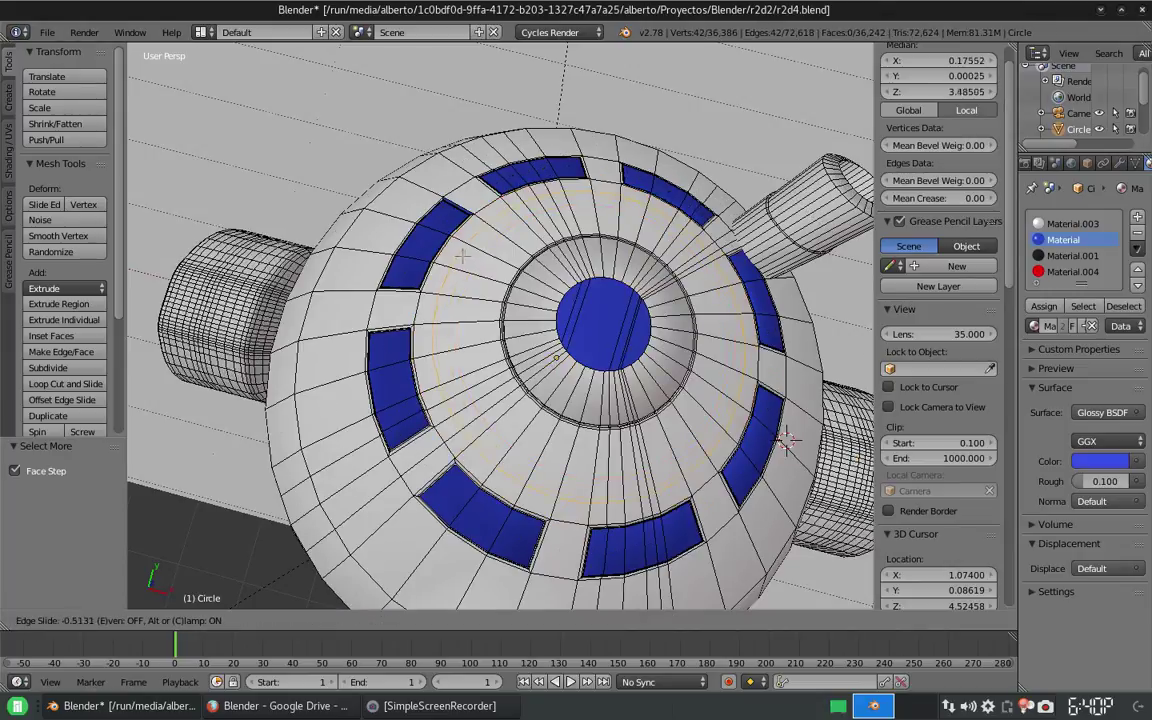
{"action": "right_click", "coordinate": [556, 357]}
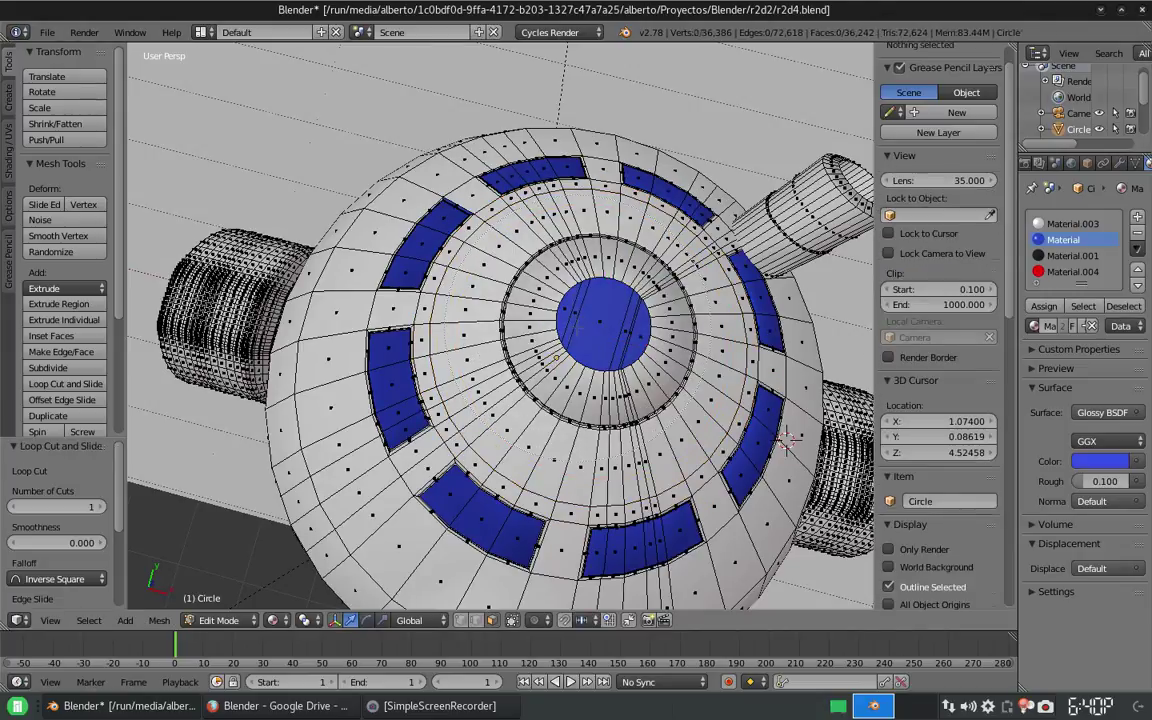
Step: Leave mesh editing with nothing selected and save the project as r2d5.blend
{"action": "key", "text": "a"}
{"action": "key", "text": "Tab"}
{"action": "scroll", "coordinate": [530, 325], "scroll_direction": "down", "scroll_amount": 5}
{"action": "middle_click_drag", "start_coordinate": [530, 330], "coordinate": [530, 230]}
{"action": "scroll", "coordinate": [530, 325], "scroll_direction": "up", "scroll_amount": 3}
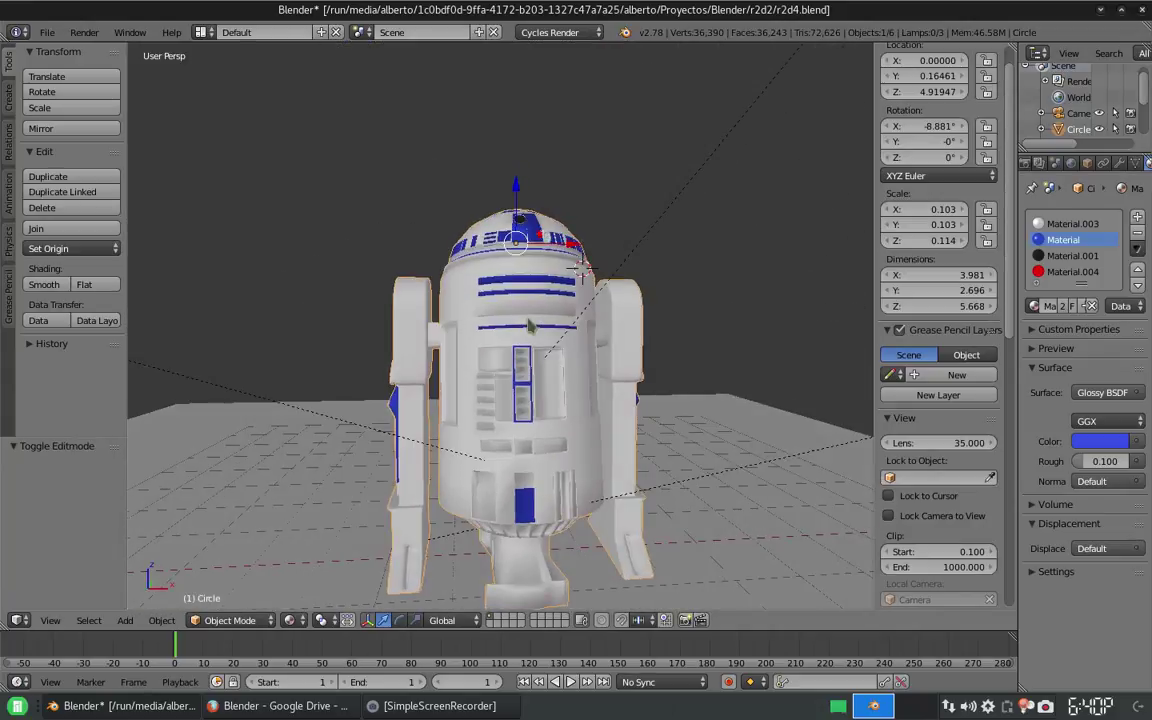
{"action": "key", "text": "ctrl+alt+s"}
Step: Switch the viewport to Rendered shading and examine the robot's materials from the front and back
{"action": "middle_click_drag", "start_coordinate": [530, 325], "coordinate": [480, 335]}
{"action": "left_click", "coordinate": [291, 620]}
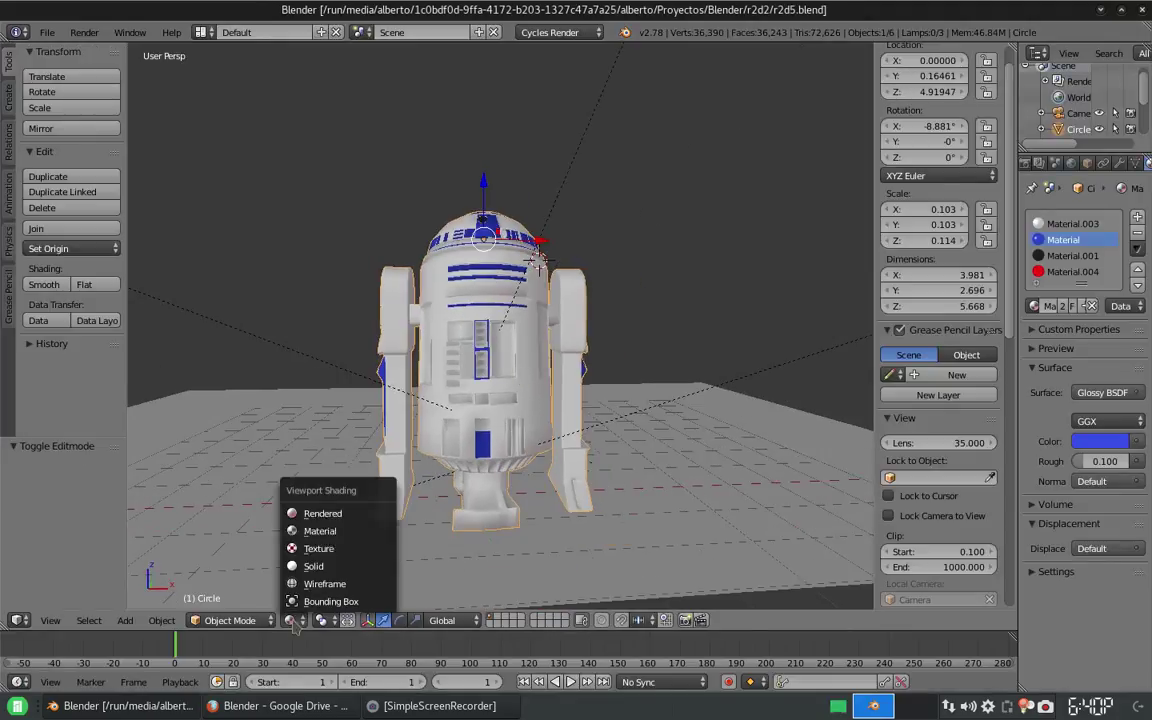
{"action": "left_click", "coordinate": [320, 513]}
{"action": "middle_click_drag", "start_coordinate": [727, 480], "coordinate": [700, 440]}
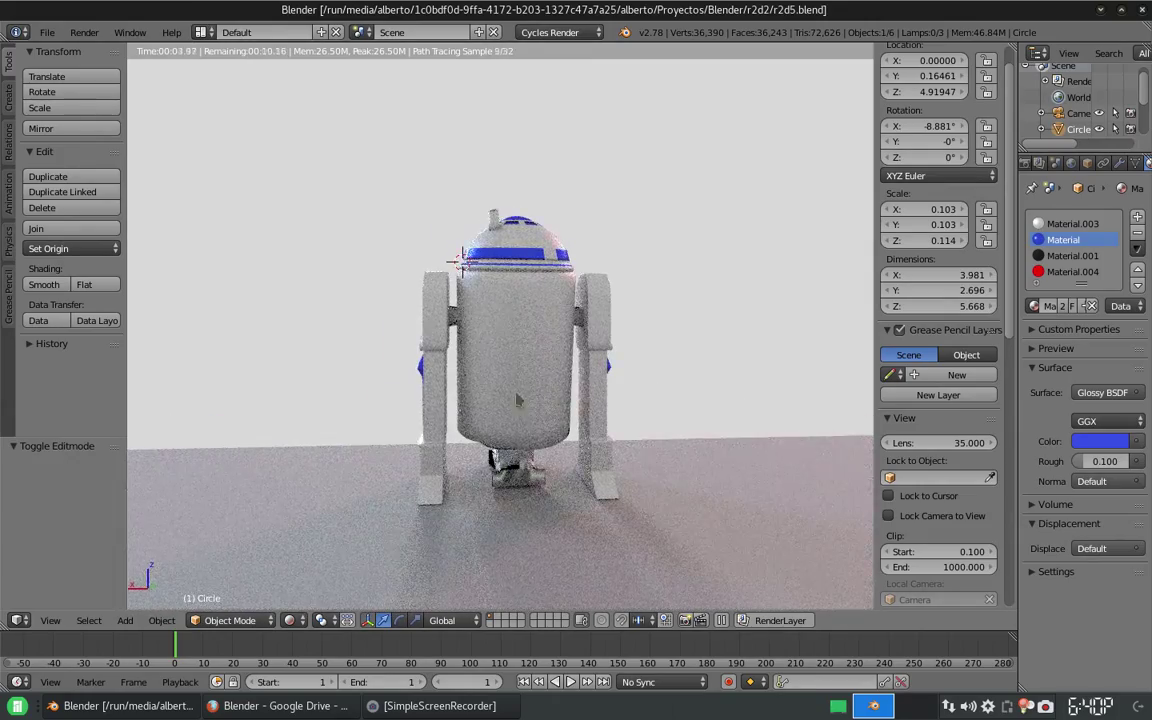
{"action": "middle_click_drag", "start_coordinate": [518, 400], "coordinate": [560, 396]}
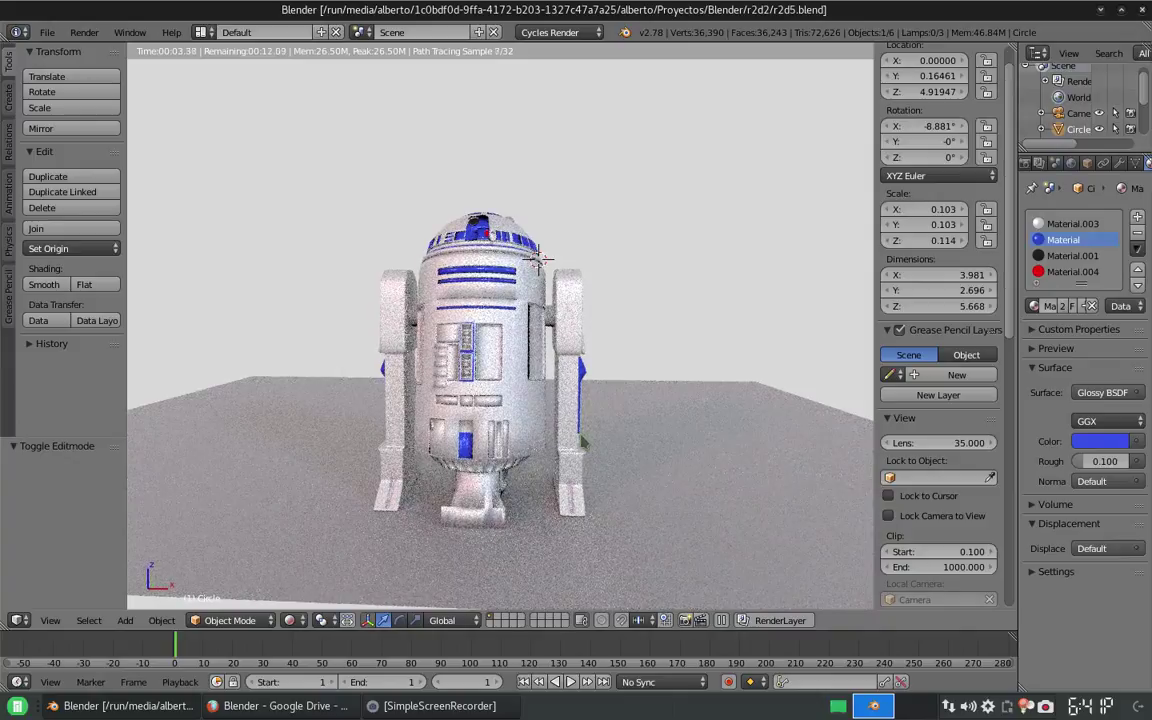
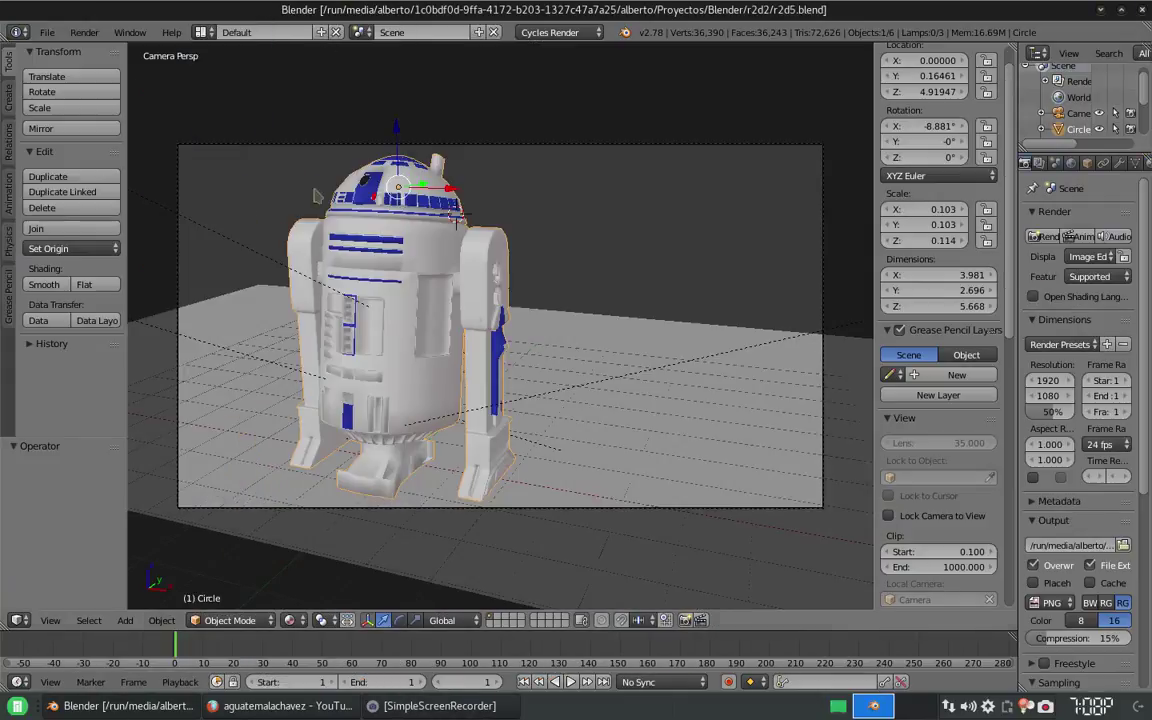
Step: Cut an edge loop around one outer leg just below its protruding detail and extrude the narrow strip of white faces inward as a groove
{"action": "middle_click_drag", "start_coordinate": [457, 222], "coordinate": [433, 415]}
{"action": "scroll", "coordinate": [440, 300], "scroll_direction": "up", "scroll_amount": 3}
{"action": "key", "text": "Tab"}
{"action": "key", "text": "ctrl+r"}
{"action": "left_click", "coordinate": [455, 320]}
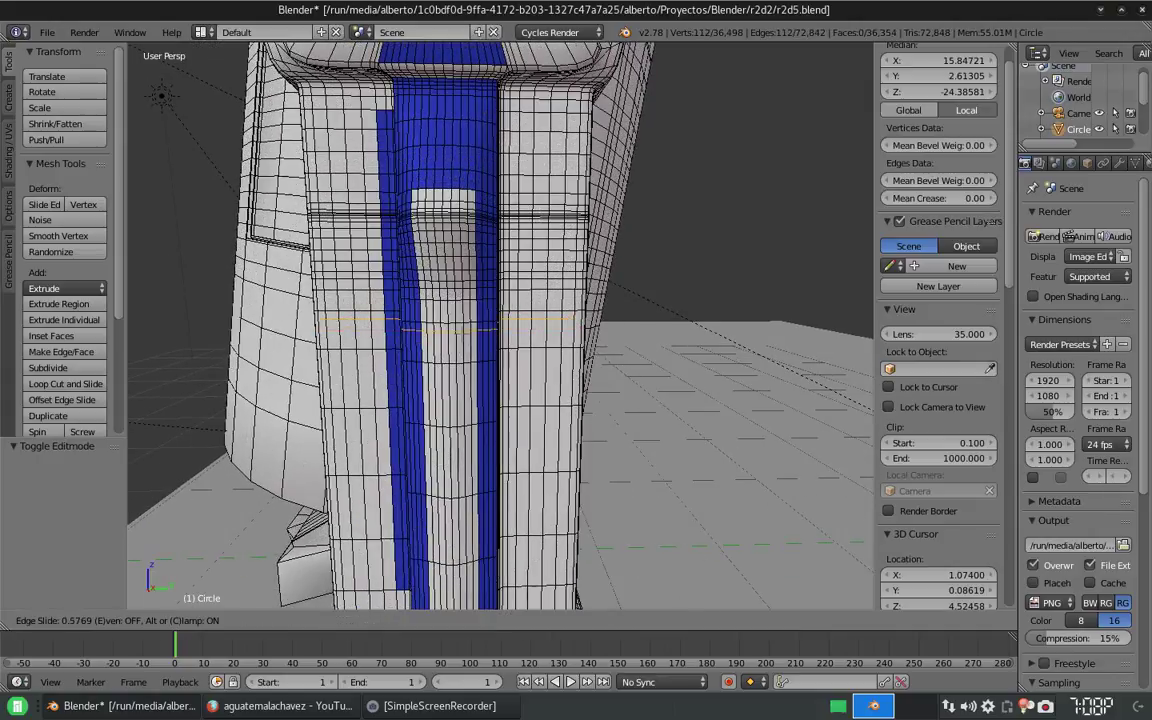
{"action": "left_click", "coordinate": [455, 318]}
{"action": "scroll", "coordinate": [455, 318], "scroll_direction": "up", "scroll_amount": 2}
{"action": "key", "text": "a"}
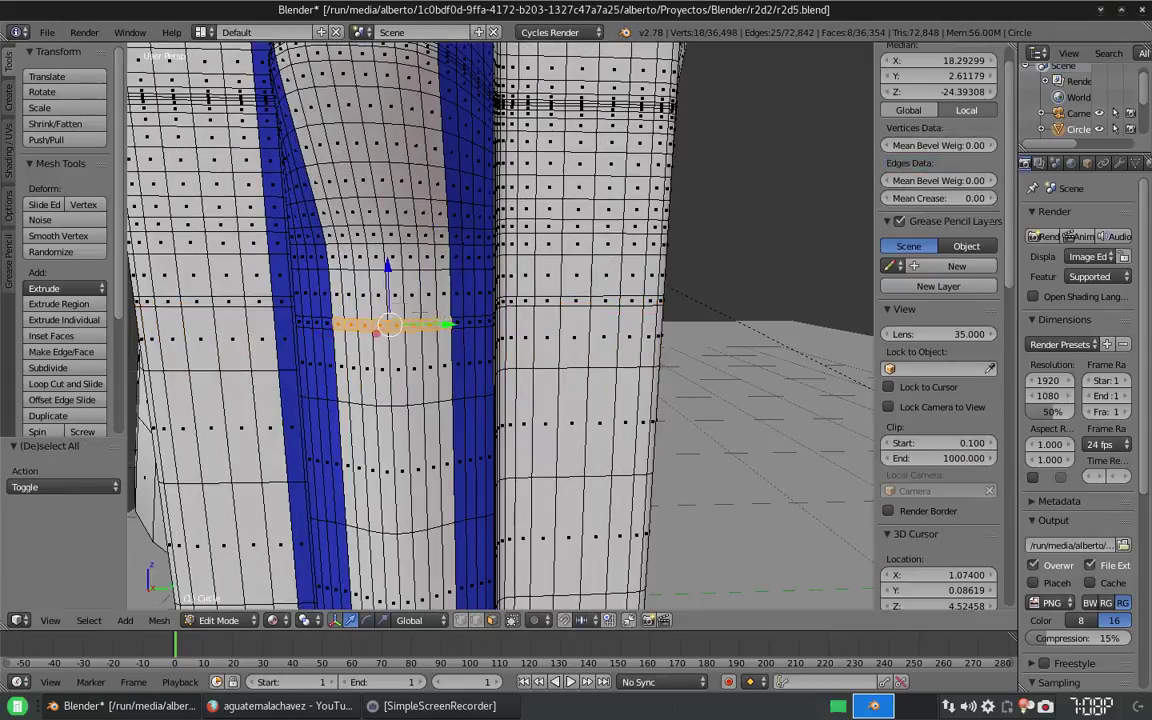
{"action": "mouse_move", "coordinate": [455, 318]}
{"action": "middle_mouse_down"}
{"action": "mouse_move", "coordinate": [455, 250]}
{"action": "mouse_move", "coordinate": [455, 318]}
{"action": "middle_mouse_up"}
{"action": "key", "text": "e"}
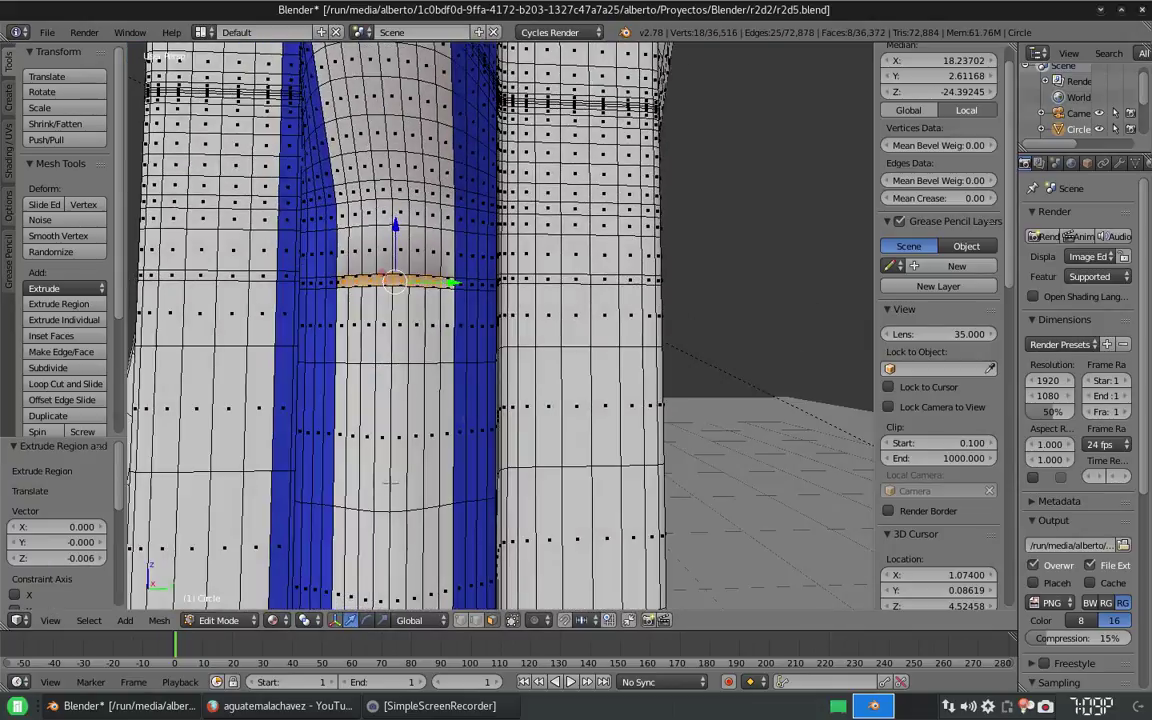
Step: Cut a second edge loop lower on the same leg and extrude the narrow white strip inward
{"action": "key", "text": "ctrl+r"}
{"action": "left_click", "coordinate": [390, 460]}
{"action": "left_click", "coordinate": [388, 545]}
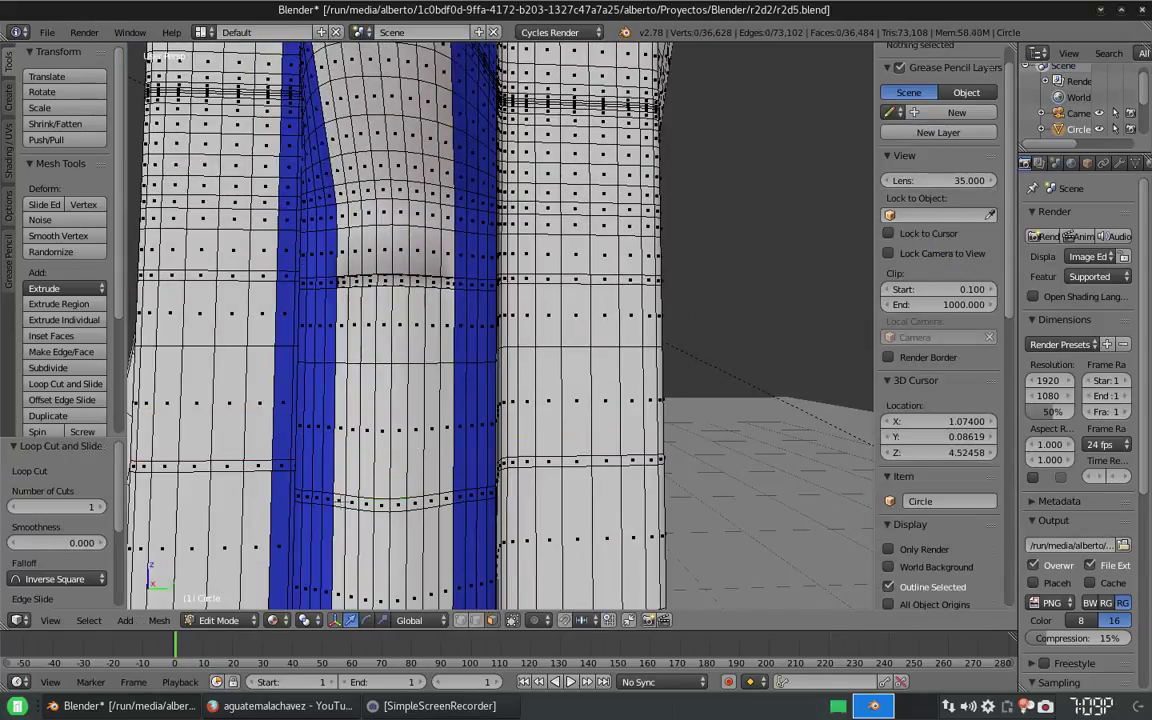
{"action": "right_click", "coordinate": [352, 502]}
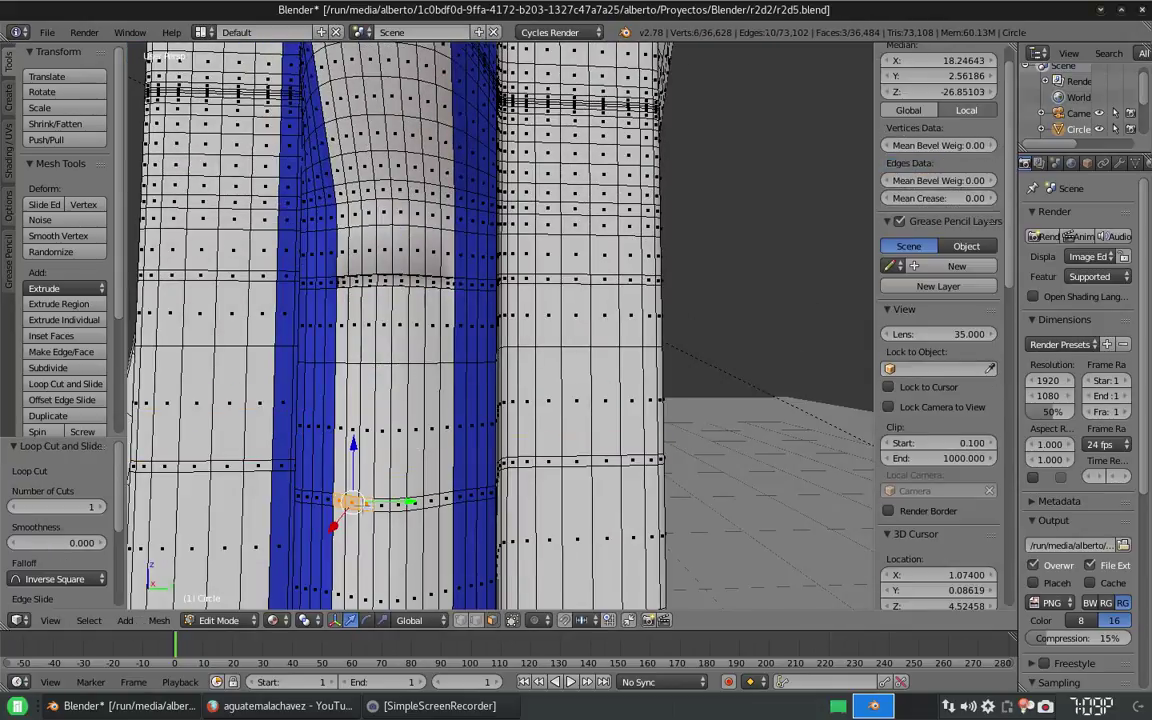
{"action": "key", "text": "e"}
{"action": "left_click", "coordinate": [441, 560]}
{"action": "middle_click_drag", "start_coordinate": [441, 560], "coordinate": [392, 535]}
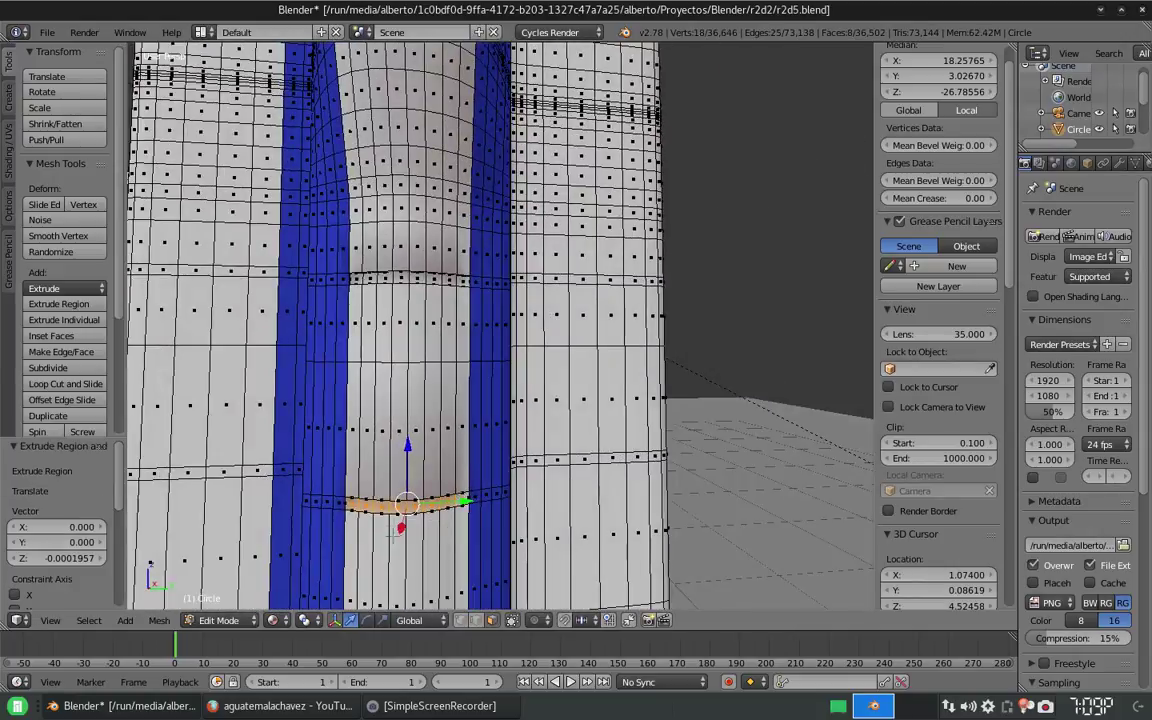
Step: Add a third groove near the lower end of the leg's white strip by cutting an edge loop and extruding the faces inward
{"action": "key", "text": "ctrl+r"}
{"action": "left_click", "coordinate": [409, 447]}
{"action": "left_click", "coordinate": [409, 451]}
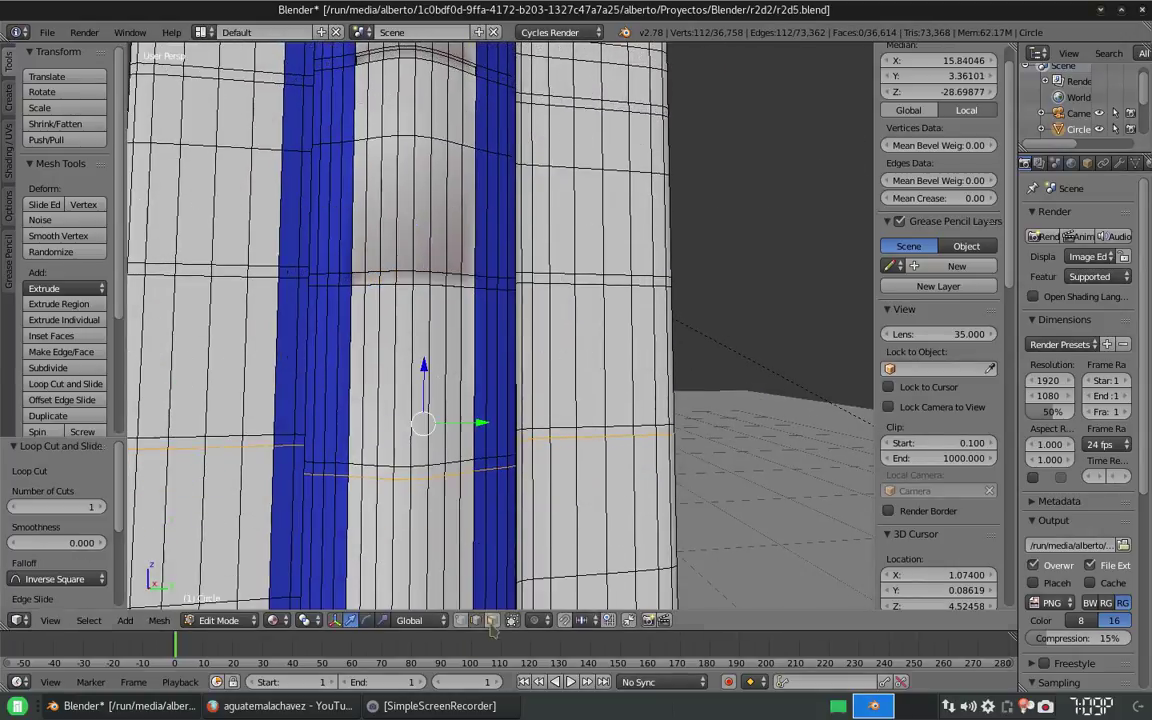
{"action": "right_click", "coordinate": [355, 470]}
{"action": "key", "text": "e"}
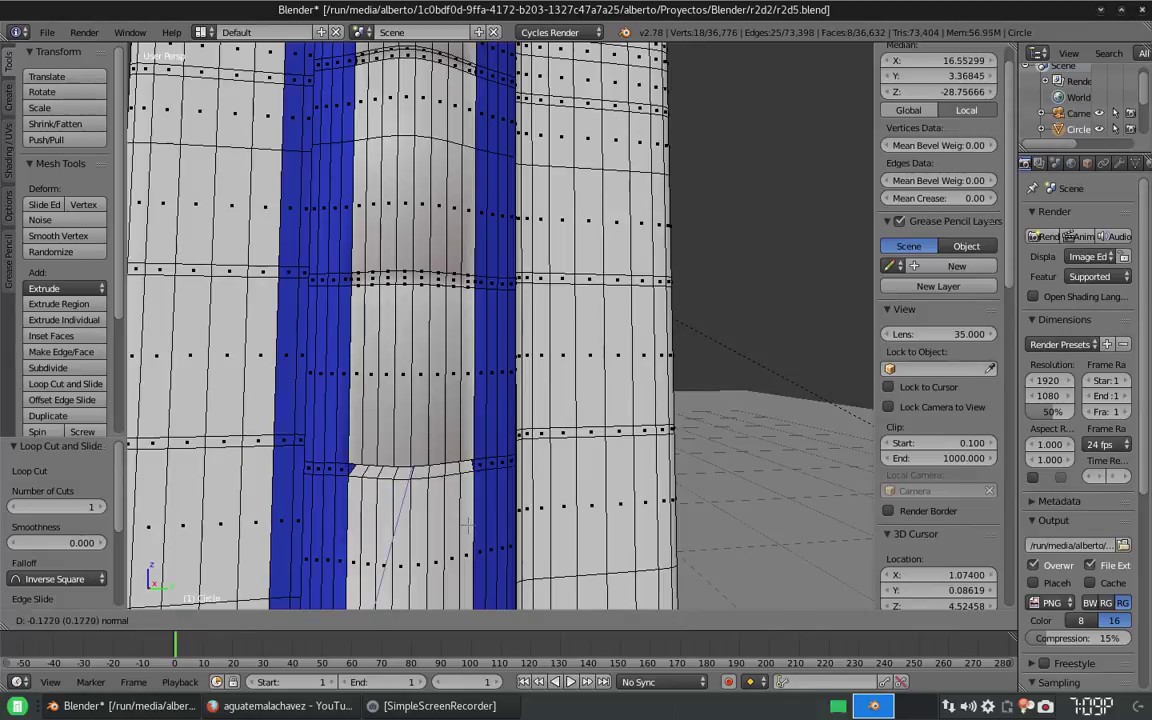
{"action": "left_click", "coordinate": [468, 545]}
{"action": "middle_click_drag", "start_coordinate": [468, 545], "coordinate": [455, 316]}
Step: Select the row of white faces below the protruding detail on the opposite leg and extrude it inward as its first groove
{"action": "scroll", "coordinate": [455, 316], "scroll_direction": "down", "scroll_amount": 5}
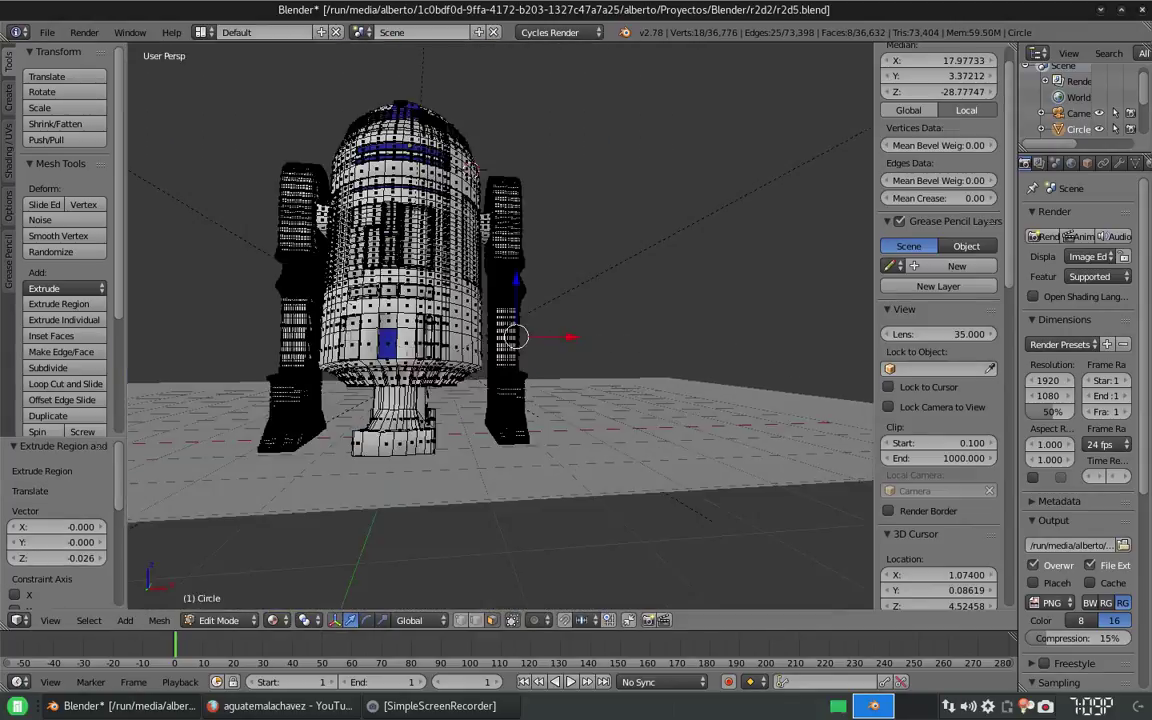
{"action": "scroll", "coordinate": [455, 316], "scroll_direction": "up", "scroll_amount": 5}
{"action": "scroll", "coordinate": [455, 316], "scroll_direction": "down", "scroll_amount": 2}
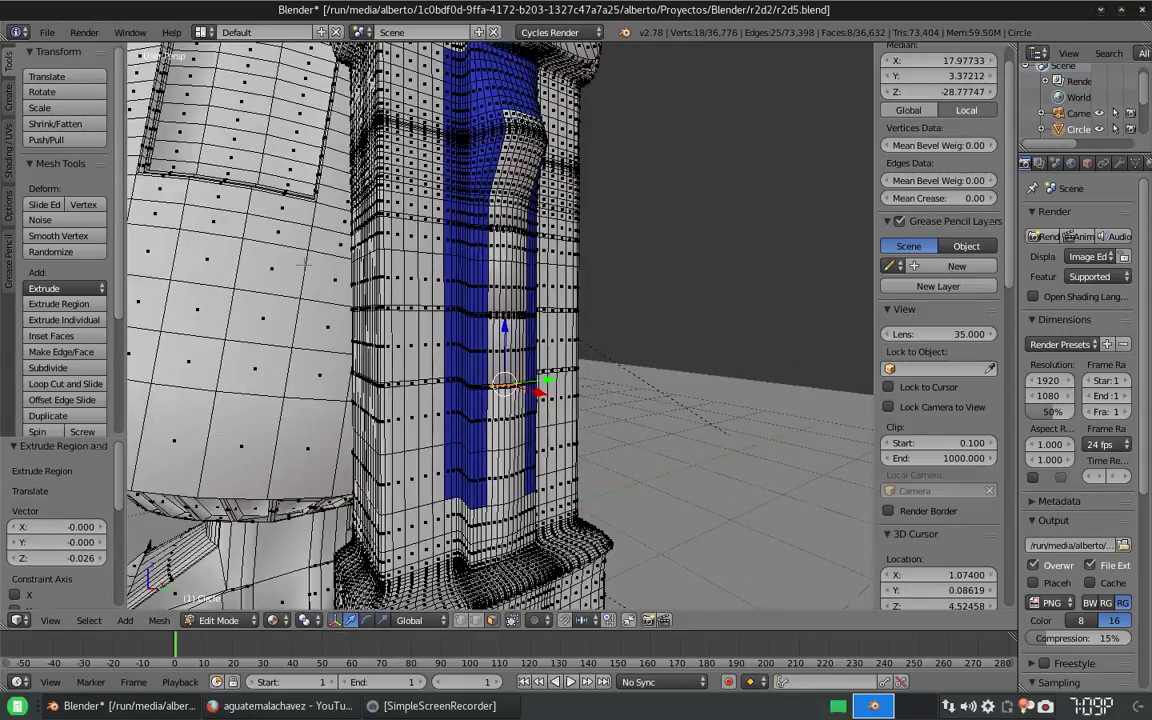
{"action": "middle_click_drag", "start_coordinate": [455, 316], "coordinate": [520, 330]}
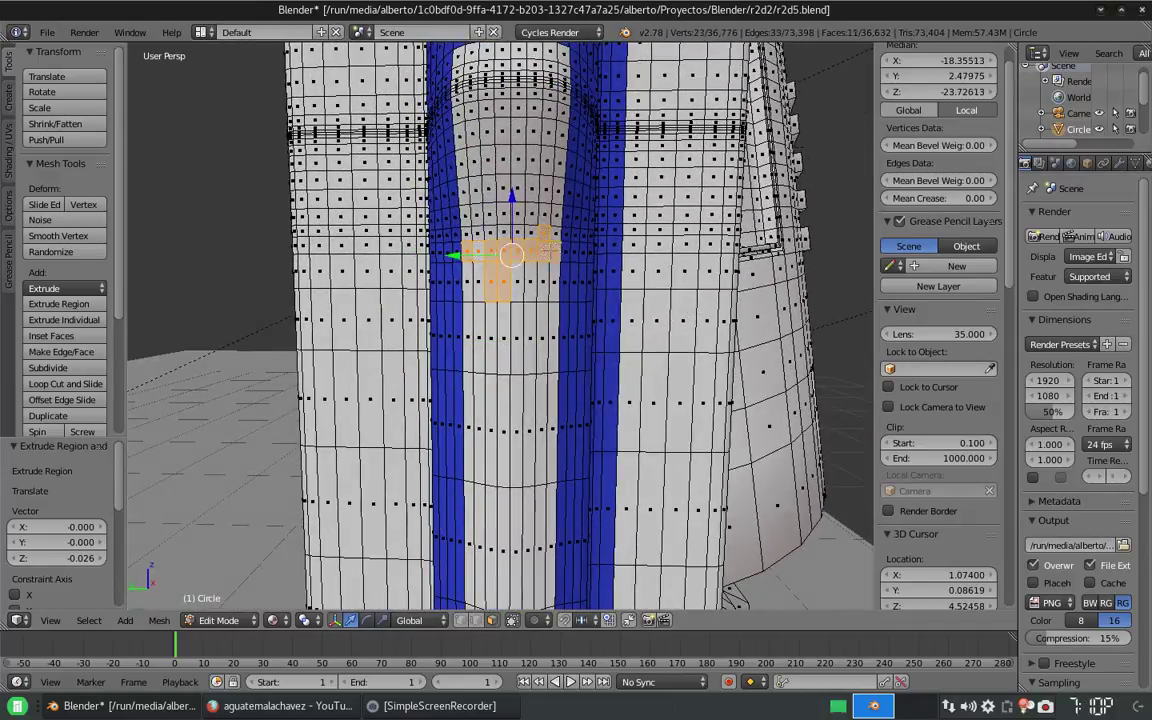
{"action": "key", "text": "e"}
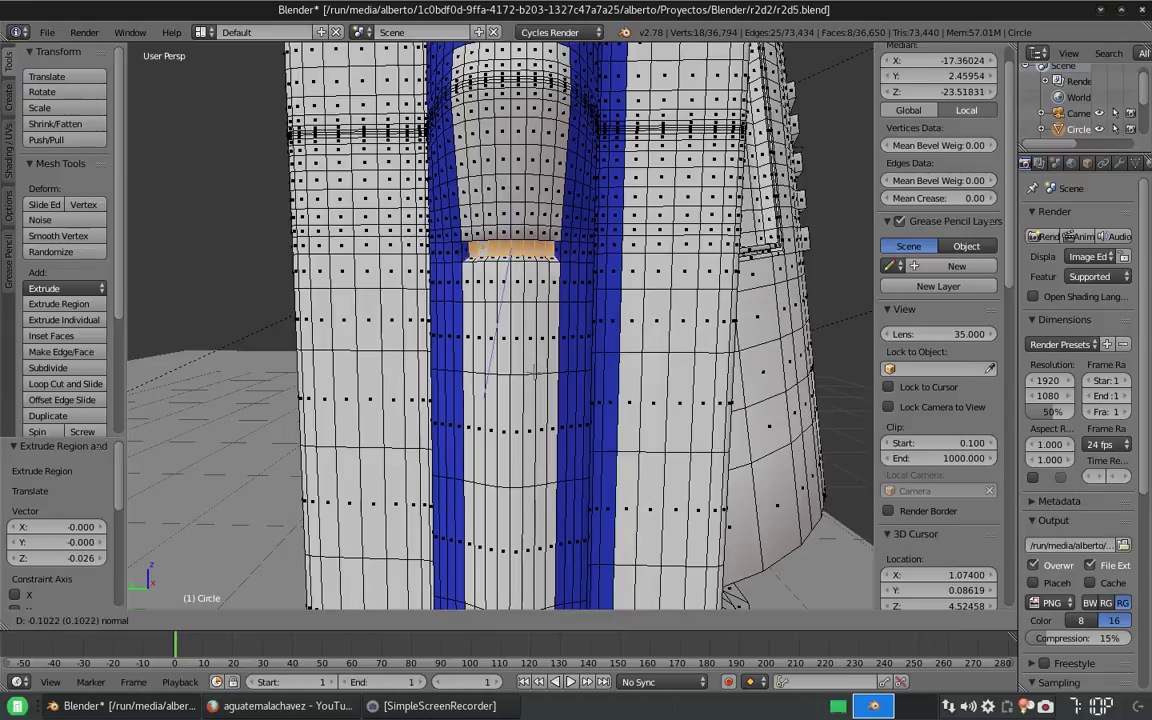
{"action": "left_click", "coordinate": [534, 377]}
Step: Cut an edge loop below the opposite leg's first groove and extrude the narrow row of white faces inward
{"action": "middle_click_drag", "start_coordinate": [534, 377], "coordinate": [470, 300]}
{"action": "scroll", "coordinate": [470, 300], "scroll_direction": "down", "scroll_amount": 4}
{"action": "key", "text": "g"}
{"action": "key", "text": "g"}
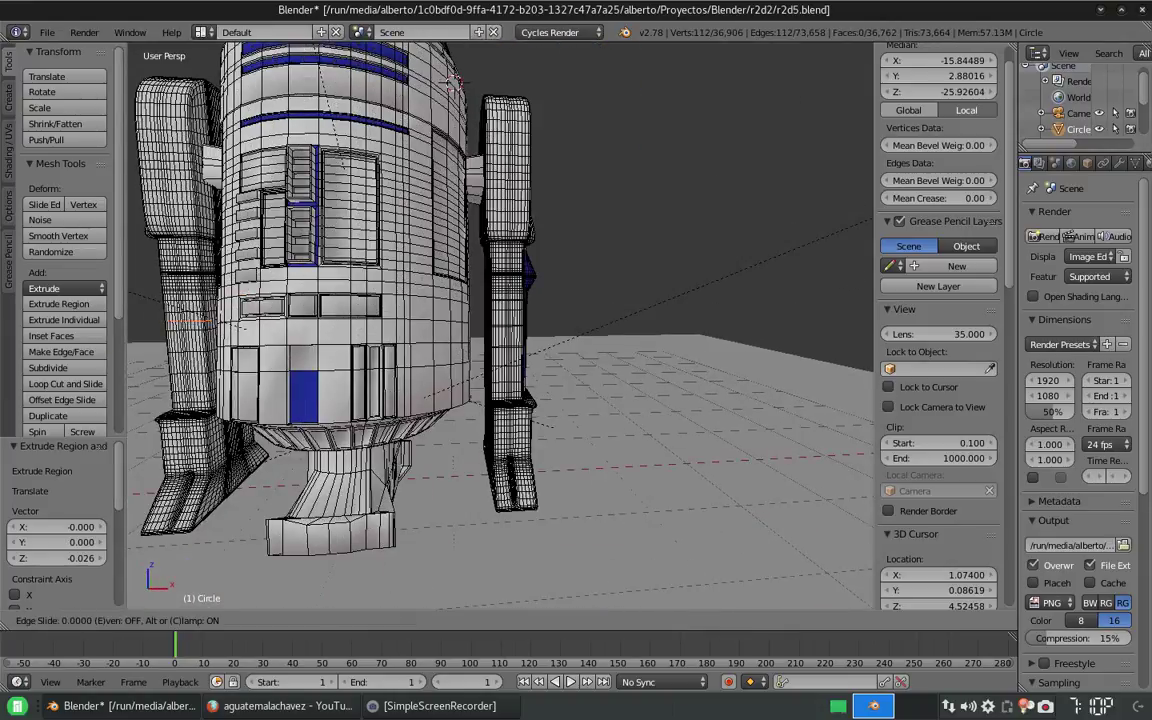
{"action": "left_click", "coordinate": [548, 311]}
{"action": "scroll", "coordinate": [548, 311], "scroll_direction": "up", "scroll_amount": 5}
{"action": "middle_click_drag", "start_coordinate": [548, 311], "coordinate": [485, 310]}
{"action": "scroll", "coordinate": [500, 320], "scroll_direction": "up", "scroll_amount": 3}
{"action": "key", "text": "a"}
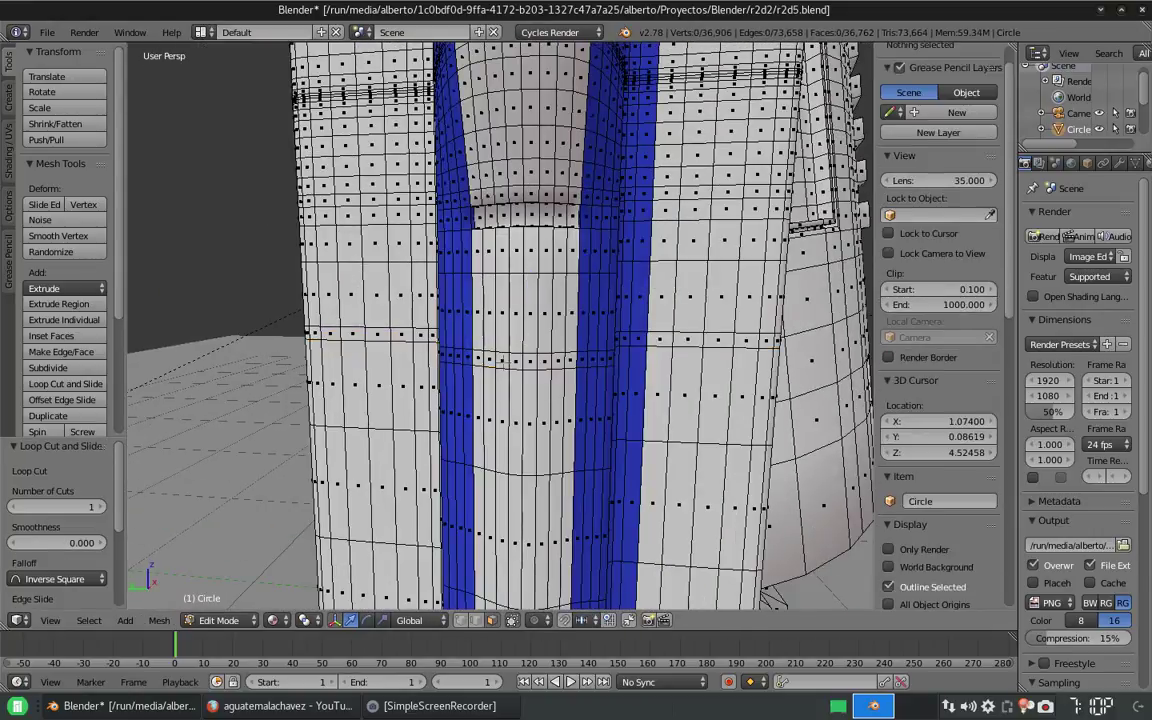
{"action": "right_click", "coordinate": [557, 316]}
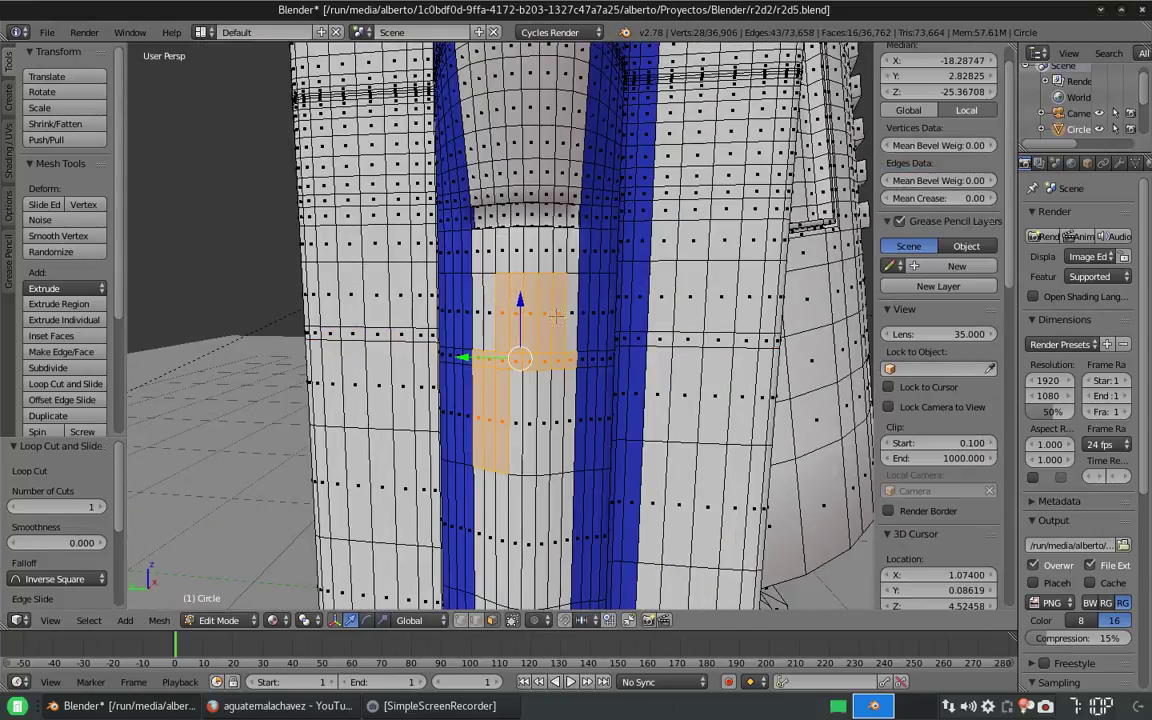
{"action": "key", "text": "e"}
{"action": "left_click", "coordinate": [547, 507]}
Step: Create the opposite leg's third groove with a new edge loop and an inward extrusion of the white faces between the blue stripes
{"action": "scroll", "coordinate": [547, 507], "scroll_direction": "down", "scroll_amount": 3}
{"action": "middle_click_drag", "start_coordinate": [547, 507], "coordinate": [580, 300]}
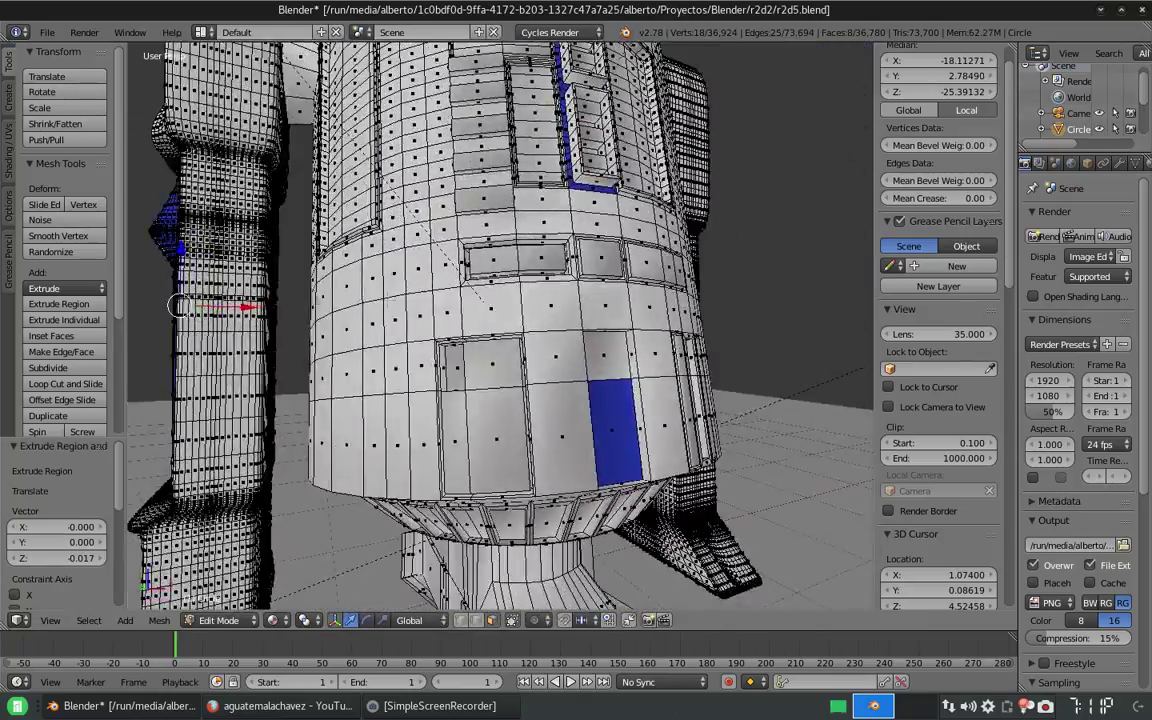
{"action": "middle_click_drag", "start_coordinate": [286, 270], "coordinate": [345, 345]}
{"action": "left_click", "coordinate": [345, 345]}
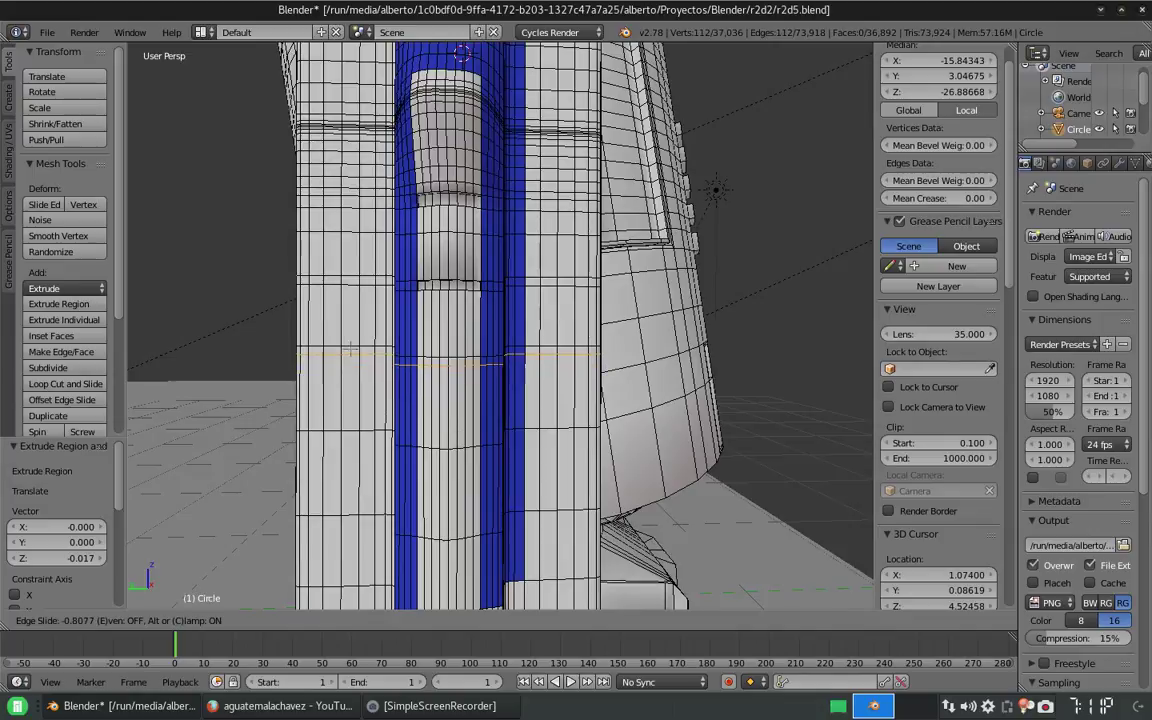
{"action": "left_click", "coordinate": [350, 348]}
{"action": "scroll", "coordinate": [350, 348], "scroll_direction": "up", "scroll_amount": 5}
{"action": "scroll", "coordinate": [350, 348], "scroll_direction": "down", "scroll_amount": 3}
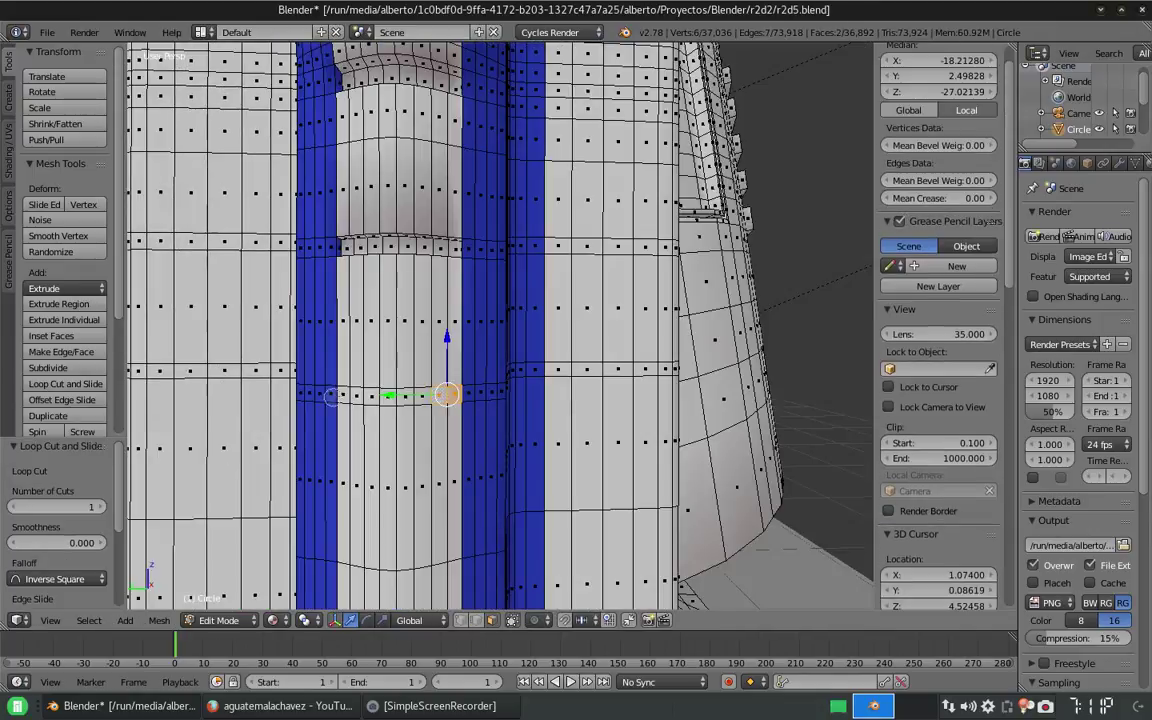
{"action": "left_click", "coordinate": [430, 395], "text": "alt"}
{"action": "key", "text": "e"}
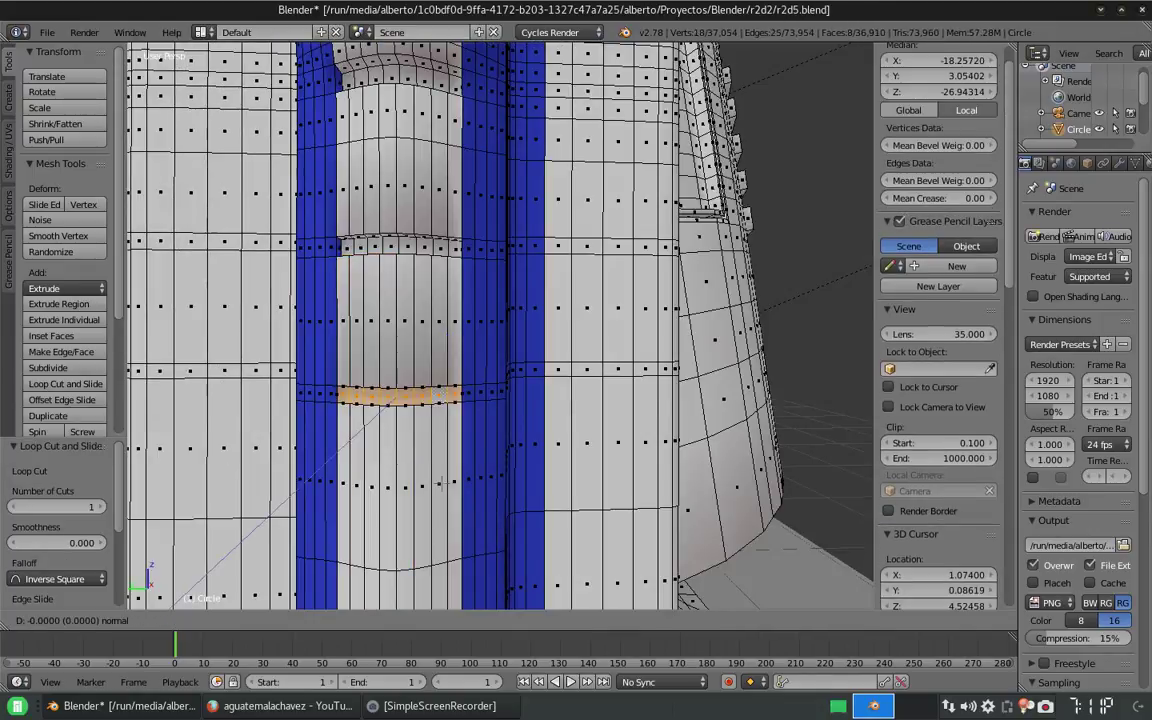
{"action": "left_click", "coordinate": [440, 459]}
Step: Cut a fourth groove near the lower end of the opposite leg's blue stripes, extrude it inward, and leave mesh editing
{"action": "scroll", "coordinate": [440, 459], "scroll_direction": "down", "scroll_amount": 4}
{"action": "middle_click_drag", "start_coordinate": [440, 459], "coordinate": [481, 128]}
{"action": "left_click", "coordinate": [482, 130]}
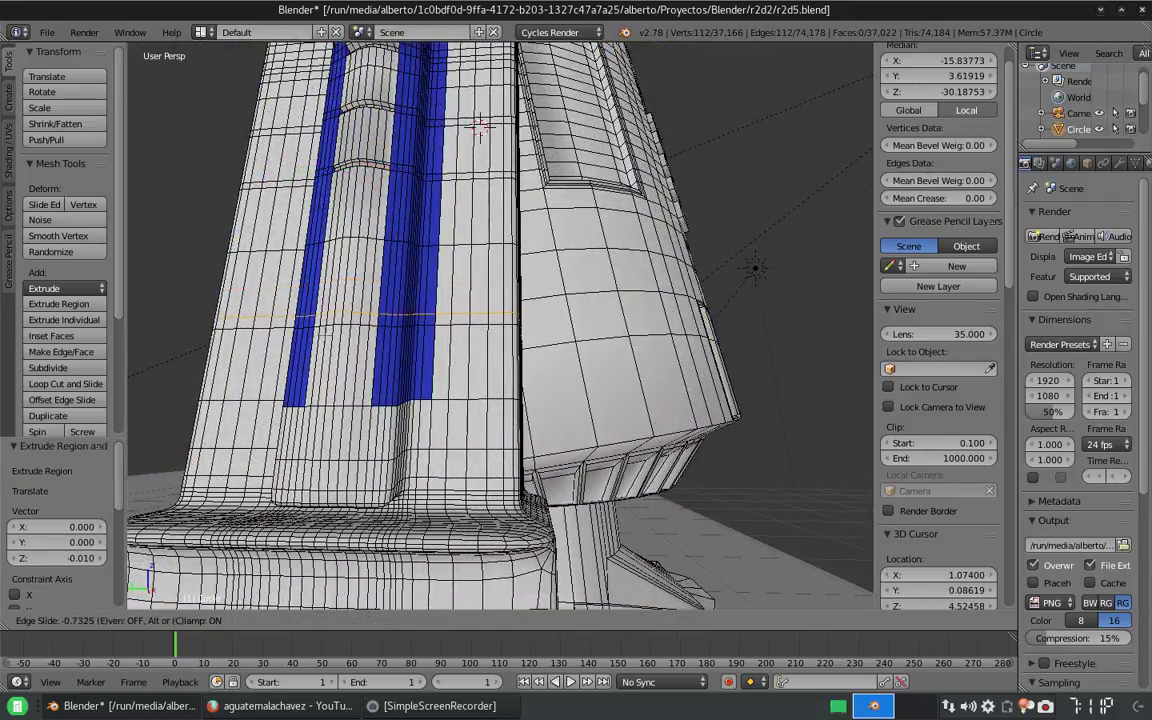
{"action": "key", "text": "KP_Decimal"}
{"action": "scroll", "coordinate": [405, 311], "scroll_direction": "down", "scroll_amount": 2}
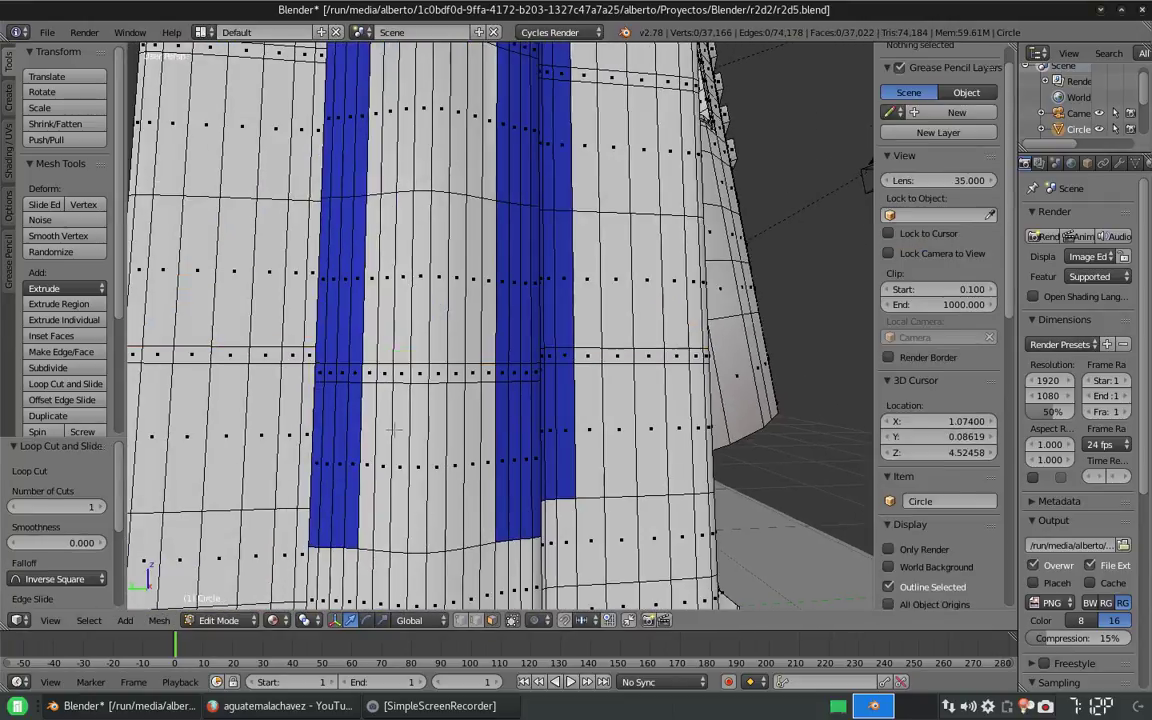
{"action": "left_click", "coordinate": [373, 375]}
{"action": "left_click", "coordinate": [511, 378], "text": "ctrl"}
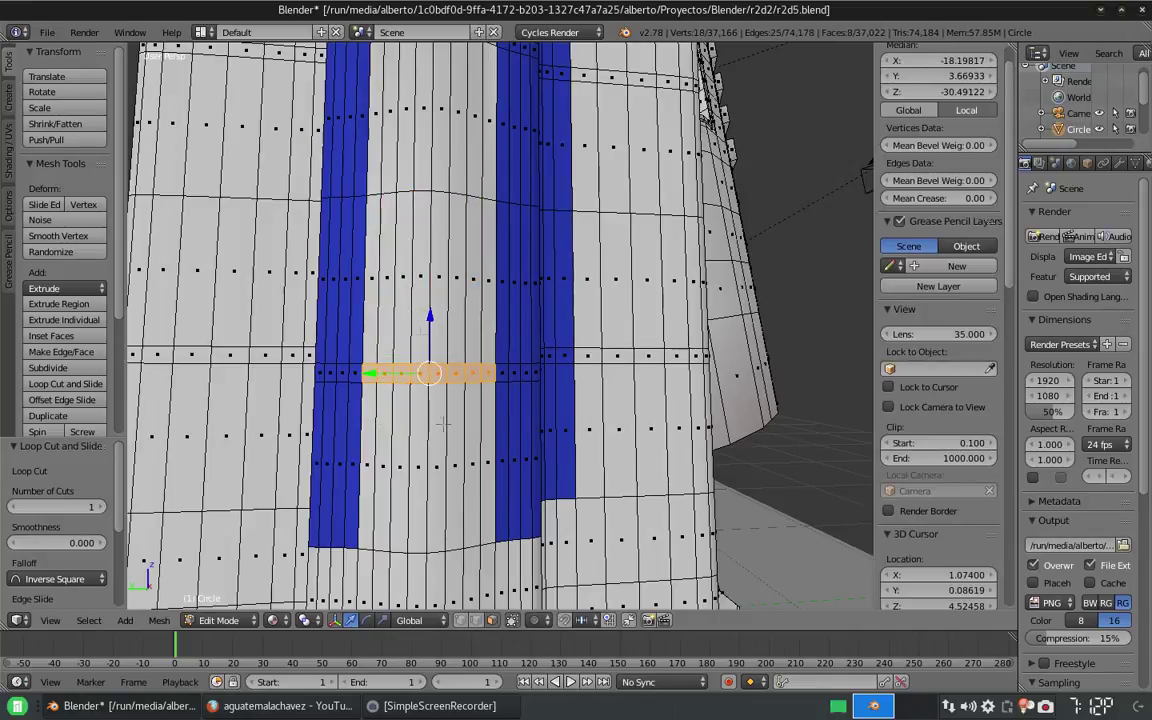
{"action": "key", "text": "e"}
{"action": "left_click", "coordinate": [474, 498]}
{"action": "key", "text": "Tab"}
{"action": "scroll", "coordinate": [474, 498], "scroll_direction": "down", "scroll_amount": 5}
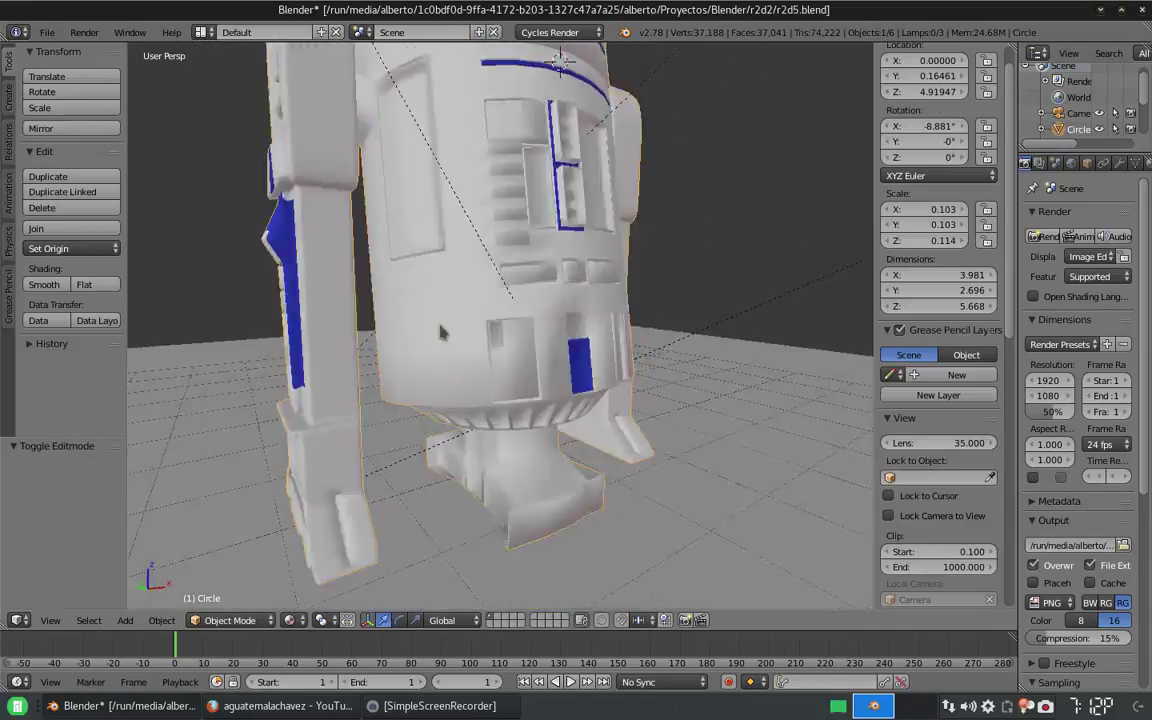
{"action": "middle_click_drag", "start_coordinate": [474, 498], "coordinate": [446, 351]}
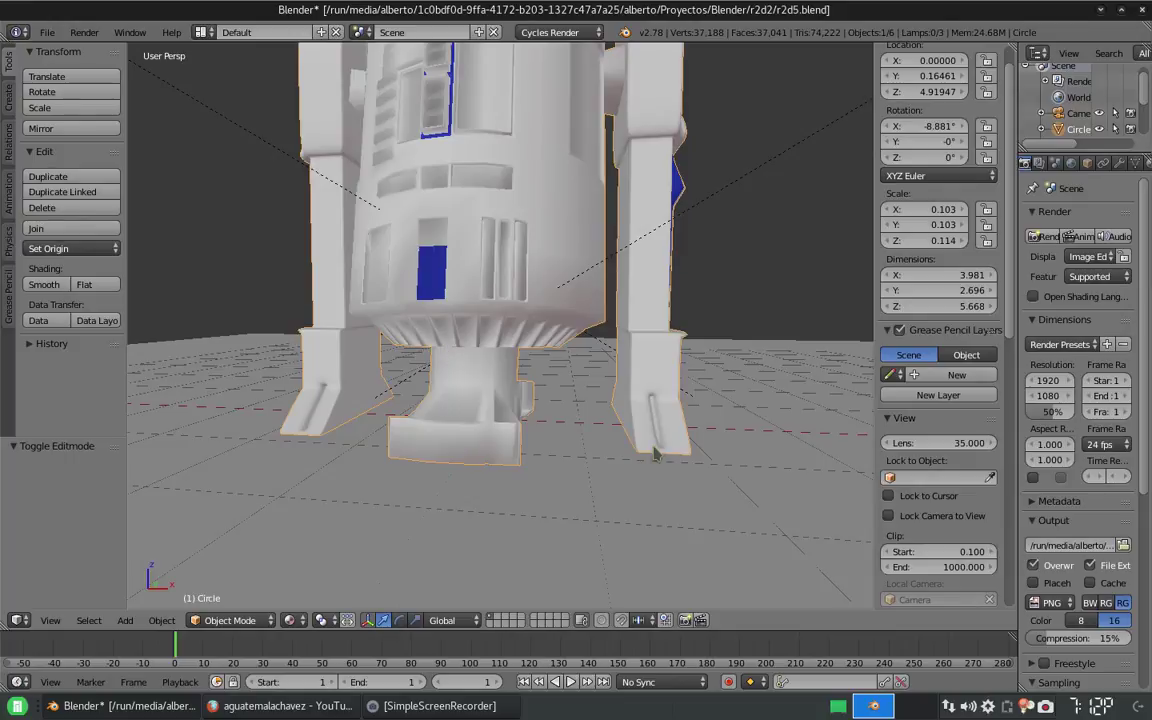
Step: Hide the floor plane and return to editing the robot's mesh from underneath
{"action": "key", "text": "Tab"}
{"action": "scroll", "coordinate": [648, 446], "scroll_direction": "up", "scroll_amount": 5}
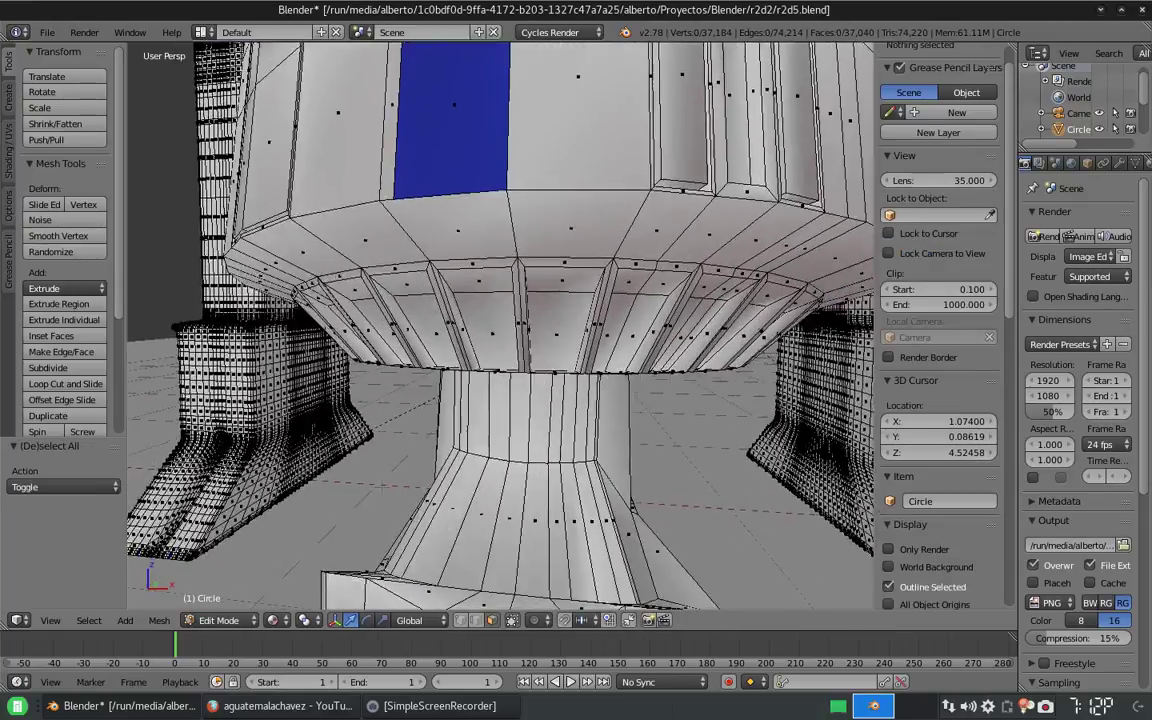
{"action": "key", "text": "l"}
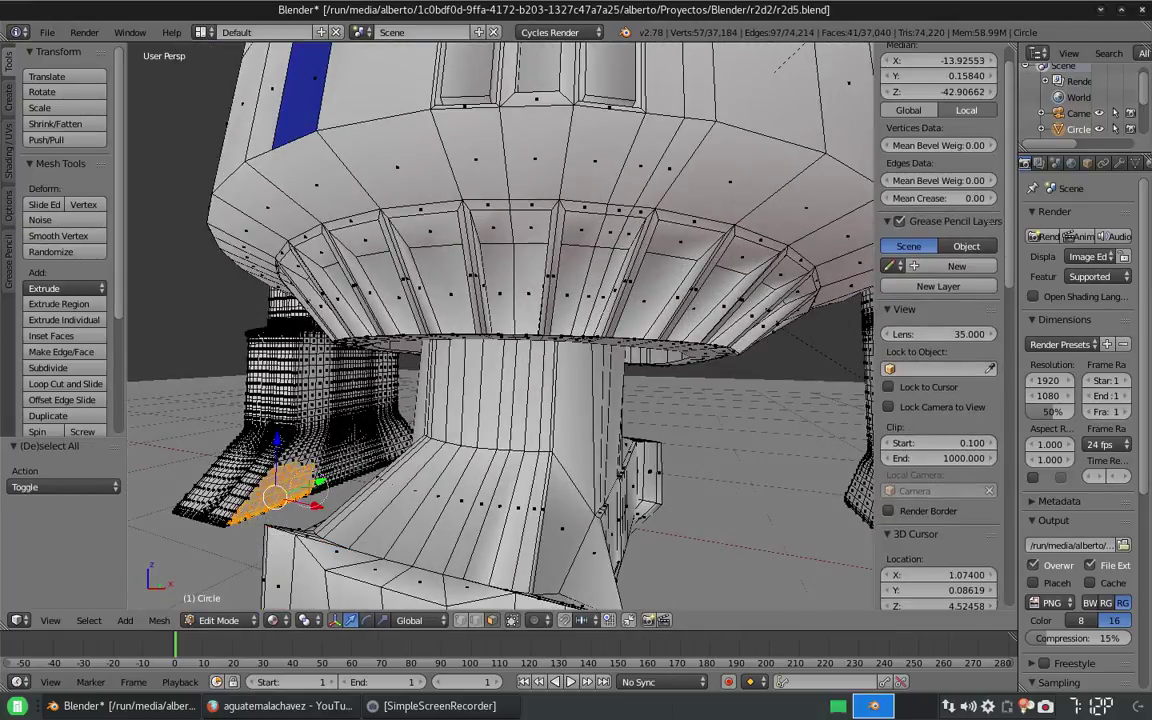
{"action": "mouse_move", "coordinate": [500, 400]}
{"action": "middle_mouse_down"}
{"action": "mouse_move", "coordinate": [560, 395]}
{"action": "mouse_move", "coordinate": [660, 360]}
{"action": "middle_mouse_up"}
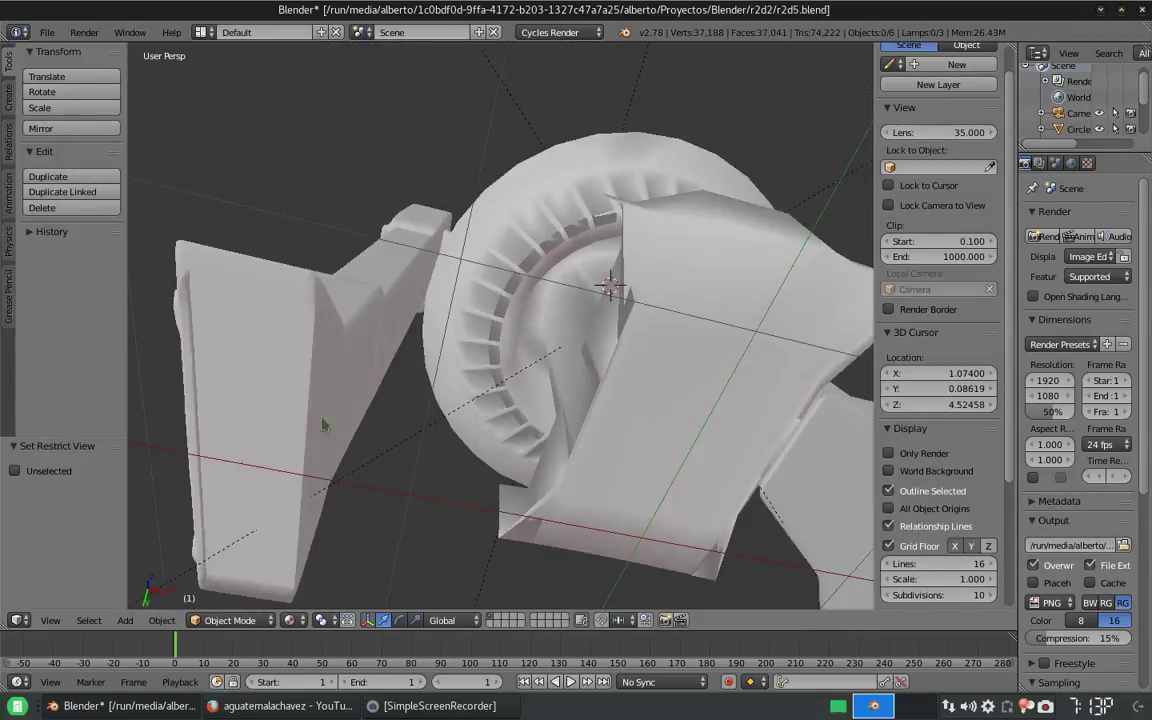
{"action": "key", "text": "Tab"}
{"action": "key", "text": "z"}
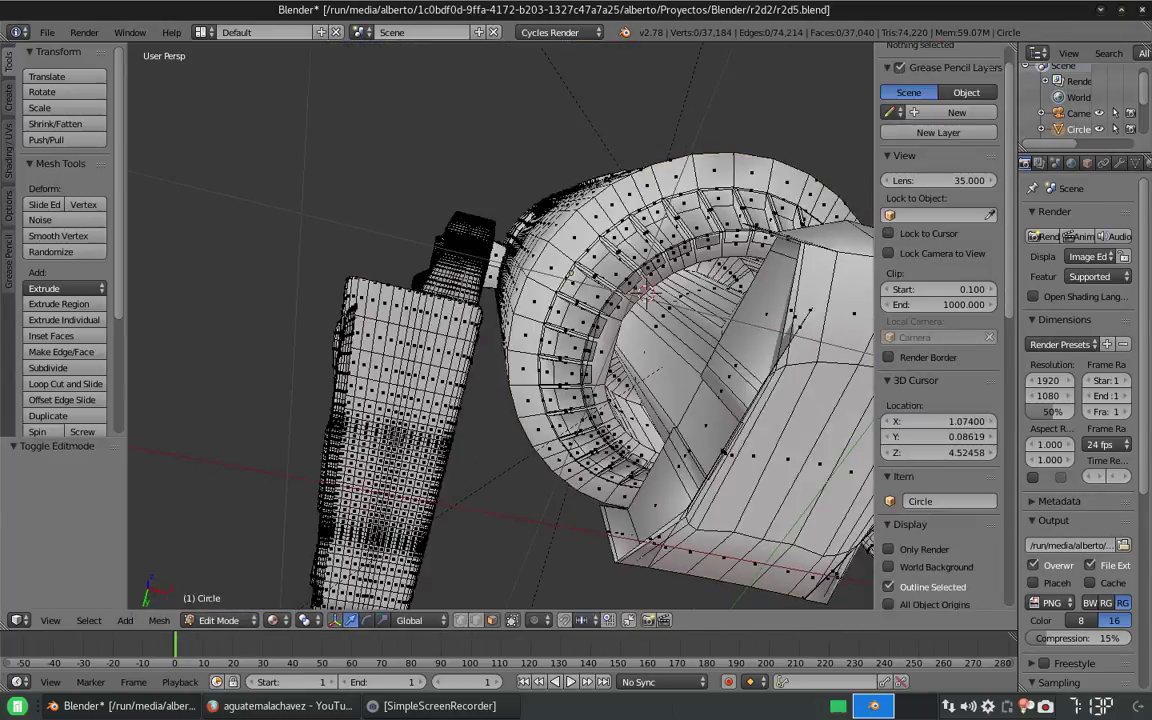
Step: Select the underside faces of both outer feet with circle selection
{"action": "middle_click_drag", "start_coordinate": [330, 530], "coordinate": [340, 505]}
{"action": "mouse_move", "coordinate": [450, 215]}
{"action": "left_mouse_down"}
{"action": "mouse_move", "coordinate": [353, 470]}
{"action": "mouse_move", "coordinate": [377, 512]}
{"action": "left_mouse_up"}
{"action": "mouse_move", "coordinate": [450, 262]}
{"action": "left_mouse_down"}
{"action": "mouse_move", "coordinate": [382, 237]}
{"action": "mouse_move", "coordinate": [318, 428]}
{"action": "left_mouse_up"}
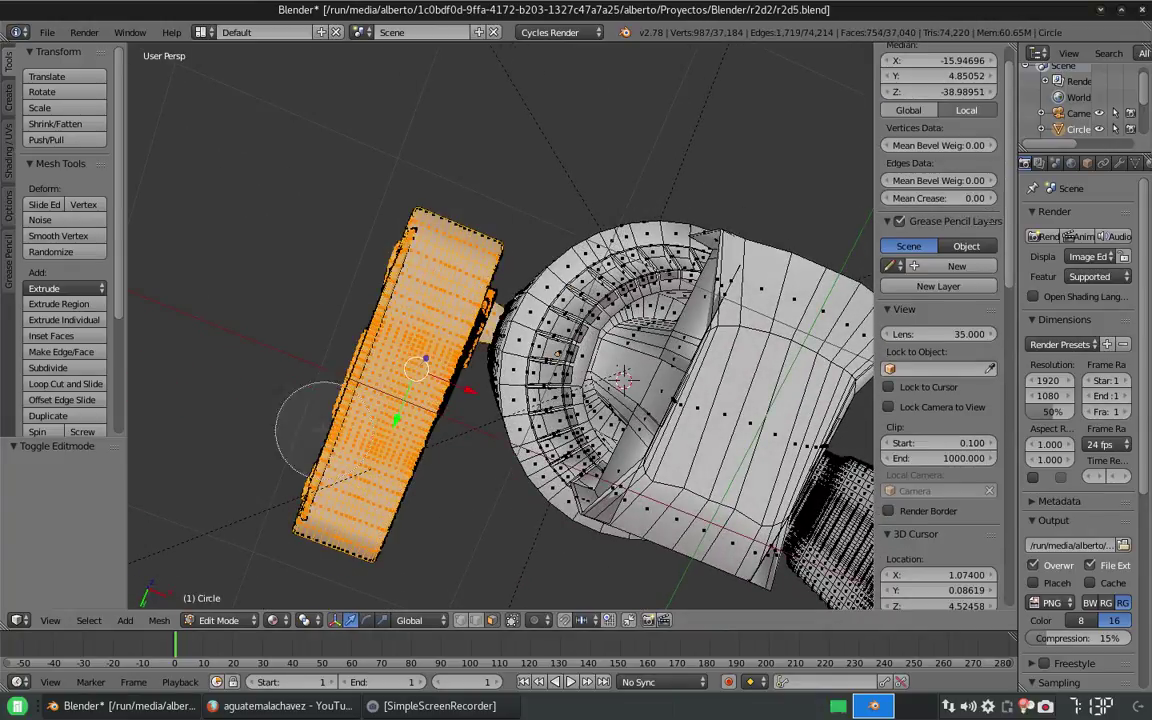
{"action": "middle_click_drag", "start_coordinate": [525, 290], "coordinate": [400, 130]}
{"action": "key", "text": "c"}
{"action": "mouse_move", "coordinate": [400, 130]}
{"action": "left_mouse_down"}
{"action": "mouse_move", "coordinate": [432, 152]}
{"action": "mouse_move", "coordinate": [400, 415]}
{"action": "mouse_move", "coordinate": [360, 300]}
{"action": "mouse_move", "coordinate": [449, 378]}
{"action": "left_mouse_up"}
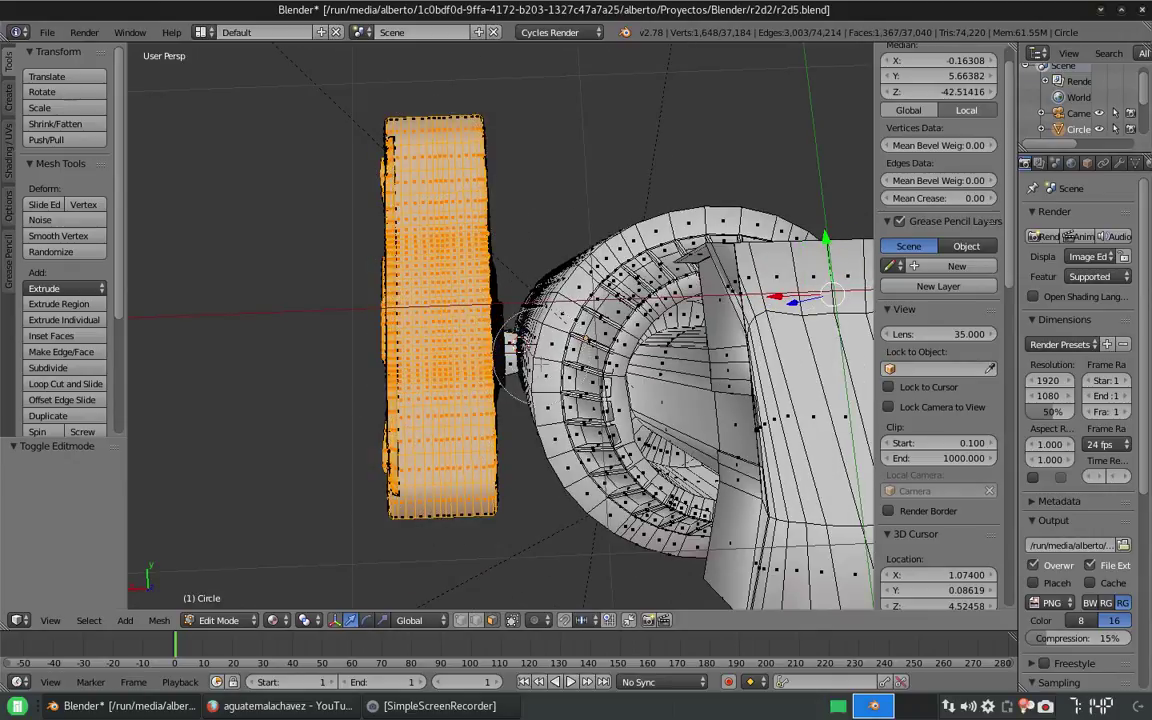
Step: Refine the circle selection along the edges of the feet's soles, removing stray side faces
{"action": "mouse_move", "coordinate": [343, 318]}
{"action": "middle_mouse_down"}
{"action": "mouse_move", "coordinate": [380, 300]}
{"action": "mouse_move", "coordinate": [340, 313]}
{"action": "mouse_move", "coordinate": [556, 281]}
{"action": "middle_mouse_up"}
{"action": "key", "text": "c"}
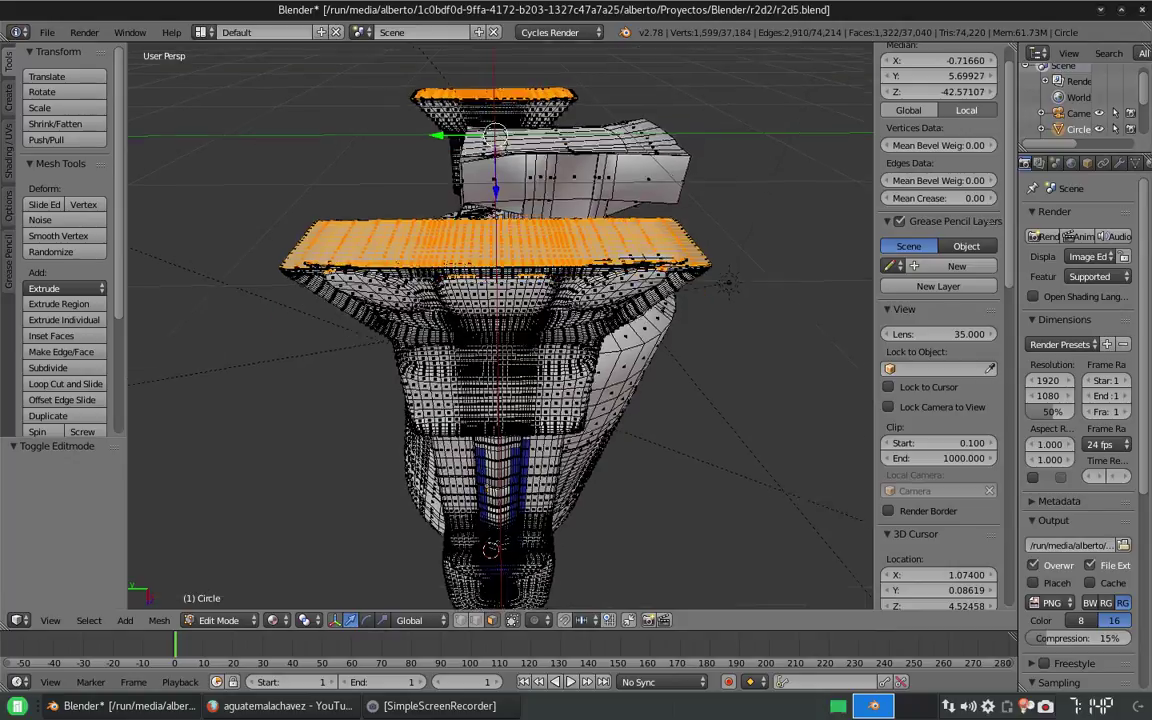
{"action": "scroll", "coordinate": [522, 281], "scroll_direction": "up", "scroll_amount": 4}
{"action": "mouse_move", "coordinate": [270, 400]}
{"action": "middle_mouse_down"}
{"action": "mouse_move", "coordinate": [722, 368]}
{"action": "mouse_move", "coordinate": [789, 297]}
{"action": "middle_mouse_up"}
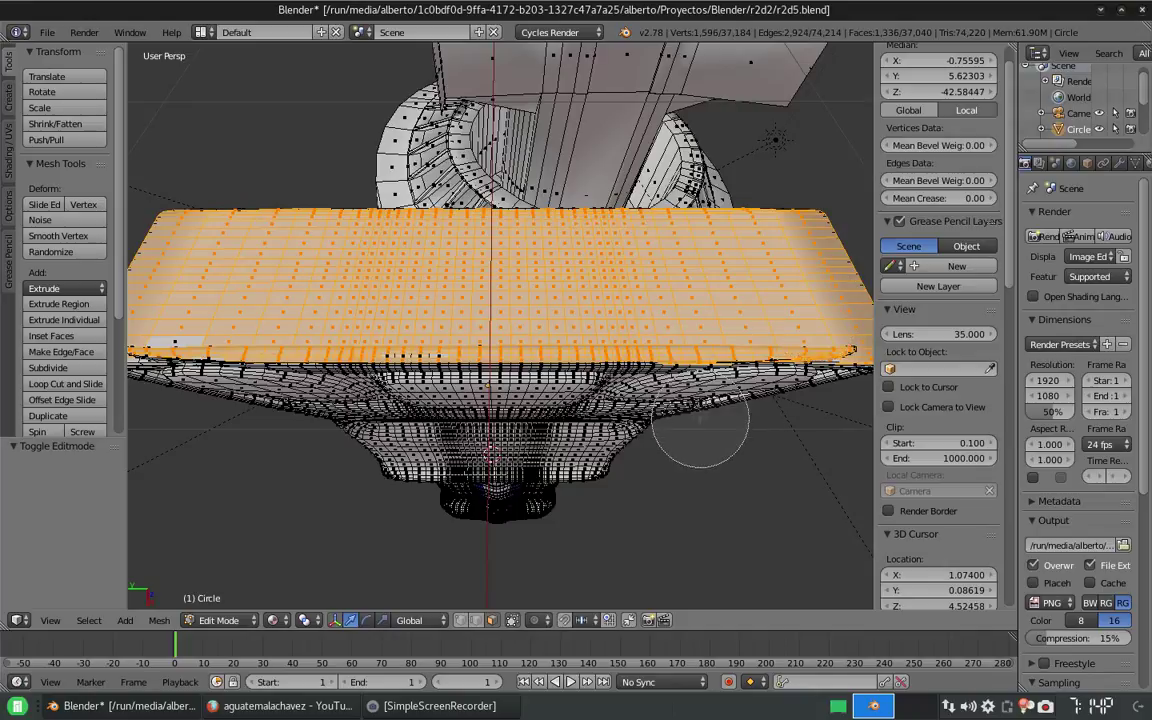
{"action": "middle_click_drag", "start_coordinate": [617, 411], "coordinate": [237, 350]}
{"action": "key", "text": "Escape"}
Step: Try to scale the selected foot soles along the global X axis with smooth proportional editing
{"action": "mouse_move", "coordinate": [152, 302]}
{"action": "middle_mouse_down"}
{"action": "mouse_move", "coordinate": [404, 281]}
{"action": "mouse_move", "coordinate": [480, 330]}
{"action": "mouse_move", "coordinate": [560, 430]}
{"action": "middle_mouse_up"}
{"action": "scroll", "coordinate": [580, 480], "scroll_direction": "down", "scroll_amount": 4}
{"action": "scroll", "coordinate": [601, 521], "scroll_direction": "up", "scroll_amount": 4}
{"action": "key", "text": "s"}
{"action": "key", "text": "x"}
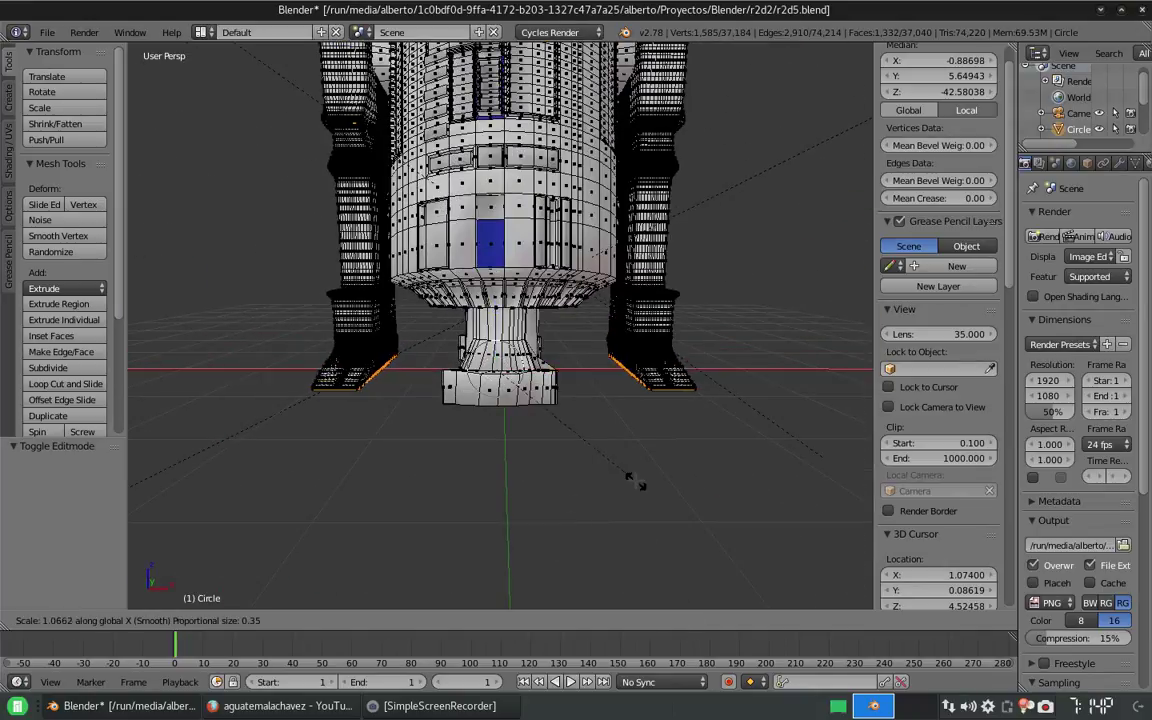
{"action": "key", "text": "Escape"}
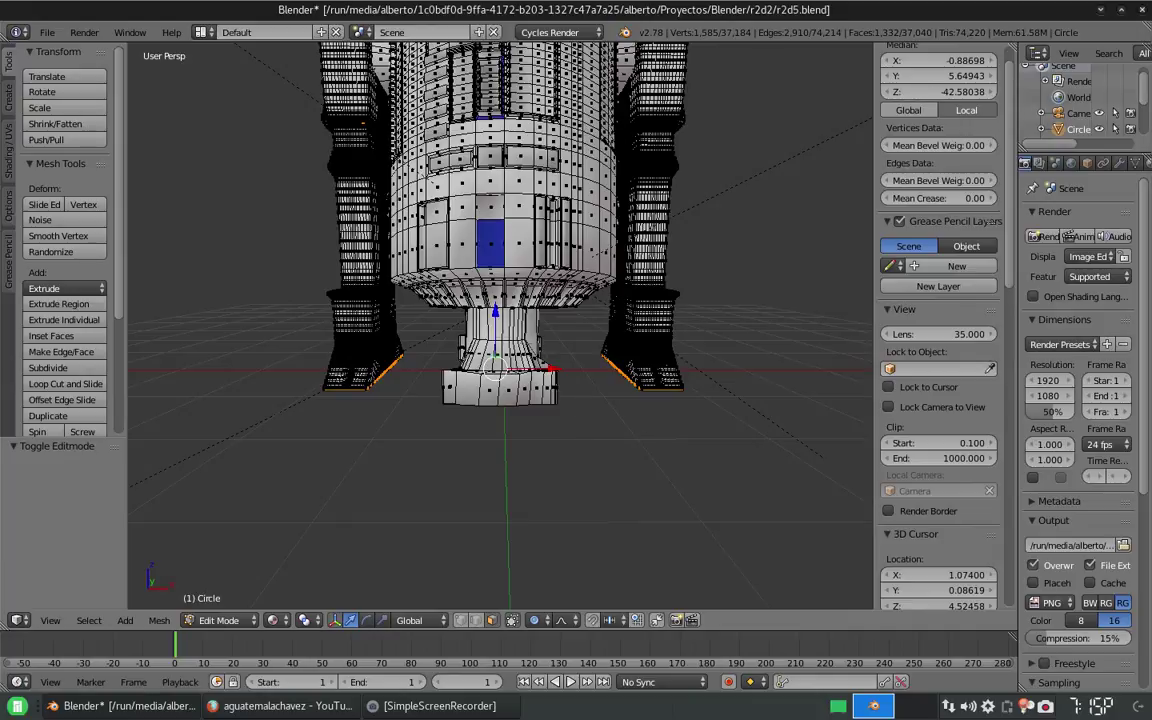
{"action": "middle_click_drag", "start_coordinate": [500, 450], "coordinate": [540, 400]}
{"action": "scroll", "coordinate": [600, 480], "scroll_direction": "up", "scroll_amount": 2}
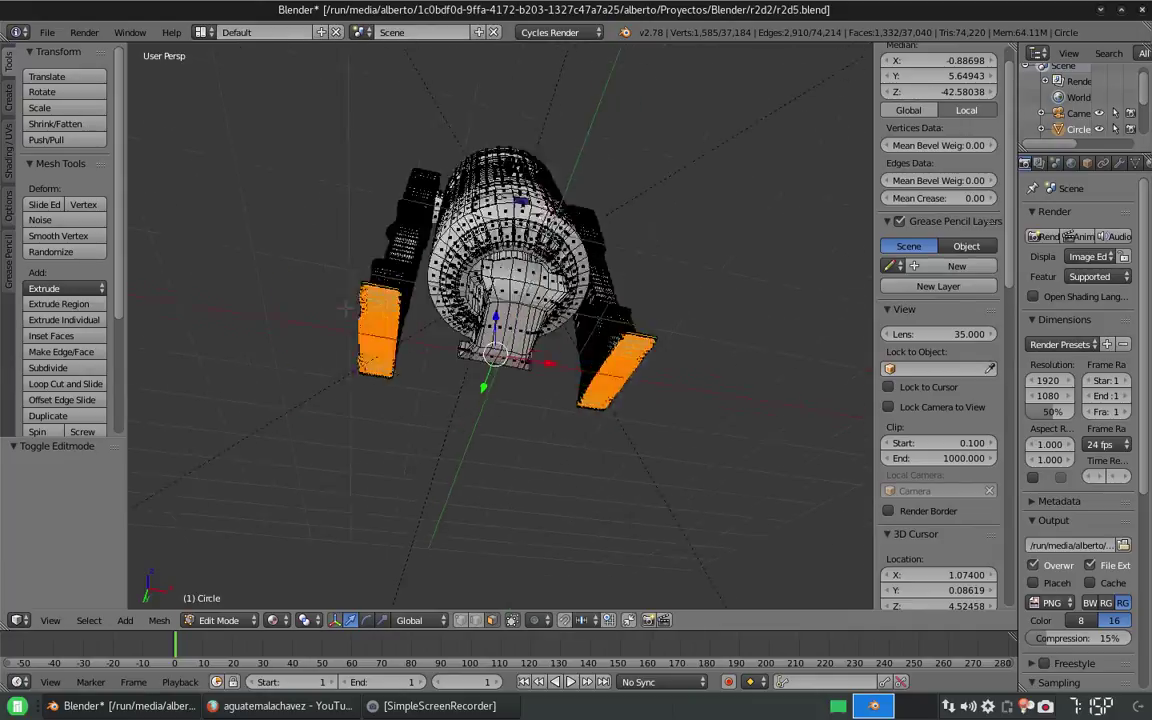
Step: Deselect one outer foot's sole and the stray side faces, leaving only the other outer foot's underside selected
{"action": "key", "text": "c"}
{"action": "mouse_move", "coordinate": [215, 232]}
{"action": "middle_mouse_down"}
{"action": "mouse_move", "coordinate": [226, 398]}
{"action": "mouse_move", "coordinate": [280, 290]}
{"action": "middle_mouse_up"}
{"action": "middle_click_drag", "start_coordinate": [450, 250], "coordinate": [450, 330]}
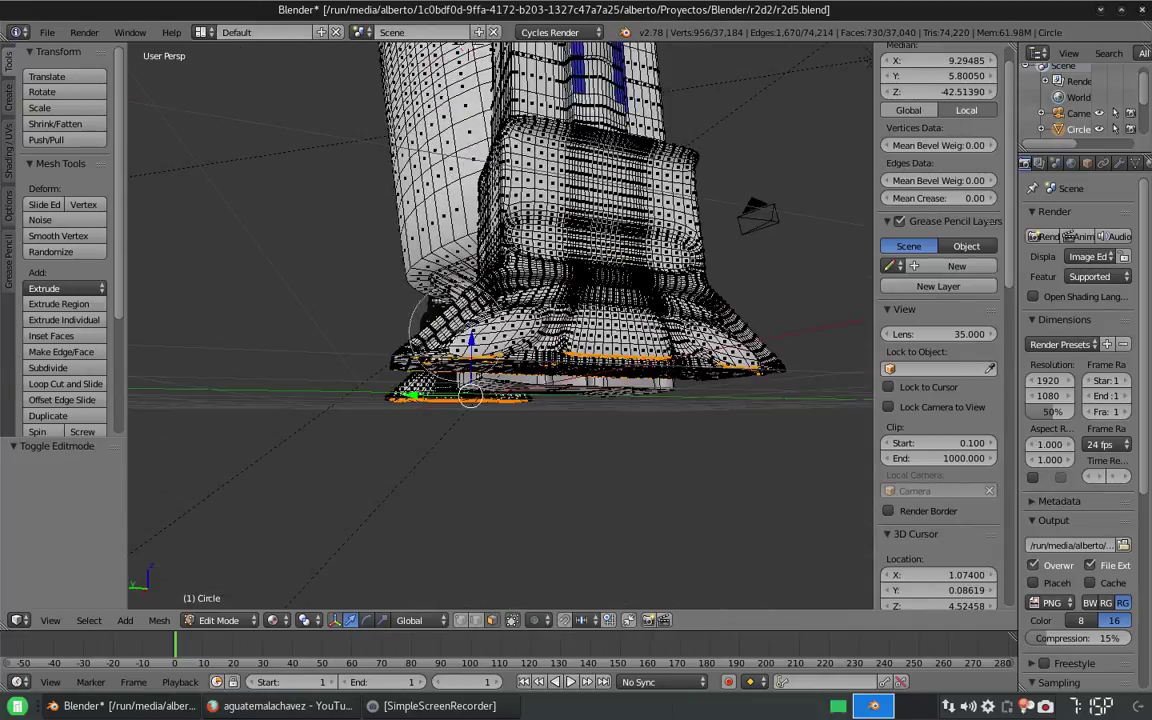
{"action": "mouse_move", "coordinate": [380, 300]}
{"action": "middle_mouse_down"}
{"action": "mouse_move", "coordinate": [470, 280]}
{"action": "mouse_move", "coordinate": [560, 290]}
{"action": "mouse_move", "coordinate": [500, 220]}
{"action": "middle_mouse_up"}
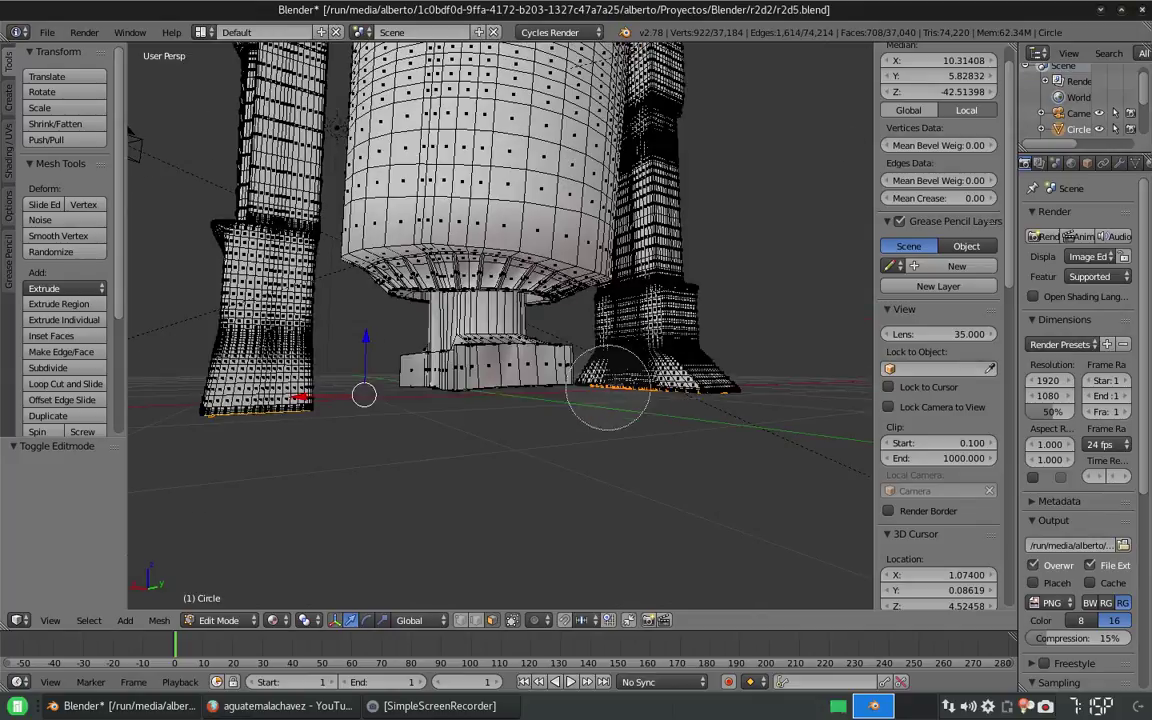
{"action": "mouse_move", "coordinate": [617, 386]}
{"action": "middle_mouse_down"}
{"action": "mouse_move", "coordinate": [660, 310]}
{"action": "mouse_move", "coordinate": [775, 200]}
{"action": "middle_mouse_up"}
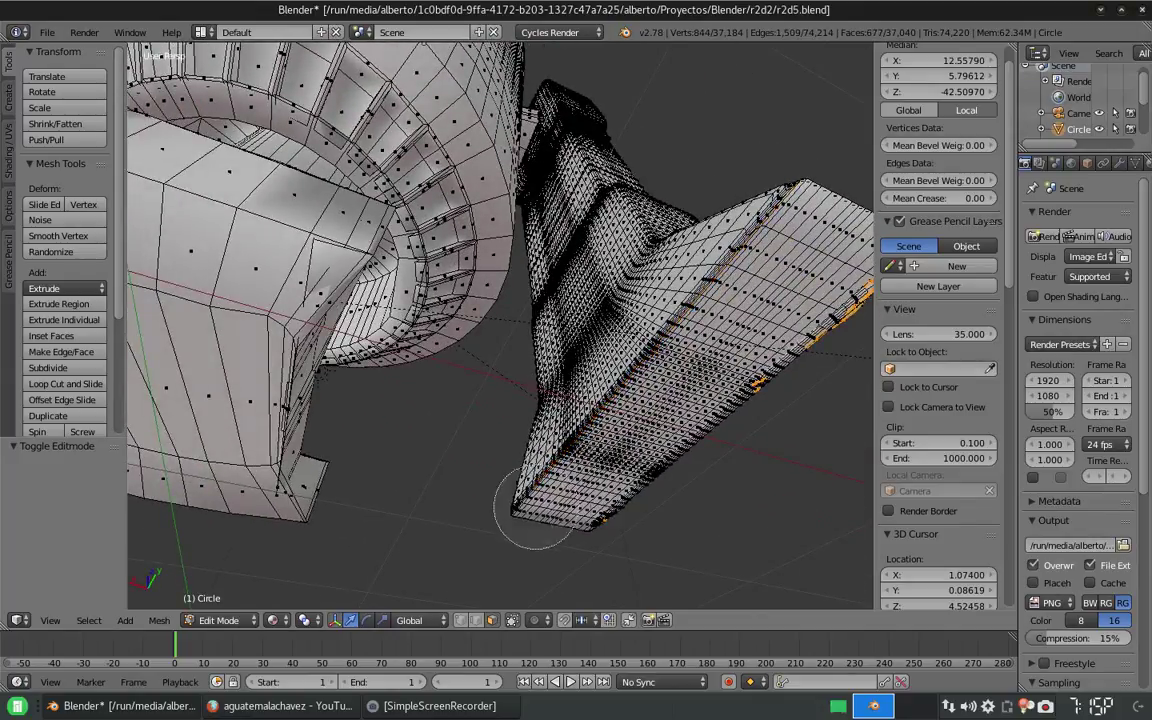
{"action": "mouse_move", "coordinate": [533, 507]}
{"action": "middle_mouse_down"}
{"action": "mouse_move", "coordinate": [370, 340]}
{"action": "mouse_move", "coordinate": [230, 222]}
{"action": "mouse_move", "coordinate": [530, 240]}
{"action": "middle_mouse_up"}
{"action": "mouse_move", "coordinate": [470, 447]}
{"action": "middle_mouse_down"}
{"action": "mouse_move", "coordinate": [700, 240]}
{"action": "mouse_move", "coordinate": [596, 217]}
{"action": "mouse_move", "coordinate": [500, 300]}
{"action": "mouse_move", "coordinate": [373, 373]}
{"action": "middle_mouse_up"}
Step: Try to scale the selected foot sole along the X axis
{"action": "key", "text": "Escape"}
{"action": "key", "text": "s"}
{"action": "key", "text": "x"}
{"action": "key", "text": "Return"}
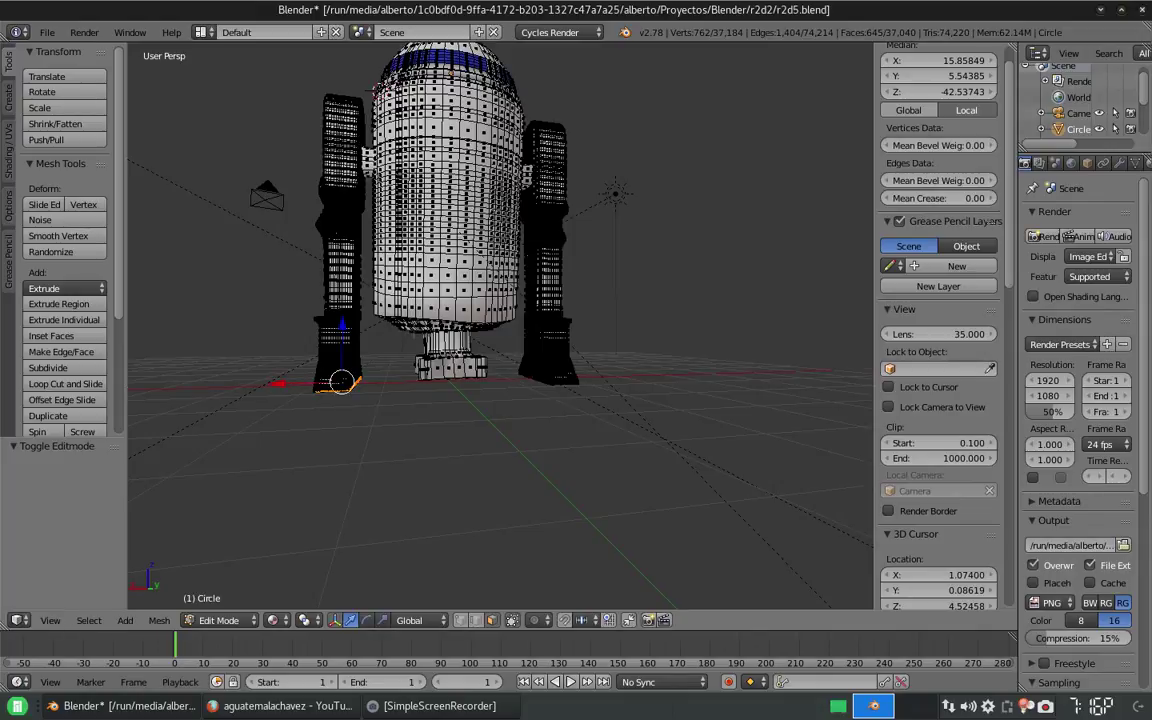
Step: Deselect the remaining stray faces above the foot's sole and enable proportional editing
{"action": "middle_click_drag", "start_coordinate": [400, 330], "coordinate": [520, 240]}
{"action": "scroll", "coordinate": [450, 300], "scroll_direction": "up", "scroll_amount": 5}
{"action": "scroll", "coordinate": [500, 250], "scroll_direction": "up", "scroll_amount": 3}
{"action": "scroll", "coordinate": [500, 300], "scroll_direction": "down", "scroll_amount": 5}
{"action": "scroll", "coordinate": [500, 300], "scroll_direction": "up", "scroll_amount": 6}
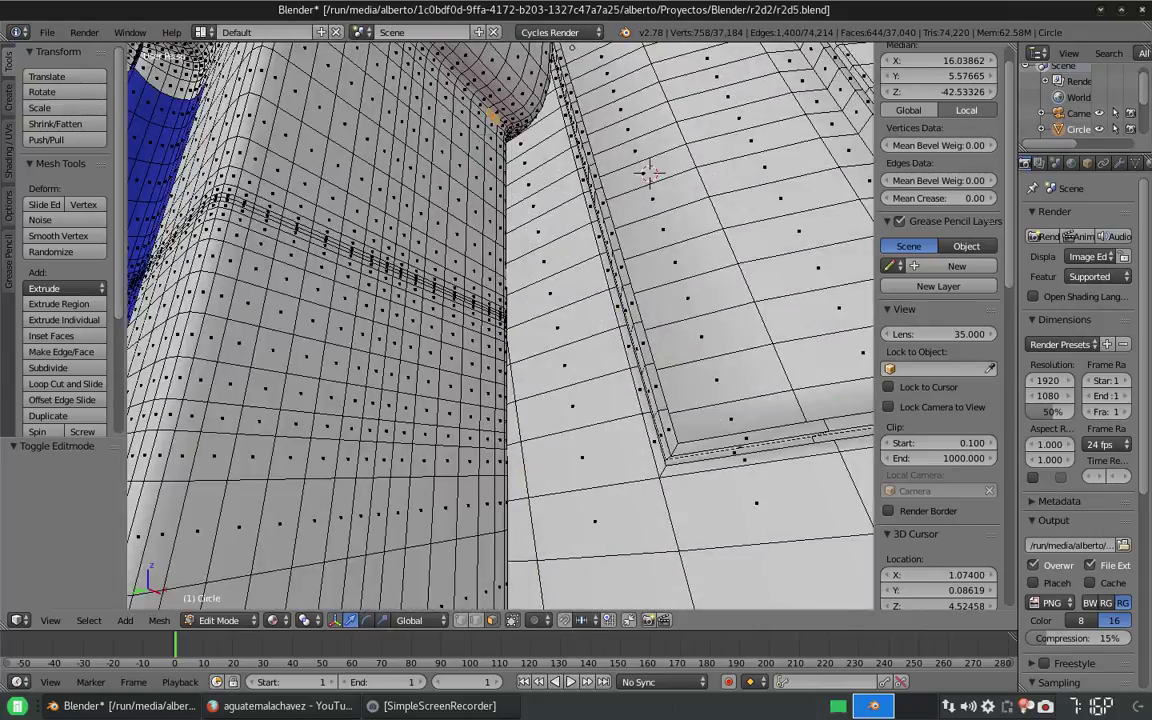
{"action": "middle_click_drag", "start_coordinate": [500, 300], "coordinate": [520, 330]}
{"action": "scroll", "coordinate": [515, 340], "scroll_direction": "down", "scroll_amount": 6}
{"action": "scroll", "coordinate": [515, 340], "scroll_direction": "up", "scroll_amount": 6}
{"action": "scroll", "coordinate": [515, 340], "scroll_direction": "down", "scroll_amount": 1}
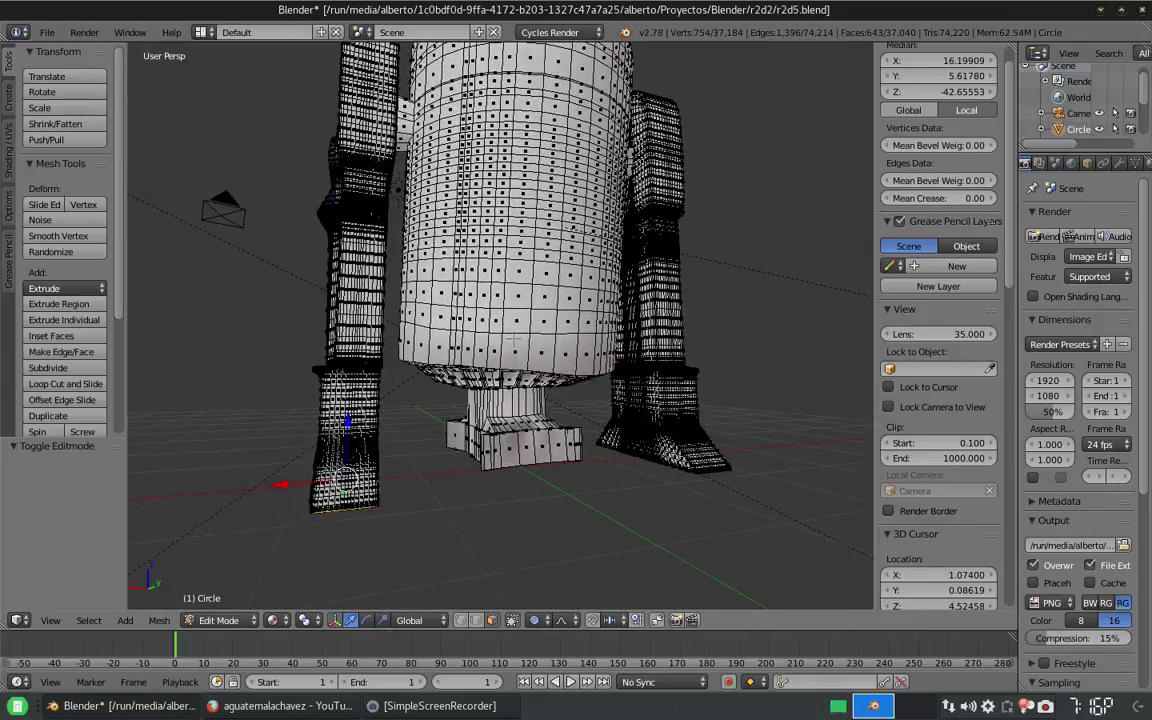
Step: Scale the selected foot sole by 1.7 along the X axis with proportional editing
{"action": "key", "text": "s"}
{"action": "key", "text": "Escape"}
{"action": "type", "text": "sx1.7"}
{"action": "key", "text": "Return"}
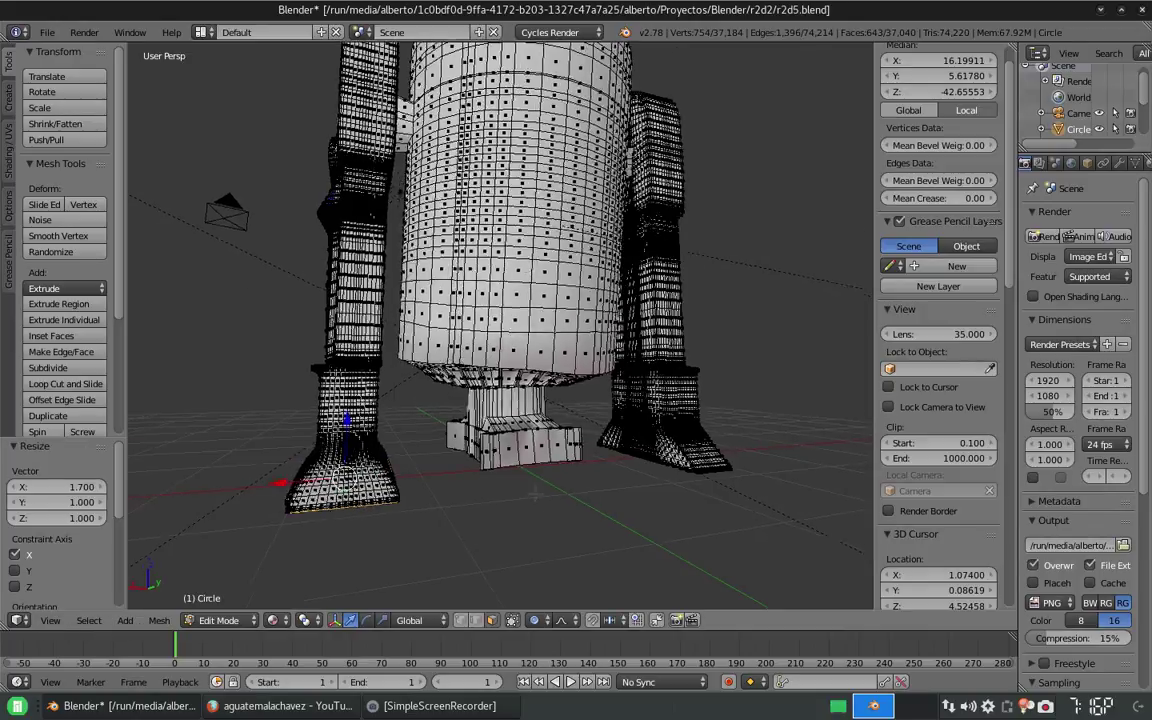
Step: Clear the selection and circle-select the underside faces of the opposite outer foot
{"action": "mouse_move", "coordinate": [518, 338]}
{"action": "middle_mouse_down"}
{"action": "mouse_move", "coordinate": [518, 250]}
{"action": "mouse_move", "coordinate": [600, 300]}
{"action": "mouse_move", "coordinate": [640, 280]}
{"action": "middle_mouse_up"}
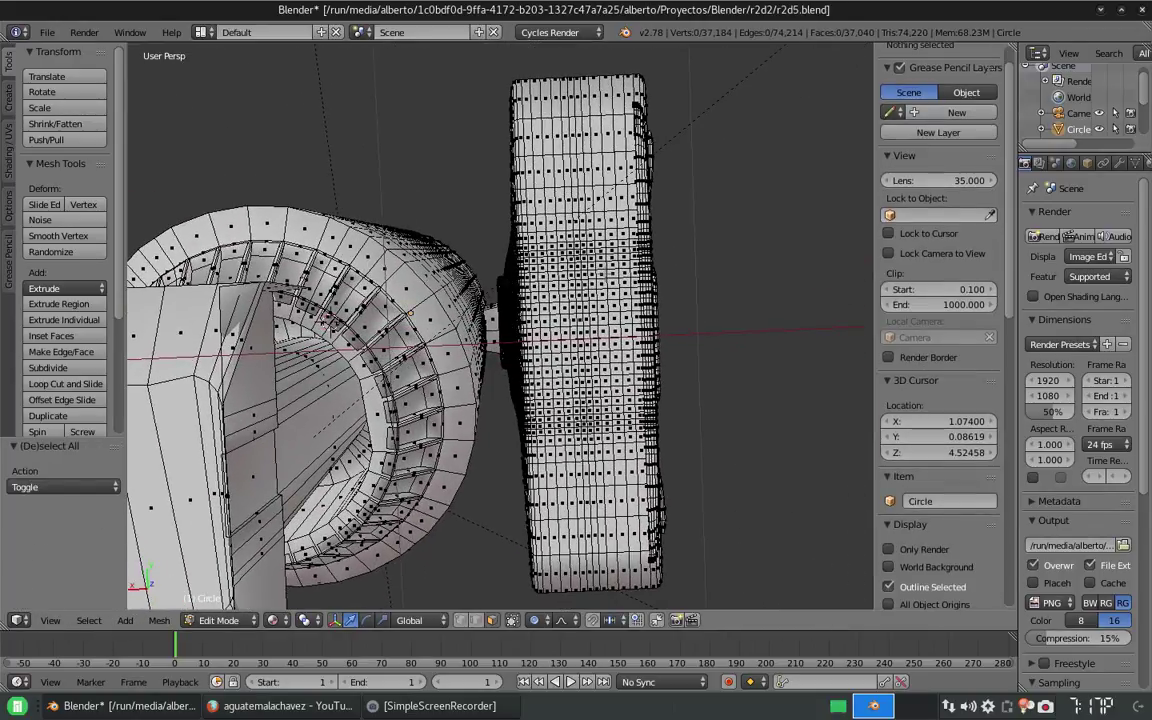
{"action": "key", "text": "a"}
{"action": "key", "text": "c"}
{"action": "mouse_move", "coordinate": [540, 95]}
{"action": "left_mouse_down"}
{"action": "mouse_move", "coordinate": [605, 100]}
{"action": "mouse_move", "coordinate": [638, 558]}
{"action": "mouse_move", "coordinate": [535, 570]}
{"action": "mouse_move", "coordinate": [560, 440]}
{"action": "mouse_move", "coordinate": [560, 205]}
{"action": "mouse_move", "coordinate": [548, 215]}
{"action": "mouse_move", "coordinate": [655, 262]}
{"action": "left_mouse_up"}
{"action": "right_click", "coordinate": [655, 262]}
{"action": "mouse_move", "coordinate": [655, 262]}
{"action": "middle_mouse_down"}
{"action": "mouse_move", "coordinate": [580, 330]}
{"action": "mouse_move", "coordinate": [672, 420]}
{"action": "middle_mouse_up"}
Step: Deselect the stray side faces along the outer edge of this foot, keeping its sole selected
{"action": "key", "text": "c"}
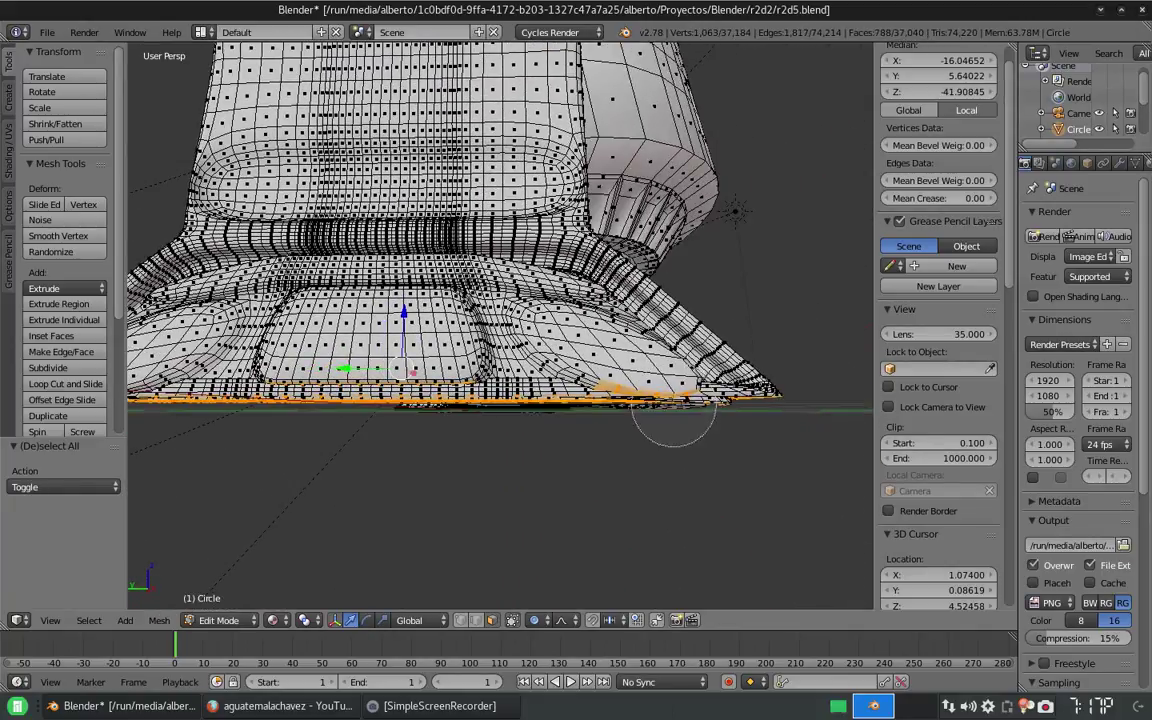
{"action": "scroll", "coordinate": [506, 139], "scroll_direction": "up", "scroll_amount": 6}
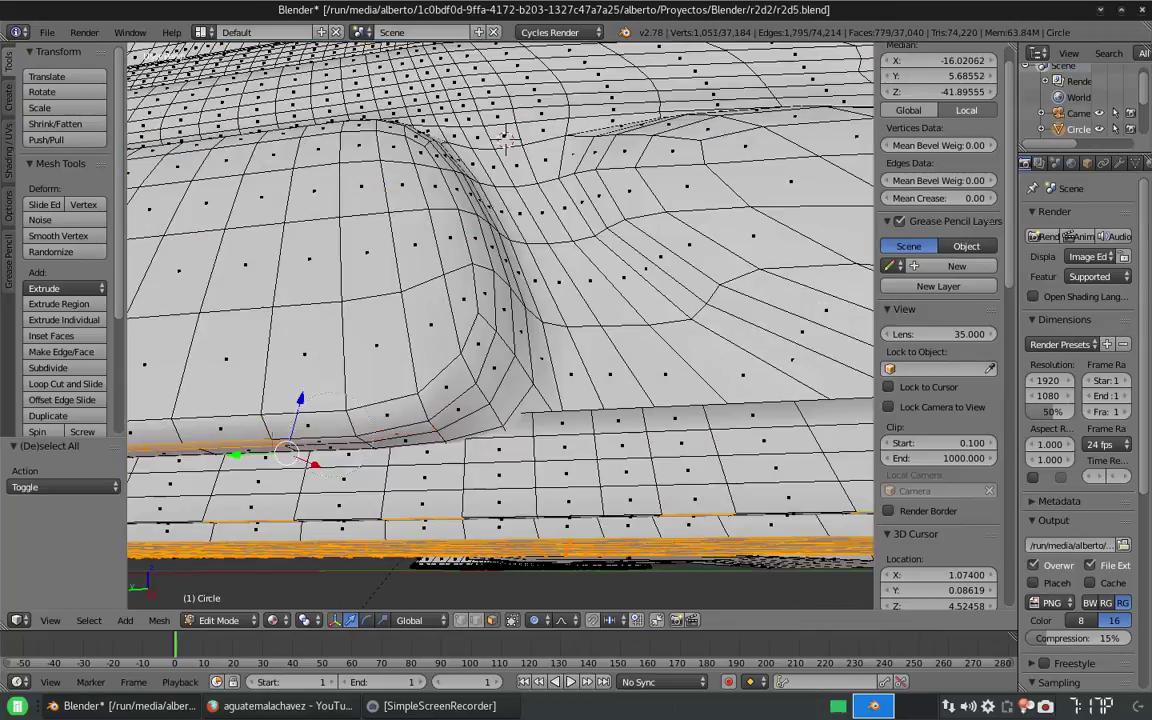
{"action": "middle_click_drag", "start_coordinate": [508, 139], "coordinate": [505, 245]}
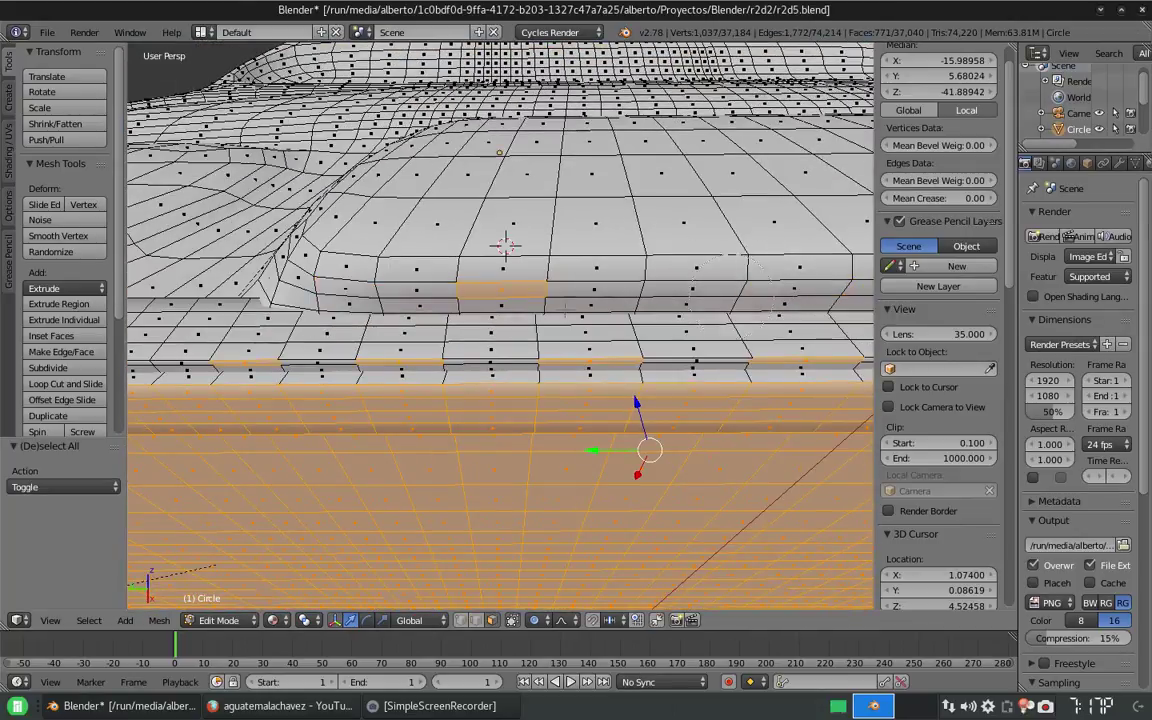
{"action": "middle_click_drag", "start_coordinate": [716, 315], "coordinate": [270, 270]}
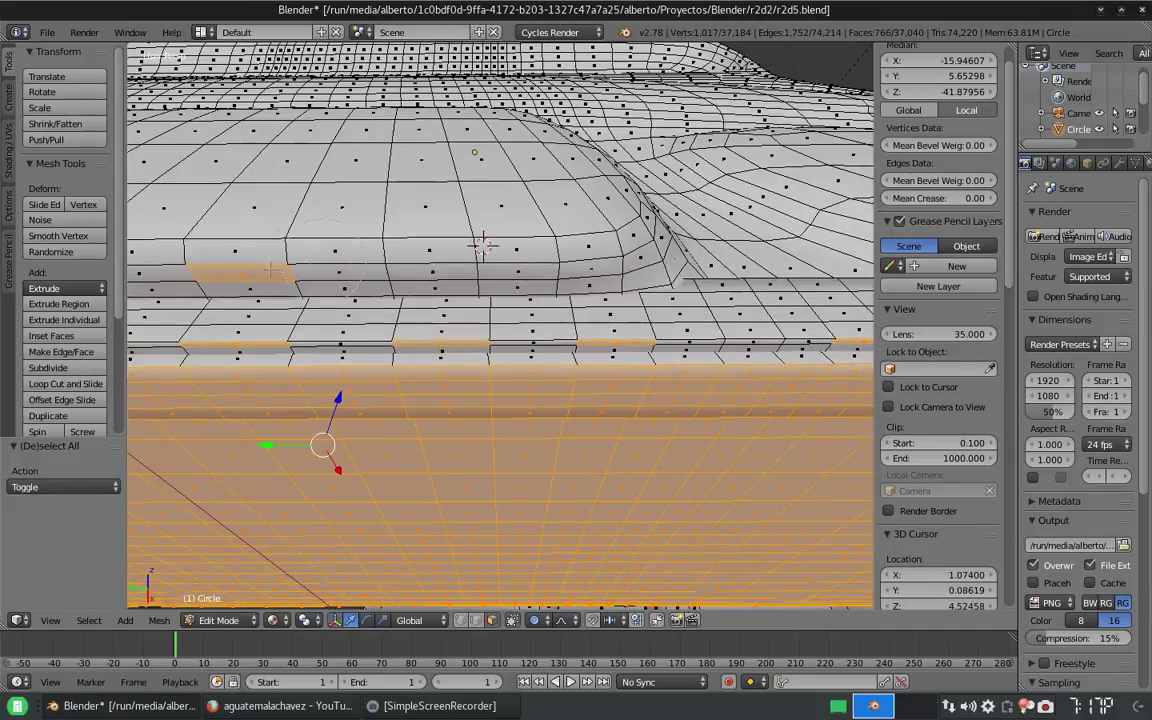
{"action": "middle_click_drag", "start_coordinate": [826, 298], "coordinate": [389, 218]}
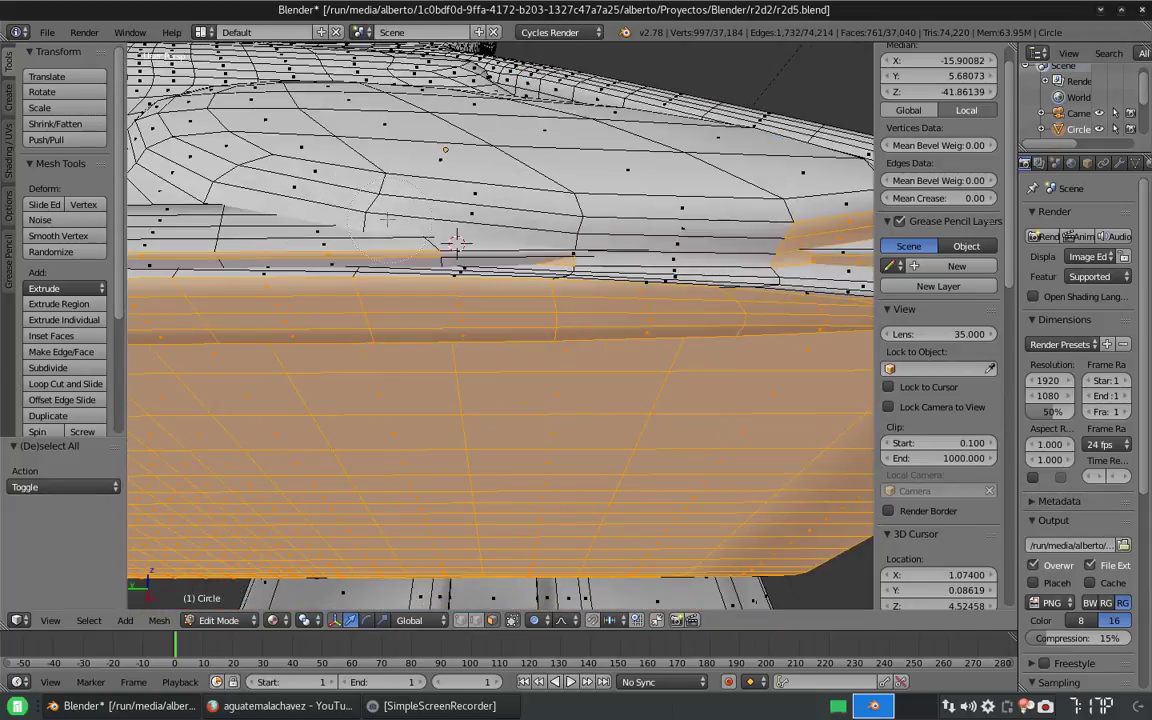
{"action": "middle_click_drag", "start_coordinate": [770, 233], "coordinate": [705, 325]}
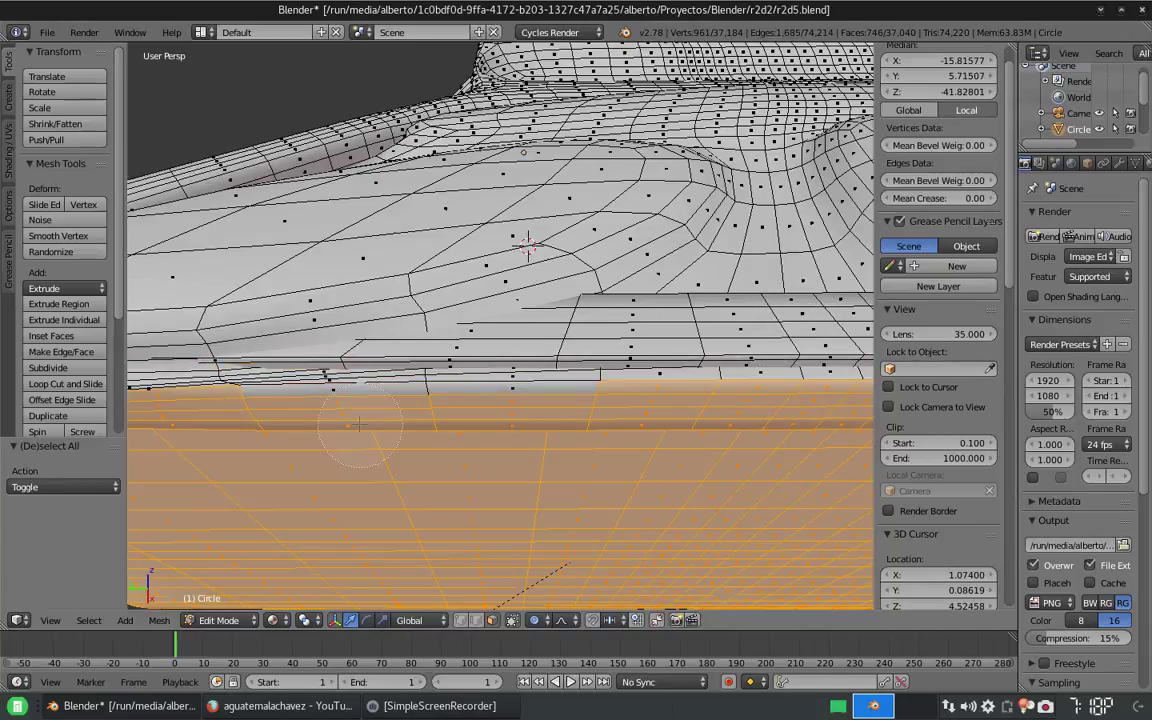
{"action": "middle_click_drag", "start_coordinate": [418, 333], "coordinate": [628, 307]}
Step: Deselect the stray faces on the inner side of the foot and further up the leg
{"action": "scroll", "coordinate": [488, 508], "scroll_direction": "down", "scroll_amount": 5}
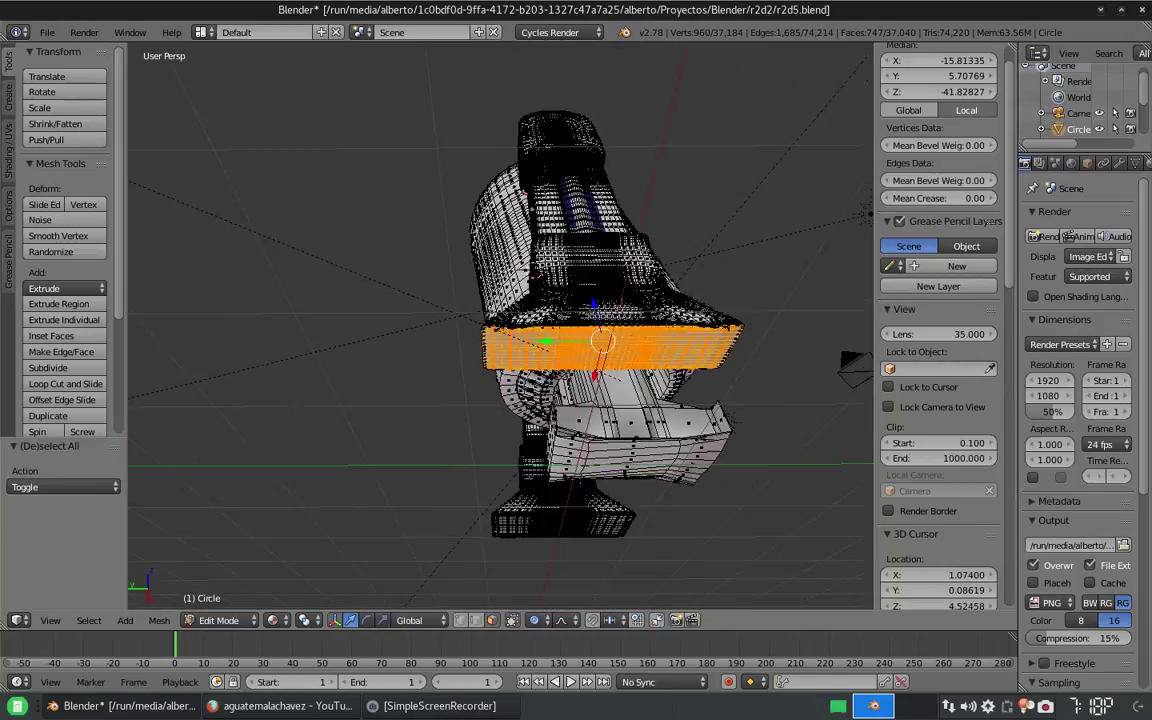
{"action": "middle_click_drag", "start_coordinate": [488, 508], "coordinate": [468, 435]}
{"action": "scroll", "coordinate": [468, 435], "scroll_direction": "up", "scroll_amount": 3}
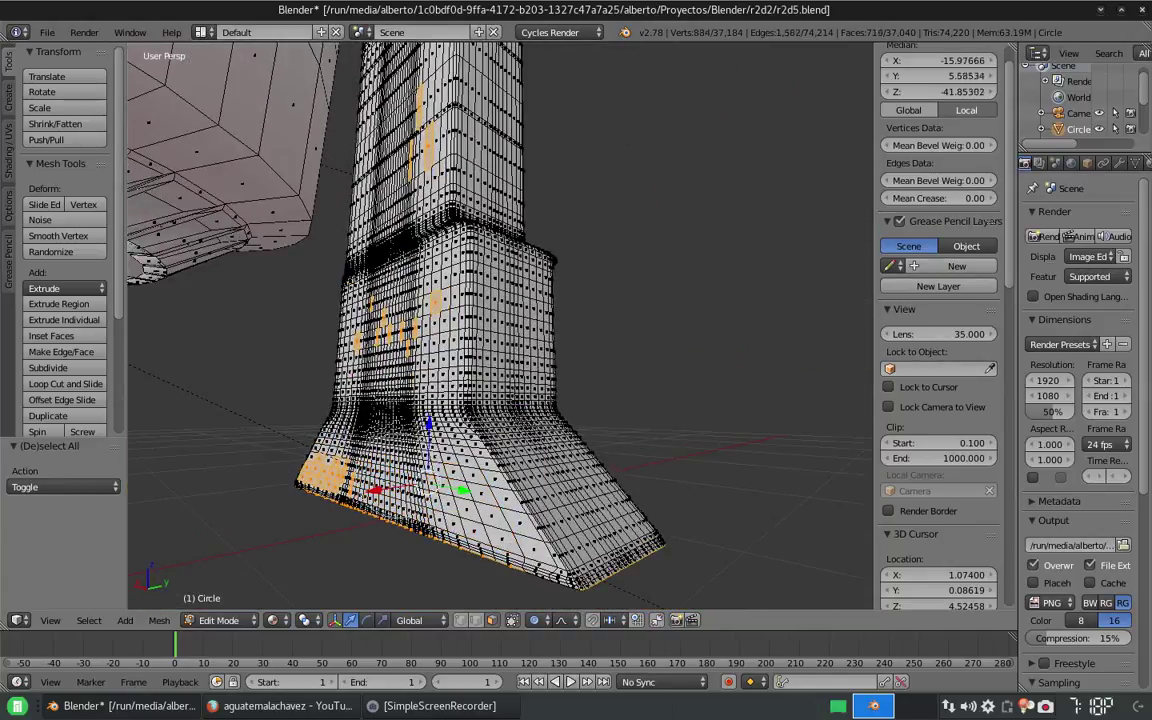
{"action": "scroll", "coordinate": [440, 325], "scroll_direction": "up", "scroll_amount": 5}
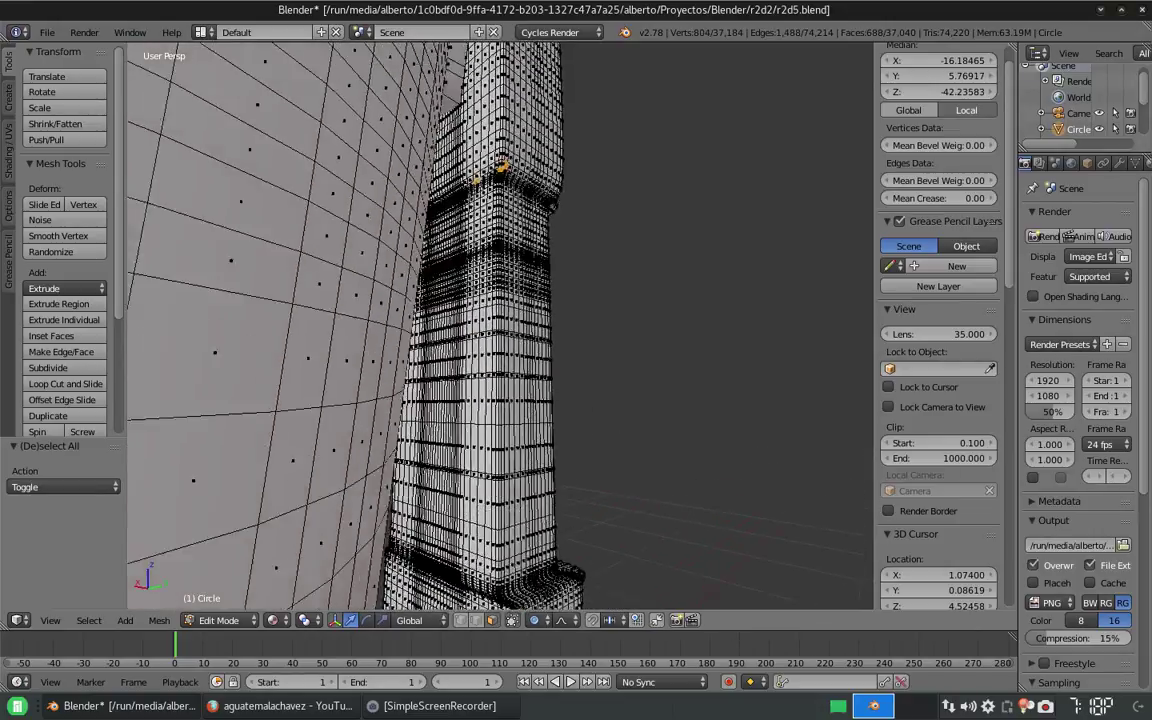
{"action": "scroll", "coordinate": [440, 325], "scroll_direction": "down", "scroll_amount": 8}
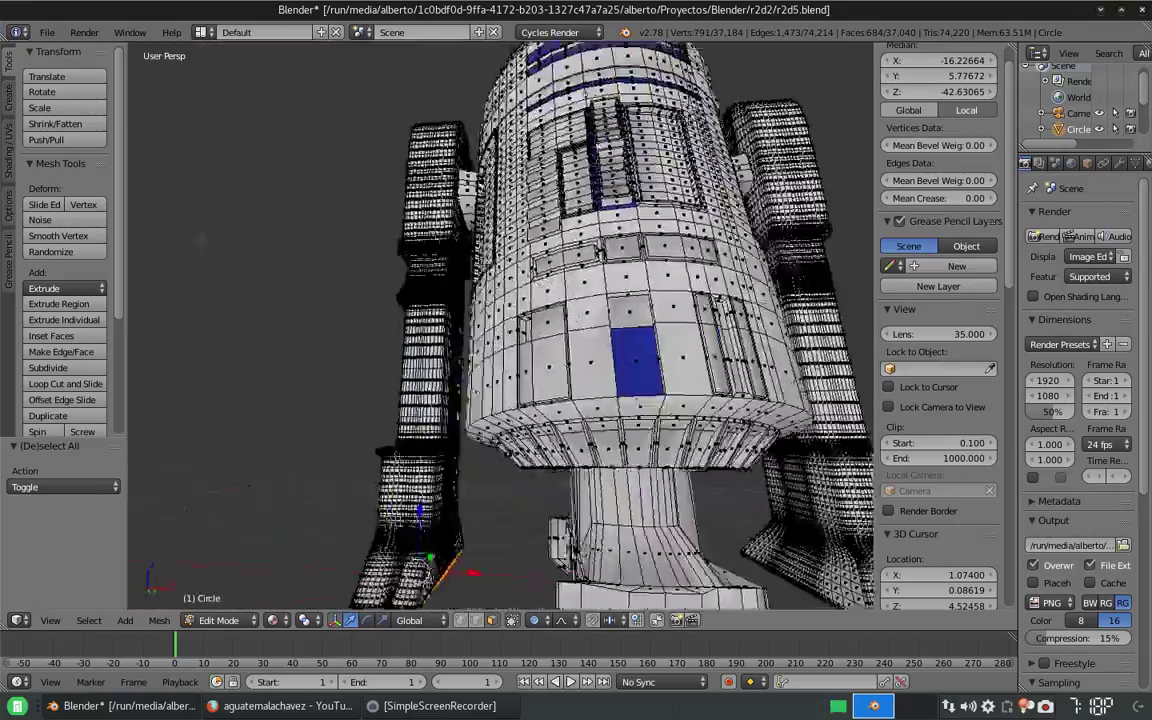
Step: Scale the second foot's sole by 1.7 along the X axis with proportional editing
{"action": "key", "text": "s"}
{"action": "key", "text": "x"}
{"action": "key", "text": "Escape"}
{"action": "scroll", "coordinate": [550, 513], "scroll_direction": "down", "scroll_amount": 2}
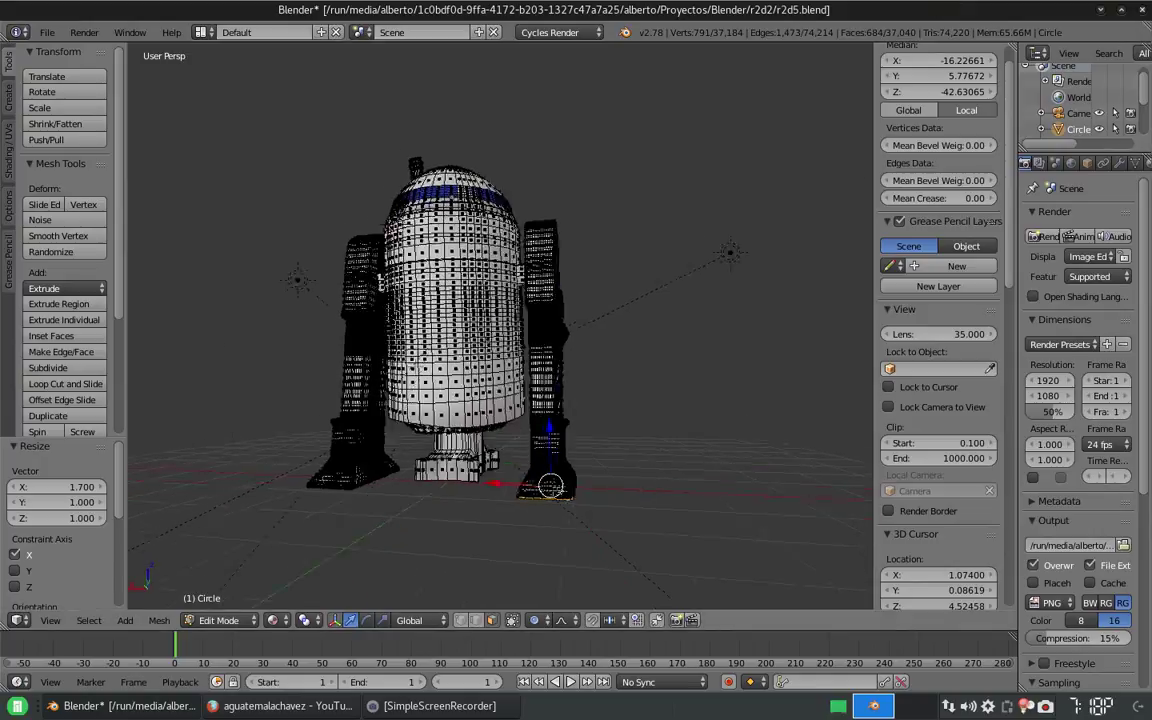
Step: Extrude a strip of faces on the front of the central foot and check the shape in Object Mode
{"action": "key", "text": "Tab"}
{"action": "scroll", "coordinate": [531, 196], "scroll_direction": "up", "scroll_amount": 3}
{"action": "scroll", "coordinate": [531, 196], "scroll_direction": "down", "scroll_amount": 3}
{"action": "scroll", "coordinate": [531, 196], "scroll_direction": "up", "scroll_amount": 8}
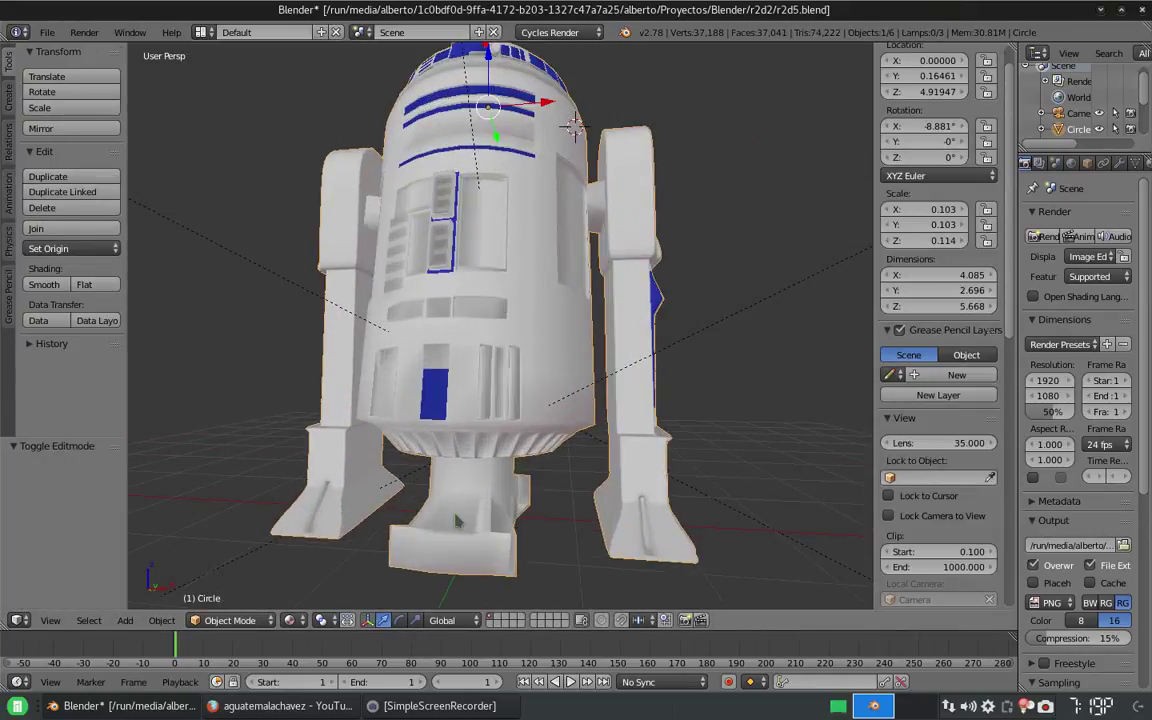
{"action": "key", "text": "Tab"}
{"action": "middle_click_drag", "start_coordinate": [464, 519], "coordinate": [560, 425], "text": "shift"}
{"action": "right_click", "coordinate": [470, 421], "text": "alt"}
{"action": "key", "text": "e"}
{"action": "key", "text": "Tab"}
{"action": "scroll", "coordinate": [391, 417], "scroll_direction": "down", "scroll_amount": 6}
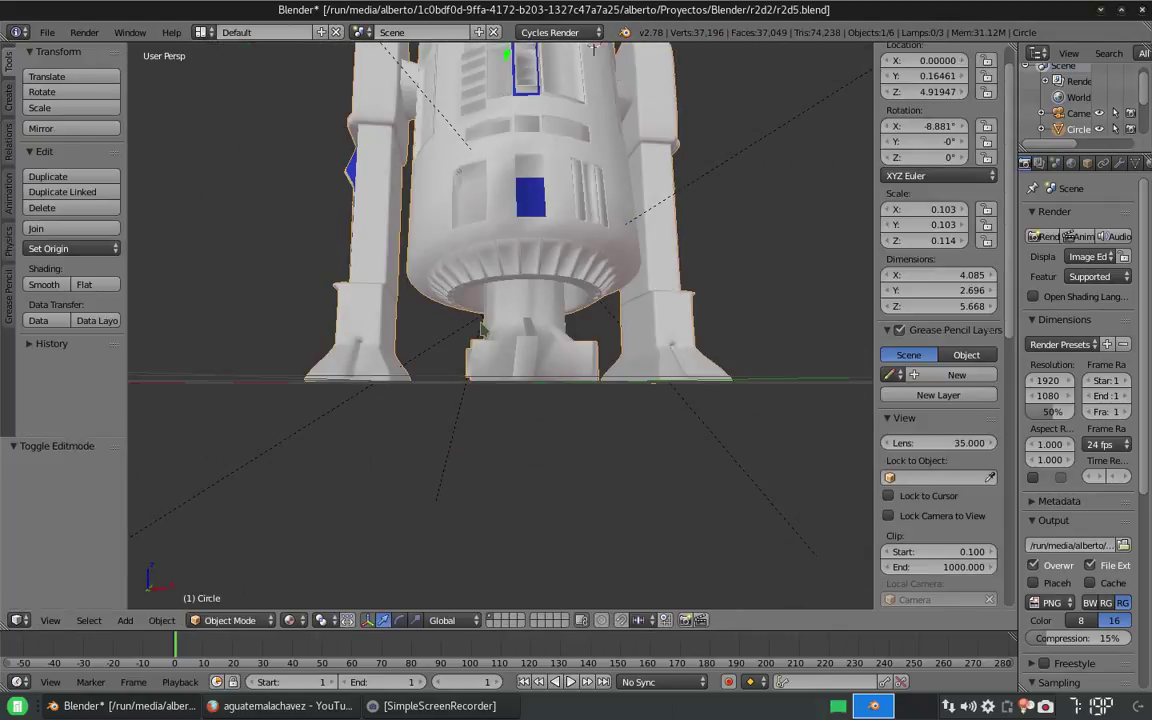
Step: Return to mesh editing in back view and select a wide rectangular patch of faces on the body's upper back
{"action": "scroll", "coordinate": [545, 378], "scroll_direction": "up", "scroll_amount": 2}
{"action": "scroll", "coordinate": [545, 378], "scroll_direction": "down", "scroll_amount": 3}
{"action": "middle_click_drag", "start_coordinate": [545, 378], "coordinate": [848, 419]}
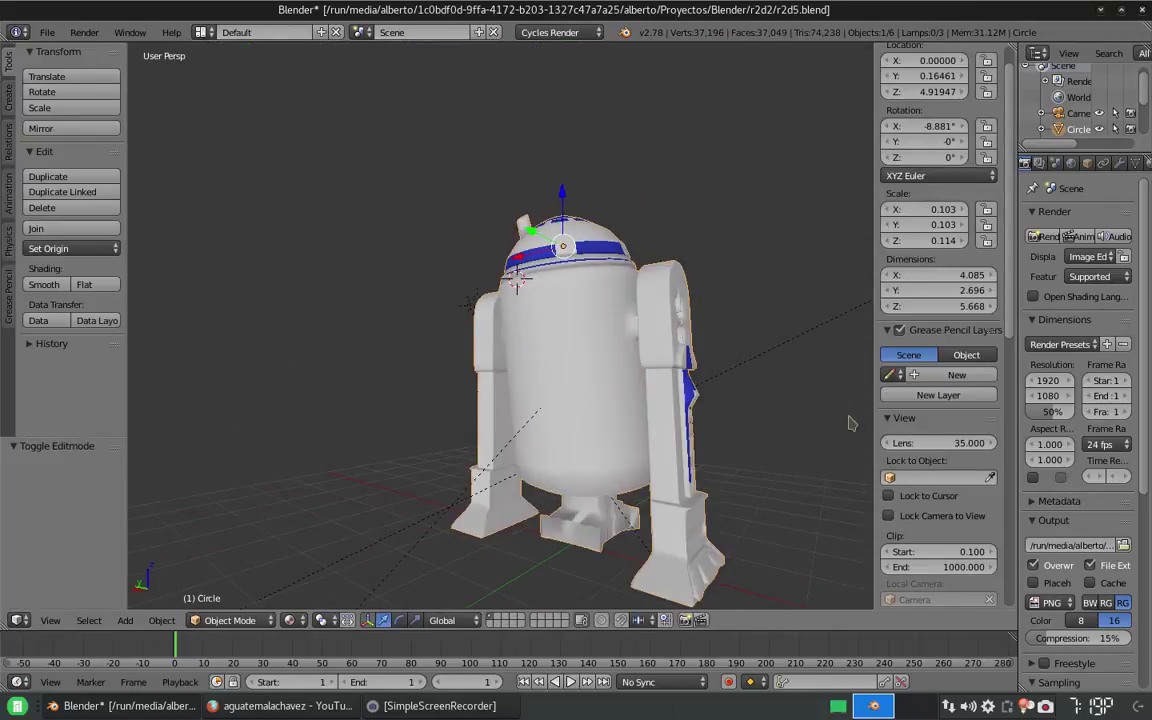
{"action": "key", "text": "Tab"}
{"action": "key", "text": "a"}
{"action": "scroll", "coordinate": [490, 284], "scroll_direction": "up", "scroll_amount": 8}
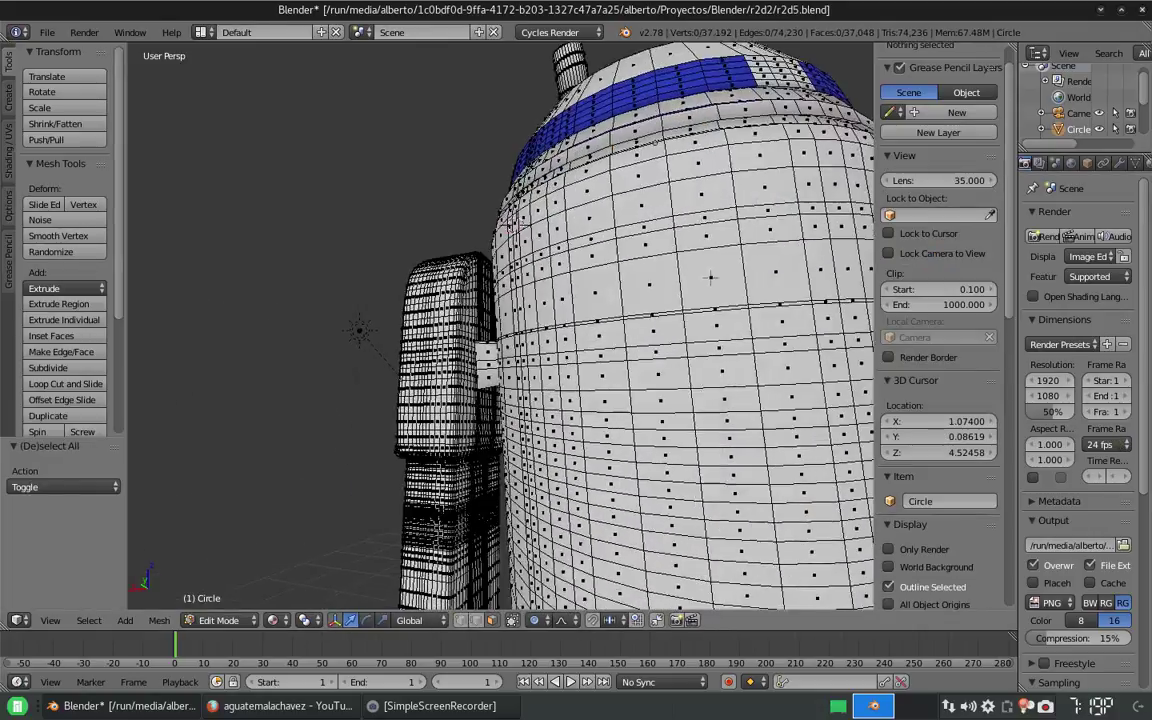
{"action": "scroll", "coordinate": [594, 296], "scroll_direction": "down", "scroll_amount": 5}
{"action": "key", "text": "ctrl+KP_1"}
{"action": "scroll", "coordinate": [594, 296], "scroll_direction": "up", "scroll_amount": 2}
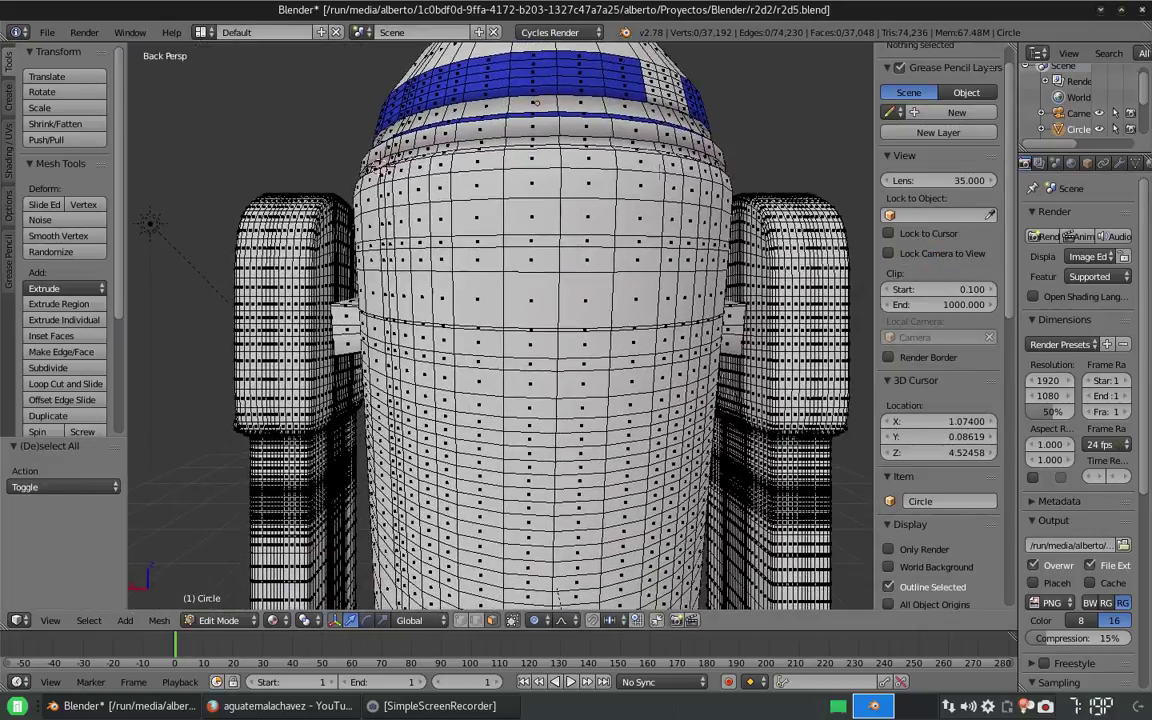
{"action": "left_click_drag", "start_coordinate": [440, 283], "coordinate": [541, 285]}
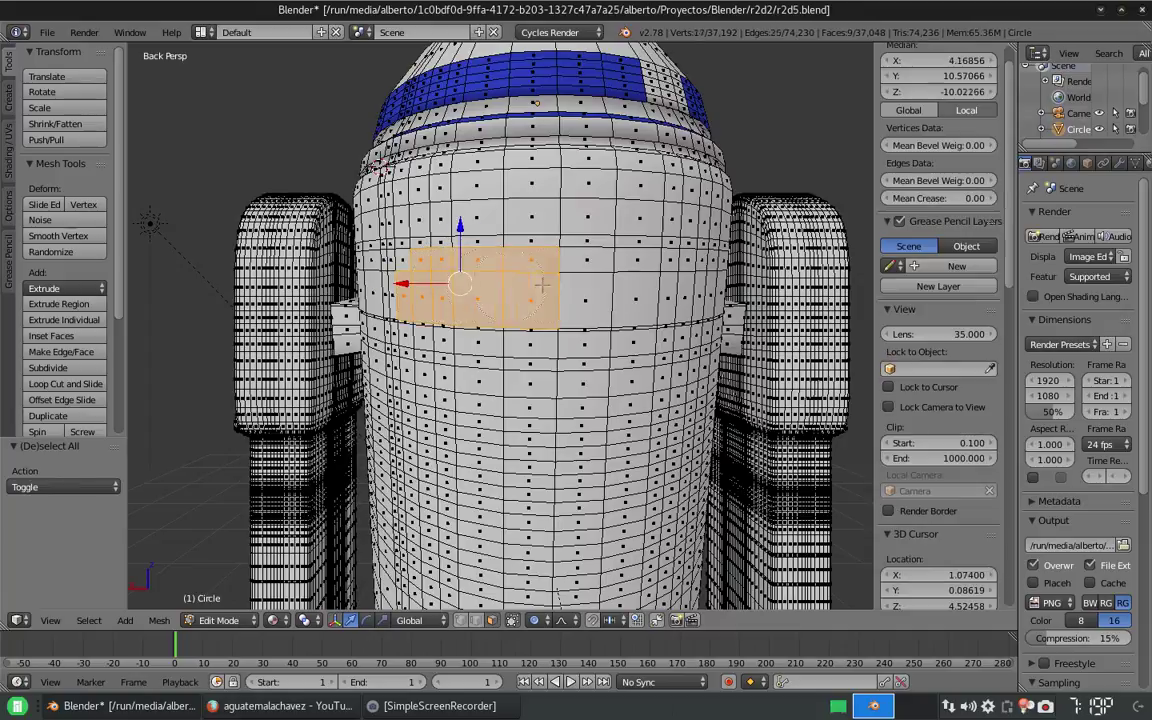
Step: Inset the back patch by about 0.039 and extrude it 0.044 inward
{"action": "key", "text": "i"}
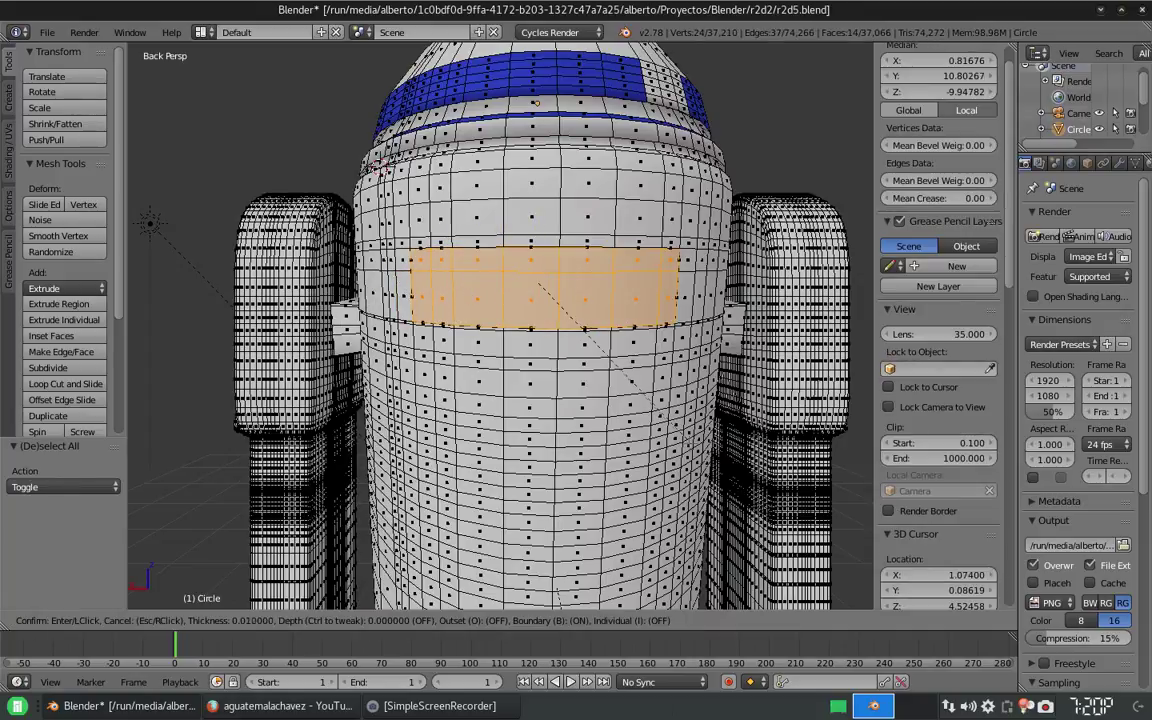
{"action": "left_click", "coordinate": [650, 403]}
{"action": "key", "text": "e"}
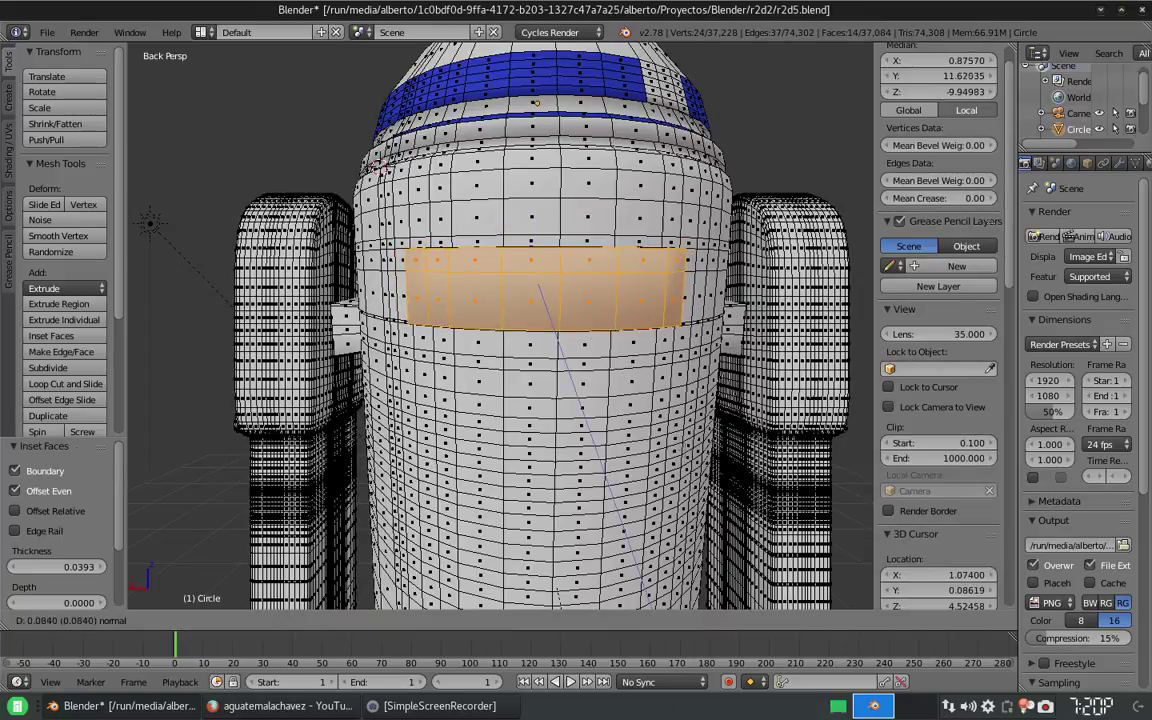
{"action": "left_click", "coordinate": [662, 398]}
Step: Inset the recessed back panel by about 0.075 and extrude it 0.044 outward
{"action": "key", "text": "i"}
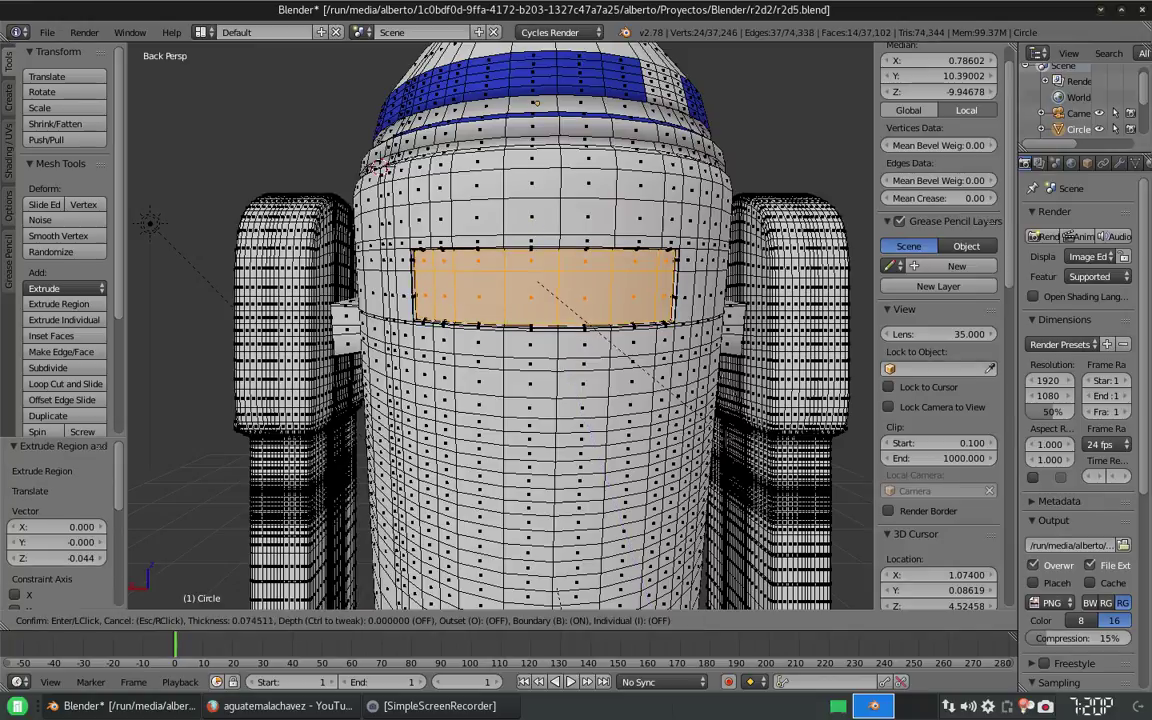
{"action": "left_click", "coordinate": [660, 392]}
{"action": "key", "text": "e"}
{"action": "left_click", "coordinate": [660, 392]}
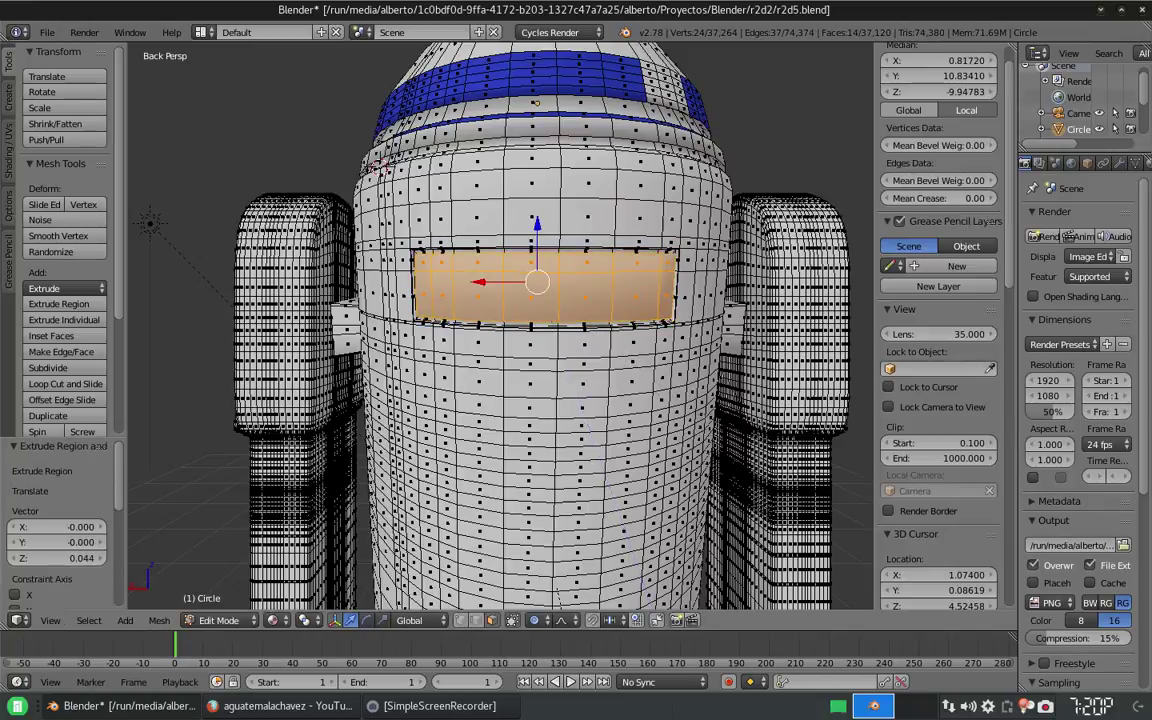
Step: Clear the selection and select three separate vertical strips of faces below the rectangular back panel
{"action": "middle_click_drag", "start_coordinate": [660, 392], "coordinate": [772, 493]}
{"action": "key", "text": "a"}
{"action": "key", "text": "KP_1"}
{"action": "scroll", "coordinate": [490, 247], "scroll_direction": "up", "scroll_amount": 5}
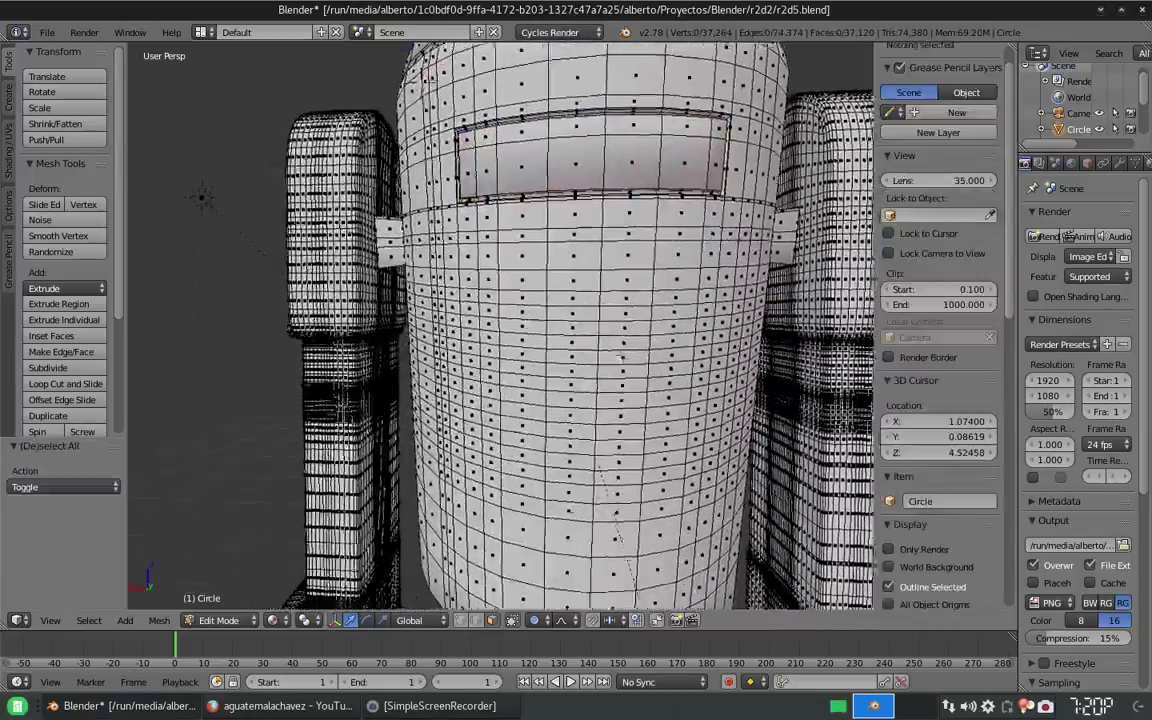
{"action": "key", "text": "b"}
{"action": "left_click_drag", "start_coordinate": [460, 204], "coordinate": [500, 264]}
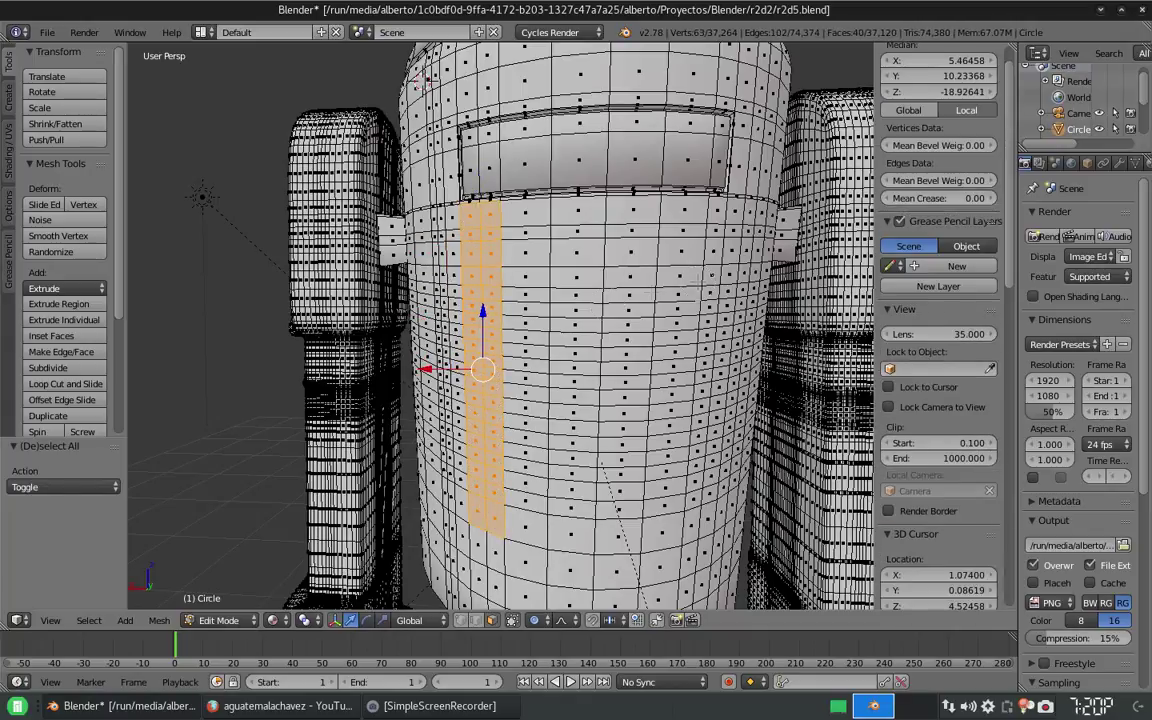
{"action": "left_click_drag", "start_coordinate": [690, 309], "coordinate": [678, 507]}
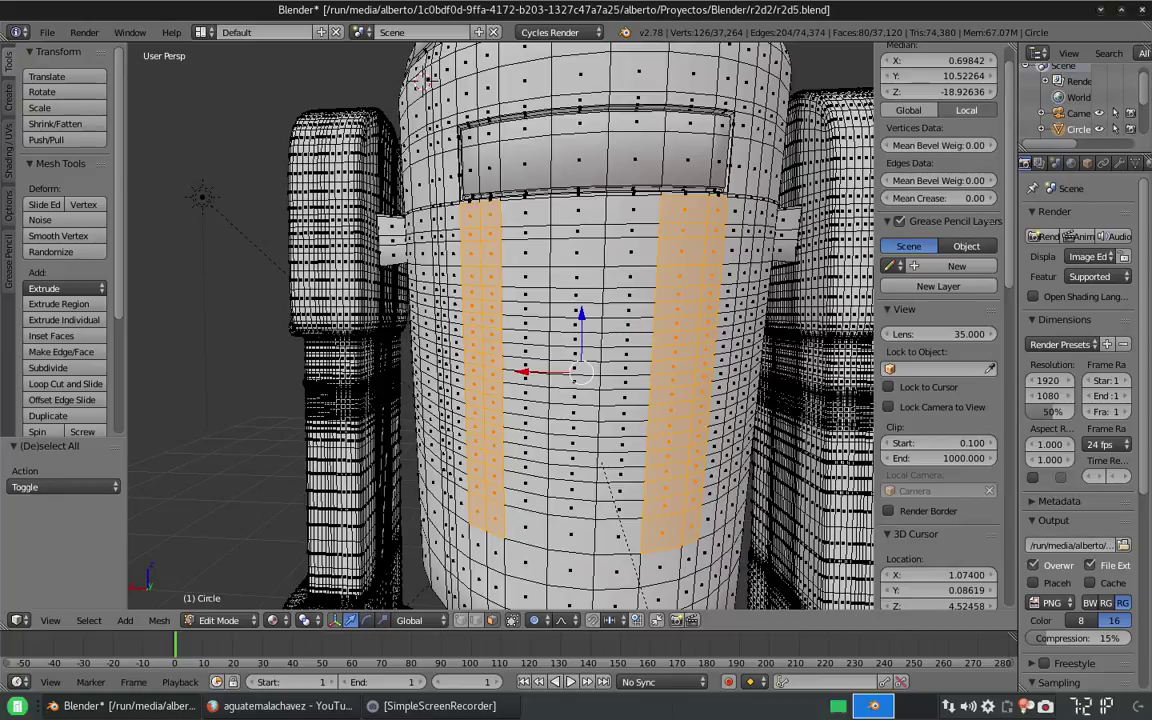
{"action": "mouse_move", "coordinate": [576, 205]}
{"action": "left_mouse_down"}
{"action": "mouse_move", "coordinate": [574, 265]}
{"action": "mouse_move", "coordinate": [577, 518]}
{"action": "left_mouse_up"}
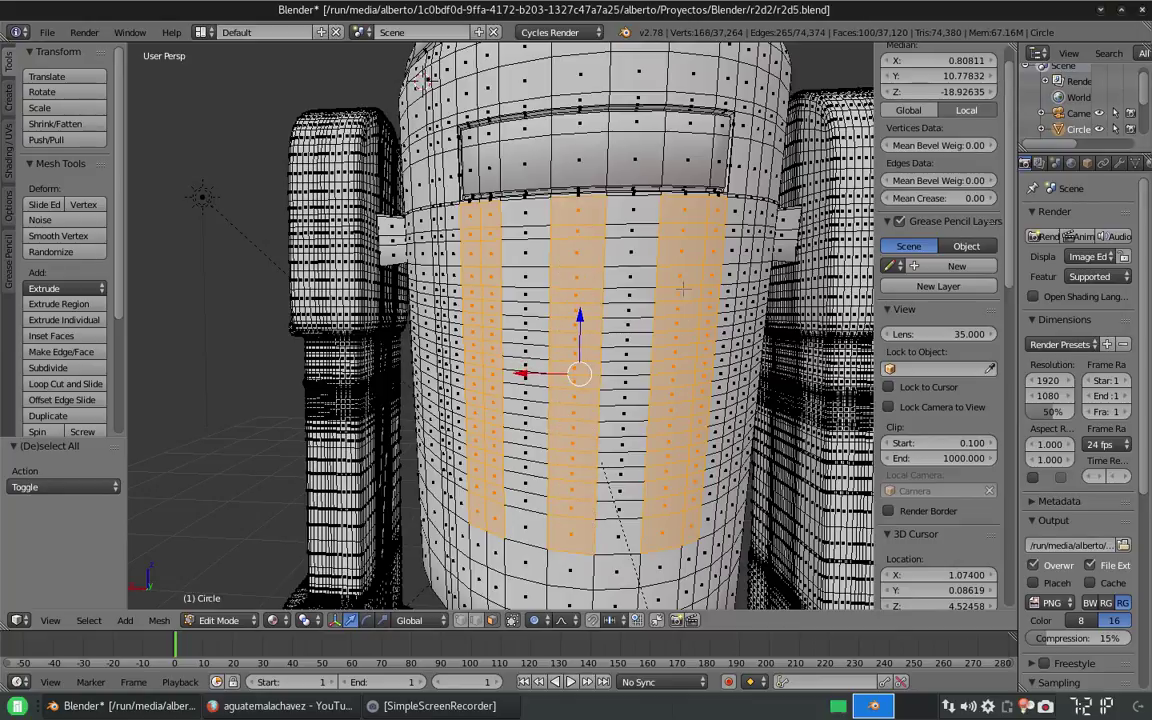
Step: Inset the three vertical strips by about 0.068 and extrude them 0.047 inward
{"action": "key", "text": "i"}
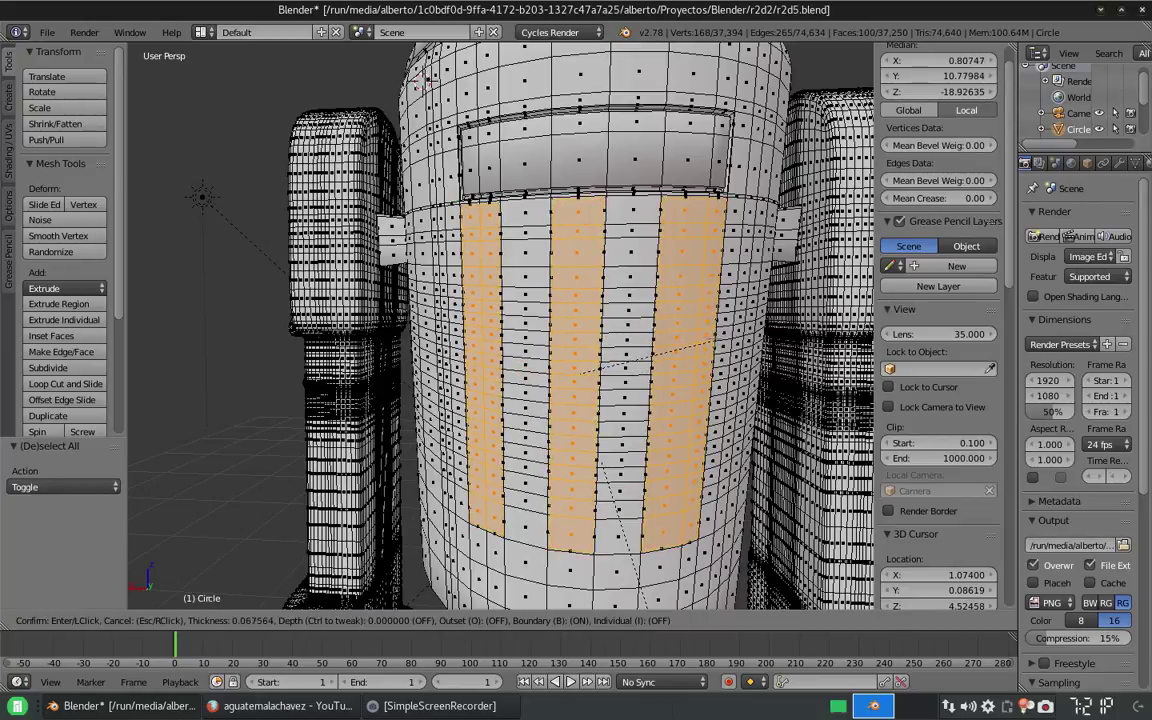
{"action": "left_click", "coordinate": [713, 340]}
{"action": "key", "text": "e"}
{"action": "left_click", "coordinate": [713, 342]}
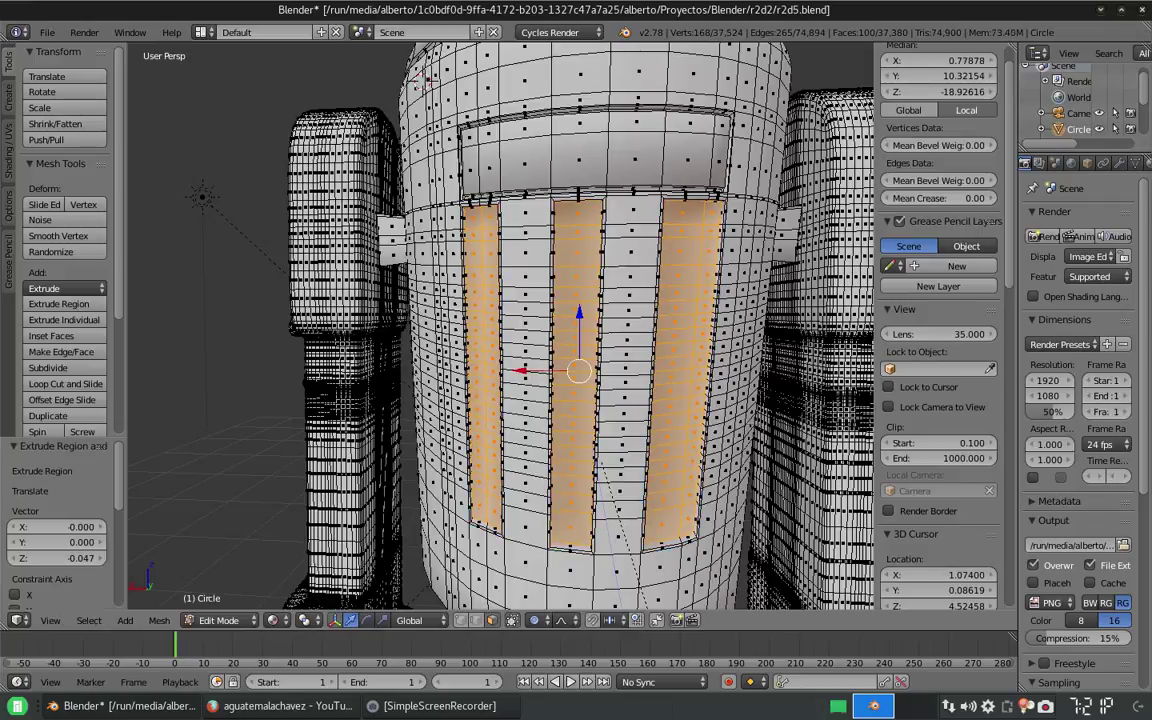
Step: Inset the three recessed back strips again and extrude the inner faces
{"action": "key", "text": "i"}
{"action": "key", "text": "Return"}
{"action": "key", "text": "e"}
{"action": "key", "text": "Return"}
Step: Move the inner faces of the three back strips about -0.031 along Y
{"action": "middle_click_drag", "start_coordinate": [713, 342], "coordinate": [700, 500]}
{"action": "key", "text": "g"}
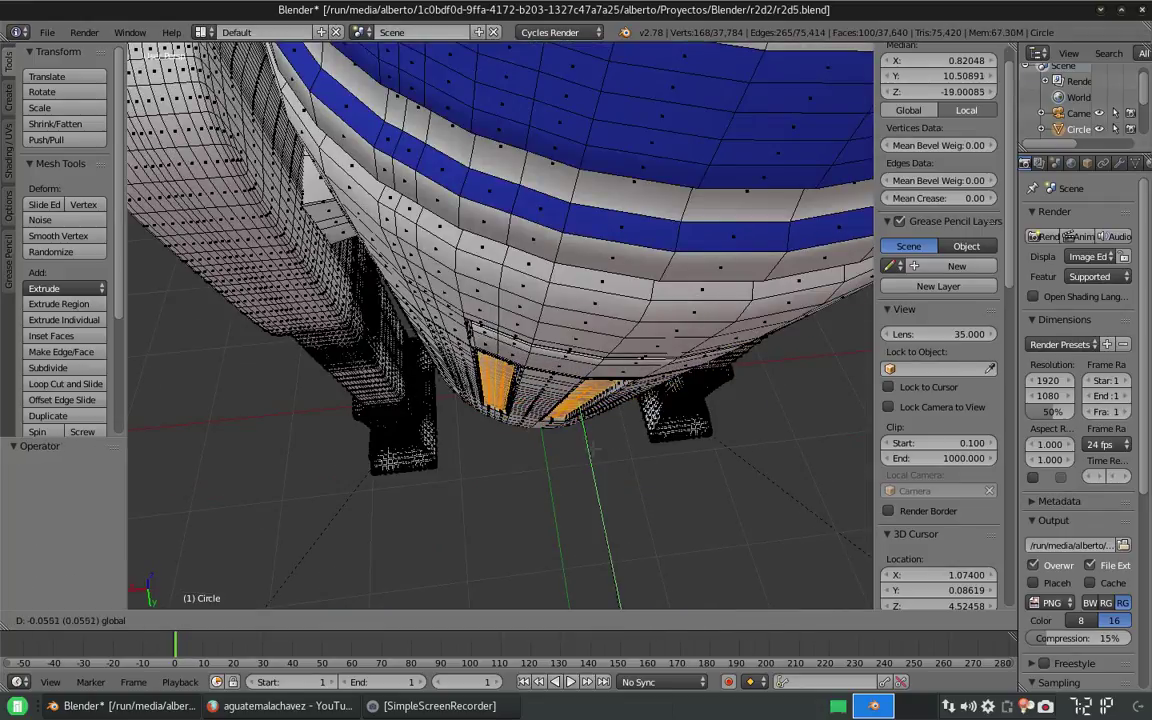
{"action": "key", "text": "y"}
{"action": "left_click", "coordinate": [608, 481]}
{"action": "middle_click_drag", "start_coordinate": [608, 481], "coordinate": [600, 360]}
{"action": "scroll", "coordinate": [600, 360], "scroll_direction": "down", "scroll_amount": 1}
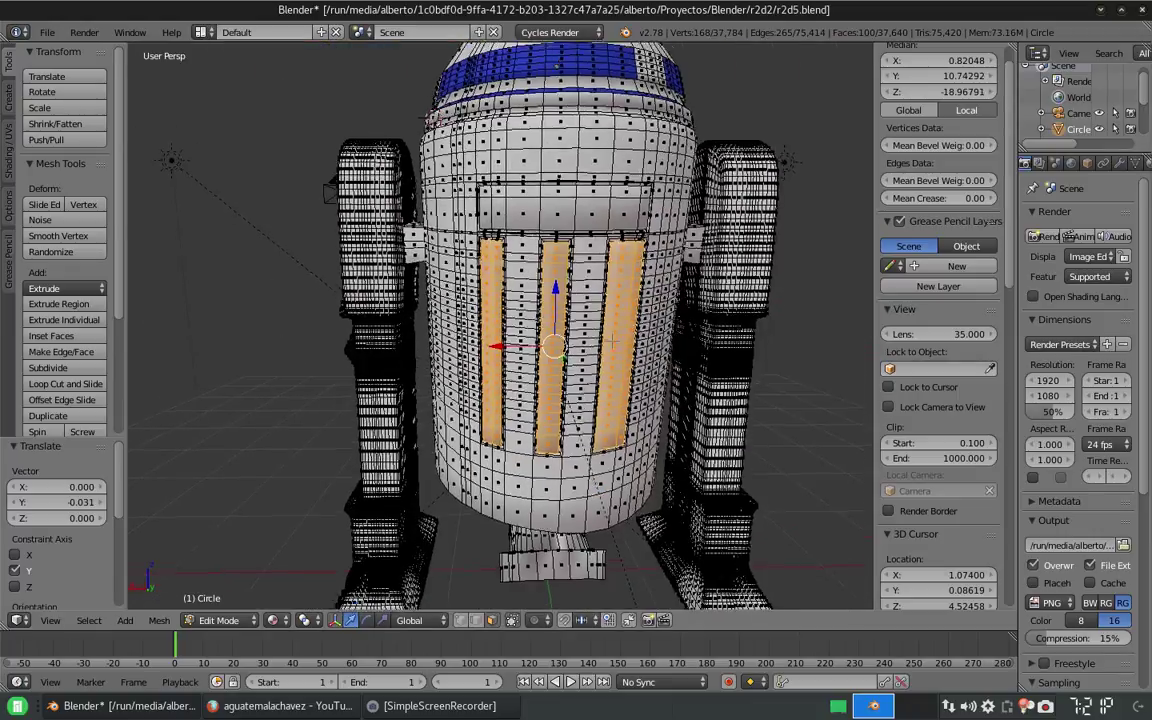
{"action": "scroll", "coordinate": [595, 302], "scroll_direction": "up", "scroll_amount": 3}
Step: Select the three face patches directly below the back strips, inset them and extrude them 0.037 inward
{"action": "key", "text": "a"}
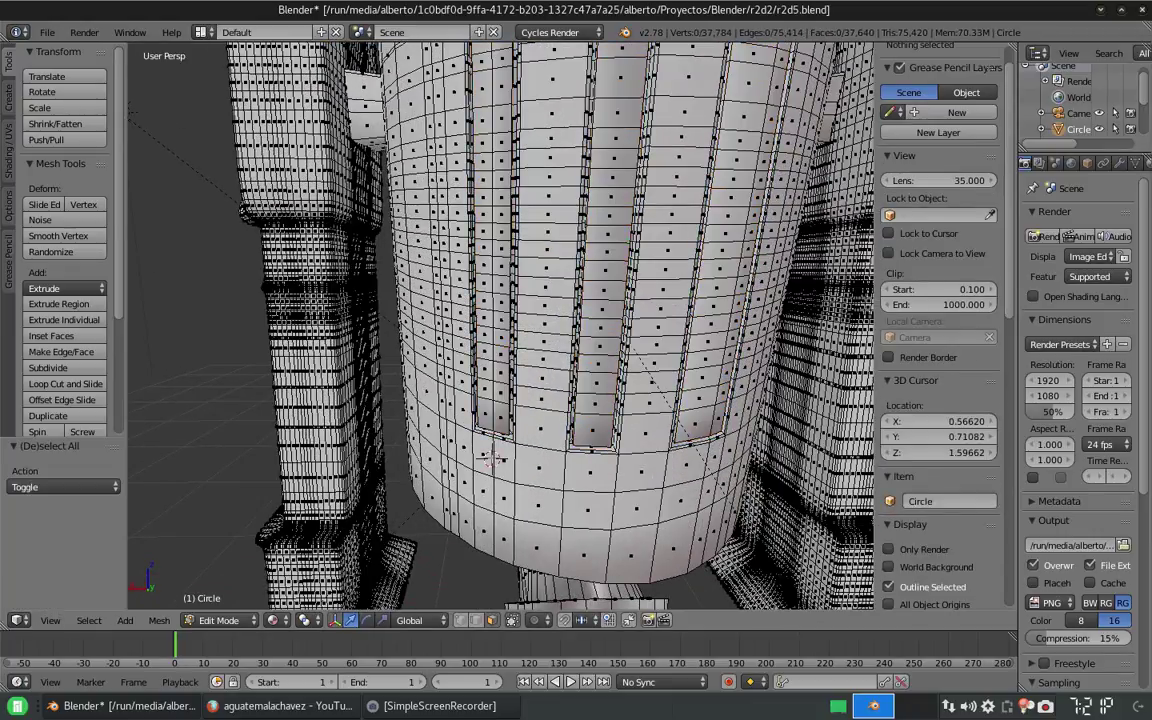
{"action": "right_click", "coordinate": [492, 462]}
{"action": "right_click", "coordinate": [591, 473], "text": "shift"}
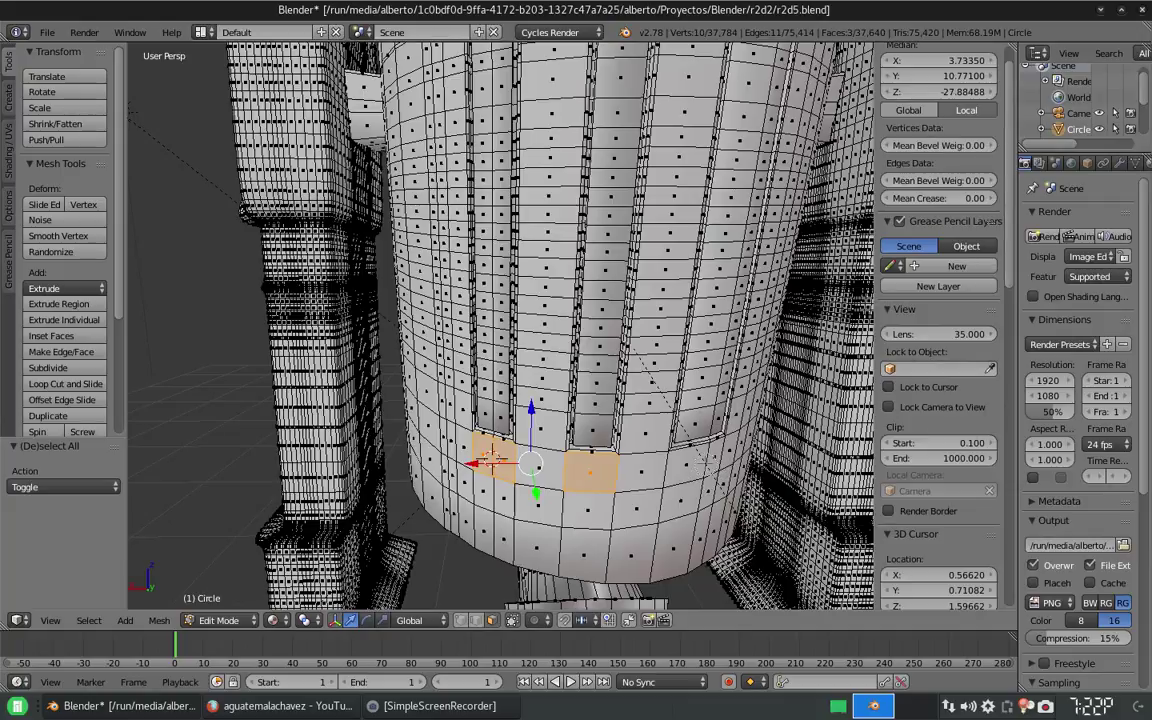
{"action": "key", "text": "i"}
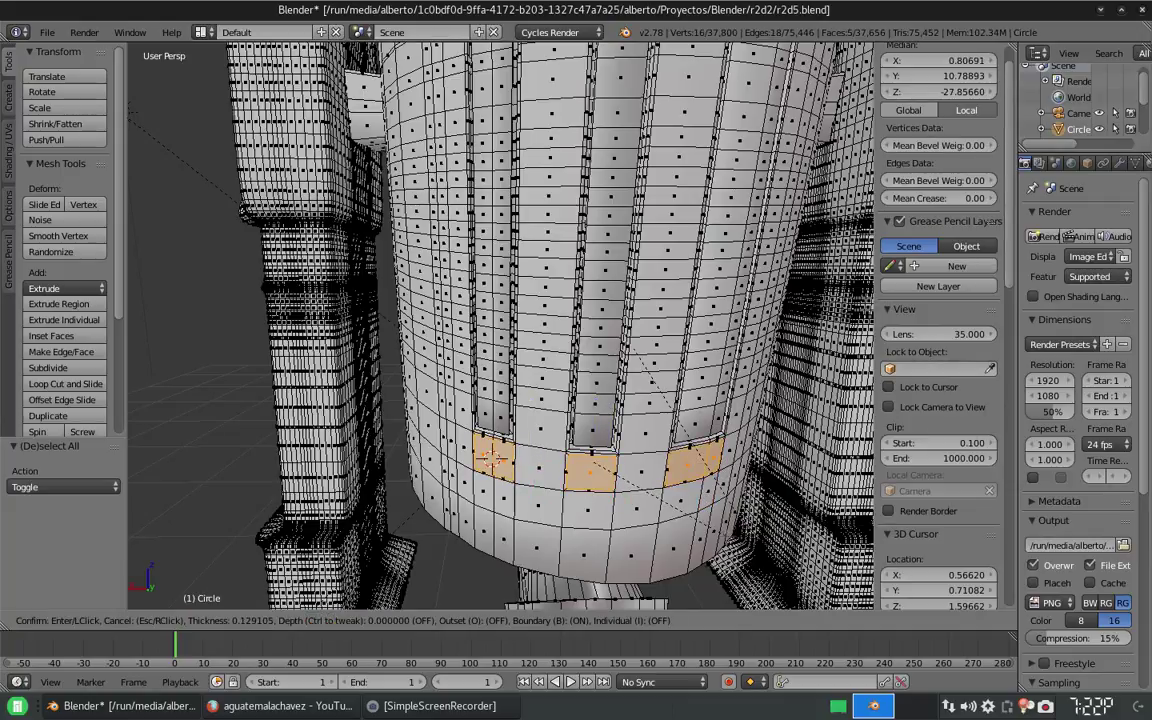
{"action": "key", "text": "Return"}
{"action": "key", "text": "e"}
{"action": "key", "text": "Return"}
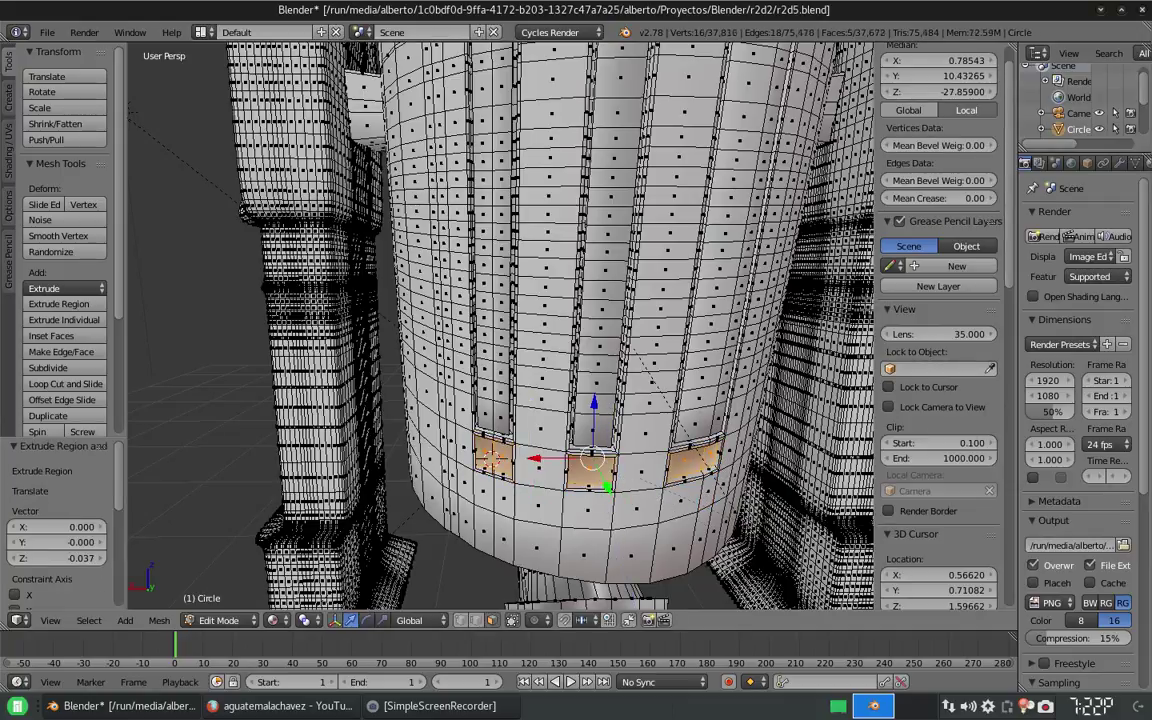
Step: Inset the three small recessed panels again and extrude them 0.032 outward
{"action": "key", "text": "i"}
{"action": "key", "text": "Return"}
{"action": "middle_click_drag", "start_coordinate": [300, 500], "coordinate": [597, 403]}
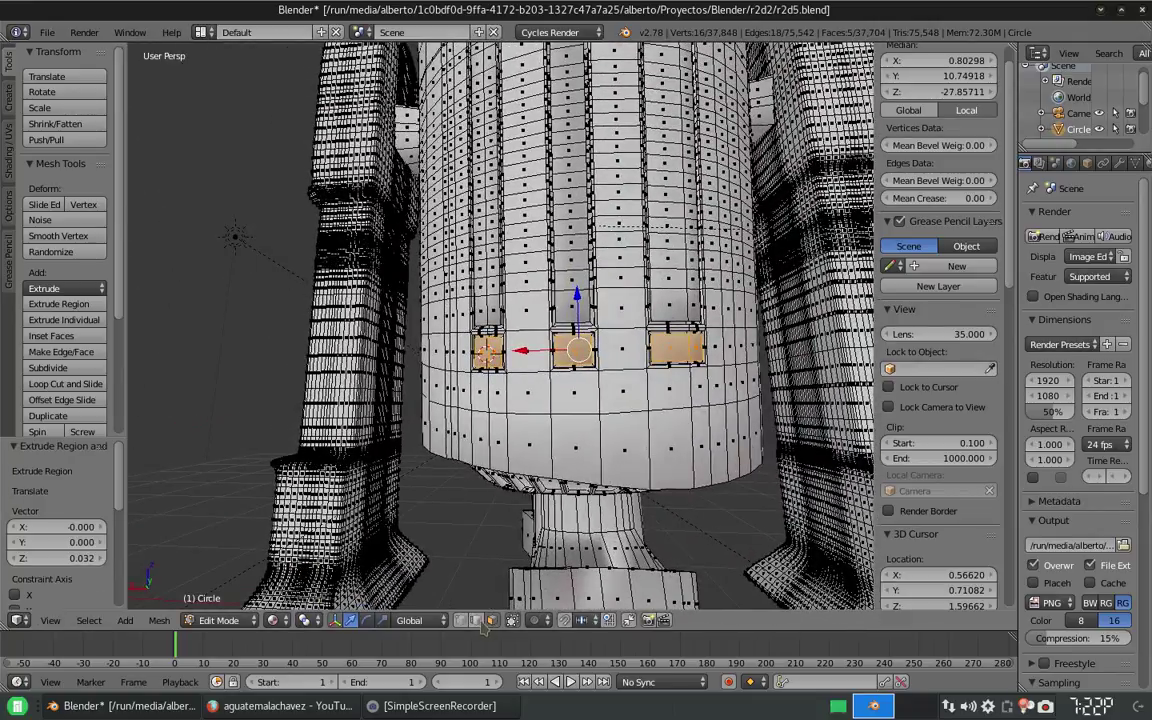
Step: Adjust two spots on the body's lower rim along Z with proportional editing, raising the first by about 0.064
{"action": "right_click", "coordinate": [620, 488]}
{"action": "key", "text": "g"}
{"action": "key", "text": "z"}
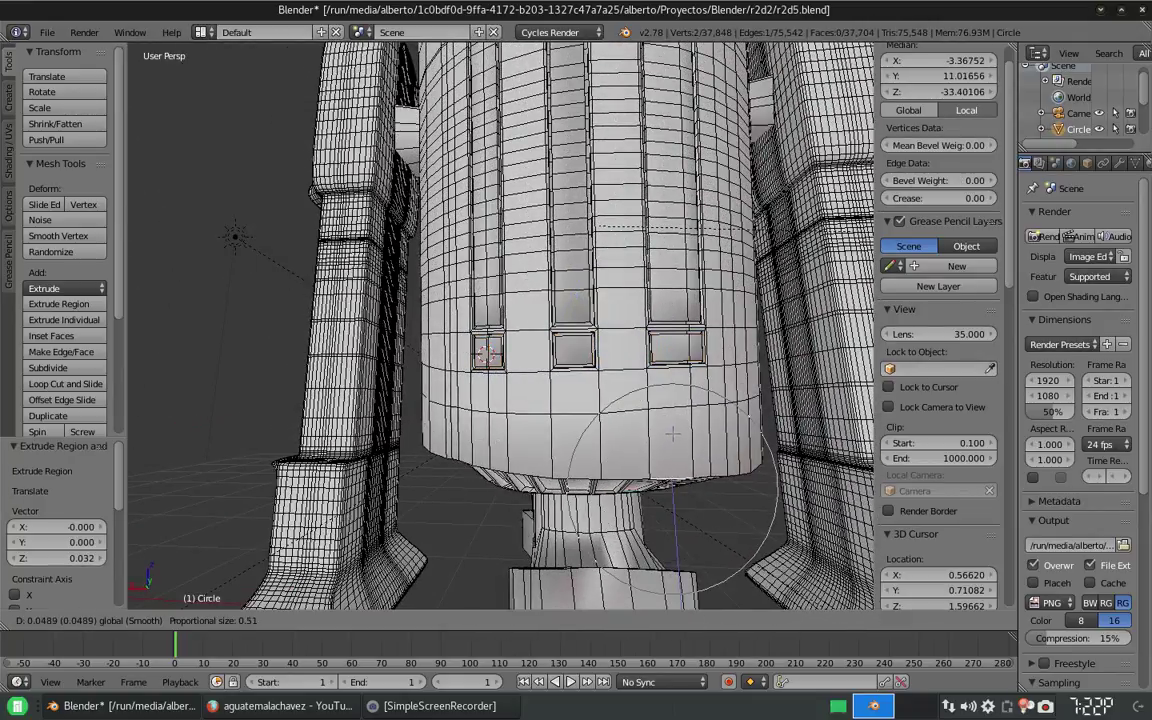
{"action": "left_click", "coordinate": [674, 432]}
{"action": "right_click", "coordinate": [750, 466]}
{"action": "key", "text": "g"}
{"action": "key", "text": "z"}
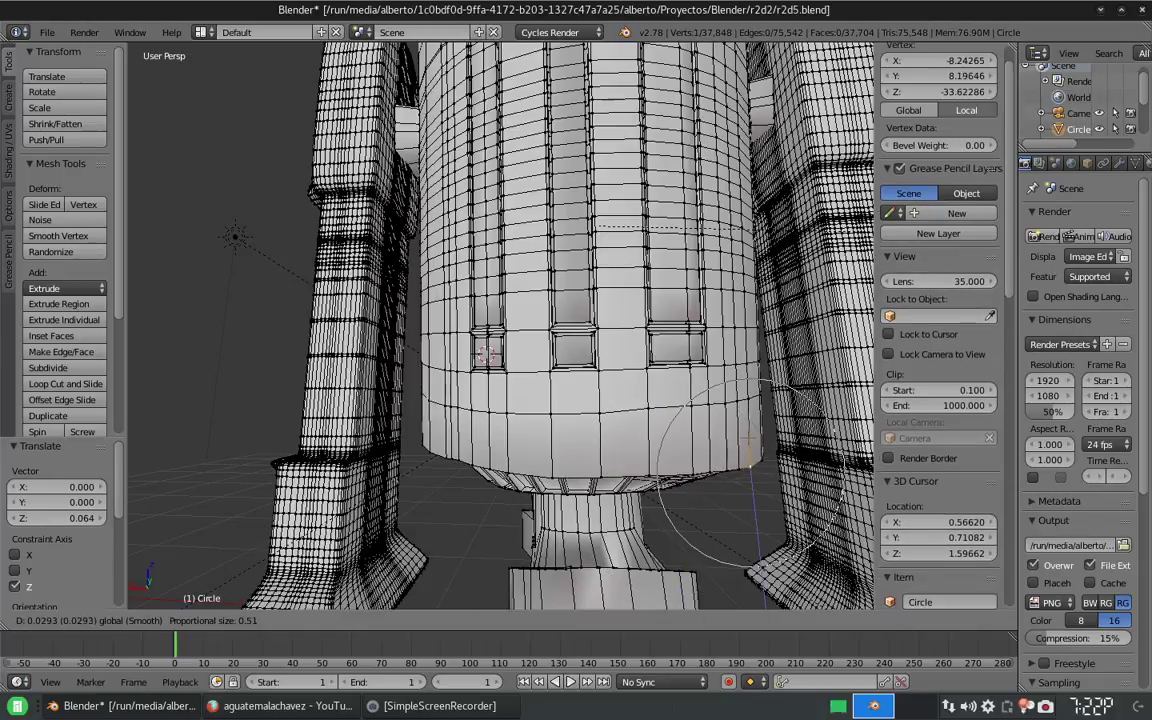
{"action": "left_click", "coordinate": [750, 466]}
Step: Lower one vertex on the edge ring above the body's lower rim by about 0.027 along Z
{"action": "right_click", "coordinate": [648, 413]}
{"action": "key", "text": "g"}
{"action": "key", "text": "z"}
{"action": "left_click", "coordinate": [575, 453]}
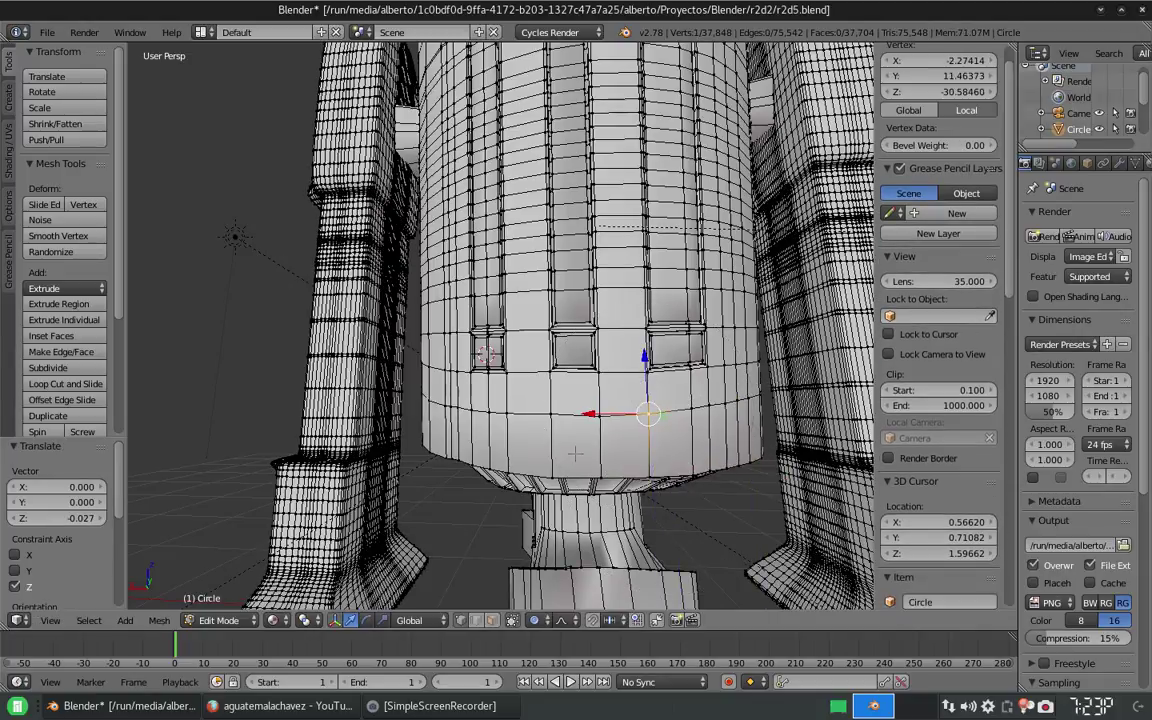
Step: Select three face patches along the body's lower back edge, inset them by about 0.149 and extrude them inward
{"action": "left_click", "coordinate": [491, 620]}
{"action": "scroll", "coordinate": [600, 400], "scroll_direction": "up", "scroll_amount": 2}
{"action": "right_click", "coordinate": [470, 437]}
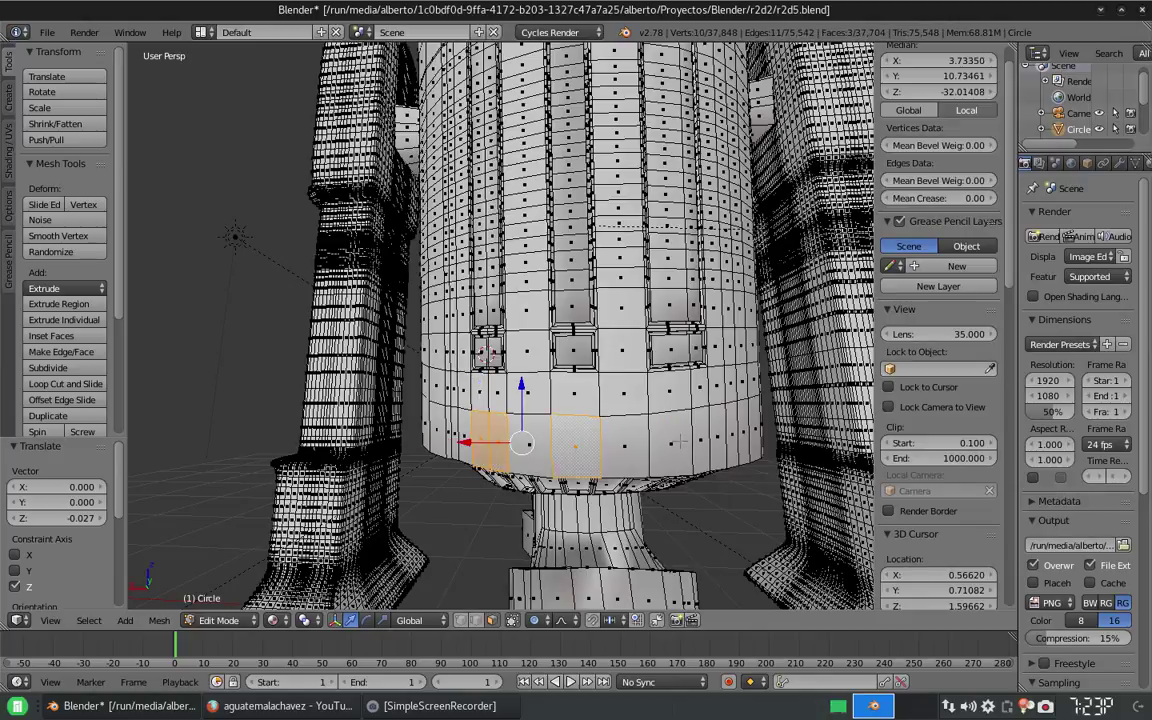
{"action": "scroll", "coordinate": [560, 420], "scroll_direction": "up", "scroll_amount": 2}
{"action": "key", "text": "e"}
{"action": "left_click", "coordinate": [668, 496]}
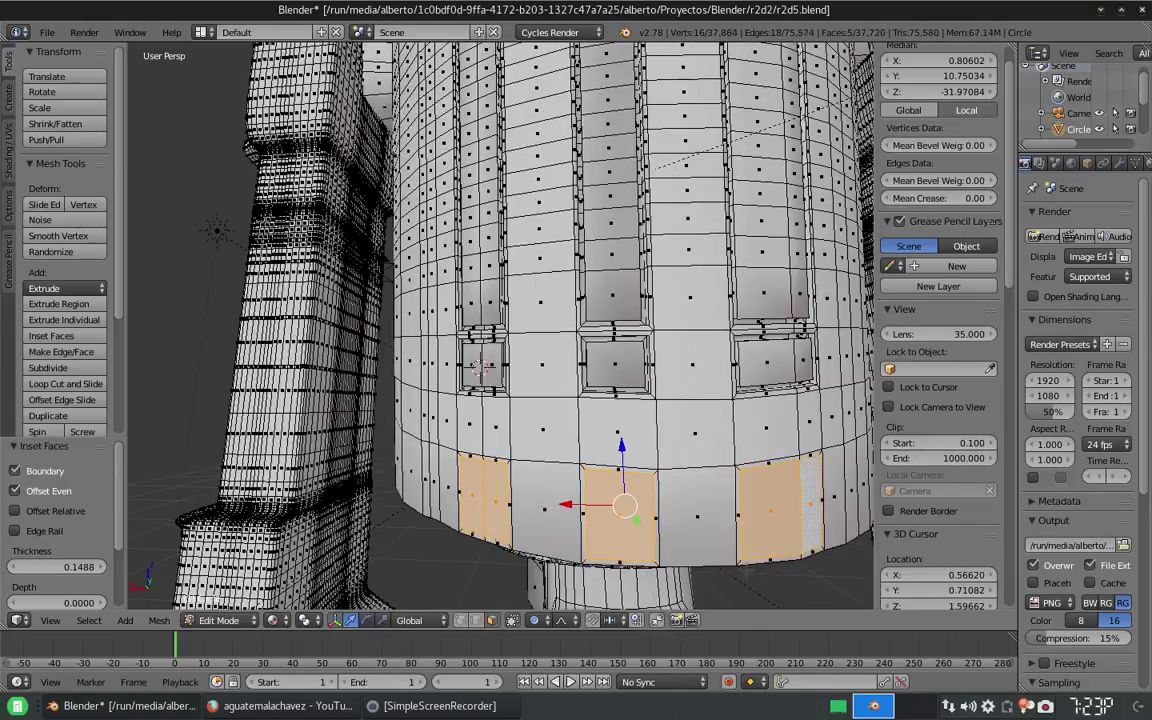
Step: Inset the three lower back panels by about 0.097 and extrude them 0.029 outward
{"action": "key", "text": "i"}
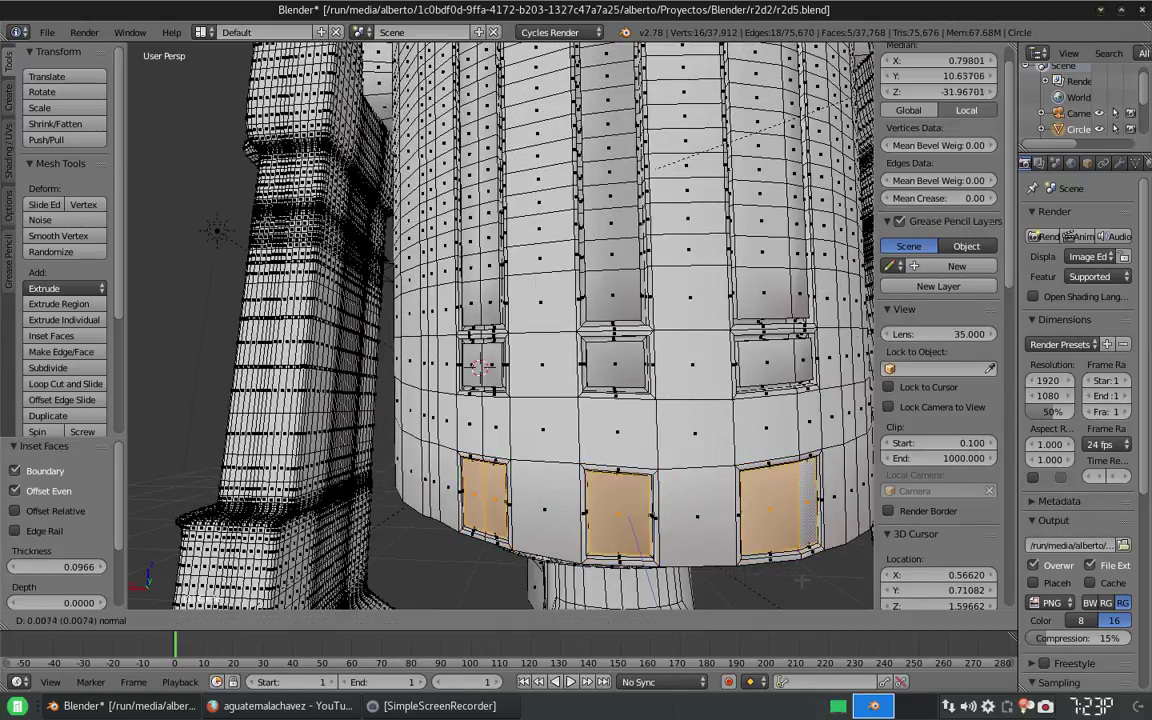
{"action": "key", "text": "Escape"}
{"action": "scroll", "coordinate": [500, 330], "scroll_direction": "down", "scroll_amount": 5}
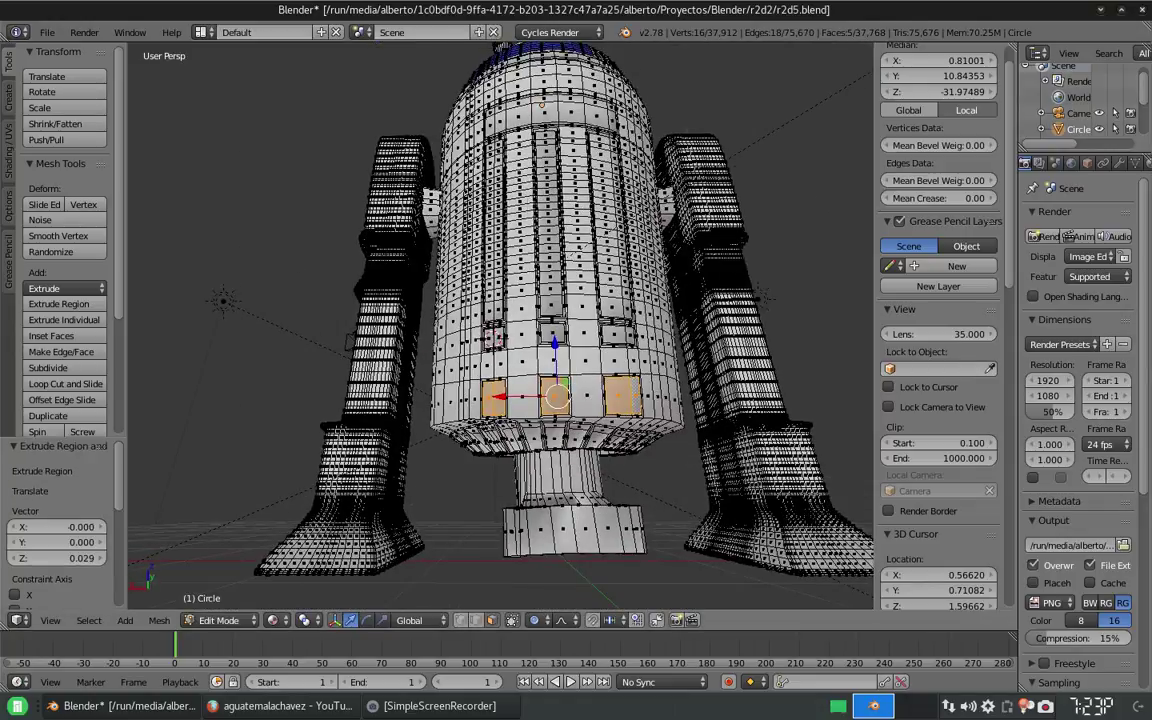
Step: Select the block of six faces on the body's lower side, inset it by about 0.164 and extrude it slightly inward
{"action": "scroll", "coordinate": [500, 330], "scroll_direction": "up", "scroll_amount": 3}
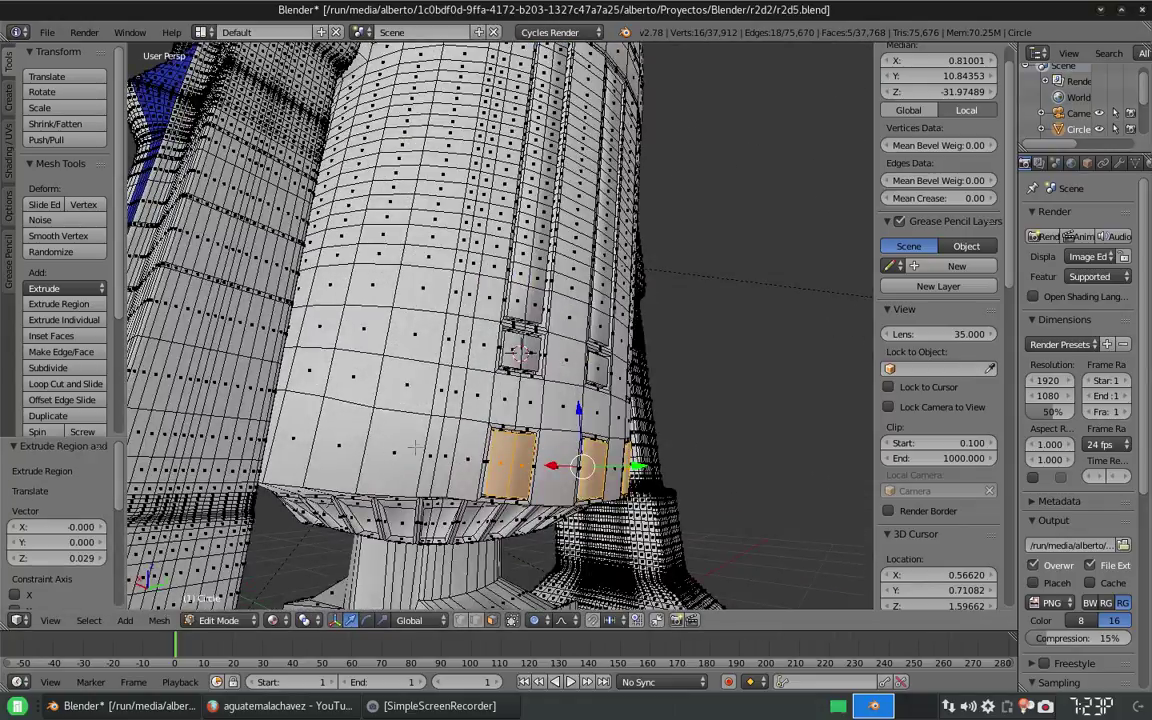
{"action": "right_click", "coordinate": [290, 450]}
{"action": "right_click", "coordinate": [340, 420], "text": "shift"}
{"action": "right_click", "coordinate": [395, 380], "text": "shift"}
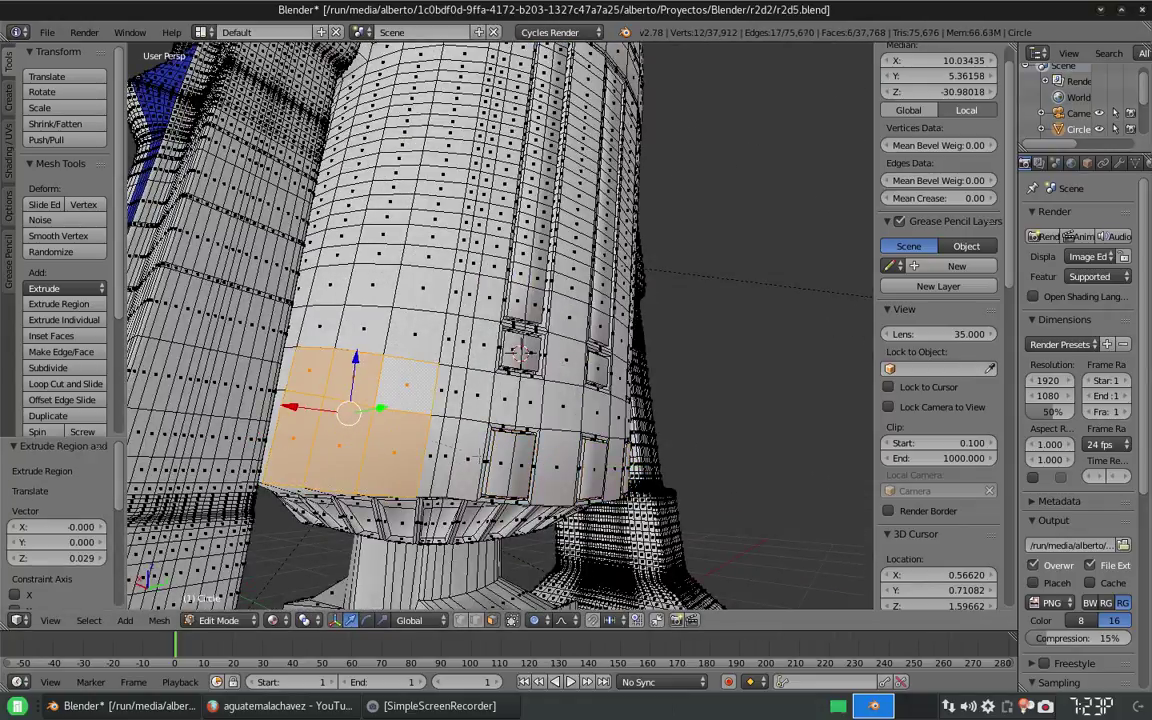
{"action": "key", "text": "i"}
{"action": "left_click", "coordinate": [395, 400]}
{"action": "key", "text": "i"}
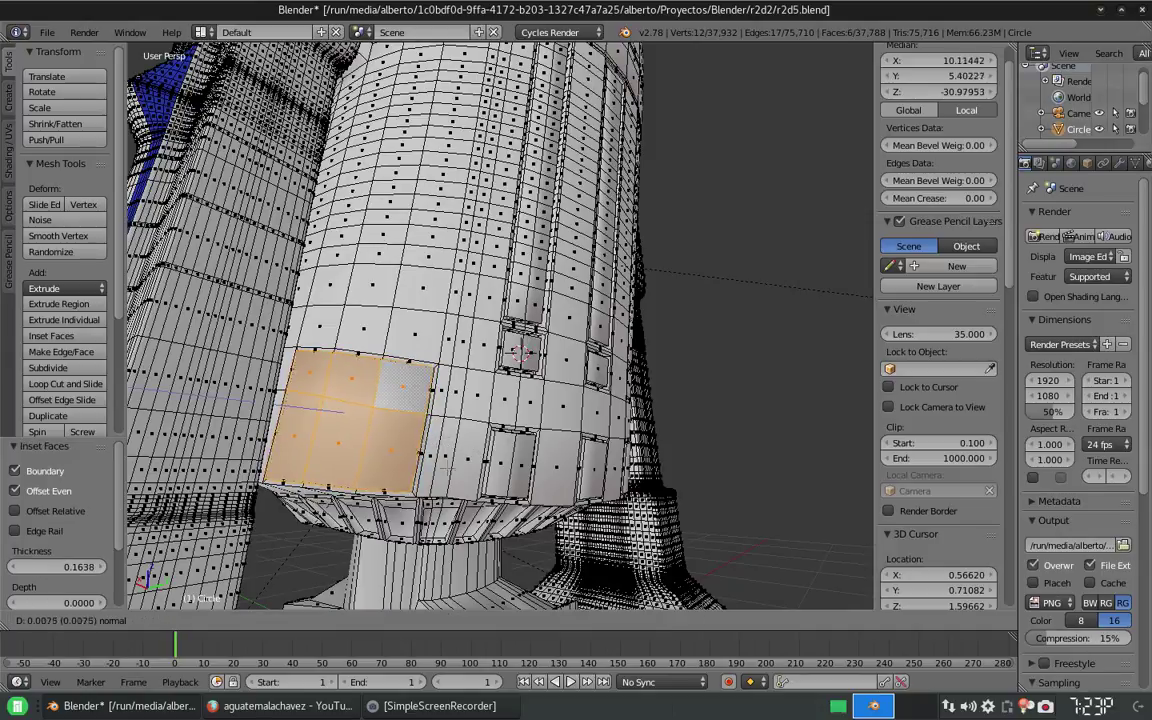
{"action": "left_click", "coordinate": [447, 466]}
{"action": "key", "text": "e"}
{"action": "left_click", "coordinate": [447, 466]}
Step: Add vertical loop cuts, two per column, through the three columns of the recessed side panel
{"action": "key", "text": "ctrl+r"}
{"action": "left_click", "coordinate": [360, 390]}
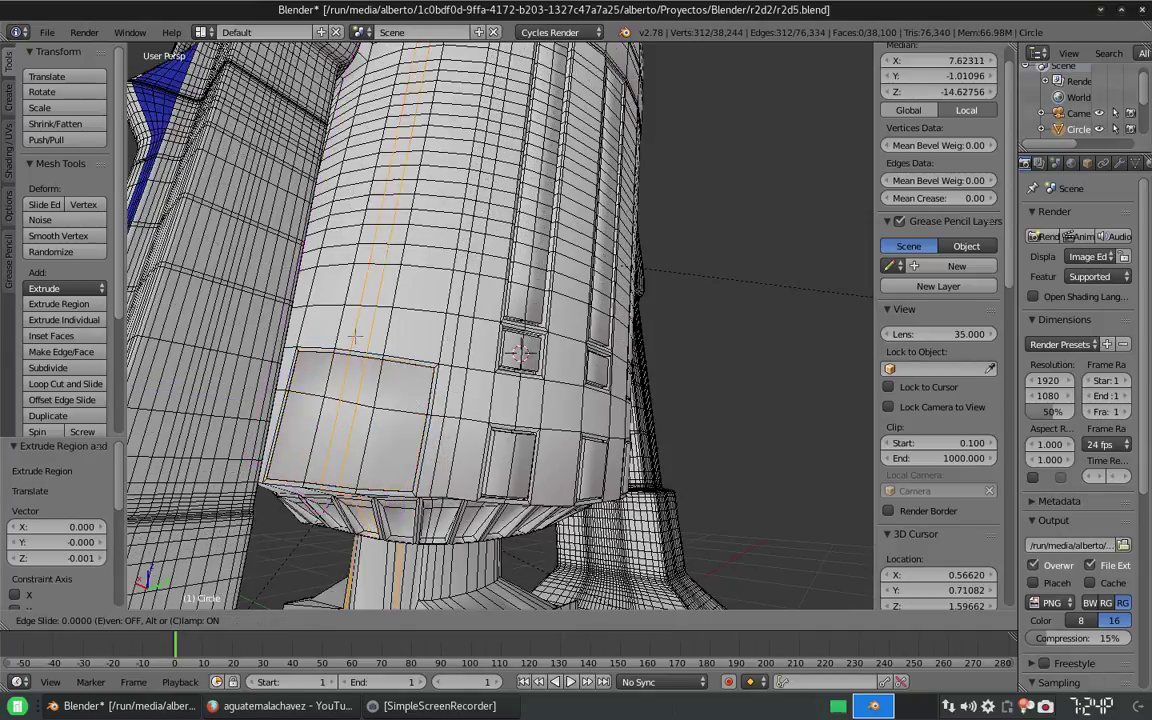
{"action": "left_click", "coordinate": [380, 380]}
{"action": "key", "text": "ctrl+r"}
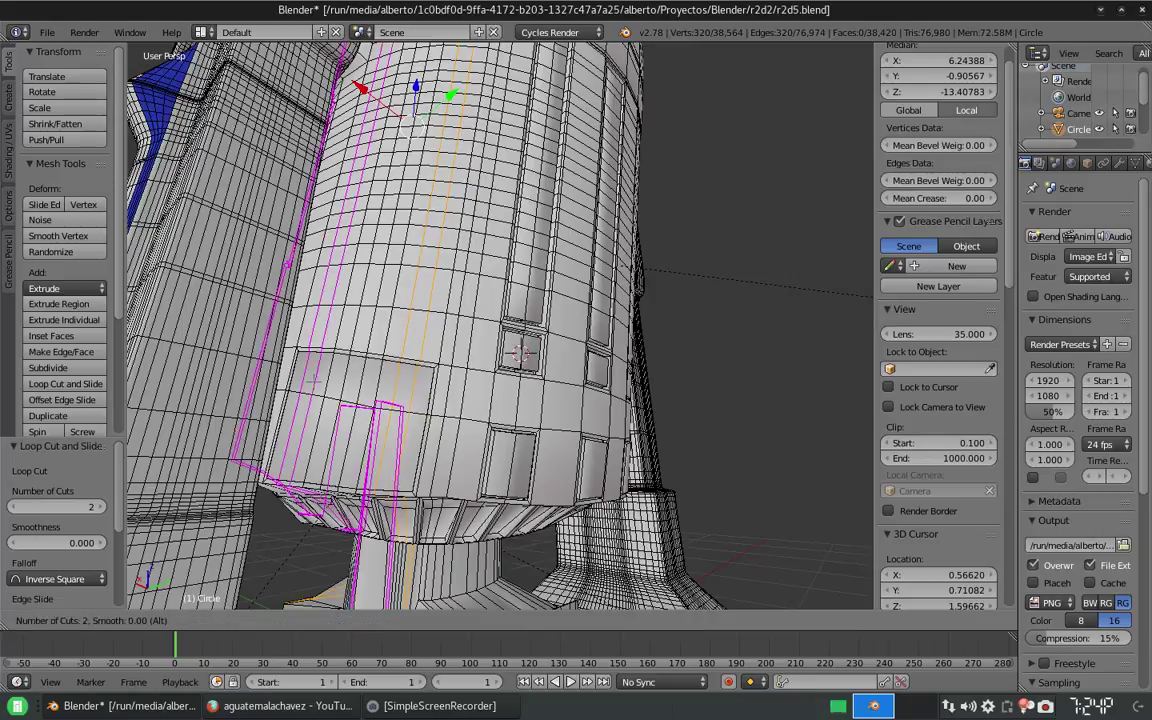
Step: Assign the blue Material to three separate vertical strips of the side panel and extrude them 0.009 outward
{"action": "key", "text": "a"}
{"action": "left_click", "coordinate": [305, 400], "text": "alt"}
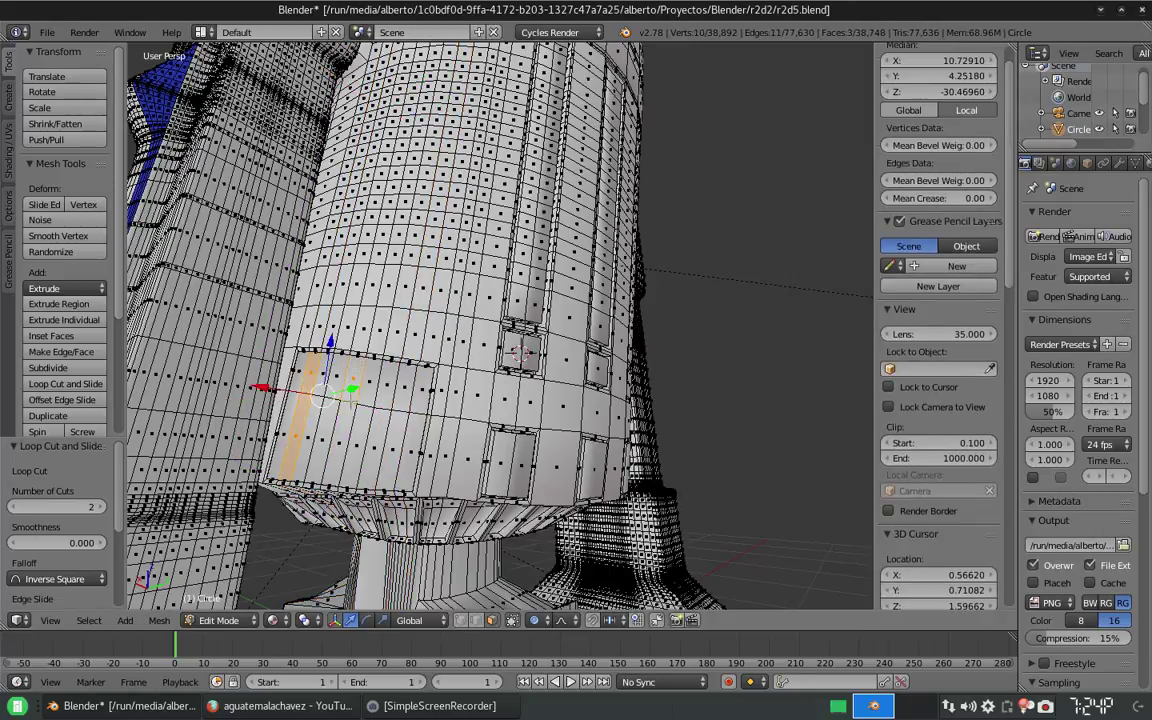
{"action": "left_click", "coordinate": [1147, 162]}
{"action": "left_click", "coordinate": [1043, 306]}
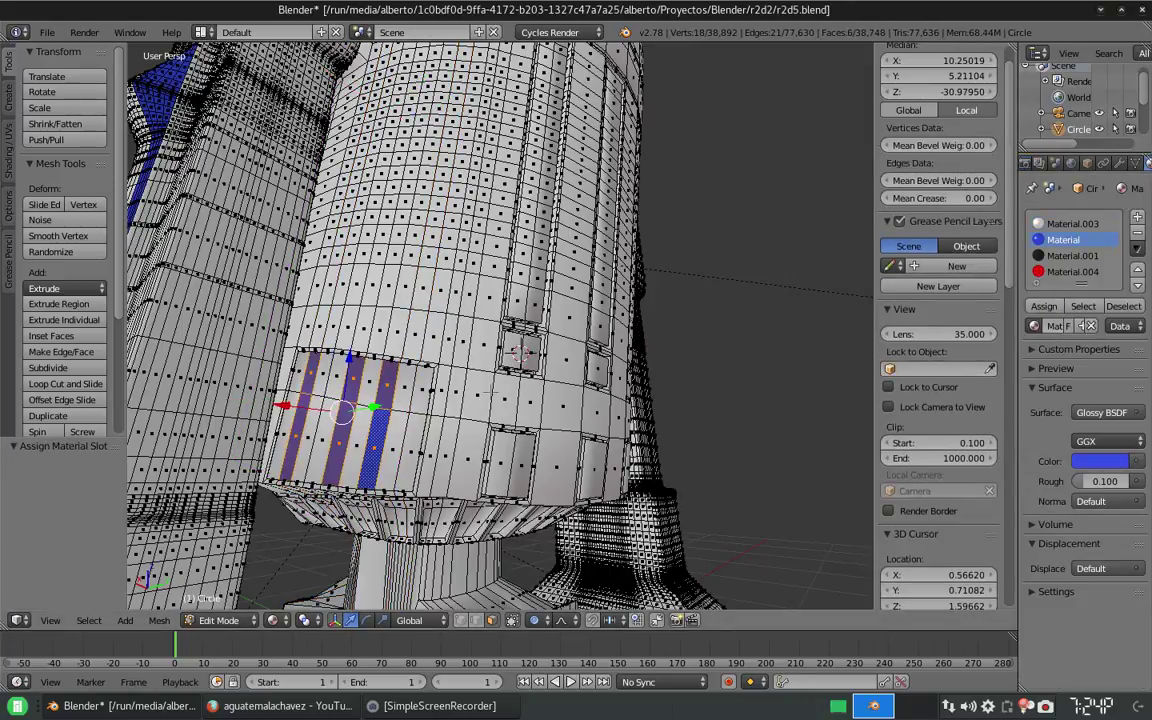
{"action": "key", "text": "e"}
{"action": "key", "text": "Return"}
{"action": "middle_click_drag", "start_coordinate": [521, 352], "coordinate": [560, 400]}
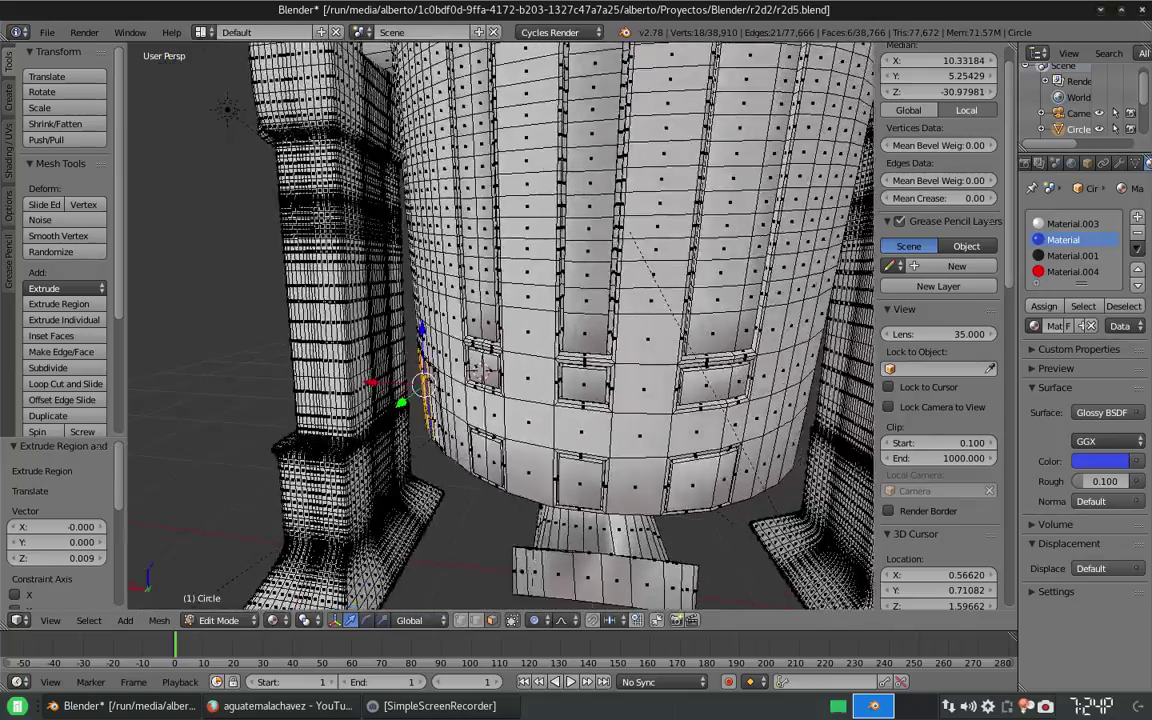
Step: Select the three lower back panels and assign them a new Glossy BSDF material
{"action": "scroll", "coordinate": [560, 400], "scroll_direction": "down", "scroll_amount": 2}
{"action": "scroll", "coordinate": [560, 400], "scroll_direction": "up", "scroll_amount": 3}
{"action": "right_click", "coordinate": [487, 437]}
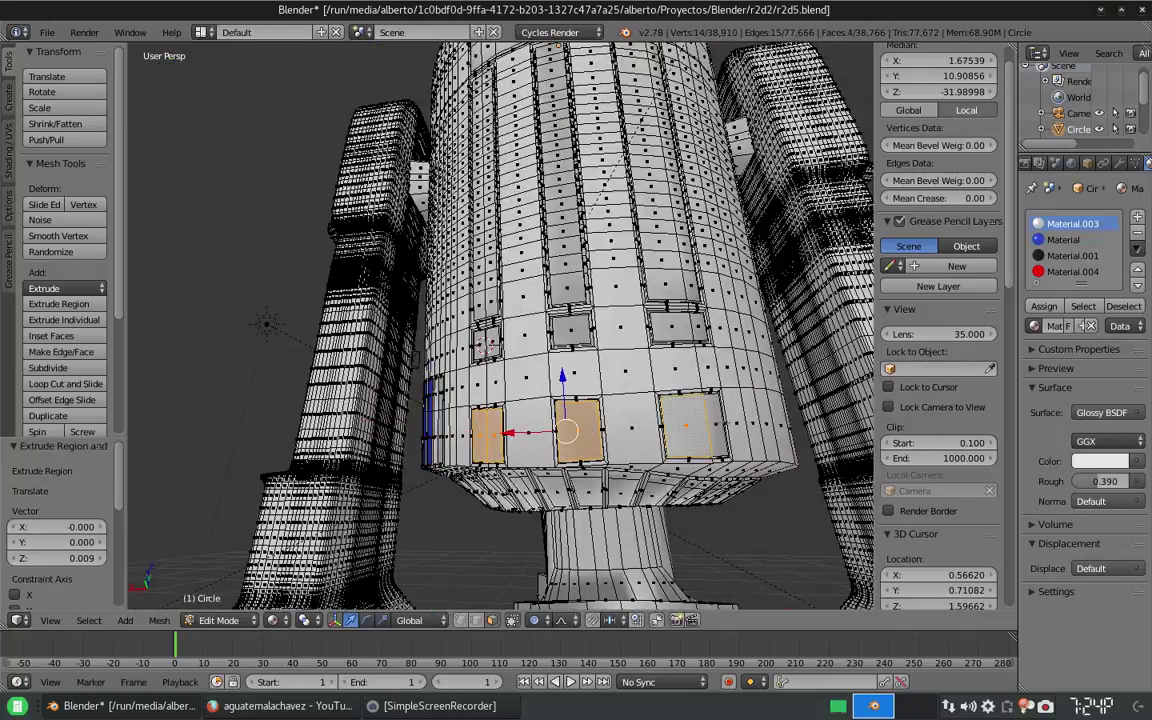
{"action": "left_click", "coordinate": [1080, 326]}
{"action": "left_click", "coordinate": [1100, 426]}
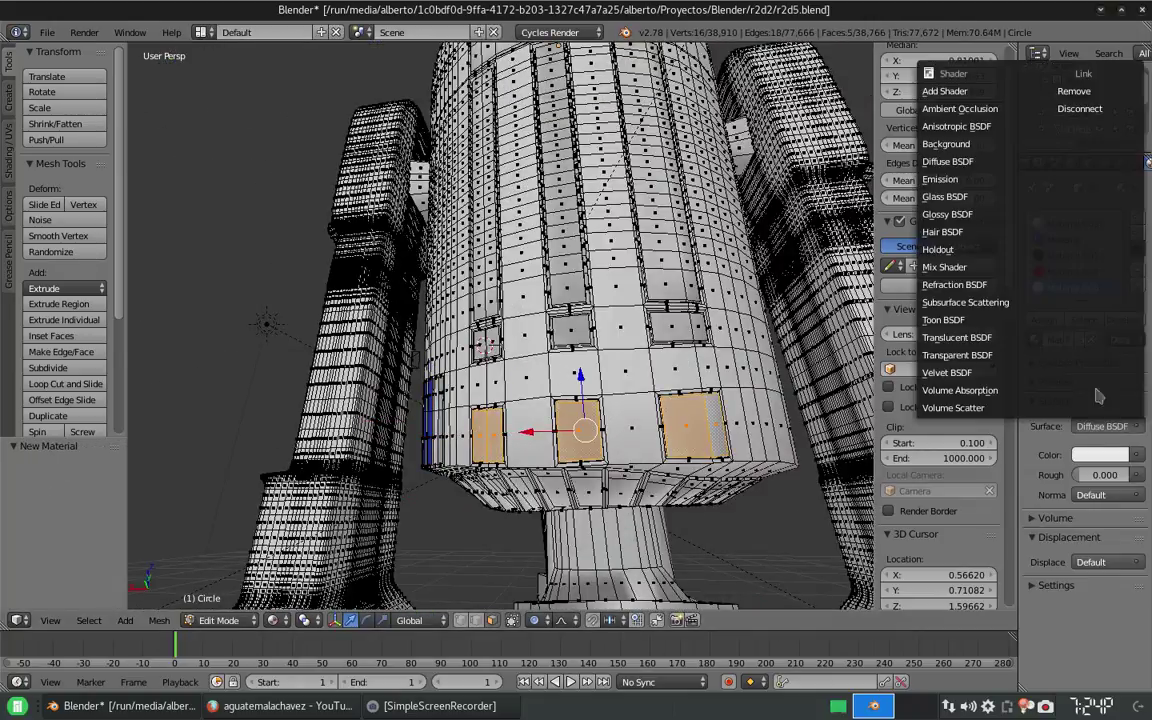
{"action": "left_click", "coordinate": [963, 214]}
{"action": "left_click", "coordinate": [1043, 319]}
Step: Select the white faces between and beside the blue strips of the side panel and assign them Material.005
{"action": "middle_click_drag", "start_coordinate": [600, 400], "coordinate": [680, 380]}
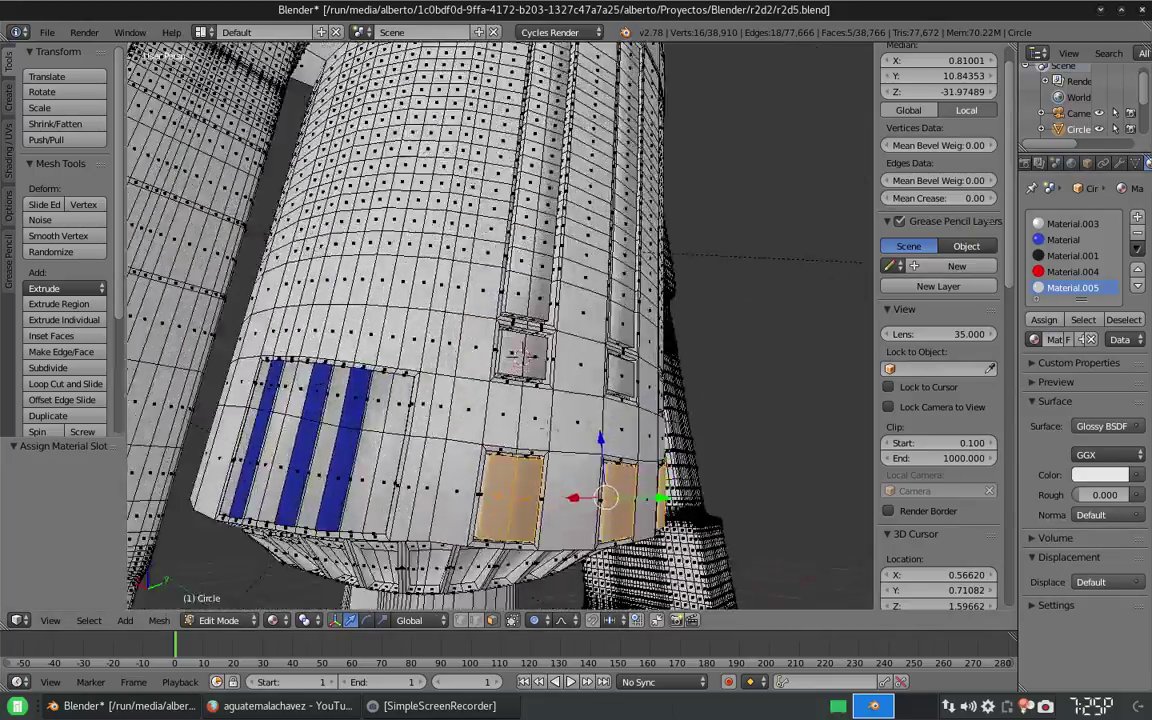
{"action": "right_click", "coordinate": [385, 412]}
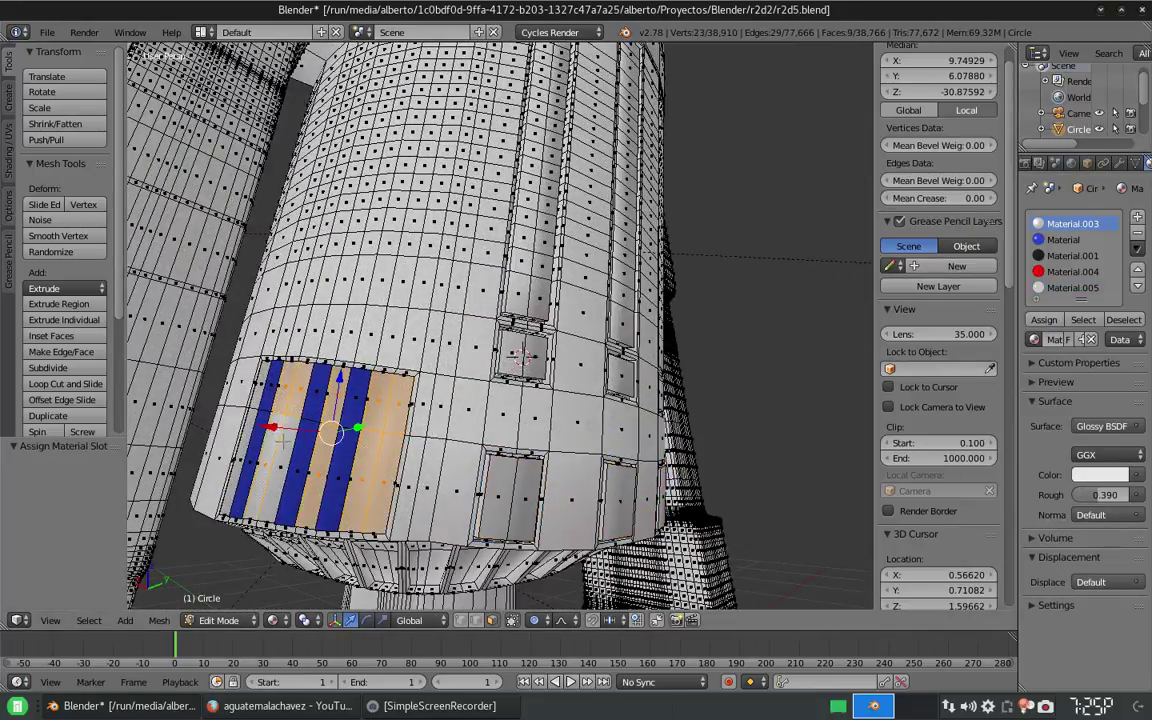
{"action": "mouse_move", "coordinate": [283, 438]}
{"action": "middle_mouse_down"}
{"action": "mouse_move", "coordinate": [527, 373]}
{"action": "mouse_move", "coordinate": [290, 430]}
{"action": "middle_mouse_up"}
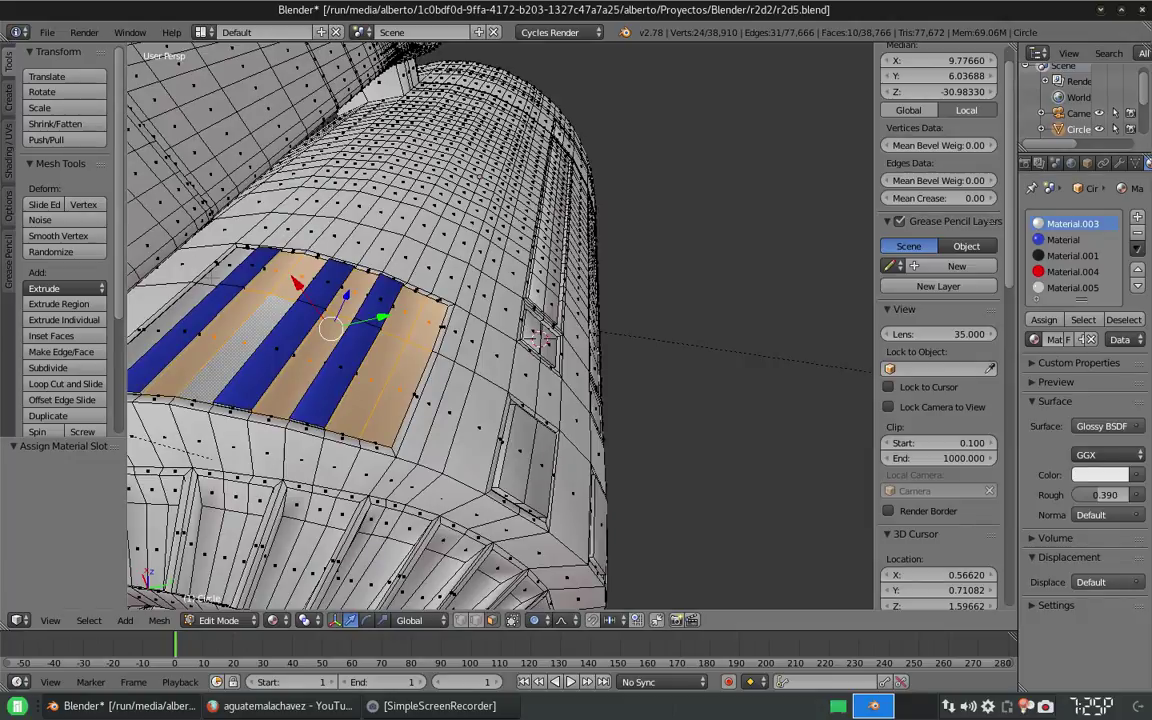
{"action": "mouse_move", "coordinate": [500, 330]}
{"action": "middle_mouse_down"}
{"action": "mouse_move", "coordinate": [470, 300]}
{"action": "mouse_move", "coordinate": [520, 320]}
{"action": "middle_mouse_up"}
{"action": "scroll", "coordinate": [470, 300], "scroll_direction": "down", "scroll_amount": 6}
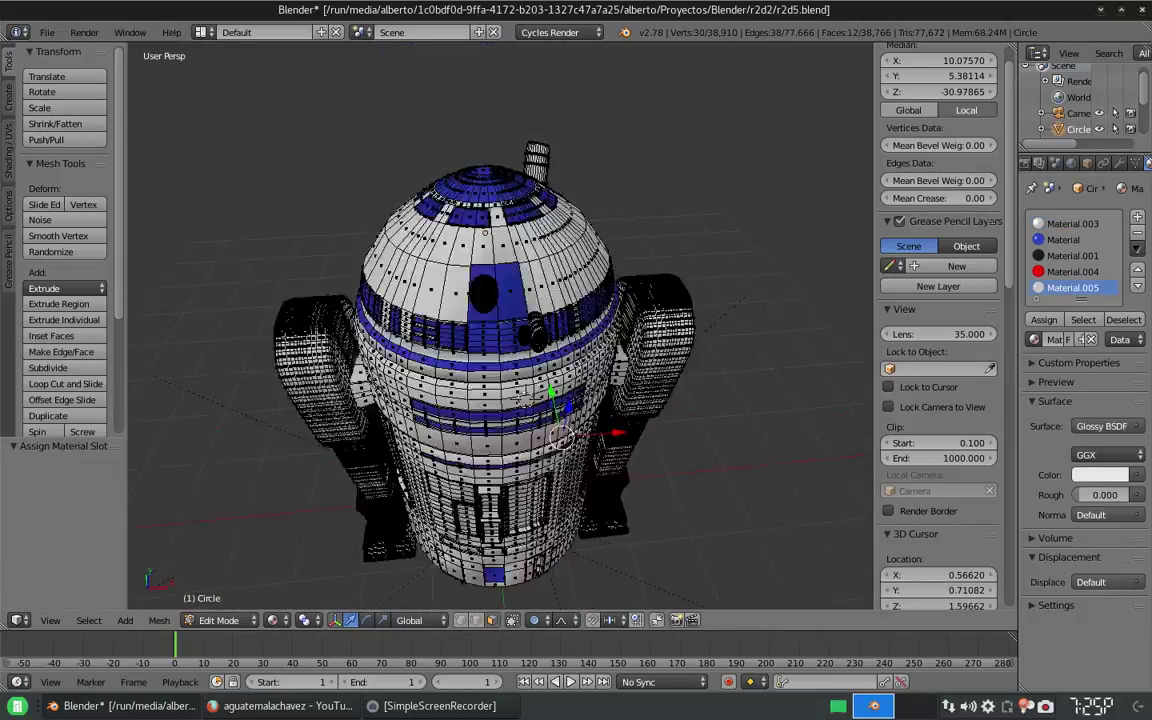
Step: Clear the selection and select the front arc of the white ring around the dome's blue cap
{"action": "scroll", "coordinate": [521, 512], "scroll_direction": "up", "scroll_amount": 2}
{"action": "middle_click_drag", "start_coordinate": [522, 392], "coordinate": [480, 560]}
{"action": "scroll", "coordinate": [480, 560], "scroll_direction": "up", "scroll_amount": 4}
{"action": "key", "text": "a"}
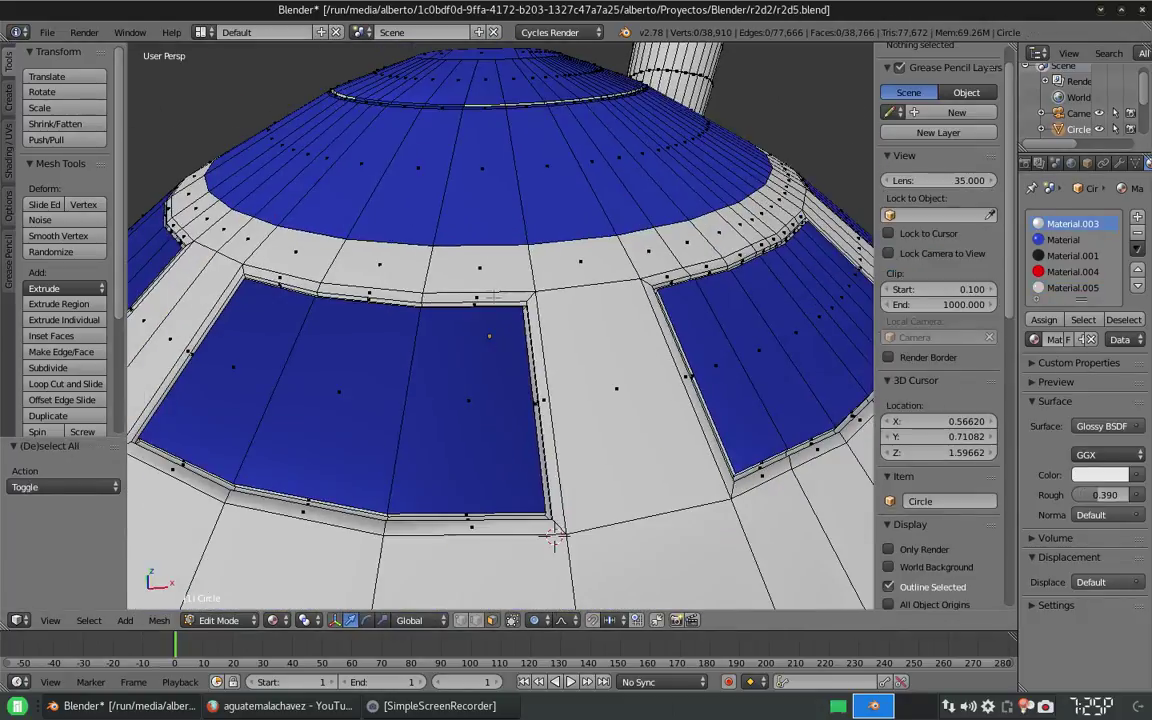
{"action": "right_click", "coordinate": [548, 290]}
{"action": "right_click", "coordinate": [565, 288], "text": "alt"}
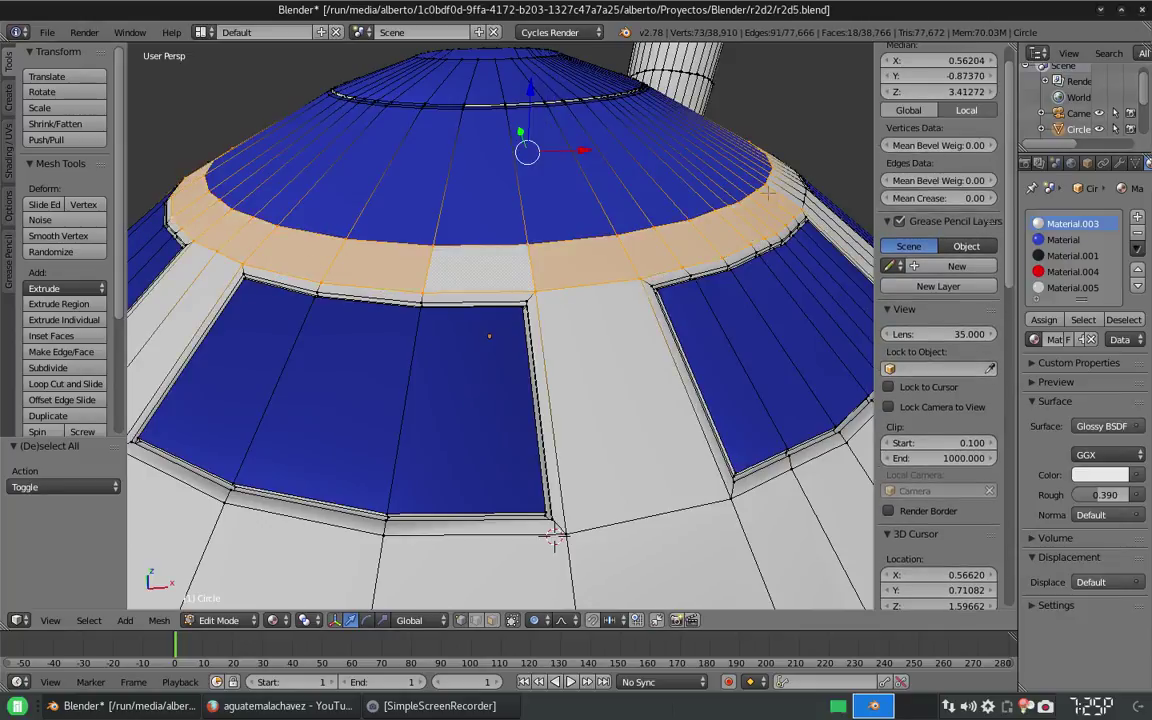
Step: Extend the selection to the complete white ring around the dome's blue cap and apply Material.005 to it
{"action": "scroll", "coordinate": [553, 537], "scroll_direction": "down", "scroll_amount": 2}
{"action": "middle_click_drag", "start_coordinate": [553, 537], "coordinate": [530, 520]}
{"action": "scroll", "coordinate": [555, 598], "scroll_direction": "down", "scroll_amount": 2}
{"action": "scroll", "coordinate": [530, 520], "scroll_direction": "up", "scroll_amount": 3}
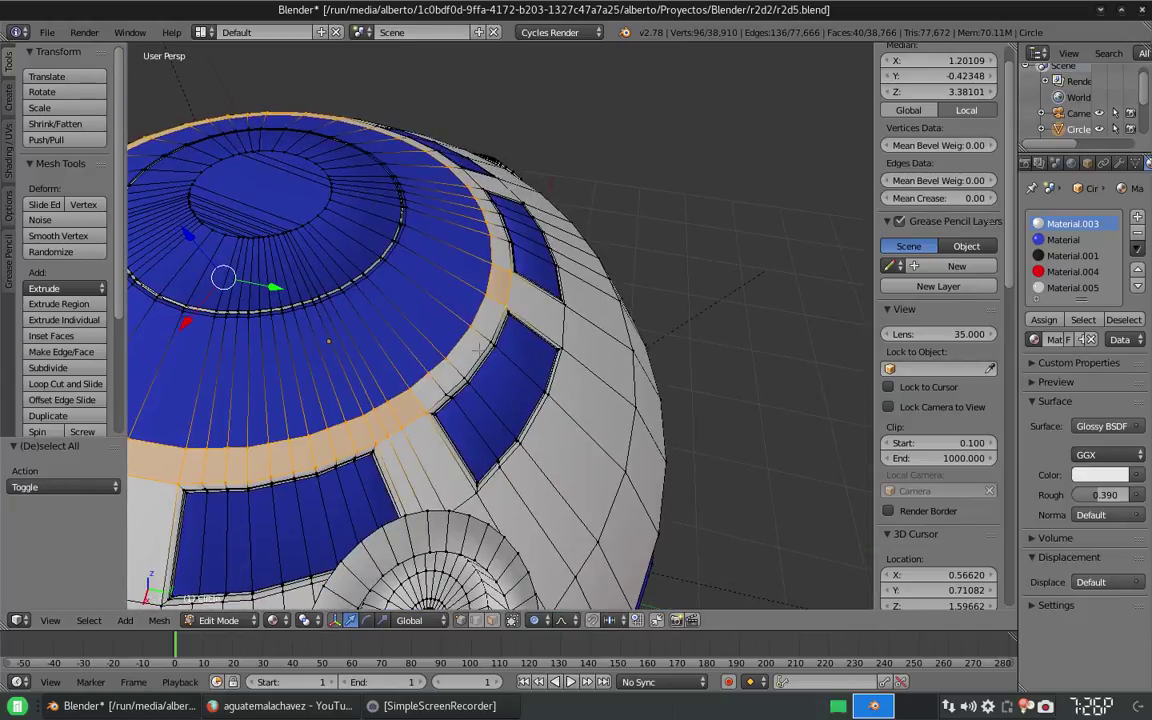
{"action": "right_click", "coordinate": [478, 346], "text": "shift"}
{"action": "middle_click_drag", "start_coordinate": [478, 346], "coordinate": [300, 288]}
{"action": "right_click", "coordinate": [255, 218], "text": "shift"}
{"action": "scroll", "coordinate": [255, 218], "scroll_direction": "down", "scroll_amount": 3}
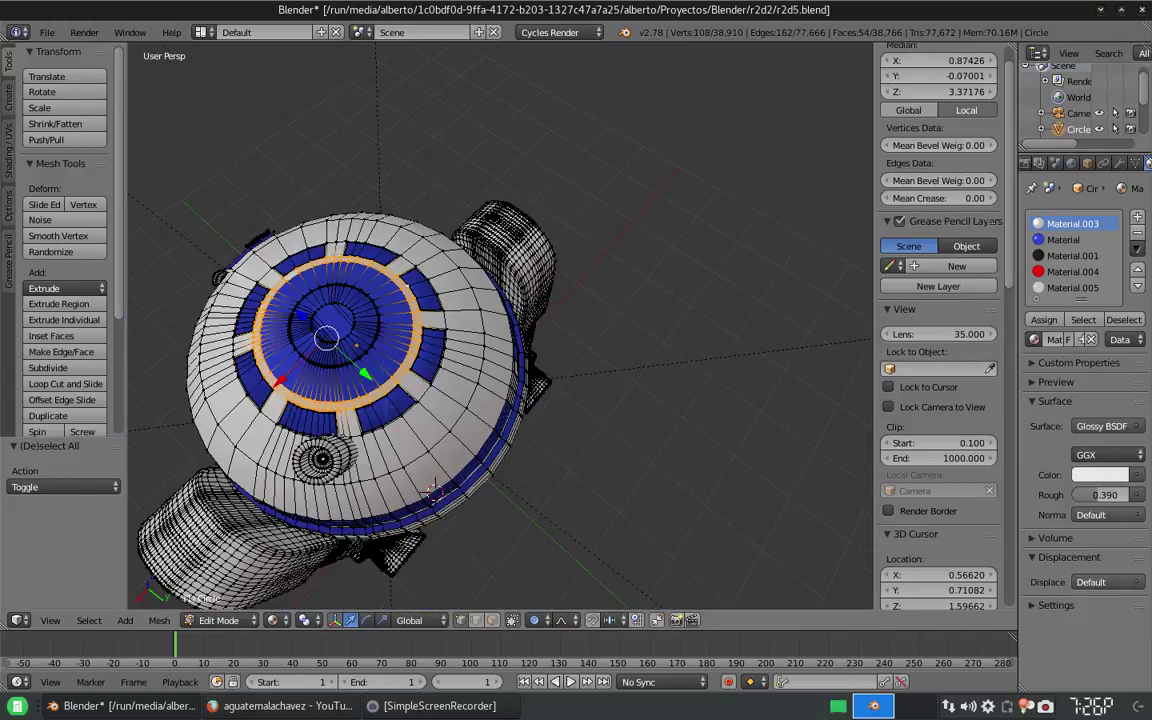
{"action": "scroll", "coordinate": [418, 380], "scroll_direction": "up", "scroll_amount": 2}
{"action": "middle_click_drag", "start_coordinate": [432, 490], "coordinate": [420, 300]}
Step: Clear the selection and start selecting the white dome faces directly above the band of blue windows
{"action": "key", "text": "a"}
{"action": "scroll", "coordinate": [420, 300], "scroll_direction": "up", "scroll_amount": 3}
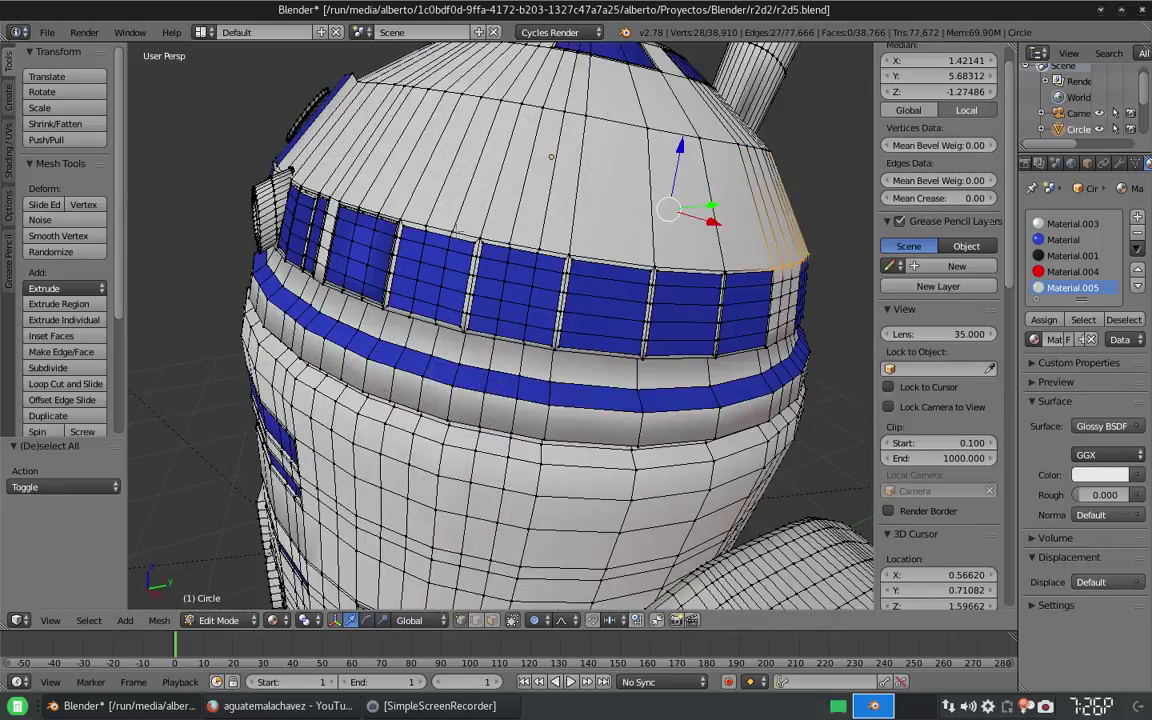
{"action": "middle_click_drag", "start_coordinate": [560, 480], "coordinate": [604, 562]}
{"action": "scroll", "coordinate": [604, 562], "scroll_direction": "up", "scroll_amount": 3}
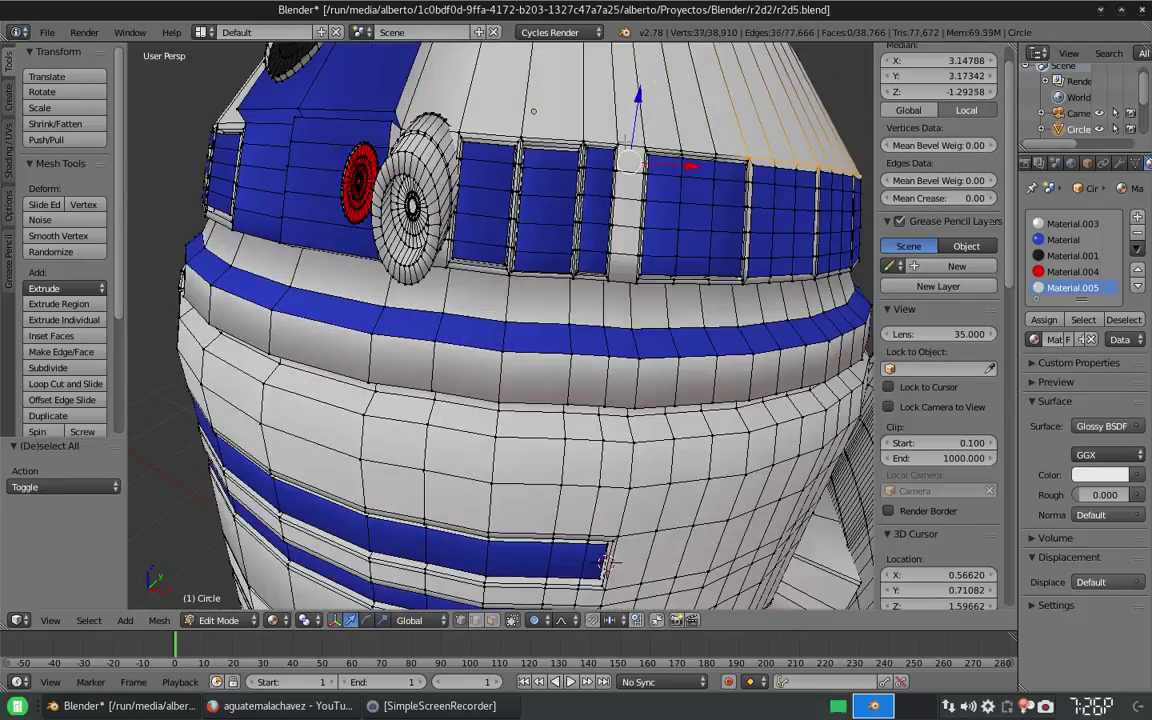
{"action": "middle_click_drag", "start_coordinate": [407, 121], "coordinate": [500, 130]}
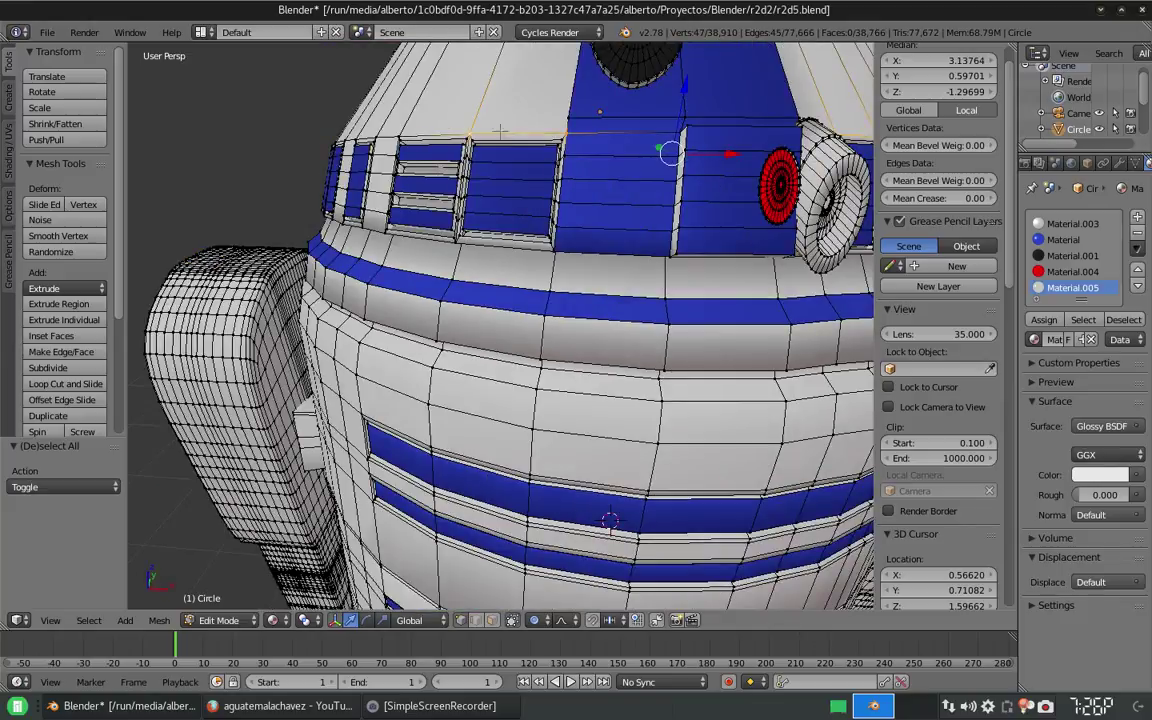
{"action": "right_click", "coordinate": [340, 128], "text": "shift"}
{"action": "middle_click_drag", "start_coordinate": [340, 128], "coordinate": [430, 140]}
{"action": "middle_click_drag", "start_coordinate": [664, 120], "coordinate": [680, 170]}
{"action": "right_click", "coordinate": [713, 145], "text": "alt+shift"}
{"action": "scroll", "coordinate": [713, 145], "scroll_direction": "up", "scroll_amount": 3}
{"action": "scroll", "coordinate": [713, 145], "scroll_direction": "down", "scroll_amount": 5}
{"action": "scroll", "coordinate": [680, 170], "scroll_direction": "up", "scroll_amount": 4}
Step: Add the remaining white faces around the dome to the selection and assign Material.005 to them
{"action": "middle_click_drag", "start_coordinate": [570, 545], "coordinate": [660, 380]}
{"action": "right_click", "coordinate": [238, 314], "text": "alt+shift"}
{"action": "right_click", "coordinate": [300, 380], "text": "alt+shift"}
{"action": "right_click", "coordinate": [365, 216], "text": "alt+shift"}
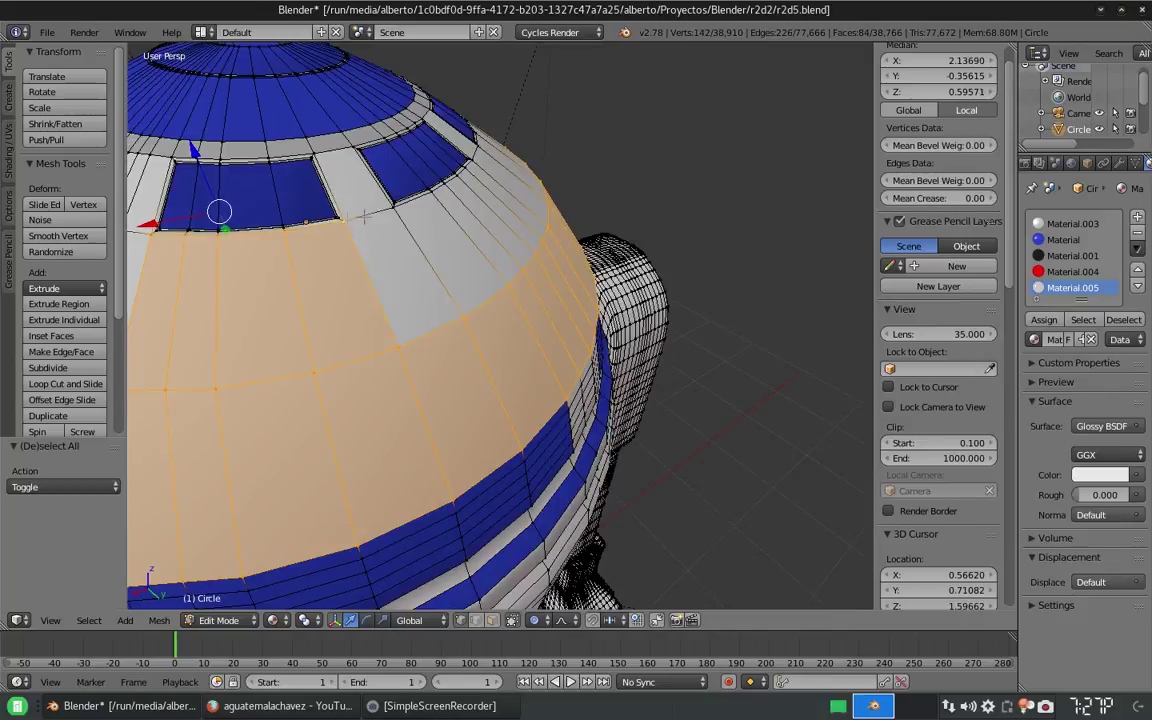
{"action": "right_click", "coordinate": [295, 270], "text": "alt+shift"}
{"action": "middle_click_drag", "start_coordinate": [253, 265], "coordinate": [578, 368]}
{"action": "right_click", "coordinate": [442, 347], "text": "alt+shift"}
{"action": "scroll", "coordinate": [578, 368], "scroll_direction": "down", "scroll_amount": 3}
{"action": "left_click", "coordinate": [1043, 319]}
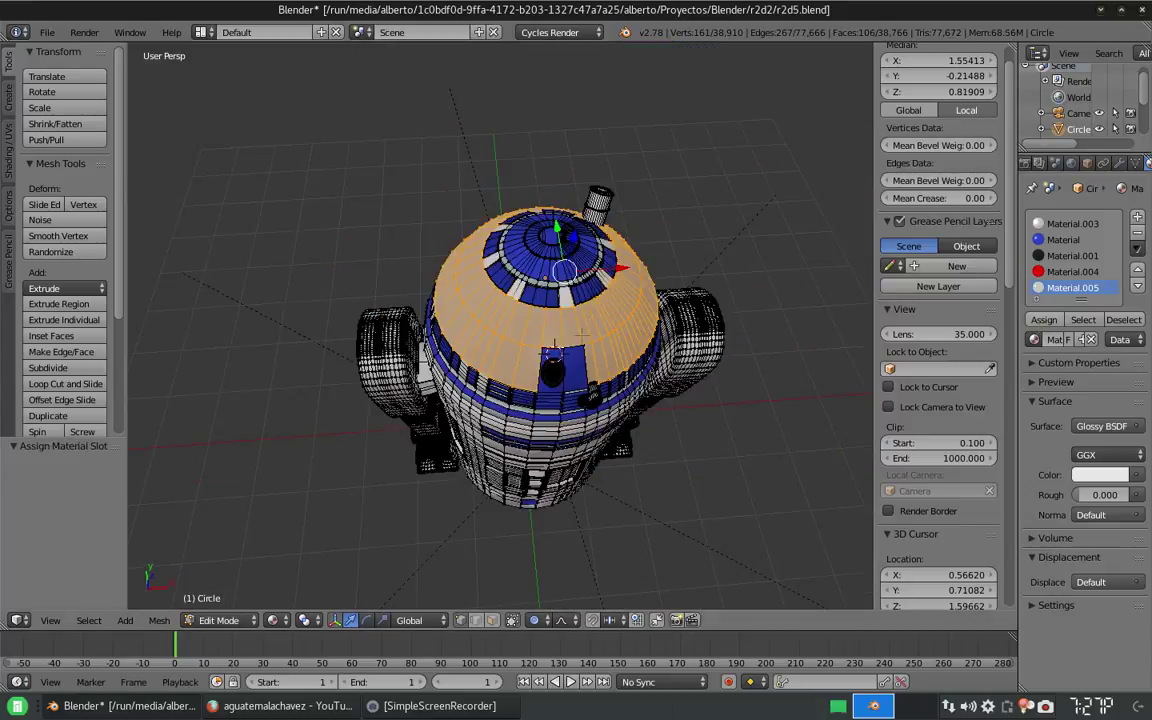
{"action": "middle_click_drag", "start_coordinate": [420, 420], "coordinate": [216, 598]}
{"action": "middle_click_drag", "start_coordinate": [400, 450], "coordinate": [520, 373]}
{"action": "key", "text": "a"}
{"action": "right_click", "coordinate": [520, 373], "text": "alt"}
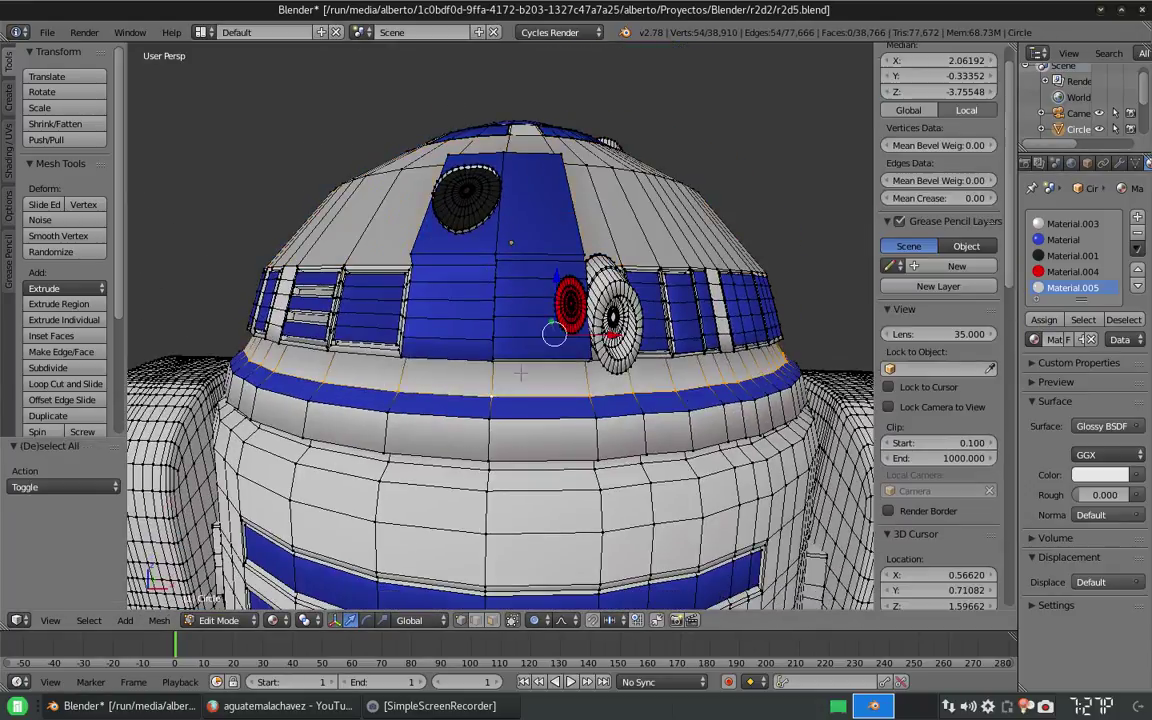
{"action": "middle_click_drag", "start_coordinate": [497, 300], "coordinate": [550, 275]}
{"action": "left_click", "coordinate": [1087, 162]}
{"action": "key", "text": "a"}
Step: In face selection mode, select the front faces of the white ring between the blue windows and the blue stripe
{"action": "middle_click_drag", "start_coordinate": [424, 598], "coordinate": [440, 560]}
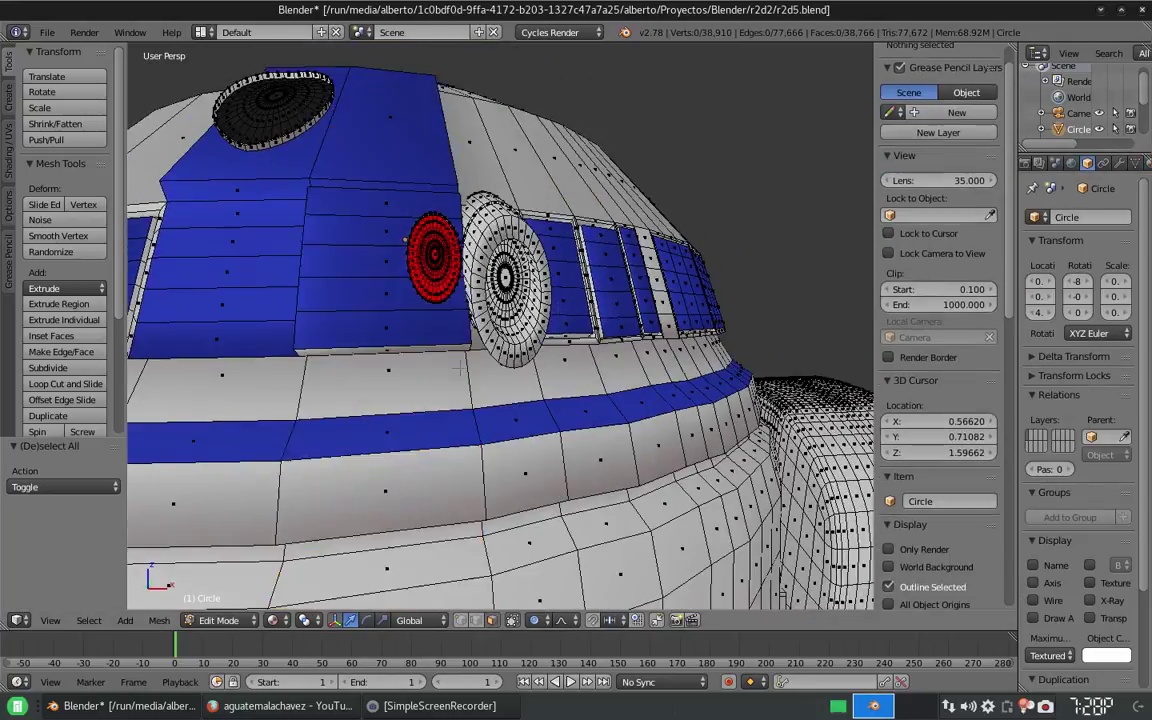
{"action": "middle_click_drag", "start_coordinate": [460, 369], "coordinate": [585, 462]}
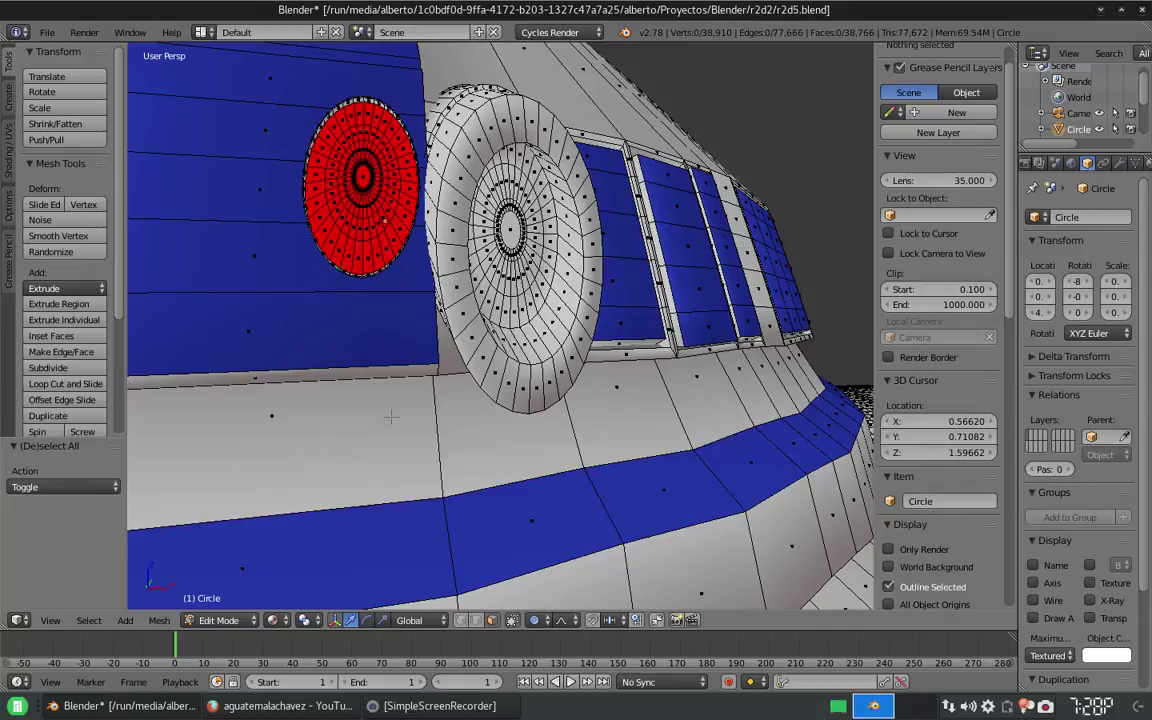
{"action": "middle_click_drag", "start_coordinate": [391, 418], "coordinate": [392, 222]}
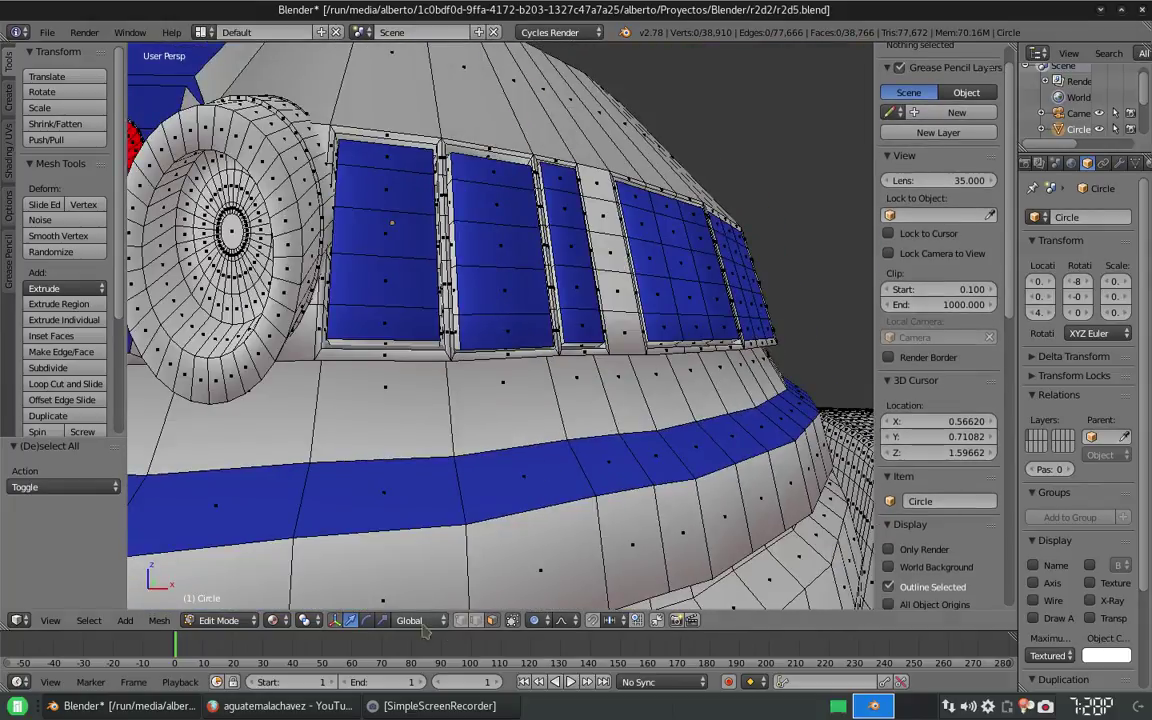
{"action": "right_click", "coordinate": [443, 250], "text": "alt"}
{"action": "key", "text": "ctrl+Tab"}
{"action": "key", "text": "3"}
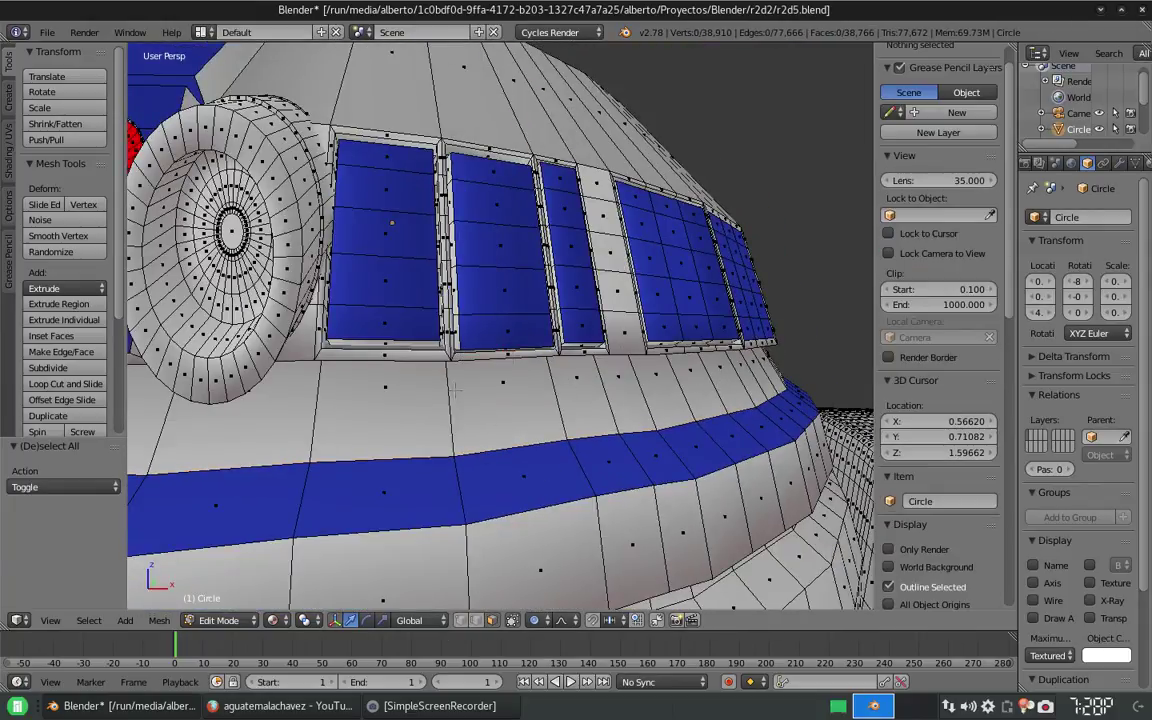
{"action": "key", "text": "v"}
{"action": "right_click", "coordinate": [336, 372], "text": "alt"}
{"action": "right_click", "coordinate": [720, 369], "text": "alt+shift"}
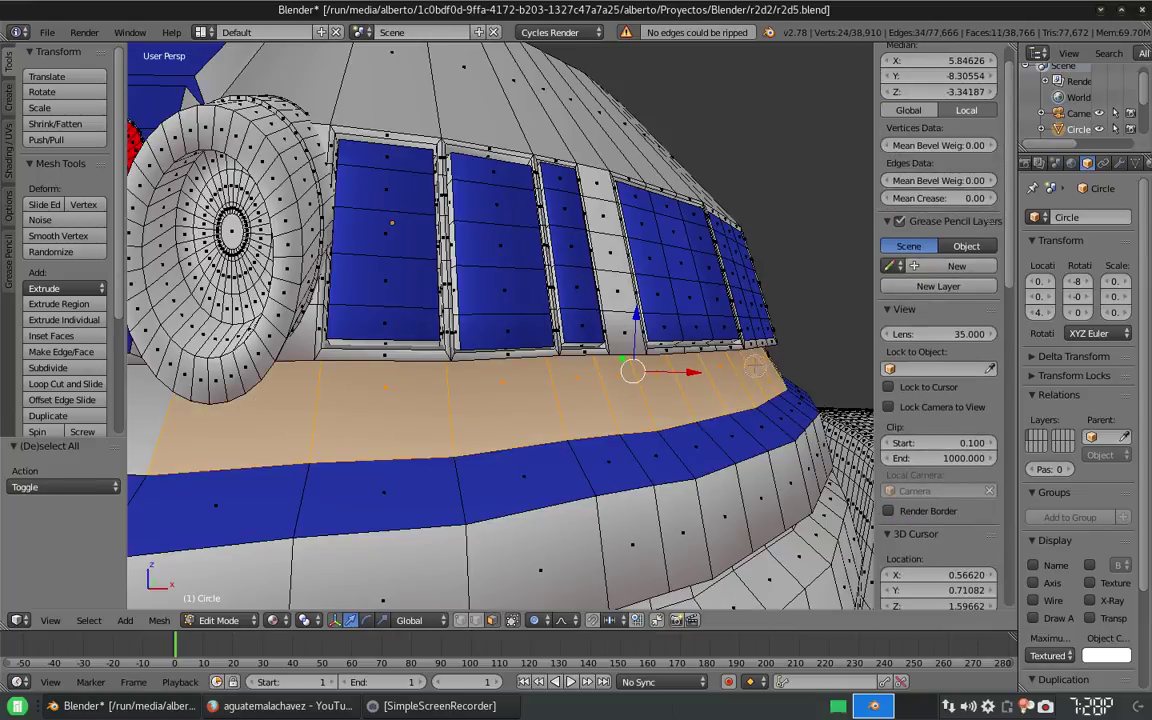
{"action": "scroll", "coordinate": [500, 330], "scroll_direction": "down", "scroll_amount": 4}
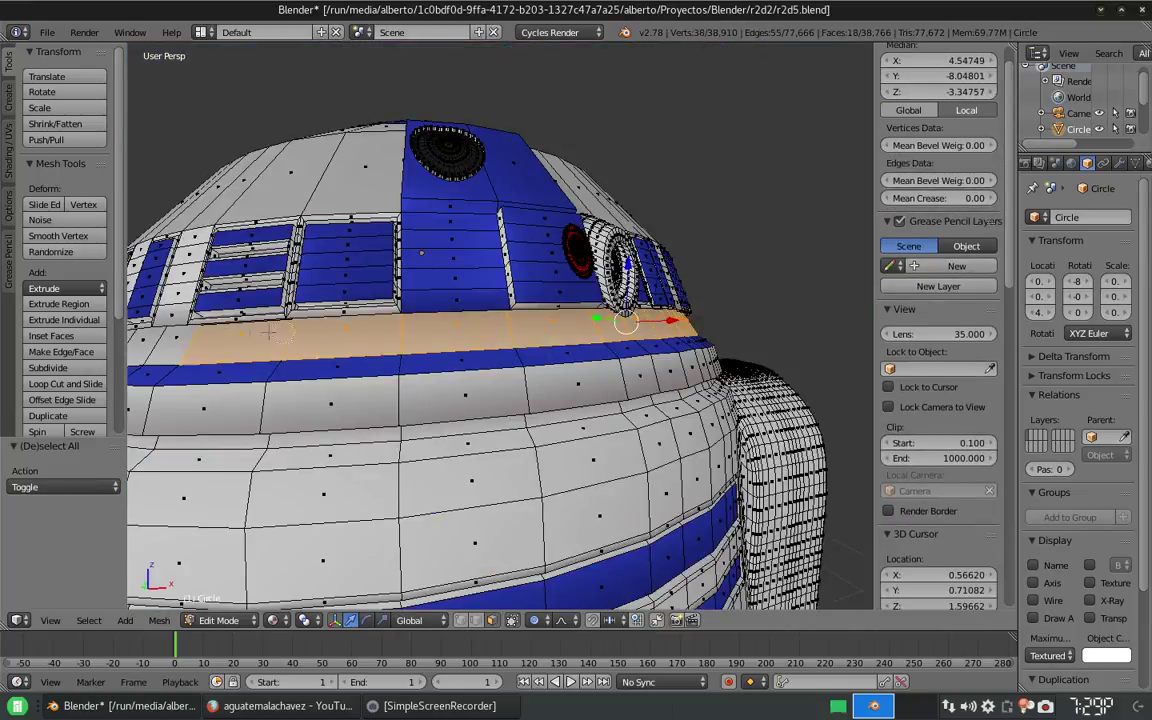
Step: Extend the selection around the whole white ring without the blue stripe's faces and assign Material.005 to it
{"action": "middle_click_drag", "start_coordinate": [250, 340], "coordinate": [456, 335]}
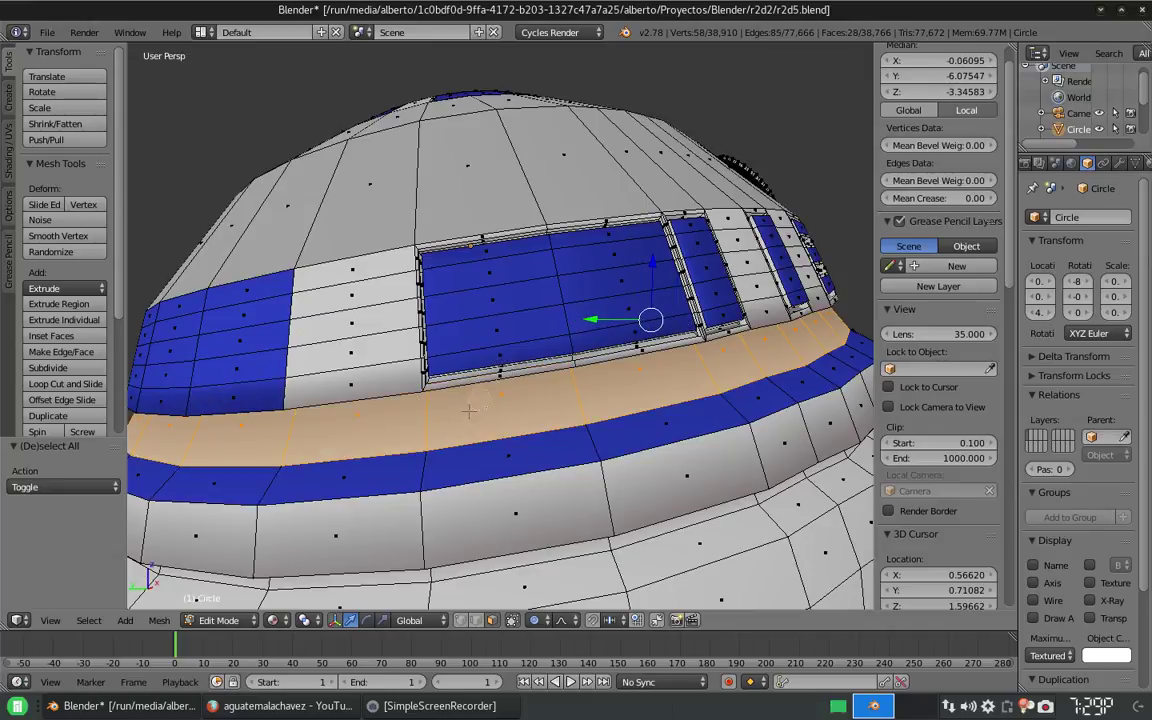
{"action": "middle_click_drag", "start_coordinate": [469, 411], "coordinate": [436, 424]}
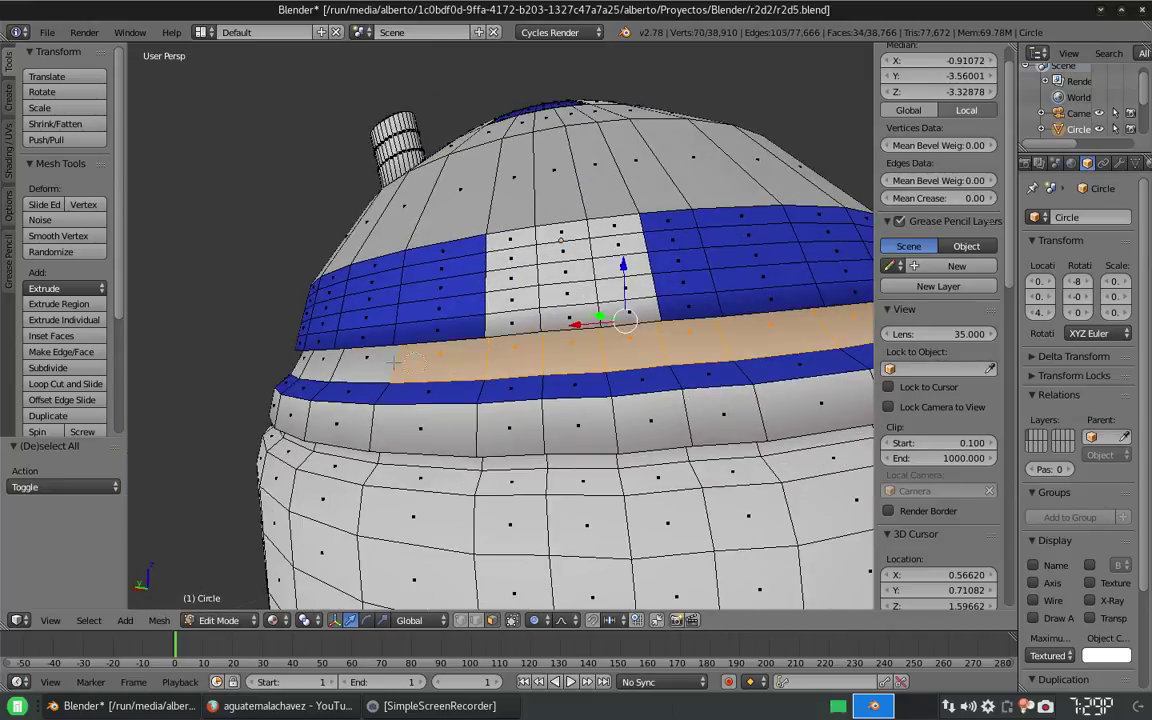
{"action": "middle_click_drag", "start_coordinate": [316, 361], "coordinate": [137, 240]}
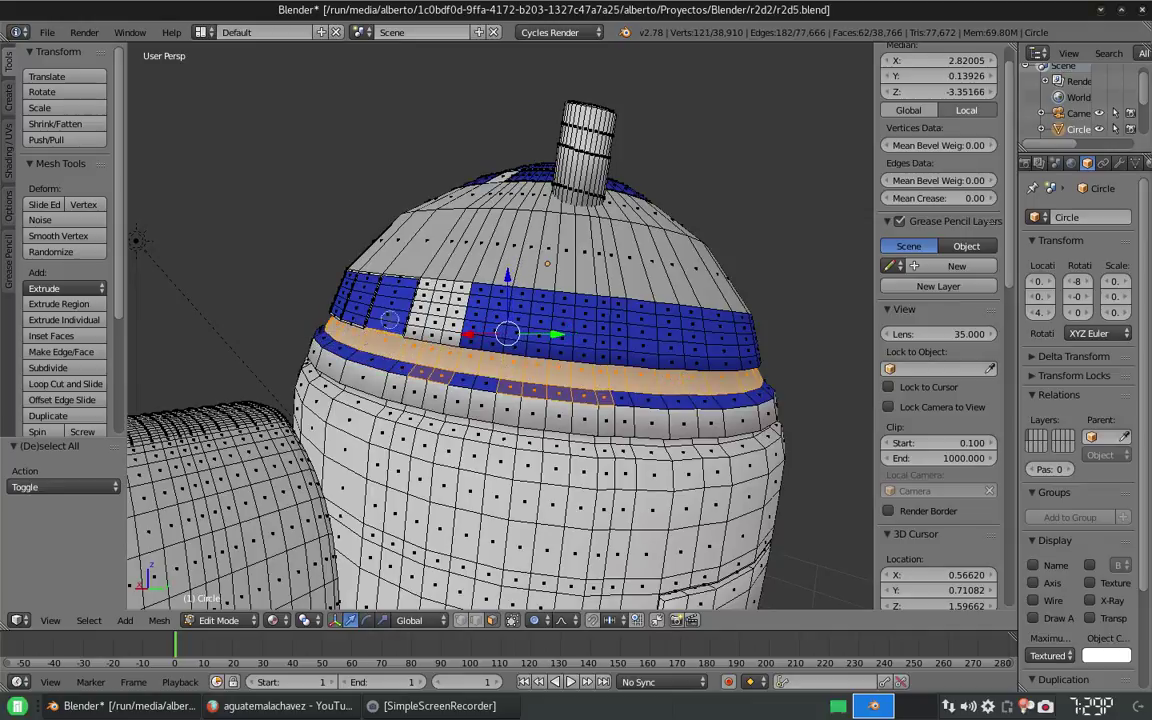
{"action": "key", "text": "ctrl+z"}
{"action": "left_click", "coordinate": [1146, 162]}
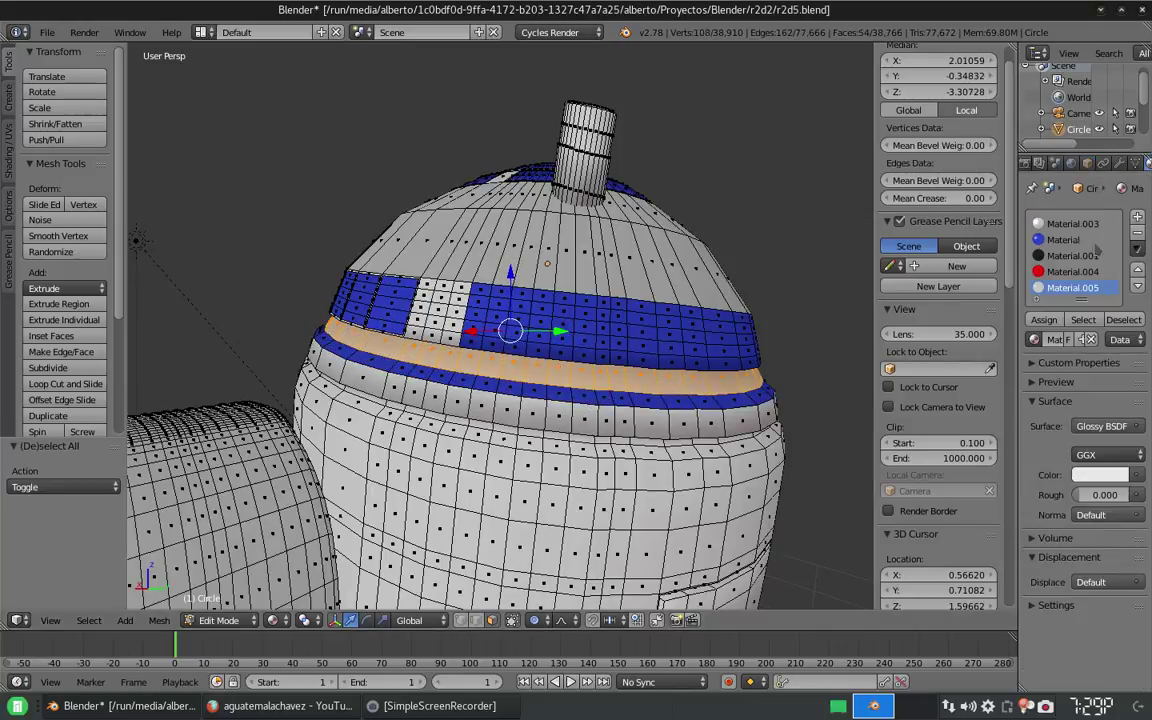
{"action": "scroll", "coordinate": [450, 330], "scroll_direction": "up", "scroll_amount": 3}
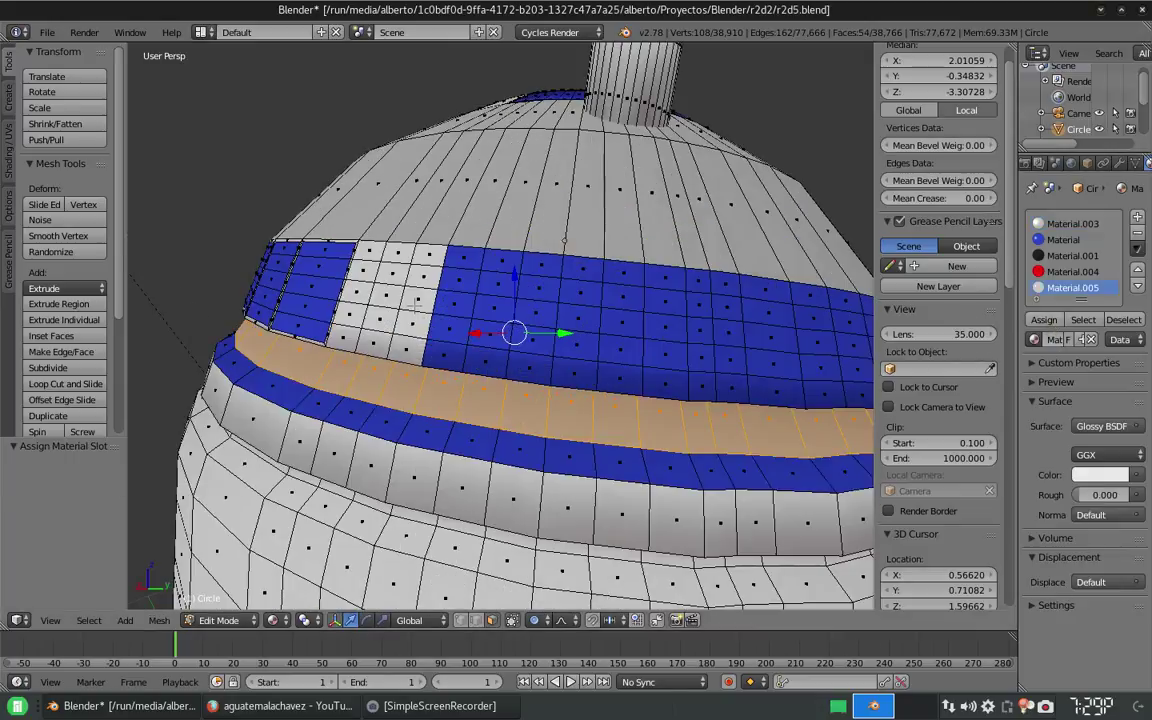
{"action": "key", "text": "ctrl+z"}
{"action": "left_click", "coordinate": [1043, 319]}
Step: Select only the narrow white vertical strip between the blue front windows and assign Material.005 to it
{"action": "middle_click_drag", "start_coordinate": [560, 400], "coordinate": [400, 434]}
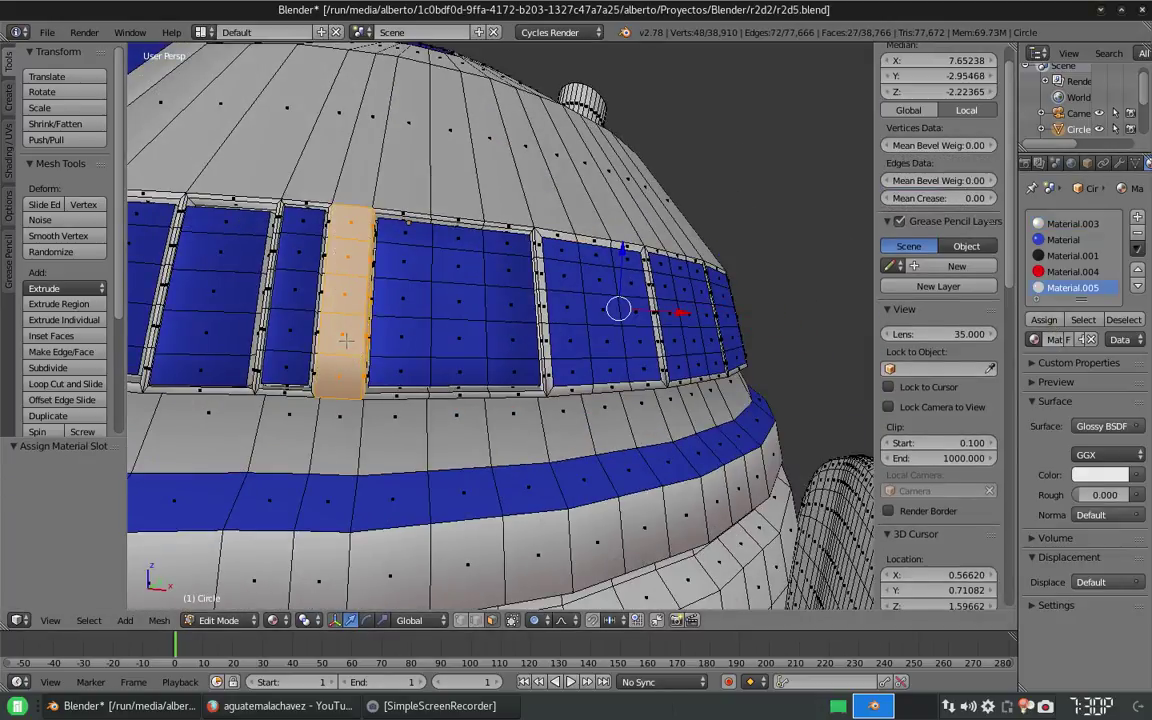
{"action": "key", "text": "ctrl+z"}
{"action": "key", "text": "ctrl+z"}
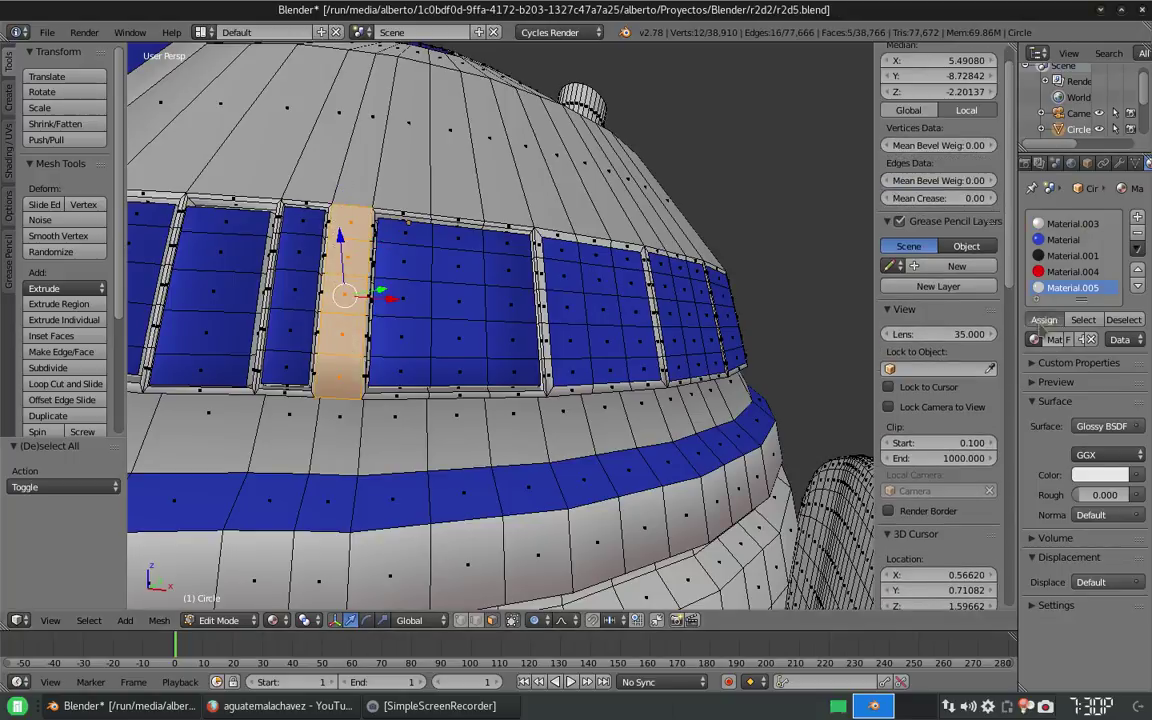
Step: Select the other white vertical blocks between the blue windows around the dome band and assign them Material.005
{"action": "middle_click_drag", "start_coordinate": [700, 350], "coordinate": [500, 330]}
{"action": "key", "text": "c"}
{"action": "left_click_drag", "start_coordinate": [300, 280], "coordinate": [322, 297]}
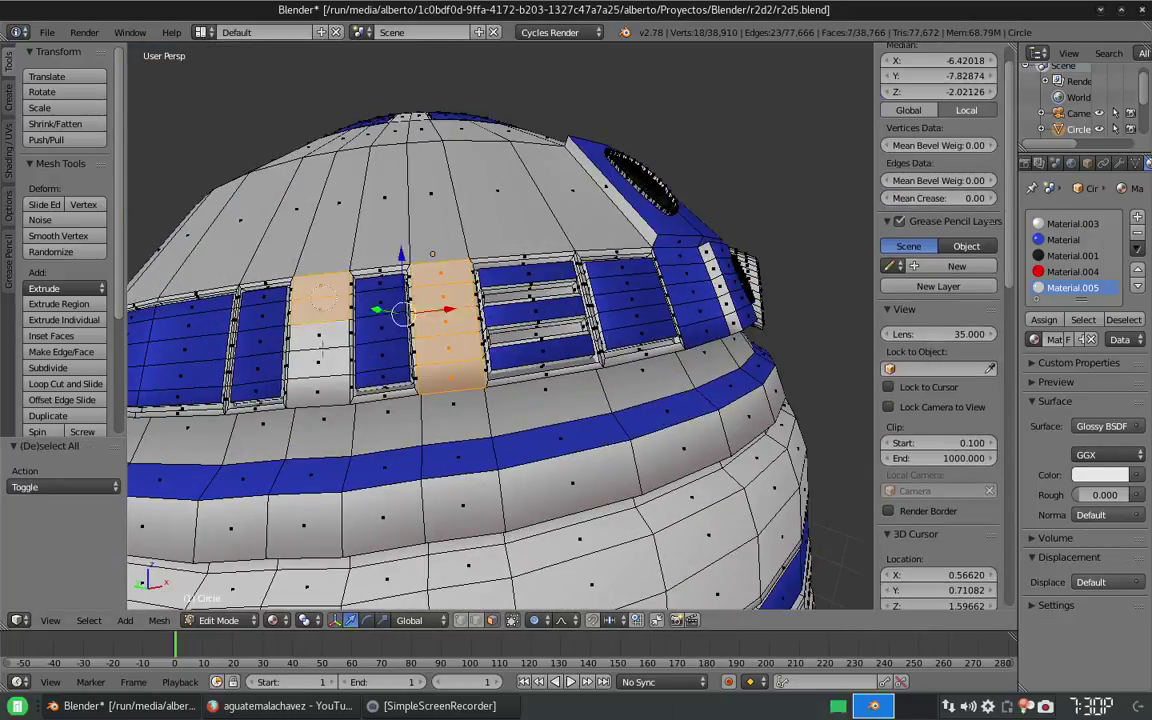
{"action": "middle_click_drag", "start_coordinate": [480, 330], "coordinate": [529, 268]}
{"action": "key", "text": "ctrl+z"}
{"action": "key", "text": "ctrl+z"}
{"action": "right_click", "coordinate": [574, 258], "text": "ctrl+shift"}
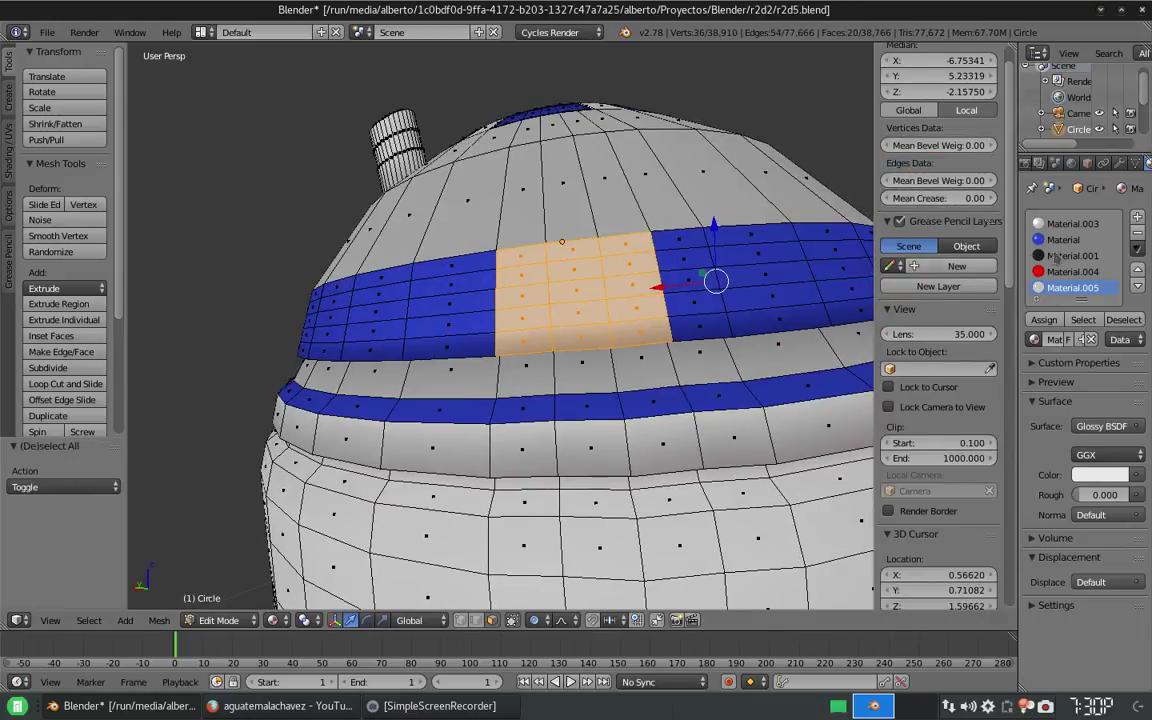
{"action": "scroll", "coordinate": [520, 500], "scroll_direction": "down", "scroll_amount": 4}
Step: Select a block of blue faces beside the white block of the dome band and inset it by about 0.0787
{"action": "key", "text": "Tab"}
{"action": "middle_click_drag", "start_coordinate": [520, 500], "coordinate": [540, 400]}
{"action": "scroll", "coordinate": [399, 355], "scroll_direction": "up", "scroll_amount": 3}
{"action": "middle_click_drag", "start_coordinate": [399, 355], "coordinate": [654, 192]}
{"action": "key", "text": "Tab"}
{"action": "key", "text": "ctrl+z"}
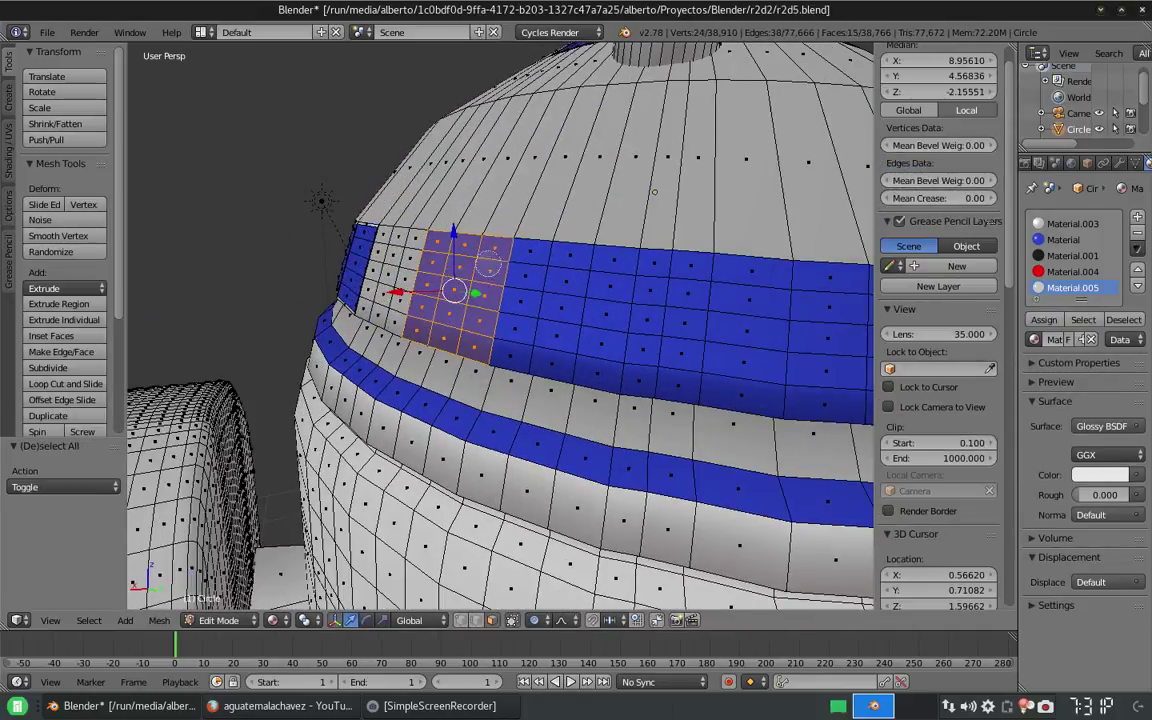
{"action": "key", "text": "i"}
{"action": "left_click", "coordinate": [578, 323]}
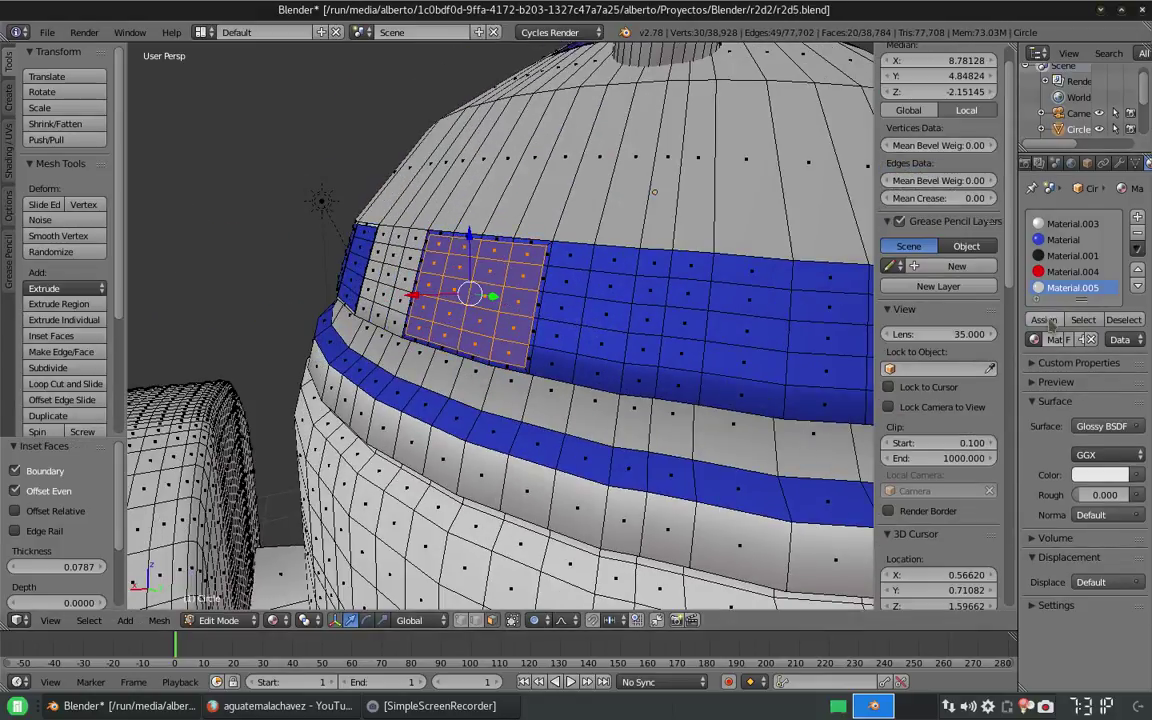
Step: Assign Material.005 to the inset block of faces and extrude it slightly inward
{"action": "left_click", "coordinate": [1043, 319]}
{"action": "key", "text": "e"}
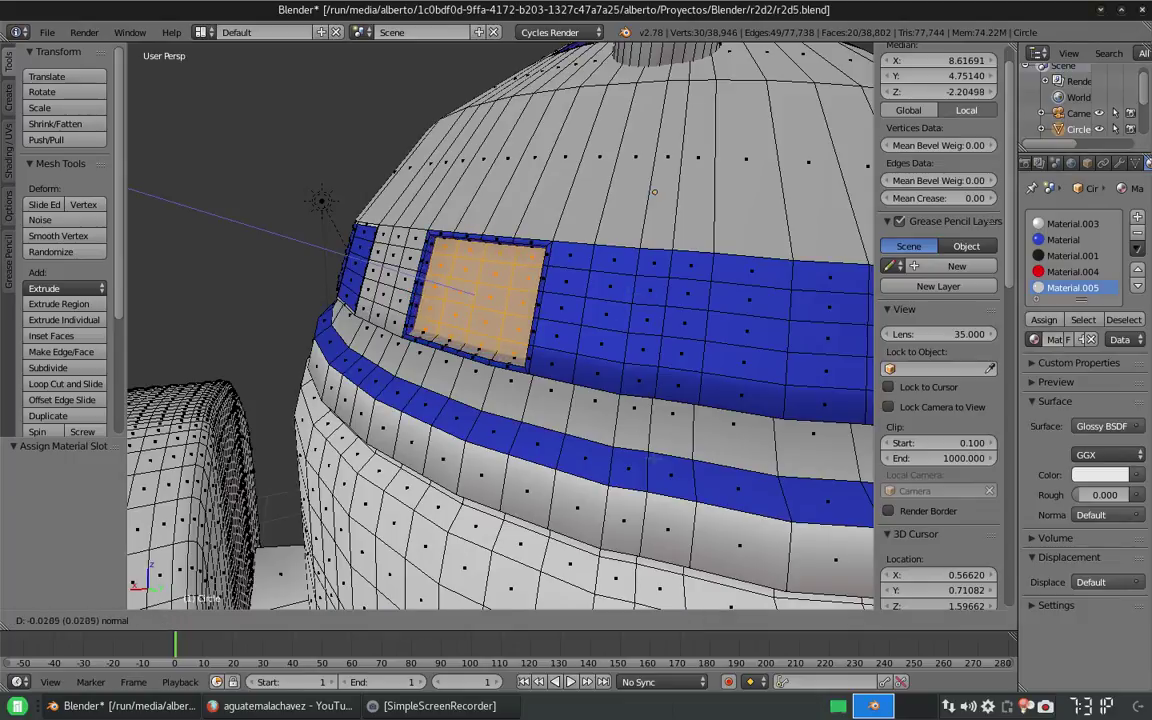
{"action": "key", "text": "Return"}
{"action": "scroll", "coordinate": [500, 320], "scroll_direction": "down", "scroll_amount": 4}
{"action": "middle_click_drag", "start_coordinate": [500, 320], "coordinate": [520, 300]}
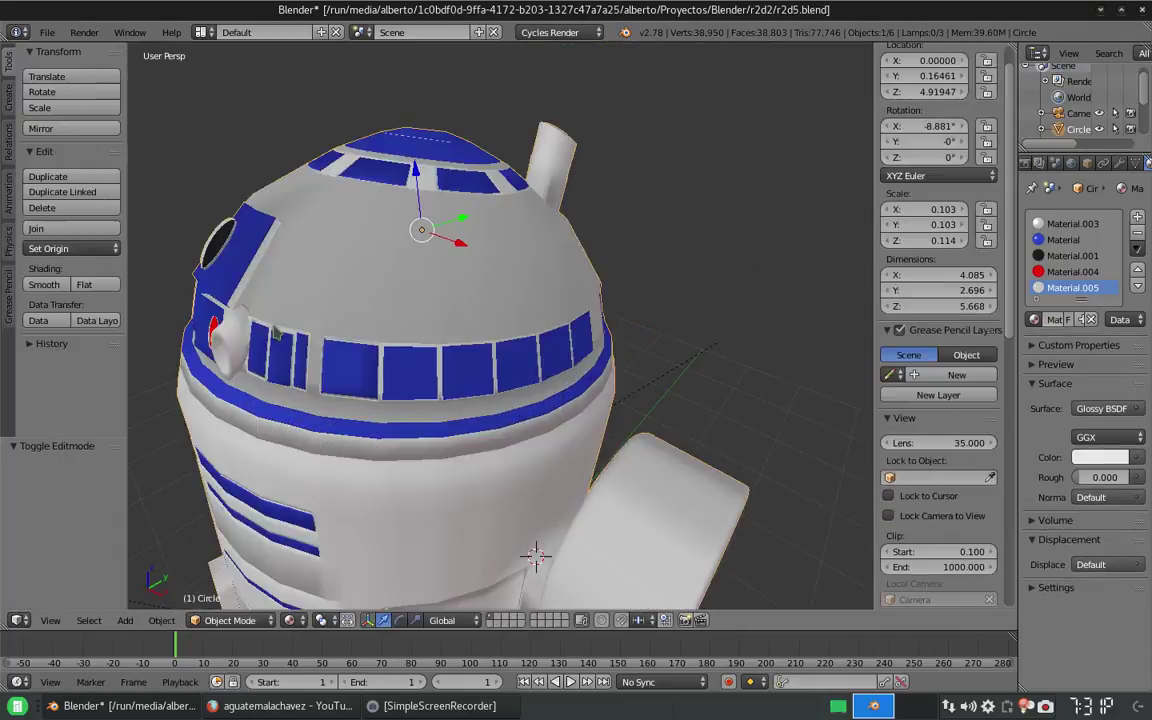
Step: Duplicate the round white projector beside the red front light and move the copy along Y to the back of the dome
{"action": "key", "text": "Tab"}
{"action": "key", "text": "shift+d"}
{"action": "right_click", "coordinate": [533, 556]}
{"action": "middle_click_drag", "start_coordinate": [533, 556], "coordinate": [430, 530]}
{"action": "type", "text": "gy1.829"}
{"action": "key", "text": "Return"}
{"action": "middle_click_drag", "start_coordinate": [531, 557], "coordinate": [500, 510]}
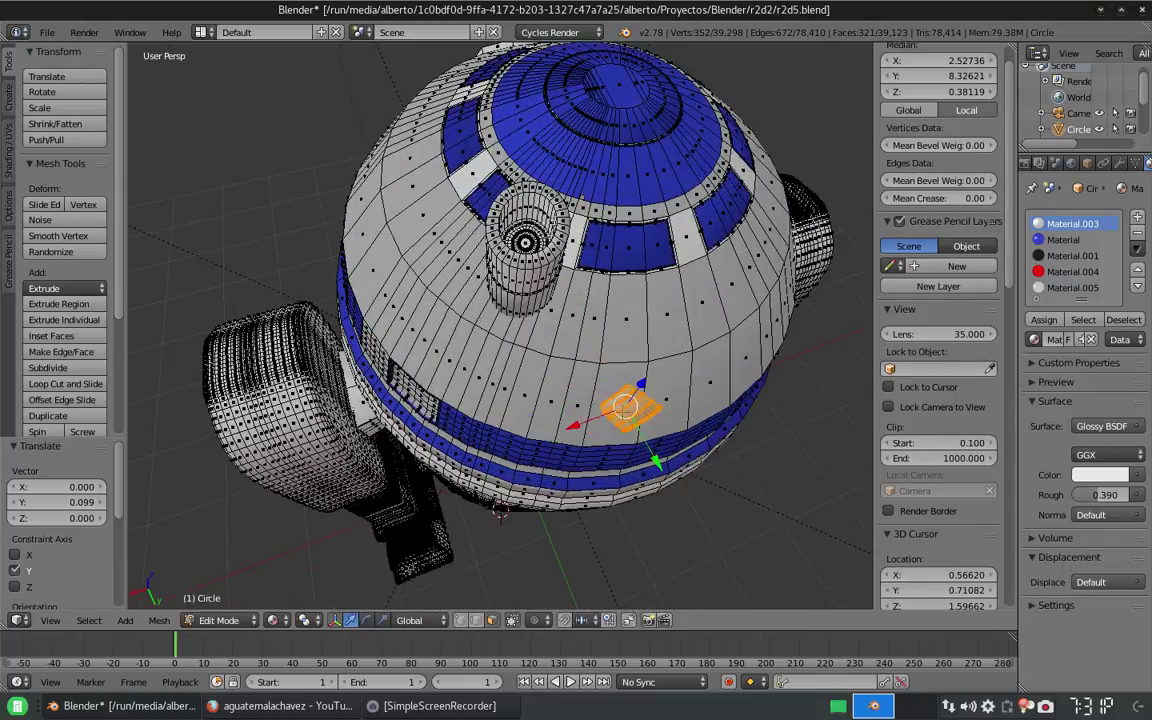
Step: Rotate the duplicated projector about the Z axis and shift it about 0.034 along X
{"action": "key", "text": "r"}
{"action": "key", "text": "z"}
{"action": "key", "text": "g"}
{"action": "key", "text": "x"}
{"action": "key", "text": "Return"}
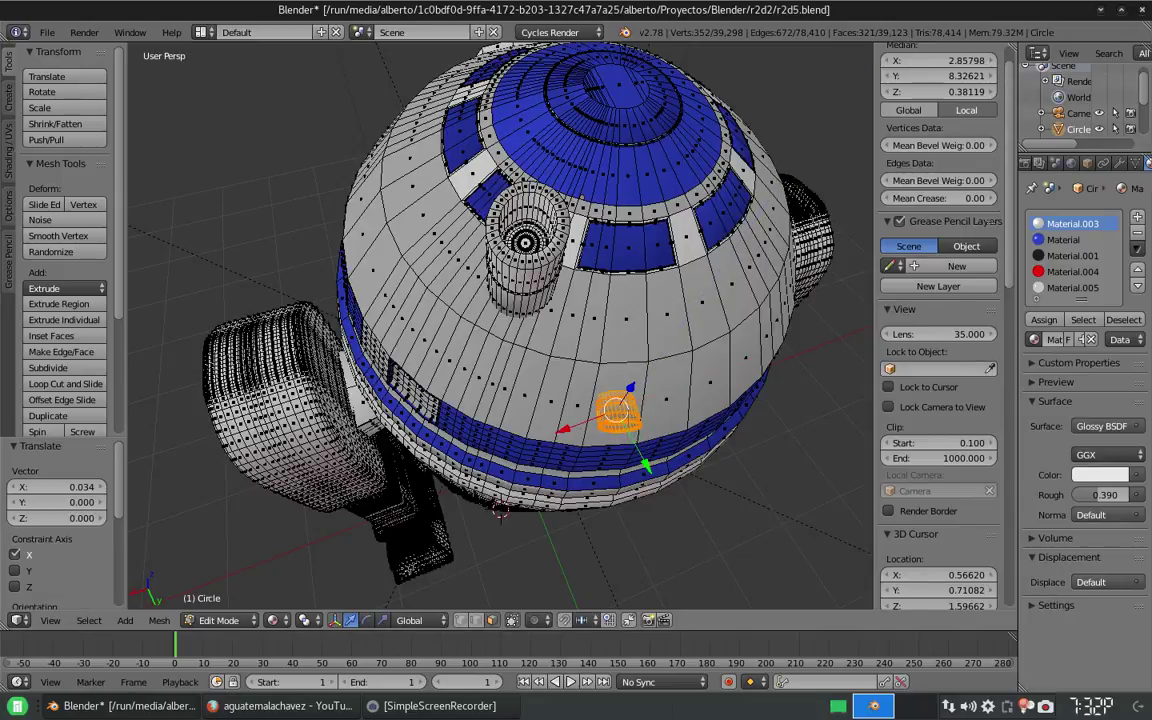
Step: Stretch the duplicated projector along Y by a factor of about 1.459
{"action": "key", "text": "Tab"}
{"action": "key", "text": "Tab"}
{"action": "middle_click_drag", "start_coordinate": [645, 547], "coordinate": [707, 392]}
{"action": "key", "text": "s"}
{"action": "left_click", "coordinate": [685, 400]}
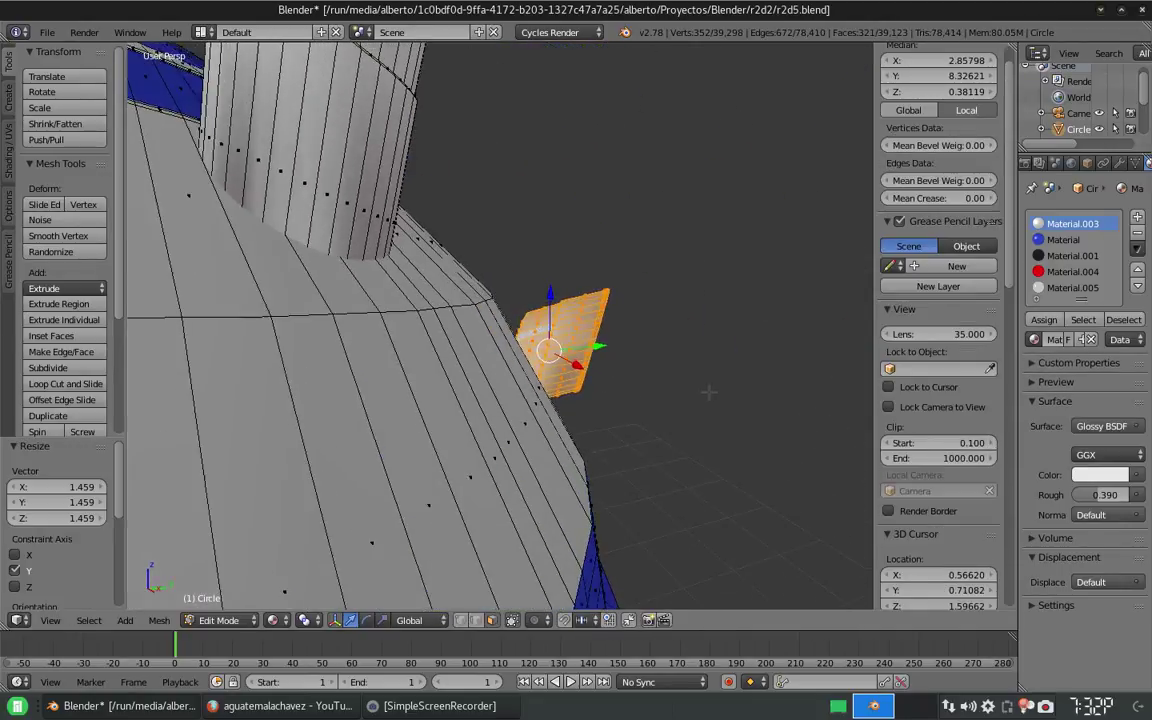
{"action": "key", "text": "g"}
{"action": "key", "text": "y"}
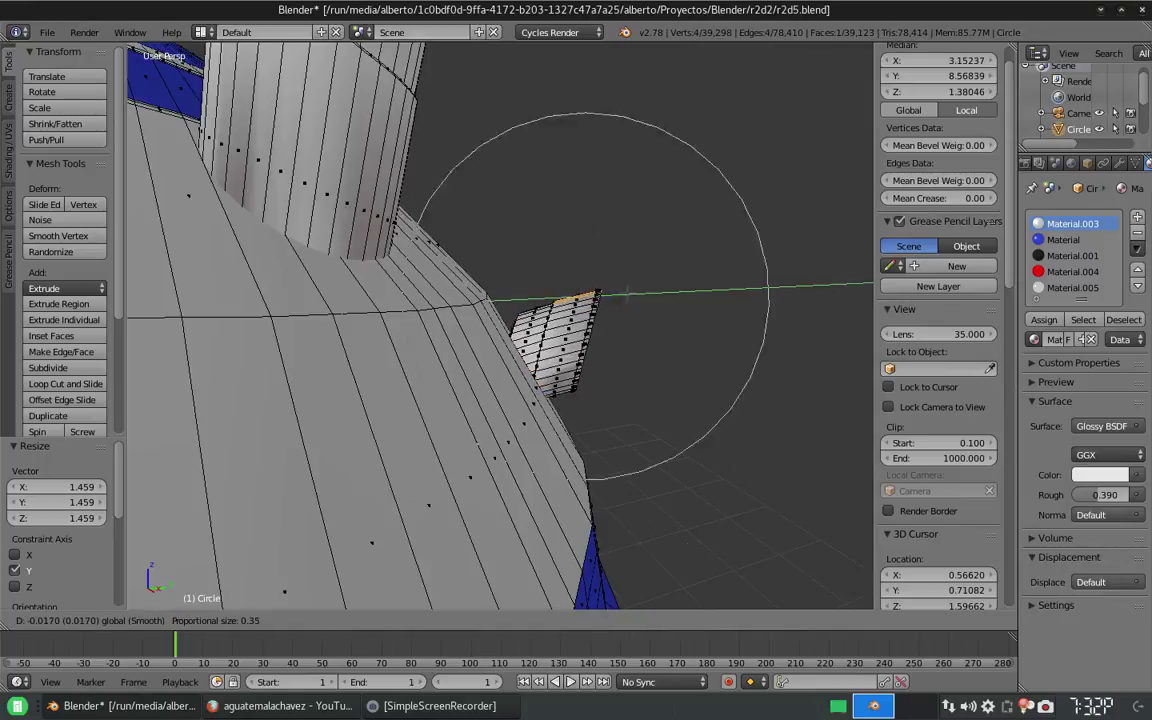
{"action": "scroll", "coordinate": [627, 291], "scroll_direction": "up", "scroll_amount": 4}
{"action": "key", "text": "Return"}
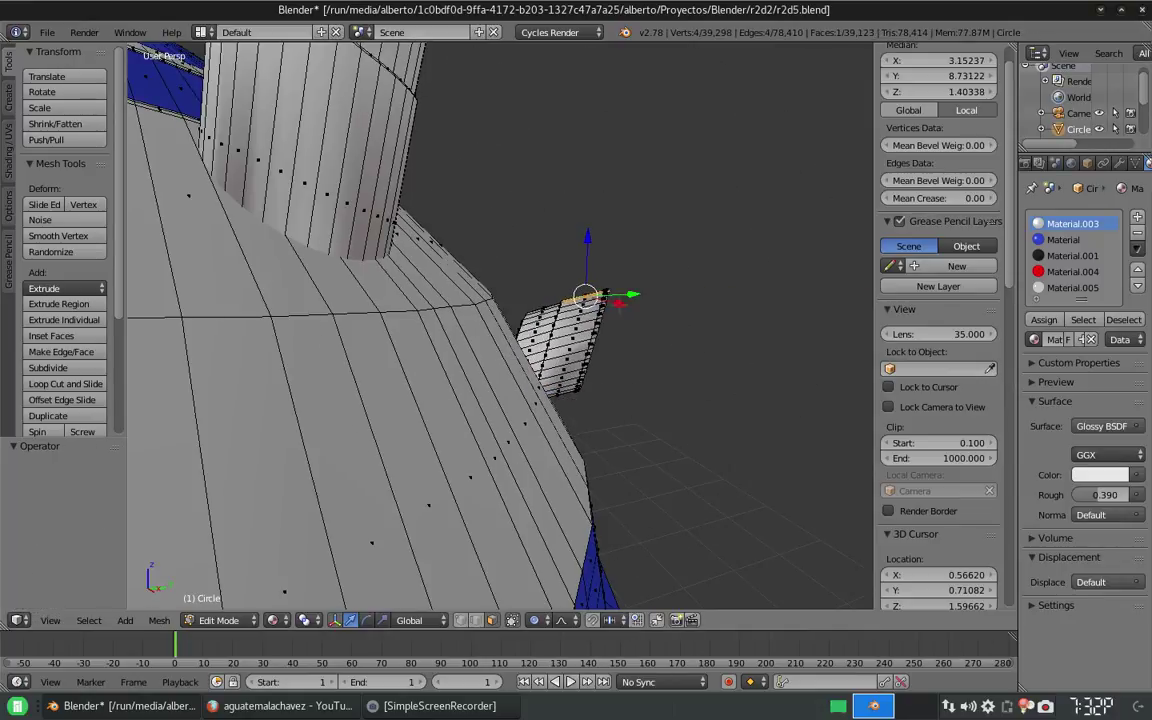
Step: Select the whole linked projector and move it about 0.239 along Y, away from the dome
{"action": "key", "text": "ctrl+l"}
{"action": "key", "text": "g"}
{"action": "key", "text": "y"}
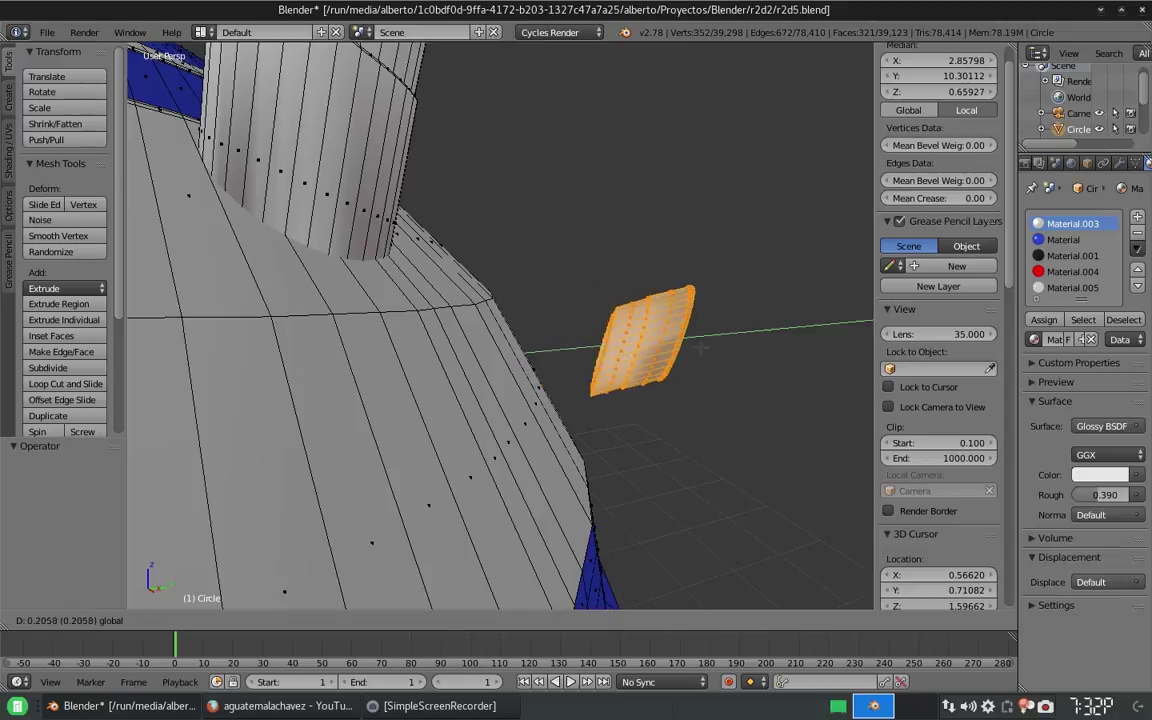
{"action": "key", "text": "Return"}
{"action": "middle_click_drag", "start_coordinate": [450, 330], "coordinate": [500, 320]}
Step: Try to move the projector's upper face along Y with proportional editing
{"action": "key", "text": "ctrl+z"}
{"action": "key", "text": "ctrl+z"}
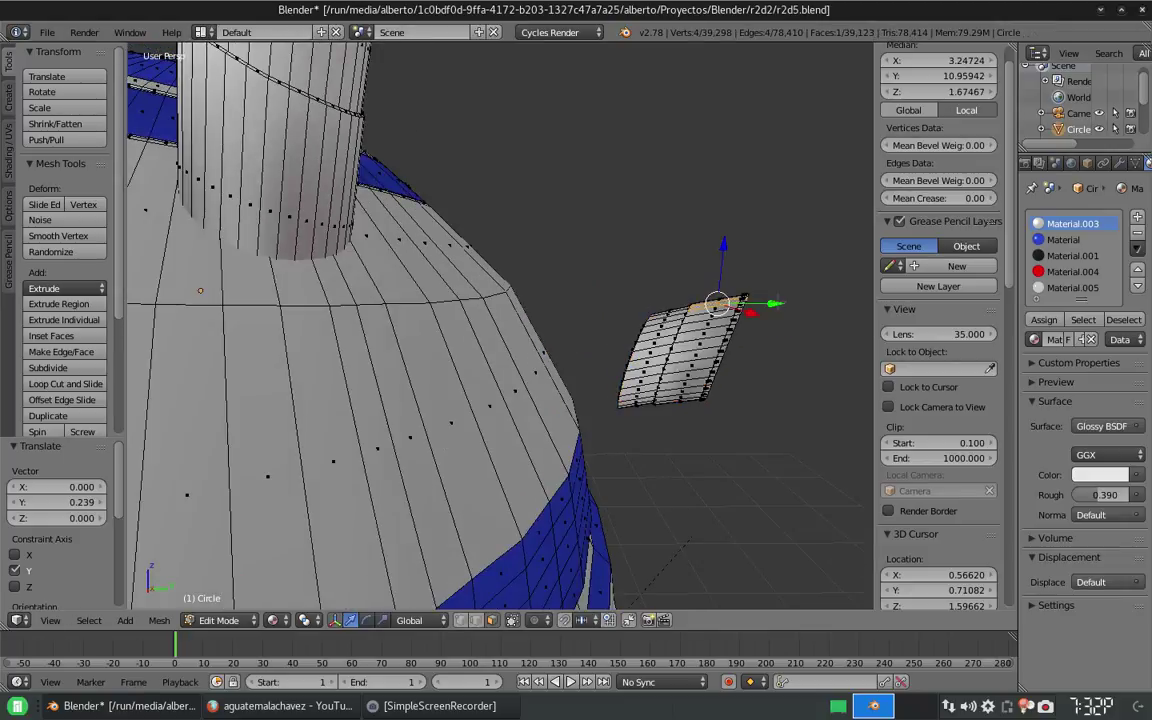
{"action": "key", "text": "g"}
{"action": "key", "text": "y"}
{"action": "scroll", "coordinate": [730, 304], "scroll_direction": "down", "scroll_amount": 4}
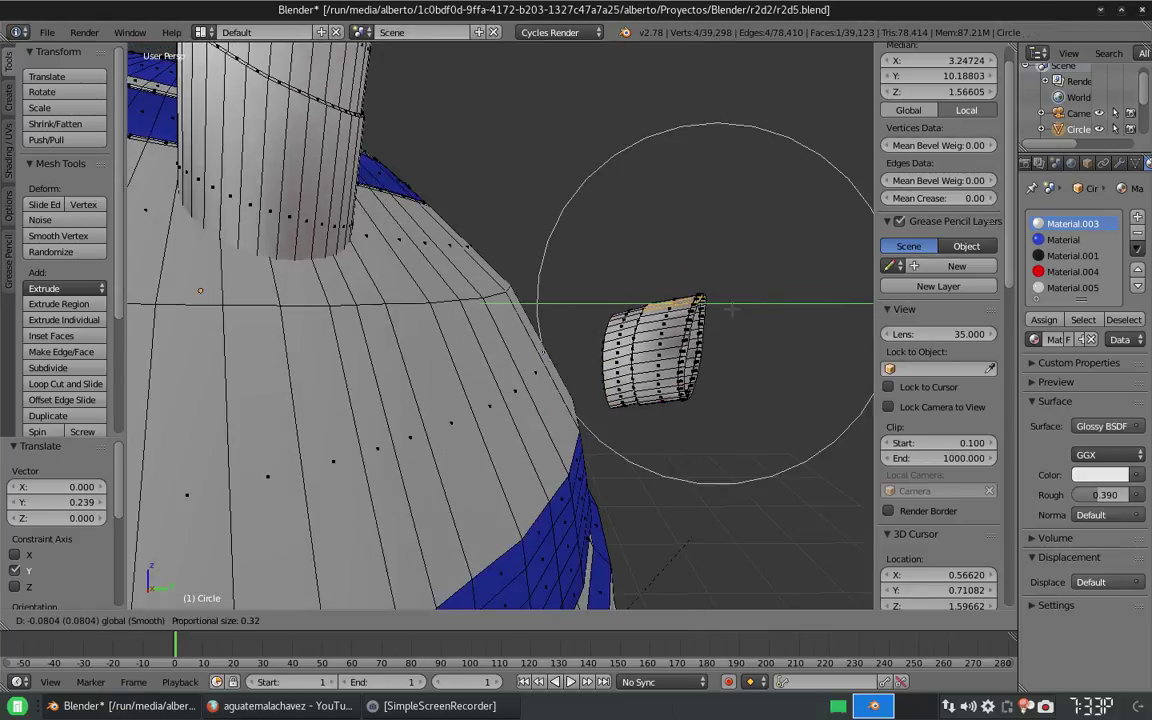
{"action": "left_click", "coordinate": [731, 310]}
{"action": "middle_click_drag", "start_coordinate": [731, 310], "coordinate": [548, 316]}
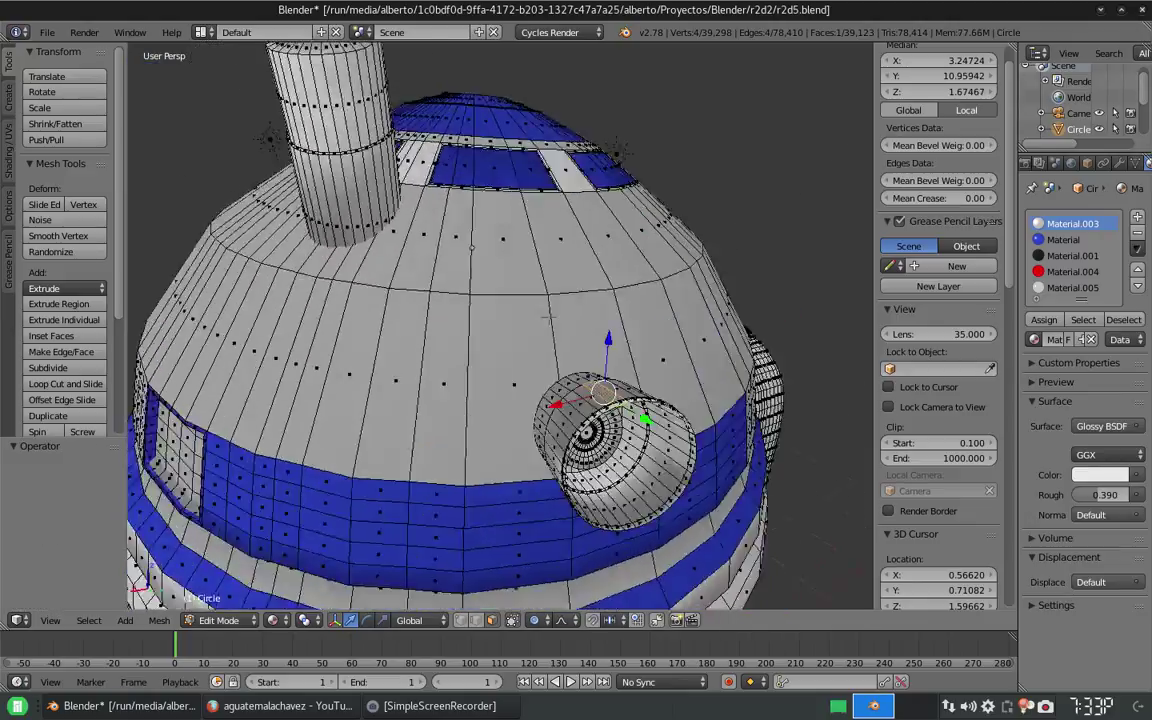
Step: Select the projector's outer rim edge loop and expand the selection over the surrounding body
{"action": "key", "text": "KP_Decimal"}
{"action": "key", "text": "a"}
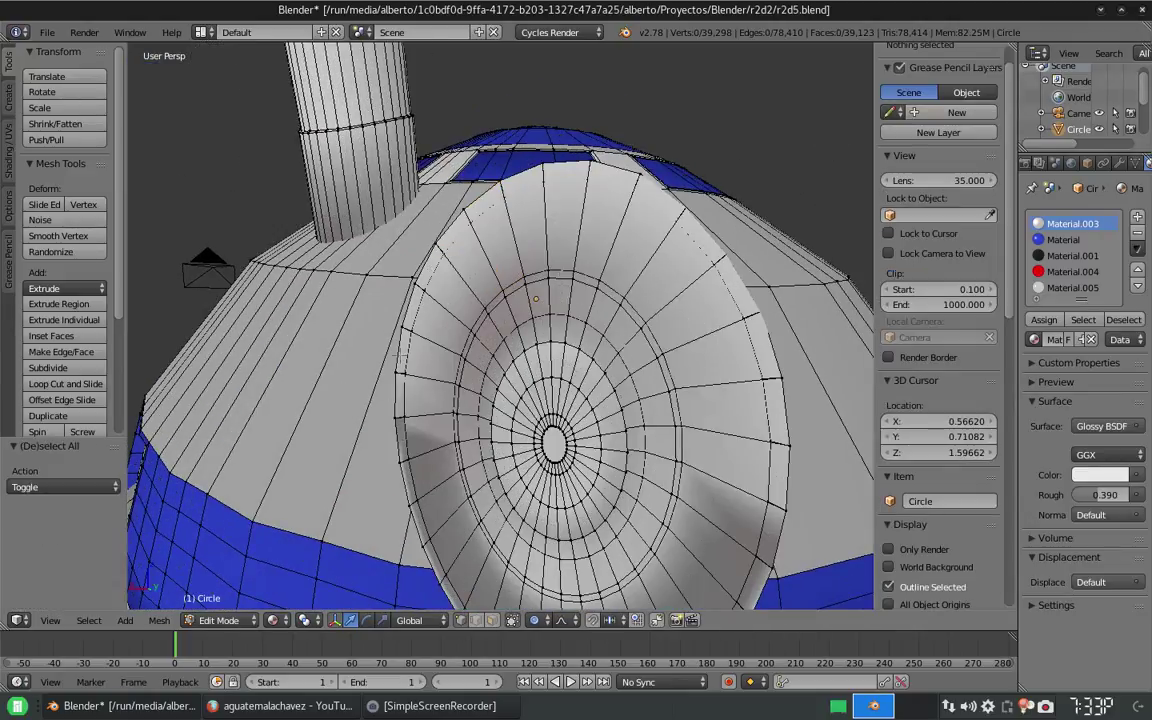
{"action": "middle_click_drag", "start_coordinate": [364, 312], "coordinate": [680, 140]}
{"action": "right_click", "coordinate": [330, 300], "text": "alt"}
{"action": "middle_click_drag", "start_coordinate": [330, 300], "coordinate": [490, 255]}
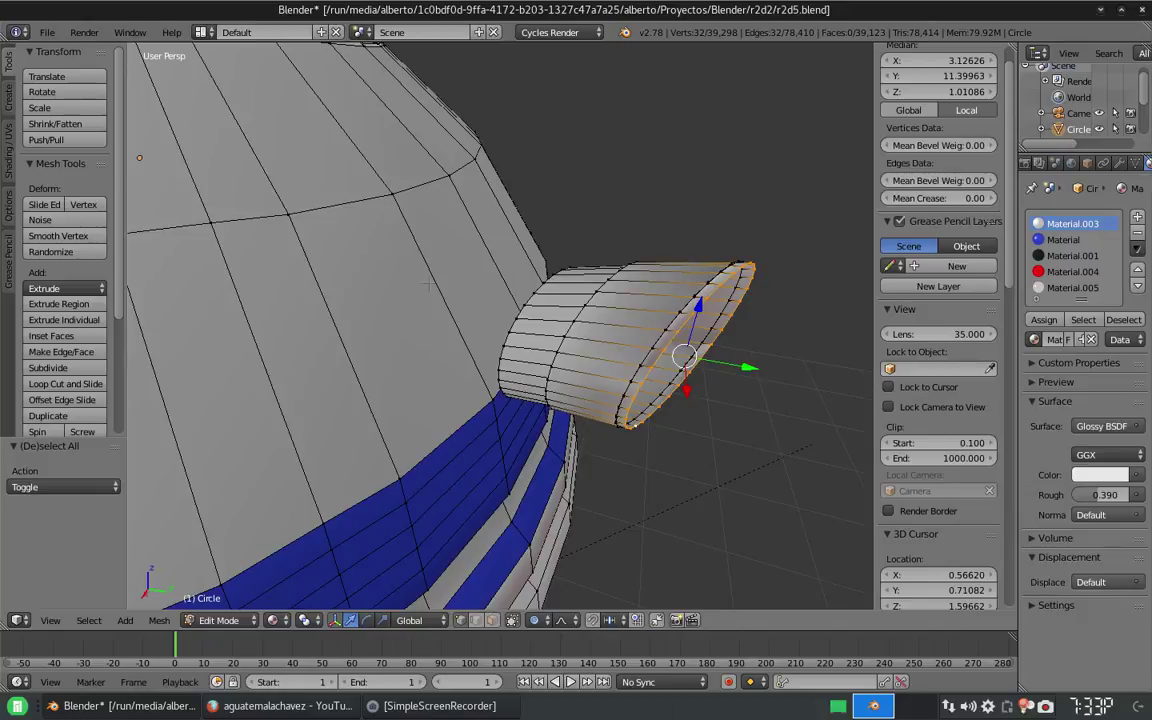
{"action": "key", "text": "ctrl+KP_Subtract"}
{"action": "key", "text": "ctrl+KP_Add"}
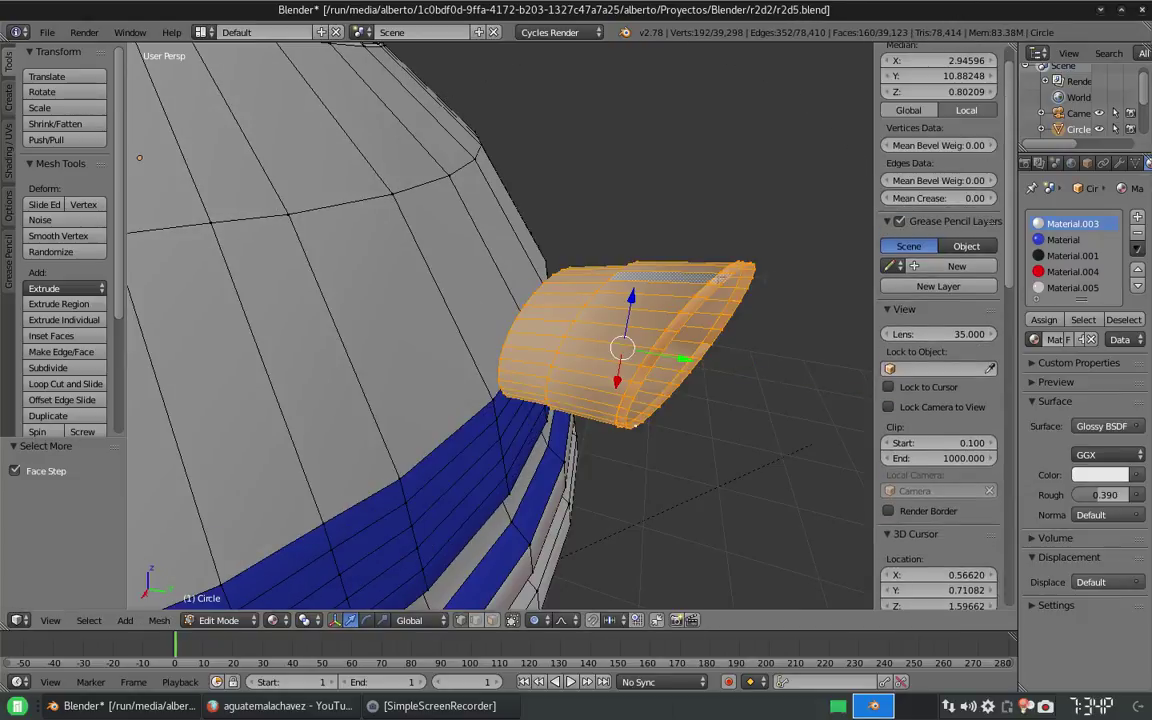
{"action": "middle_click_drag", "start_coordinate": [450, 345], "coordinate": [570, 345]}
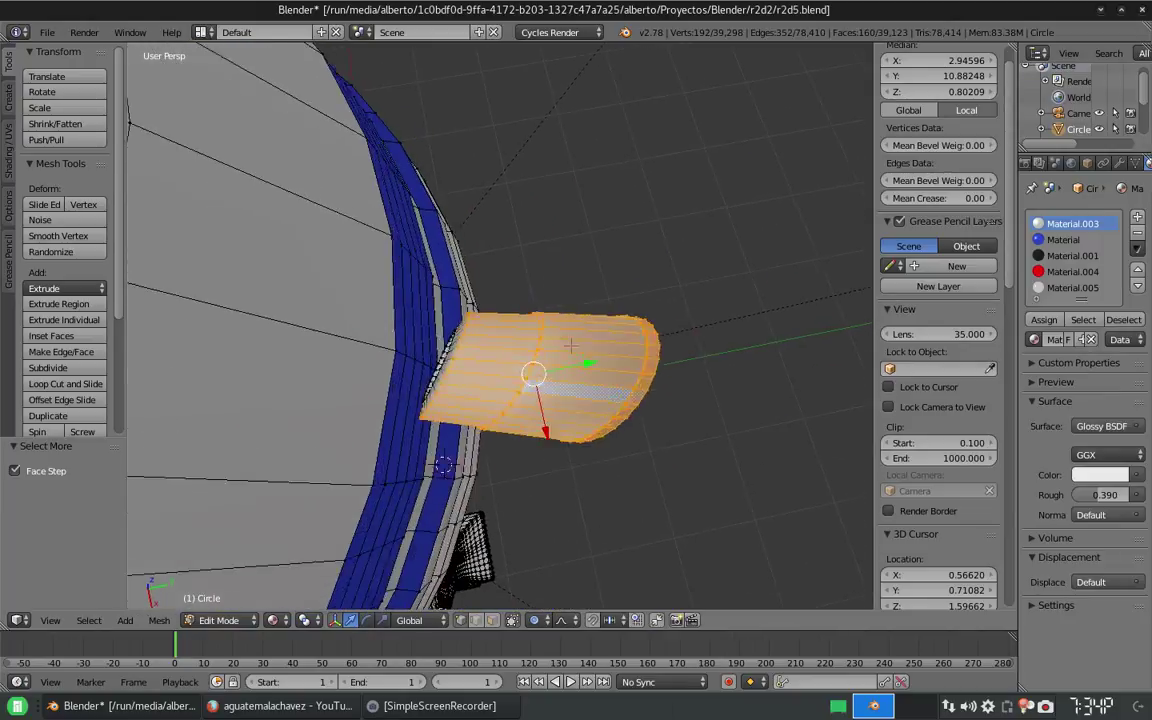
{"action": "right_click", "coordinate": [718, 390]}
{"action": "middle_click_drag", "start_coordinate": [718, 390], "coordinate": [631, 404]}
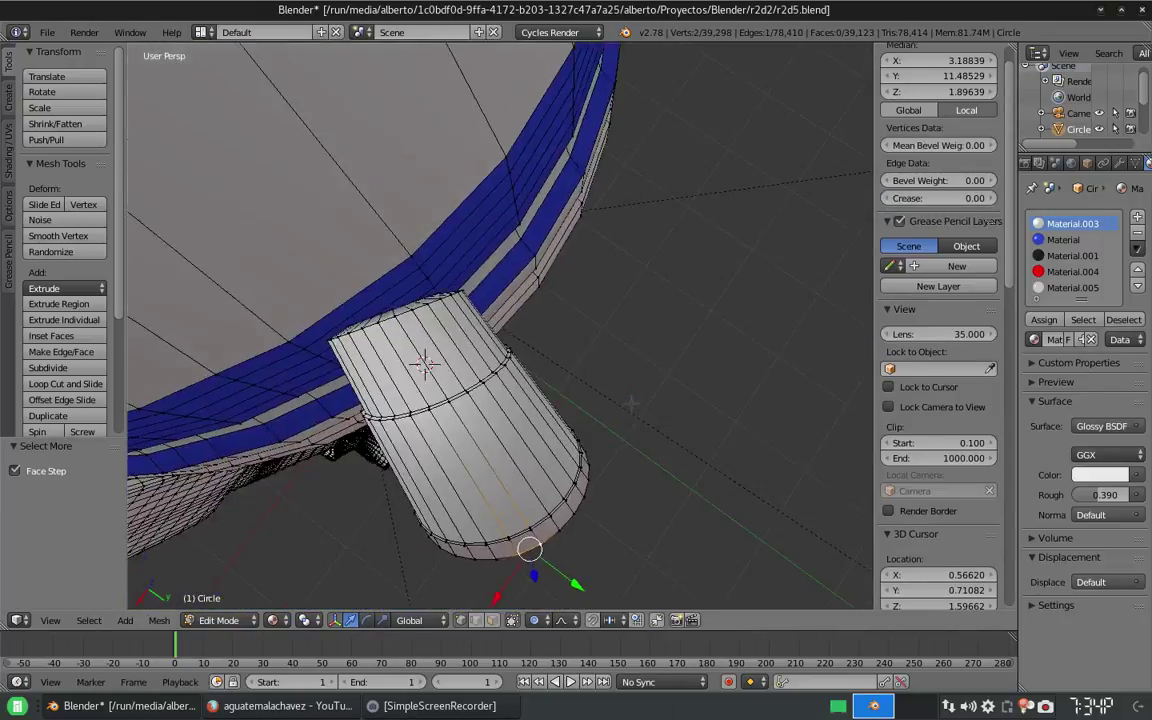
{"action": "key", "text": "KP_7"}
{"action": "right_click", "coordinate": [583, 190]}
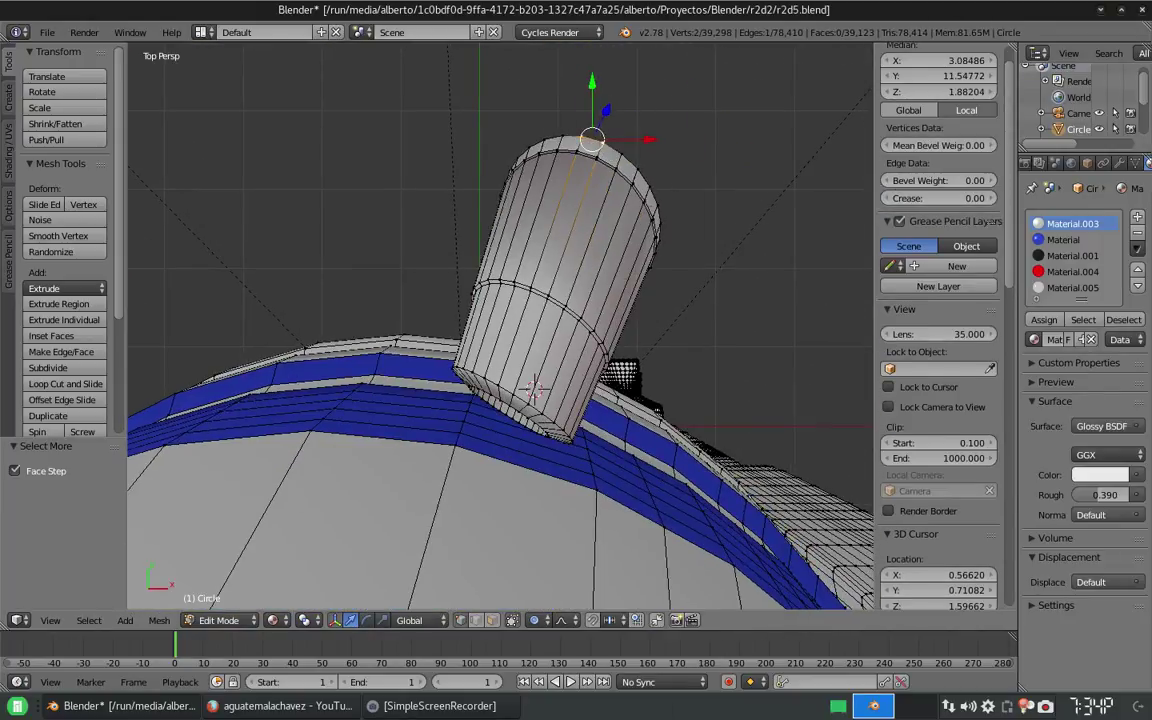
{"action": "middle_click_drag", "start_coordinate": [631, 404], "coordinate": [570, 360]}
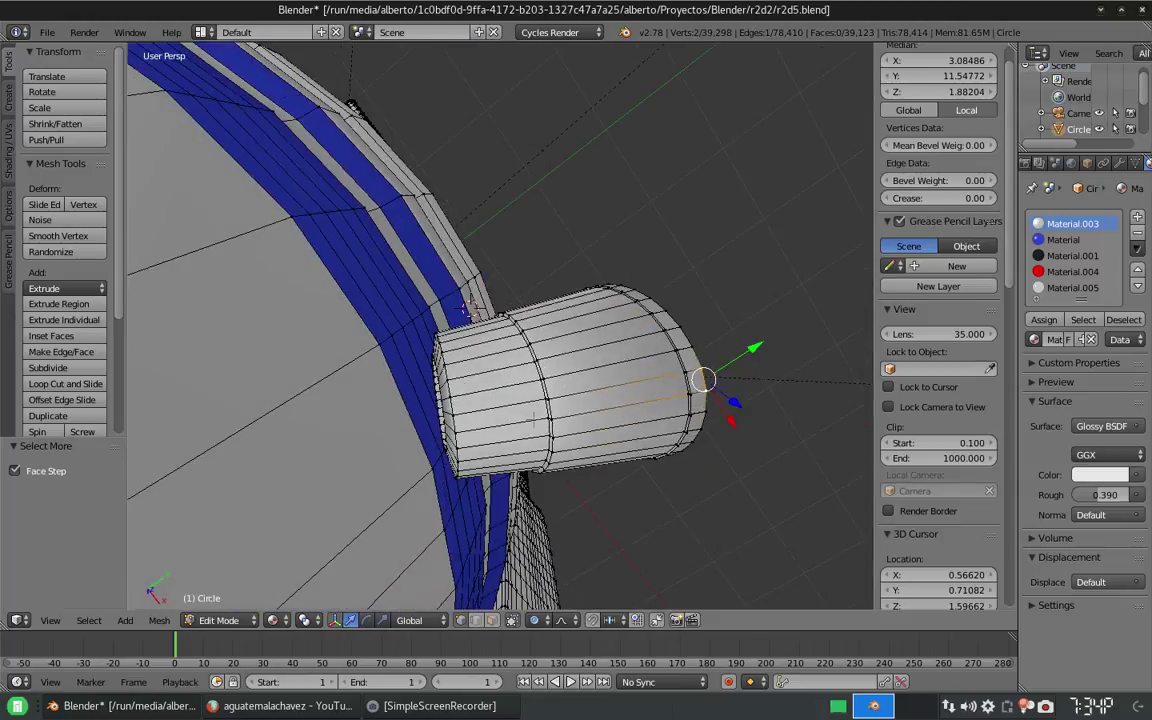
{"action": "scroll", "coordinate": [595, 427], "scroll_direction": "down", "scroll_amount": 2}
Step: Flatten the projector's outer rim loop by scaling it to 0 along Y
{"action": "left_click", "coordinate": [595, 427]}
{"action": "middle_click_drag", "start_coordinate": [595, 427], "coordinate": [450, 420]}
{"action": "right_click", "coordinate": [478, 410], "text": "alt"}
{"action": "key", "text": "s"}
{"action": "key", "text": "y"}
{"action": "key", "text": "0"}
{"action": "key", "text": "Return"}
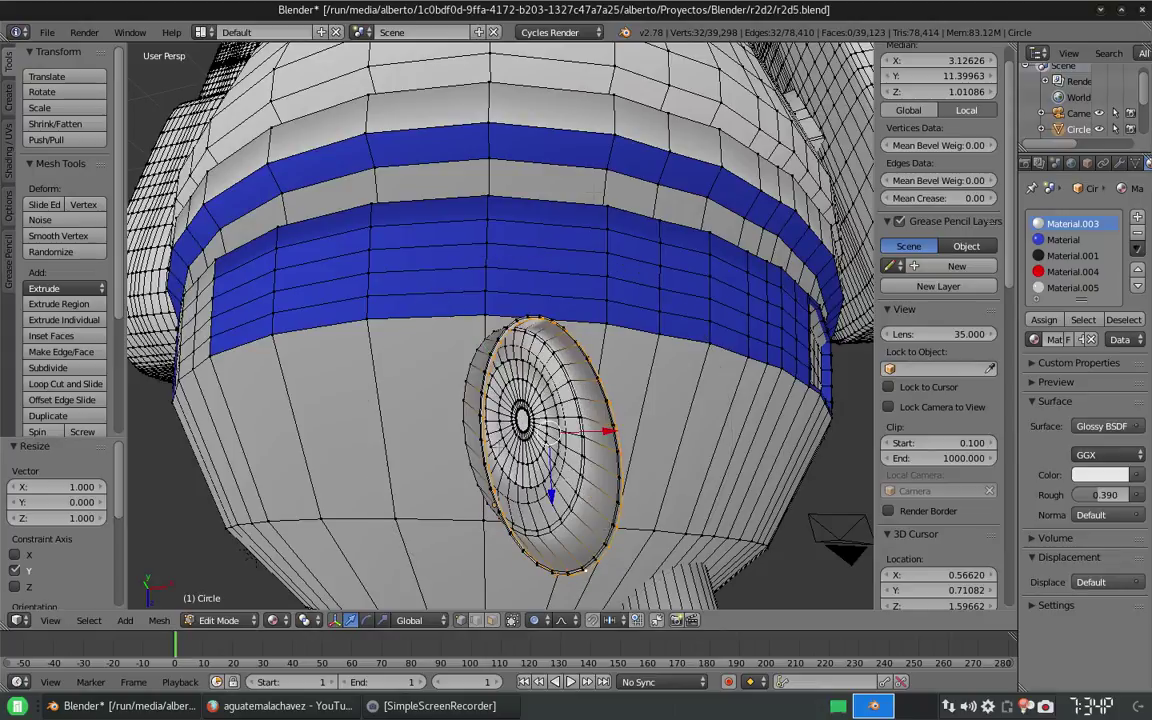
Step: Flatten the edge loop around the projector's middle by scaling it to 0 along Y
{"action": "key", "text": "Tab"}
{"action": "scroll", "coordinate": [651, 310], "scroll_direction": "up", "scroll_amount": 5}
{"action": "middle_click_drag", "start_coordinate": [651, 310], "coordinate": [617, 238]}
{"action": "key", "text": "a"}
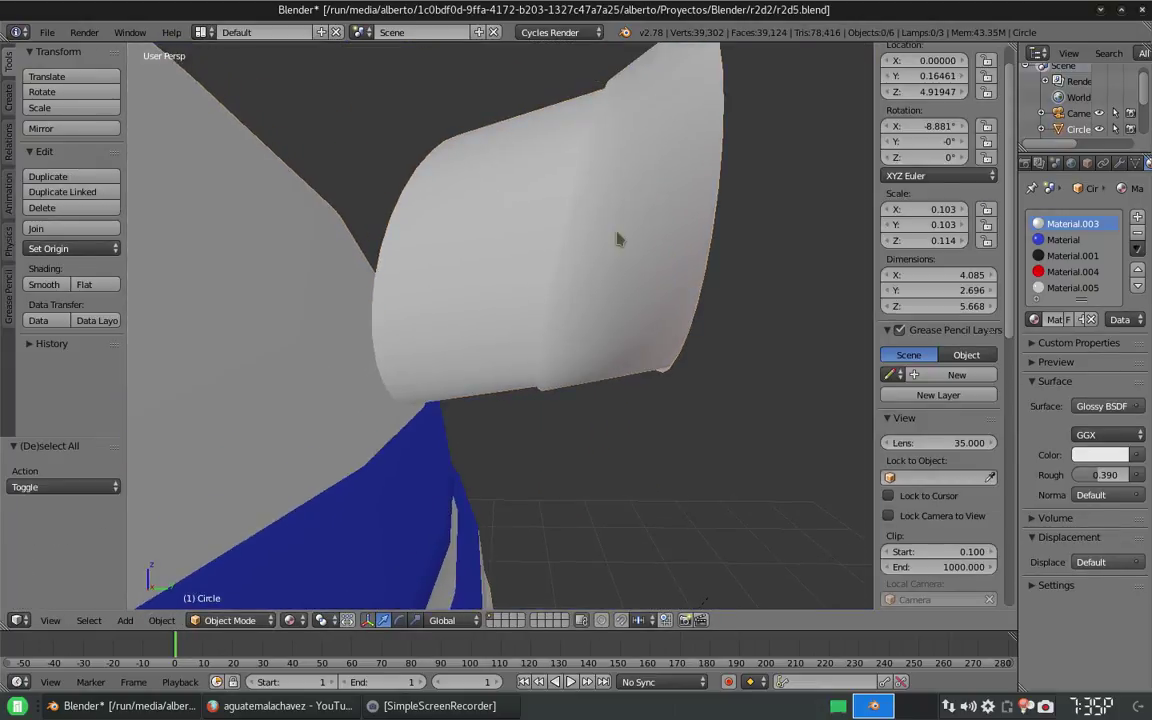
{"action": "key", "text": "Tab"}
{"action": "right_click", "coordinate": [595, 250], "text": "alt"}
{"action": "key", "text": "s"}
{"action": "key", "text": "y"}
{"action": "key", "text": "0"}
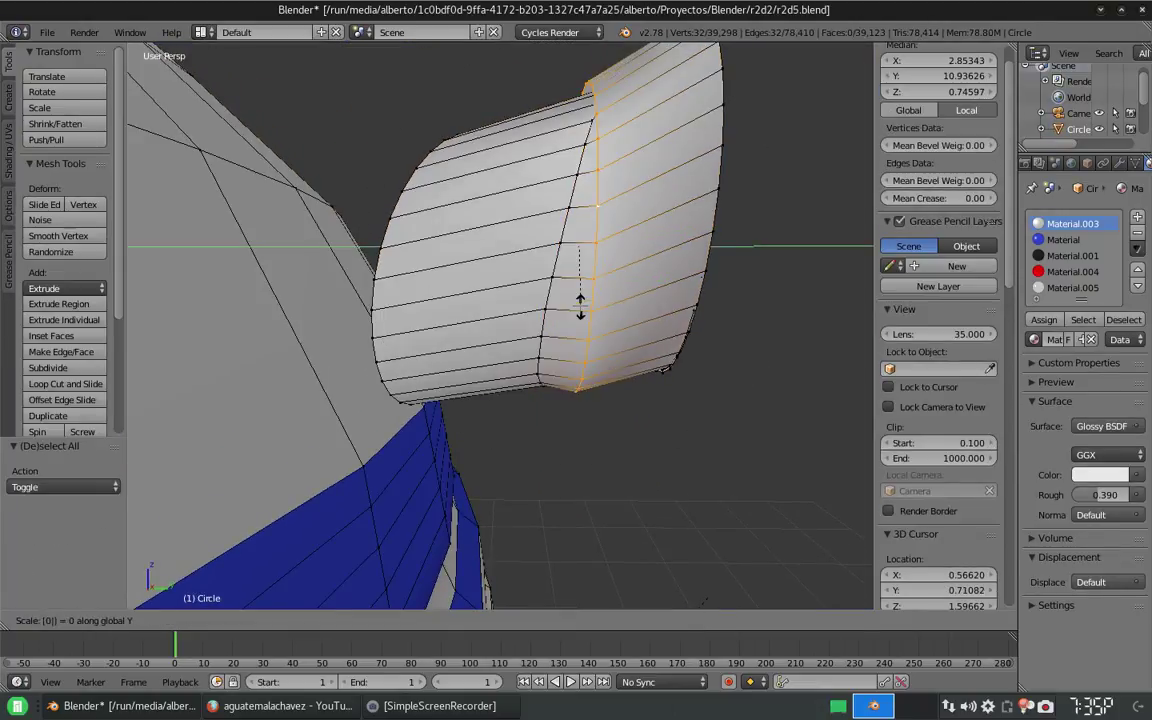
{"action": "key", "text": "Return"}
Step: Flatten the projector's rear edge loop, nearest the dome, along Y
{"action": "scroll", "coordinate": [580, 305], "scroll_direction": "up", "scroll_amount": 2}
{"action": "middle_click_drag", "start_coordinate": [580, 305], "coordinate": [240, 256]}
{"action": "key", "text": "a"}
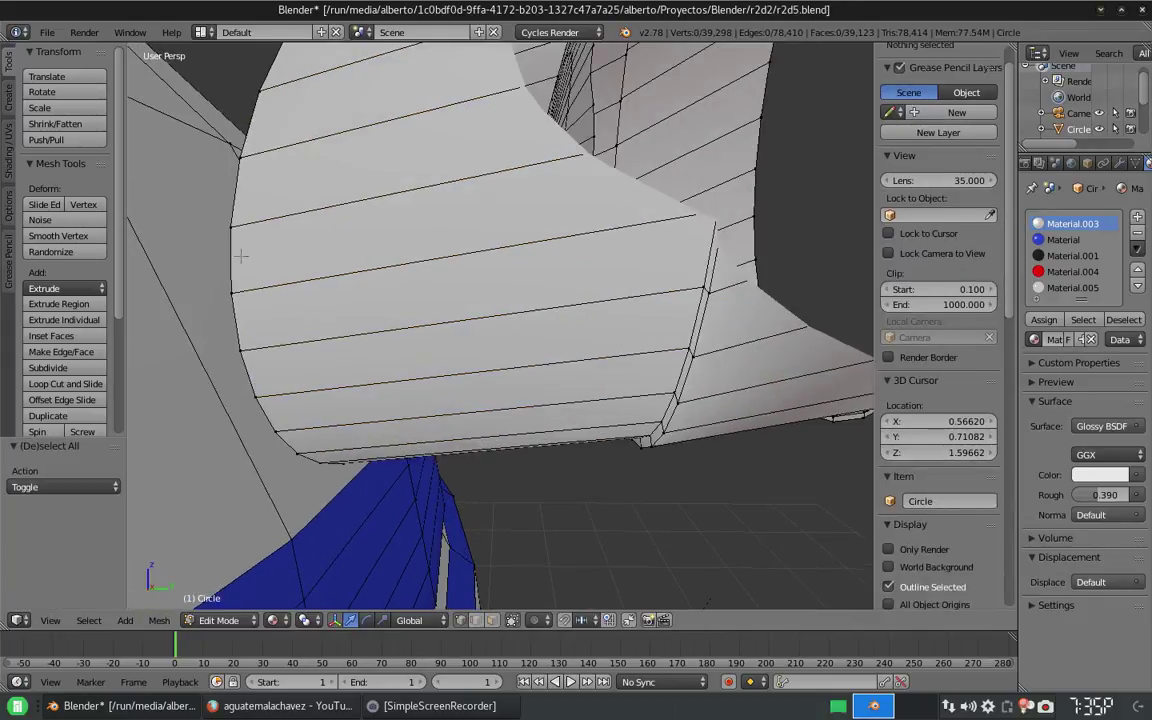
{"action": "key", "text": "ctrl+z"}
{"action": "key", "text": "KP_Decimal"}
{"action": "middle_click_drag", "start_coordinate": [467, 379], "coordinate": [362, 280]}
{"action": "scroll", "coordinate": [362, 280], "scroll_direction": "up", "scroll_amount": 2}
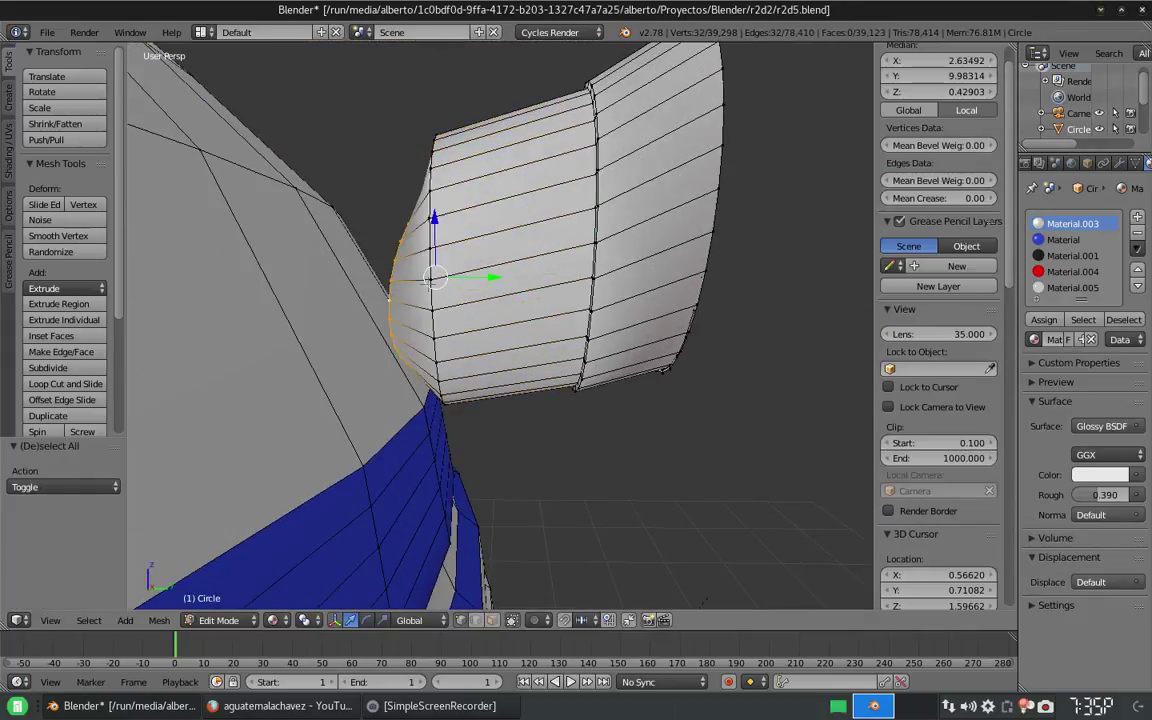
Step: Select the whole linked projector, stretch it by about 1.803 along Y and shift it about 0.028 along Y
{"action": "scroll", "coordinate": [480, 300], "scroll_direction": "down", "scroll_amount": 2}
{"action": "middle_click_drag", "start_coordinate": [480, 300], "coordinate": [525, 315]}
{"action": "key", "text": "l"}
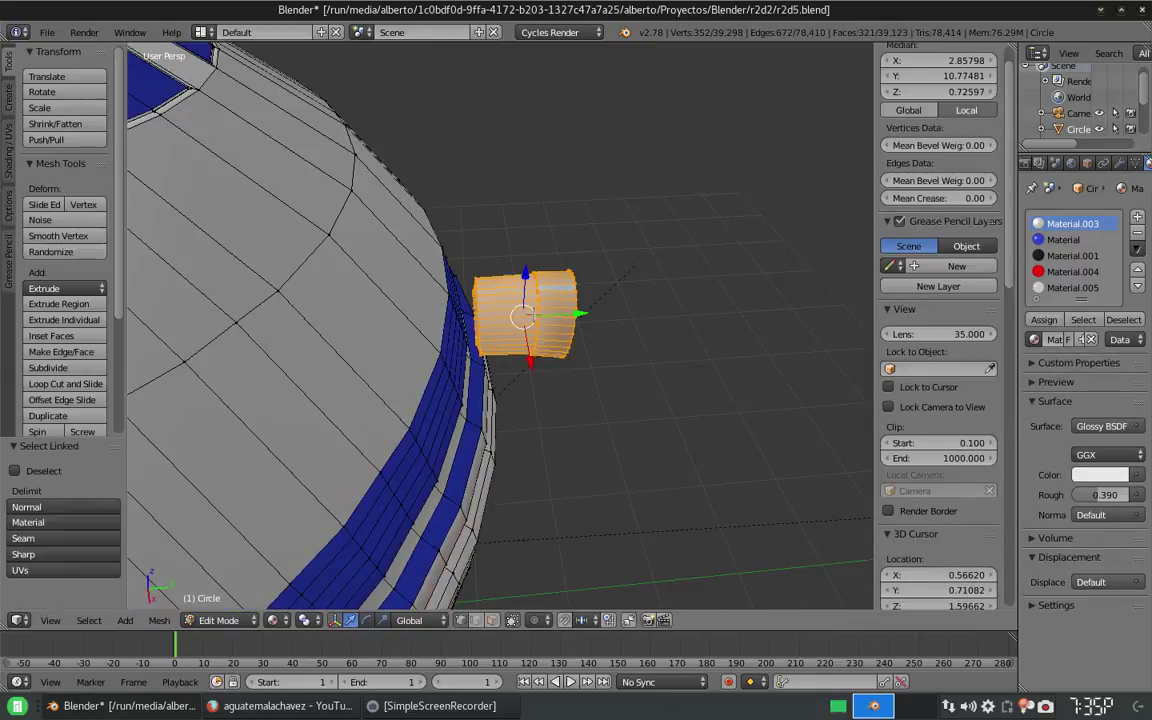
{"action": "key", "text": "g"}
{"action": "key", "text": "y"}
{"action": "key", "text": "Return"}
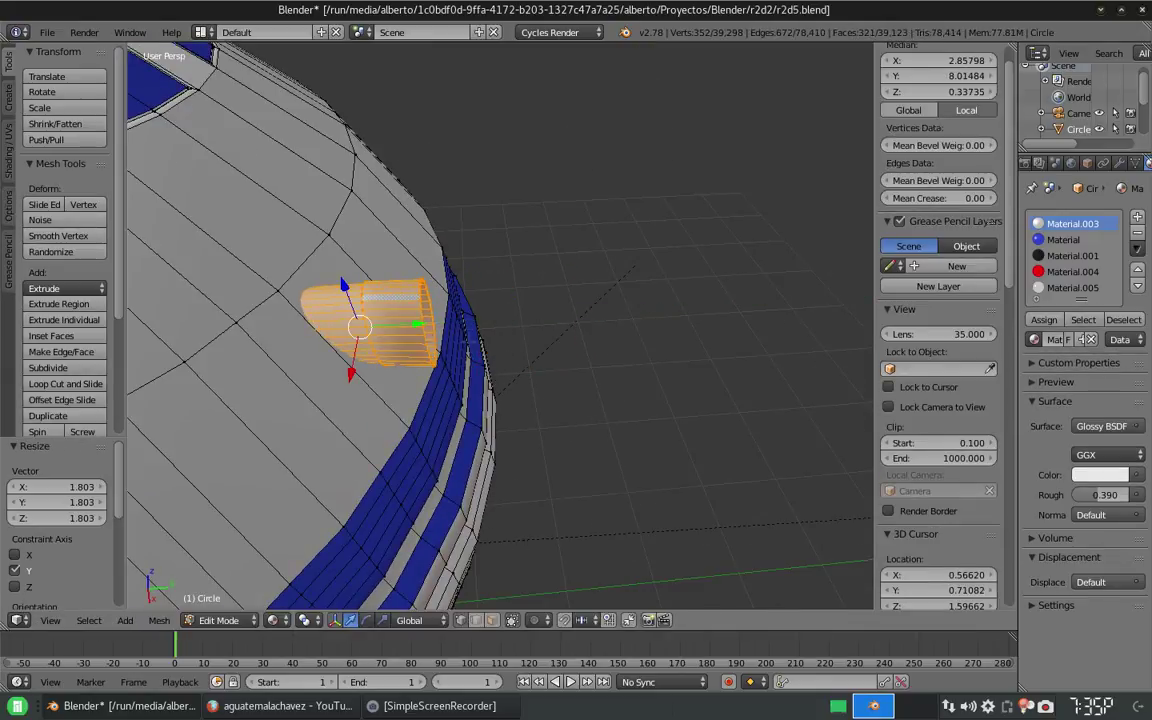
{"action": "left_click", "coordinate": [427, 321]}
{"action": "middle_click_drag", "start_coordinate": [427, 321], "coordinate": [507, 317]}
{"action": "scroll", "coordinate": [507, 317], "scroll_direction": "up", "scroll_amount": 2}
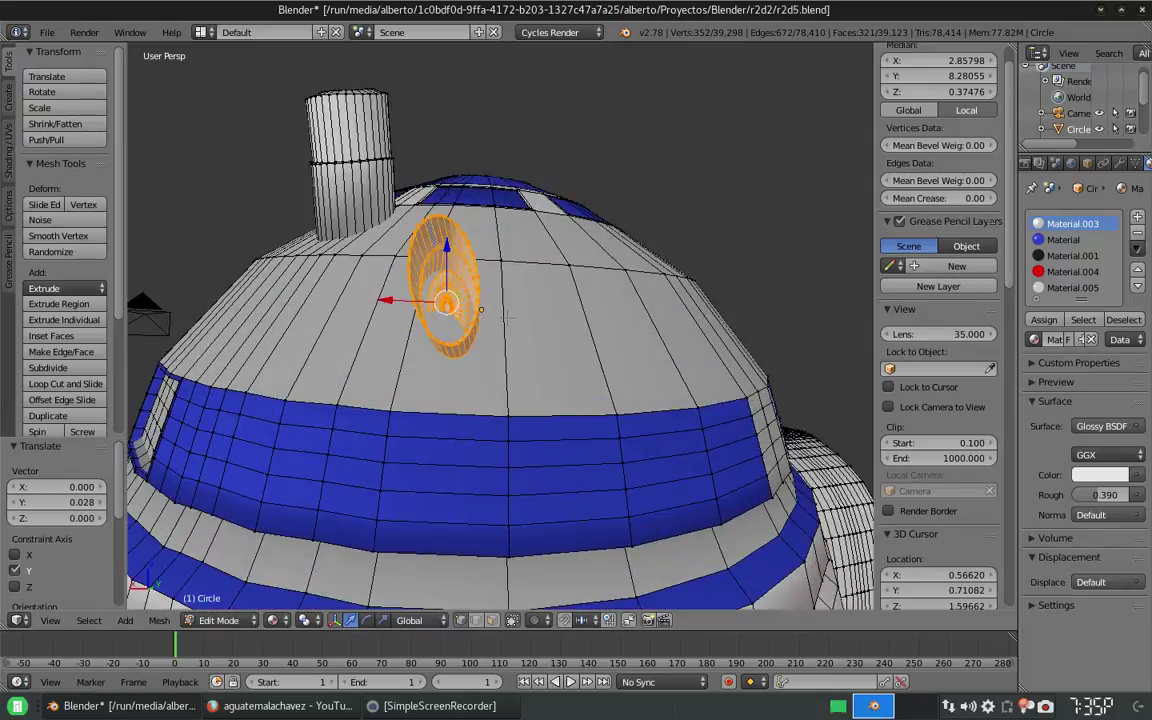
Step: Delete the whole selected projector from the dome
{"action": "left_click", "coordinate": [597, 378]}
{"action": "middle_click_drag", "start_coordinate": [597, 378], "coordinate": [622, 484]}
{"action": "key", "text": "x"}
{"action": "left_click", "coordinate": [620, 385]}
Step: Add a 32-vertex circle of radius 1, raise it to dome height and move it about 1.275 along Y
{"action": "scroll", "coordinate": [620, 385], "scroll_direction": "down", "scroll_amount": 5}
{"action": "key", "text": "shift+a"}
{"action": "left_click", "coordinate": [591, 512]}
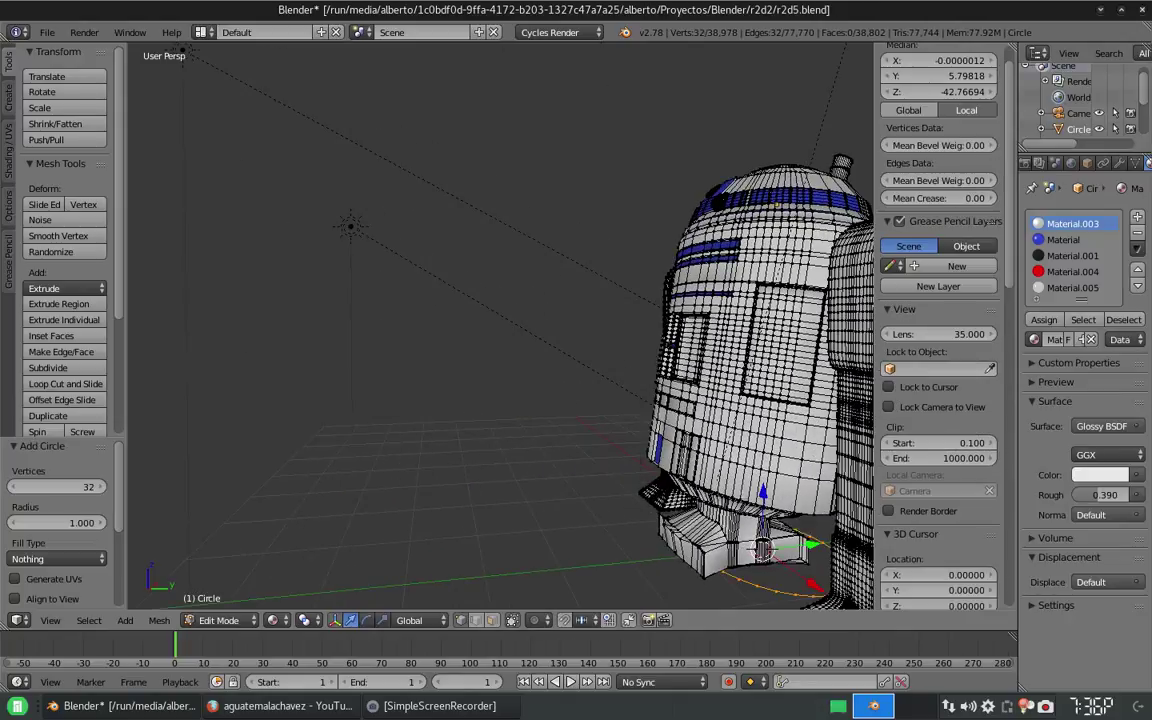
{"action": "left_click", "coordinate": [762, 551]}
{"action": "key", "text": "KP_Decimal"}
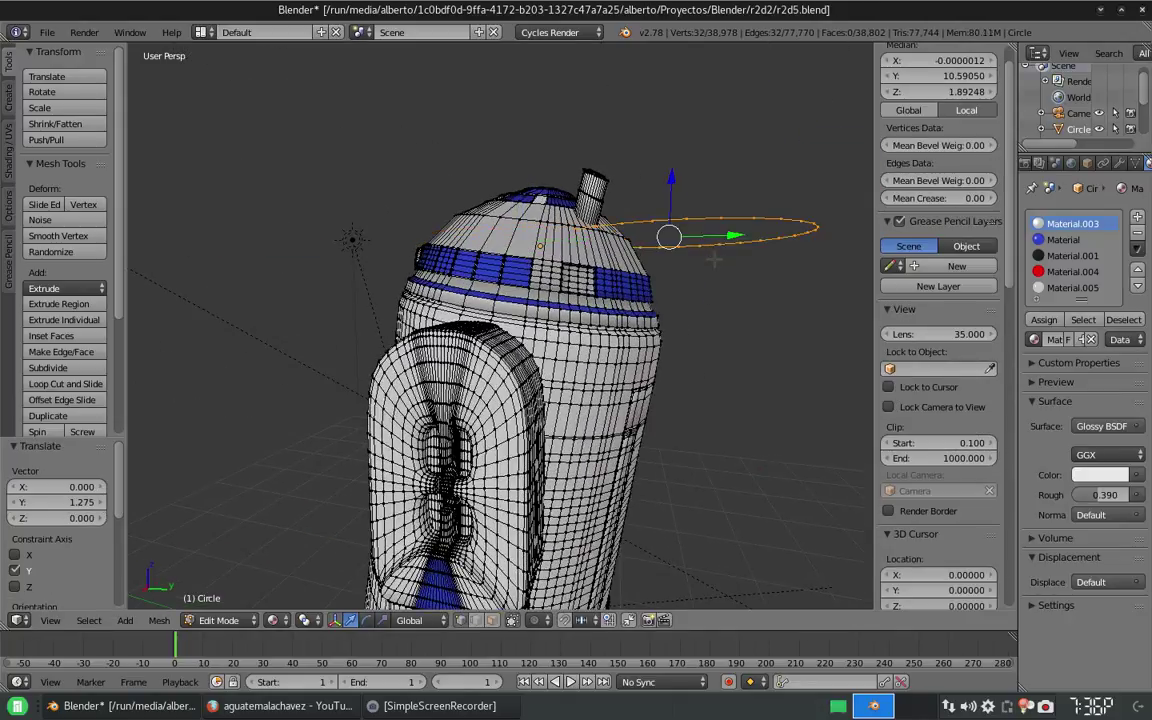
Step: Stand the circle upright facing away from the rear of the dome and scale it to about 0.083
{"action": "key", "text": "Return"}
{"action": "middle_click_drag", "start_coordinate": [712, 258], "coordinate": [717, 349]}
{"action": "left_click", "coordinate": [570, 258]}
{"action": "key", "text": "KP_Decimal"}
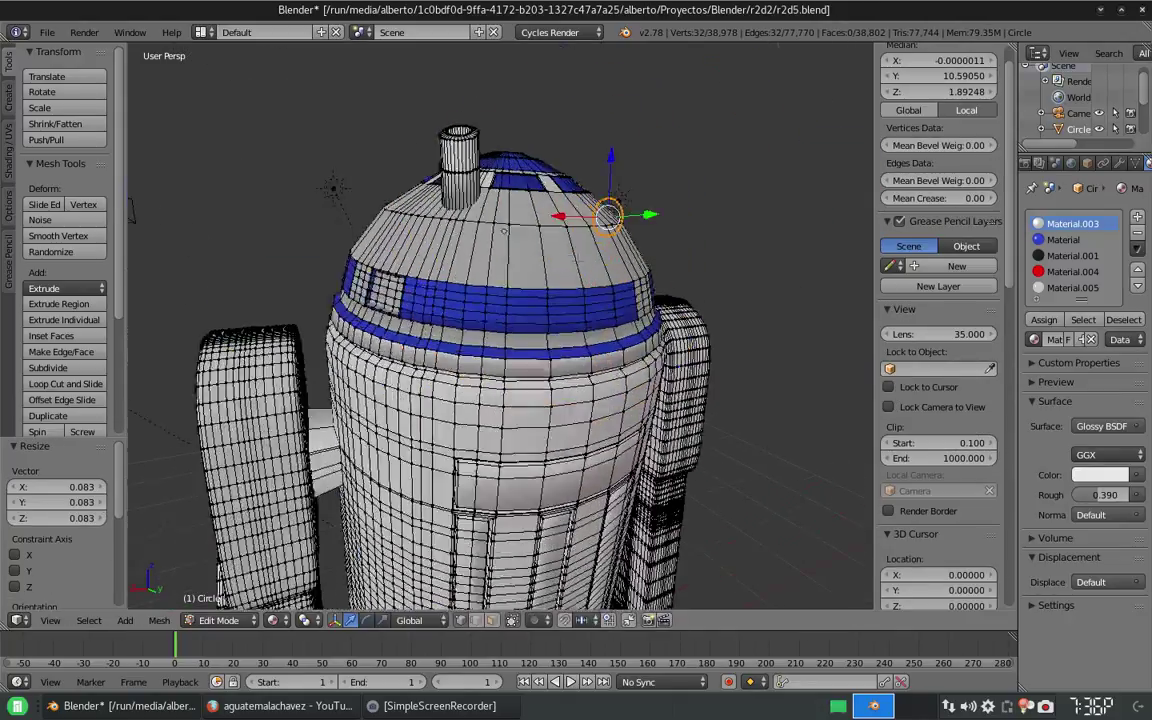
Step: Extrude the circle into a stepped hollow cylinder, scaling the inner rim to about 0.848 and extruding it about -0.136 along Y
{"action": "left_click", "coordinate": [636, 324]}
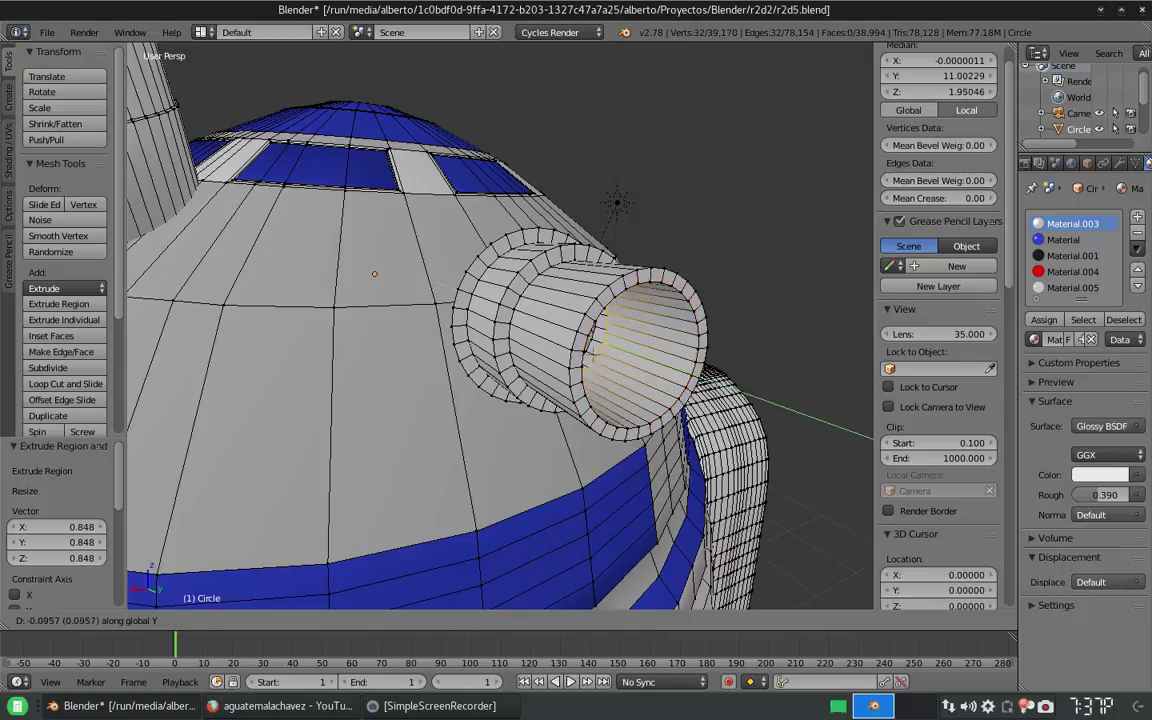
{"action": "key", "text": "Return"}
{"action": "scroll", "coordinate": [500, 320], "scroll_direction": "down", "scroll_amount": 4}
{"action": "scroll", "coordinate": [500, 320], "scroll_direction": "up", "scroll_amount": 5}
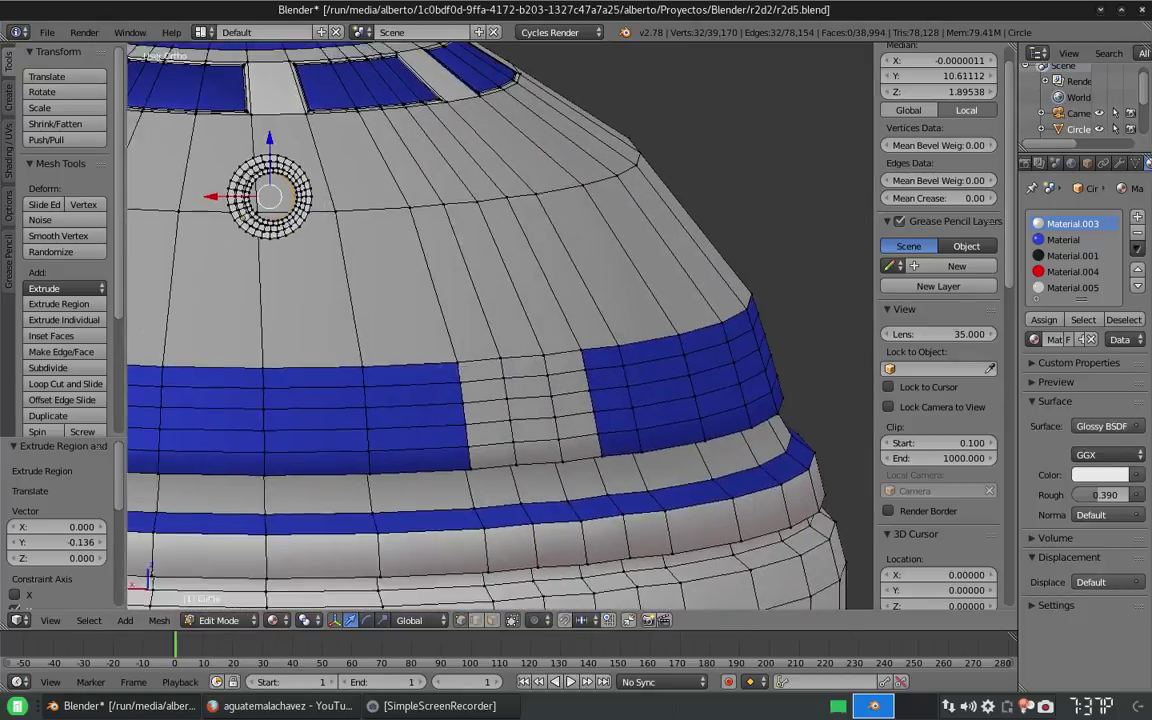
Step: Close the cylinder's inner opening by merging the innermost ring at its center
{"action": "key", "text": "KP_Decimal"}
{"action": "key", "text": "KP_5"}
{"action": "key", "text": "alt+m"}
{"action": "left_click", "coordinate": [430, 345]}
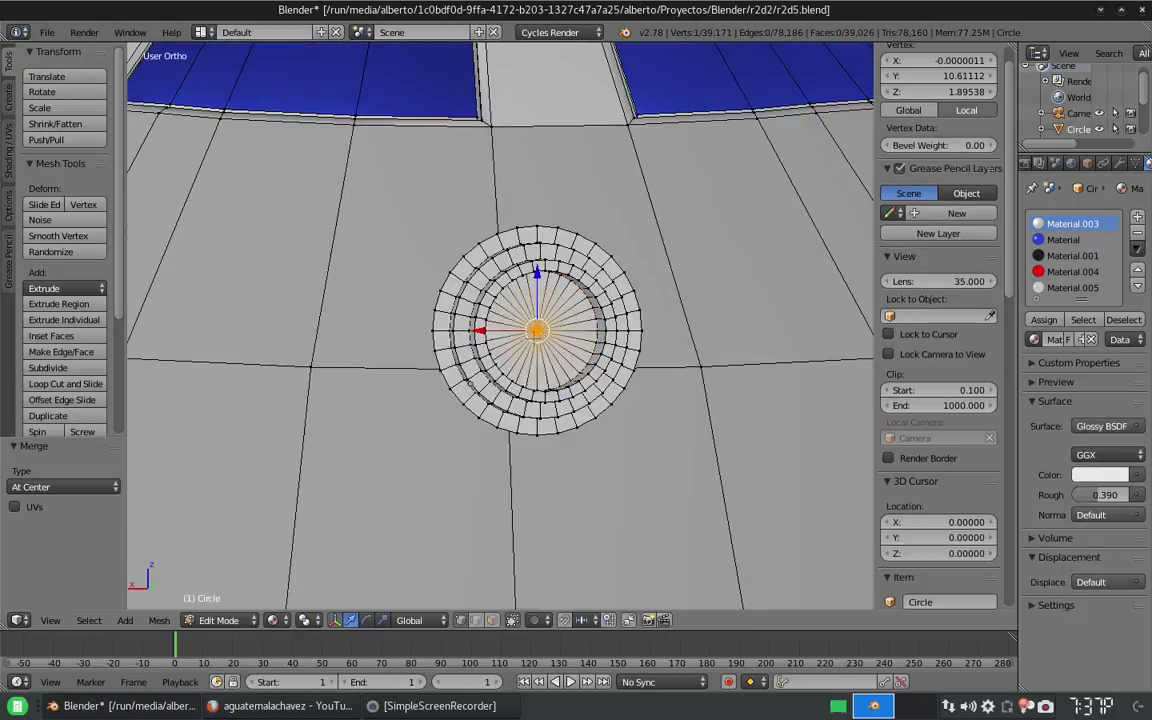
Step: Extrude the new projector's outermost base edge loop back toward the dome
{"action": "middle_click_drag", "start_coordinate": [430, 345], "coordinate": [640, 335]}
{"action": "scroll", "coordinate": [640, 335], "scroll_direction": "up", "scroll_amount": 3}
{"action": "scroll", "coordinate": [640, 334], "scroll_direction": "up", "scroll_amount": 3}
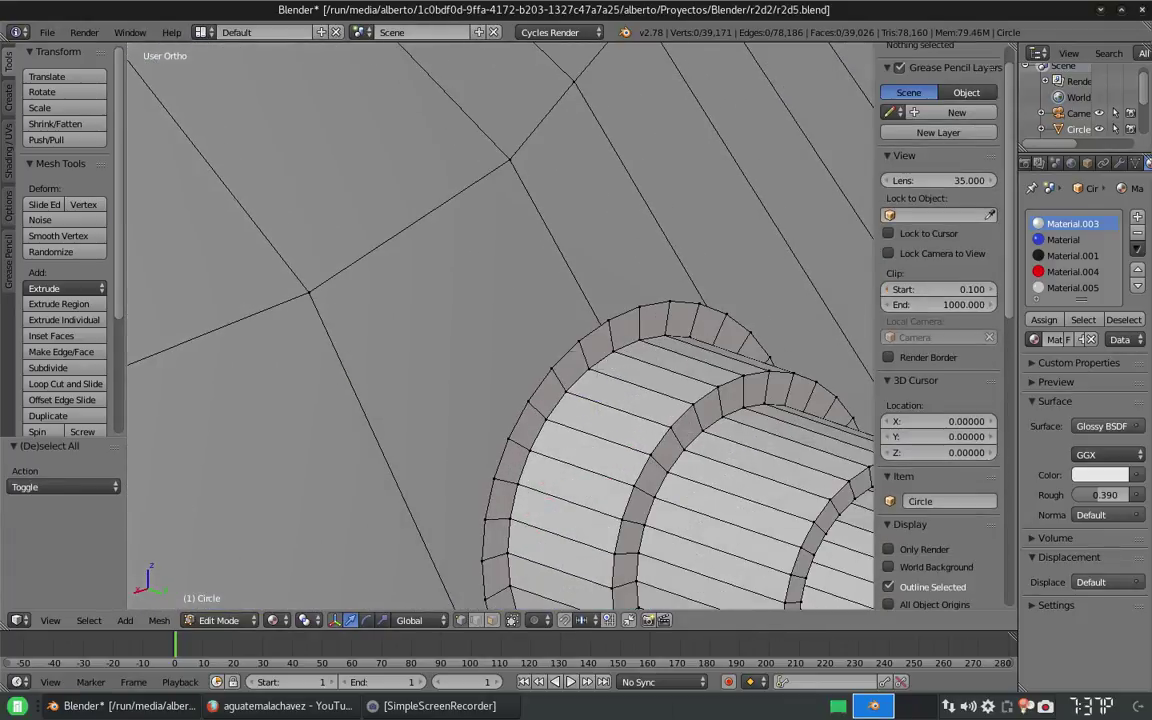
{"action": "right_click", "coordinate": [576, 402], "text": "alt"}
{"action": "key", "text": "e"}
{"action": "left_click", "coordinate": [578, 407]}
Step: Select the whole linked projector, shift it sideways along X and move it about 0.094 along Y
{"action": "key", "text": "ctrl+l"}
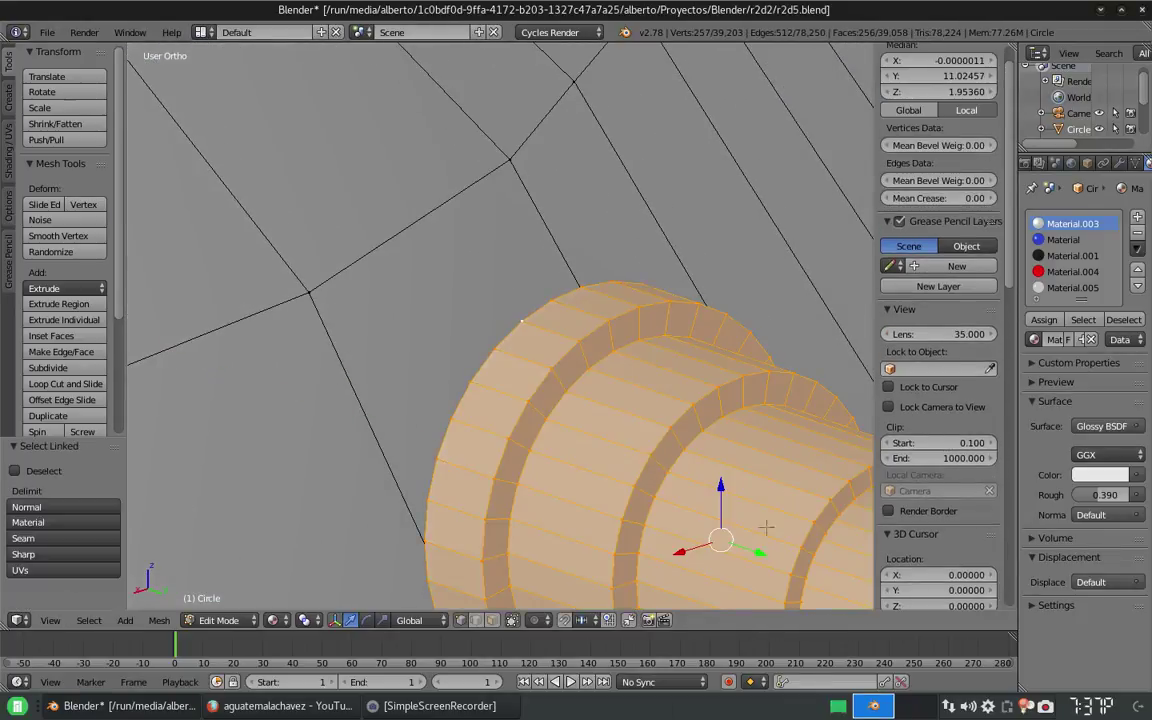
{"action": "key", "text": "g"}
{"action": "key", "text": "y"}
{"action": "key", "text": "Return"}
{"action": "scroll", "coordinate": [672, 452], "scroll_direction": "down", "scroll_amount": 6}
{"action": "mouse_move", "coordinate": [672, 452]}
{"action": "middle_mouse_down"}
{"action": "mouse_move", "coordinate": [672, 380]}
{"action": "mouse_move", "coordinate": [672, 440]}
{"action": "middle_mouse_up"}
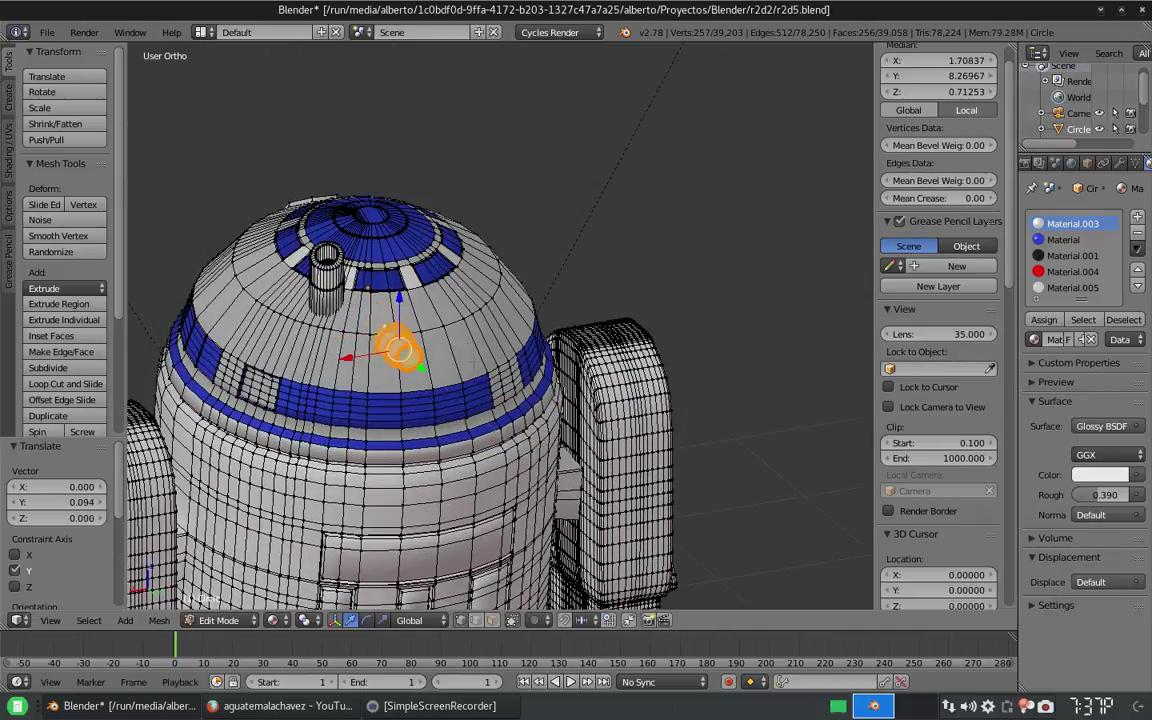
Step: Lower the projector about 0.352 along Z to the blue band and move it about 0.182 outward along Y
{"action": "middle_click_drag", "start_coordinate": [473, 363], "coordinate": [500, 320]}
{"action": "scroll", "coordinate": [536, 276], "scroll_direction": "up", "scroll_amount": 8}
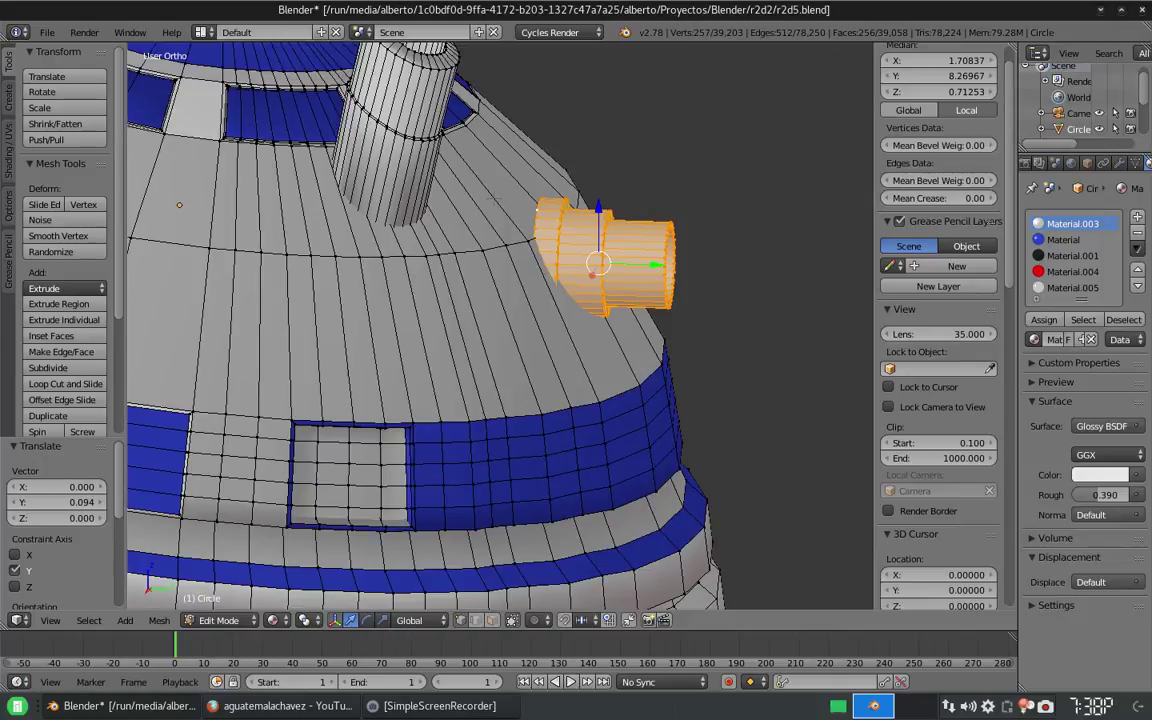
{"action": "key", "text": "g"}
{"action": "key", "text": "z"}
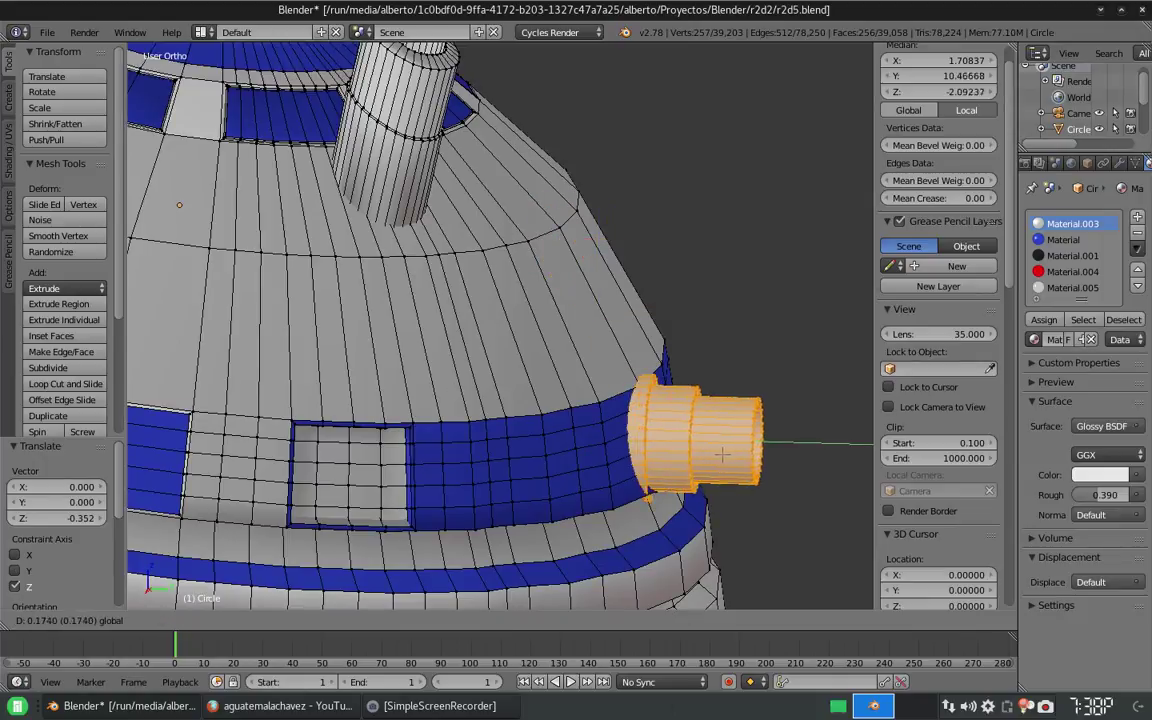
{"action": "left_click", "coordinate": [724, 457]}
Step: Shift the projector along the blue band by about 0.086 and another 0.059 along X
{"action": "scroll", "coordinate": [724, 457], "scroll_direction": "down", "scroll_amount": 5}
{"action": "middle_click_drag", "start_coordinate": [724, 457], "coordinate": [670, 430]}
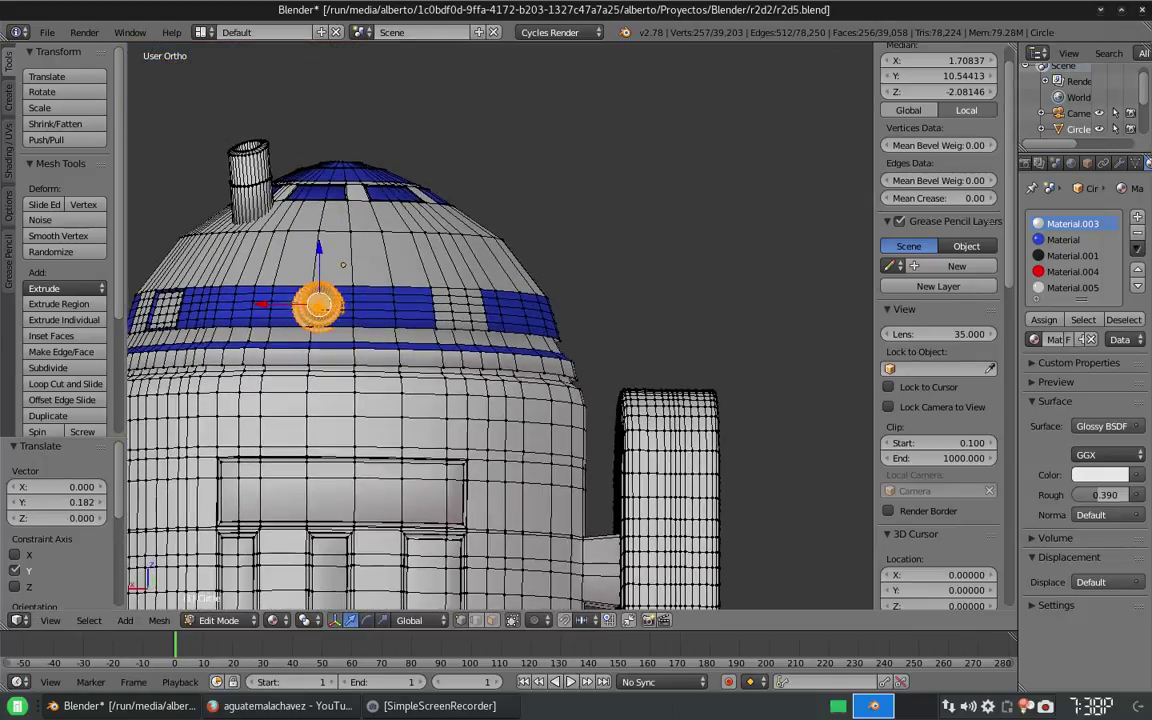
{"action": "left_click", "coordinate": [502, 376]}
{"action": "scroll", "coordinate": [502, 376], "scroll_direction": "up", "scroll_amount": 3}
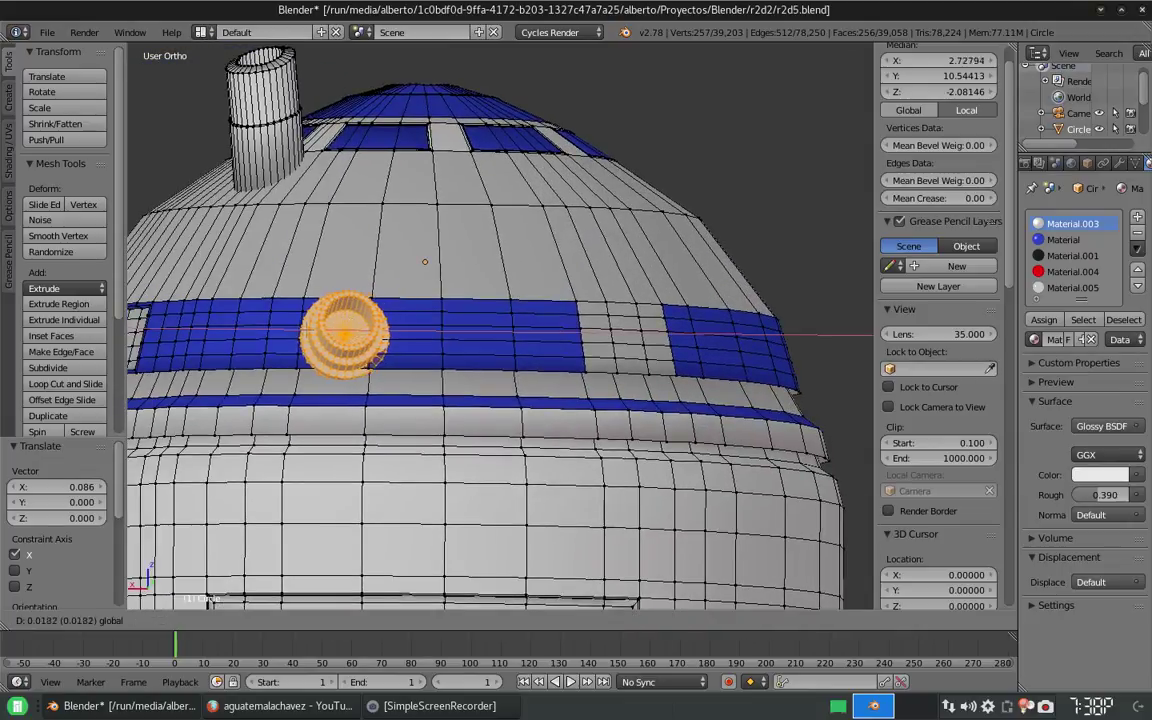
{"action": "left_click", "coordinate": [369, 347]}
{"action": "middle_click_drag", "start_coordinate": [369, 347], "coordinate": [400, 280]}
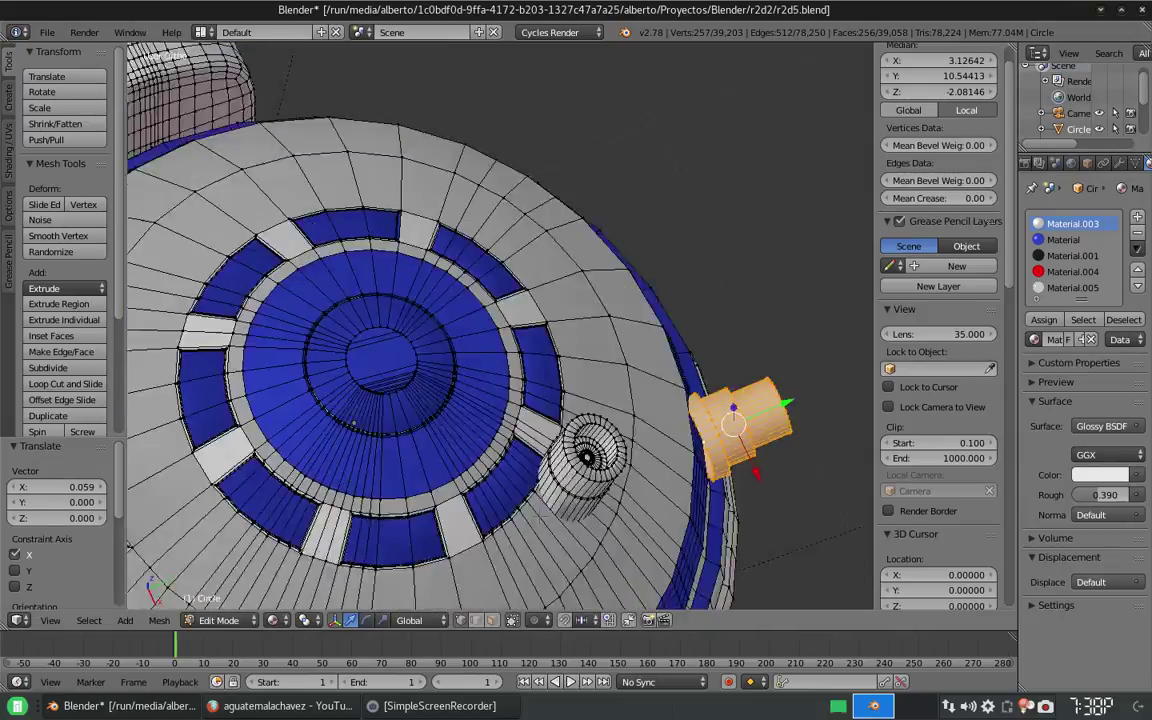
{"action": "left_click", "coordinate": [770, 553]}
Step: Assign Material.005 to the selected projector
{"action": "key", "text": "Tab"}
{"action": "middle_click_drag", "start_coordinate": [770, 553], "coordinate": [541, 340]}
{"action": "scroll", "coordinate": [541, 335], "scroll_direction": "down", "scroll_amount": 3}
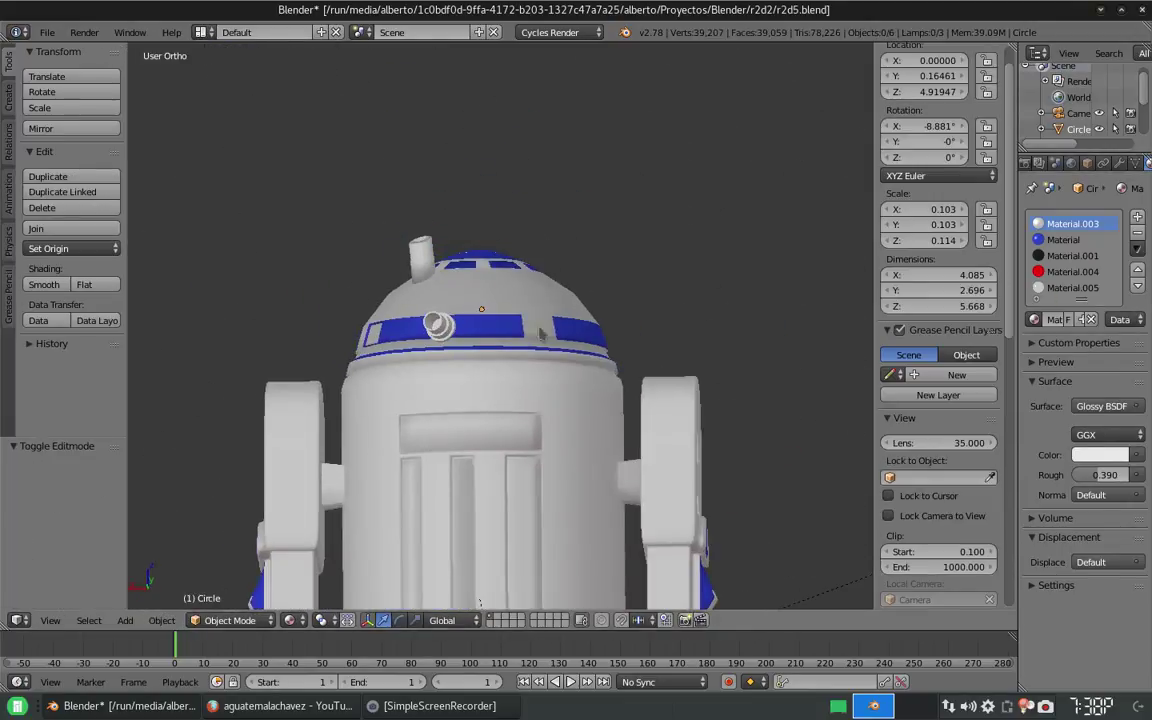
{"action": "key", "text": "Tab"}
{"action": "left_click", "coordinate": [1072, 287]}
{"action": "left_click", "coordinate": [1043, 320]}
{"action": "key", "text": "Tab"}
{"action": "scroll", "coordinate": [435, 320], "scroll_direction": "up", "scroll_amount": 4}
{"action": "scroll", "coordinate": [435, 320], "scroll_direction": "down", "scroll_amount": 3}
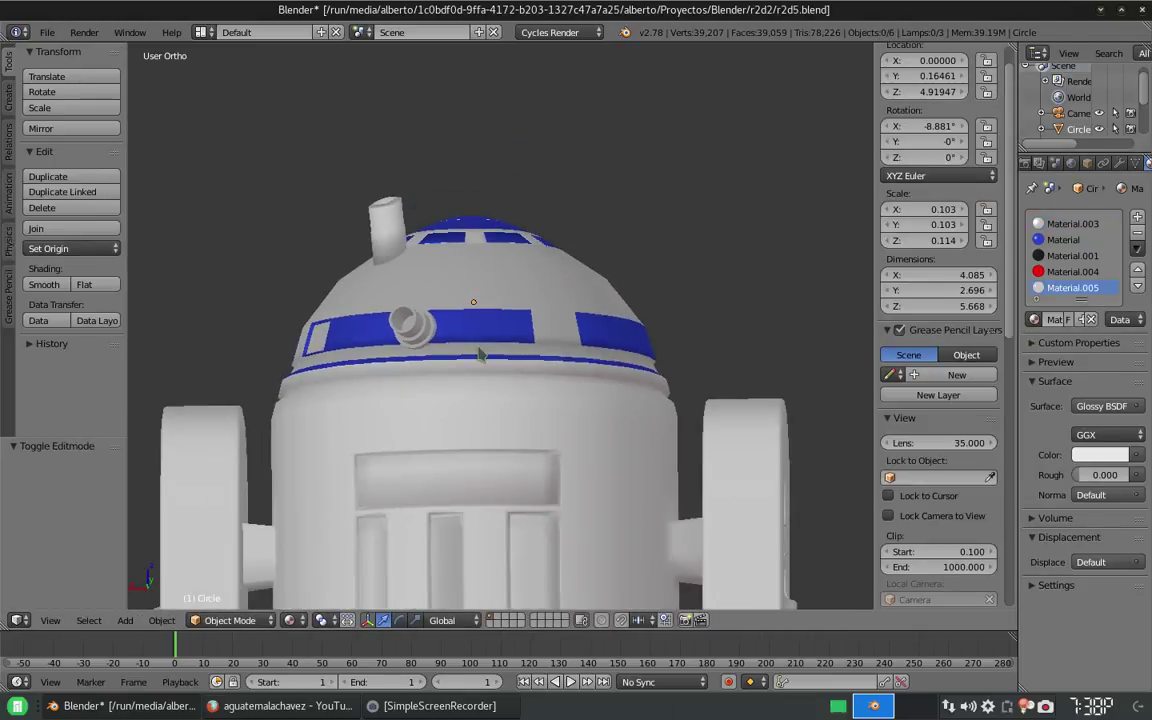
Step: Duplicate a 32-vertex ring of the projector and move the copy about 0.672 along X, -0.142 along Y and 0.007 along Z
{"action": "scroll", "coordinate": [380, 372], "scroll_direction": "up", "scroll_amount": 4}
{"action": "key", "text": "Tab"}
{"action": "scroll", "coordinate": [380, 372], "scroll_direction": "up", "scroll_amount": 3}
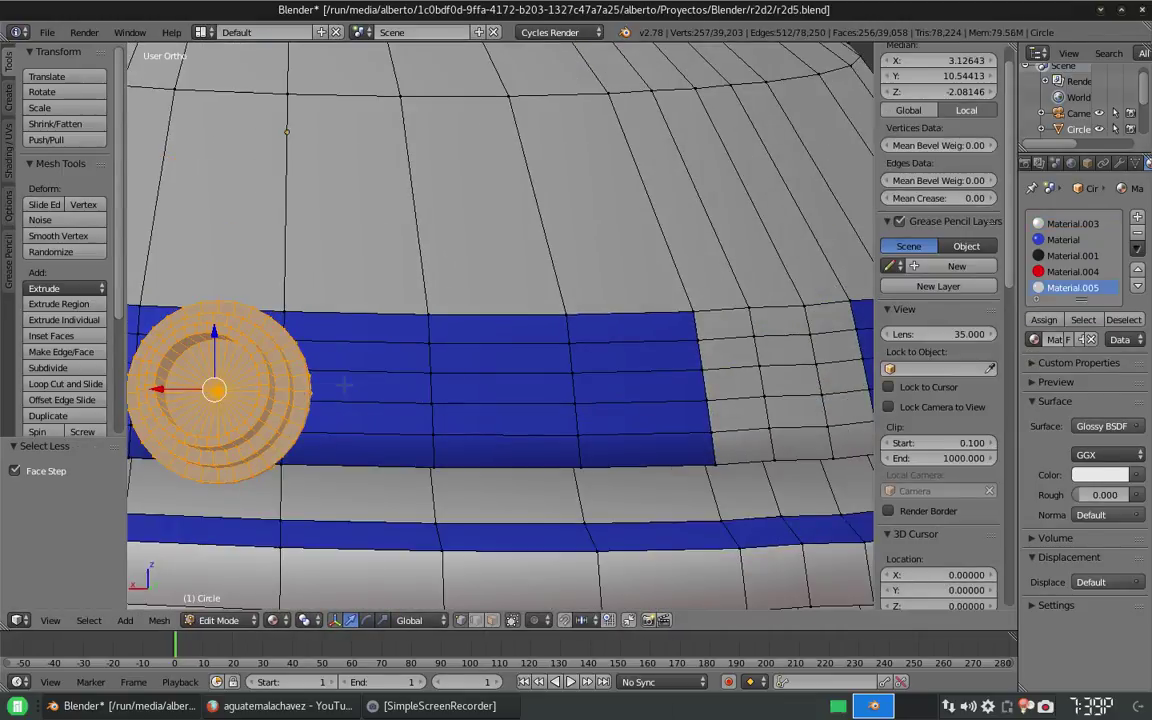
{"action": "right_click", "coordinate": [200, 360]}
{"action": "right_click", "coordinate": [197, 354], "text": "ctrl"}
{"action": "middle_click_drag", "start_coordinate": [197, 354], "coordinate": [420, 370]}
{"action": "key", "text": "e"}
{"action": "left_click", "coordinate": [695, 208]}
{"action": "middle_click_drag", "start_coordinate": [695, 208], "coordinate": [533, 172]}
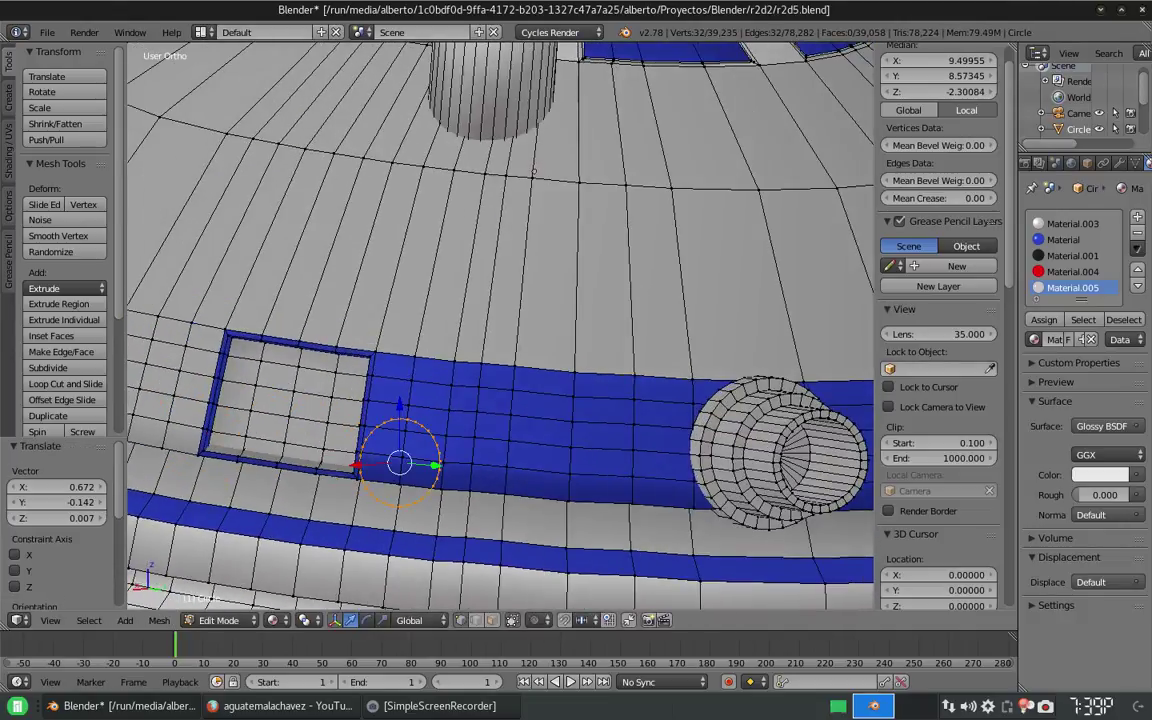
Step: Move the duplicated ring about -0.228 along X and -0.377 along Y, into the rectangular recess of the dome's blue band
{"action": "left_click", "coordinate": [605, 450]}
{"action": "scroll", "coordinate": [605, 450], "scroll_direction": "down", "scroll_amount": 5}
{"action": "middle_click_drag", "start_coordinate": [605, 450], "coordinate": [480, 353]}
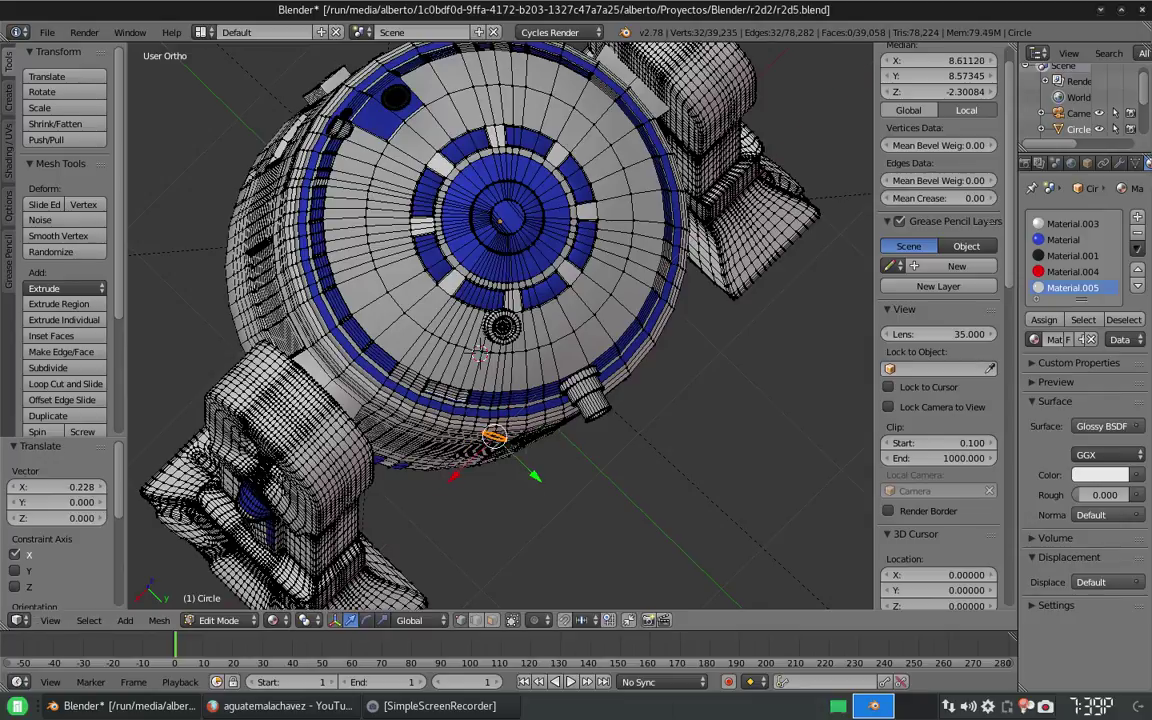
{"action": "left_click", "coordinate": [480, 353]}
{"action": "scroll", "coordinate": [470, 300], "scroll_direction": "up", "scroll_amount": 6}
{"action": "middle_click_drag", "start_coordinate": [480, 353], "coordinate": [480, 310]}
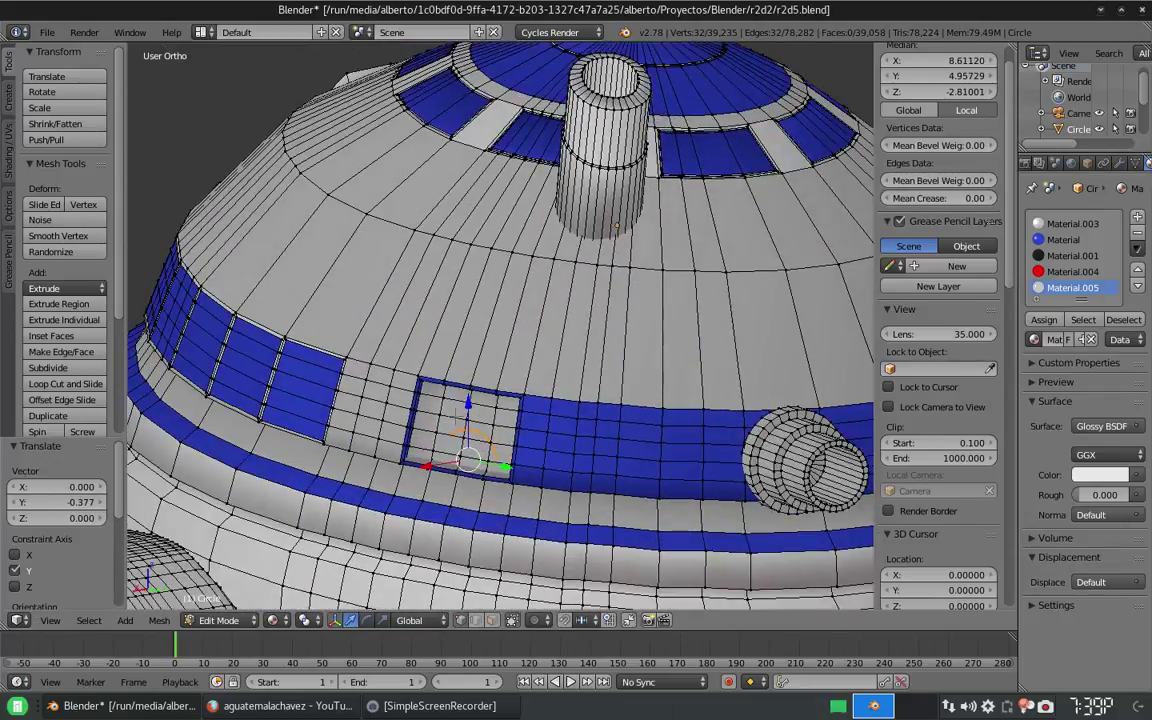
Step: Rotate the duplicated ring about -14.91° around Y and 0.955° around Z, and raise it 0.007 to fit the recess
{"action": "middle_click_drag", "start_coordinate": [614, 392], "coordinate": [580, 400]}
{"action": "left_click", "coordinate": [520, 450]}
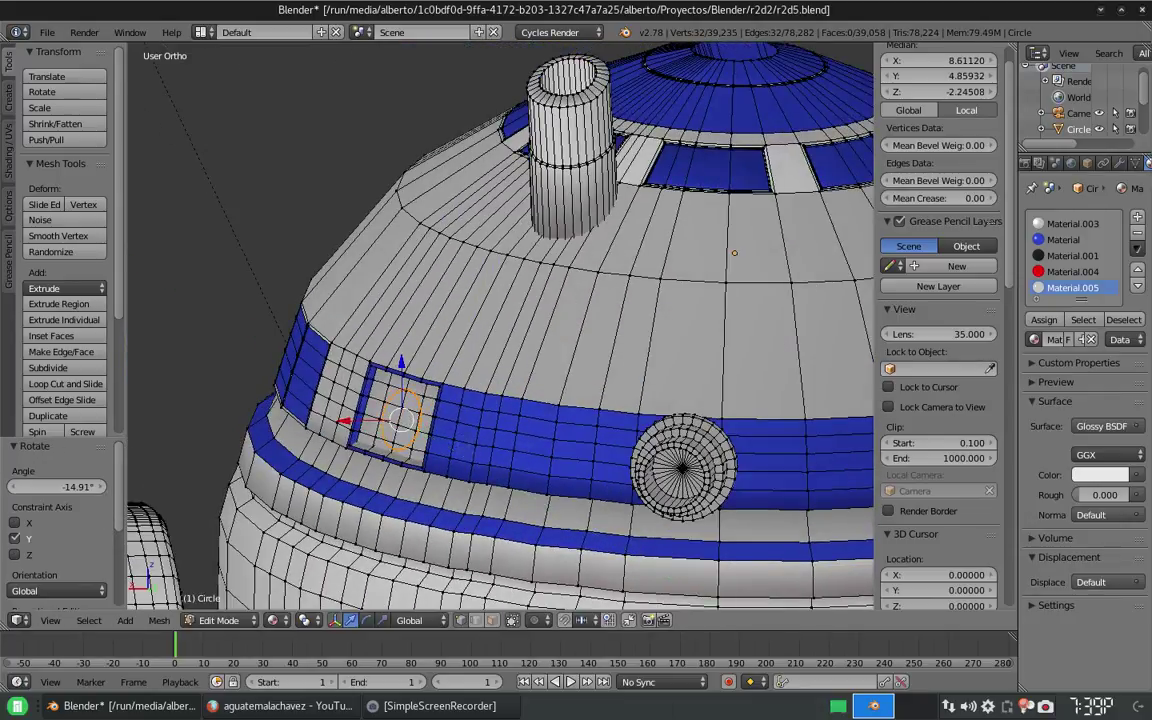
{"action": "middle_click_drag", "start_coordinate": [520, 450], "coordinate": [640, 480]}
{"action": "scroll", "coordinate": [660, 490], "scroll_direction": "up", "scroll_amount": 4}
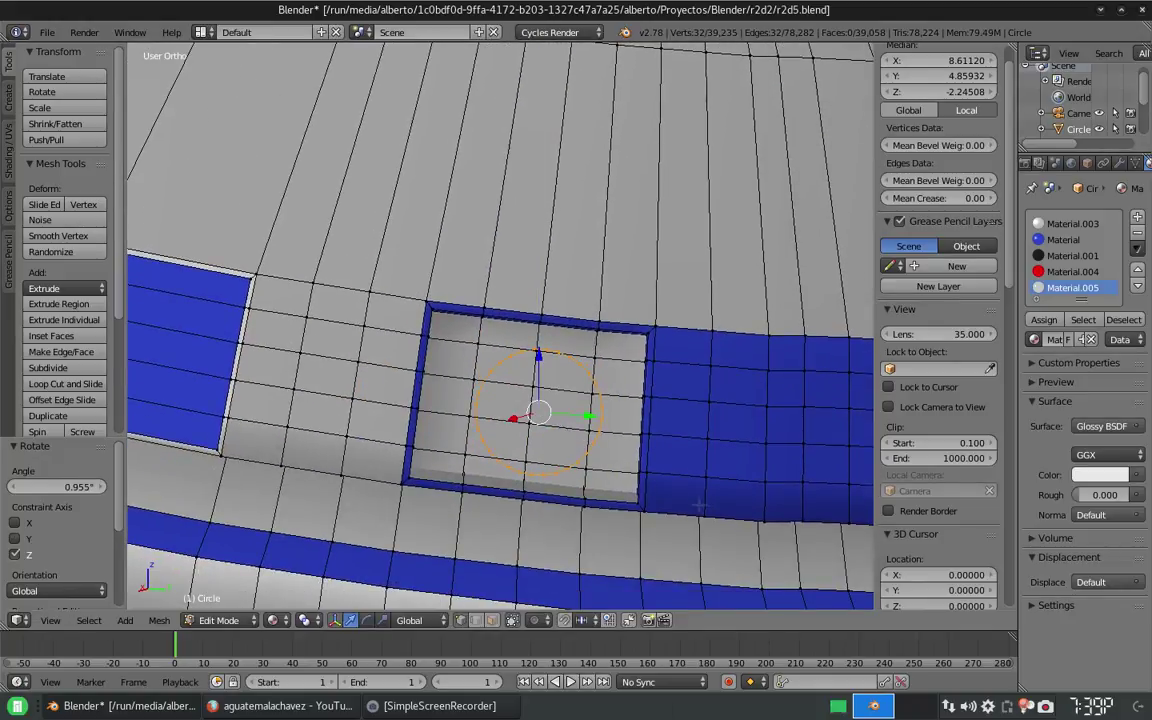
{"action": "left_click", "coordinate": [740, 537]}
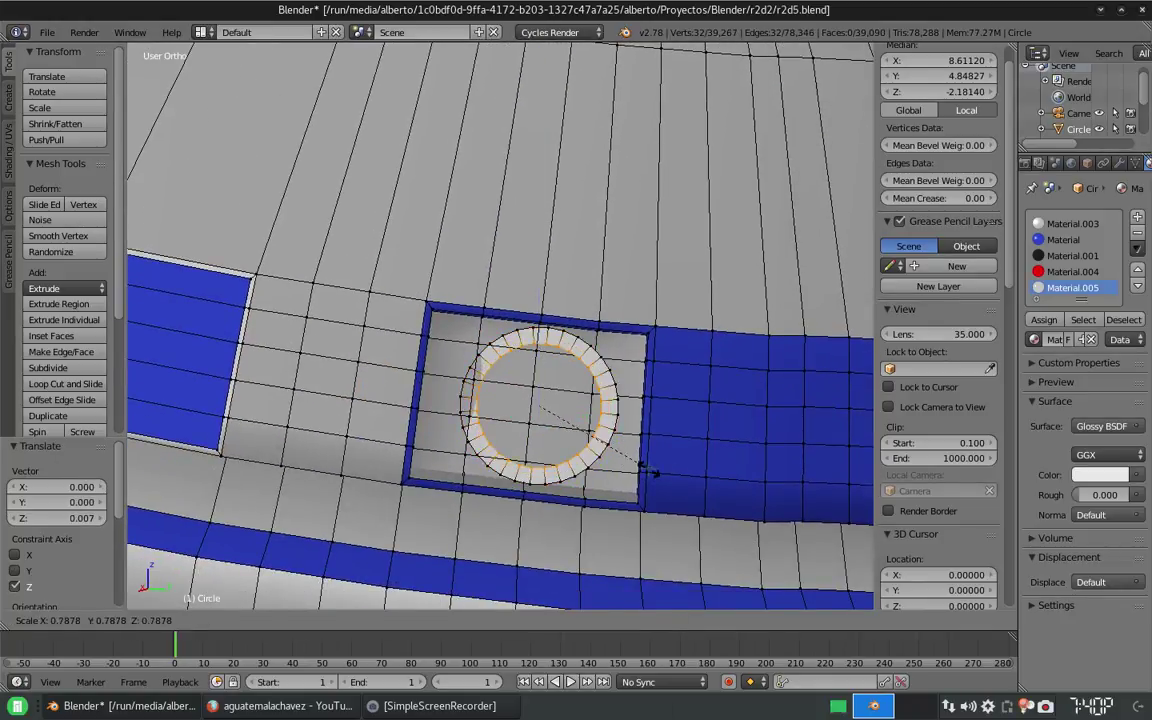
Step: Extrude the ring inward in successive scaled-down rings, one at 0.542, and fill the remaining centre hole to form a disc
{"action": "left_click", "coordinate": [610, 460]}
{"action": "key", "text": "e"}
{"action": "key", "text": "s"}
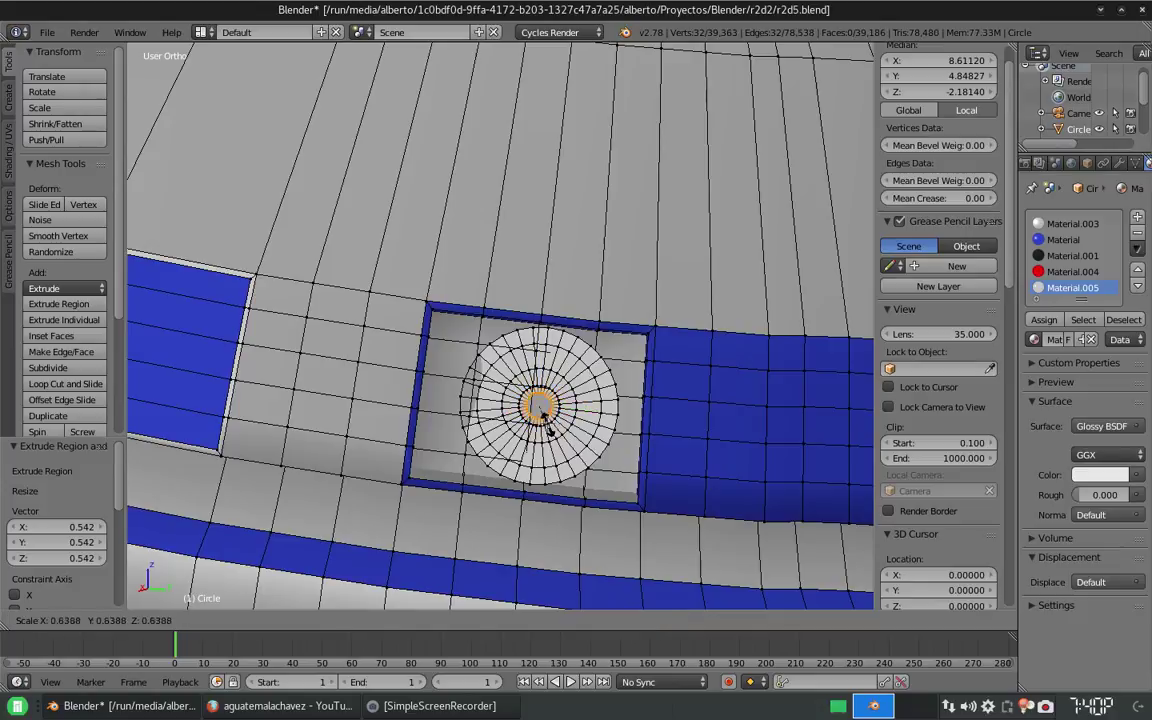
{"action": "left_click", "coordinate": [568, 447]}
{"action": "key", "text": "f"}
Step: Select the whole linked disc in the recess and rotate it slightly around the global Z axis
{"action": "middle_click_drag", "start_coordinate": [568, 447], "coordinate": [600, 450]}
{"action": "key", "text": "r"}
{"action": "key", "text": "z"}
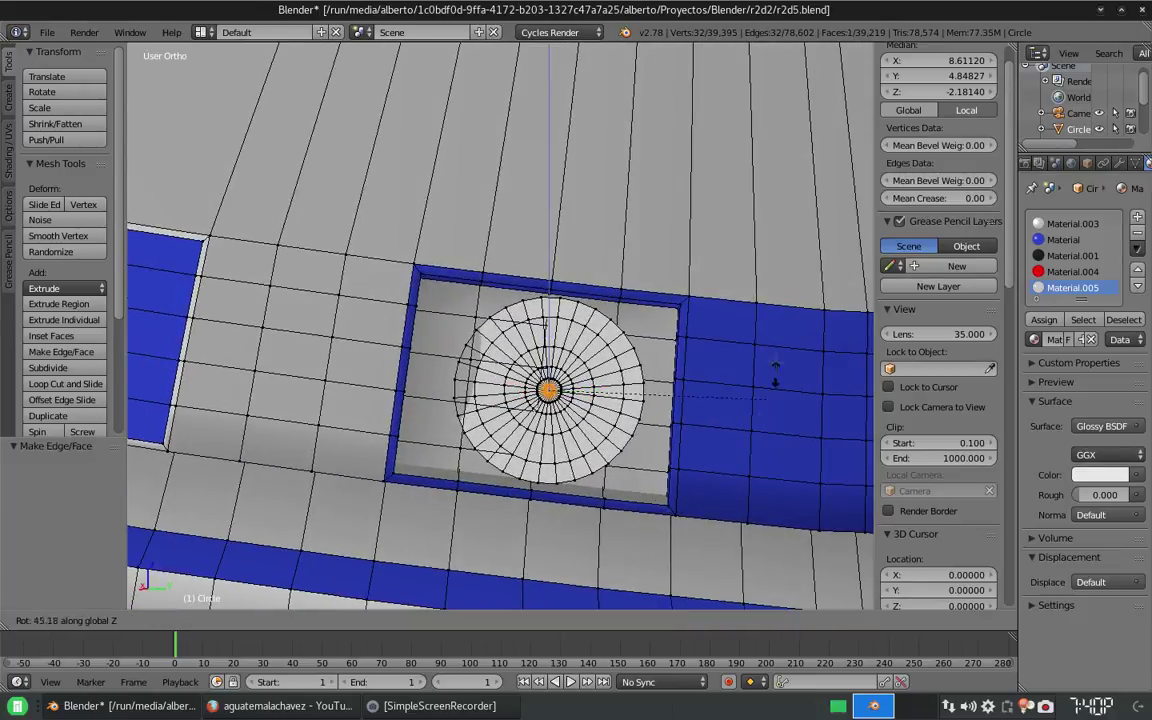
{"action": "left_click", "coordinate": [775, 372]}
{"action": "key", "text": "ctrl+l"}
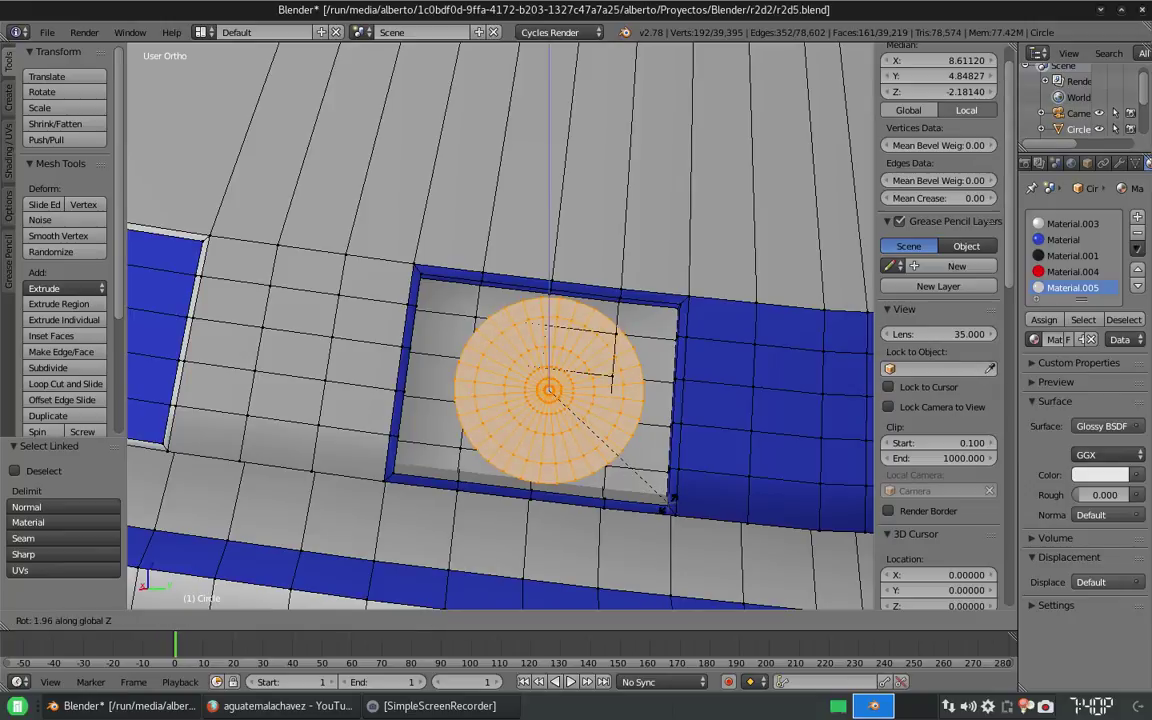
{"action": "left_click", "coordinate": [645, 545]}
Step: Add a new material with a yellow-green Emission surface and assign it to the disc in the recess
{"action": "left_click", "coordinate": [1137, 216]}
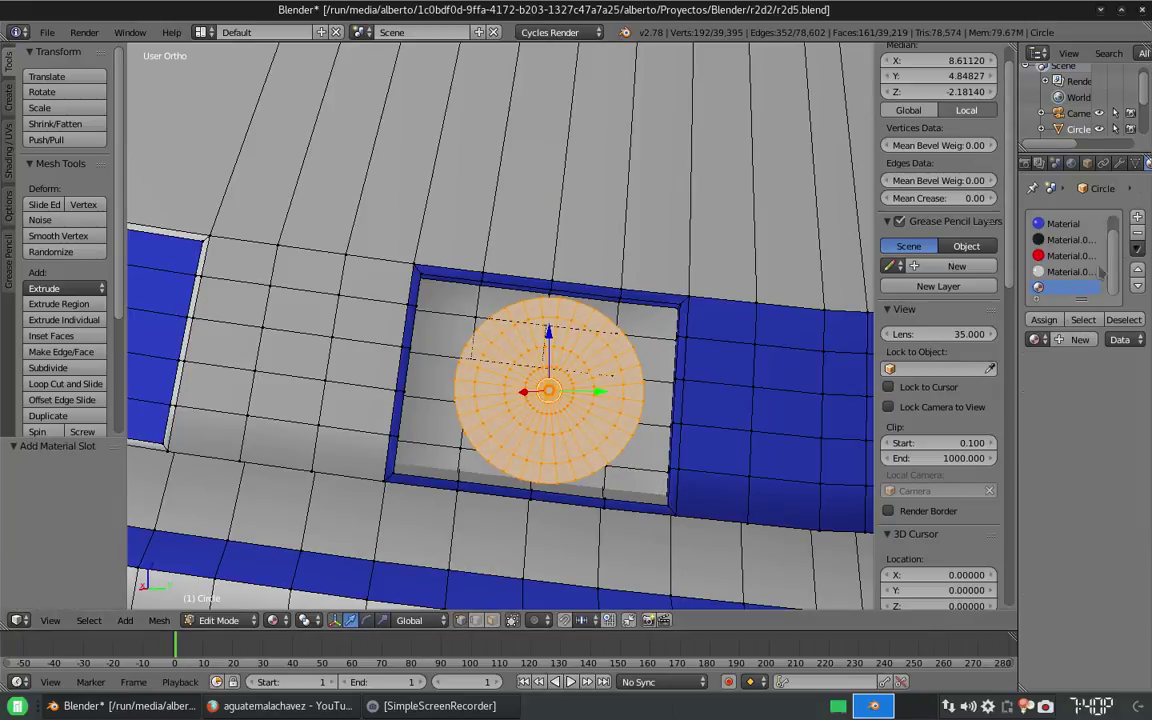
{"action": "left_click", "coordinate": [1080, 339]}
{"action": "left_click", "coordinate": [1100, 454]}
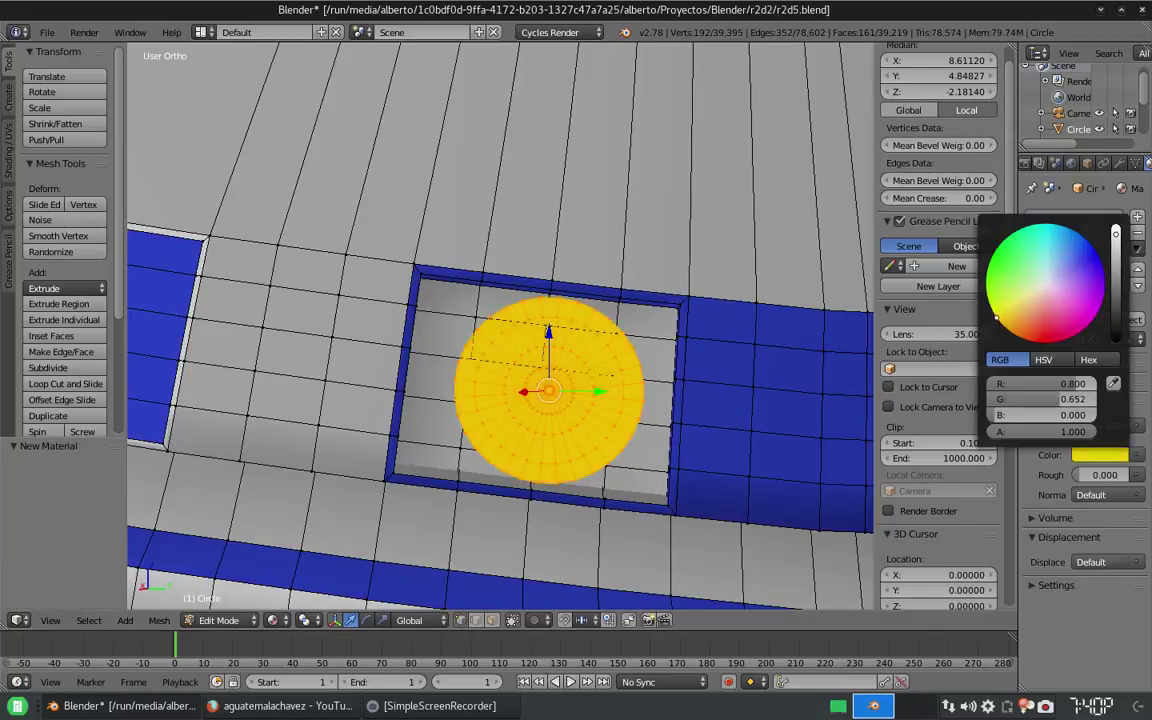
{"action": "left_click", "coordinate": [1093, 424]}
{"action": "left_click", "coordinate": [1000, 193]}
{"action": "left_click", "coordinate": [1043, 319]}
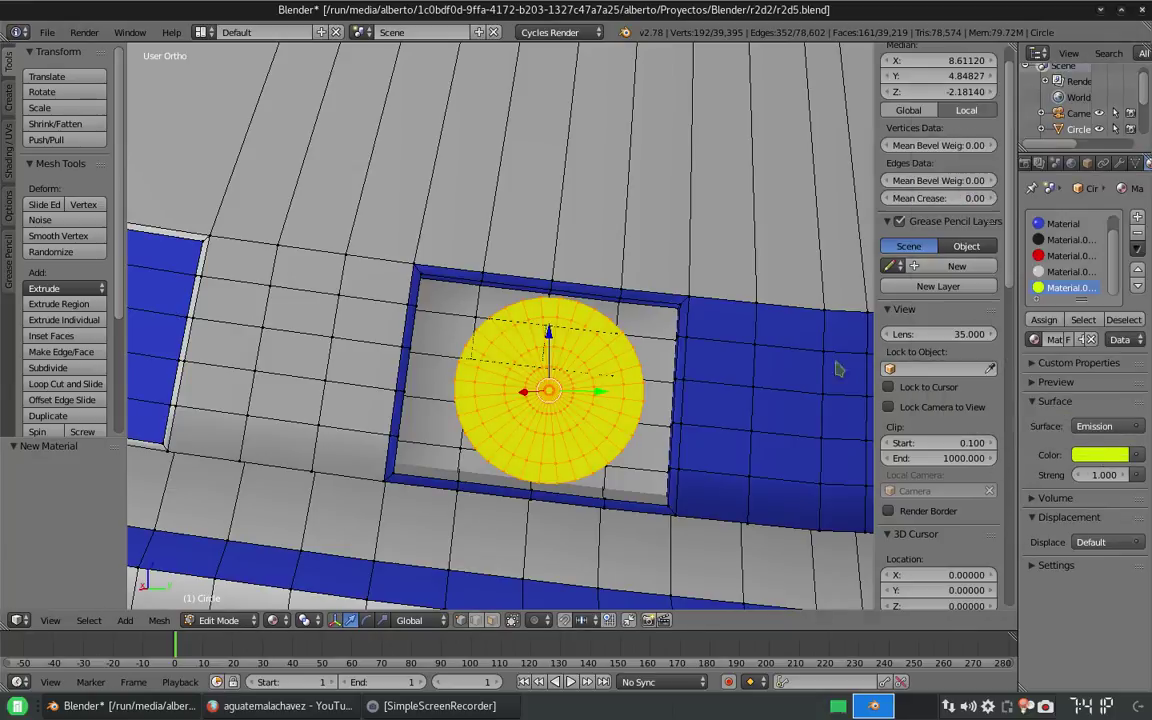
Step: Deselect everything and select the centre face of the red lens on the dome's front to examine its material
{"action": "scroll", "coordinate": [836, 365], "scroll_direction": "down", "scroll_amount": 2}
{"action": "scroll", "coordinate": [500, 330], "scroll_direction": "down", "scroll_amount": 4}
{"action": "middle_click_drag", "start_coordinate": [500, 330], "coordinate": [540, 260]}
{"action": "key", "text": "a"}
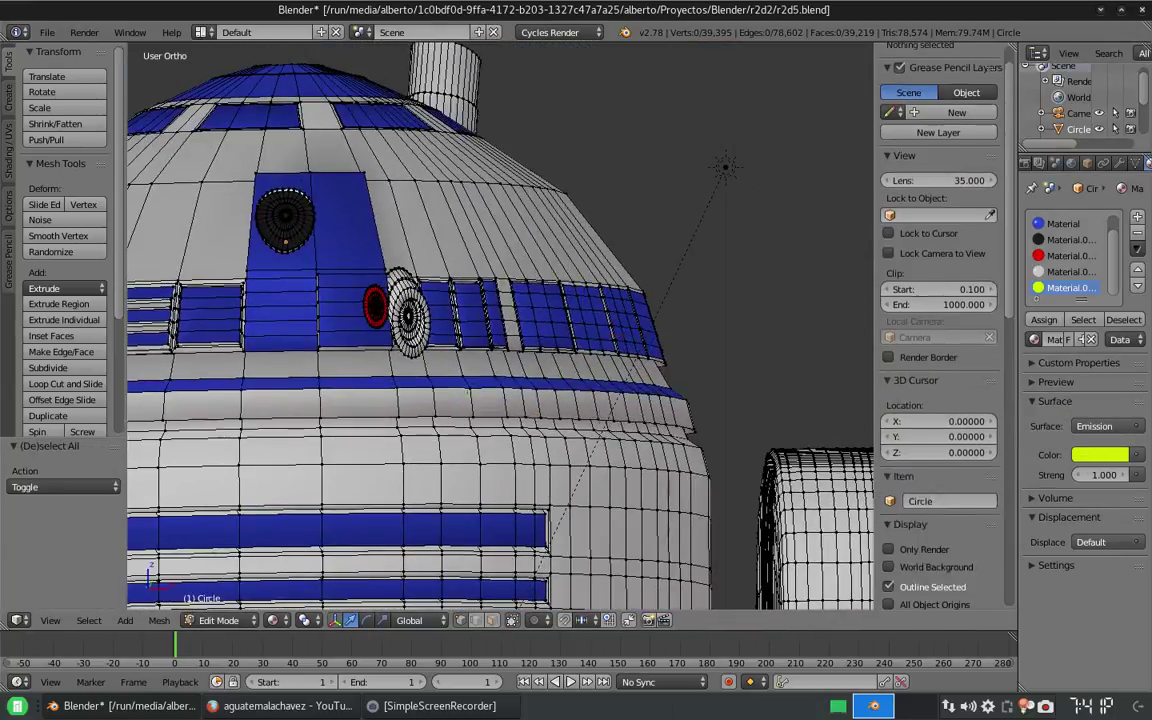
{"action": "scroll", "coordinate": [540, 260], "scroll_direction": "up", "scroll_amount": 4}
{"action": "right_click", "coordinate": [481, 296], "text": "alt"}
{"action": "scroll", "coordinate": [467, 316], "scroll_direction": "up", "scroll_amount": 5}
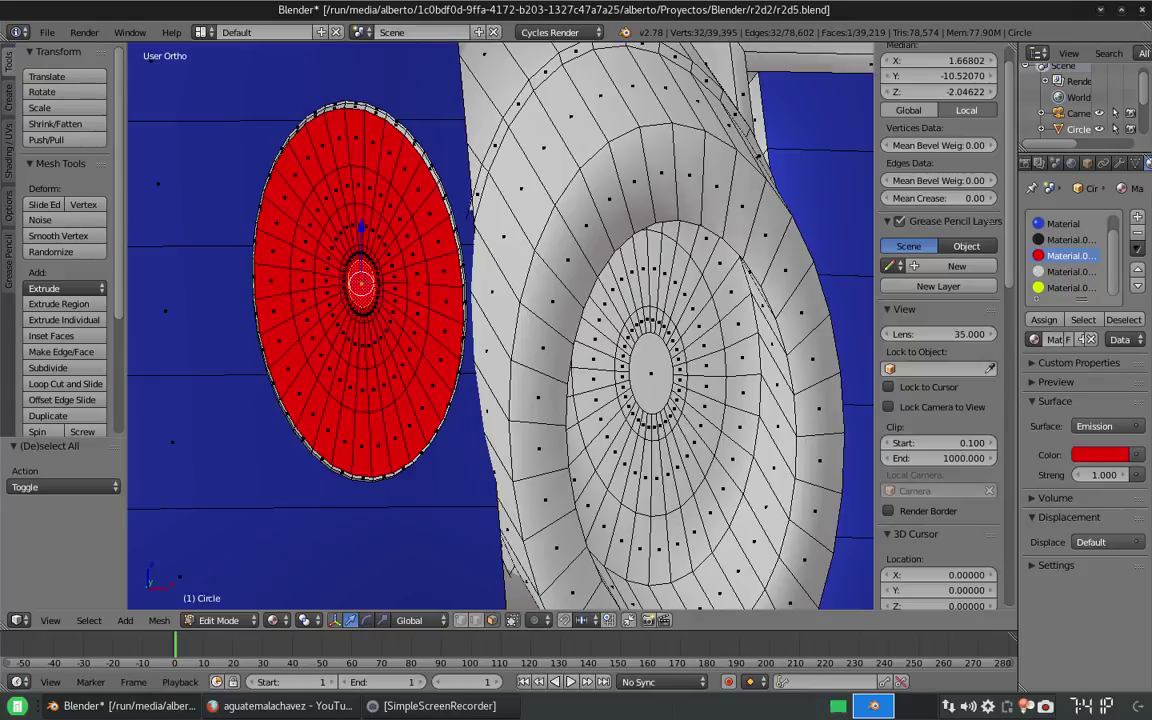
Step: Return to Object Mode, unhide the floor plane, and display the whole robot in a rendered preview
{"action": "key", "text": "Tab"}
{"action": "scroll", "coordinate": [631, 308], "scroll_direction": "down", "scroll_amount": 8}
{"action": "middle_click_drag", "start_coordinate": [590, 300], "coordinate": [631, 308]}
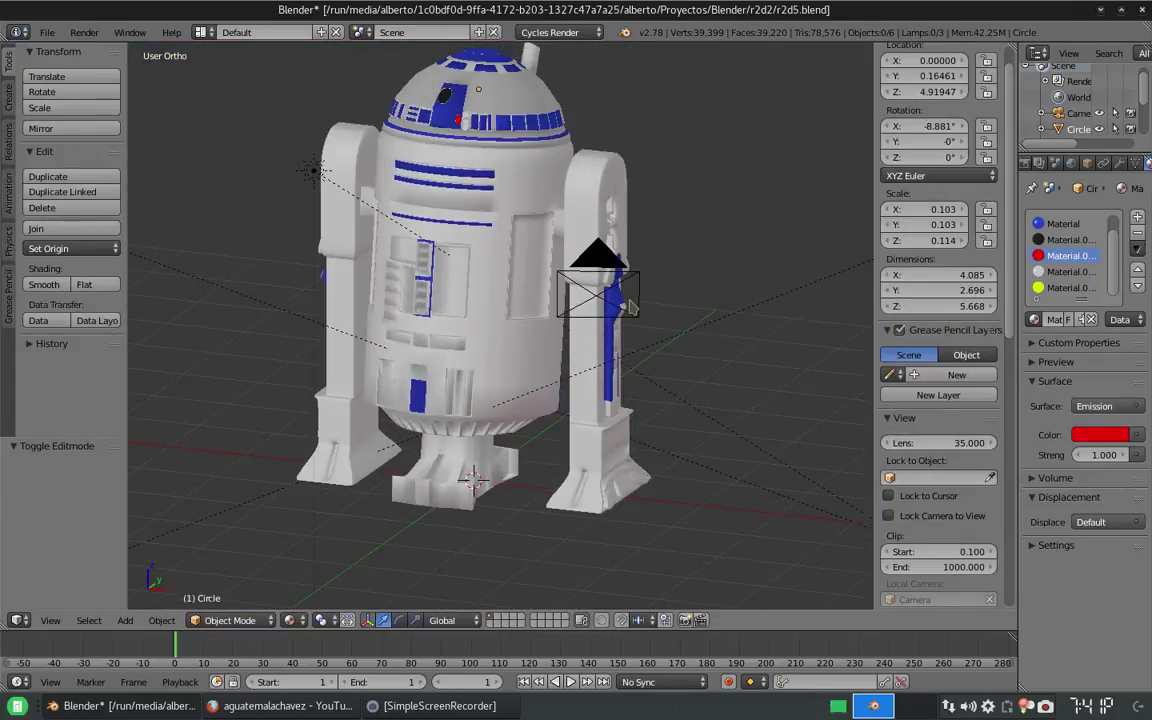
{"action": "mouse_move", "coordinate": [533, 398]}
{"action": "middle_mouse_down"}
{"action": "mouse_move", "coordinate": [500, 430]}
{"action": "mouse_move", "coordinate": [540, 470]}
{"action": "mouse_move", "coordinate": [397, 597]}
{"action": "mouse_move", "coordinate": [360, 560]}
{"action": "middle_mouse_up"}
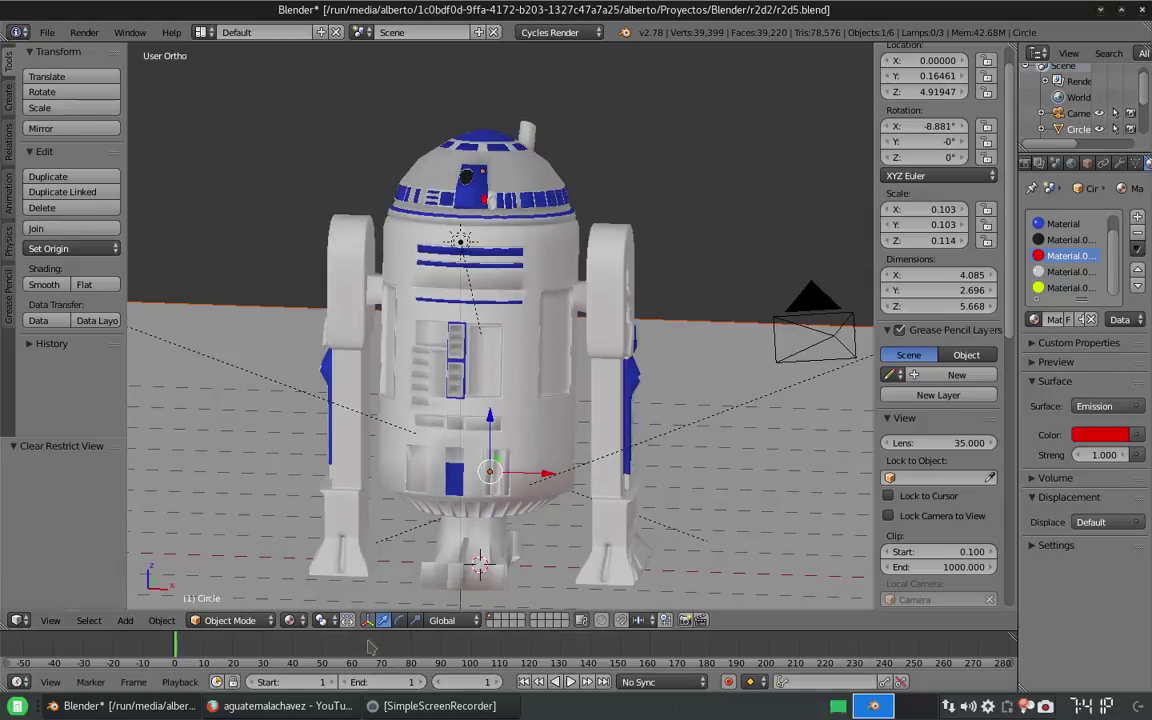
{"action": "key", "text": "shift+z"}
Step: Set the roughness of the light grey glossy Material.005 to 0.015 and check the rendered robot from the front
{"action": "left_click", "coordinate": [1066, 274]}
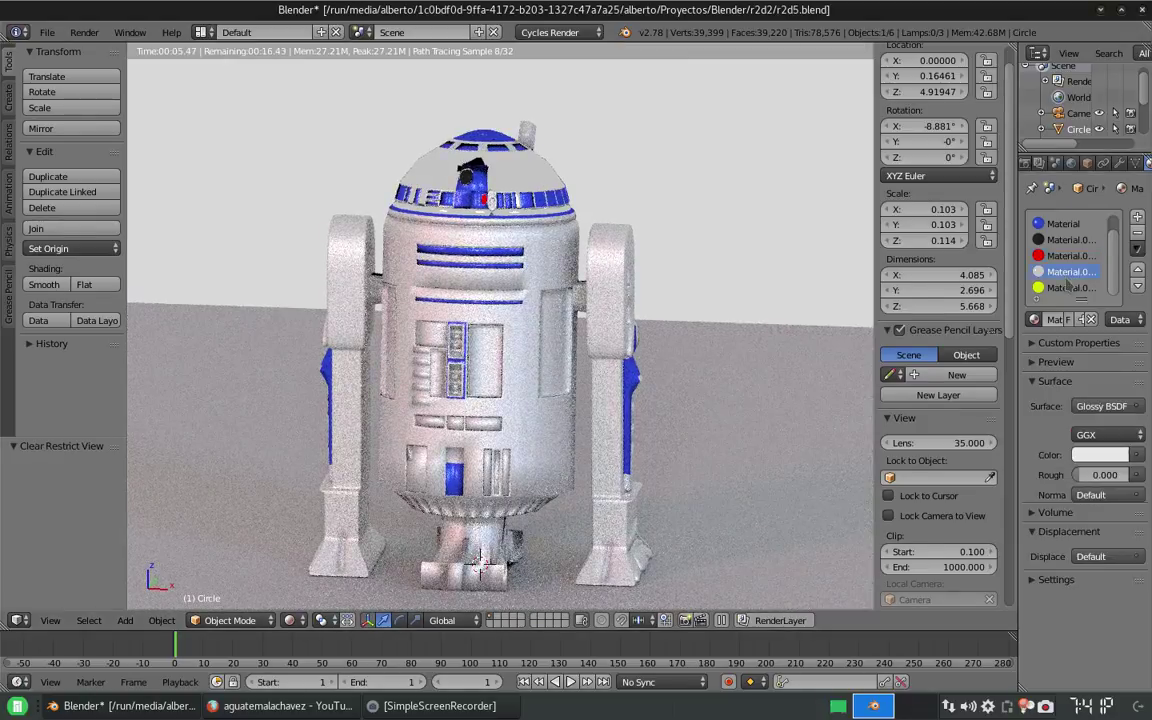
{"action": "left_click_drag", "start_coordinate": [1126, 475], "coordinate": [1116, 478]}
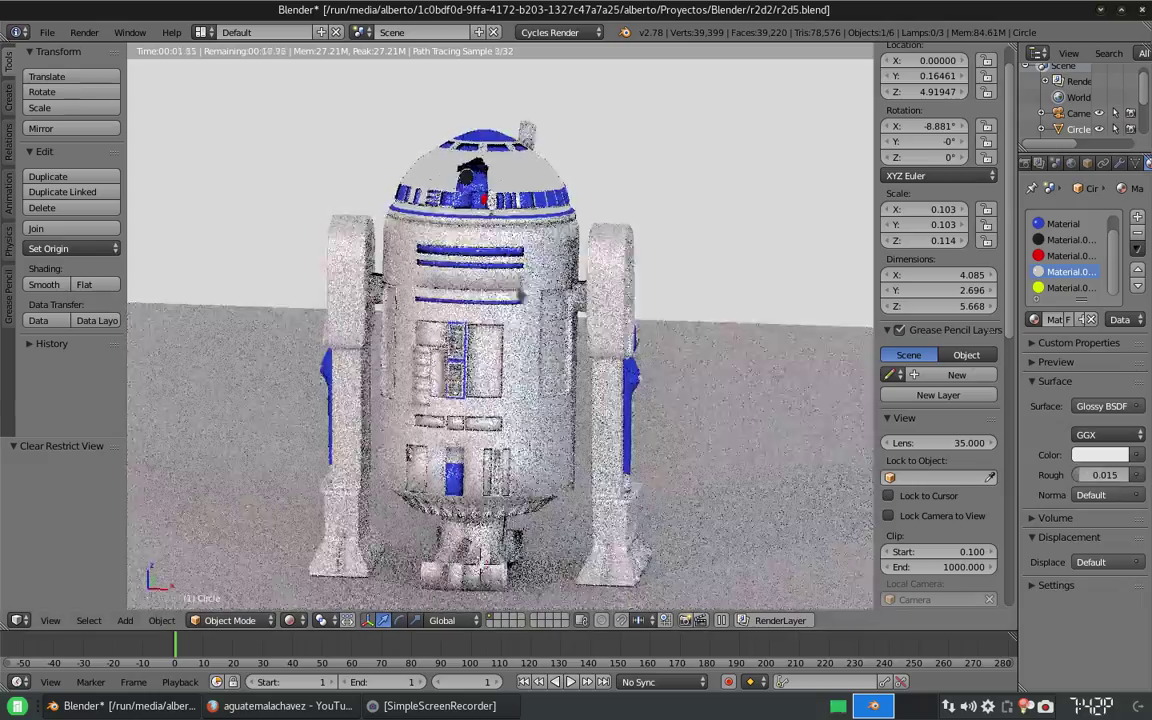
{"action": "scroll", "coordinate": [520, 305], "scroll_direction": "up", "scroll_amount": 2}
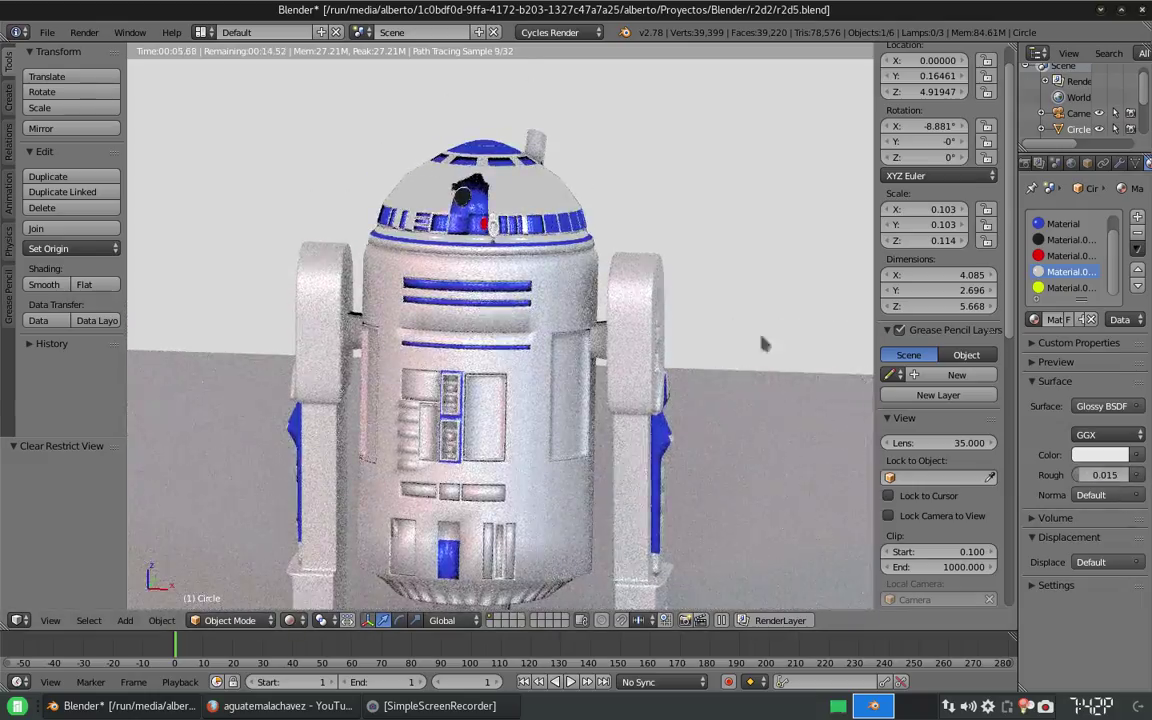
{"action": "middle_click_drag", "start_coordinate": [762, 344], "coordinate": [540, 300]}
{"action": "scroll", "coordinate": [540, 300], "scroll_direction": "down", "scroll_amount": 1}
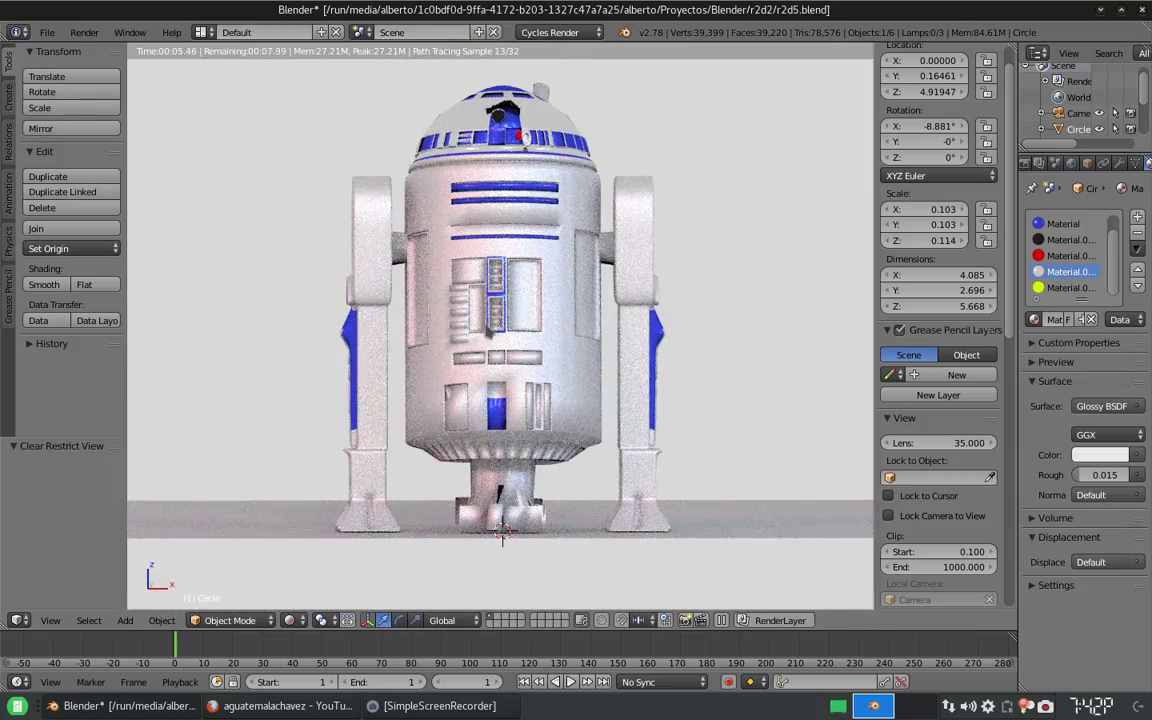
{"action": "left_click", "coordinate": [318, 566]}
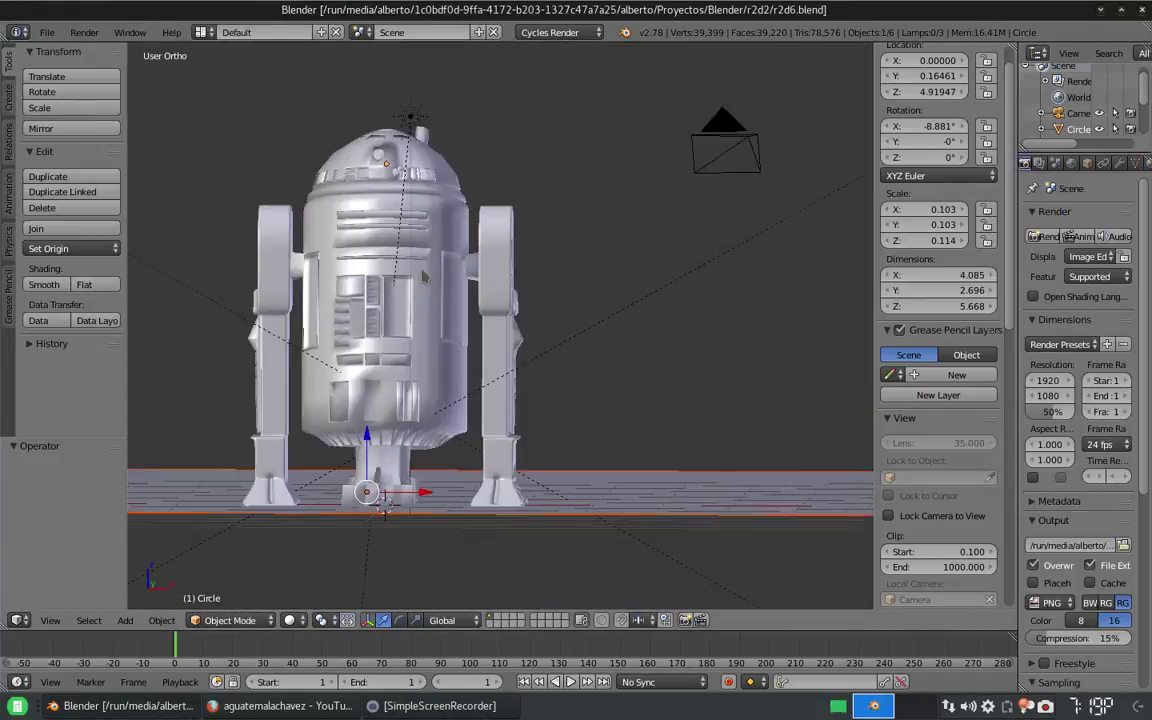
Step: Show the materials in the viewport and mark the edge loop around the base of the dome as a seam in Edit Mode
{"action": "scroll", "coordinate": [386, 507], "scroll_direction": "up", "scroll_amount": 4}
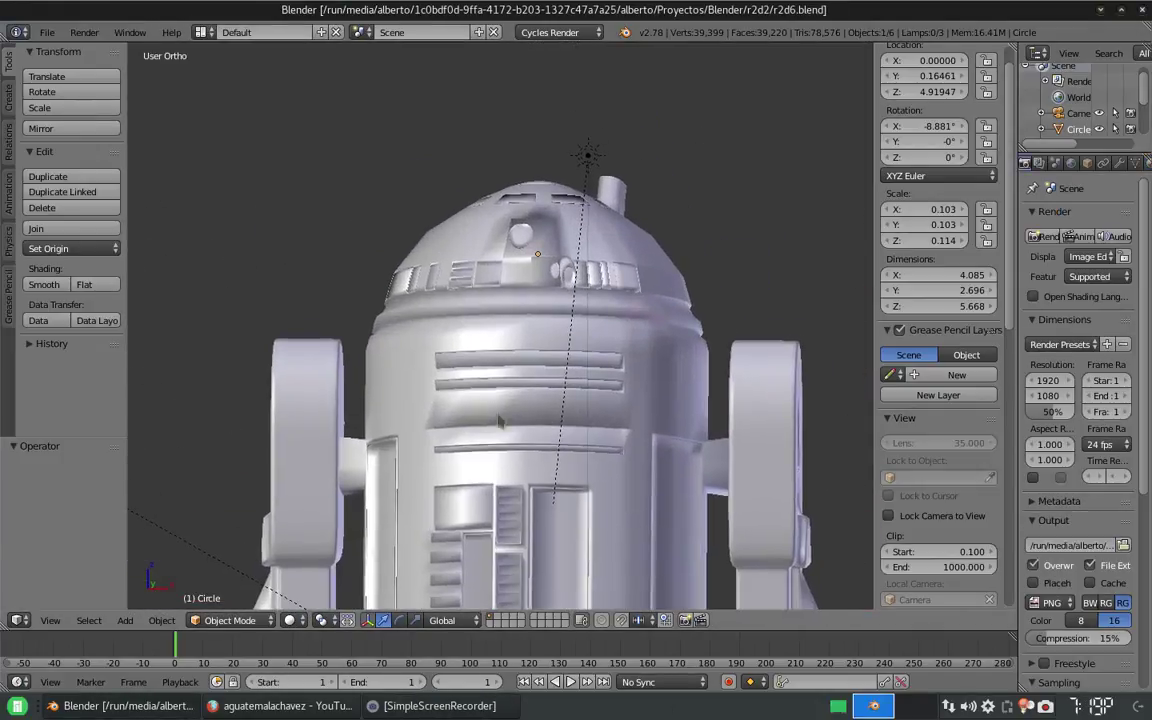
{"action": "left_click", "coordinate": [318, 549]}
{"action": "scroll", "coordinate": [540, 352], "scroll_direction": "up", "scroll_amount": 5}
{"action": "key", "text": "Tab"}
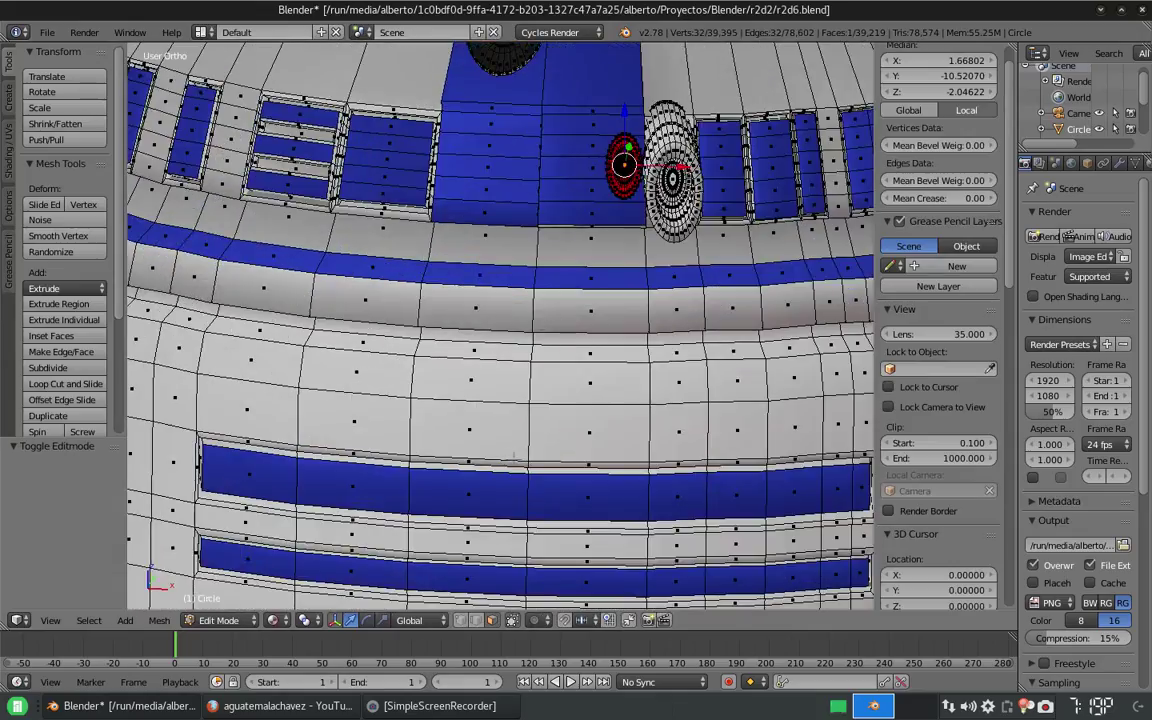
{"action": "scroll", "coordinate": [500, 325], "scroll_direction": "down", "scroll_amount": 4}
{"action": "key", "text": "space"}
{"action": "type", "text": "mark seam"}
{"action": "key", "text": "Return"}
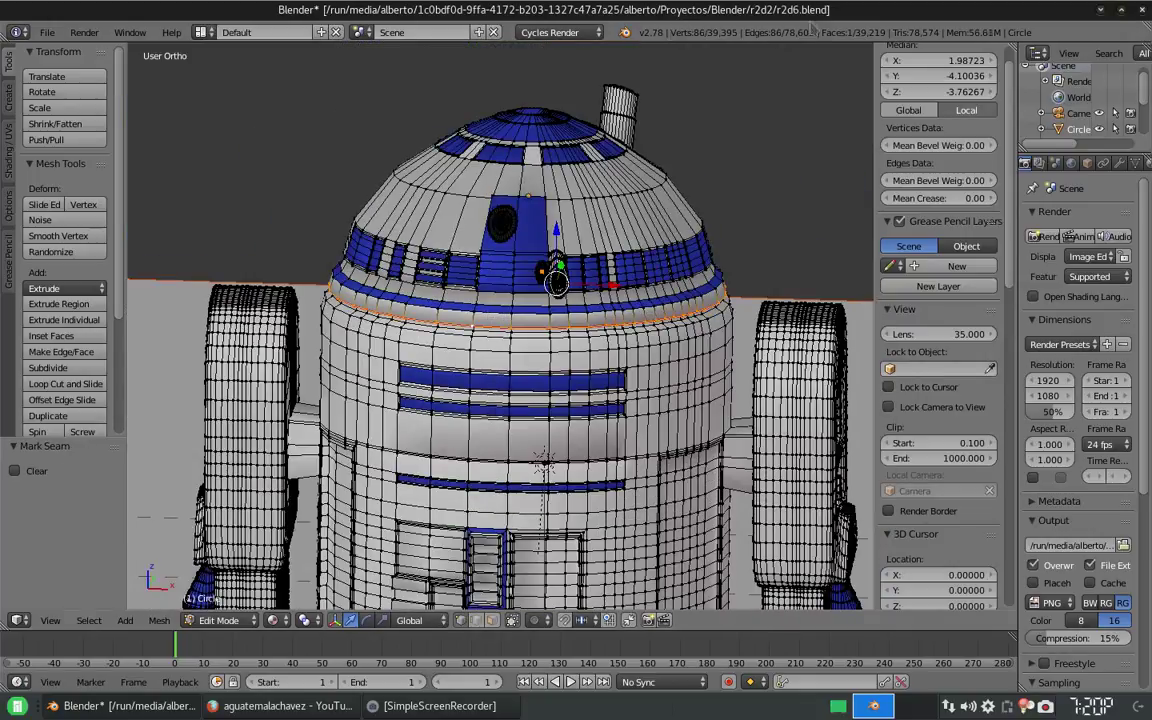
Step: Select the robot's entire mesh and split the 3D view, turning the new area into a UV/Image Editor
{"action": "scroll", "coordinate": [497, 432], "scroll_direction": "down", "scroll_amount": 4}
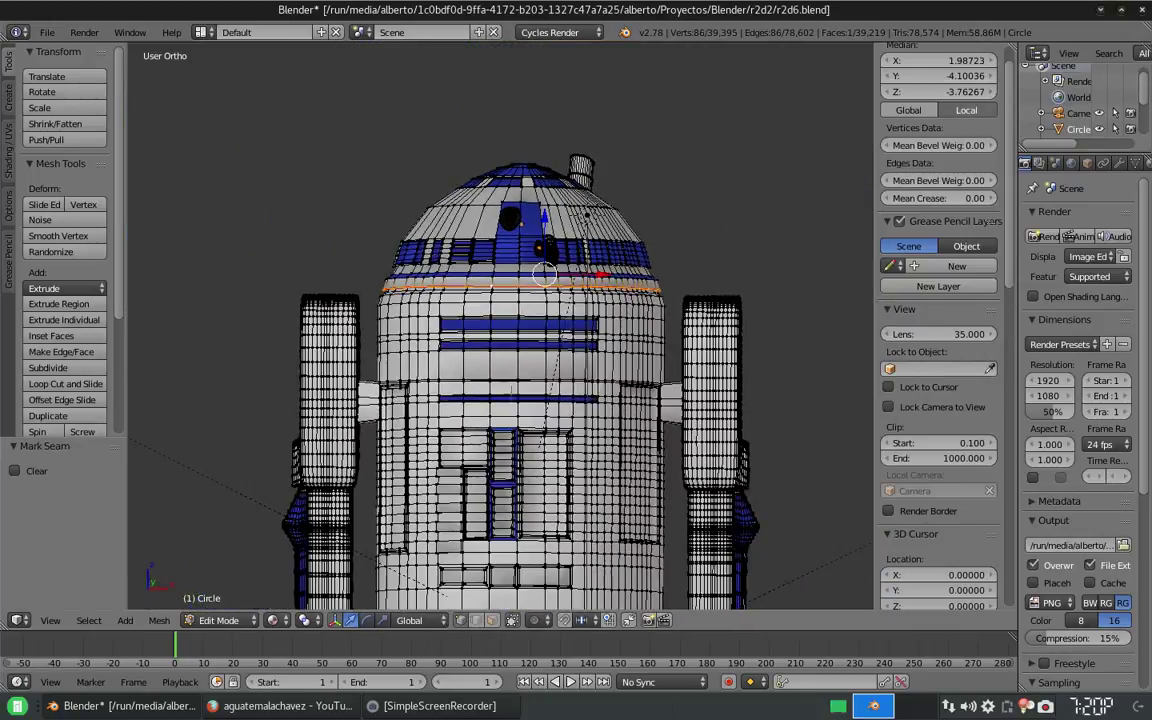
{"action": "key", "text": "a"}
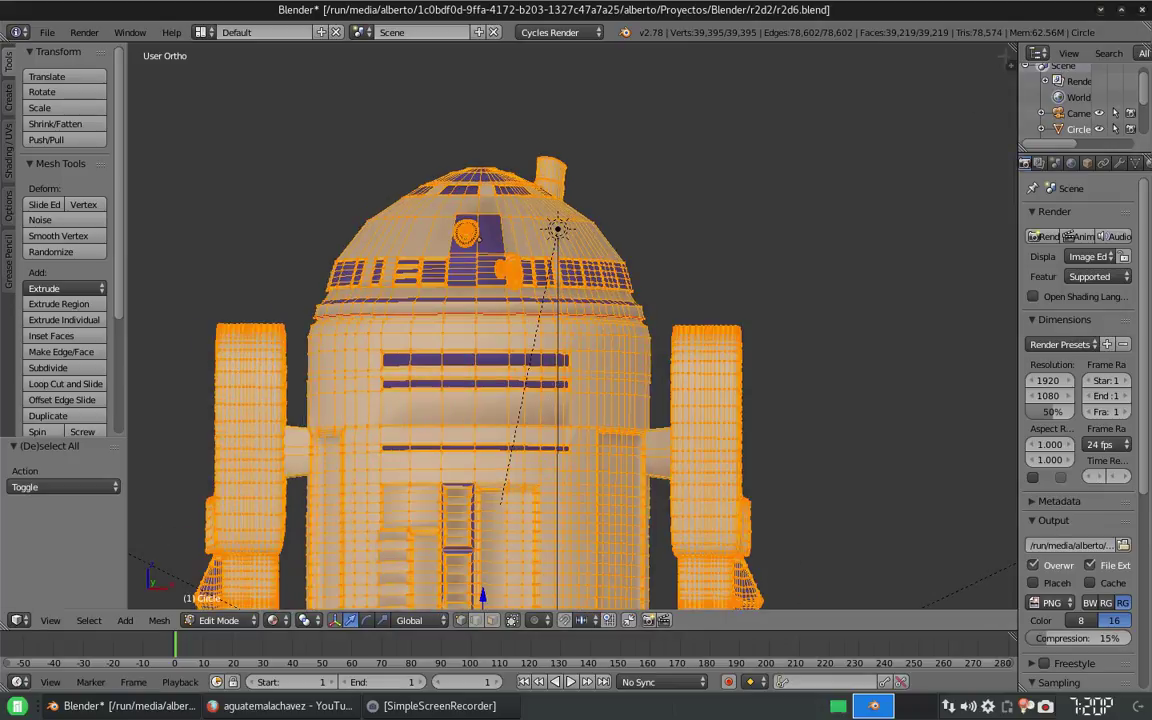
{"action": "left_click_drag", "start_coordinate": [686, 94], "coordinate": [551, 100]}
{"action": "left_click", "coordinate": [568, 620]}
{"action": "left_click", "coordinate": [600, 555]}
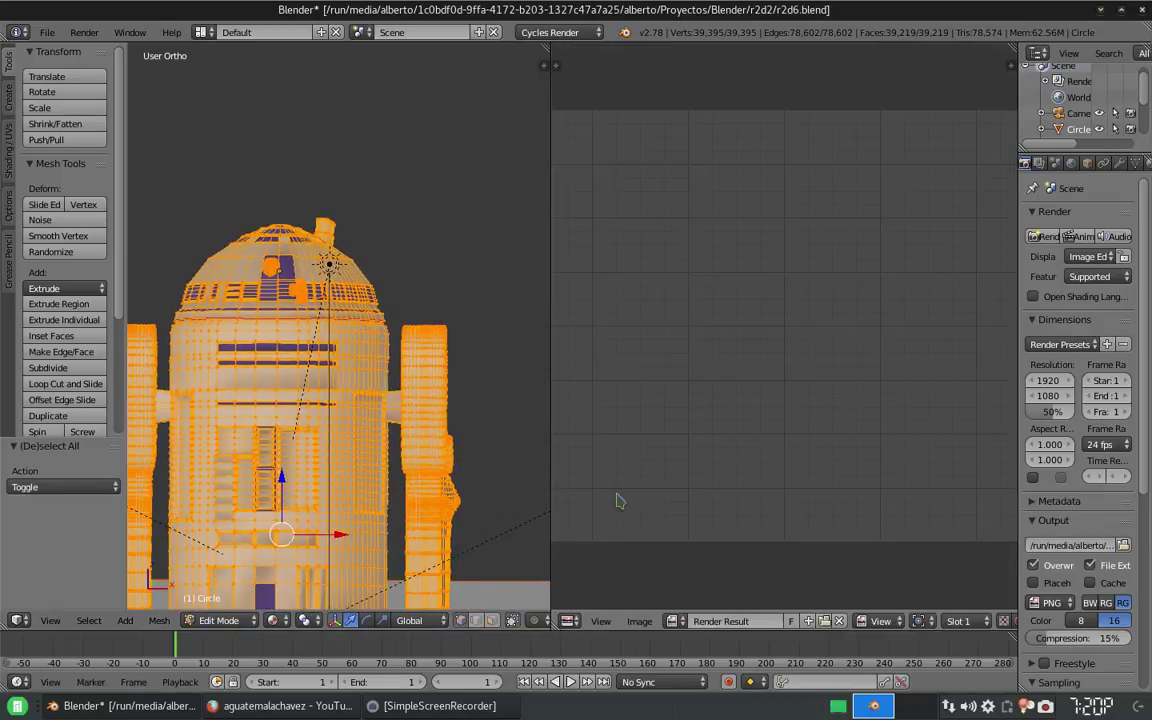
Step: Unwrap the whole selected mesh with Smart UV Project, using an angle limit of 66 and an island margin of 0
{"action": "key", "text": "u"}
{"action": "left_click", "coordinate": [340, 385]}
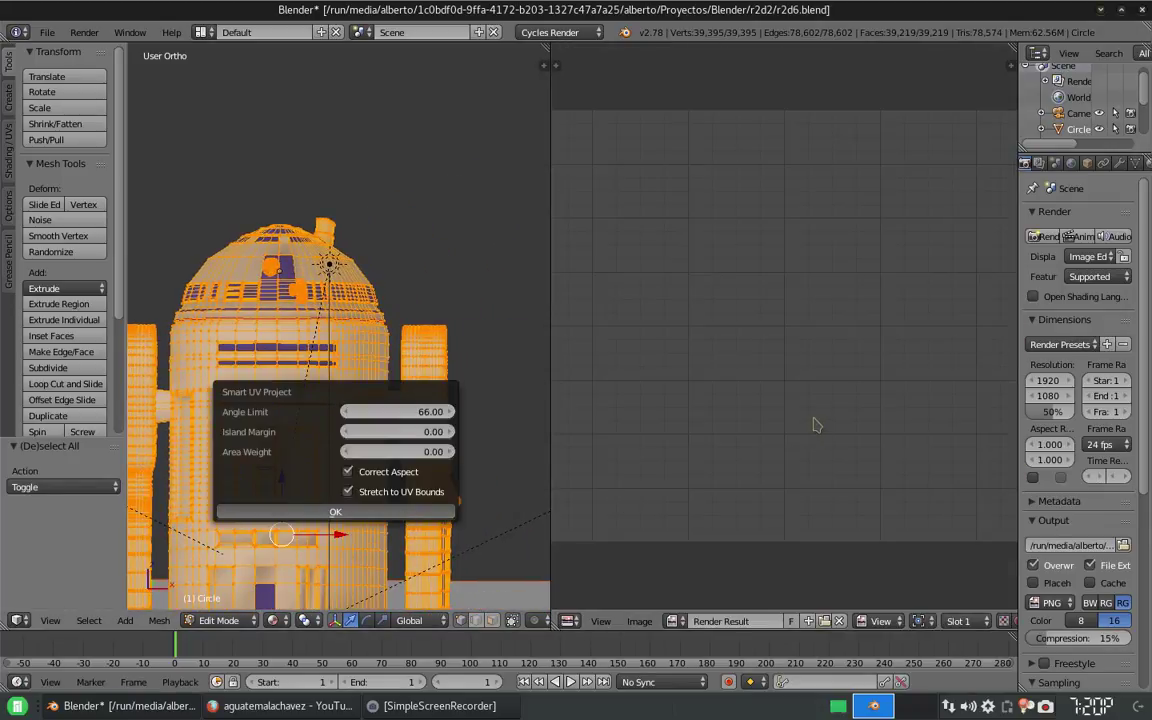
{"action": "key", "text": "Return"}
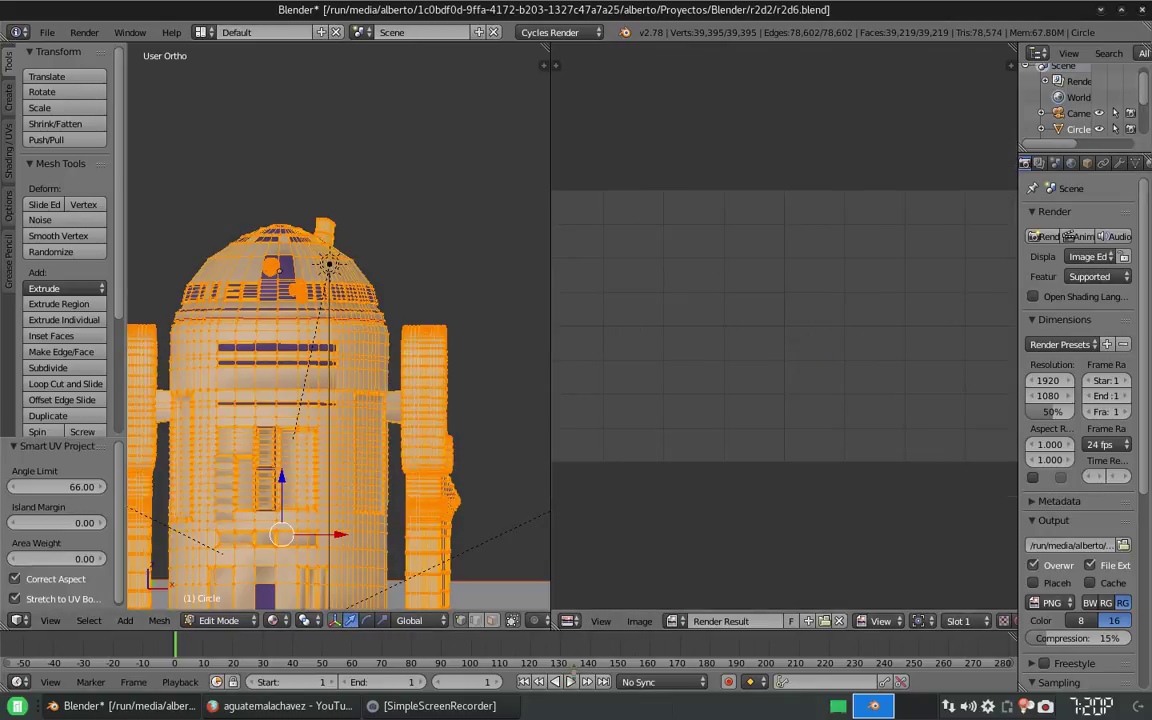
Step: Load the TexturesCom metal image ending in 066_2_S.jpg from the Textures folder as the background for the UV layout
{"action": "key", "text": "alt+o"}
{"action": "left_click", "coordinate": [46, 300]}
{"action": "left_click", "coordinate": [270, 53]}
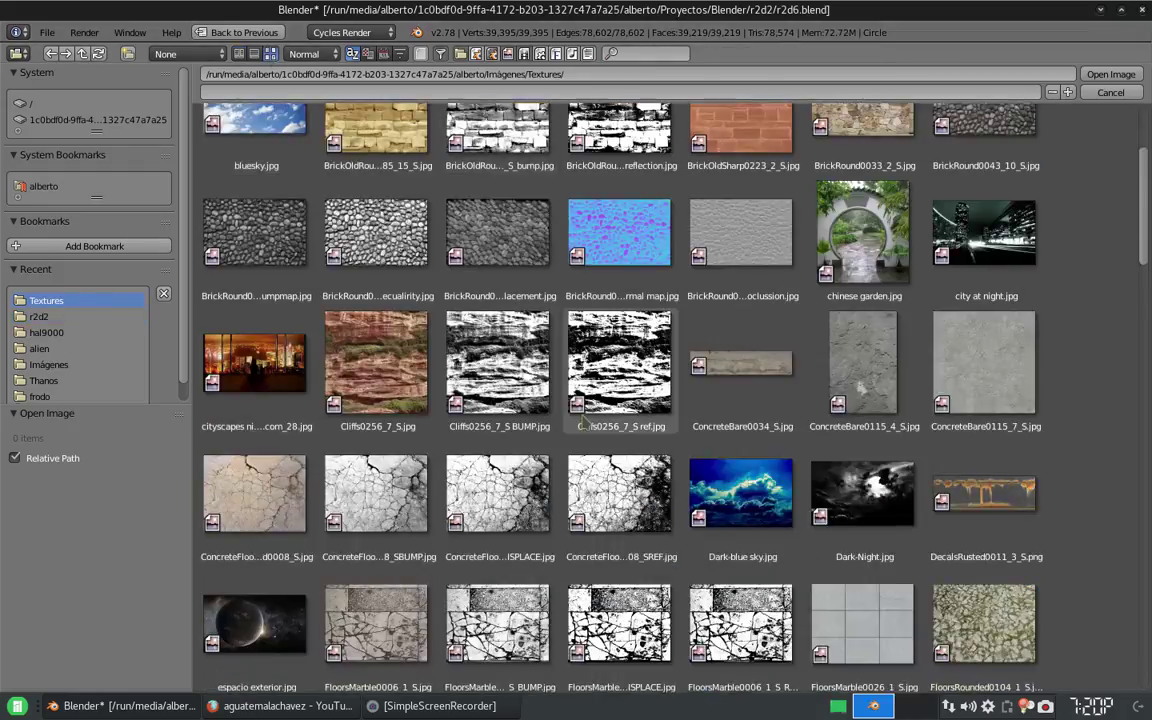
{"action": "scroll", "coordinate": [585, 427], "scroll_direction": "down", "scroll_amount": 10}
{"action": "scroll", "coordinate": [585, 427], "scroll_direction": "down", "scroll_amount": 15}
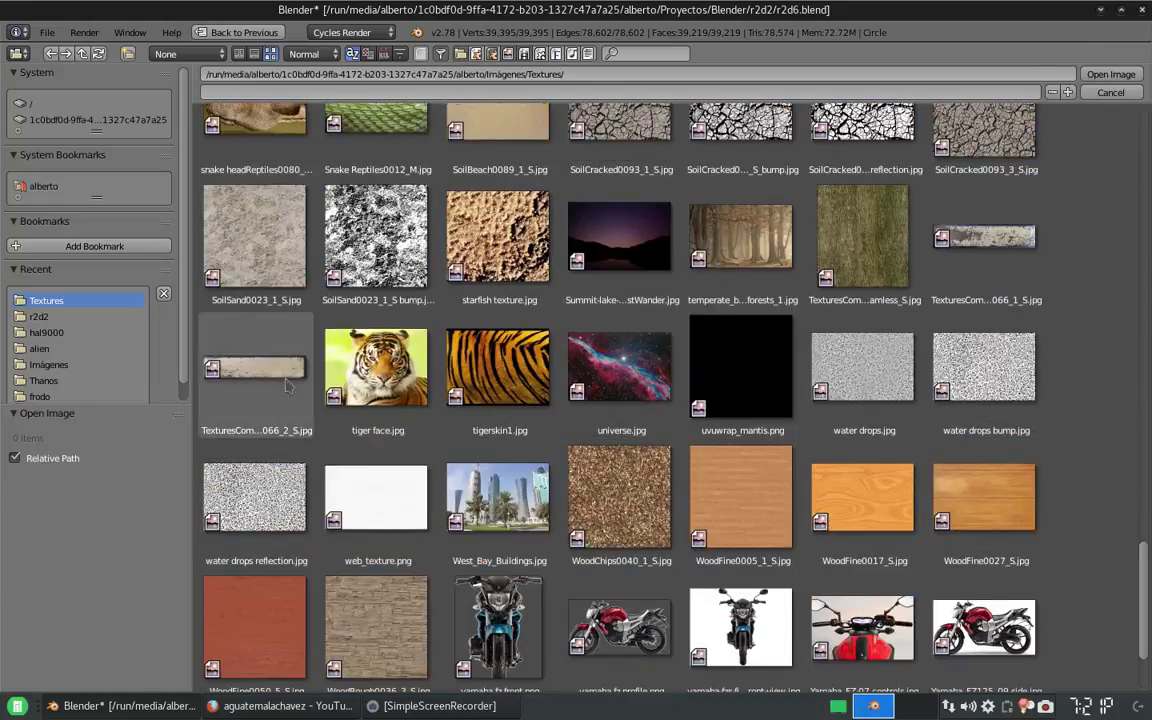
{"action": "double_click", "coordinate": [287, 385]}
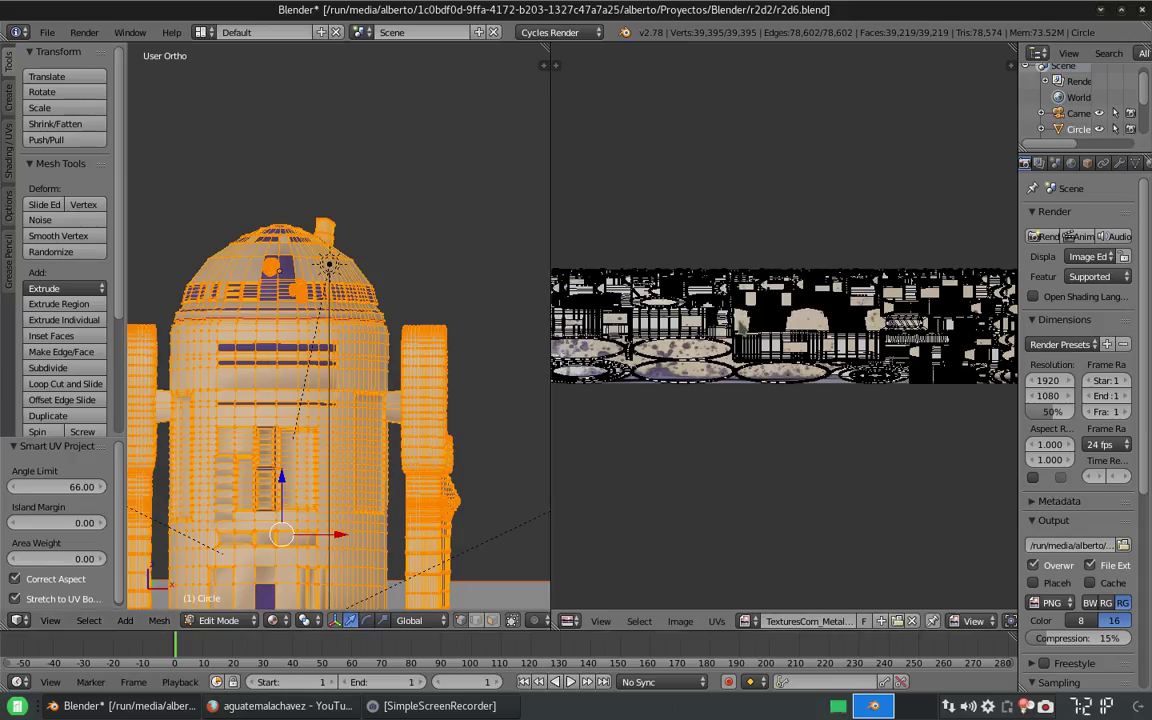
Step: Open Material.005 in the Compositing layout's node editor and add a second Glossy BSDF node below the existing one
{"action": "left_click", "coordinate": [1136, 164]}
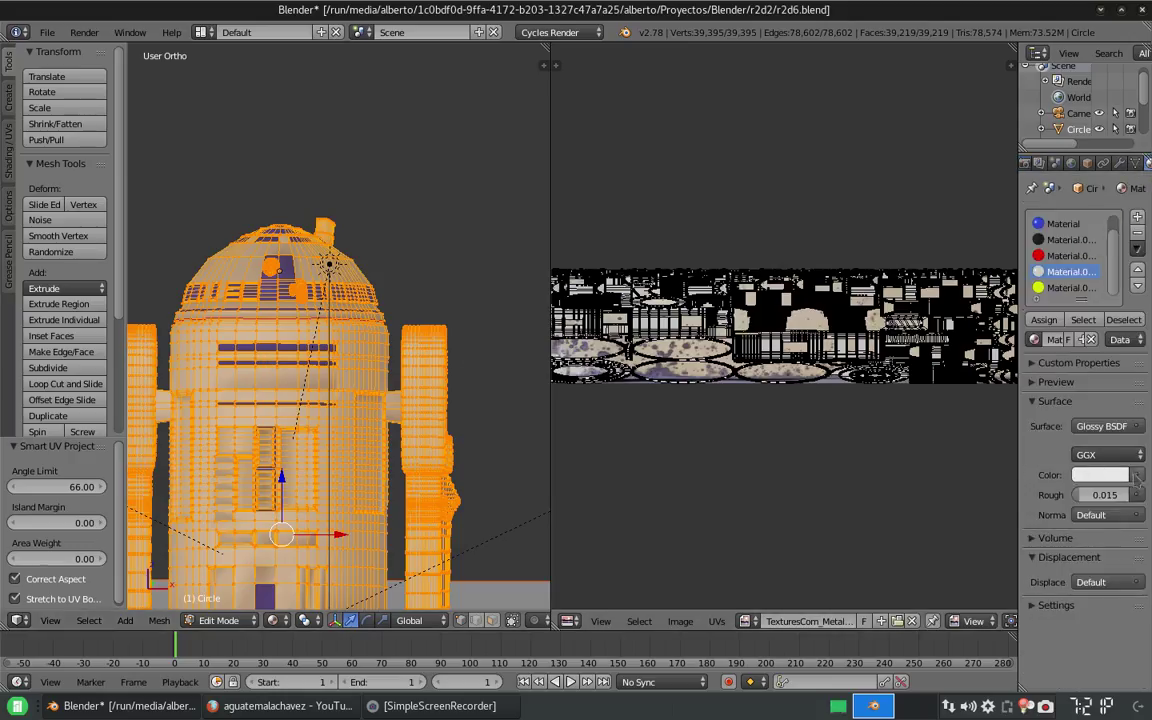
{"action": "key", "text": "ctrl+Left"}
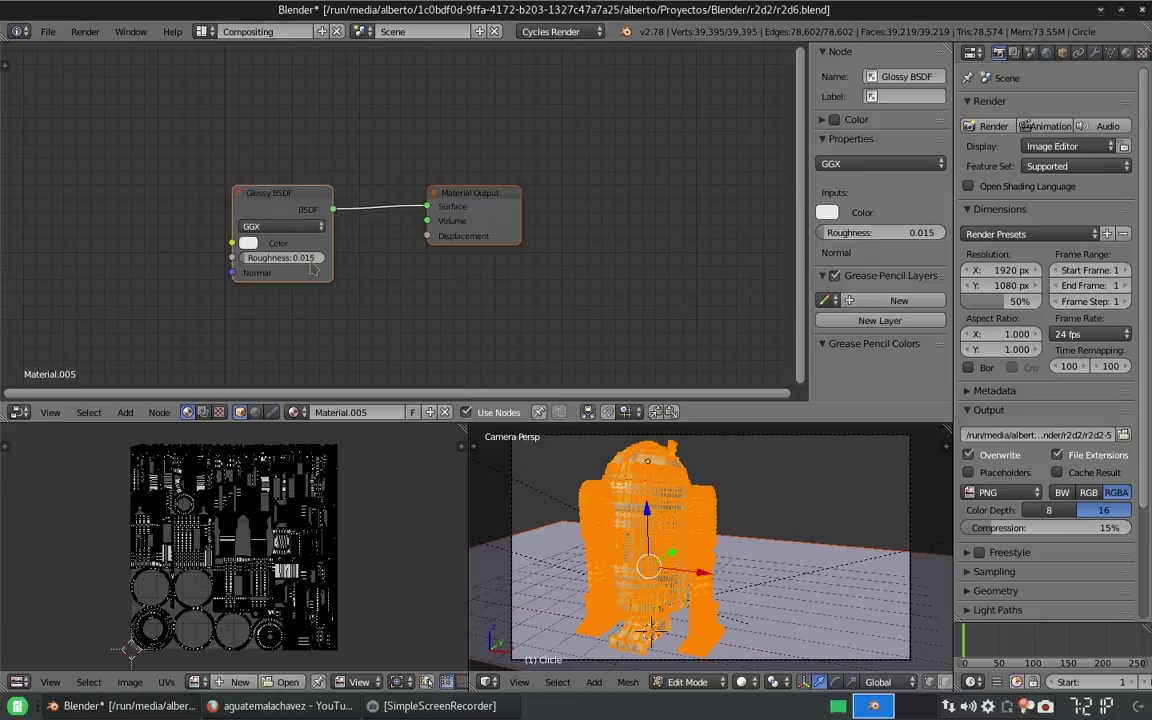
{"action": "key", "text": "Home"}
{"action": "key", "text": "shift+a"}
{"action": "mouse_move", "coordinate": [88, 430]}
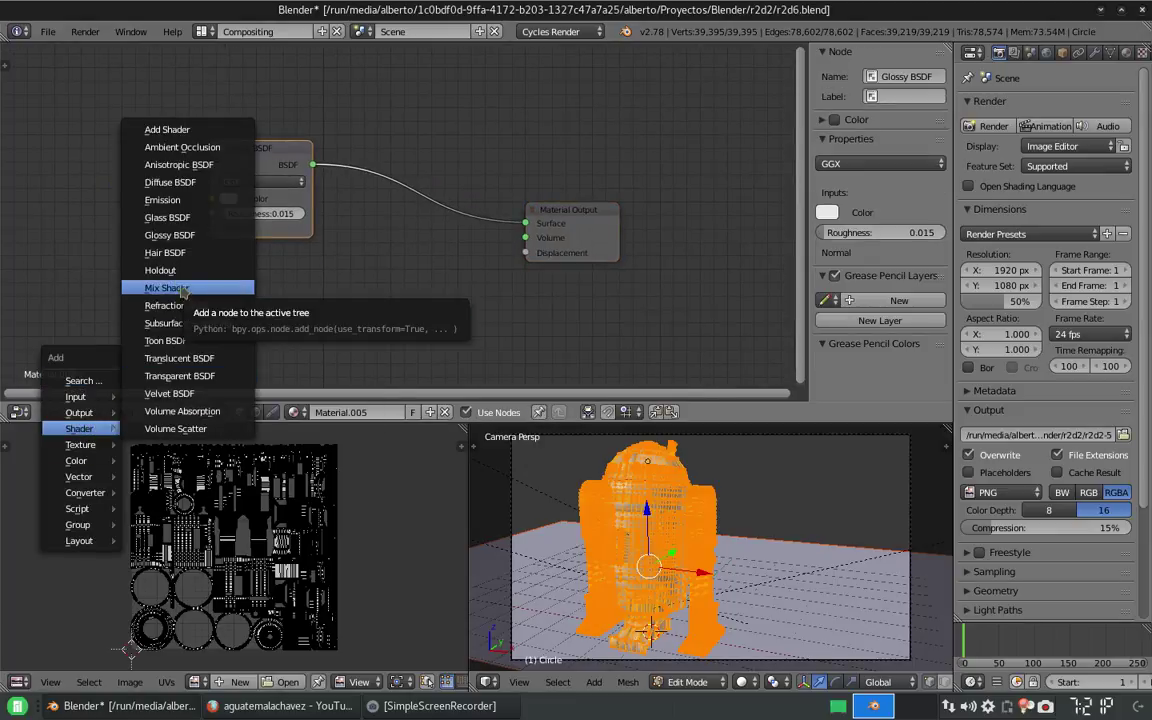
{"action": "left_click", "coordinate": [172, 285]}
{"action": "left_click", "coordinate": [215, 265]}
Step: Add an Image Texture with the loaded metal image, feeding the second Glossy BSDF's colour, and set that shader's roughness to 0.015
{"action": "key", "text": "shift+a"}
{"action": "mouse_move", "coordinate": [135, 296]}
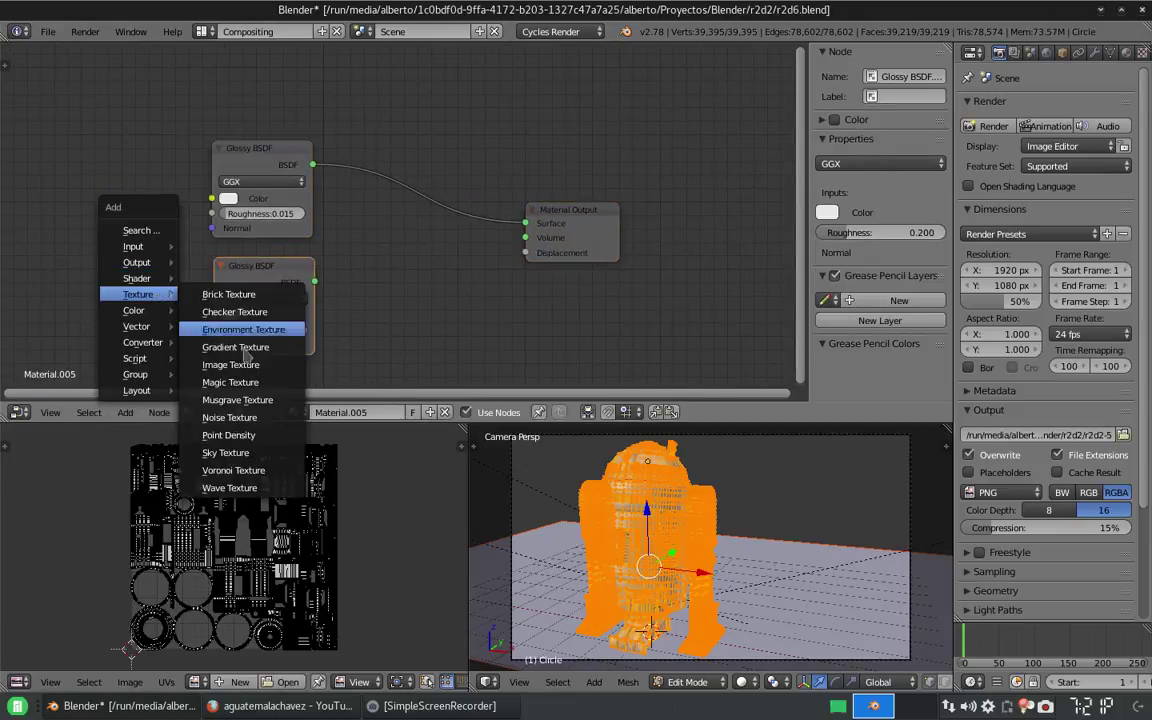
{"action": "left_click", "coordinate": [240, 360]}
{"action": "left_click", "coordinate": [64, 246]}
{"action": "left_click", "coordinate": [77, 290]}
{"action": "left_click", "coordinate": [140, 323]}
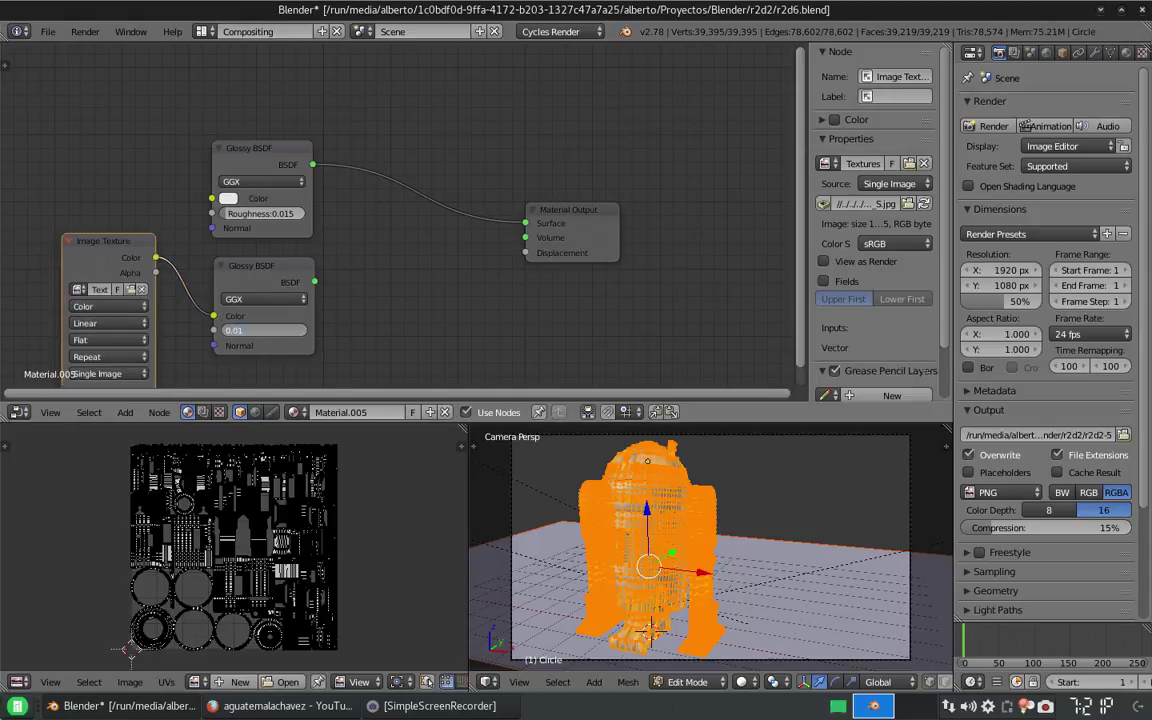
{"action": "type", "text": "5"}
{"action": "key", "text": "Return"}
Step: Insert an Add Shader node between the first Glossy BSDF and the Material Output
{"action": "key", "text": "shift+a"}
{"action": "mouse_move", "coordinate": [334, 257]}
{"action": "left_click", "coordinate": [400, 277]}
{"action": "left_click", "coordinate": [372, 245]}
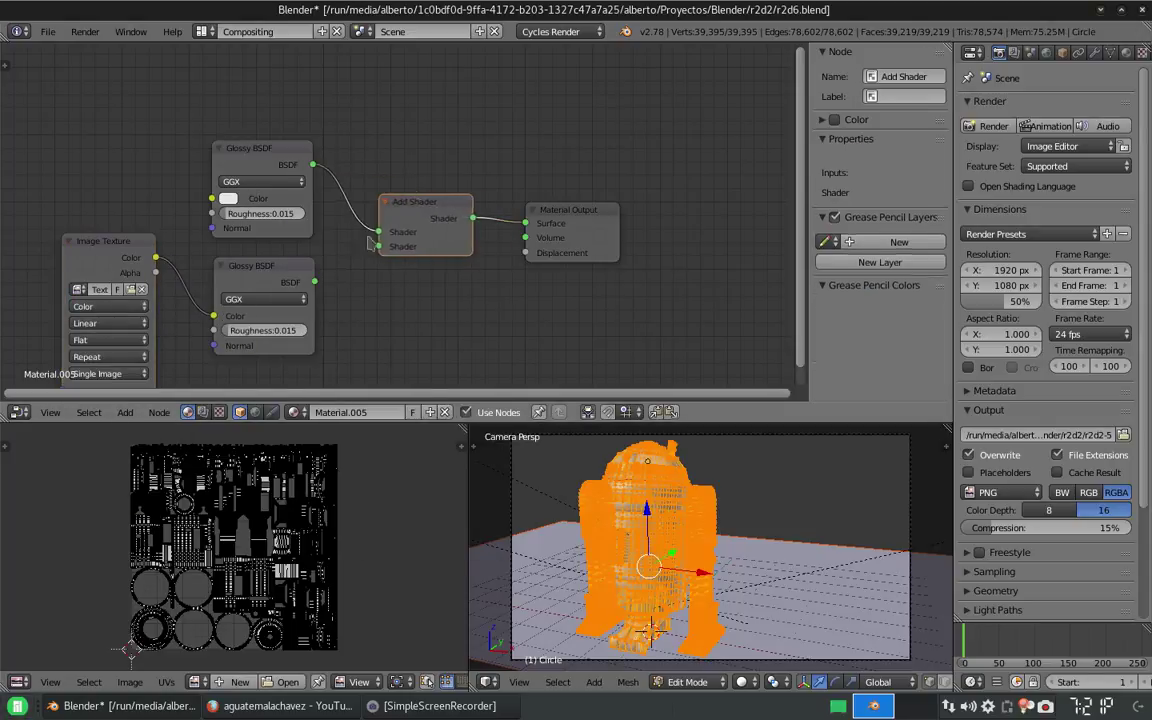
Step: Connect the second Glossy BSDF to the Add Shader's free input and preview the robot in Rendered shading in Object Mode
{"action": "left_click_drag", "start_coordinate": [325, 283], "coordinate": [377, 246]}
{"action": "key", "text": "Tab"}
{"action": "left_click", "coordinate": [741, 681]}
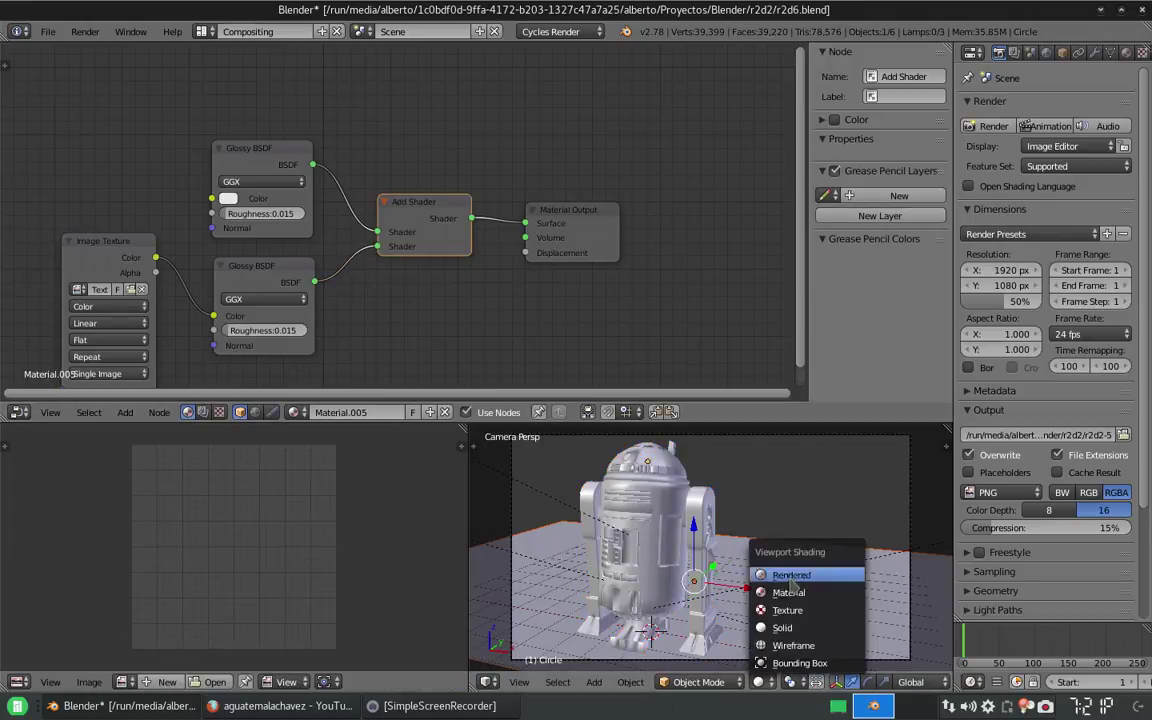
{"action": "left_click", "coordinate": [797, 498]}
{"action": "scroll", "coordinate": [666, 580], "scroll_direction": "up", "scroll_amount": 4}
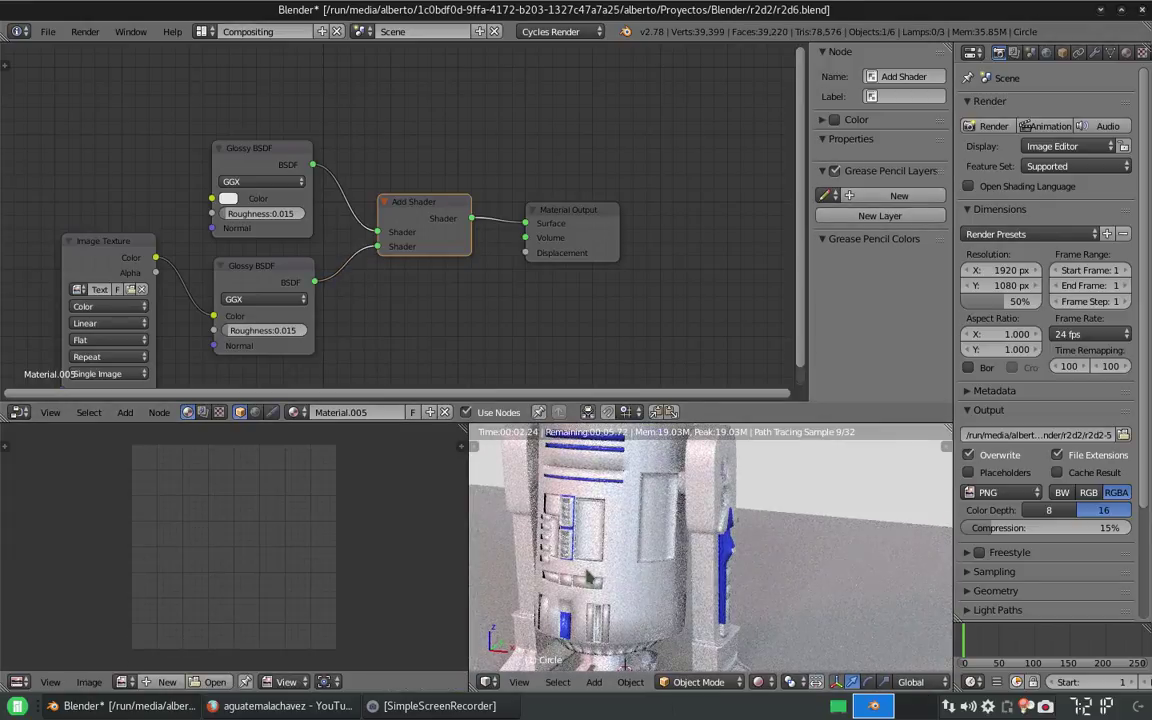
Step: Select the whole mesh in Edit Mode and assign the TexturesCom metal image to its UV layout and to Material.005's Image Texture node
{"action": "key", "text": "Tab"}
{"action": "key", "text": "a"}
{"action": "left_click", "coordinate": [195, 681]}
{"action": "left_click", "coordinate": [300, 532]}
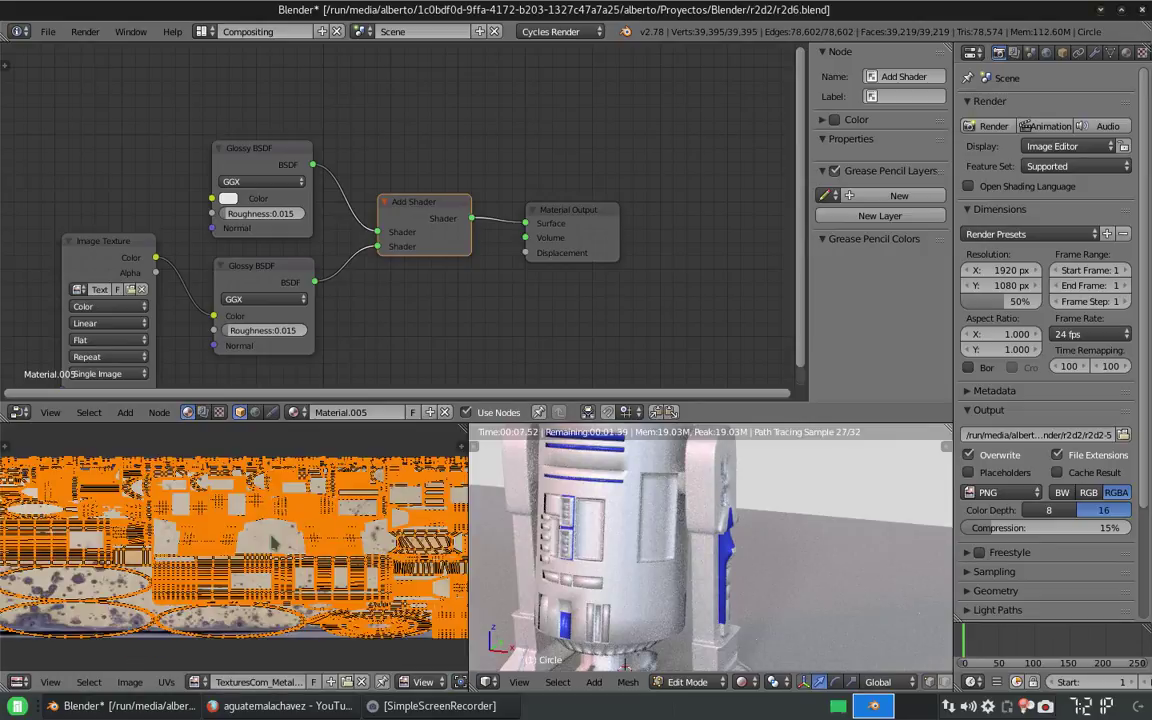
{"action": "left_click", "coordinate": [77, 290]}
{"action": "left_click", "coordinate": [115, 322]}
Step: Open Material.003 and duplicate its Glossy BSDF node, placing the copy below the original
{"action": "left_click", "coordinate": [1126, 52]}
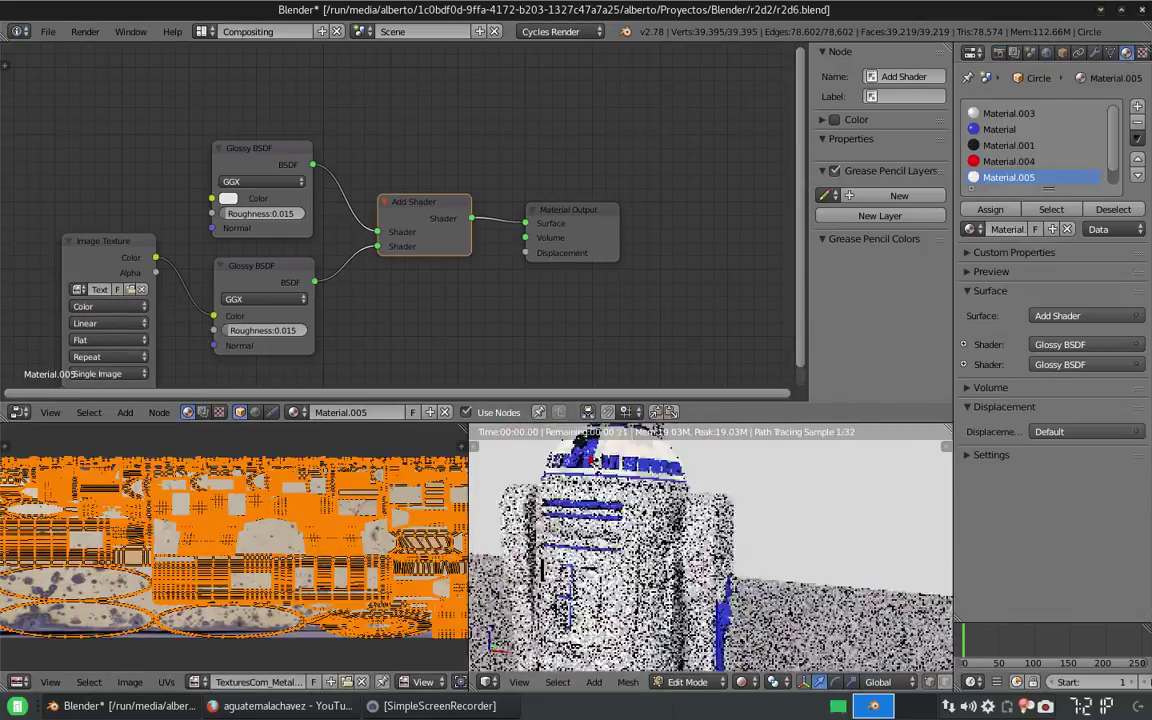
{"action": "left_click", "coordinate": [1008, 114]}
{"action": "left_click_drag", "start_coordinate": [400, 210], "coordinate": [286, 128]}
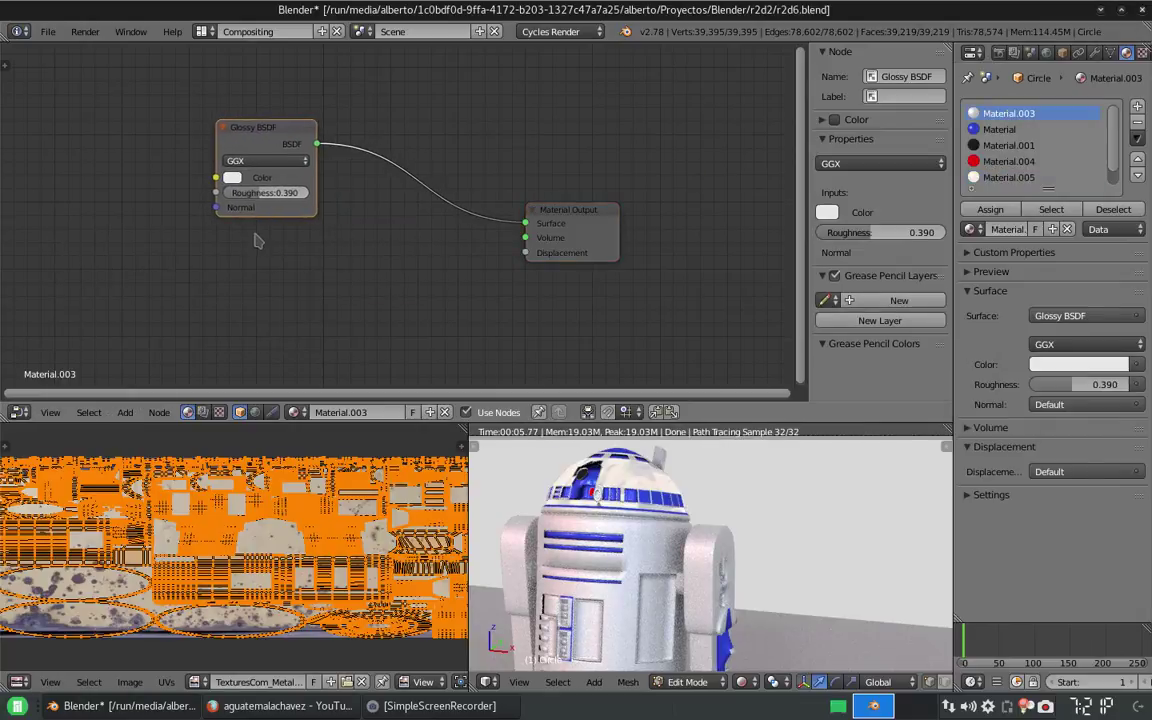
{"action": "key", "text": "shift+d"}
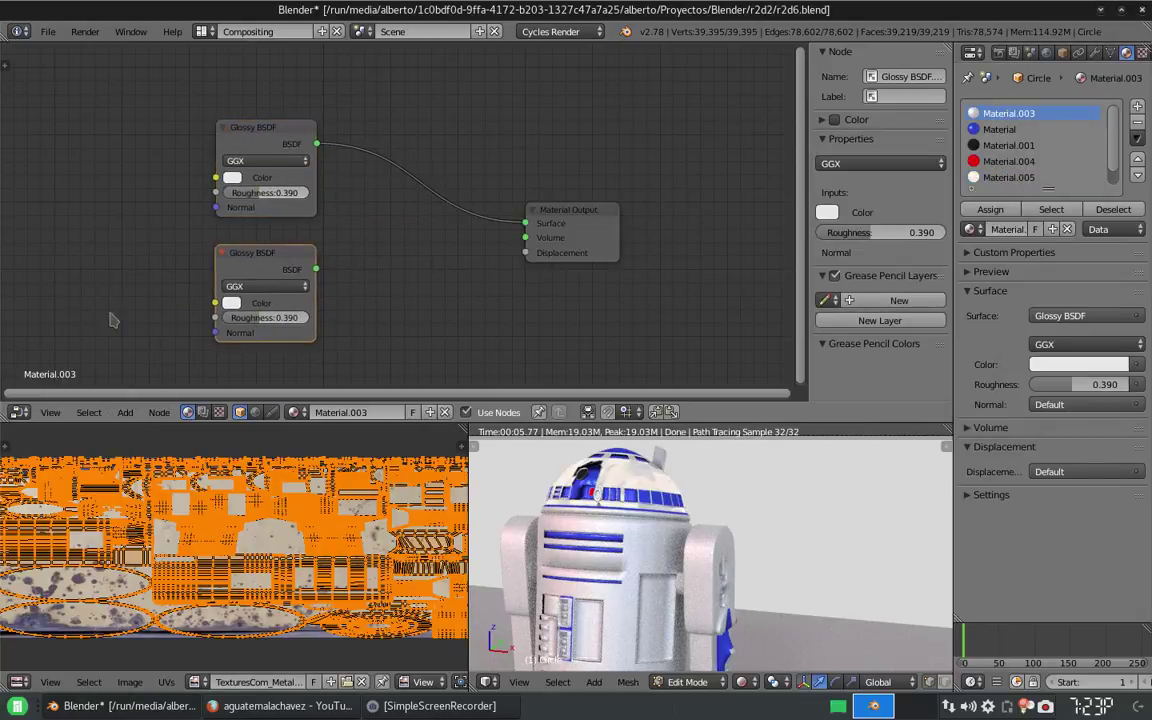
Step: Add an Image Texture node with the metal image to Material.003 for the second Glossy BSDF's colour
{"action": "key", "text": "shift+a"}
{"action": "mouse_move", "coordinate": [90, 327]}
{"action": "left_click", "coordinate": [180, 399]}
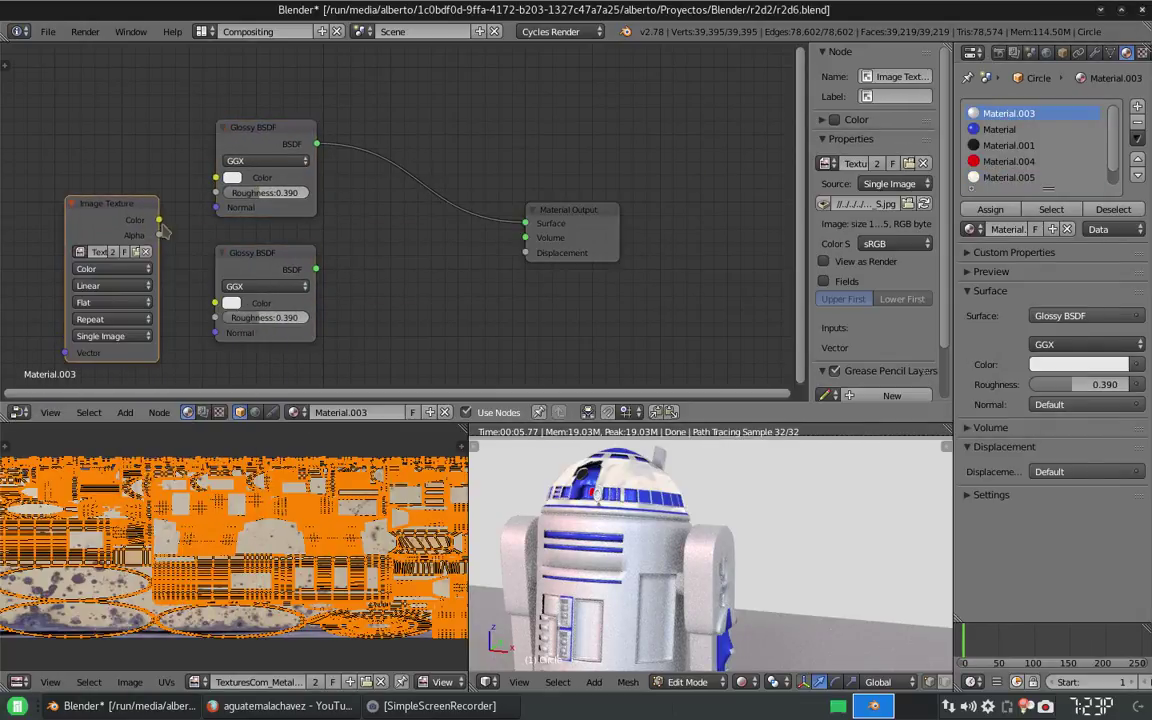
Step: Insert an Add Shader between Material.003's first Glossy BSDF and the Material Output, feeding the textured Glossy BSDF into its second input
{"action": "key", "text": "shift+a"}
{"action": "mouse_move", "coordinate": [329, 239]}
{"action": "left_click", "coordinate": [410, 258]}
{"action": "left_click", "coordinate": [420, 222]}
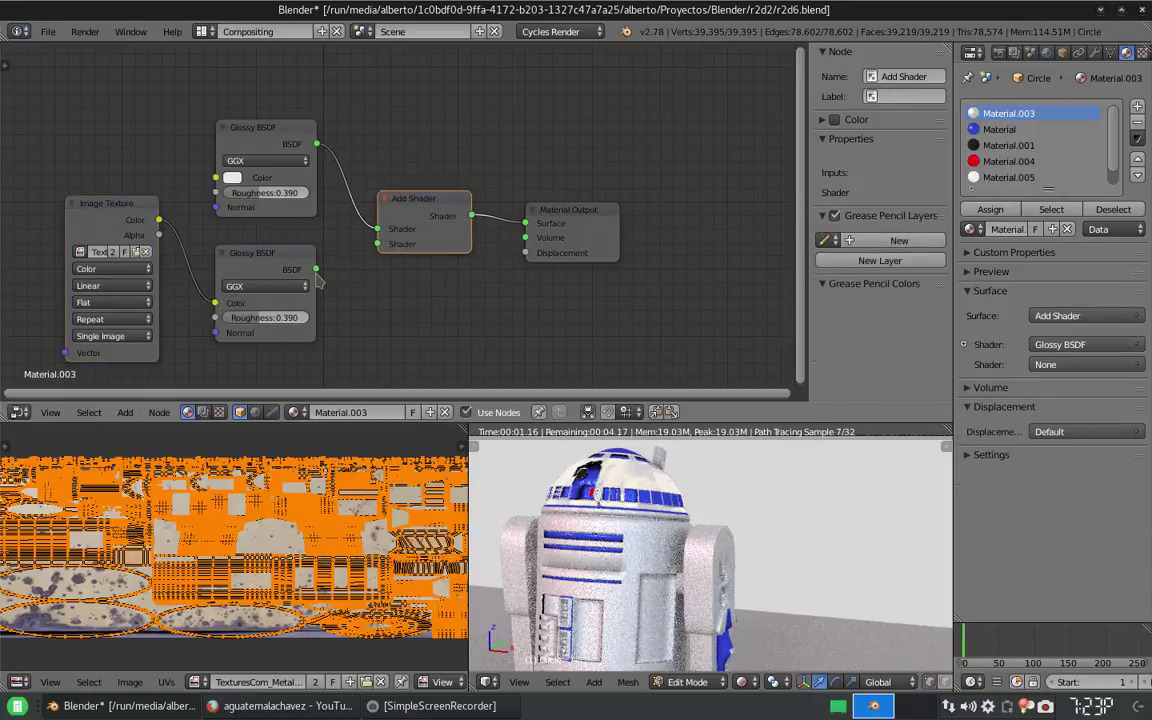
{"action": "left_click_drag", "start_coordinate": [316, 269], "coordinate": [378, 244]}
{"action": "mouse_move", "coordinate": [640, 560]}
{"action": "middle_mouse_down"}
{"action": "mouse_move", "coordinate": [655, 626]}
{"action": "mouse_move", "coordinate": [660, 560]}
{"action": "middle_mouse_up"}
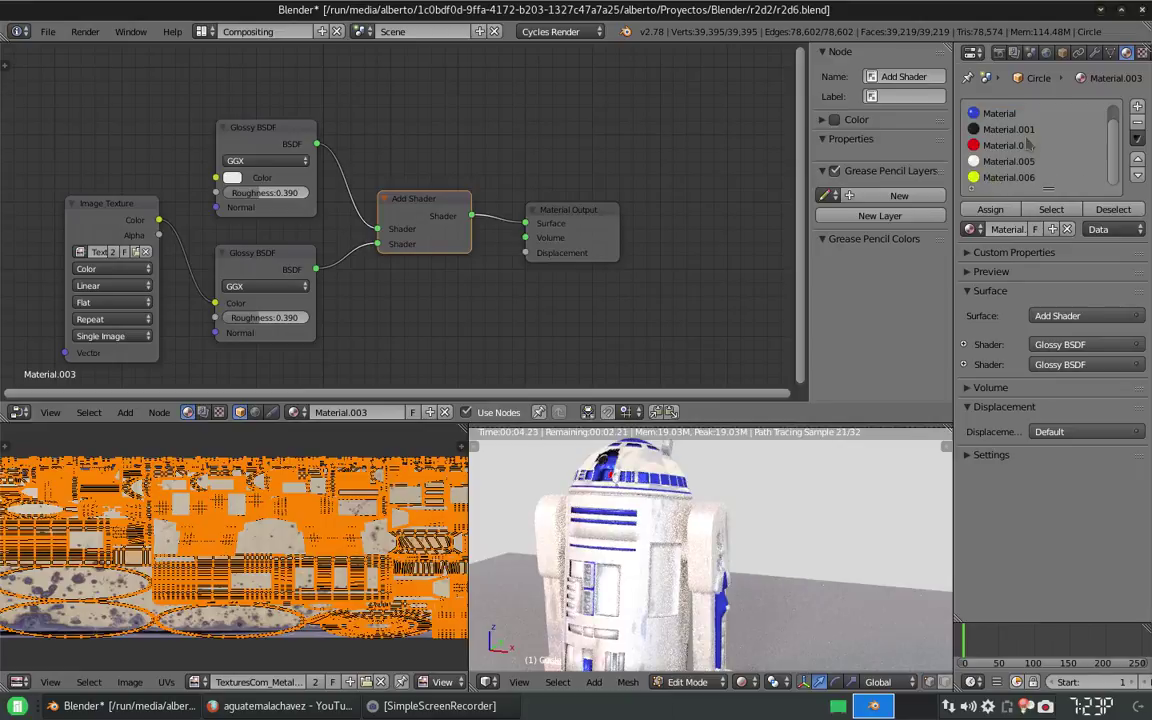
{"action": "left_click", "coordinate": [1010, 162]}
{"action": "key", "text": "r"}
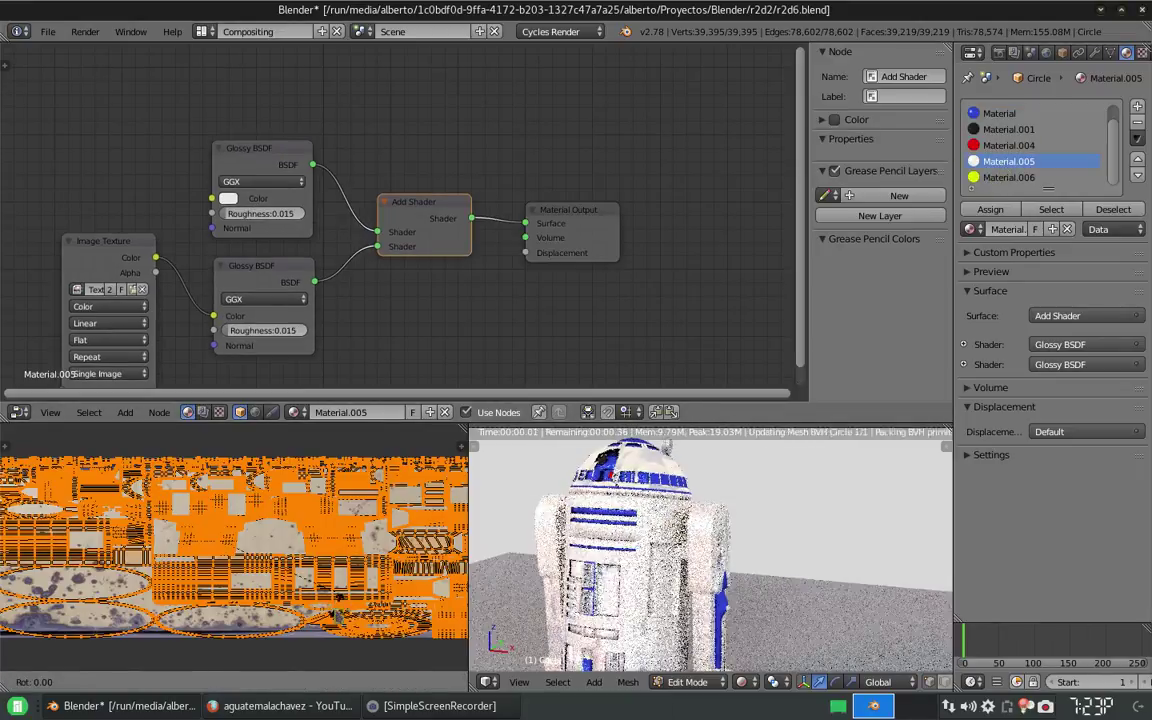
{"action": "right_click", "coordinate": [325, 640]}
{"action": "key", "text": "r"}
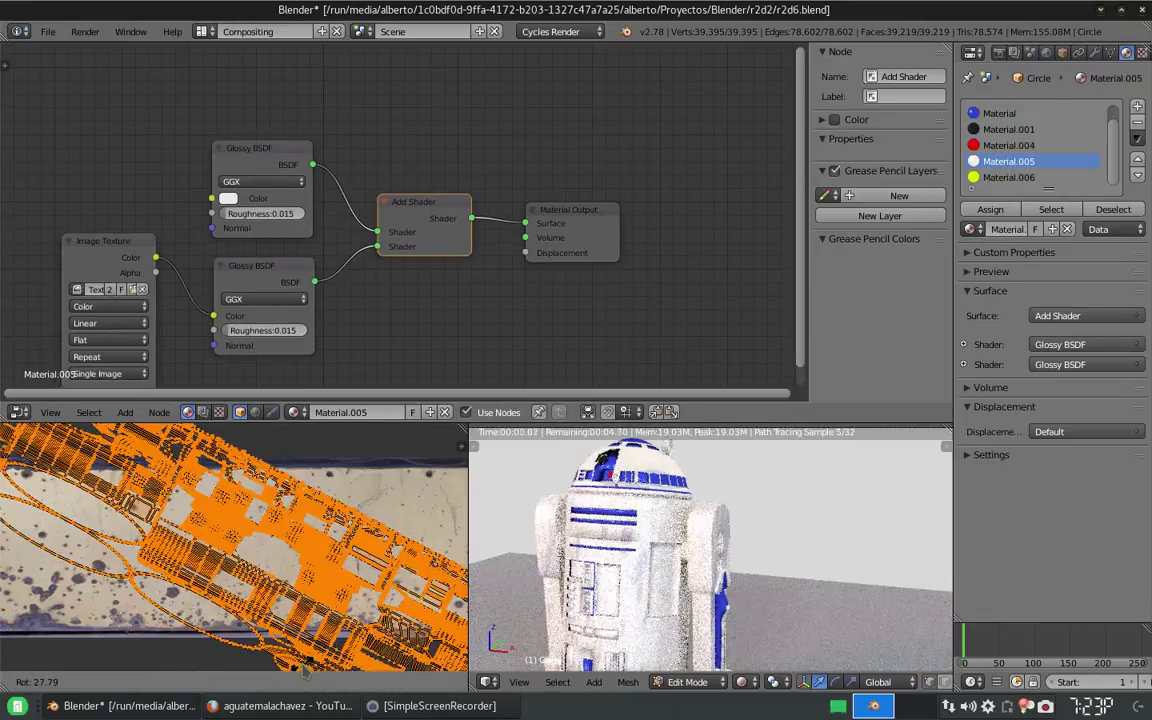
{"action": "right_click", "coordinate": [355, 550]}
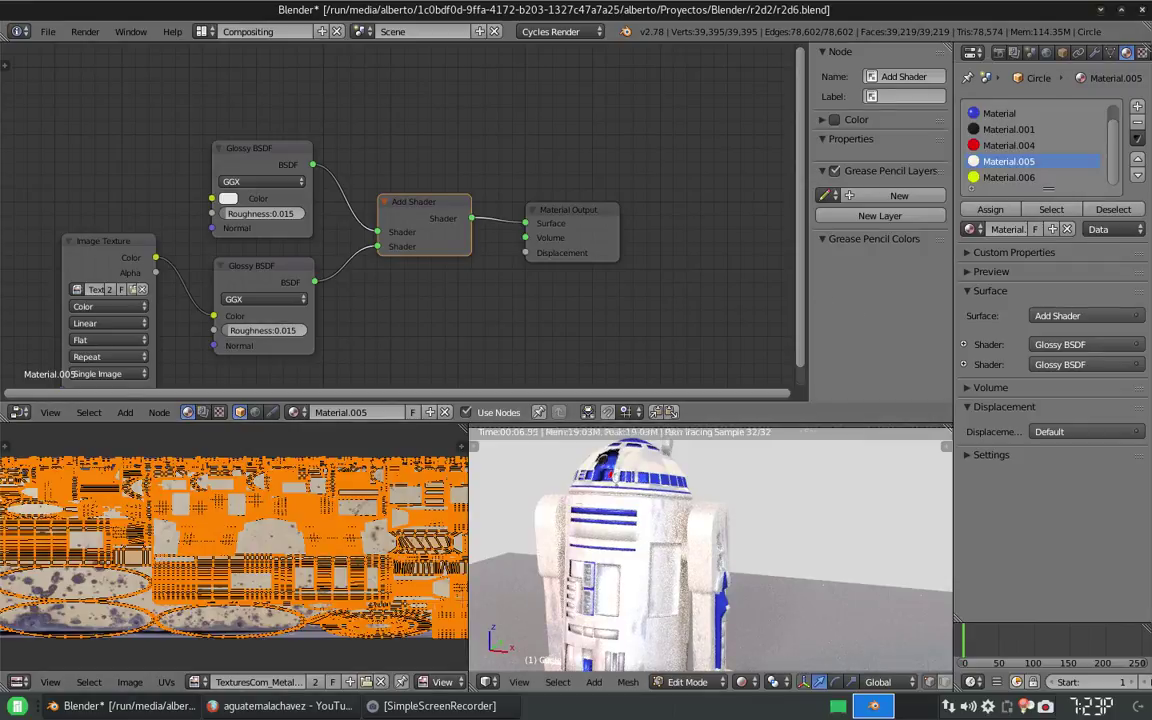
Step: Preview the textured robot from the front in Rendered shading in the Default layout
{"action": "key", "text": "ctrl+Right"}
{"action": "key", "text": "ctrl+Right"}
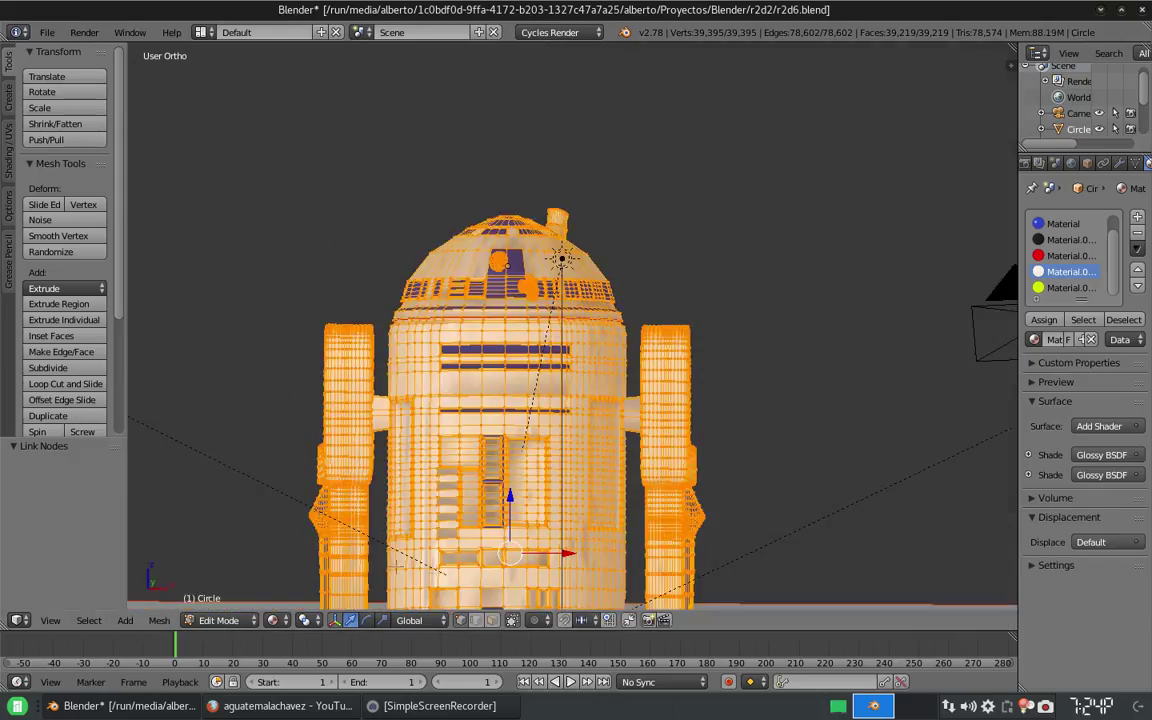
{"action": "key", "text": "shift+z"}
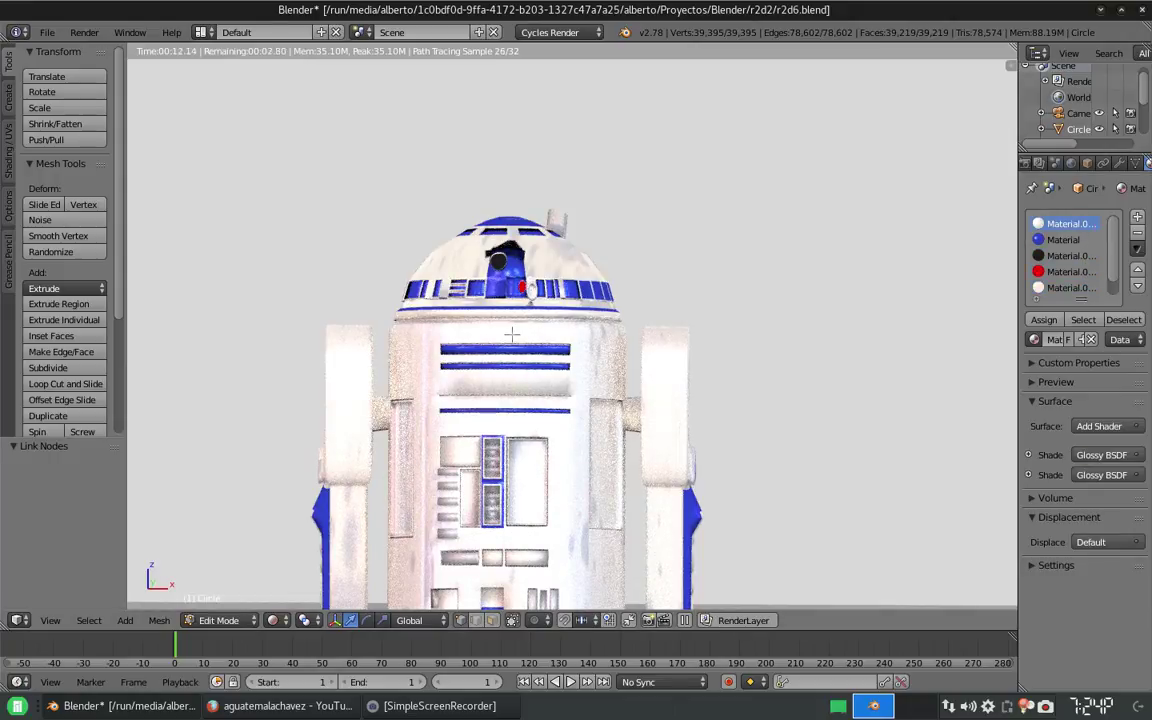
Step: Darken the first Glossy BSDF's colour slightly in Material.005 and check the whole robot in the Default layout's rendered view
{"action": "key", "text": "ctrl+Left"}
{"action": "scroll", "coordinate": [1020, 165], "scroll_direction": "down", "scroll_amount": 1}
{"action": "left_click", "coordinate": [1007, 165]}
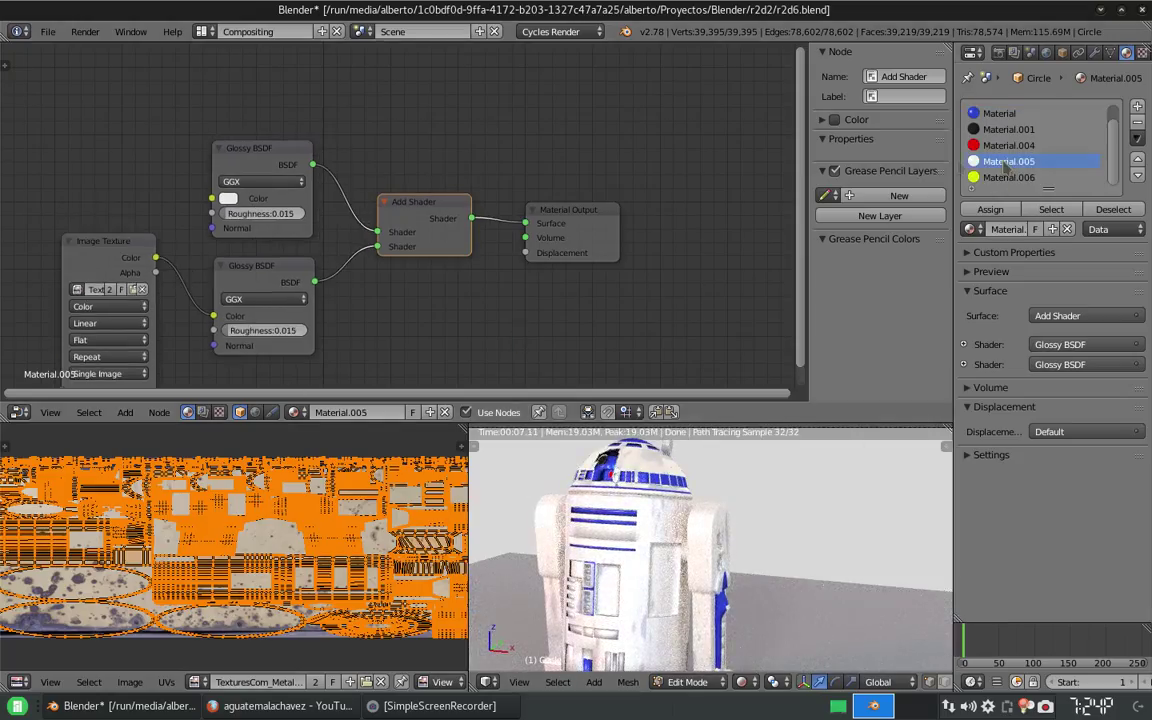
{"action": "left_click", "coordinate": [228, 198]}
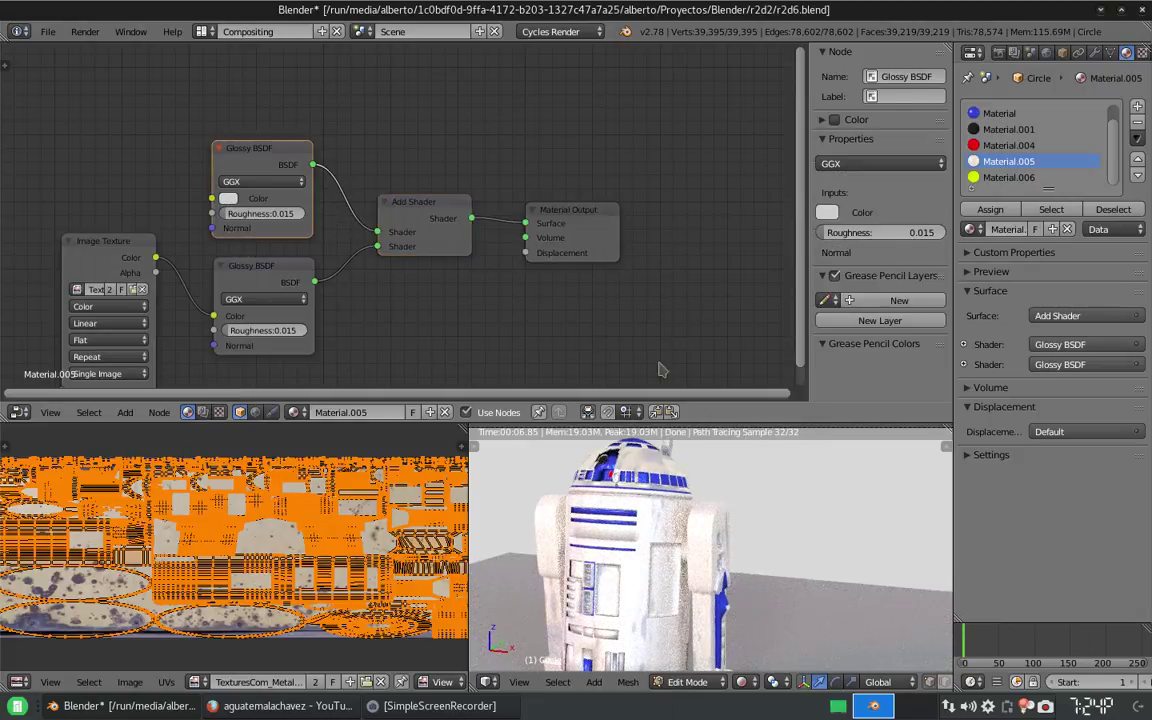
{"action": "key", "text": "ctrl+Right"}
{"action": "scroll", "coordinate": [779, 470], "scroll_direction": "down", "scroll_amount": 5}
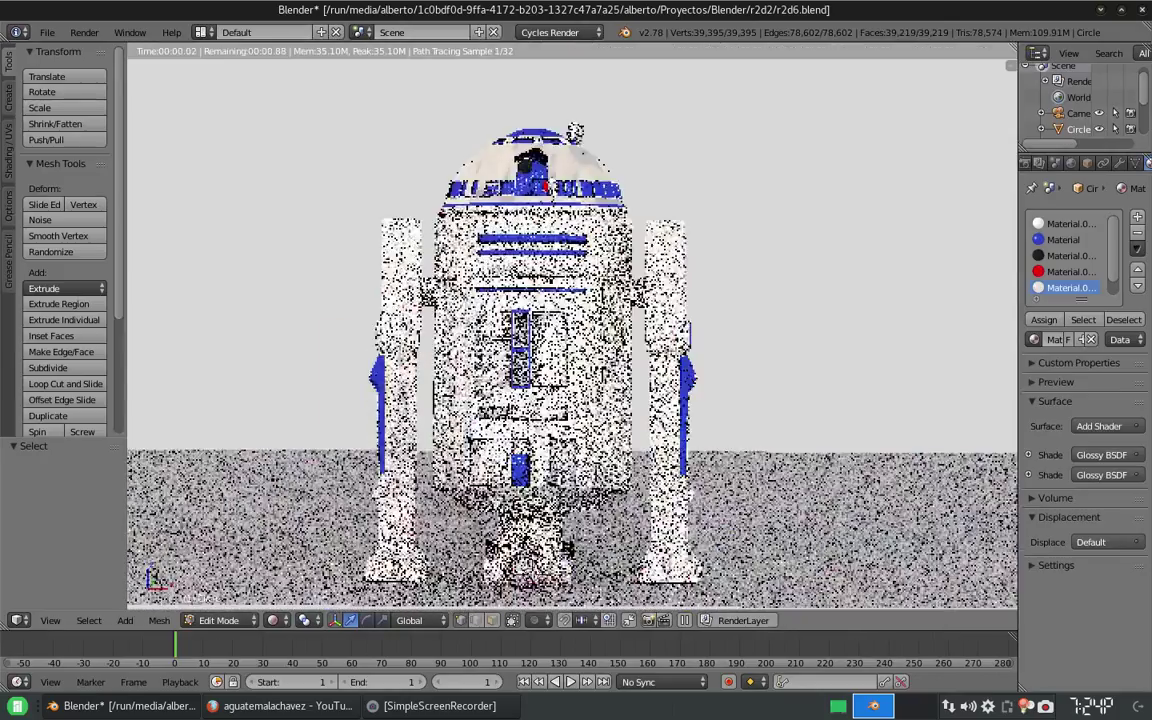
Step: Select the round UV islands along the lower edge of the layout in the Compositing layout and scale them down
{"action": "key", "text": "ctrl+Left"}
{"action": "scroll", "coordinate": [226, 517], "scroll_direction": "down", "scroll_amount": 2}
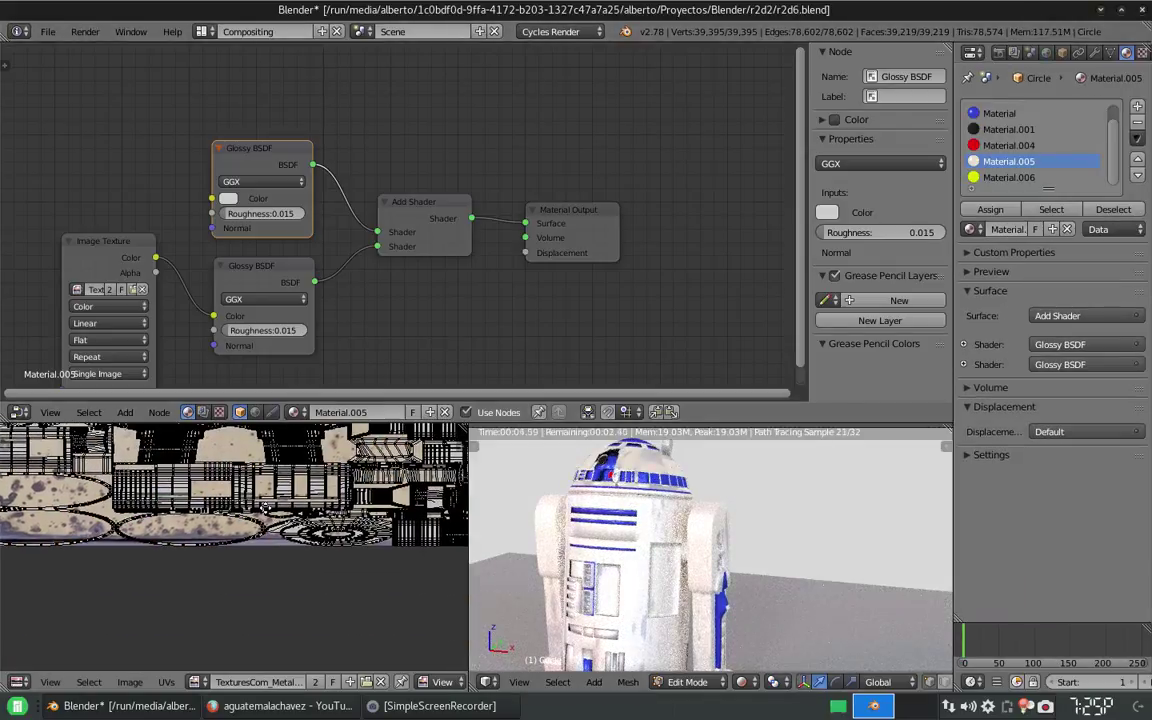
{"action": "right_click", "coordinate": [318, 540]}
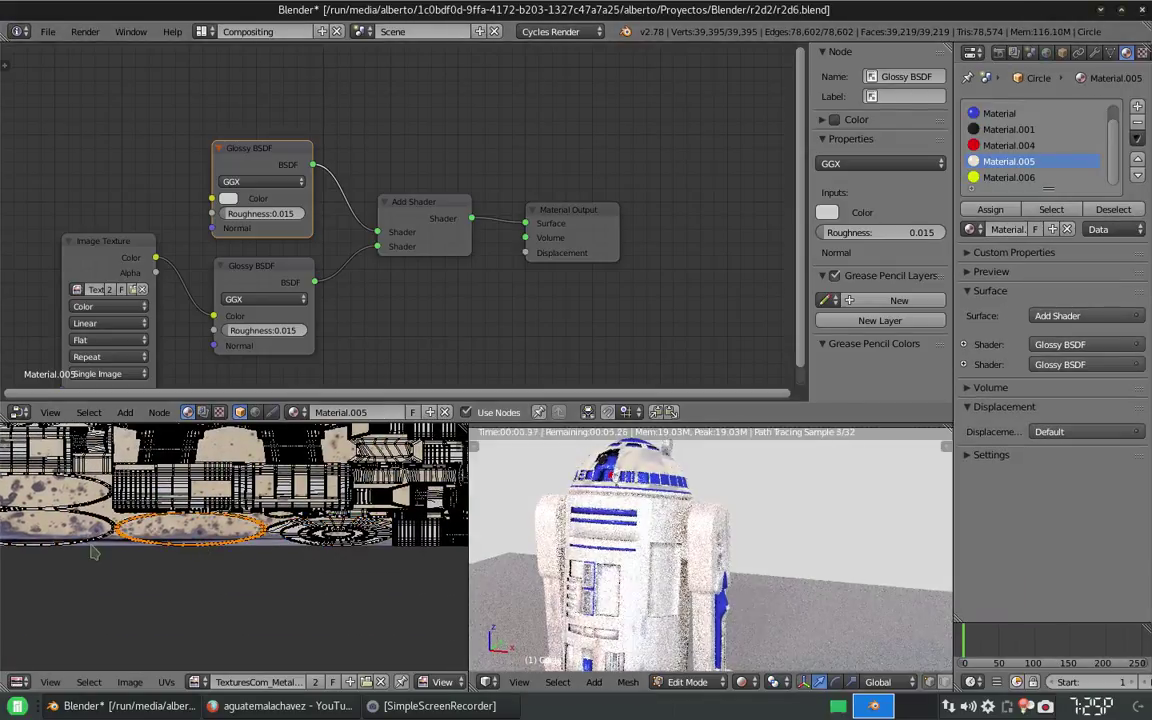
{"action": "right_click", "coordinate": [300, 532], "text": "shift"}
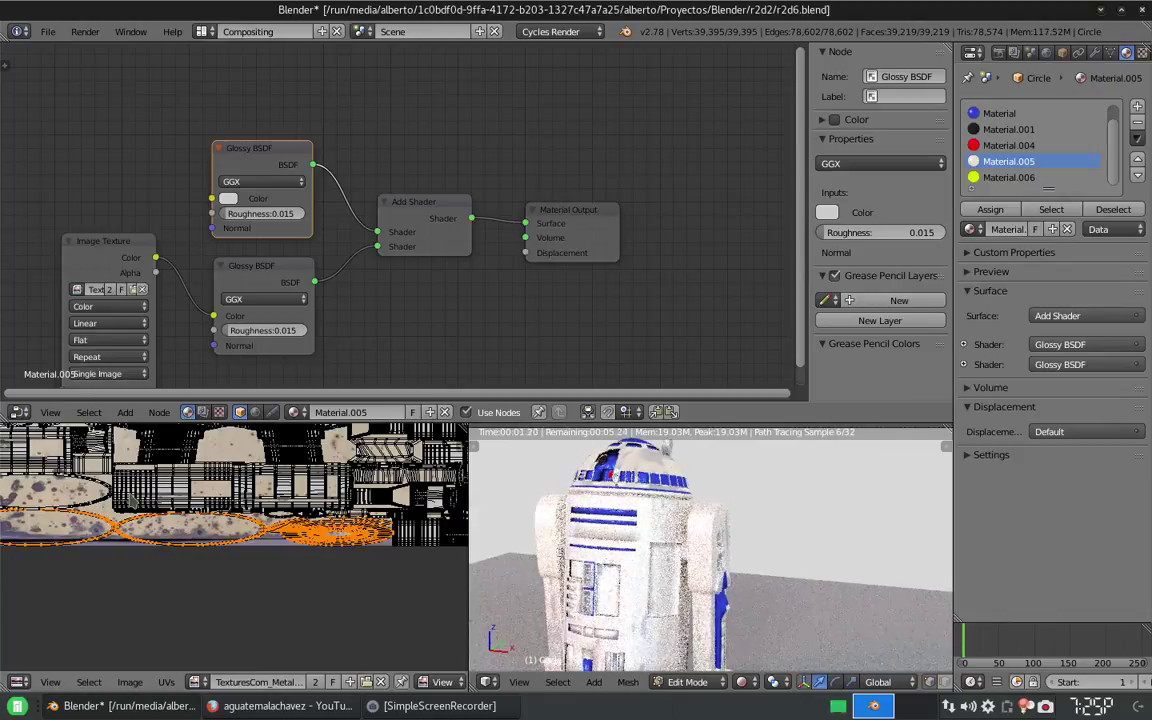
{"action": "key", "text": "s"}
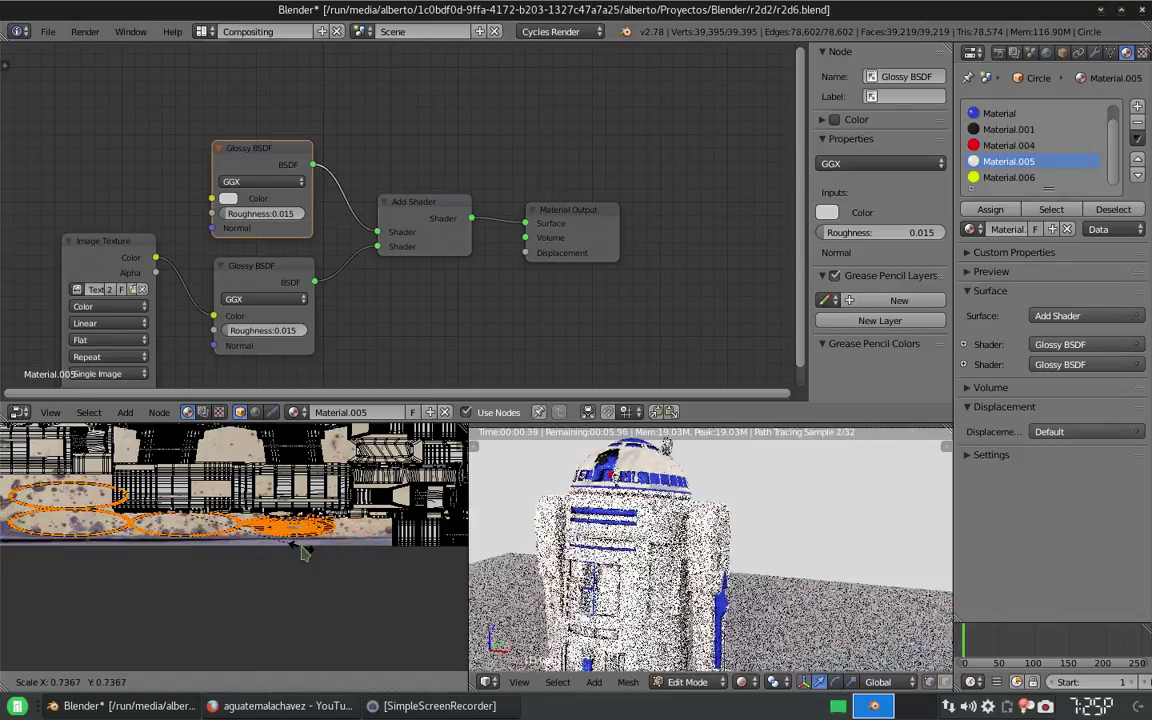
{"action": "key", "text": "KP_1"}
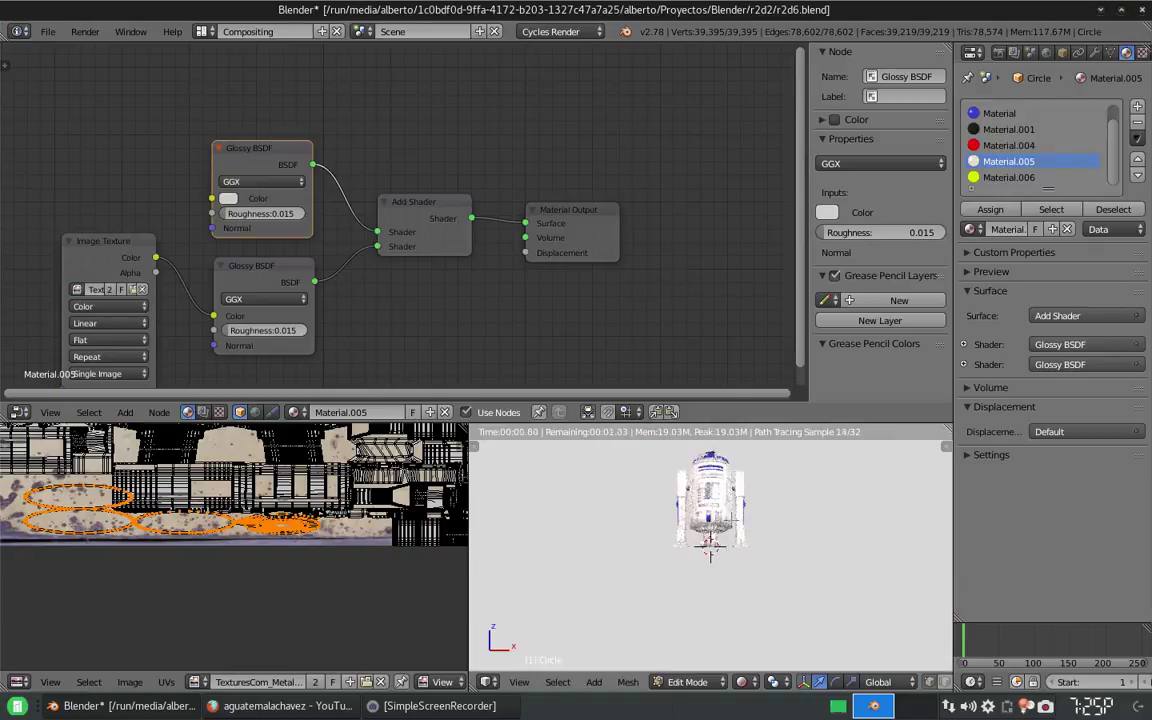
{"action": "scroll", "coordinate": [711, 548], "scroll_direction": "up", "scroll_amount": 4}
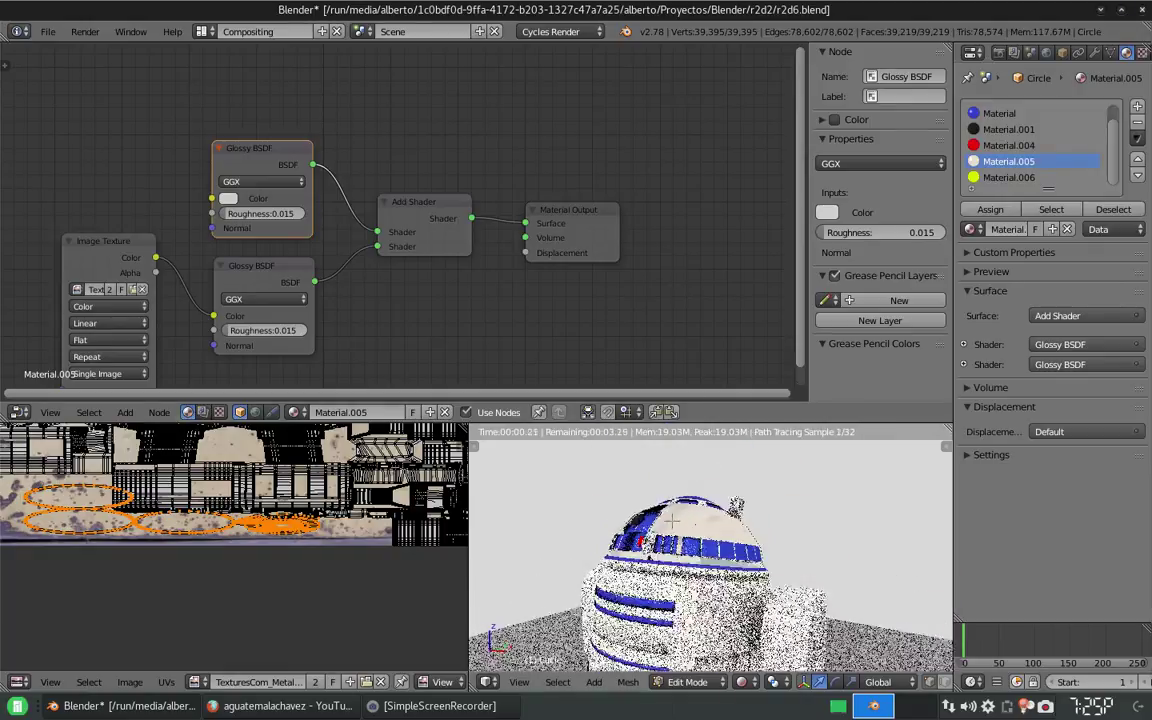
Step: Scale the selected round UV islands back up by about 1.4
{"action": "key", "text": "s"}
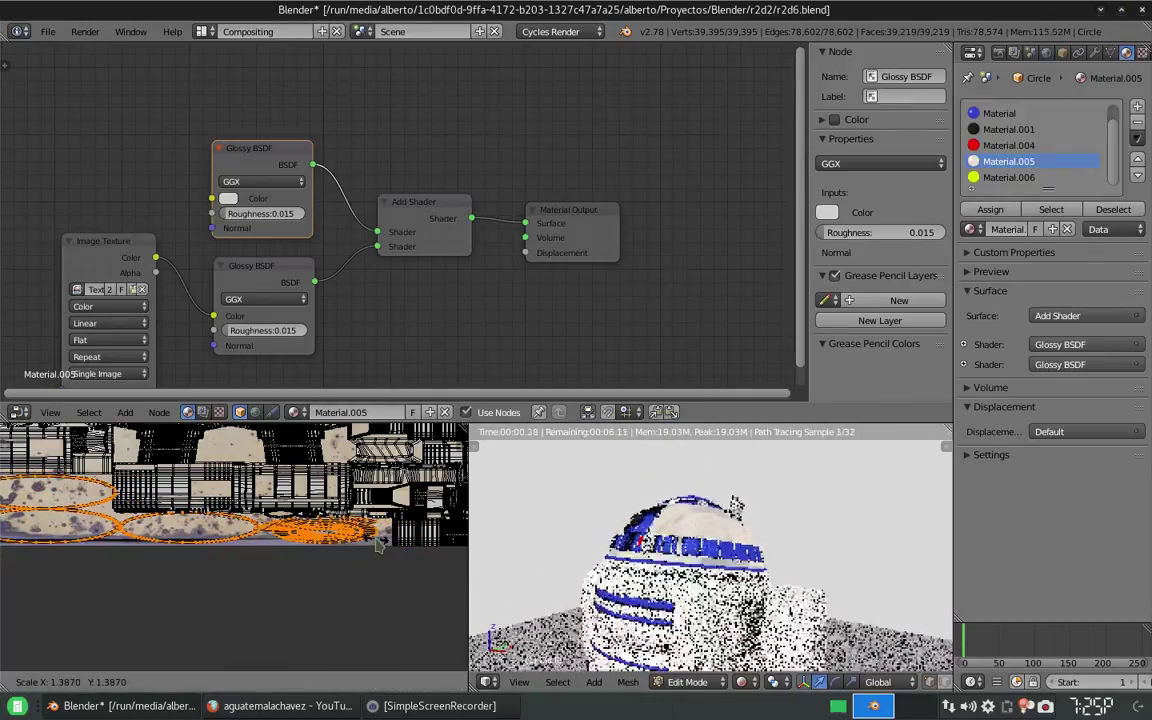
{"action": "left_click", "coordinate": [370, 543]}
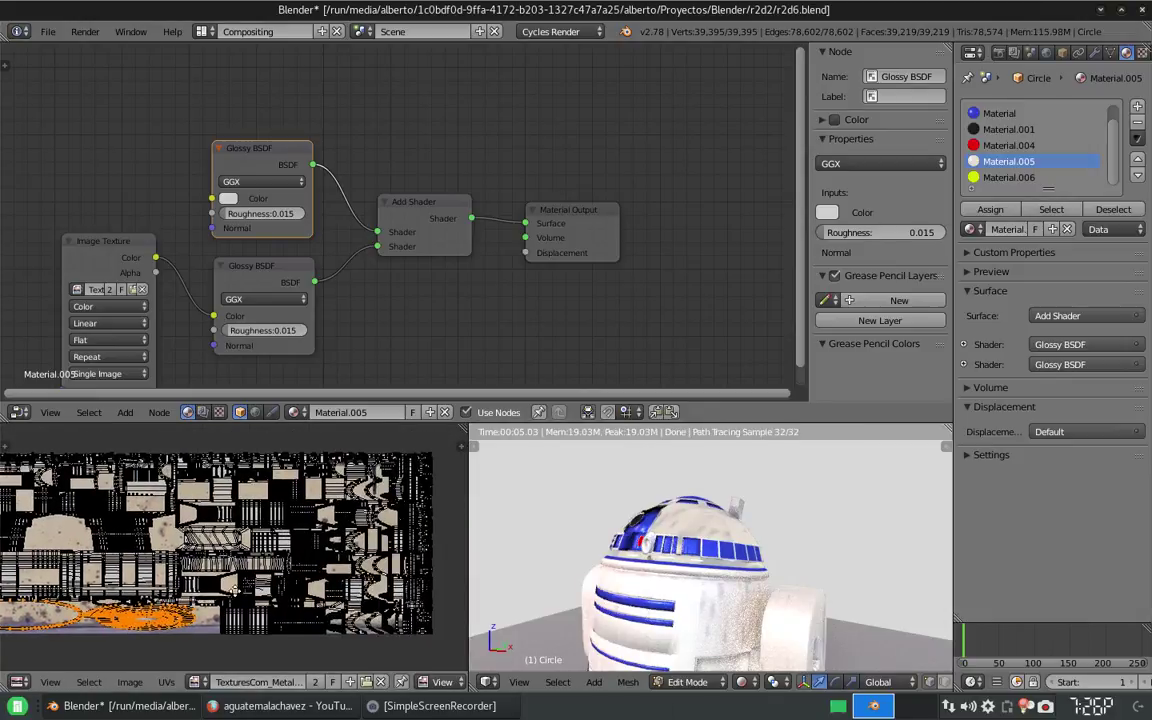
Step: Enlarge the oval UV island above the large round islands to about 2.5 times its size
{"action": "middle_click_drag", "start_coordinate": [400, 548], "coordinate": [626, 533]}
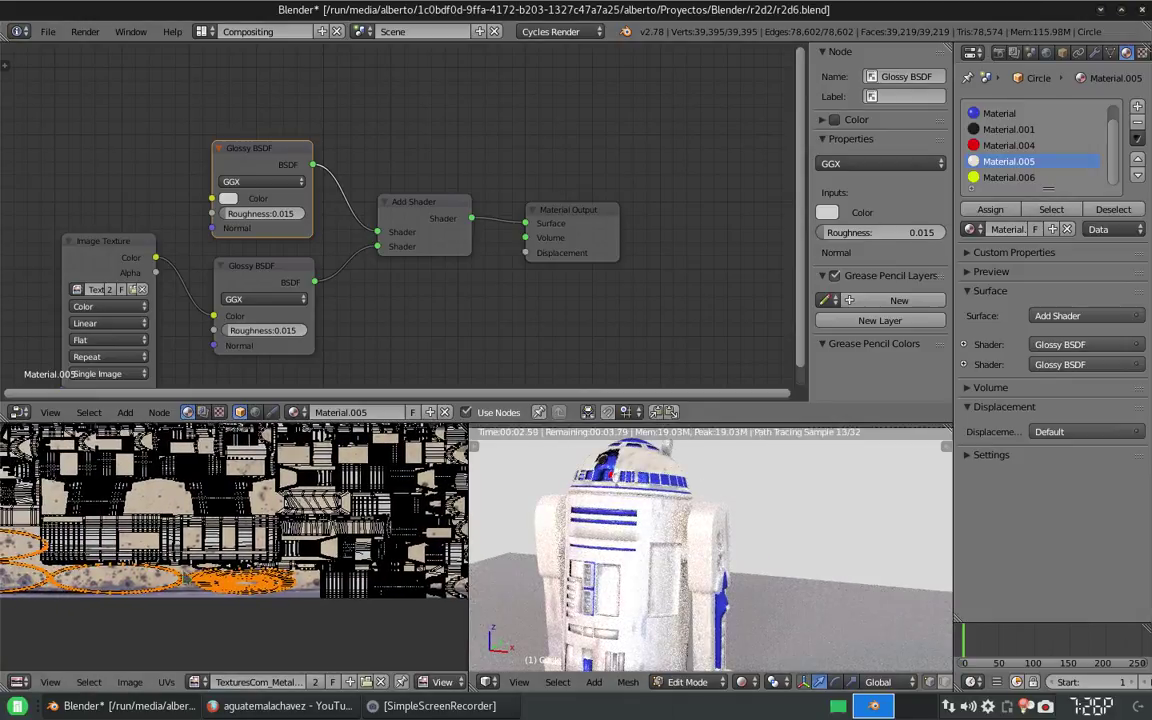
{"action": "scroll", "coordinate": [243, 480], "scroll_direction": "up", "scroll_amount": 3}
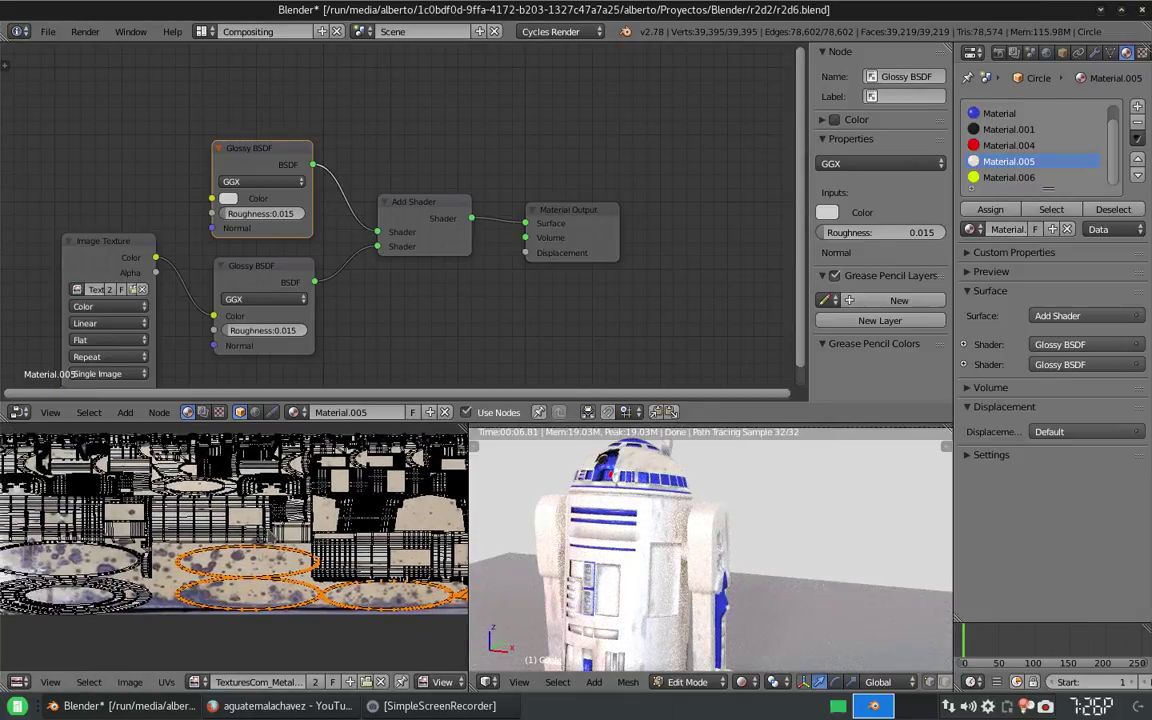
{"action": "scroll", "coordinate": [244, 482], "scroll_direction": "up", "scroll_amount": 3}
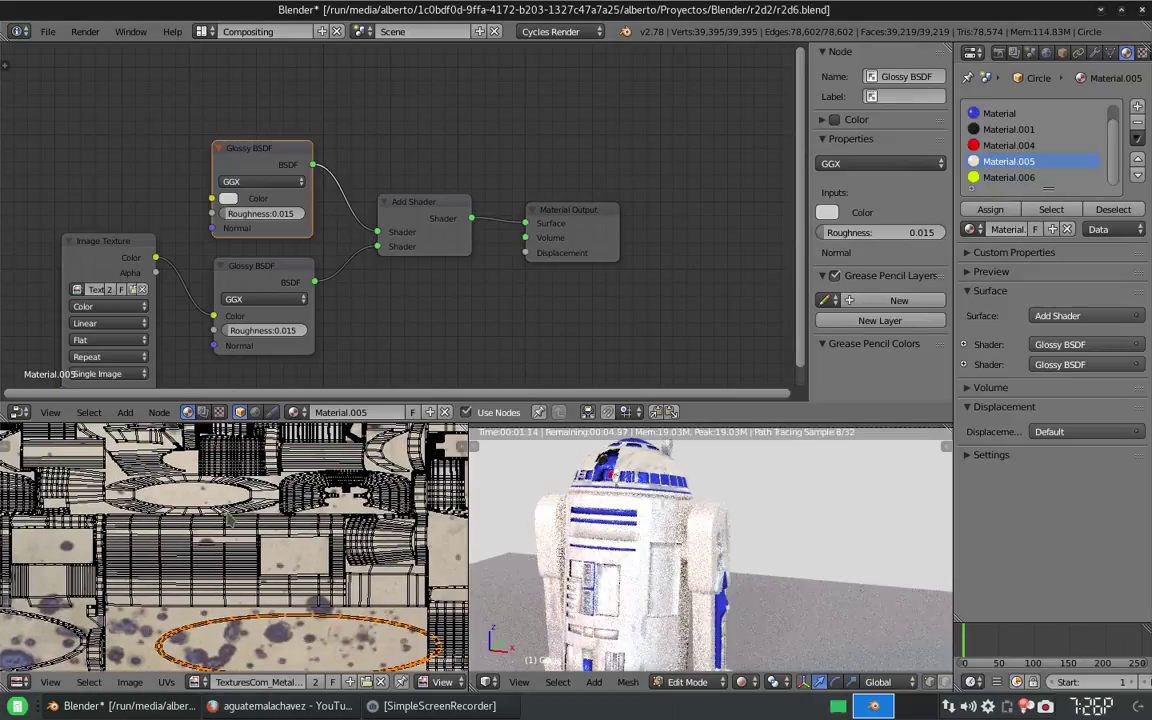
{"action": "key", "text": "g"}
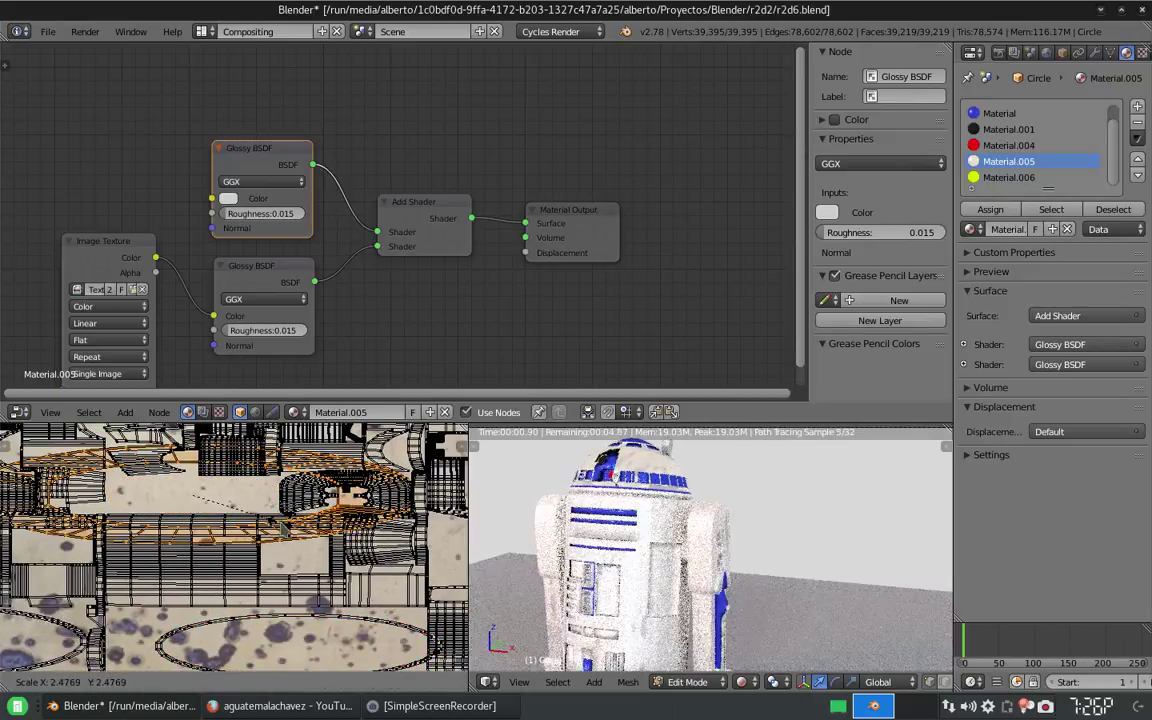
{"action": "key", "text": "Return"}
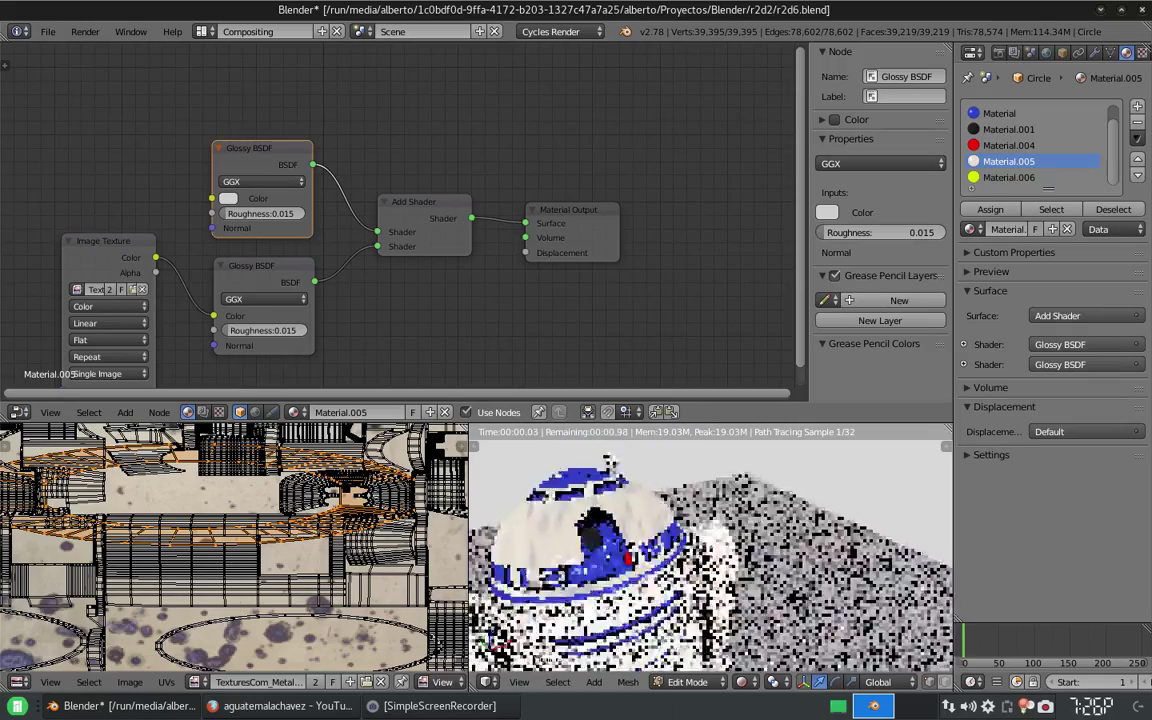
Step: Show the robot with Texture viewport shading in the Default layout and leave Edit Mode
{"action": "key", "text": "ctrl+Right"}
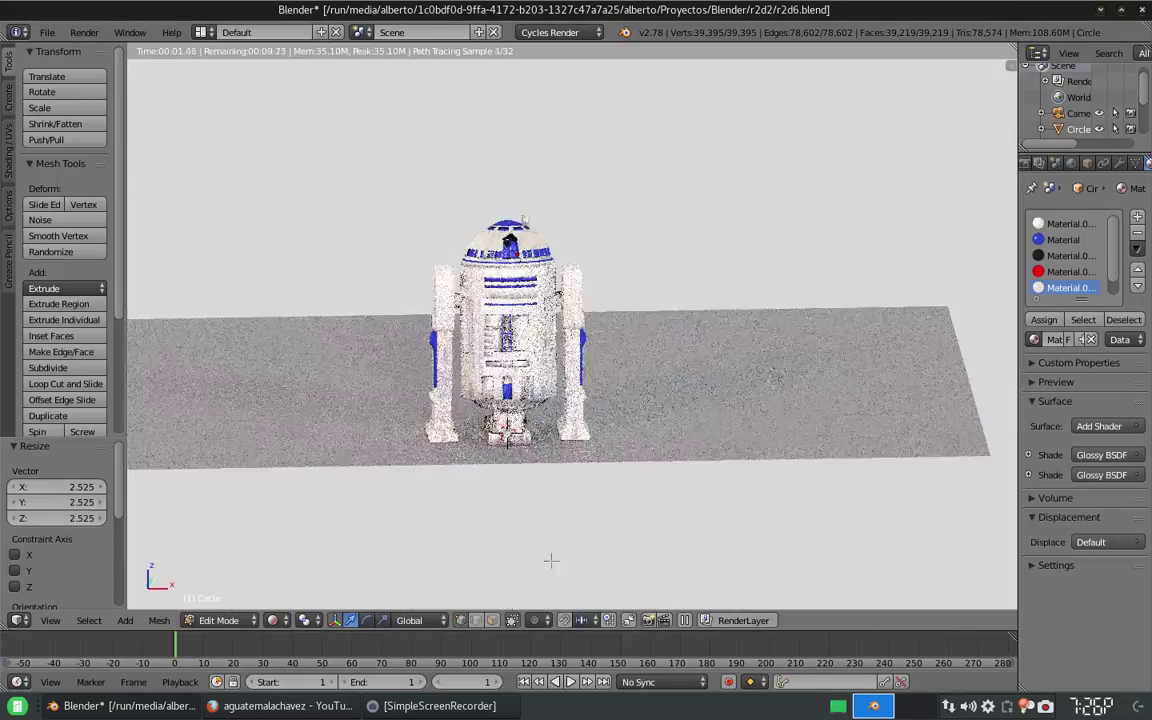
{"action": "left_click", "coordinate": [272, 620]}
{"action": "left_click", "coordinate": [303, 548]}
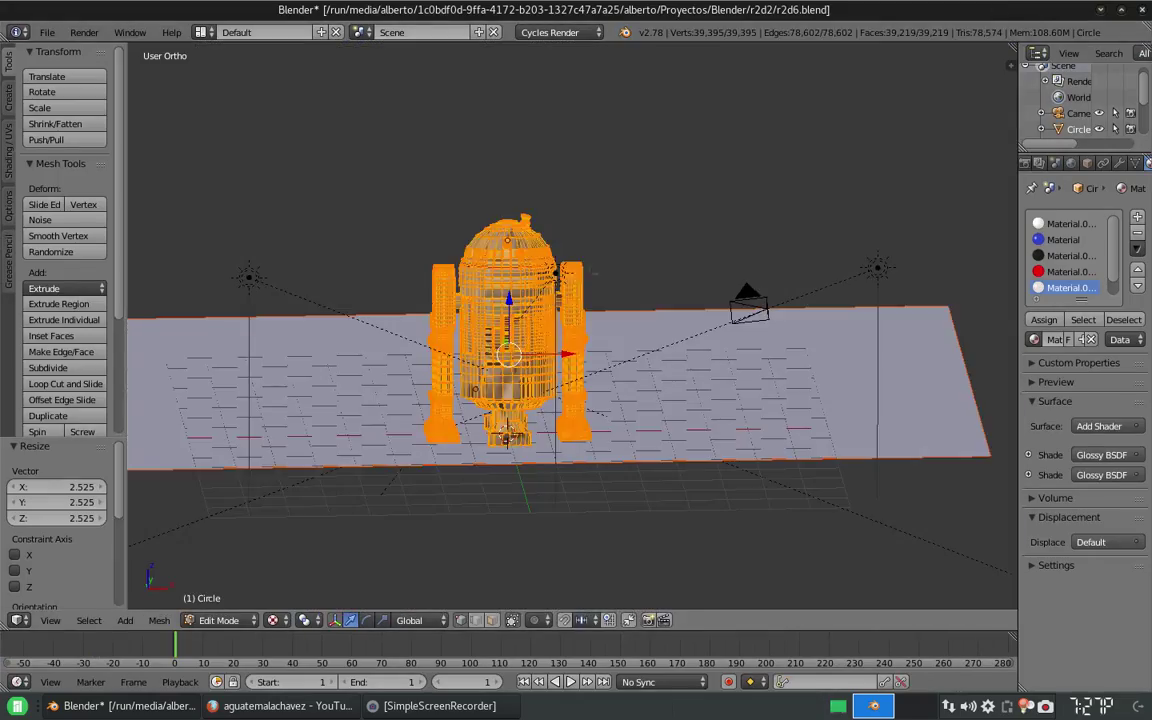
{"action": "key", "text": "Tab"}
Step: Align the camera to a close front view of the robot and pull it back about 12 units along its local Z axis
{"action": "scroll", "coordinate": [603, 388], "scroll_direction": "up", "scroll_amount": 4}
{"action": "key", "text": "ctrl+alt+KP_0"}
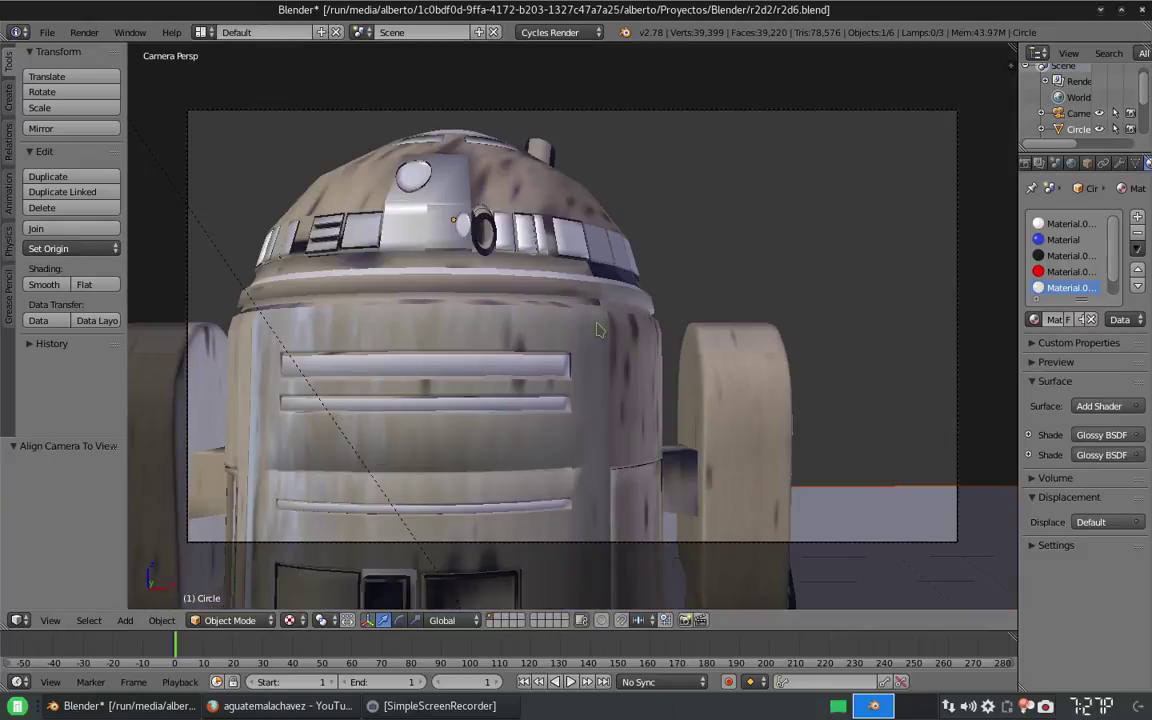
{"action": "right_click", "coordinate": [531, 542]}
{"action": "key", "text": "g"}
{"action": "key", "text": "z"}
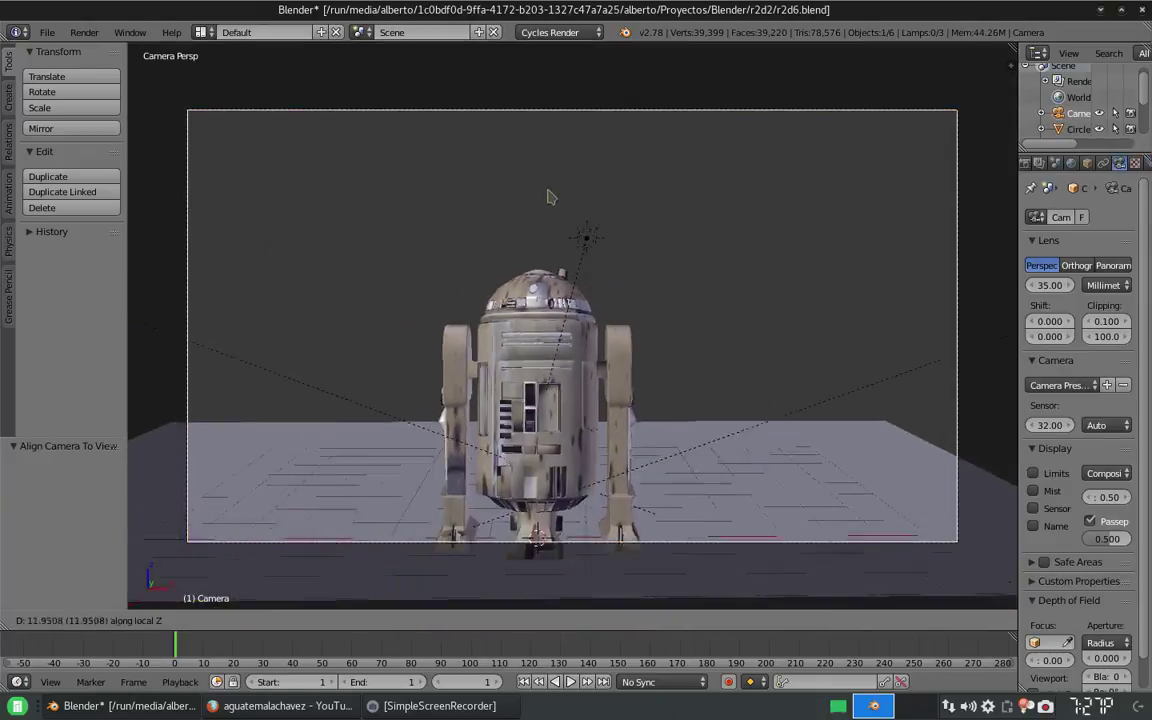
{"action": "left_click", "coordinate": [527, 249]}
Step: Move the camera and trackball-rotate it by about 28.6° to frame the robot in three-quarter view on the right half of the shot
{"action": "key", "text": "g"}
{"action": "left_click", "coordinate": [848, 252]}
{"action": "key", "text": "r"}
{"action": "key", "text": "r"}
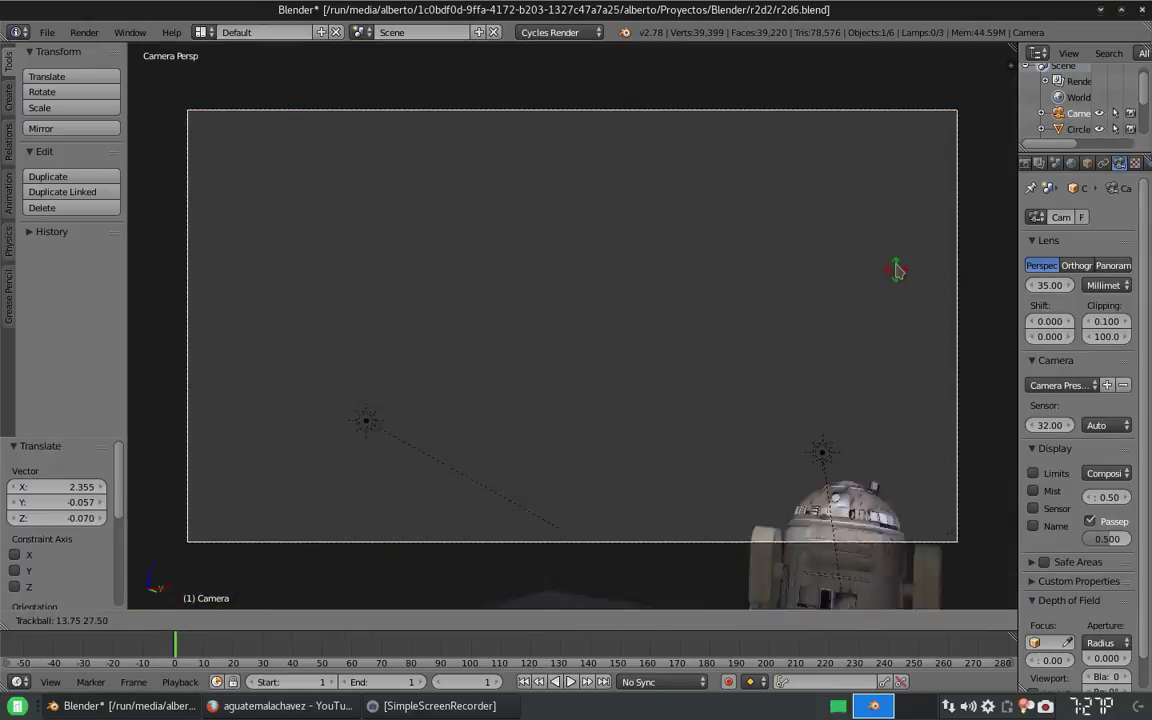
{"action": "left_click", "coordinate": [700, 310]}
{"action": "key", "text": "g"}
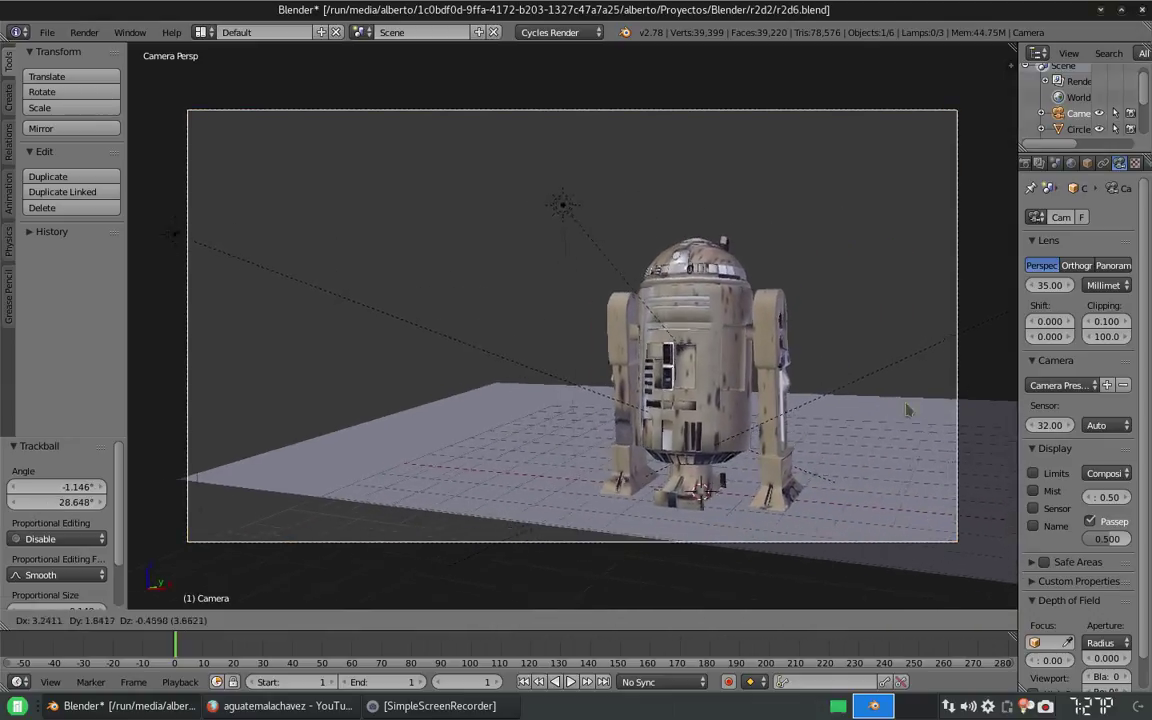
{"action": "left_click", "coordinate": [560, 420]}
Step: Scale the floor plane up by about 1.6 so it extends further around the robot
{"action": "right_click", "coordinate": [620, 480]}
{"action": "key", "text": "s"}
{"action": "left_click", "coordinate": [530, 530]}
Step: Preview the camera view in Rendered shading and set the World background color to black
{"action": "left_click", "coordinate": [230, 620]}
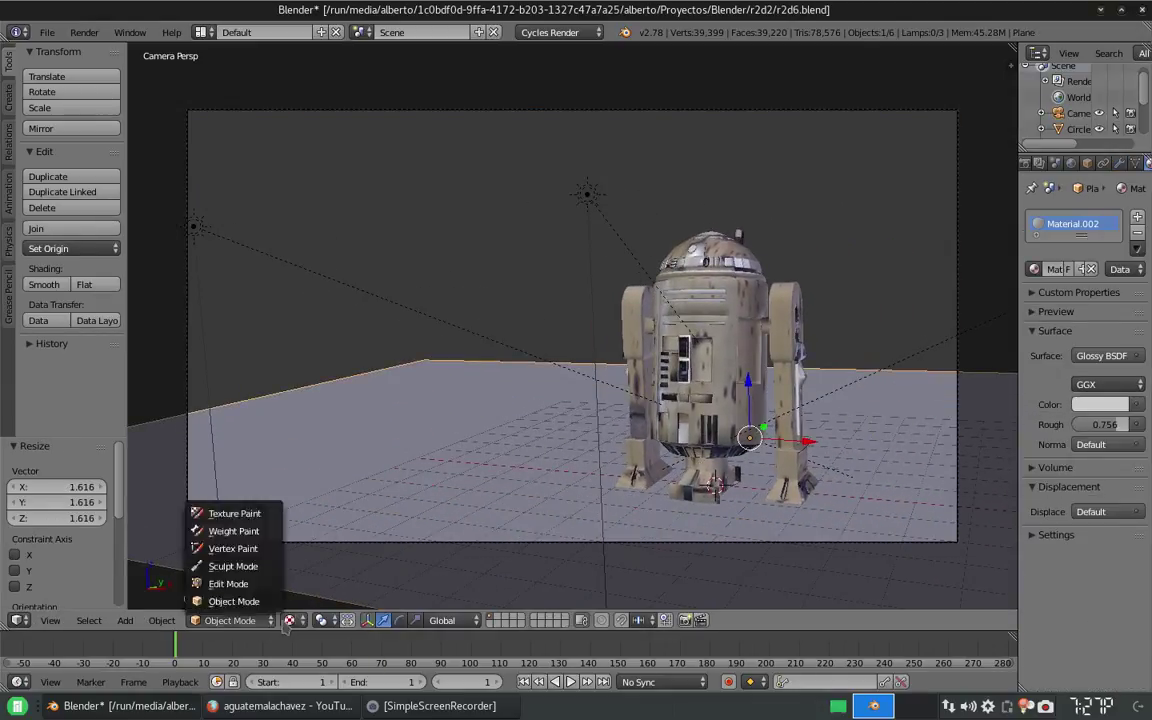
{"action": "key", "text": "shift+z"}
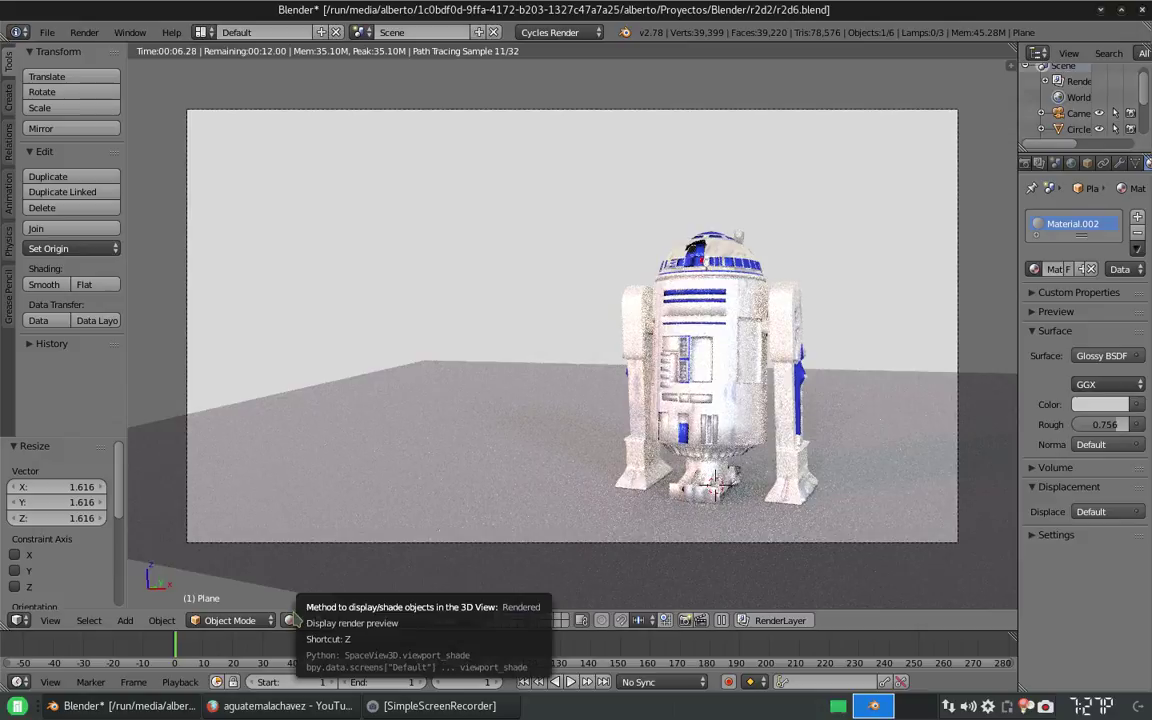
{"action": "left_click", "coordinate": [290, 620]}
{"action": "left_click", "coordinate": [333, 566]}
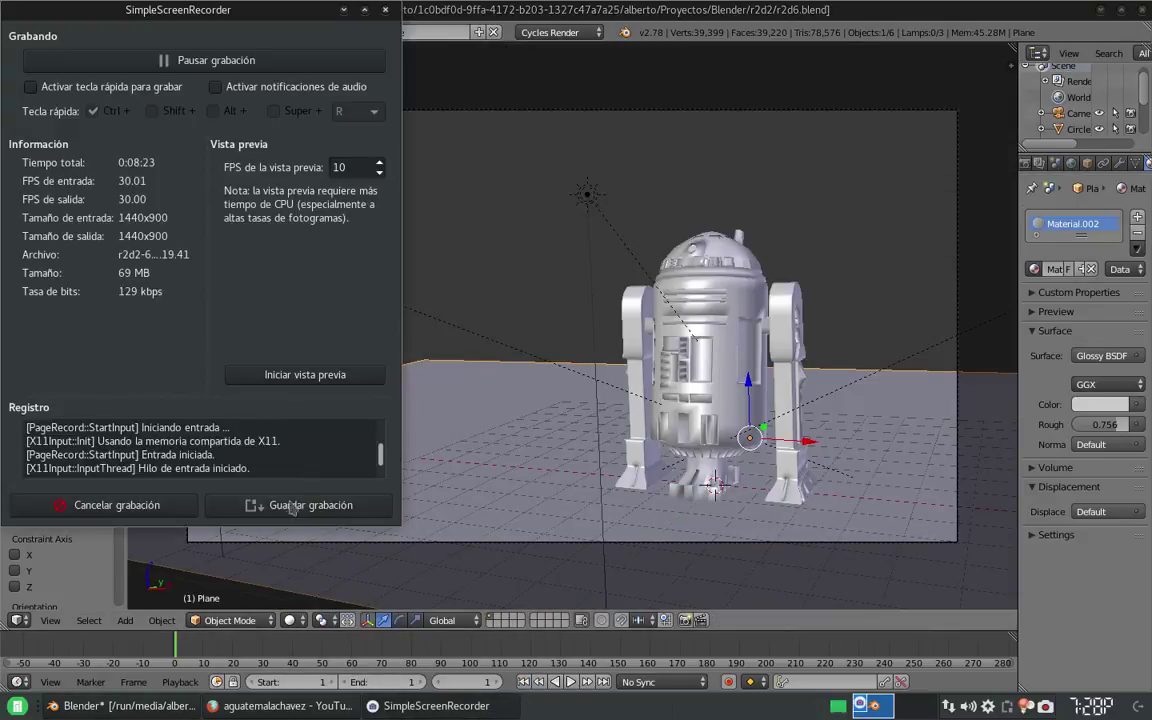
{"action": "left_click", "coordinate": [302, 620]}
{"action": "left_click", "coordinate": [318, 512]}
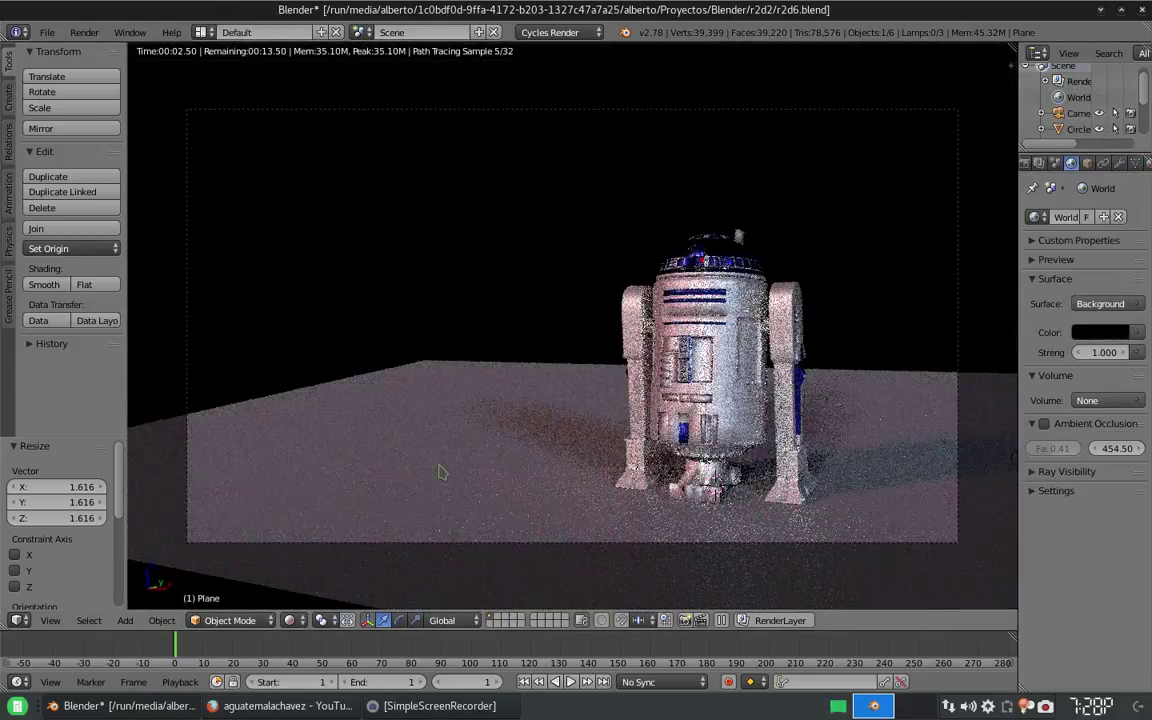
Step: Give the floor plane's Glossy BSDF a near-black color of 0.004 RGB and a roughness of 0.050
{"action": "left_click", "coordinate": [1147, 163]}
{"action": "left_click", "coordinate": [1100, 404]}
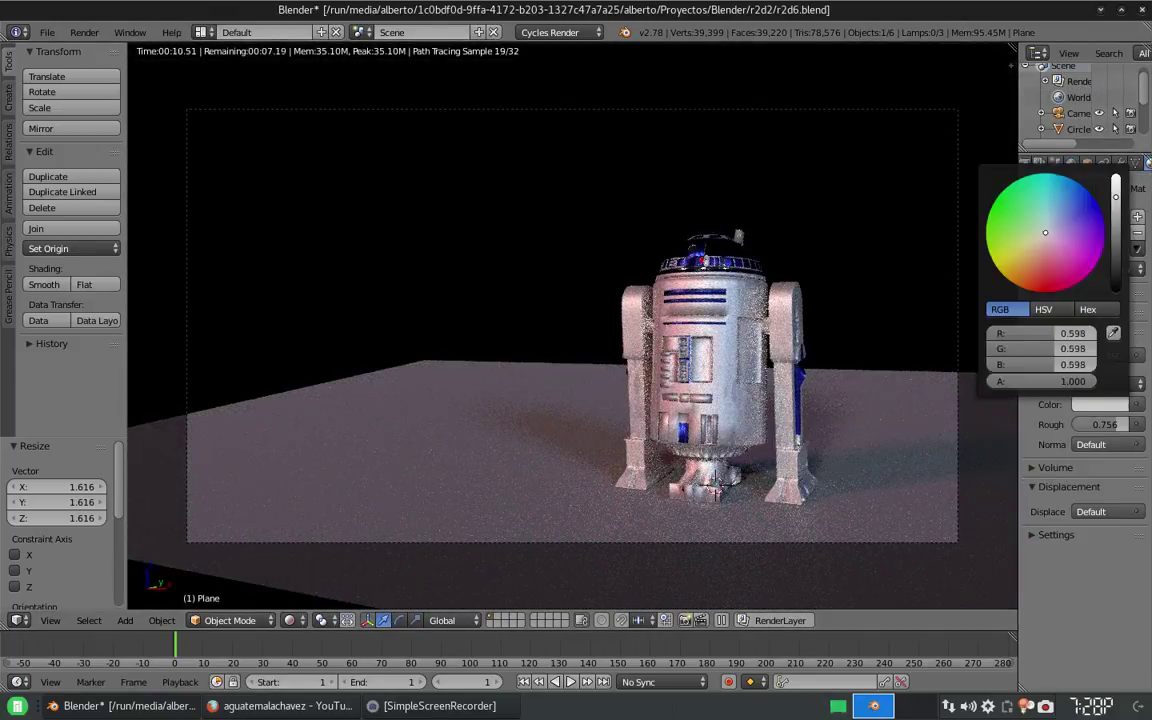
{"action": "left_click_drag", "start_coordinate": [1115, 185], "coordinate": [1115, 290]}
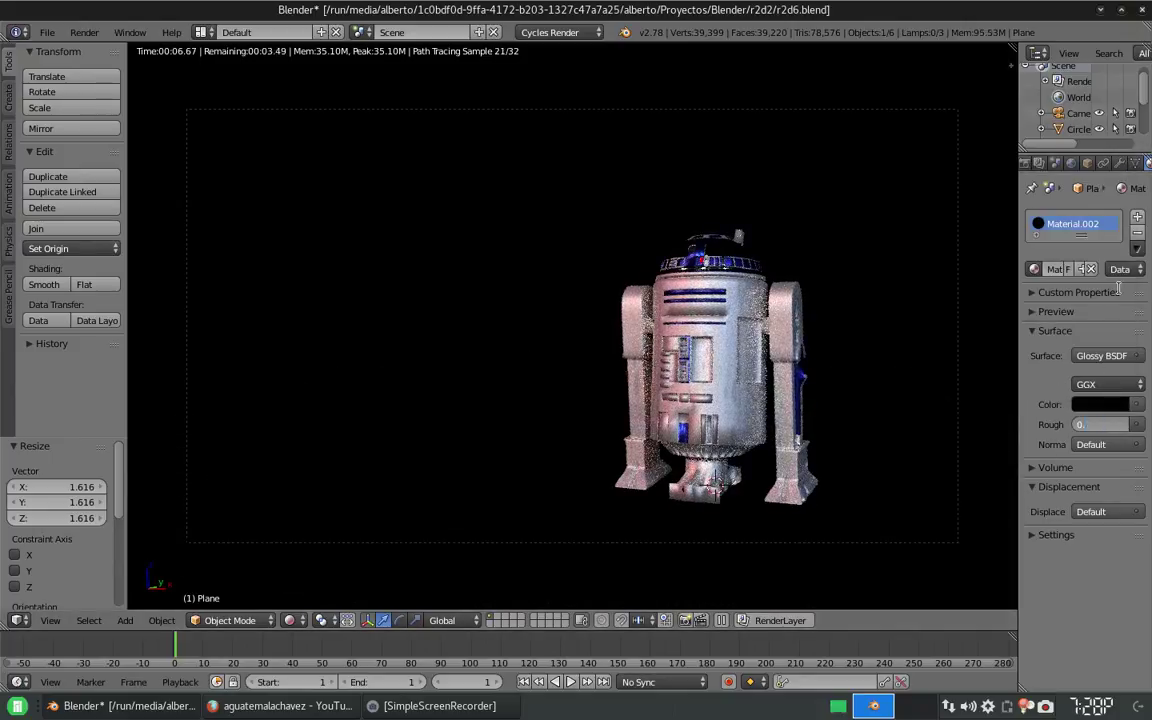
{"action": "left_click", "coordinate": [1100, 404]}
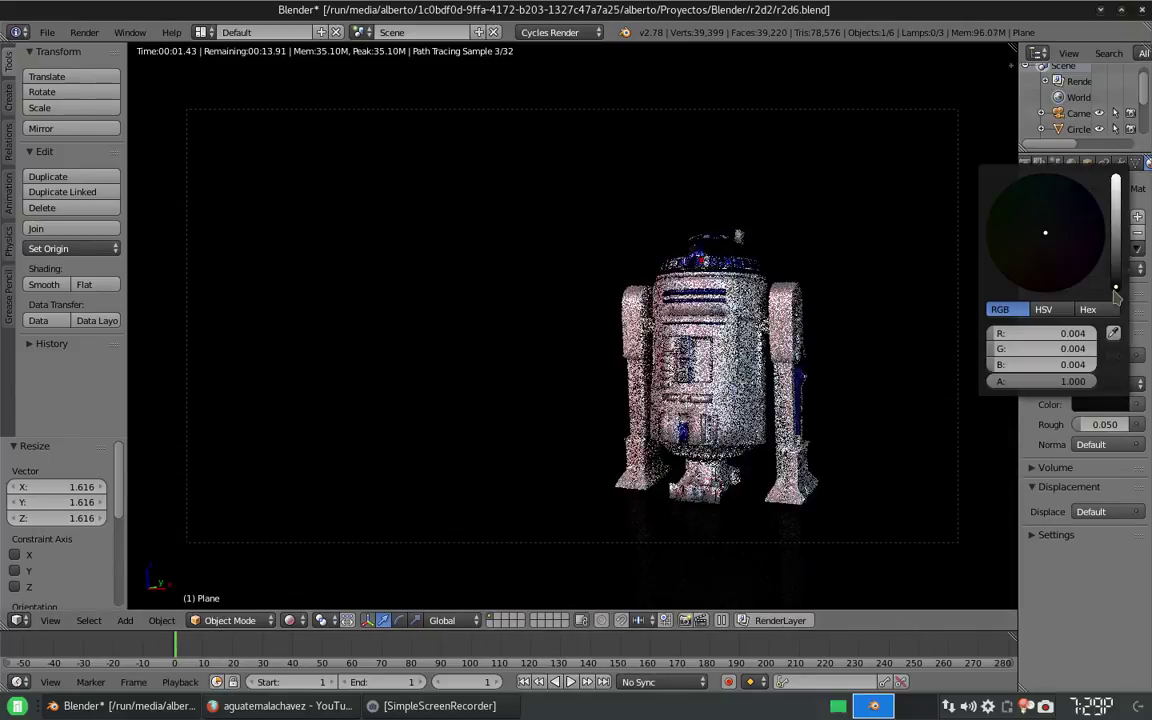
Step: Move the camera down about 0.6 units so the robot sits higher in the frame
{"action": "right_click", "coordinate": [695, 551]}
{"action": "key", "text": "g"}
{"action": "left_click", "coordinate": [616, 507]}
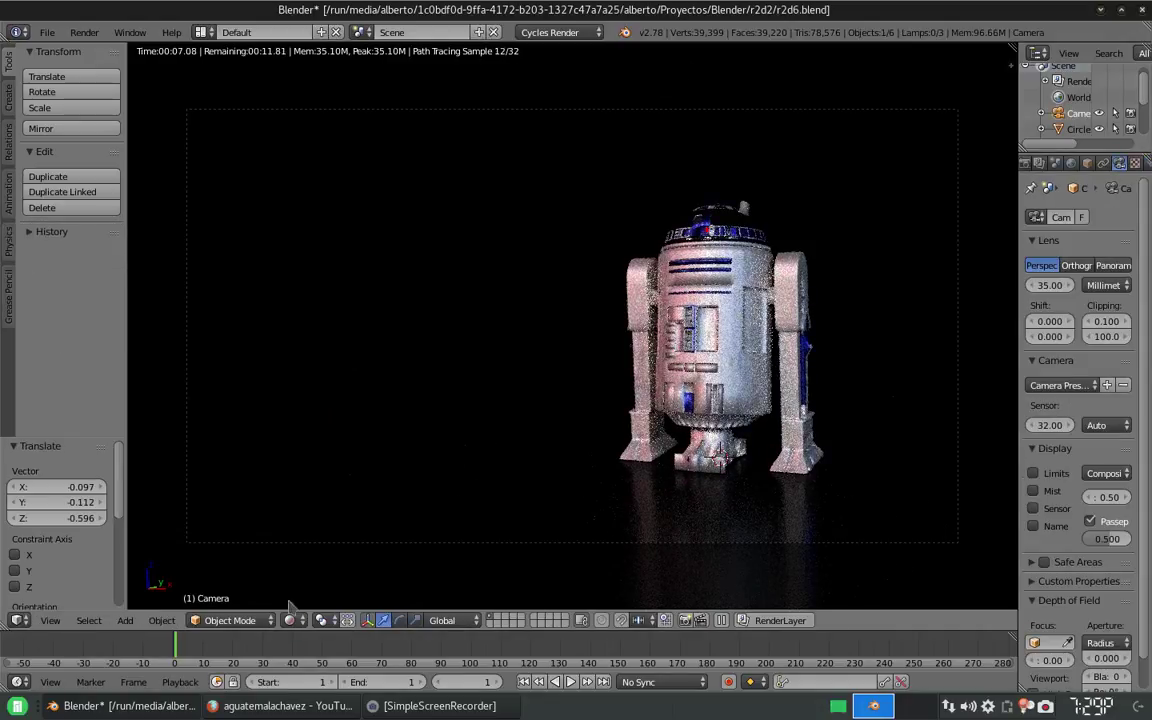
Step: Switch to Solid shading, leave the camera view, and open the emission color of the pink lamp
{"action": "left_click", "coordinate": [290, 620]}
{"action": "left_click", "coordinate": [308, 560]}
{"action": "key", "text": "KP_0"}
{"action": "right_click", "coordinate": [390, 320]}
{"action": "left_click", "coordinate": [1100, 416]}
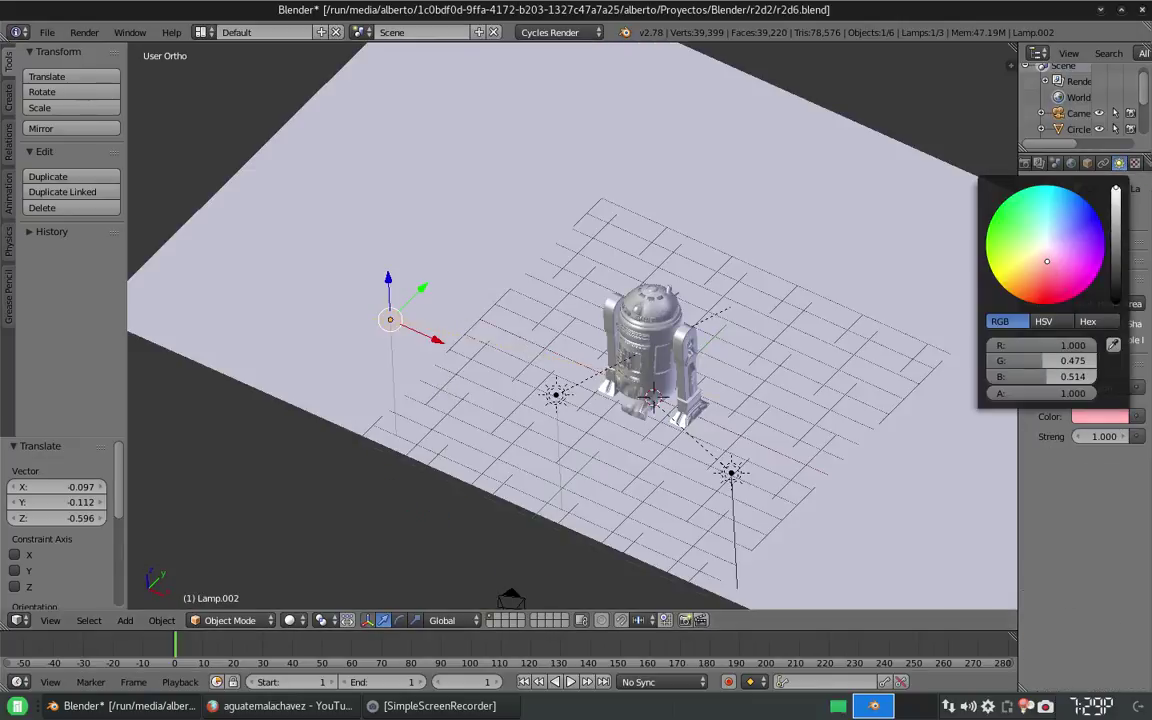
Step: Enable nodes on the white sun lamp in front of the robot and set its emission strength to 3
{"action": "right_click", "coordinate": [556, 395]}
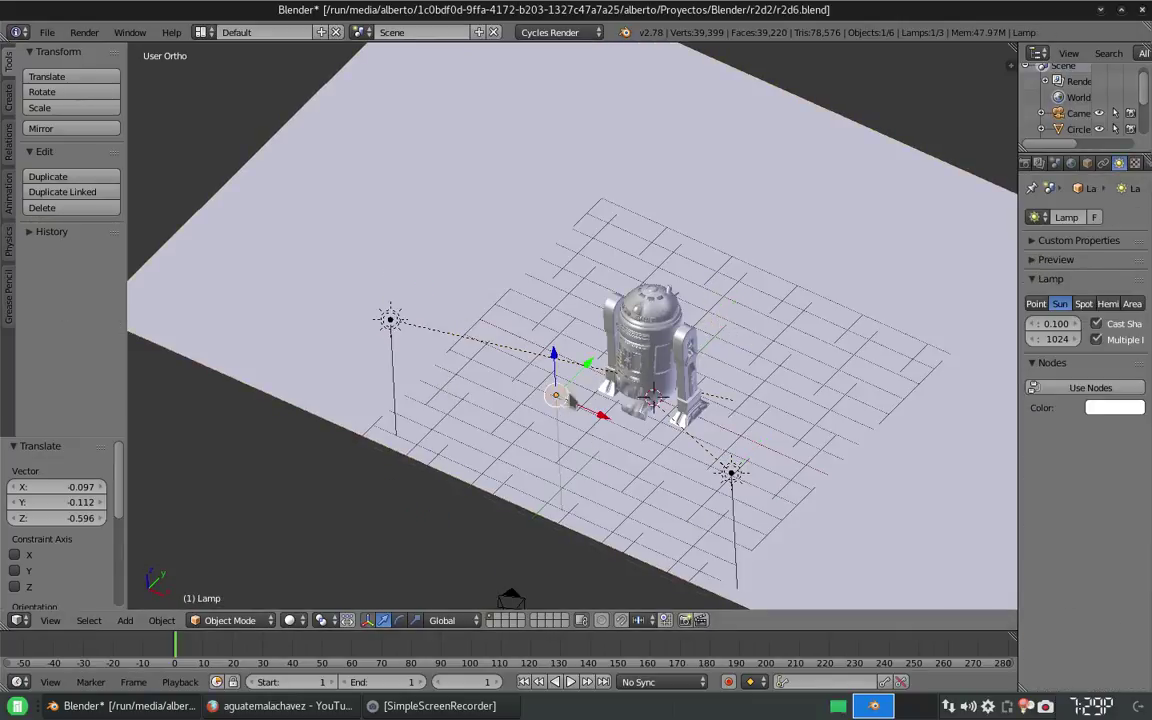
{"action": "type", "text": "3"}
{"action": "key", "text": "Return"}
Step: Preview the robot in Rendered shading through the camera, with the camera frame fitted to the viewport
{"action": "key", "text": "KP_0"}
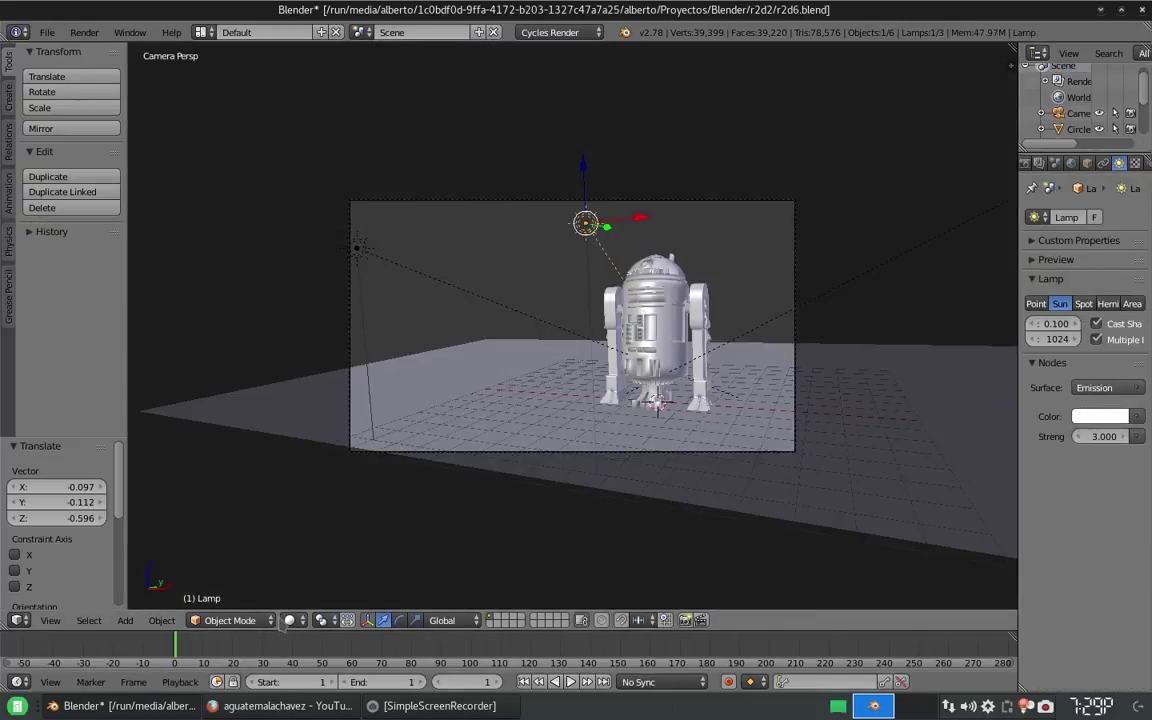
{"action": "left_click", "coordinate": [290, 620]}
{"action": "left_click", "coordinate": [330, 512]}
{"action": "key", "text": "Home"}
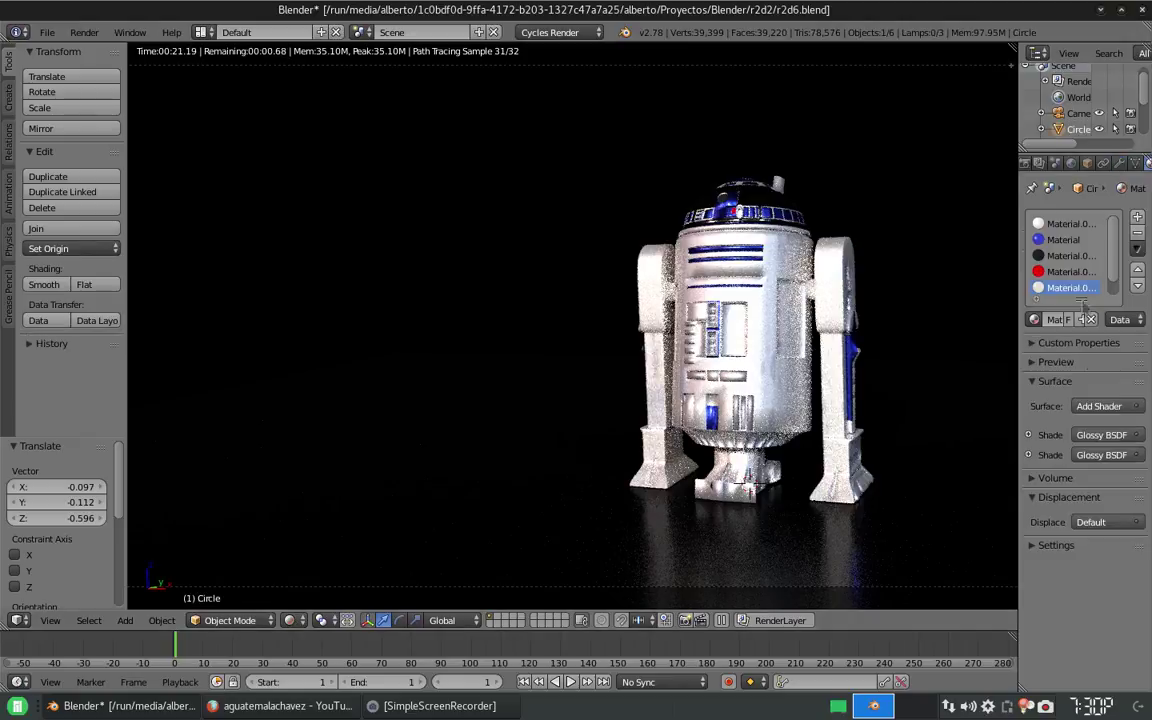
Step: In the Compositing layout, set both Glossy BSDF roughness values of Material.005 to 0.1 and the upper shader's color to pure white
{"action": "key", "text": "ctrl+Left"}
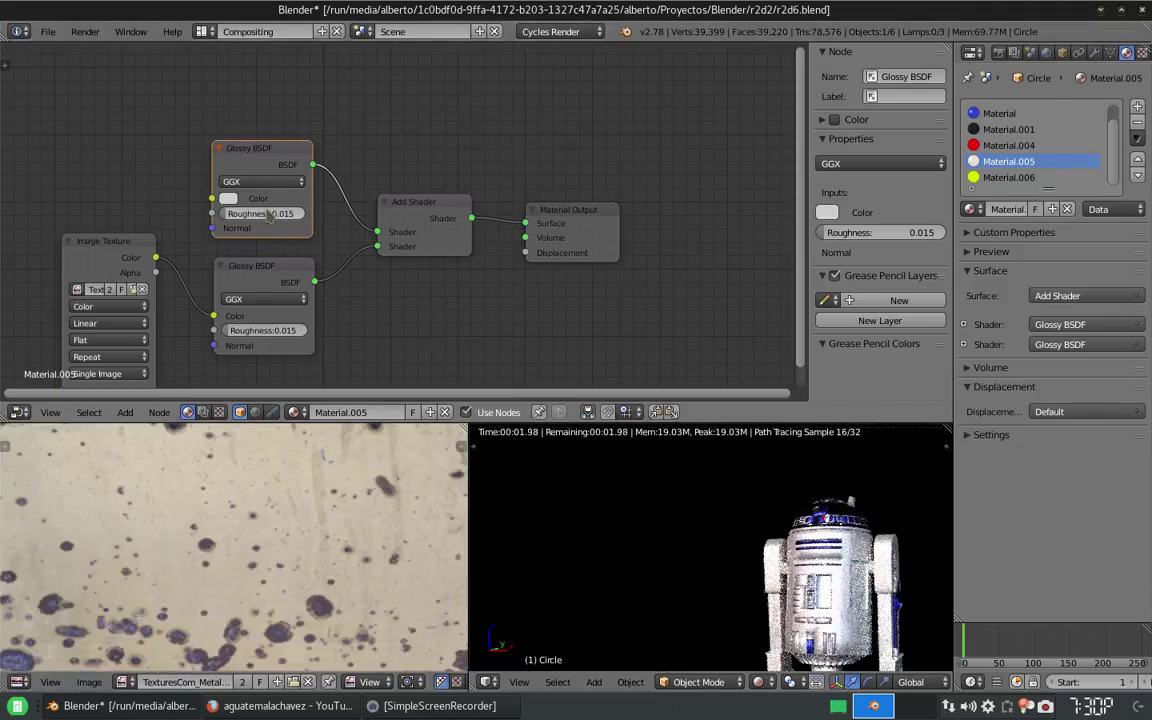
{"action": "type", "text": "1"}
{"action": "key", "text": "Tab"}
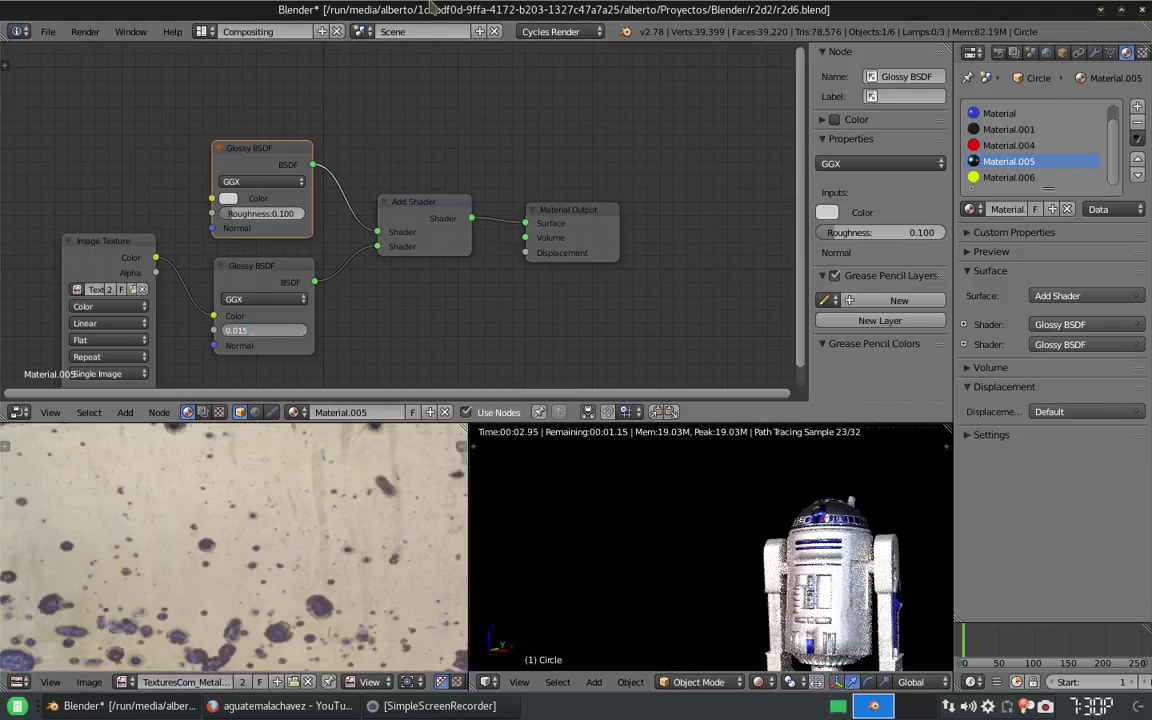
{"action": "type", "text": "0.1"}
{"action": "key", "text": "Return"}
{"action": "left_click", "coordinate": [228, 198]}
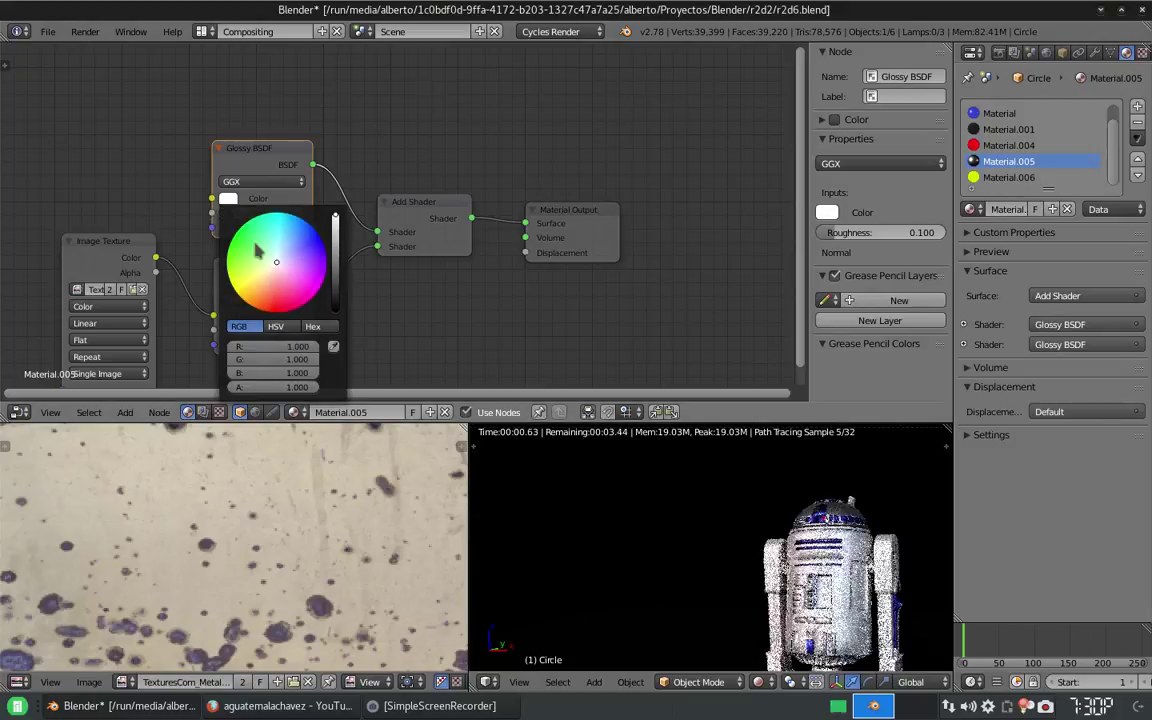
{"action": "key", "text": "ctrl+Right"}
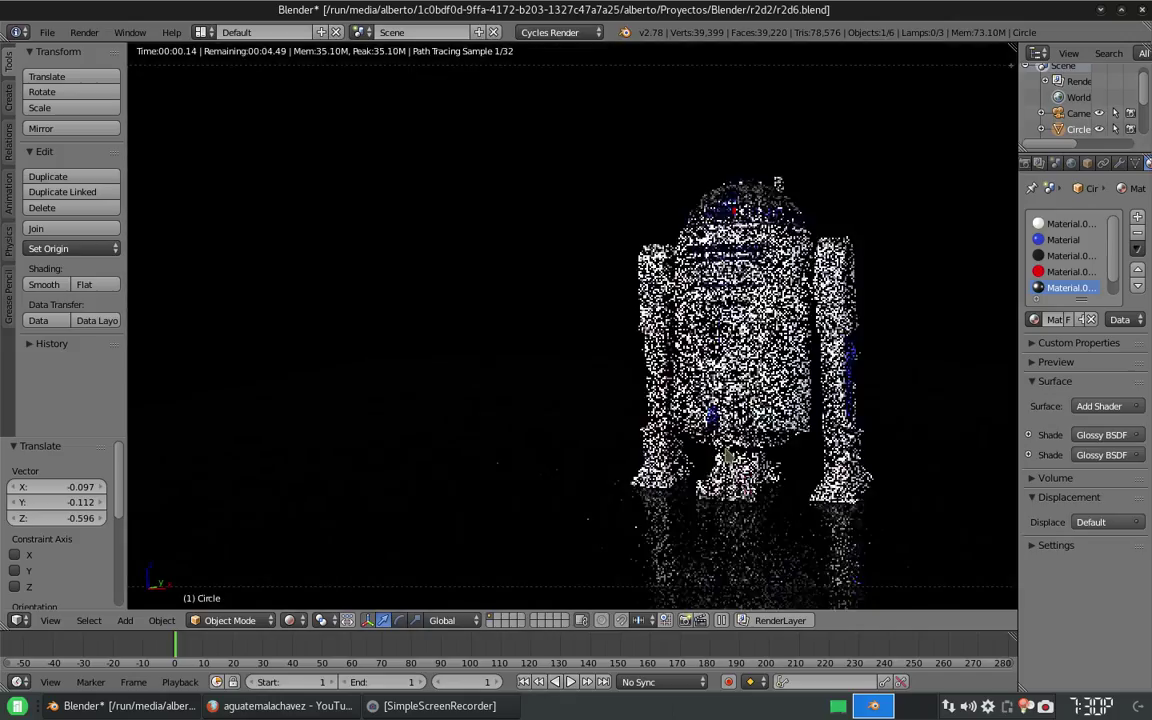